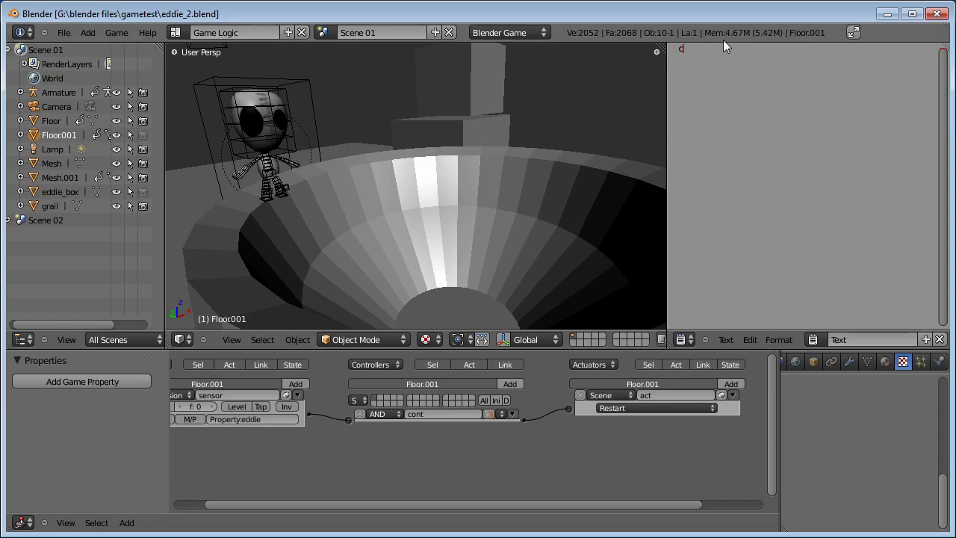
Step: Examine the existing game scene from several angles, including the character, stacked blocks and grail
scroll(611, 126, "down", 5)
middle_click_drag(563, 124, 580, 177)
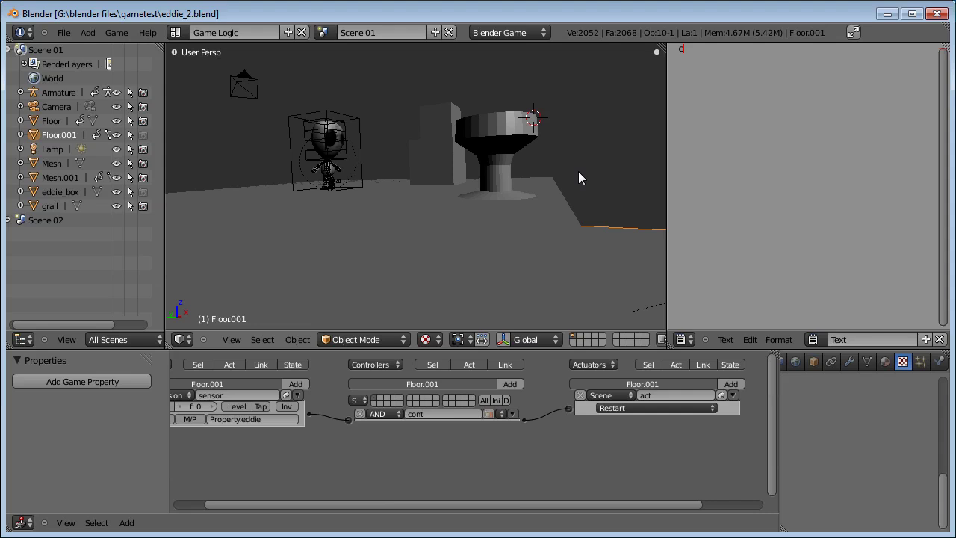
middle_click_drag(579, 173, 440, 226)
middle_click_drag(475, 191, 423, 250)
scroll(452, 246, "up", 5)
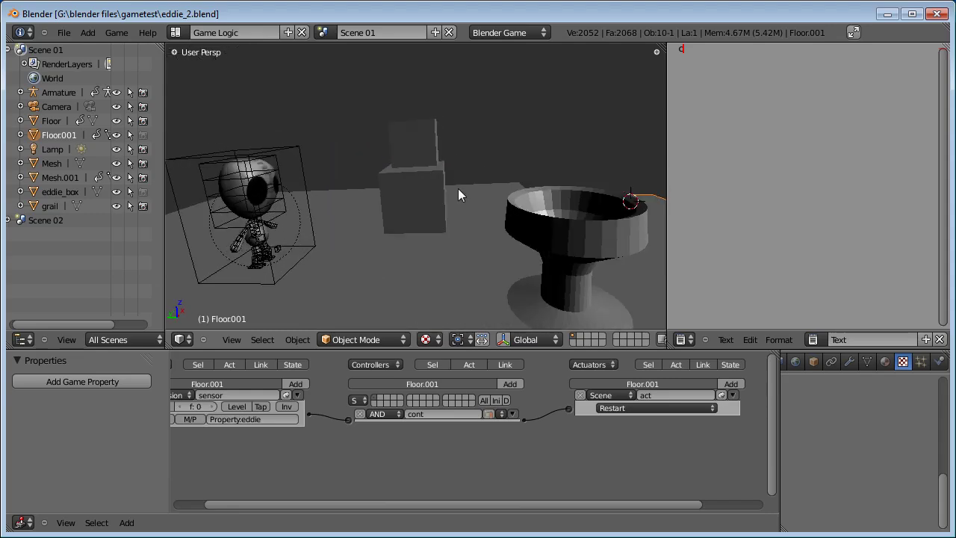
middle_click_drag(458, 190, 441, 183)
middle_click_drag(408, 220, 436, 170)
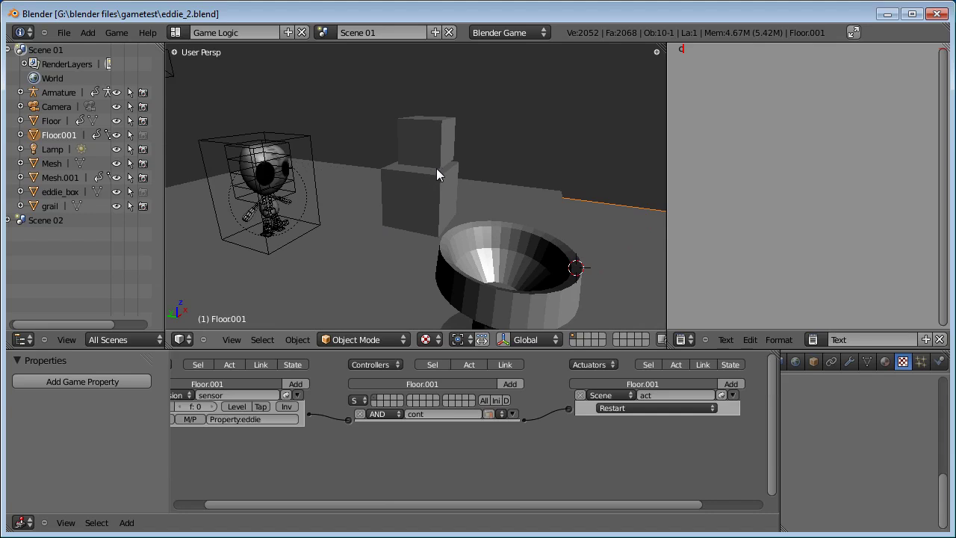
middle_click_drag(408, 145, 354, 191)
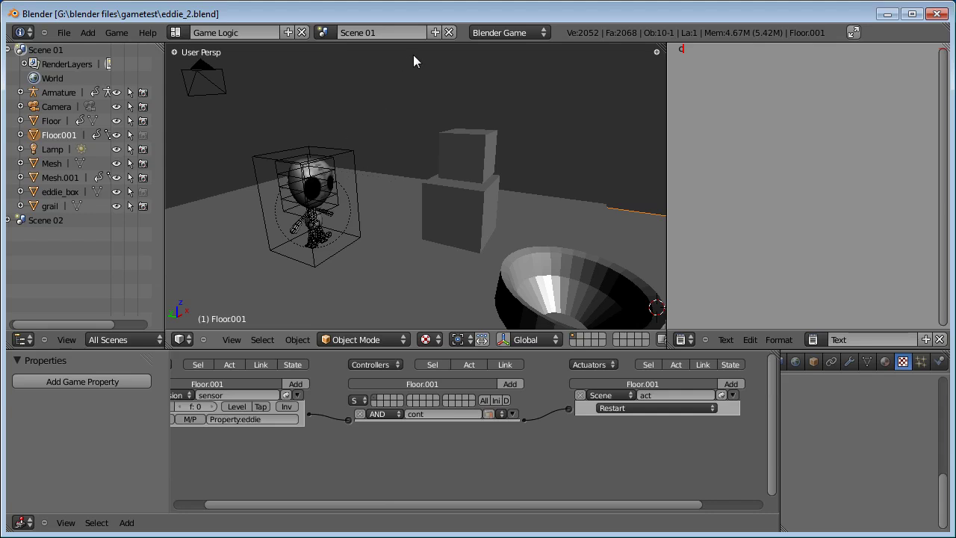
Step: Create a new scene and name it menu01
left_click(435, 32)
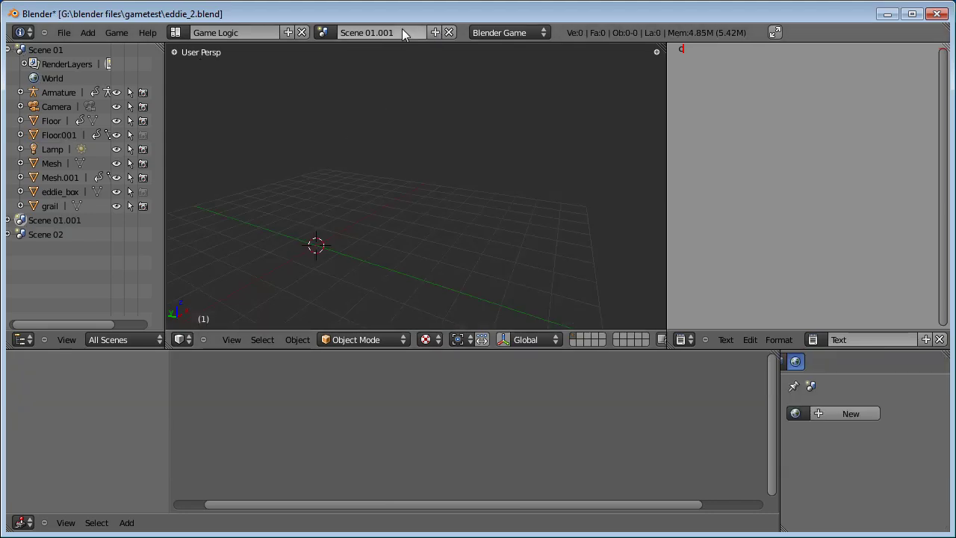
type("men")
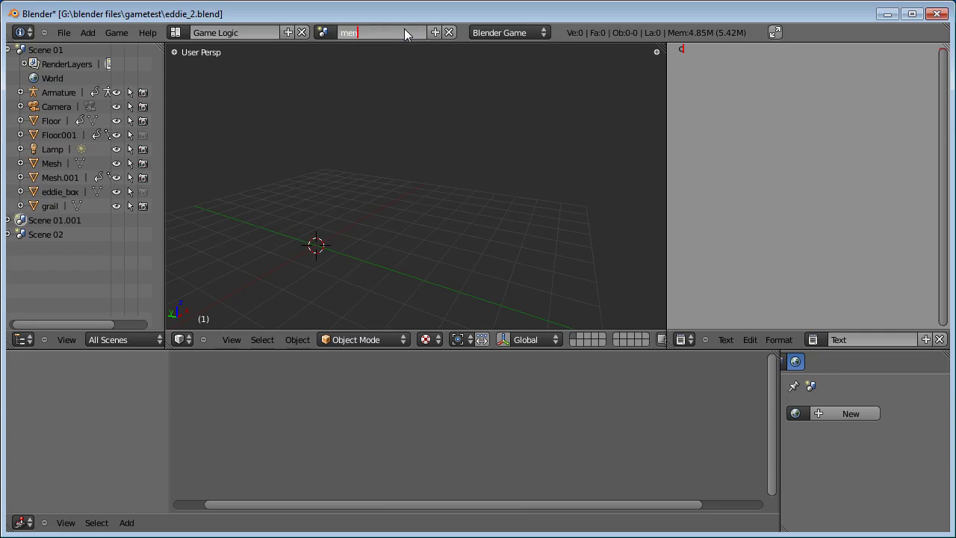
type("u01")
key("Return")
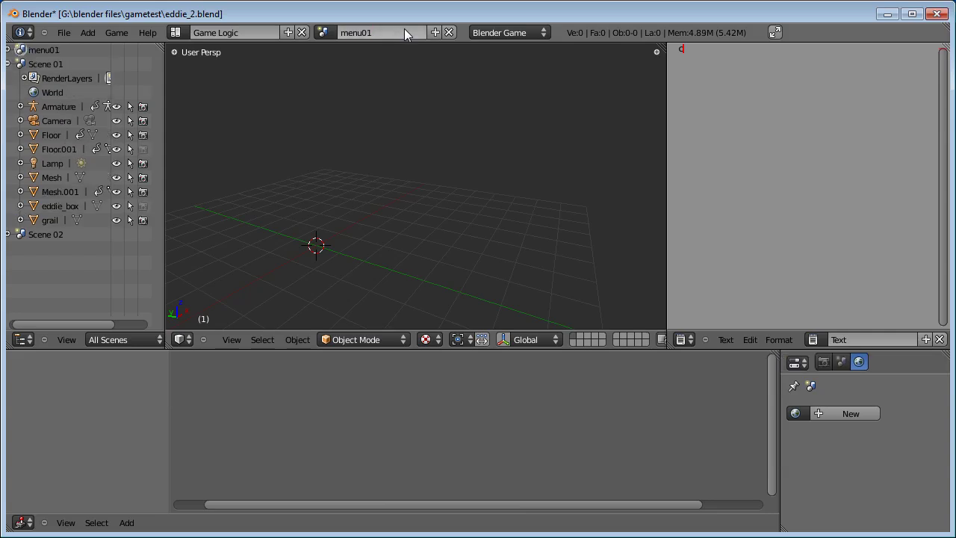
Step: Add a plane mesh at the origin of the menu01 scene
scroll(348, 169, "down", 2)
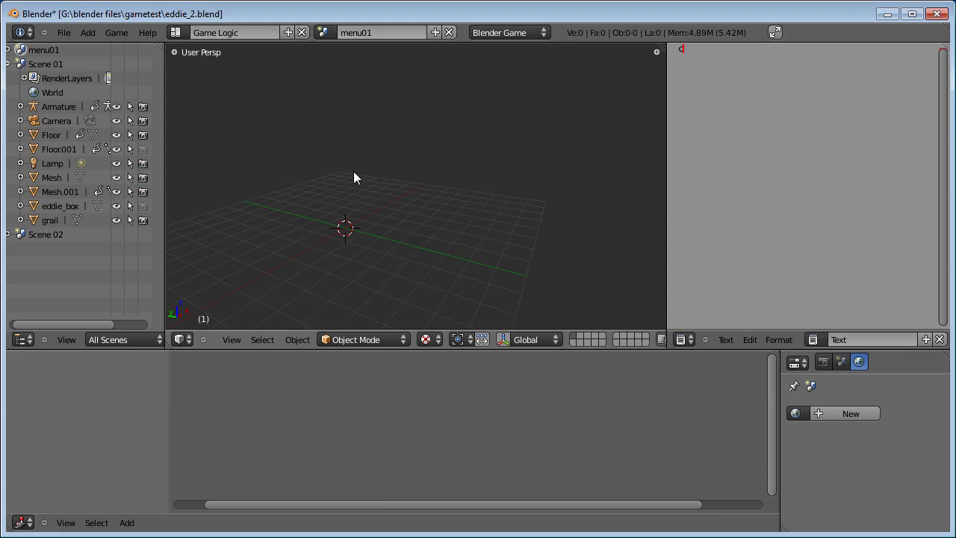
key("shift+s")
key("shift+a")
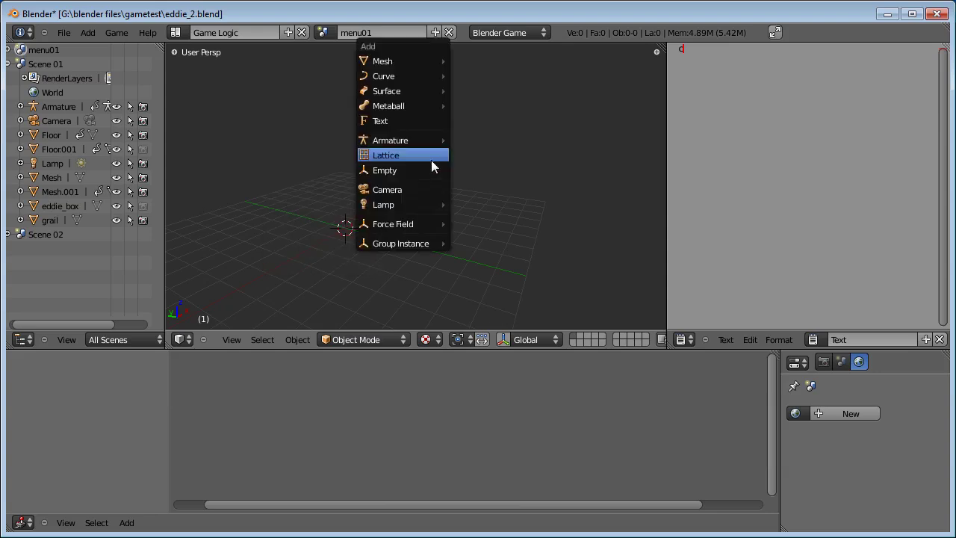
mouse_move(427, 63)
left_click(475, 64)
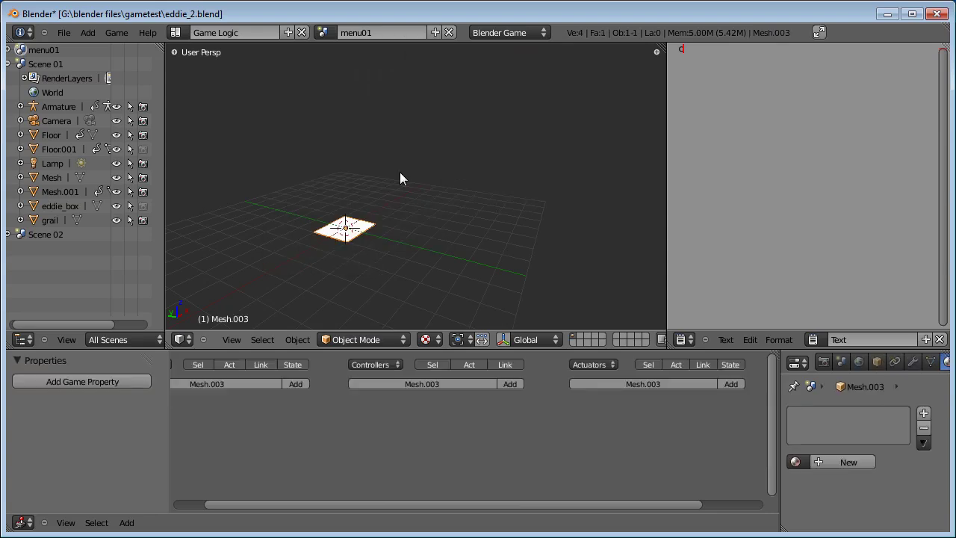
Step: Add a camera at the 3D cursor, on the plane
scroll(342, 268, "up", 3)
middle_click_drag(341, 269, 461, 243, "shift")
key("shift+a")
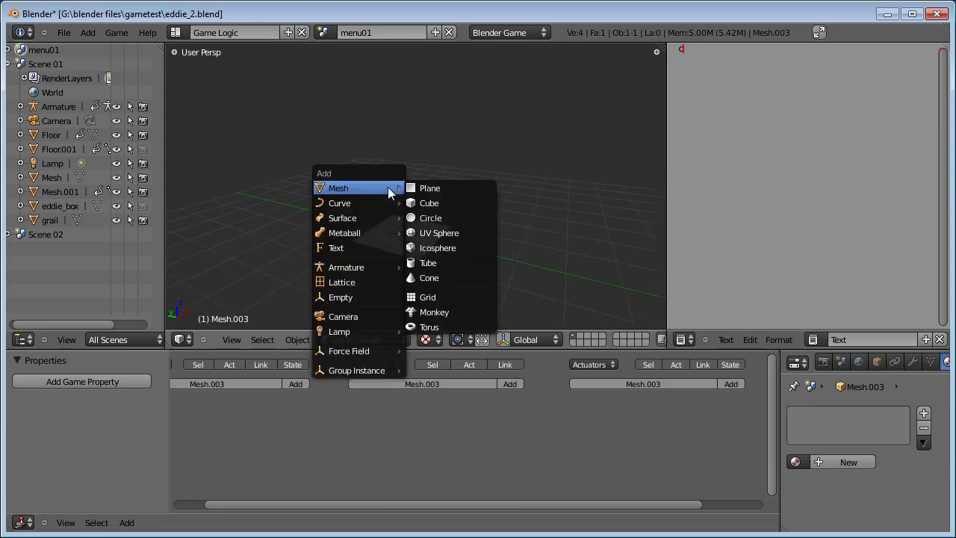
left_click(362, 318)
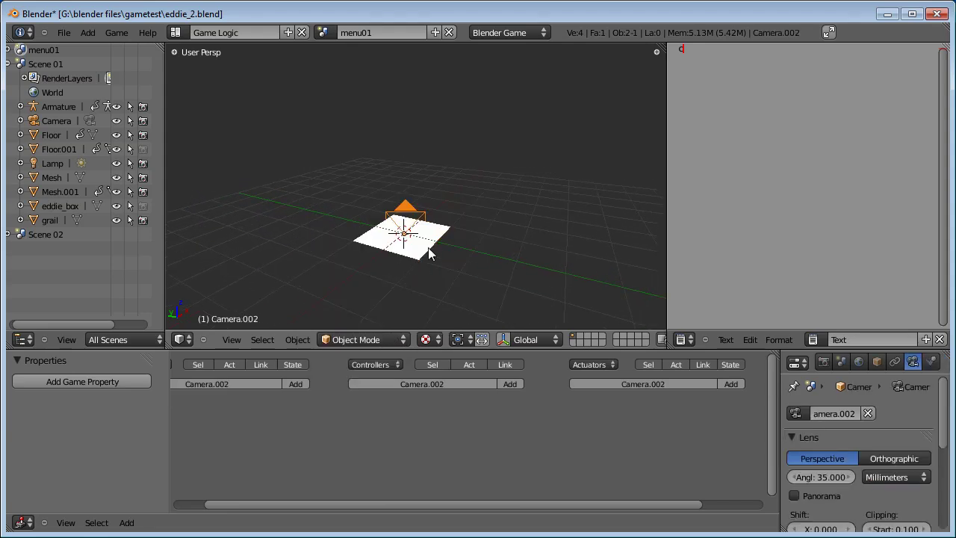
Step: Clear the camera's rotation in the right orthographic view so it points straight down
key("KP_3")
key("KP_5")
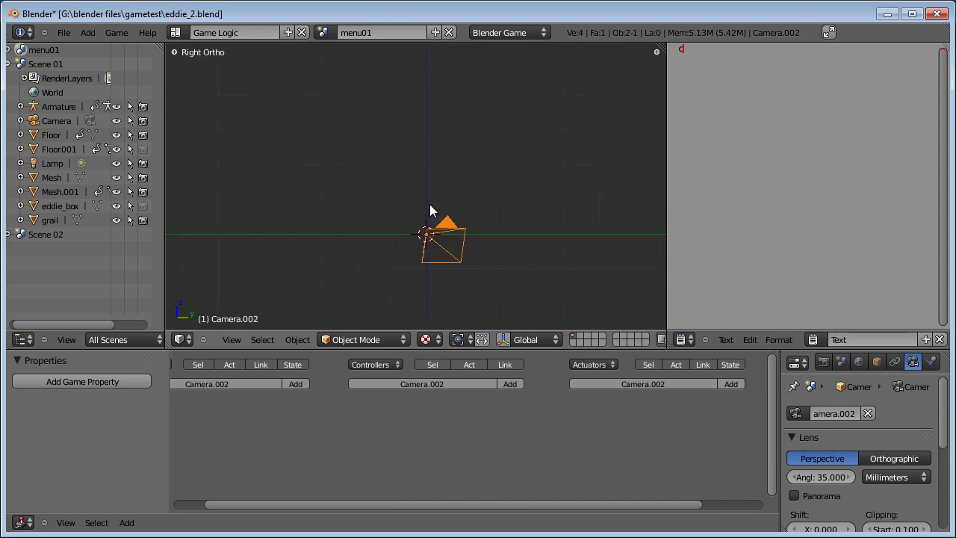
scroll(477, 243, "up", 2)
middle_click_drag(475, 243, 459, 199, "shift")
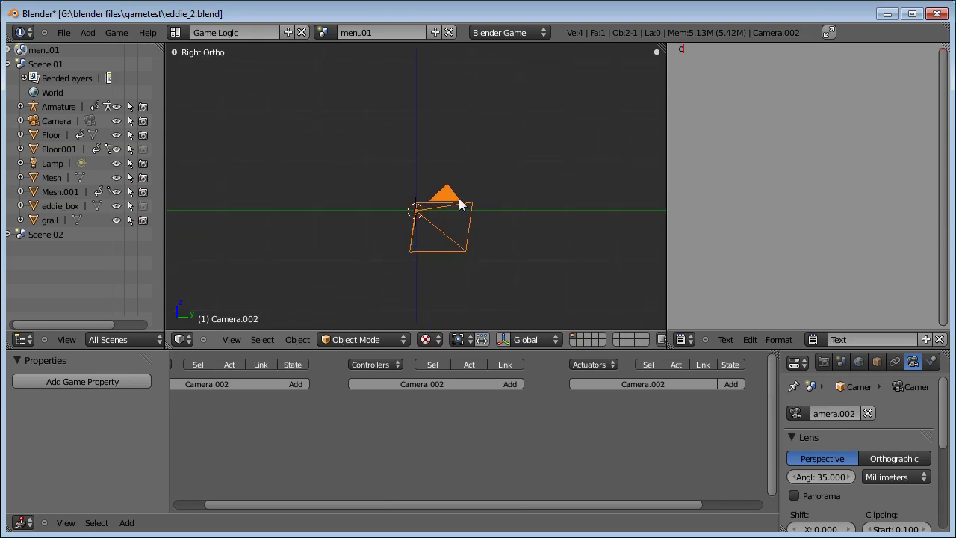
key("alt+r")
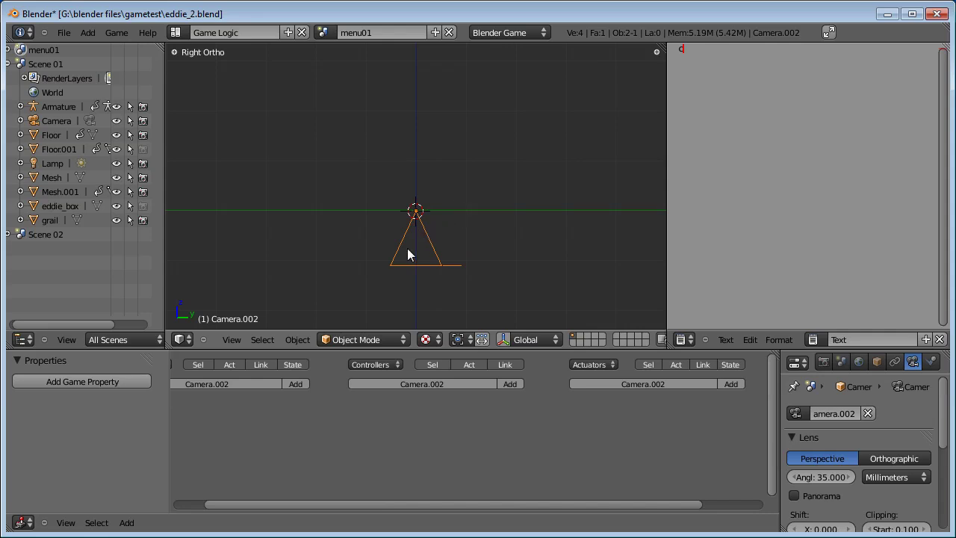
Step: Raise the camera above the plane along the global Z axis and look through the camera
key("g")
key("z")
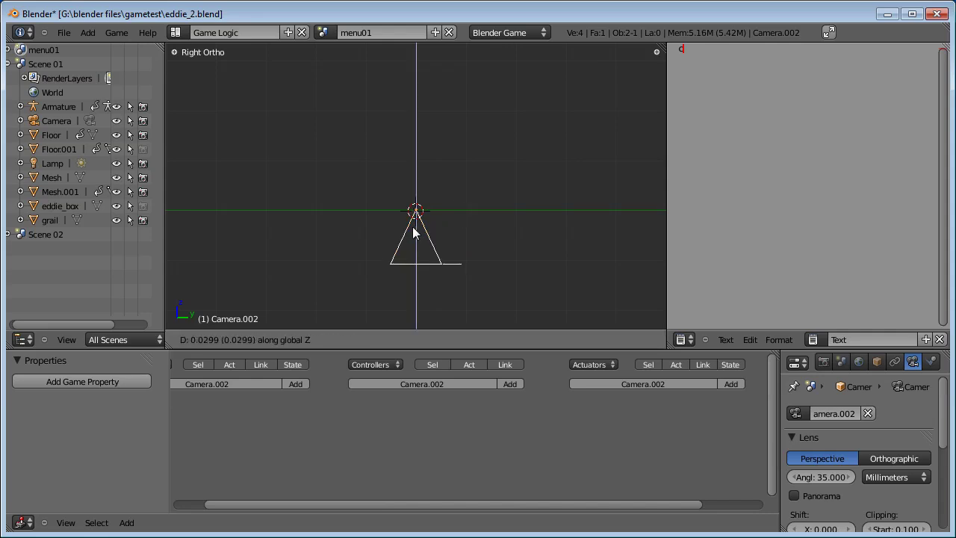
left_click(418, 105)
middle_click_drag(419, 104, 427, 253)
key("KP_0")
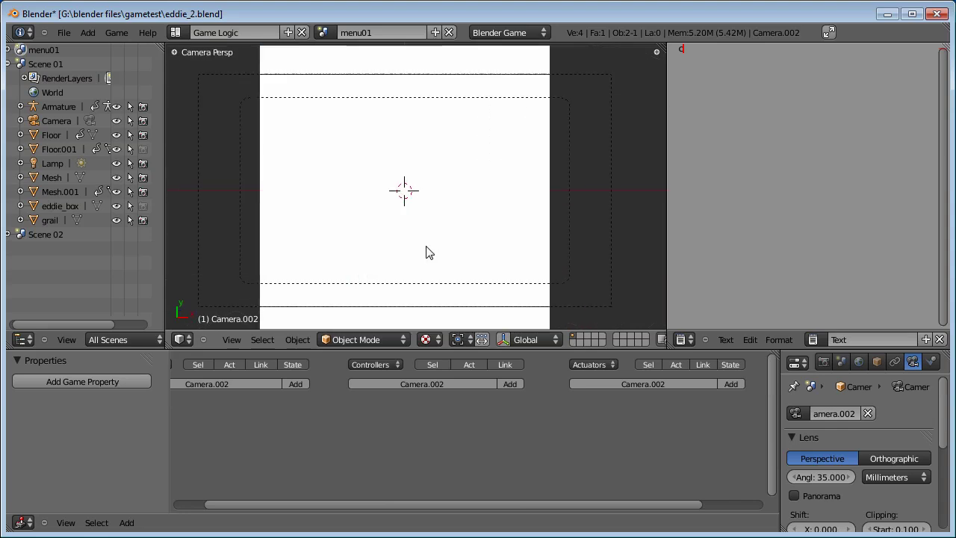
key("Home")
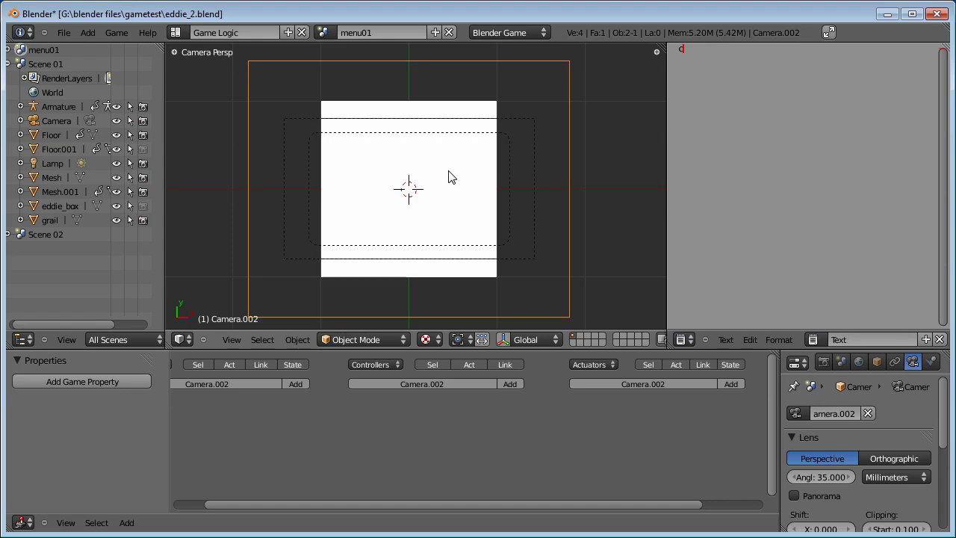
Step: Move the camera back about 0.78 along its local Z axis so the plane's height matches the camera frame
key("g")
key("z")
key("z")
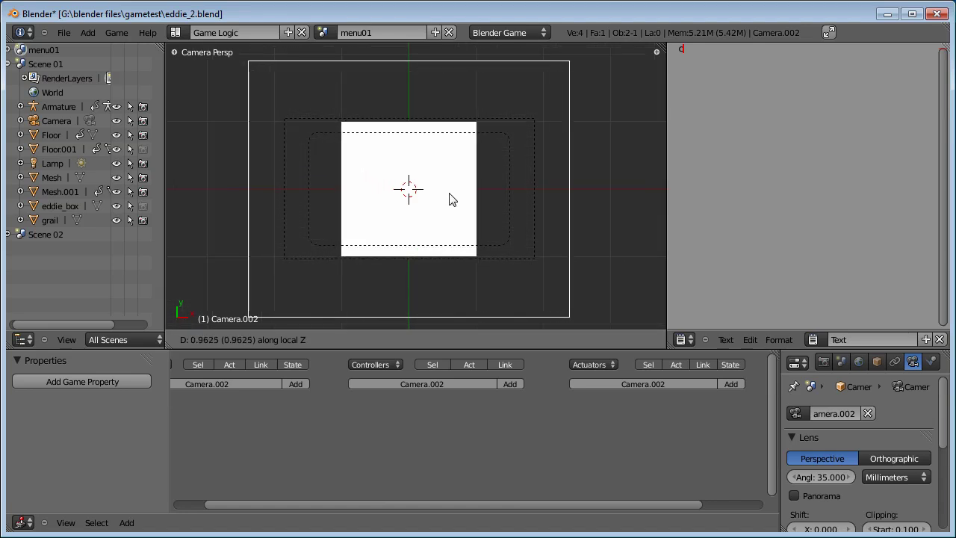
key("ctrl")
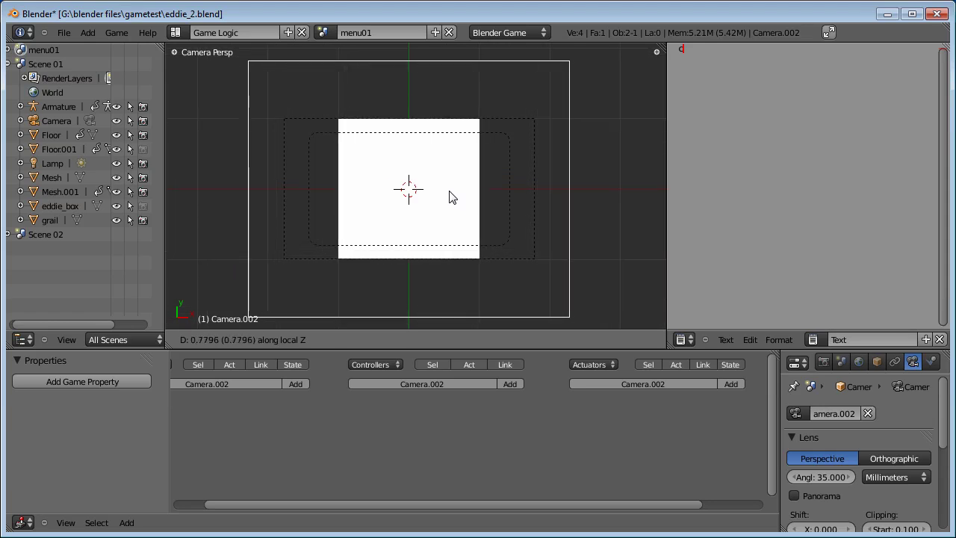
left_click(451, 195)
Step: Scale the plane's geometry in Edit Mode by about 1.78 along X to fill the camera frame
right_click(460, 178)
key("Tab")
scroll(463, 175, "up", 3)
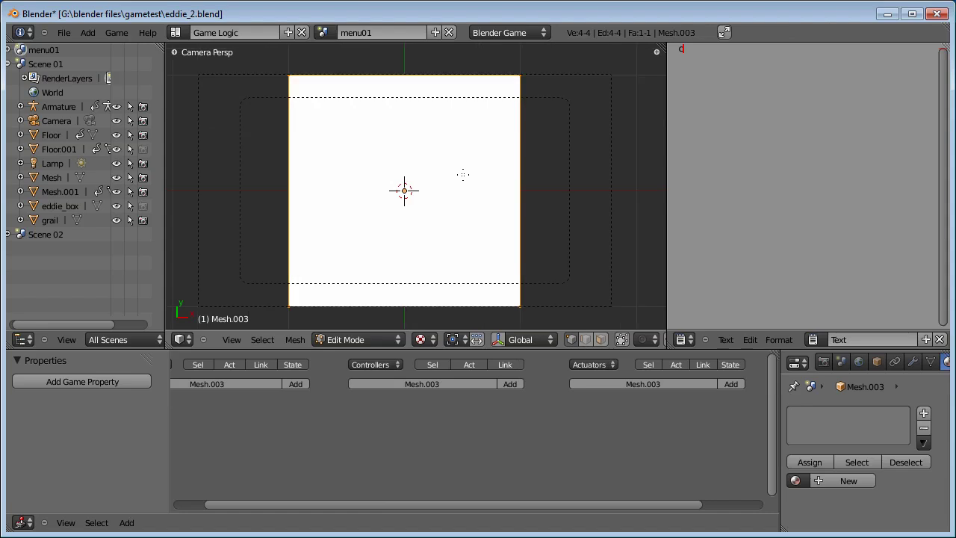
scroll(463, 171, "down", 1)
key("s")
key("x")
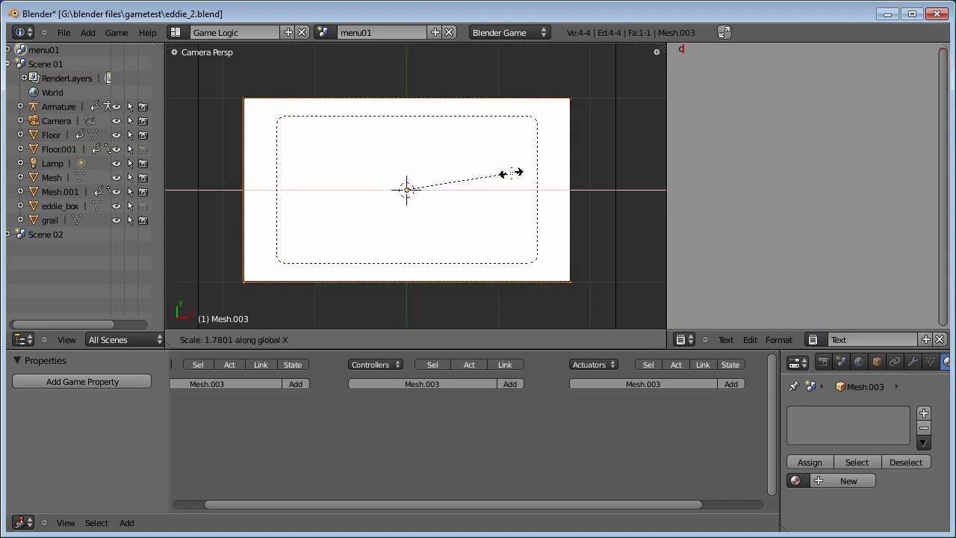
left_click(512, 173)
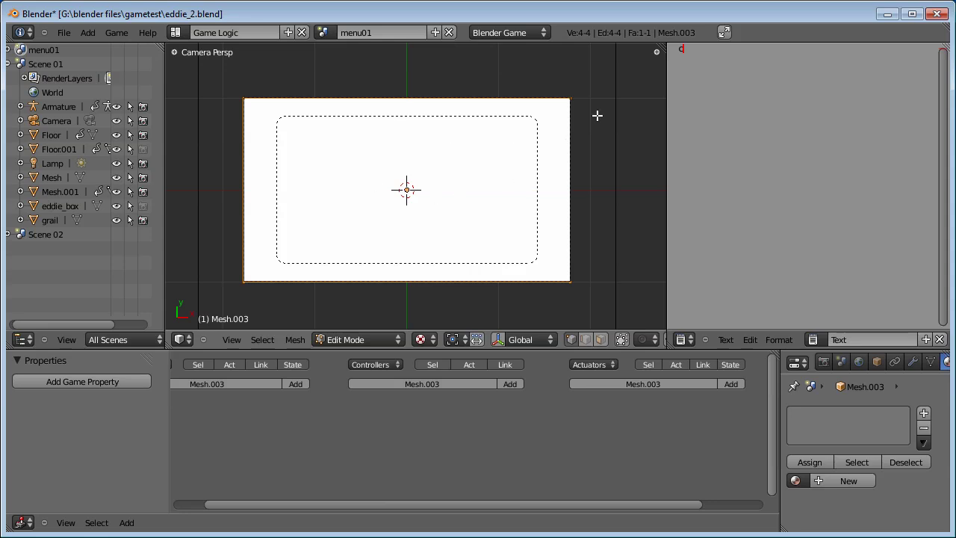
middle_click_drag(516, 245, 477, 184)
key("KP_0")
scroll(417, 214, "up", 1)
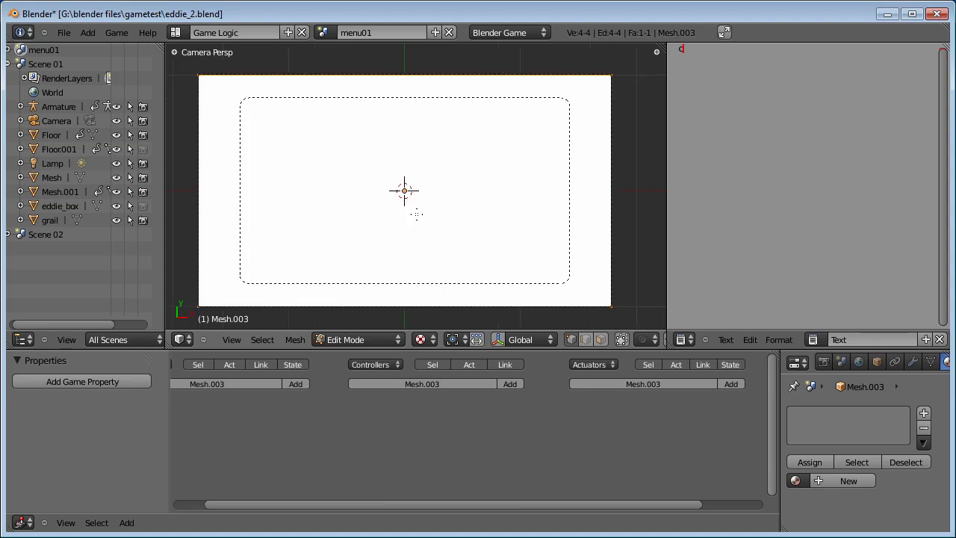
scroll(417, 191, "down", 2)
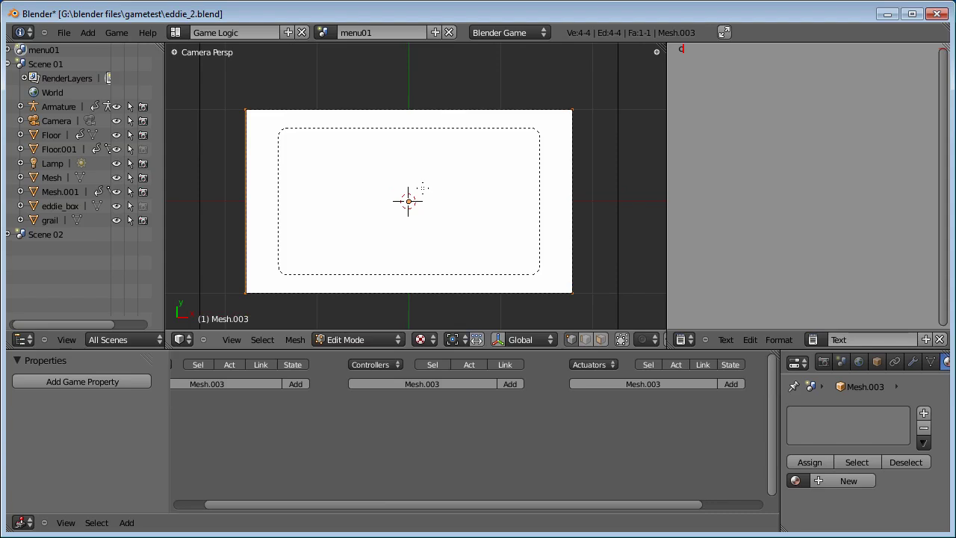
Step: Switch to the UV Editing layout, show the menu01 scene there and look through its camera
left_click(176, 33)
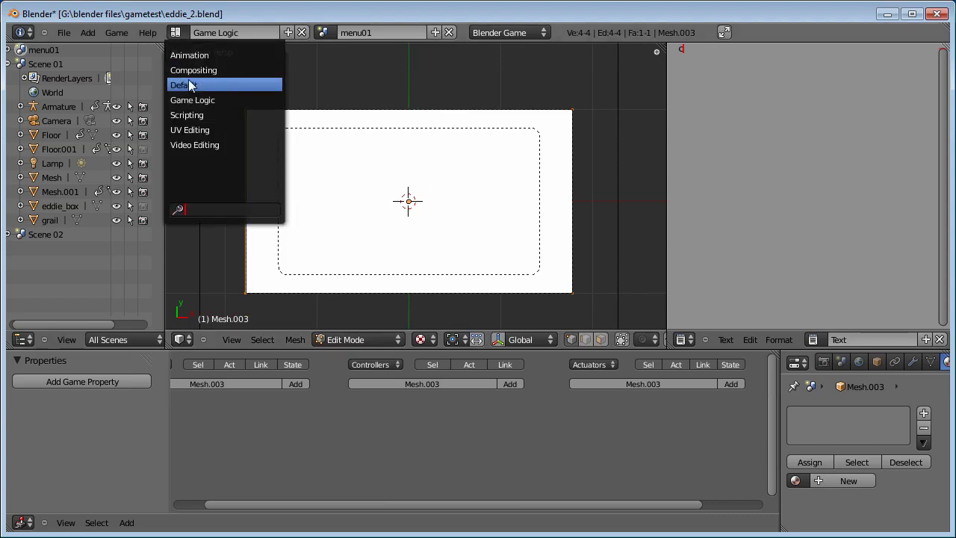
left_click(189, 128)
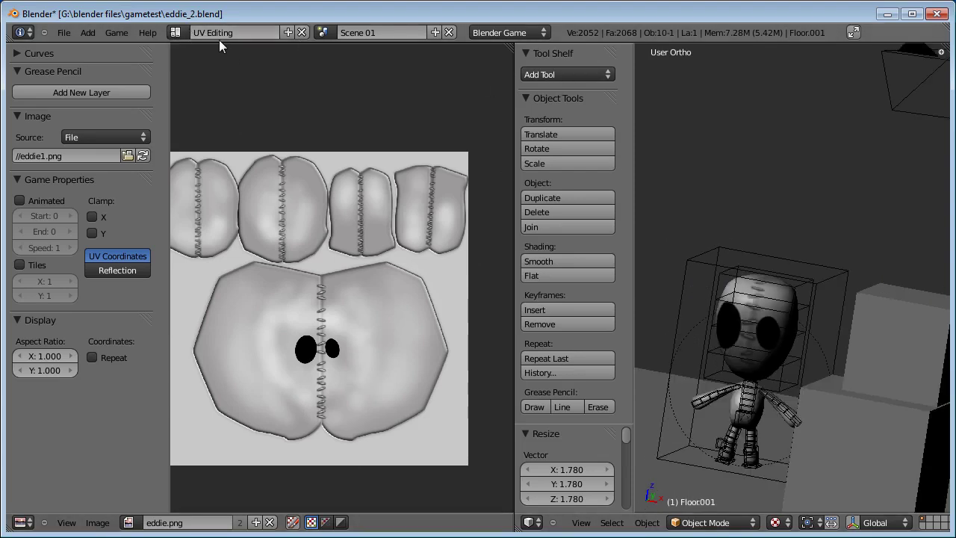
left_click(324, 32)
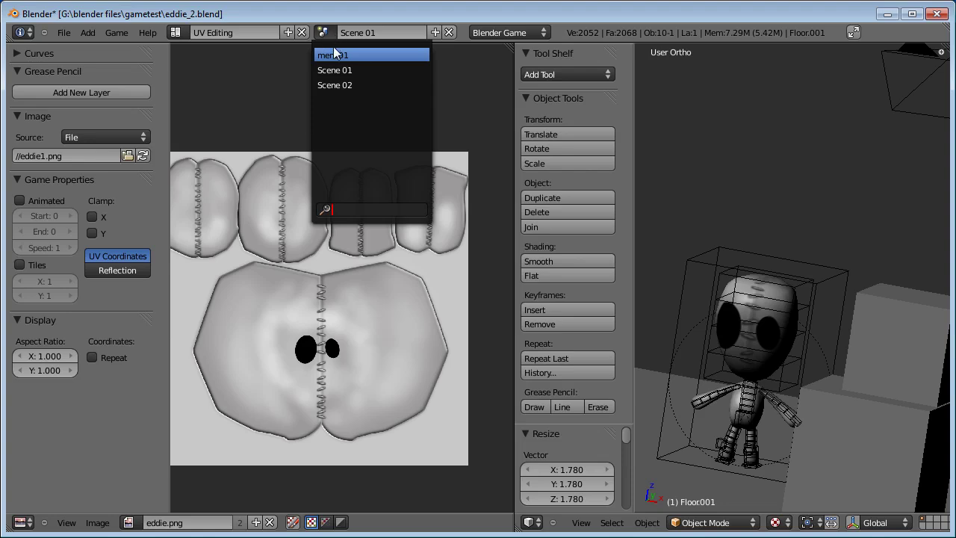
left_click(334, 55)
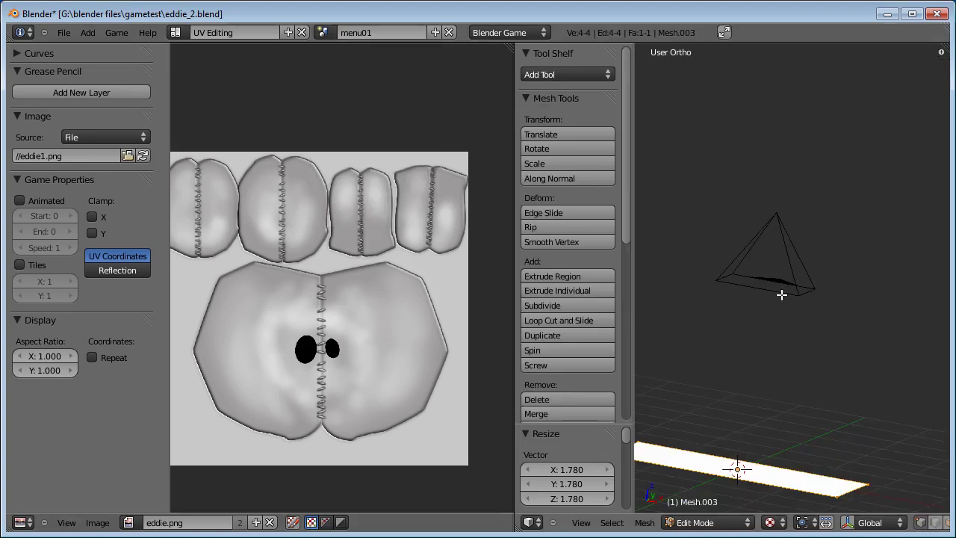
key("KP_0")
scroll(779, 295, "up", 1)
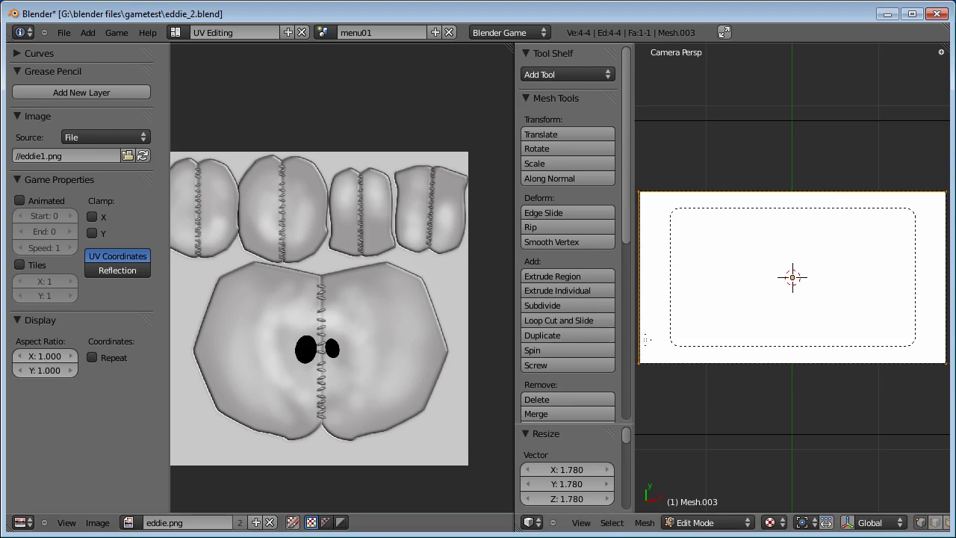
Step: Create a new blank 1024 × 1024 image in the image editor for the plane
left_click(128, 523)
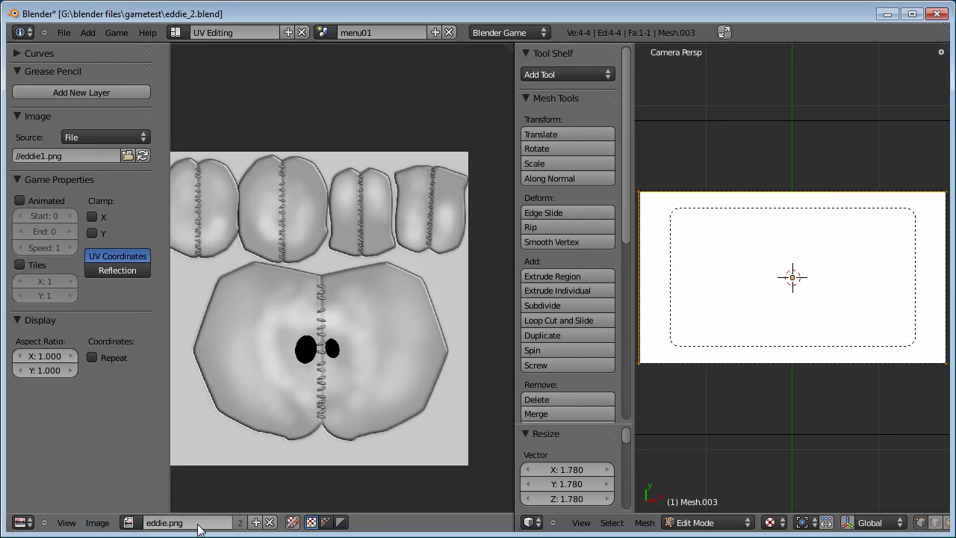
left_click(256, 523)
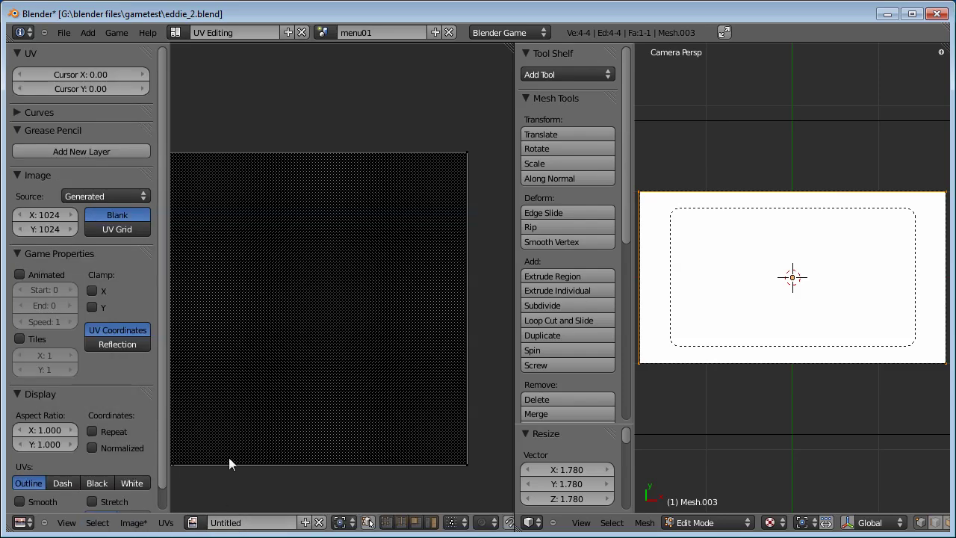
left_click(193, 523)
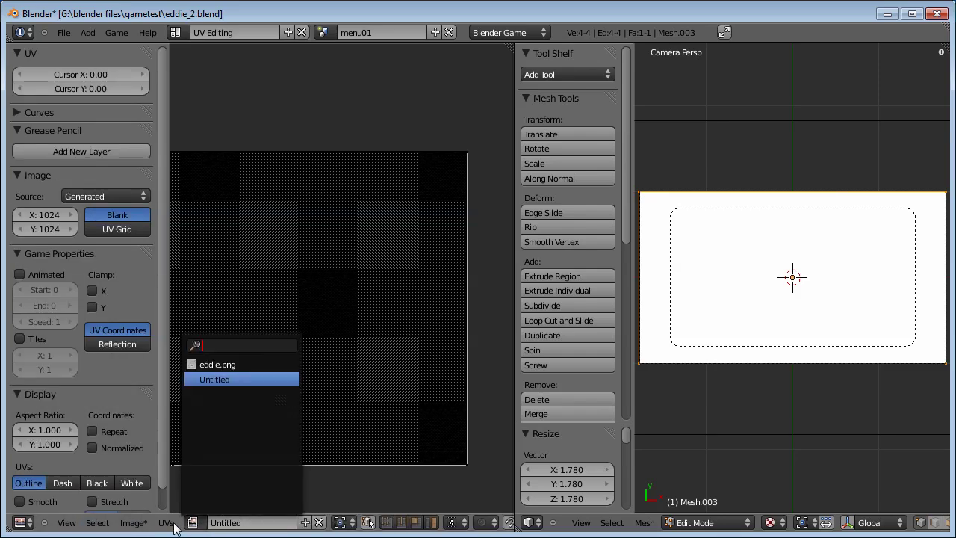
Step: Load splash_00.jpg from the g:\blender files\gametest folder as the plane's image in the image editor
left_click(132, 523)
left_click(140, 494)
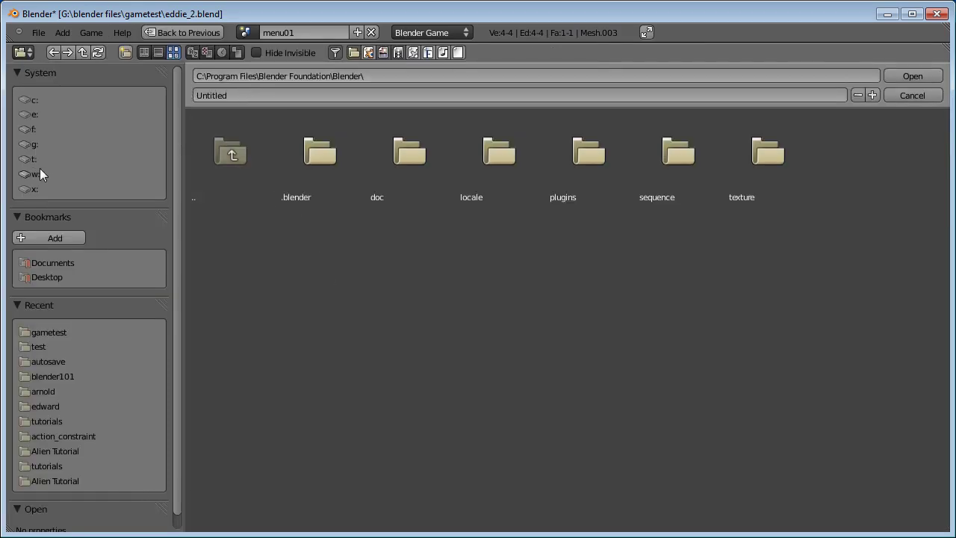
left_click(34, 144)
left_click(371, 148)
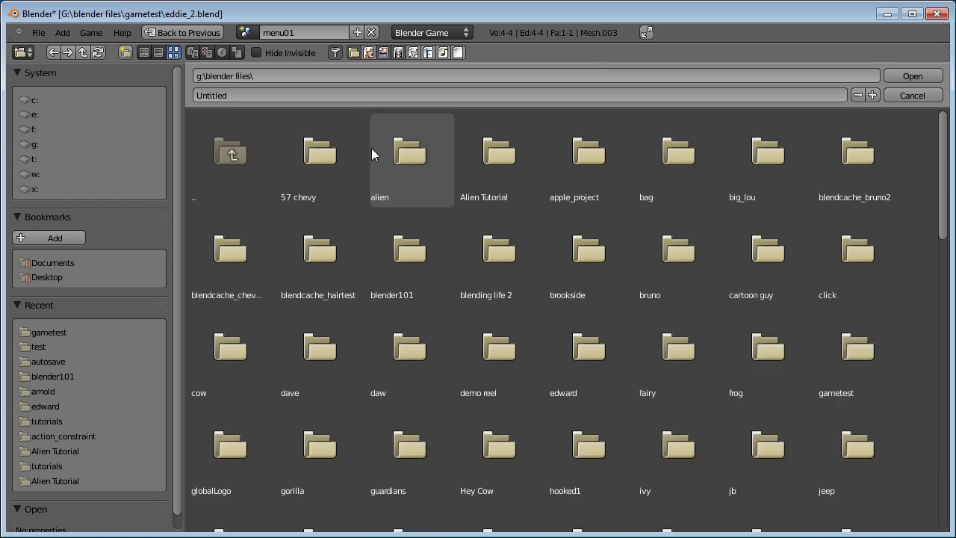
left_click(850, 351)
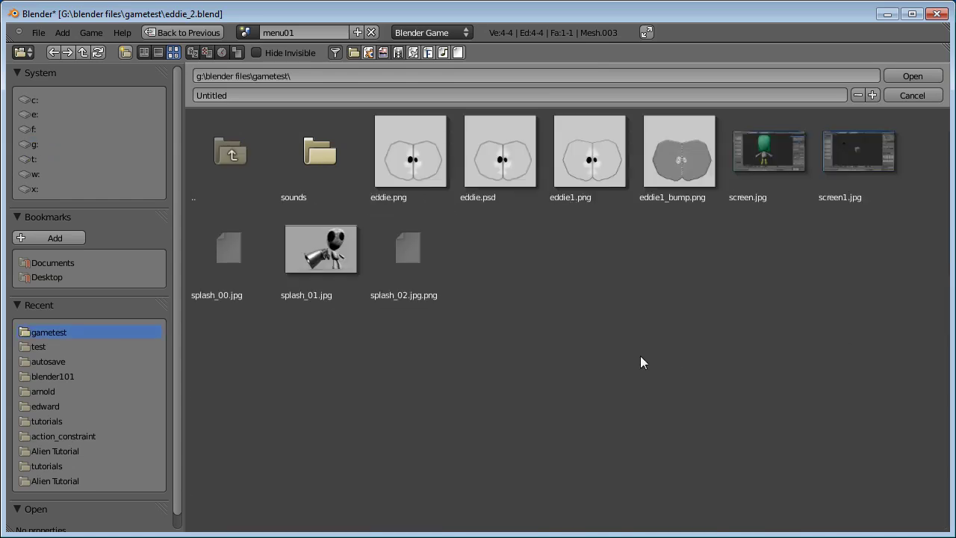
left_click(223, 256)
left_click(910, 78)
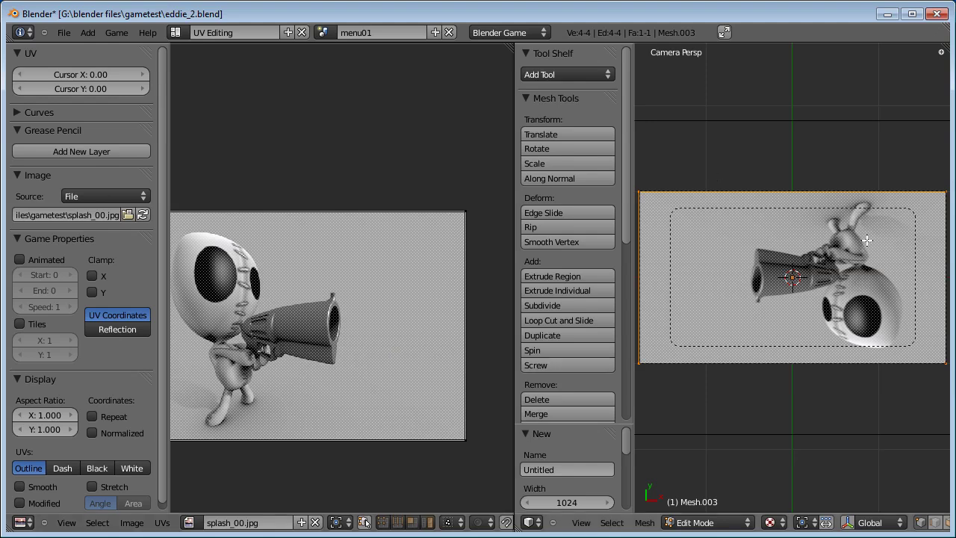
Step: Select all of the plane's UVs and rotate them 180 degrees to turn the image upright
scroll(359, 247, "down", 1)
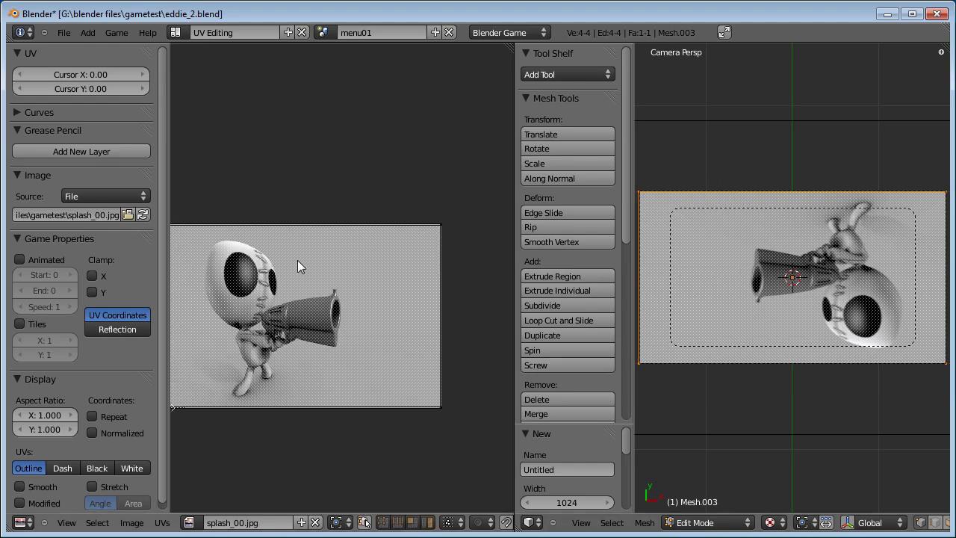
key("a")
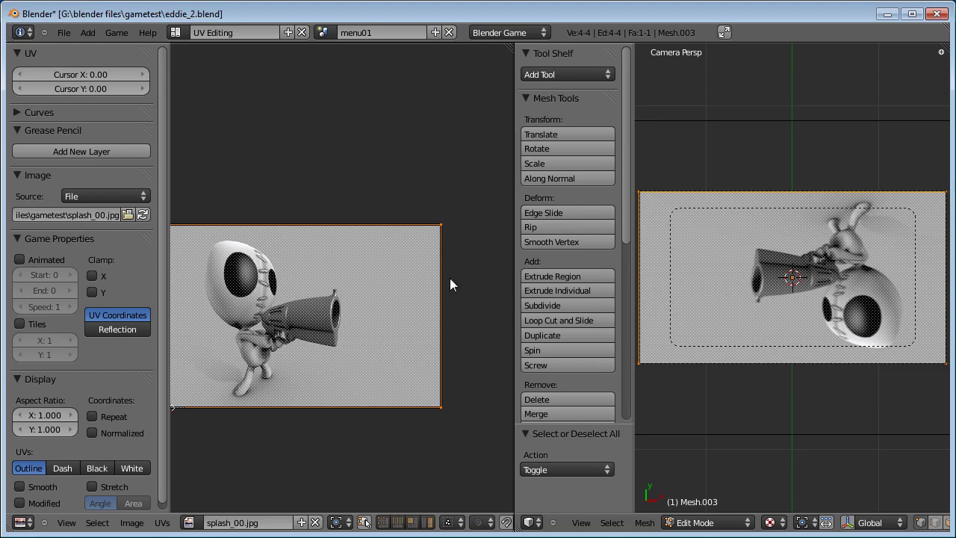
key("r")
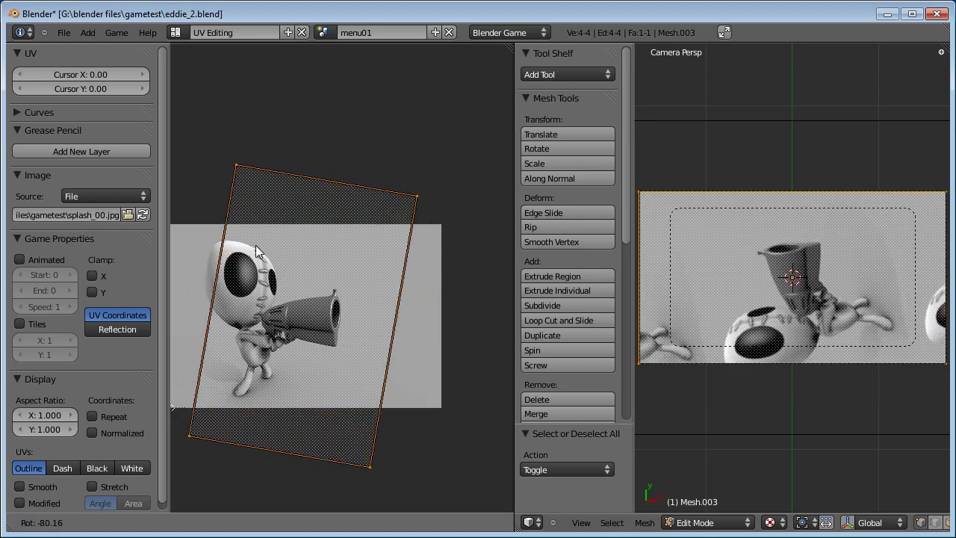
left_click(222, 395)
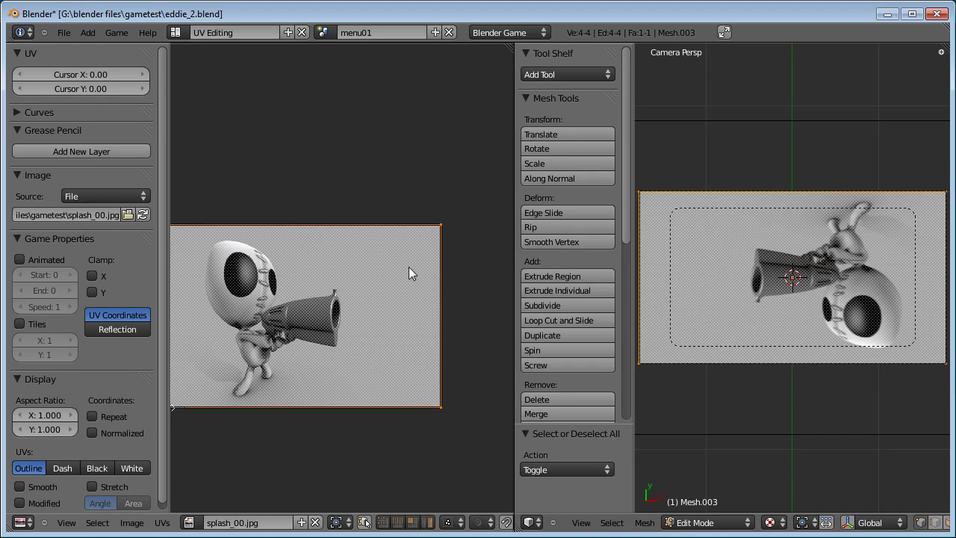
type("r180")
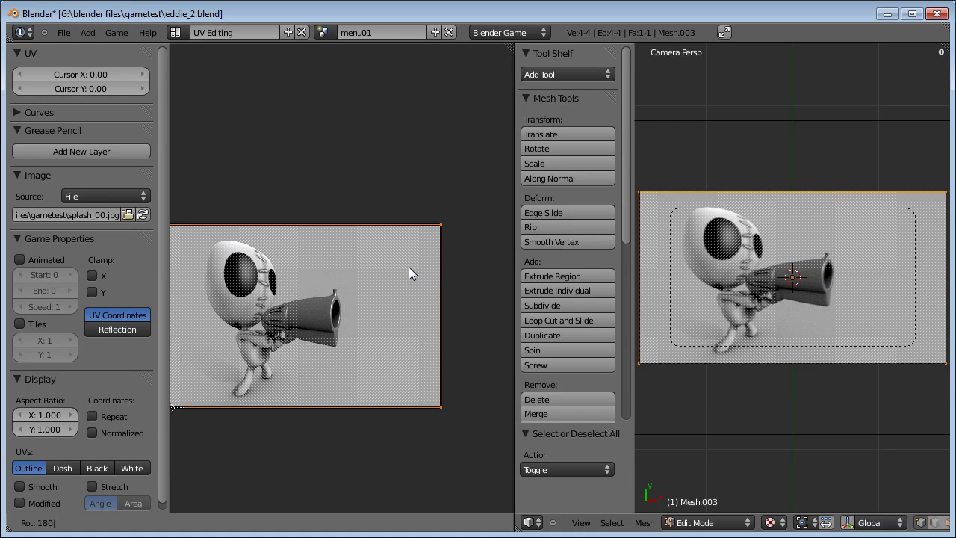
key("Return")
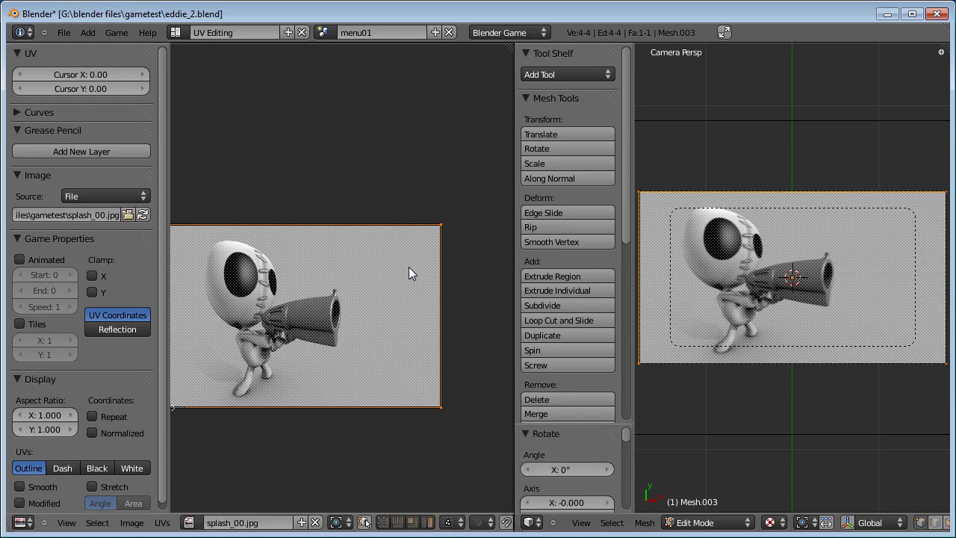
Step: Return to the Default layout with the menu01 scene, look through its camera and put the plane in Object Mode
left_click(179, 32)
left_click(200, 84)
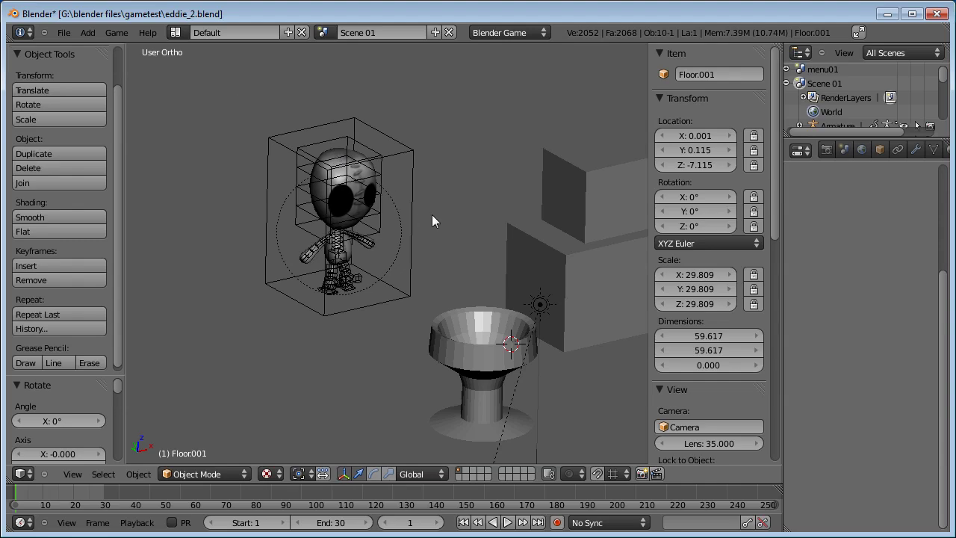
left_click(323, 32)
left_click(338, 56)
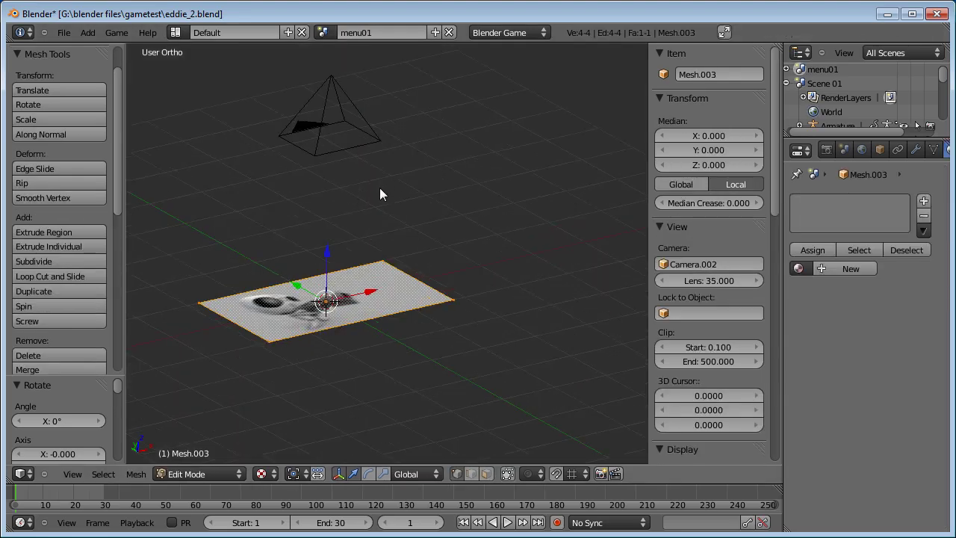
middle_click_drag(379, 194, 502, 268)
key("KP_0")
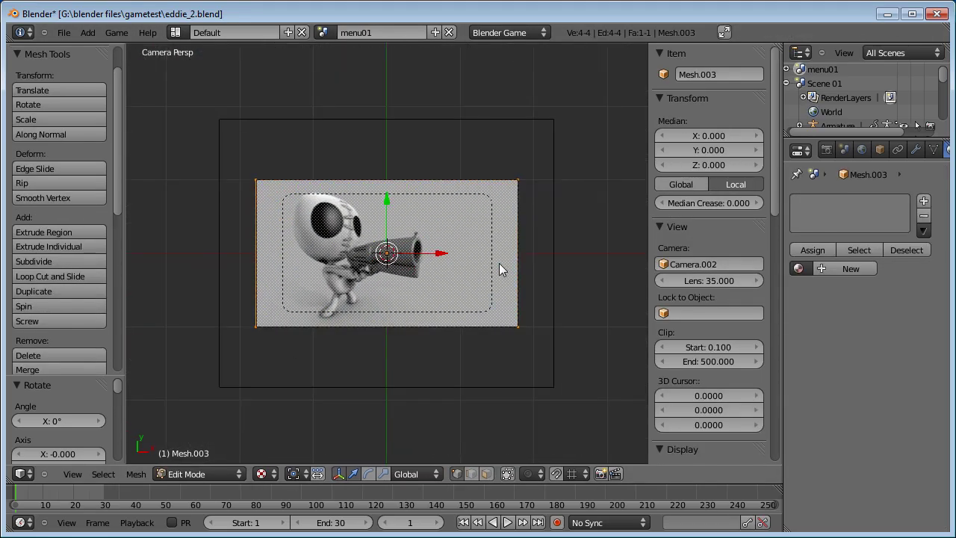
scroll(497, 253, "up", 2)
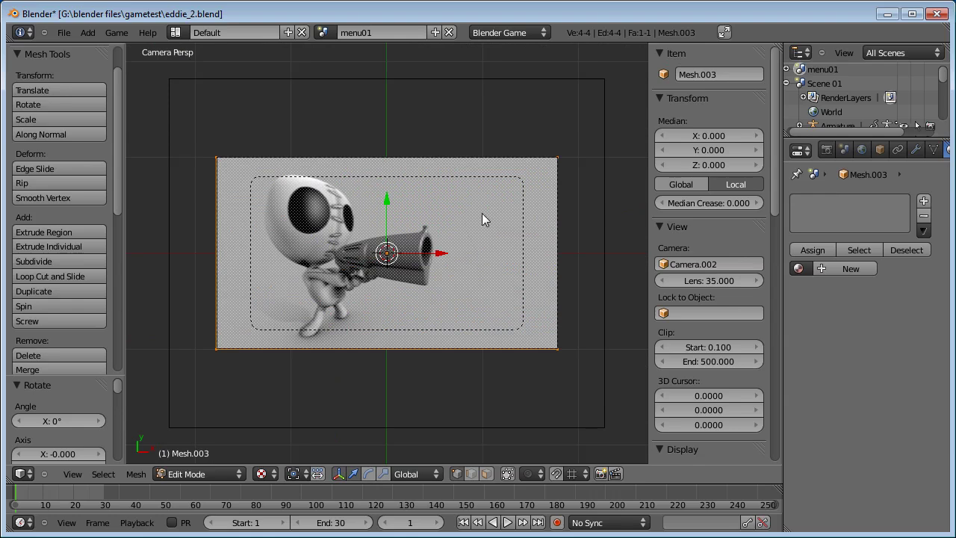
key("Tab")
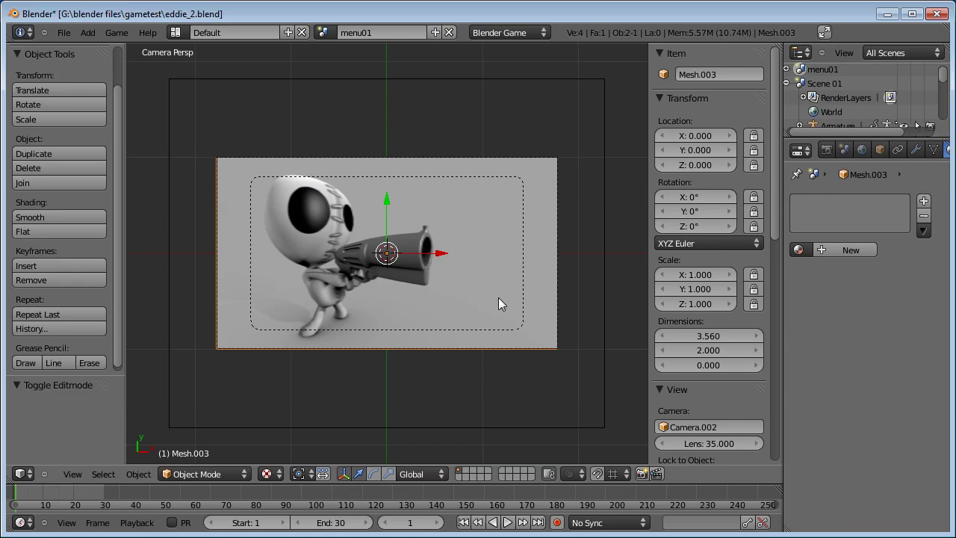
Step: Add a new material to the plane with a new texture named menu01
left_click(854, 248)
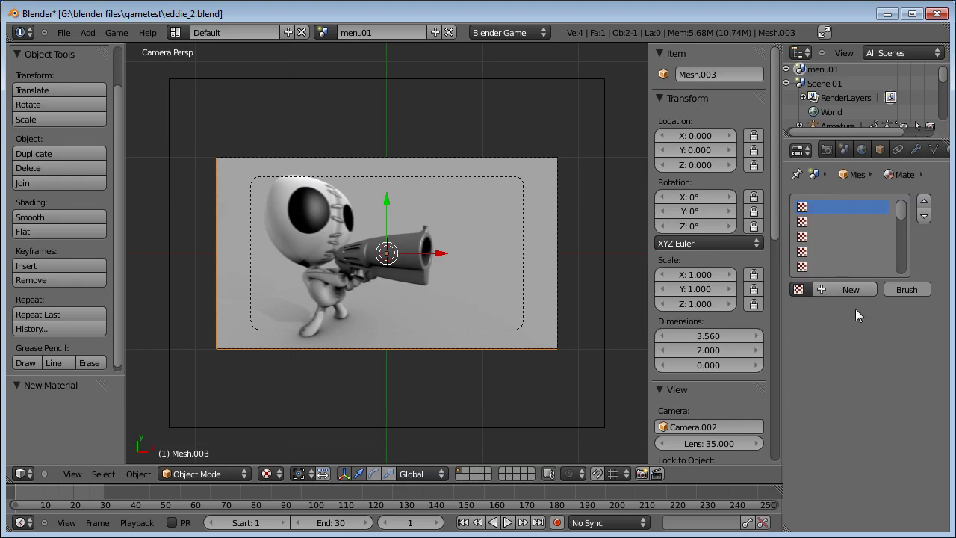
left_click(853, 290)
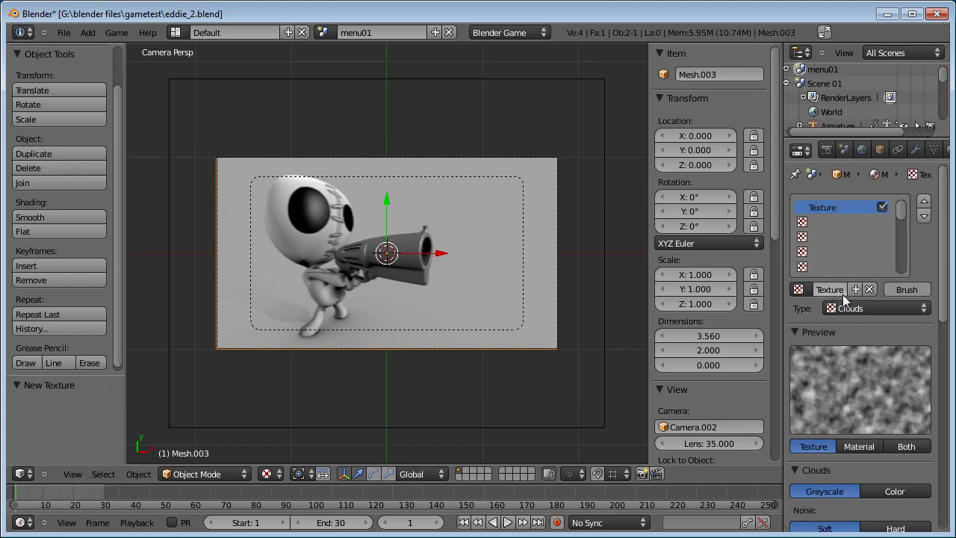
left_click(842, 295)
type("menu01")
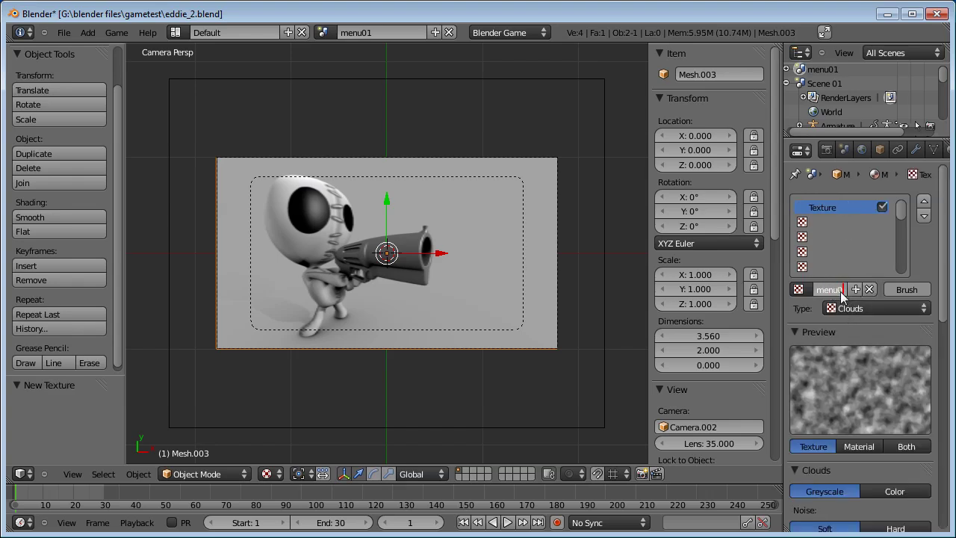
key("Return")
Step: Rename the plane's material to menu01
scroll(837, 151, "down", 5)
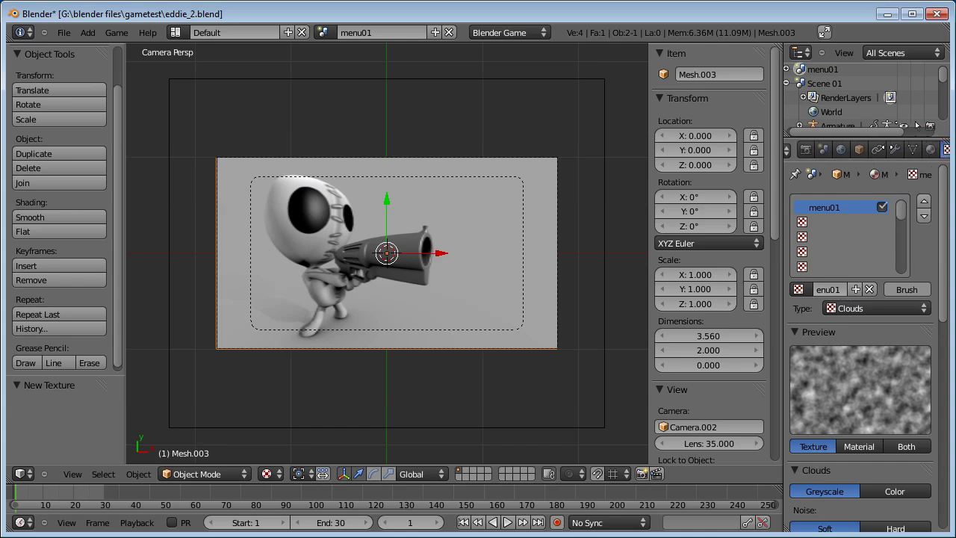
left_click(856, 150)
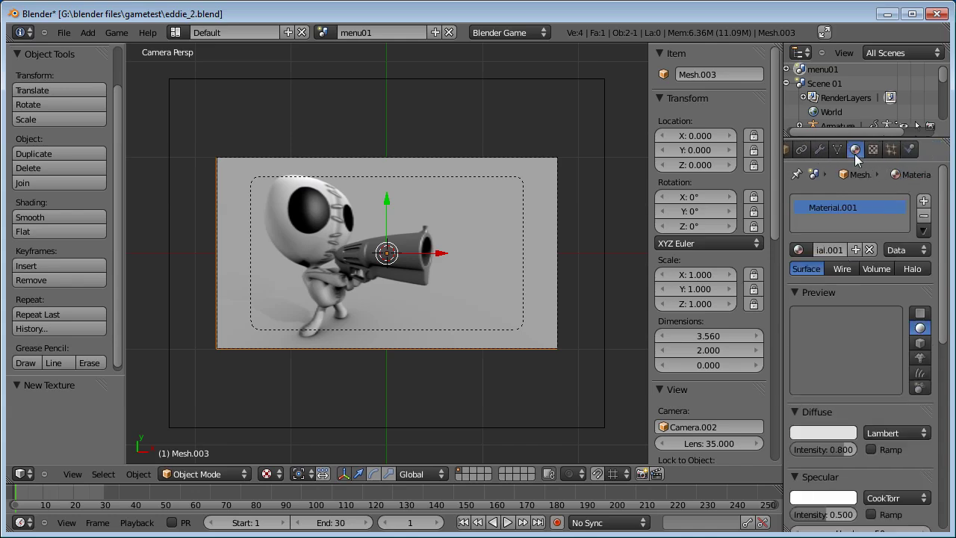
left_click(873, 149)
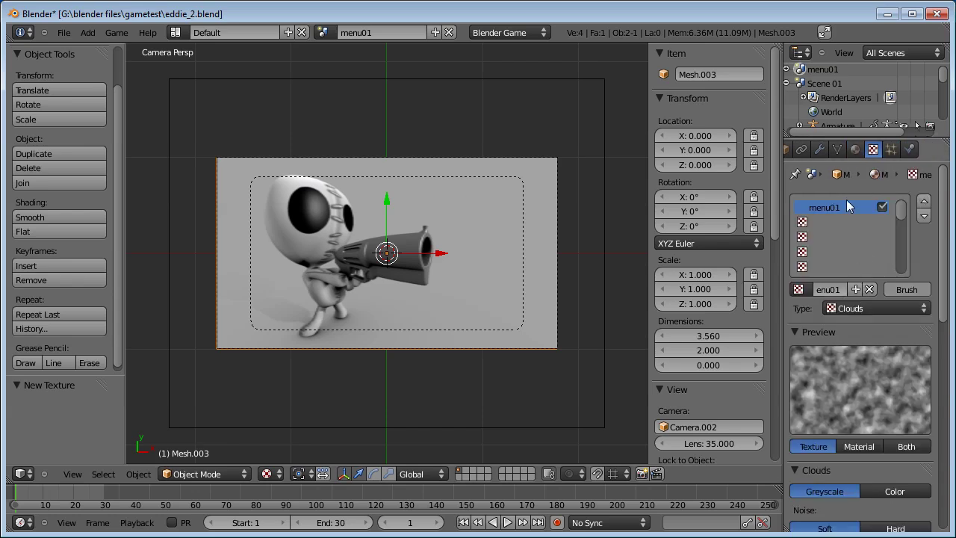
left_click(855, 150)
type("men")
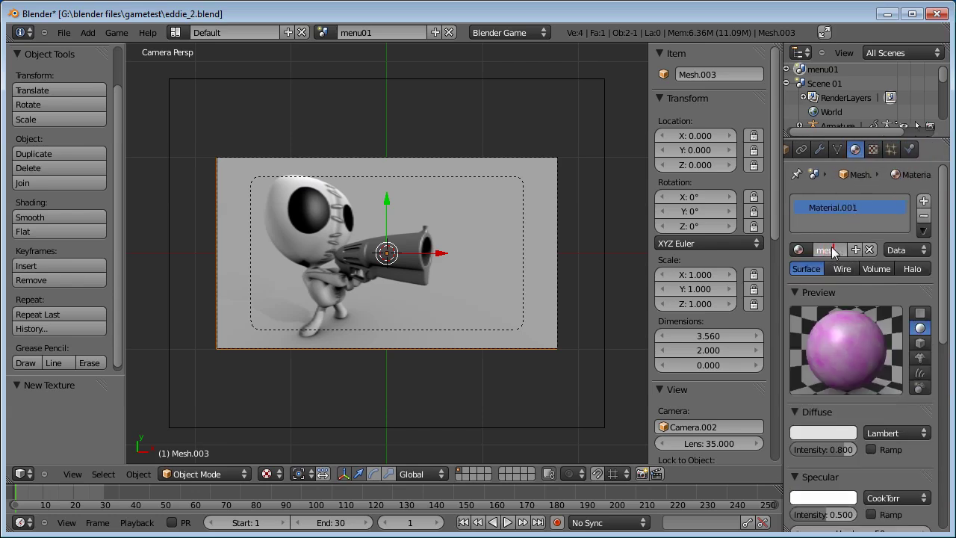
type("u01")
key("Return")
Step: Change the menu01 texture's type to Image or Movie and assign the existing splash_00.jpg image to it
left_click(872, 149)
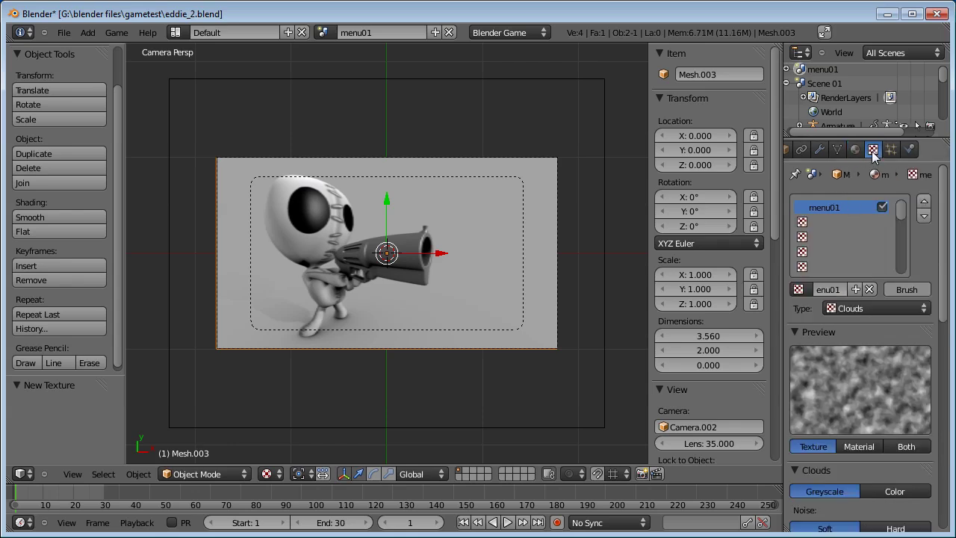
left_click(855, 308)
left_click(850, 211)
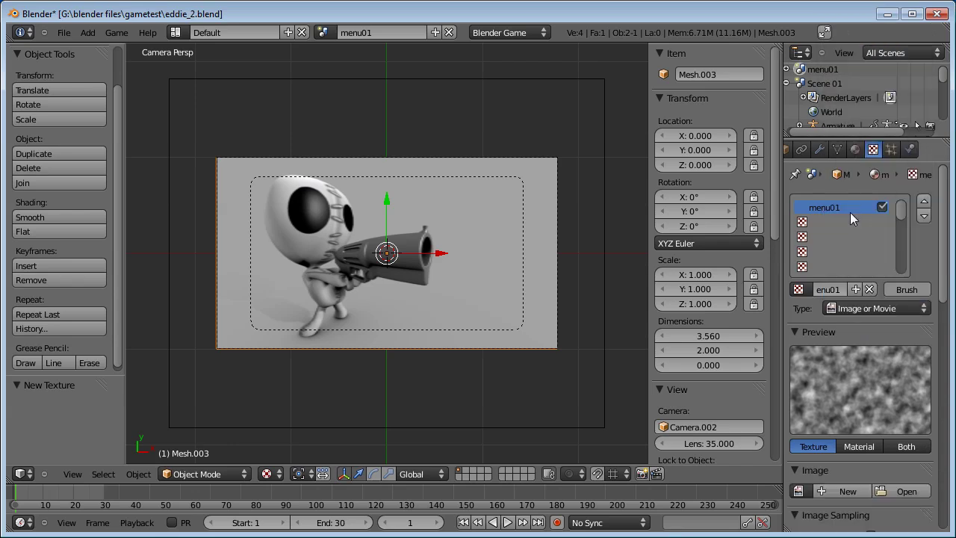
scroll(862, 448, "down", 1)
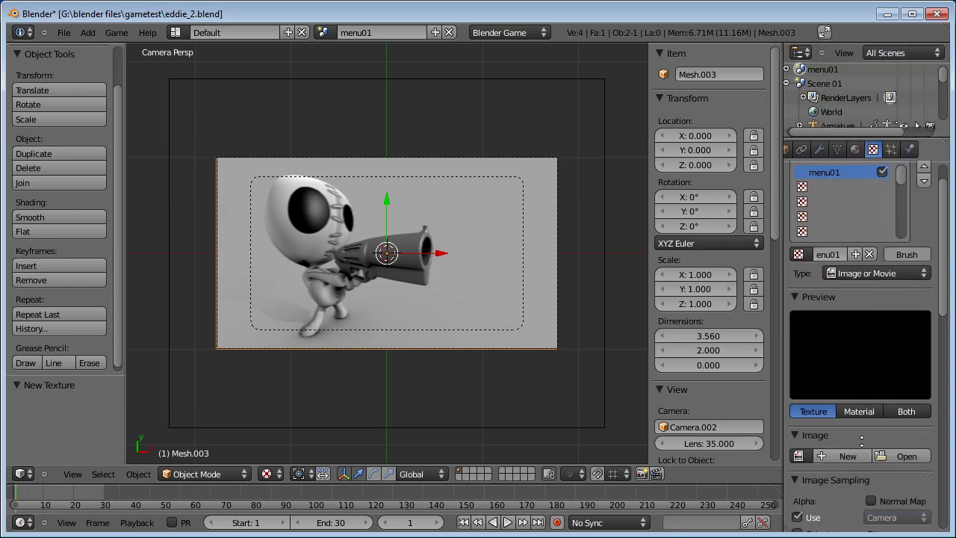
left_click(799, 457)
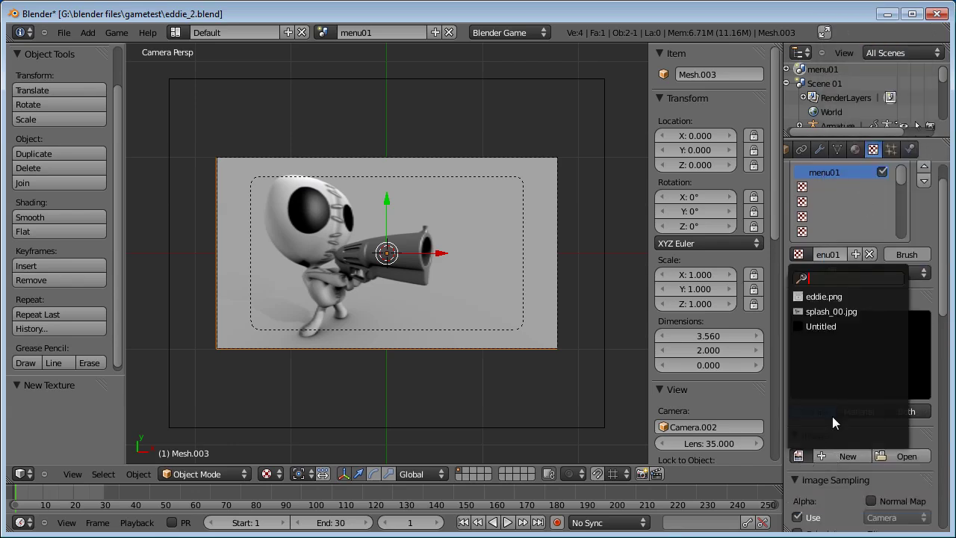
left_click(839, 315)
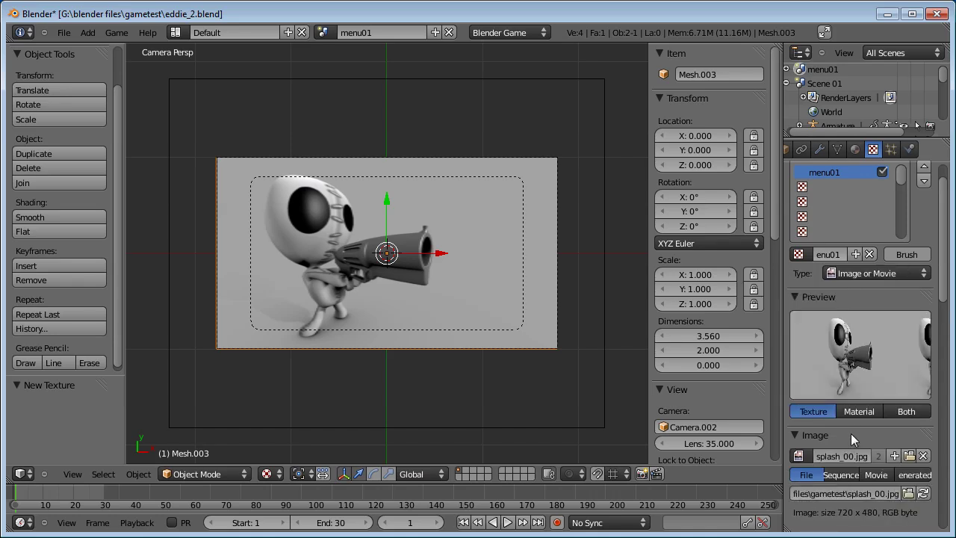
Step: Set the menu01 texture's image mapping extension to Clip
middle_click_drag(848, 433, 846, 396)
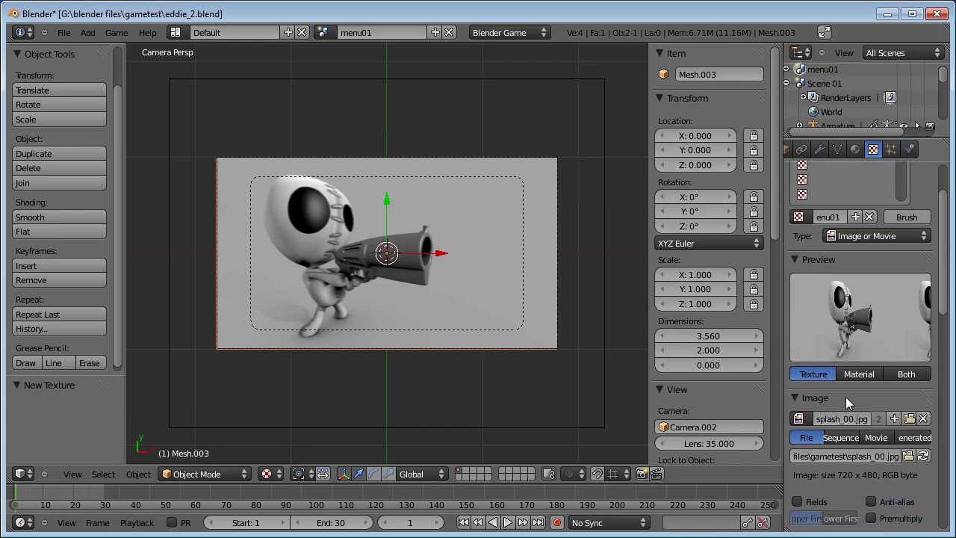
scroll(859, 336, "down", 2)
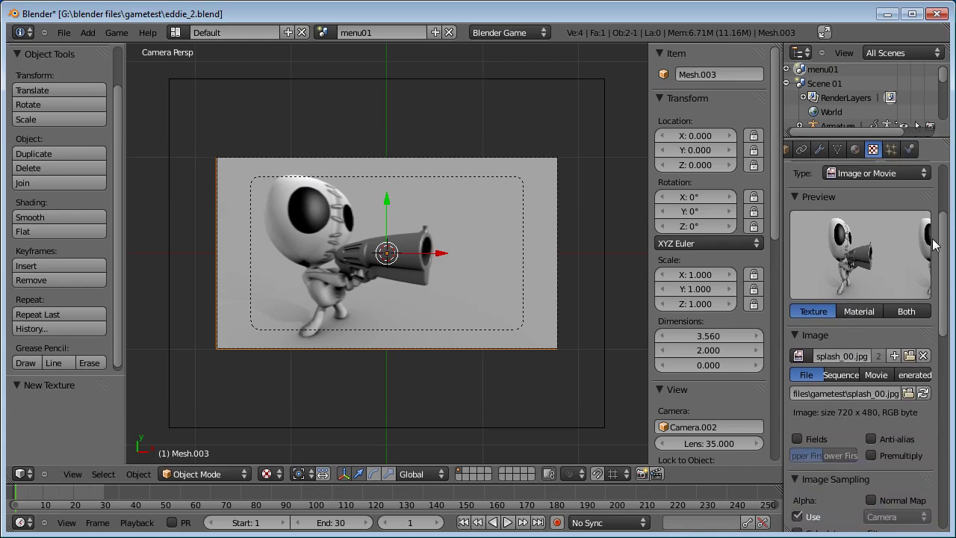
middle_click_drag(866, 507, 859, 340)
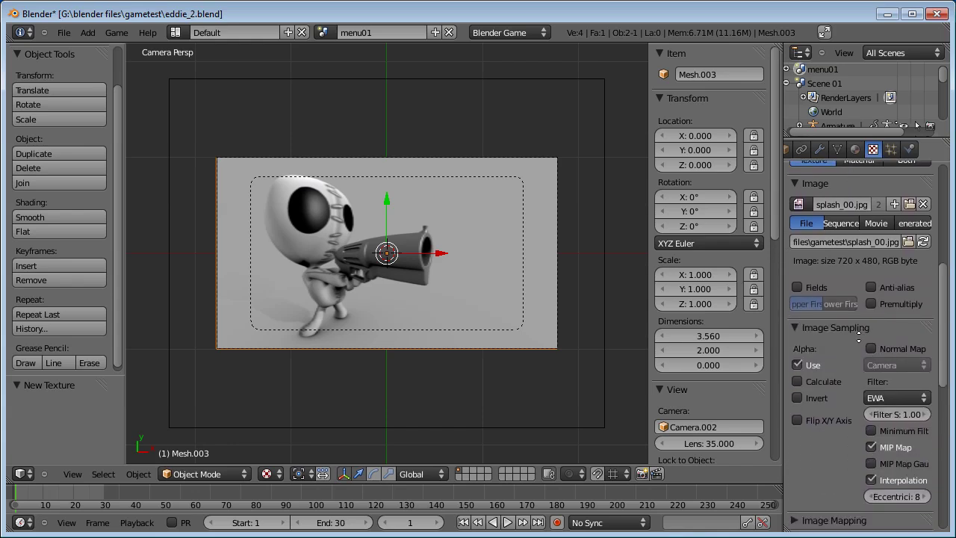
scroll(838, 448, "down", 6)
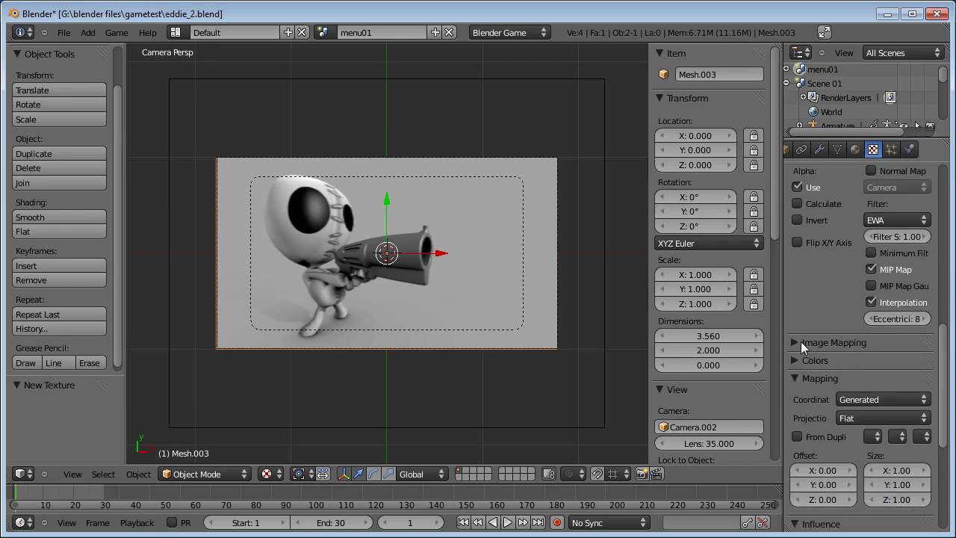
left_click(800, 342)
left_click(899, 365)
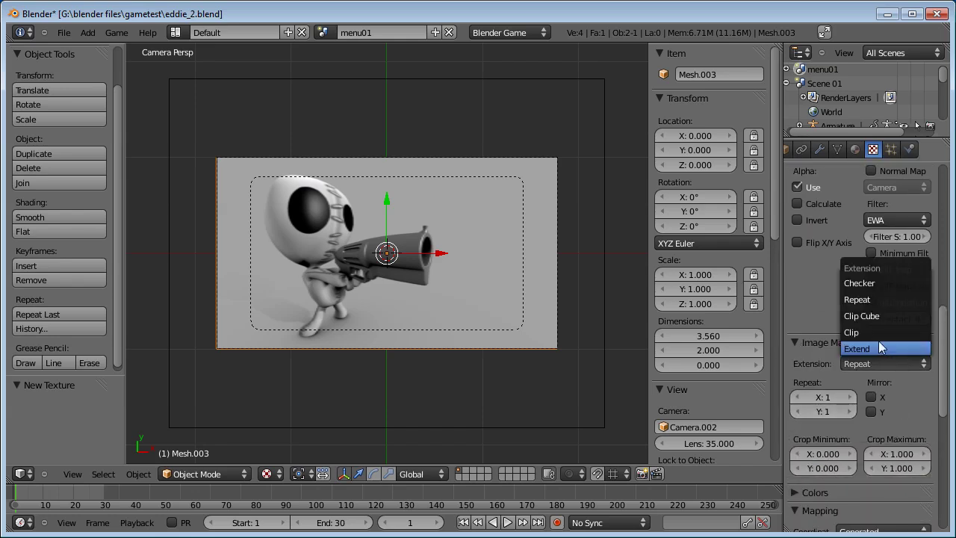
left_click(871, 332)
left_click(795, 341)
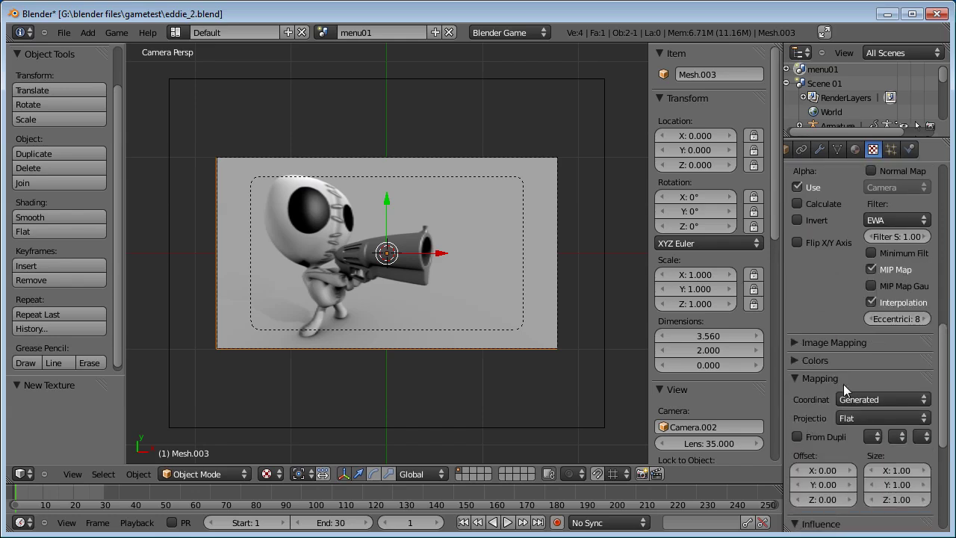
Step: Set the menu01 texture's mapping coordinates to UV
scroll(796, 410, "down", 2)
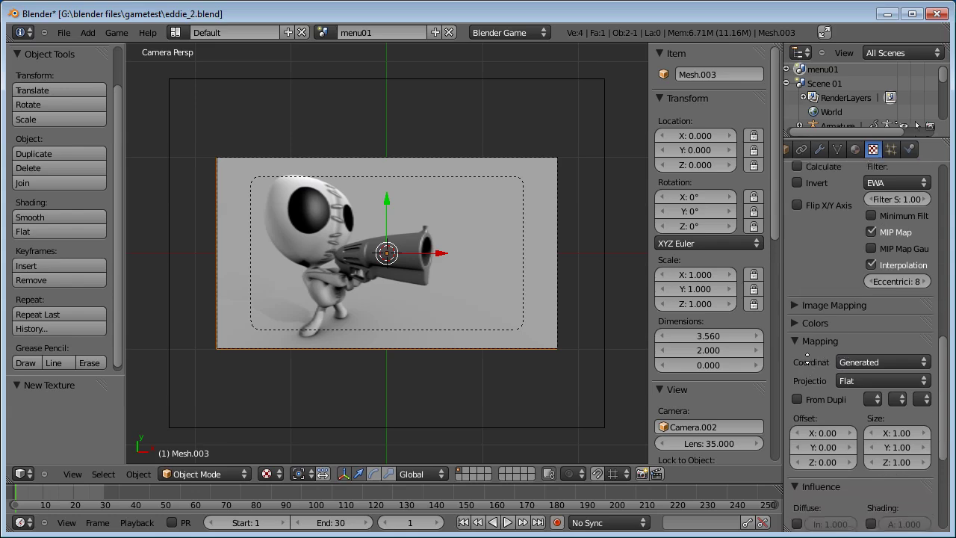
left_click(868, 353)
left_click(859, 296)
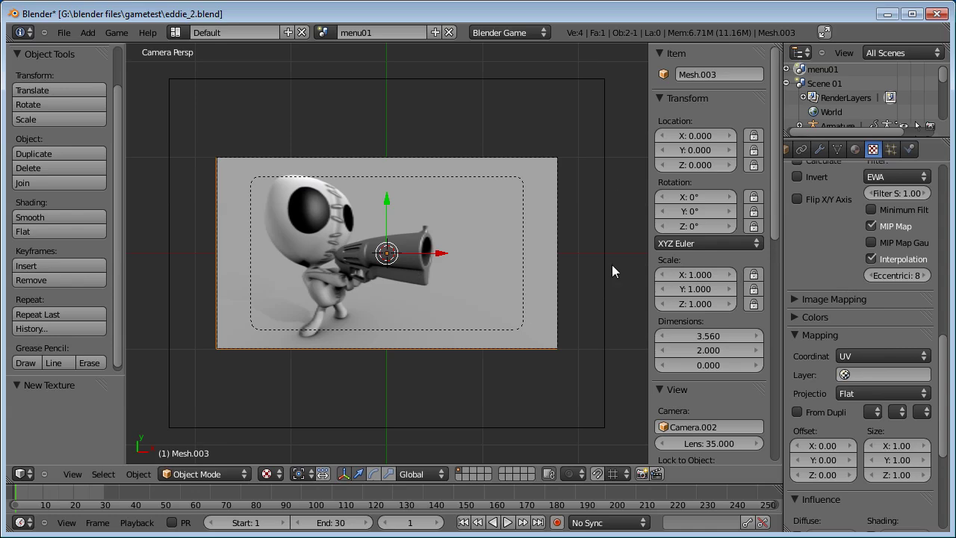
Step: Set the 3D view's display shading material mode to GLSL
scroll(707, 266, "down", 1)
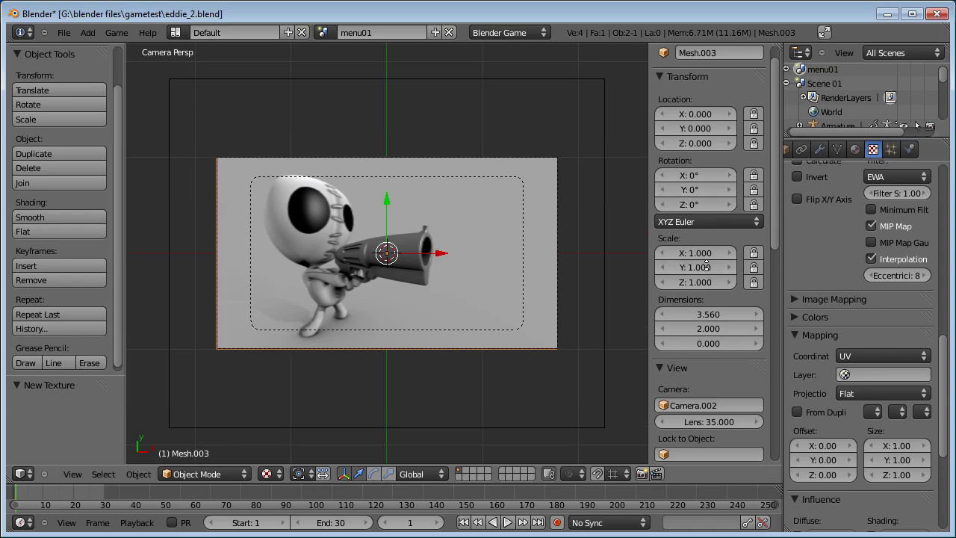
scroll(707, 267, "up", 1)
key("n")
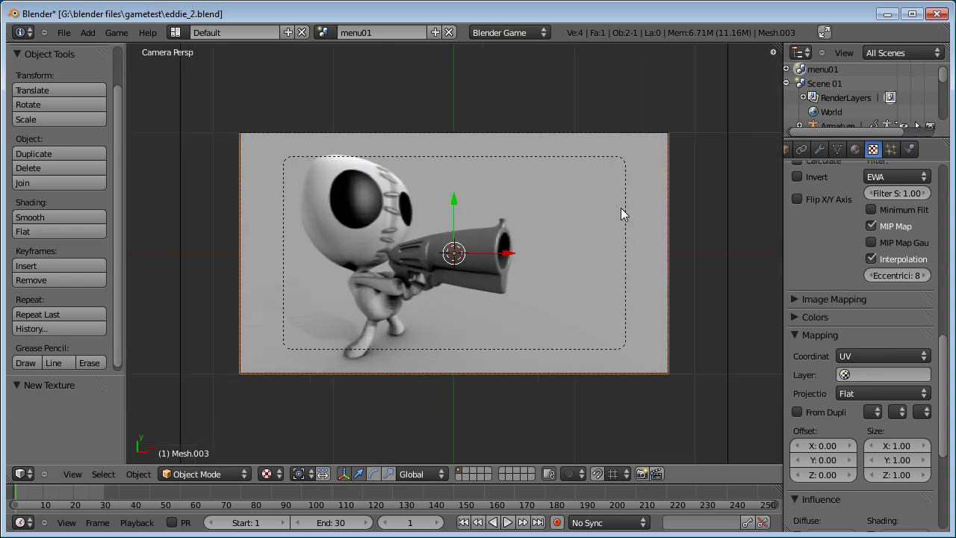
key("n")
scroll(714, 385, "down", 17)
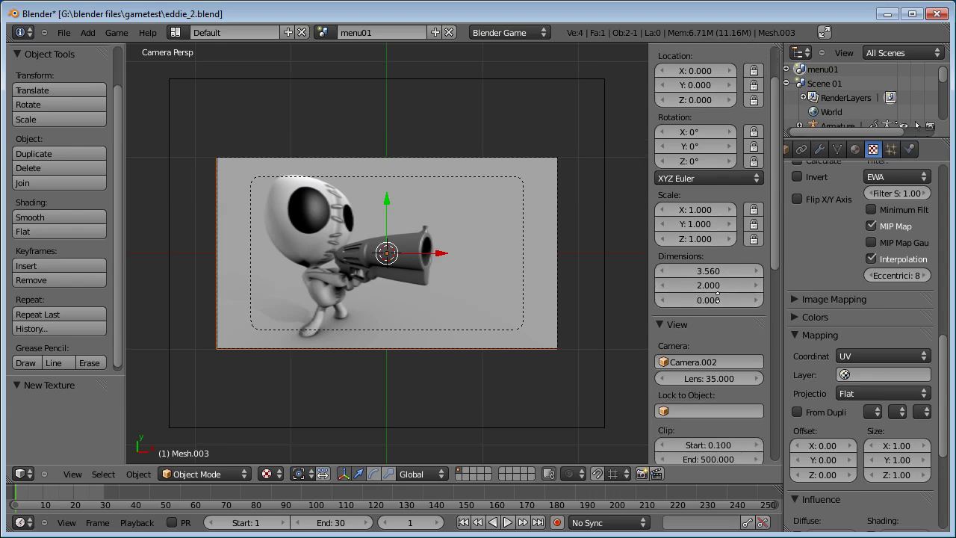
scroll(735, 297, "down", 5)
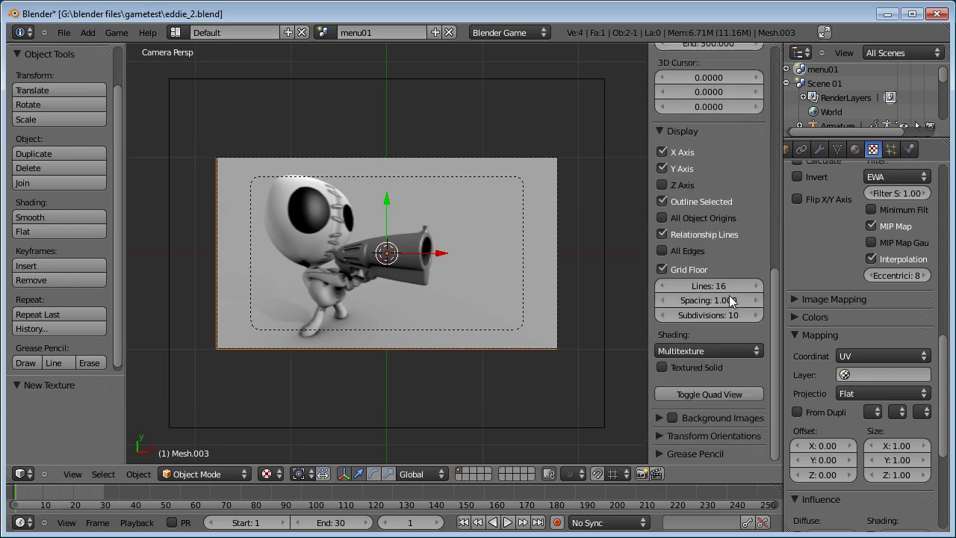
left_click(728, 348)
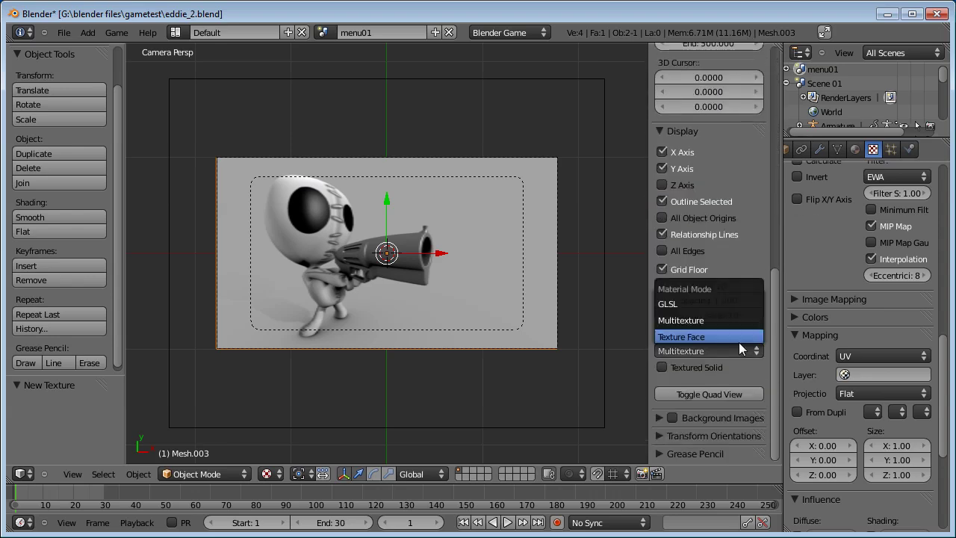
left_click(695, 304)
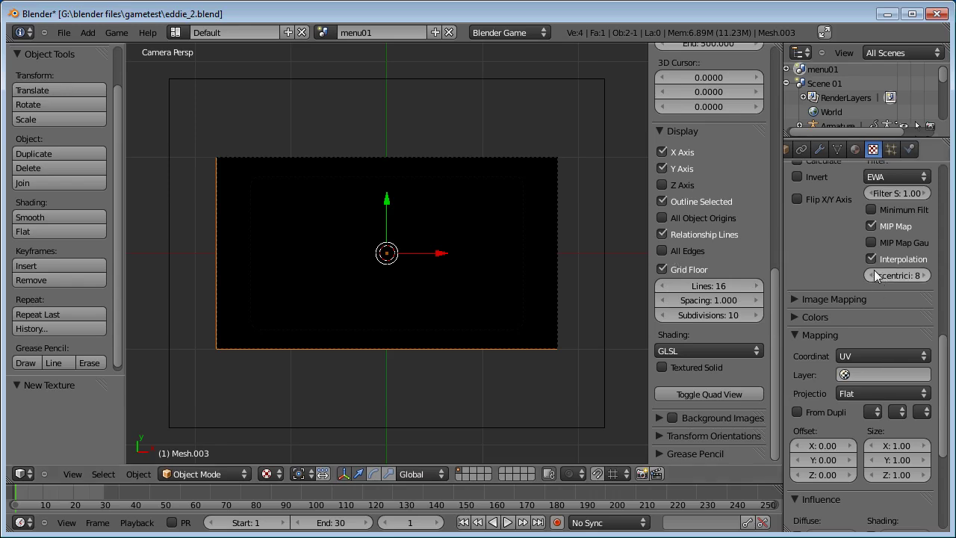
Step: Enable the menu01 texture's Emit influence under Shading, and test-run the game through the camera before exiting it
scroll(829, 254, "down", 4)
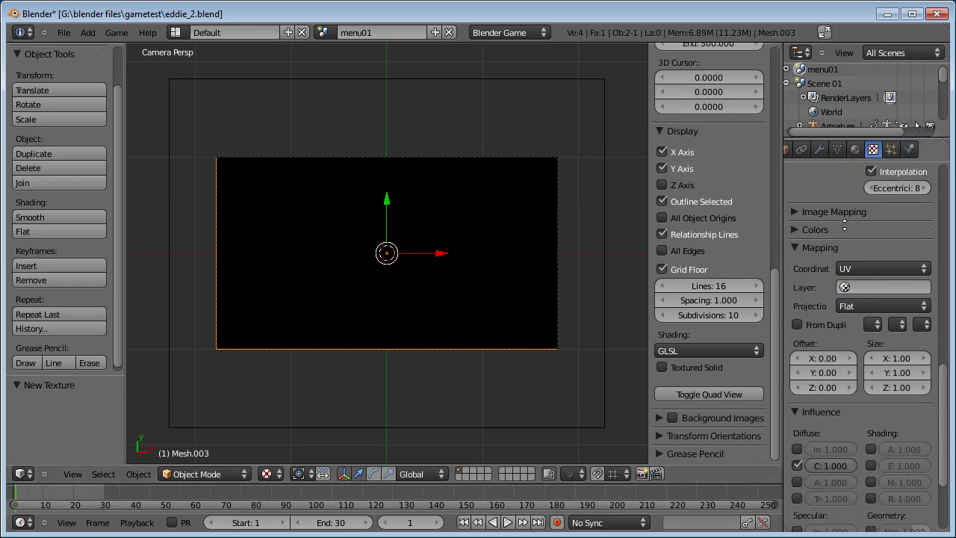
scroll(851, 322, "down", 3)
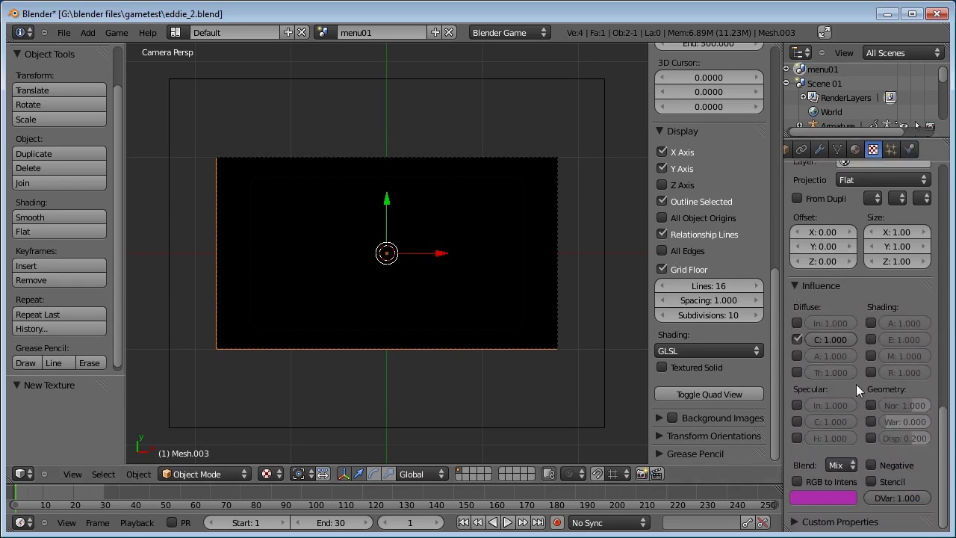
left_click(871, 340)
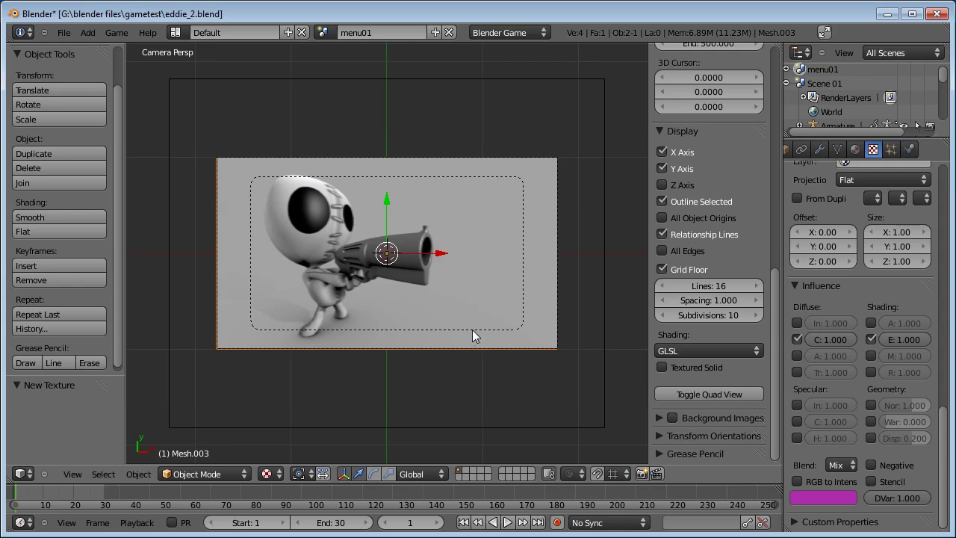
key("p")
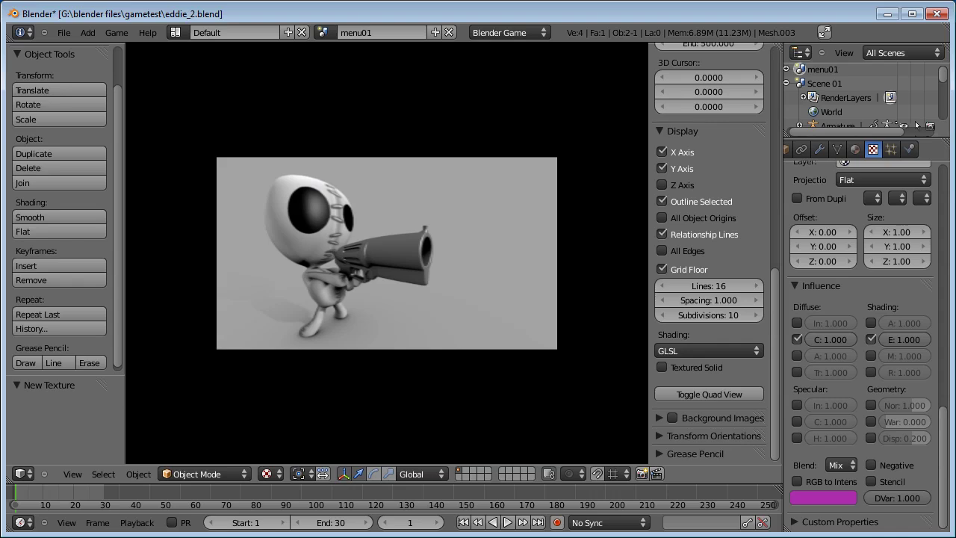
key("Escape")
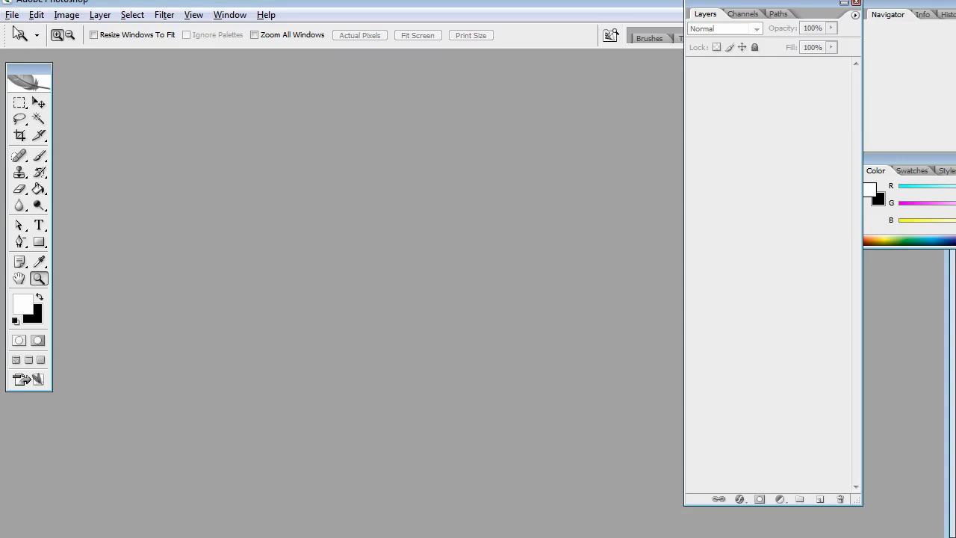
Step: Switch to Photoshop and open splash_00.jpg from the gametest folder inside blender files
left_click(12, 14)
left_click(30, 44)
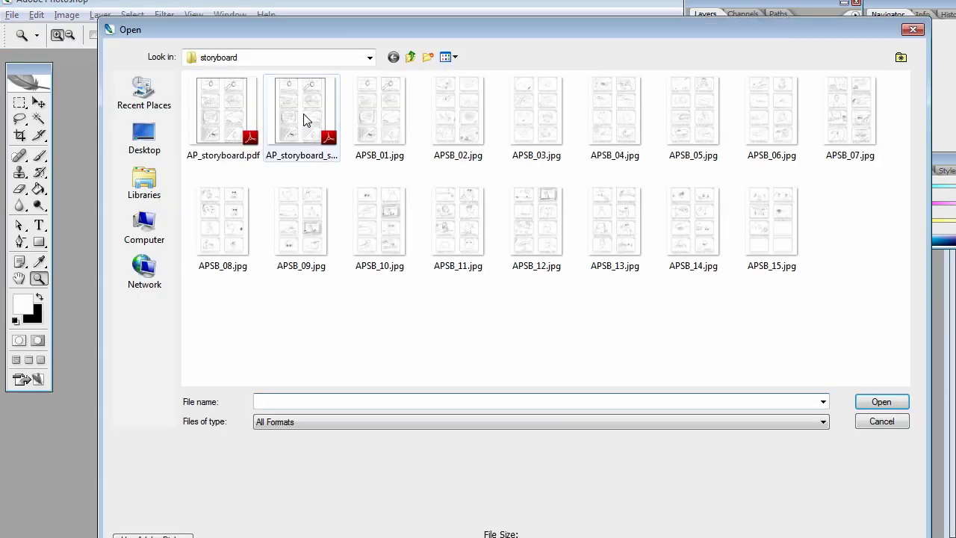
left_click(369, 57)
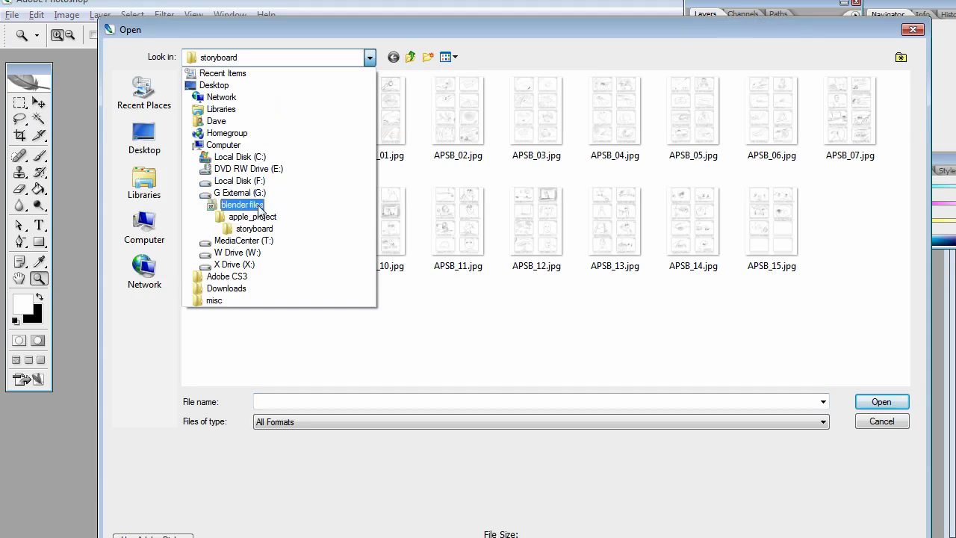
left_click(259, 206)
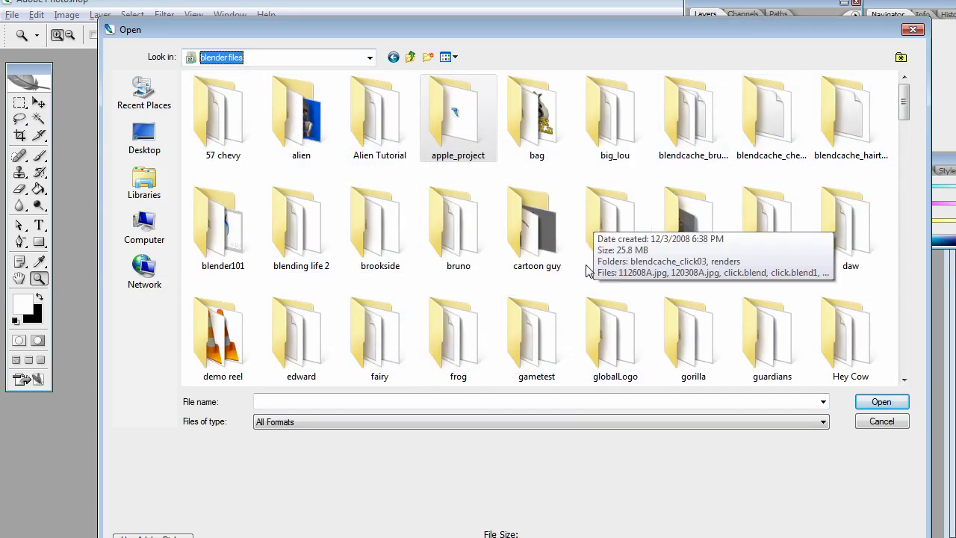
double_click(541, 356)
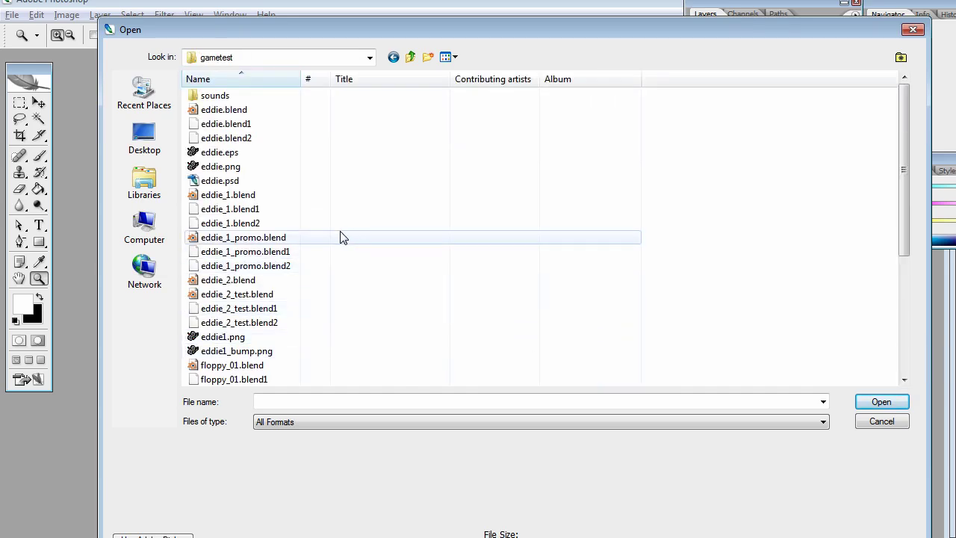
right_click(427, 188)
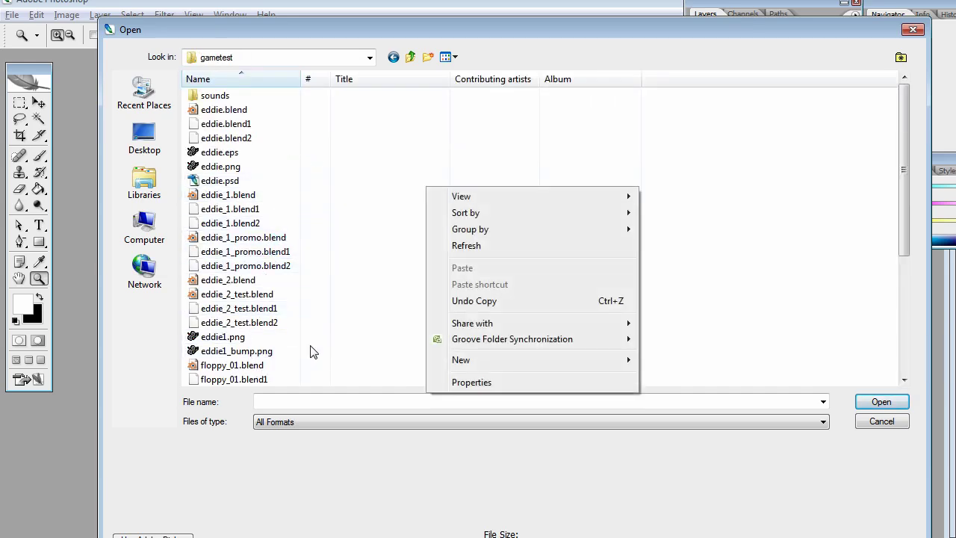
left_click_drag(902, 126, 903, 132)
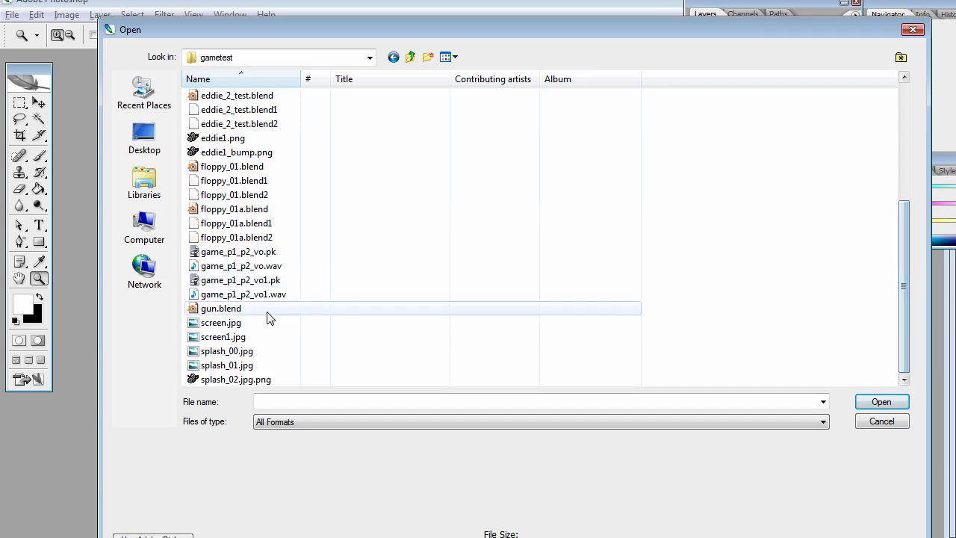
left_click(262, 351)
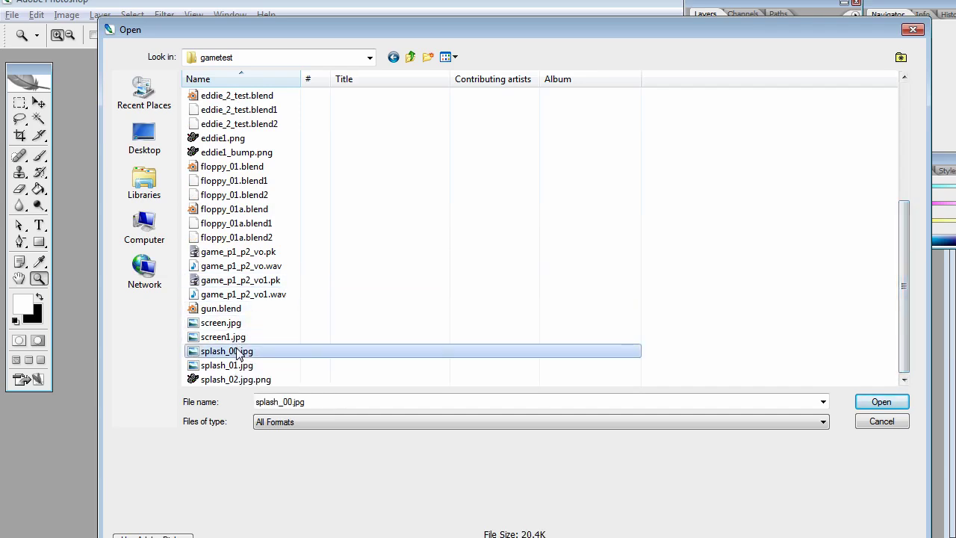
left_click(876, 402)
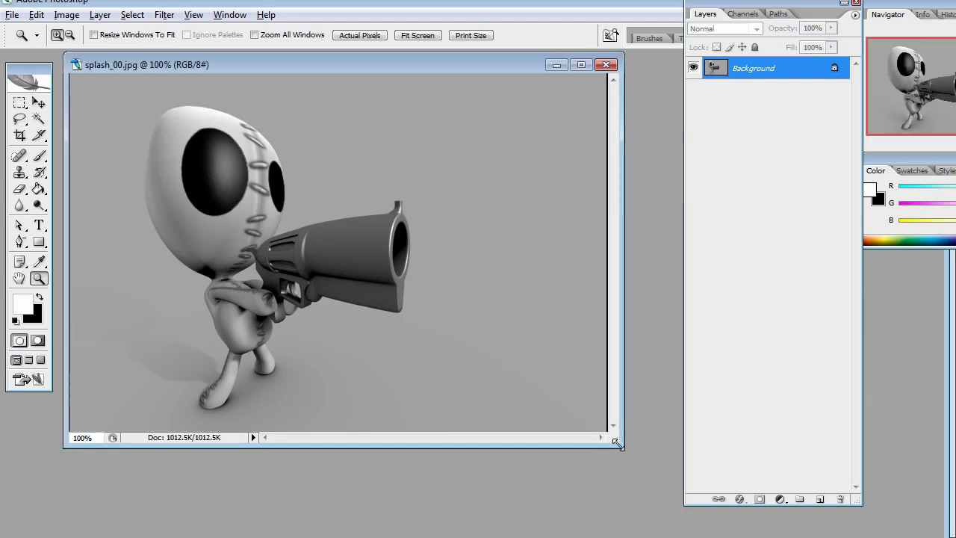
Step: Add the white, centred text PRESS ANY KEY TO BEGIN in a text box above the gun, and shift it slightly down-left
left_click_drag(617, 444, 731, 511)
left_click_drag(453, 74, 426, 72)
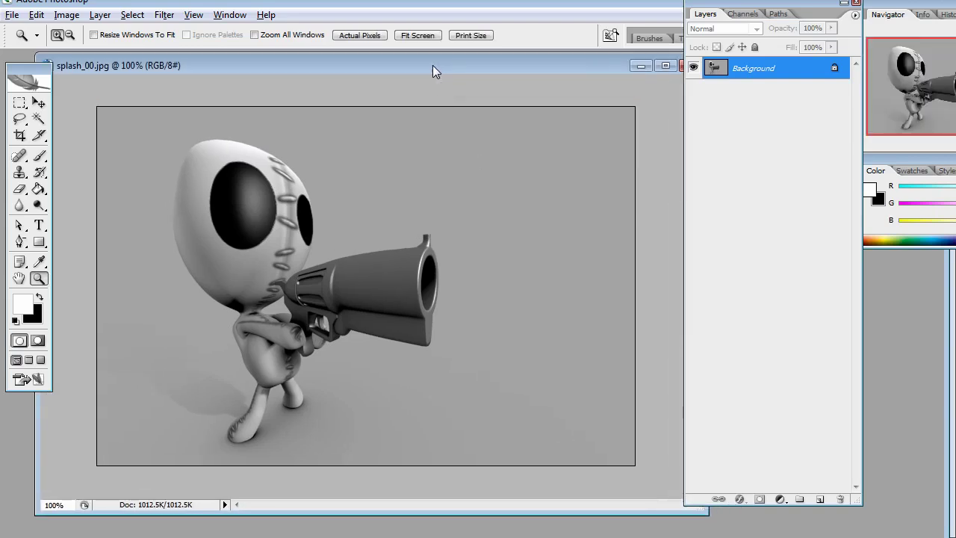
left_click(39, 225)
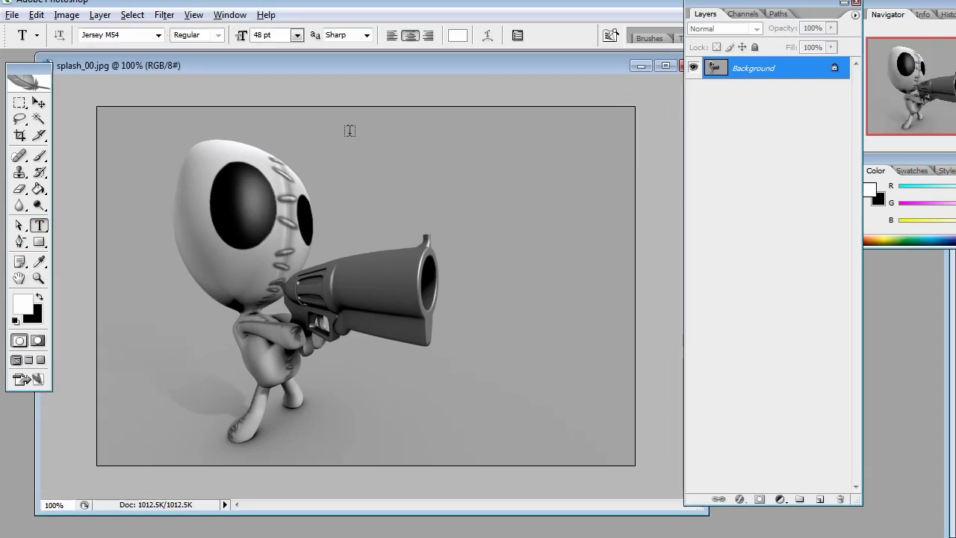
left_click_drag(335, 125, 632, 233)
type("PRESS")
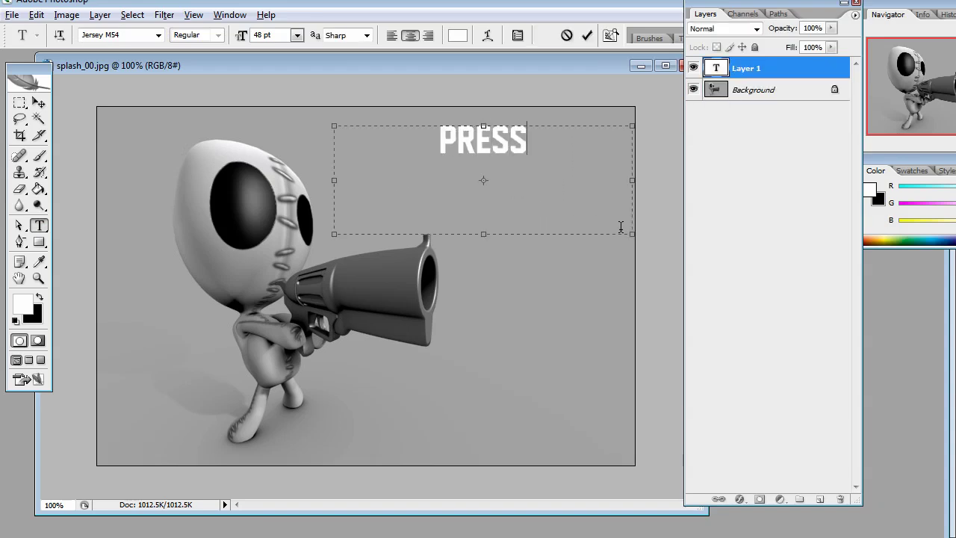
type(" ANY KEY ")
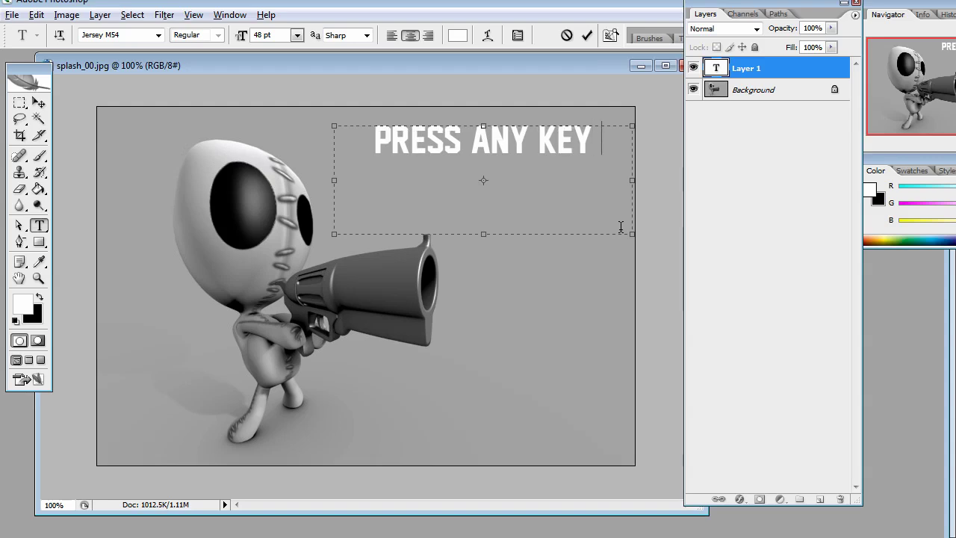
type("TO BEGIN")
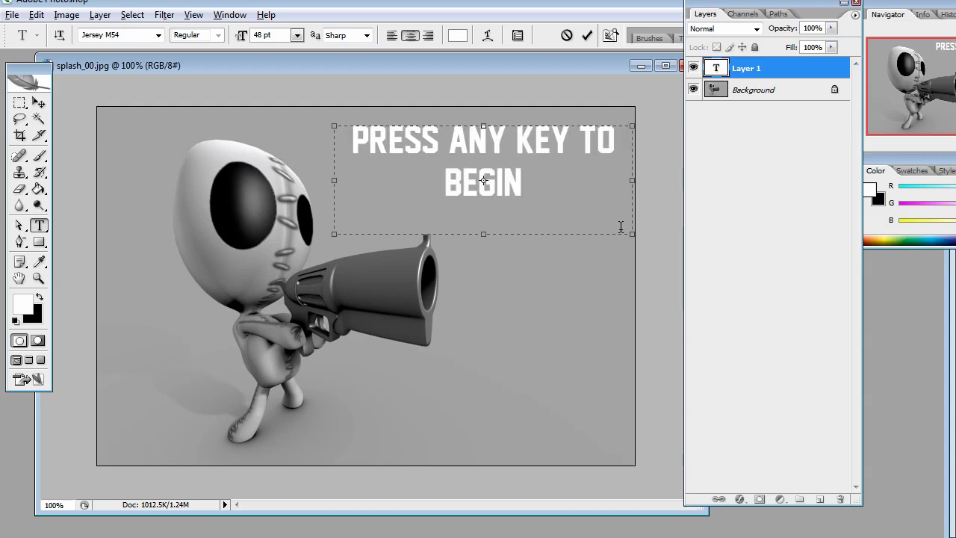
left_click(39, 103)
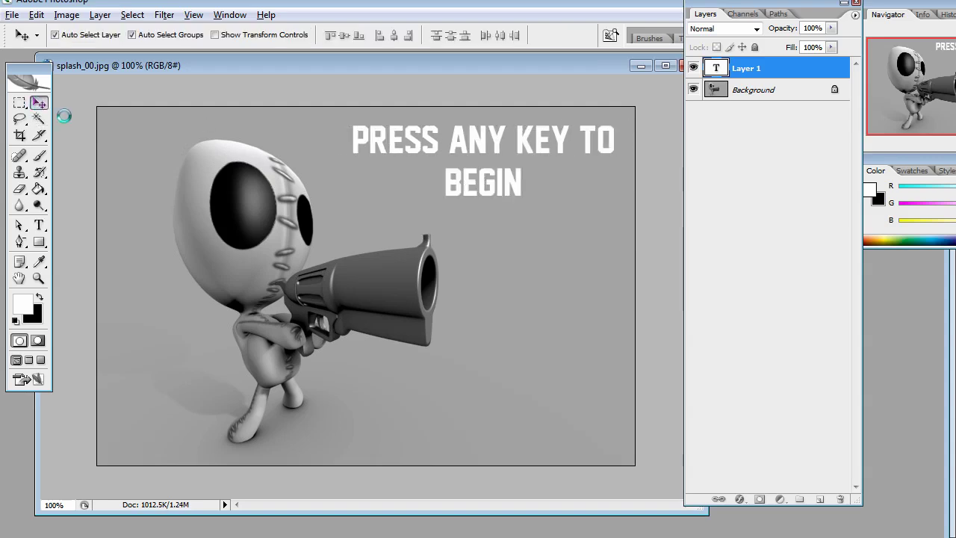
left_click_drag(411, 135, 401, 144)
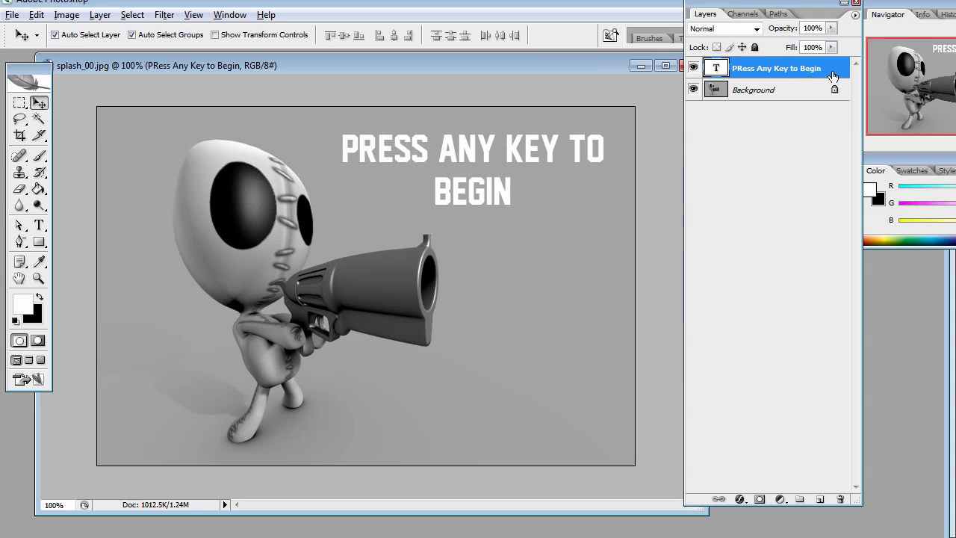
Step: Add a drop shadow to the PRESS ANY KEY TO BEGIN text layer
double_click(828, 66)
left_click(685, 213)
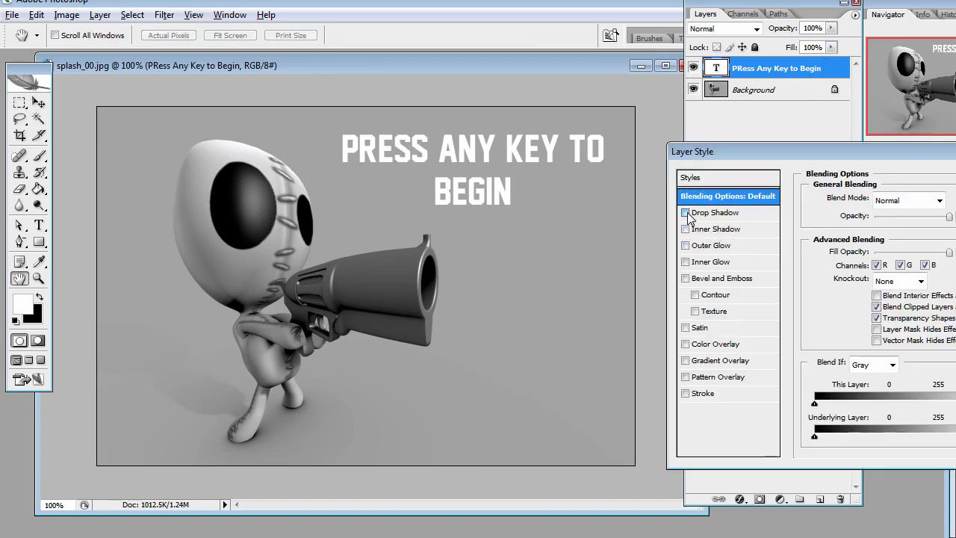
mouse_move(736, 155)
left_mouse_down()
mouse_move(566, 211)
mouse_move(574, 212)
left_mouse_up()
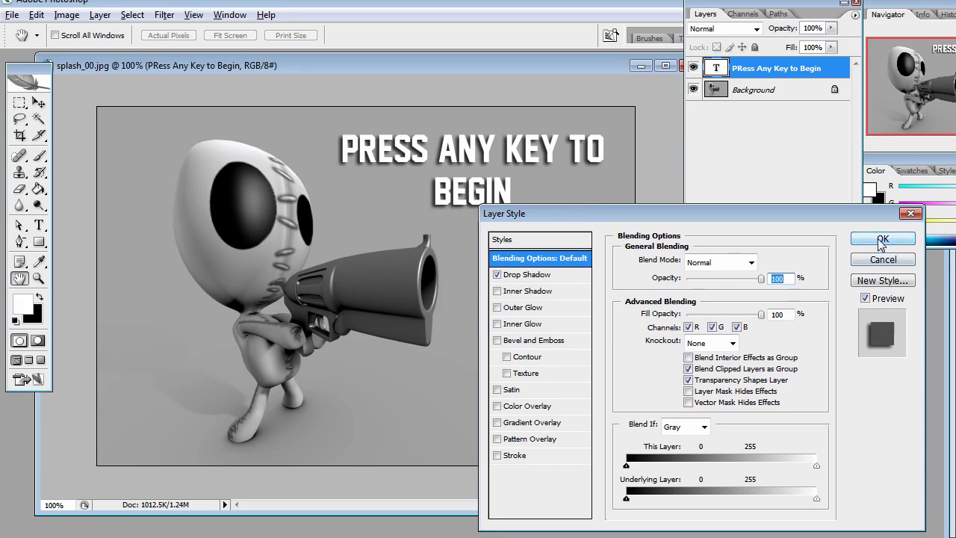
Step: Add a dark grey 5b5b5b outside stroke to the text layer, and move the text slightly lower above the gun
left_click(498, 455)
left_click(572, 453)
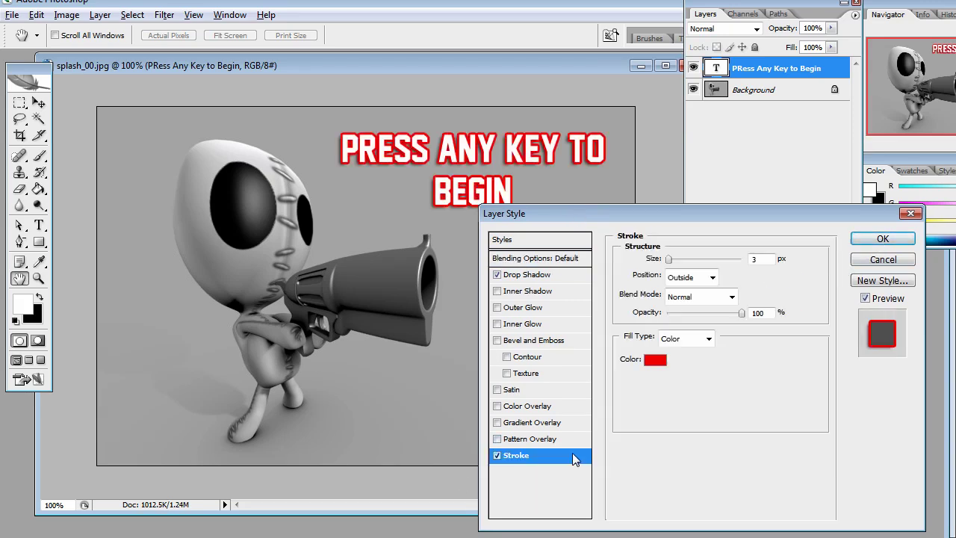
left_click(654, 364)
left_click(514, 292)
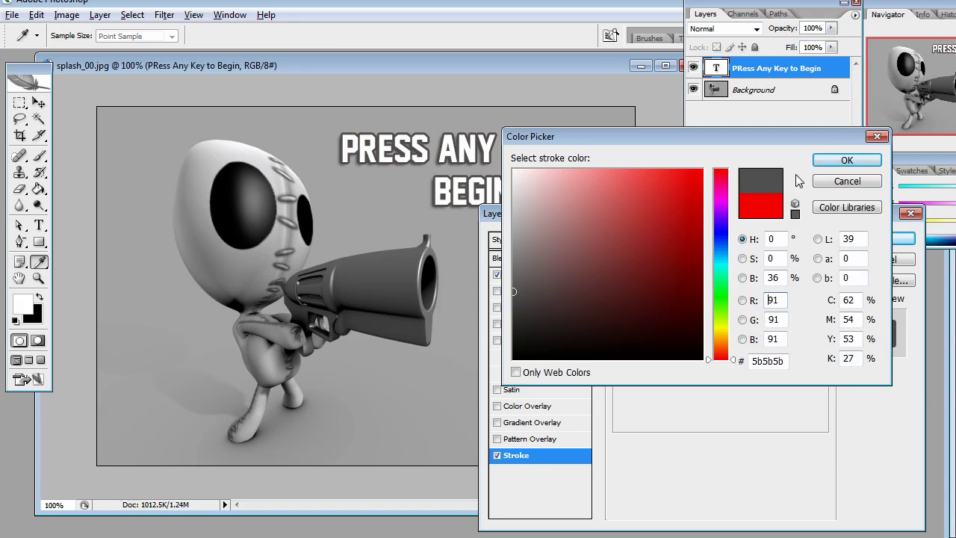
left_click(847, 160)
left_click(871, 239)
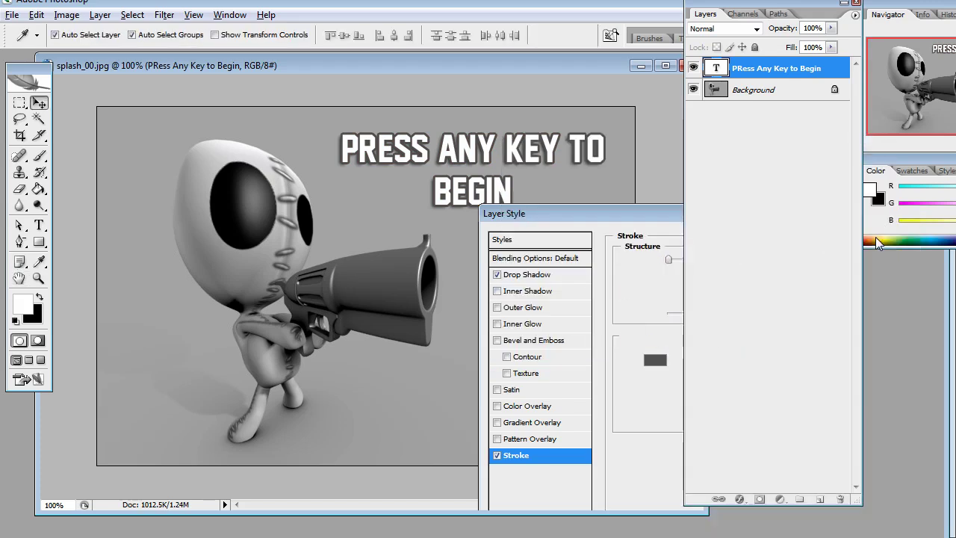
left_click_drag(502, 145, 511, 159)
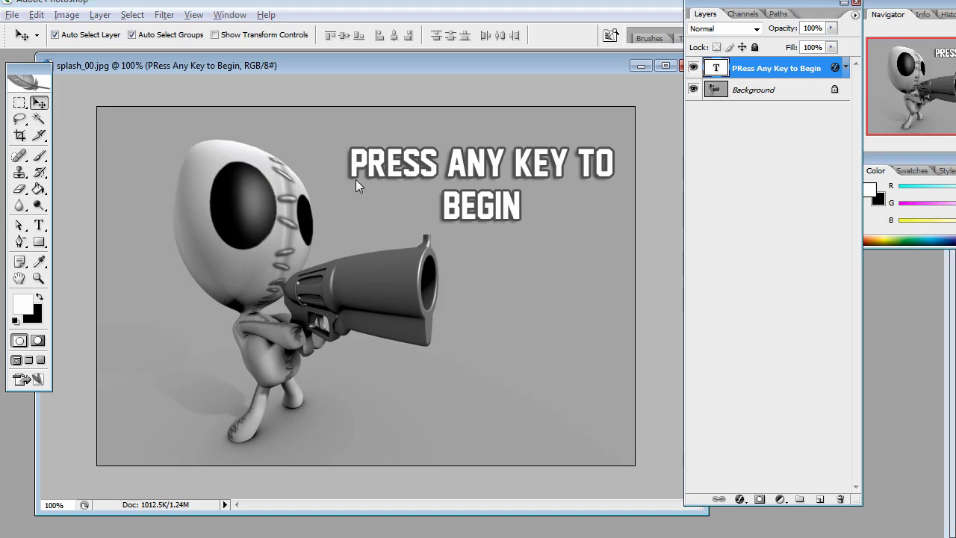
Step: Save the image for the web as a maximum-quality JPEG, replacing splash_00.jpg in the gametest folder inside blender files
key("ctrl+alt+shift+s")
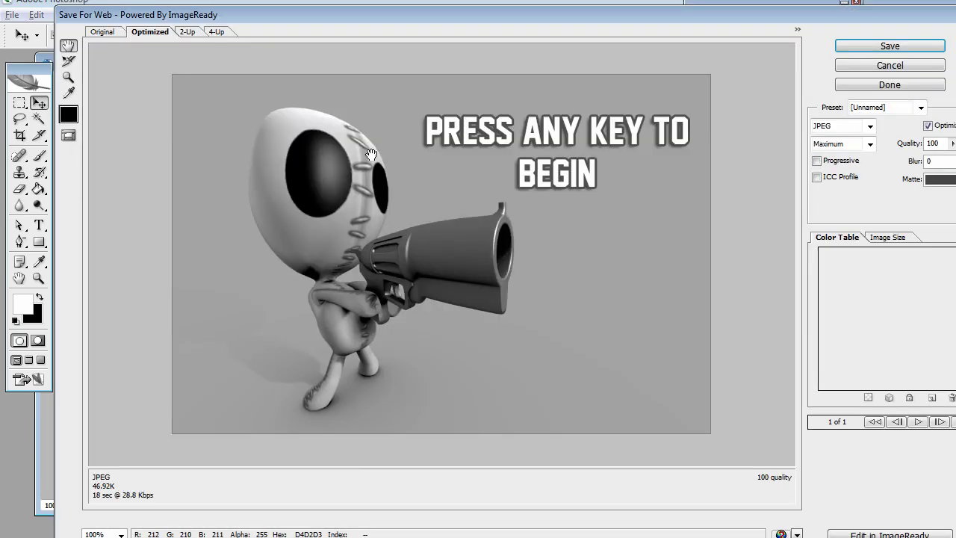
left_click(889, 46)
left_click(454, 75)
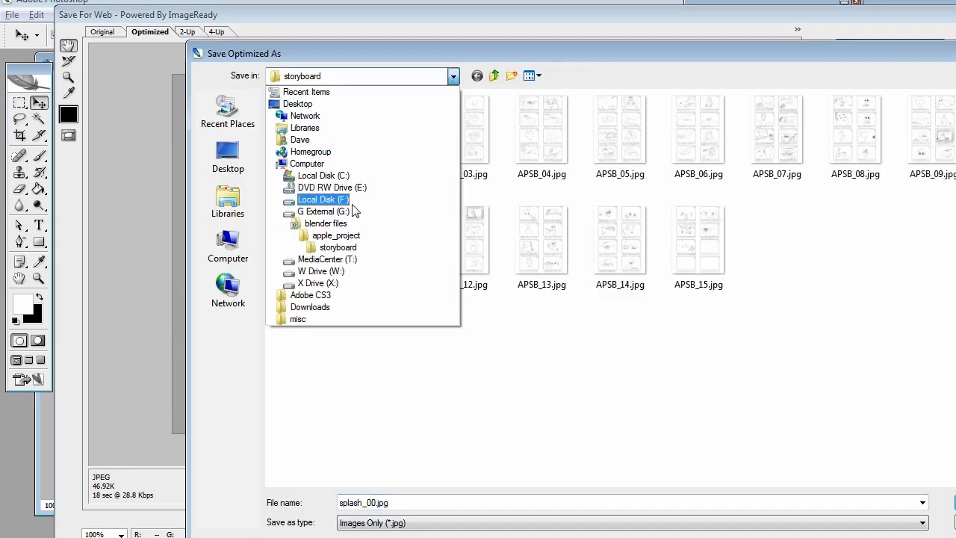
left_click(346, 224)
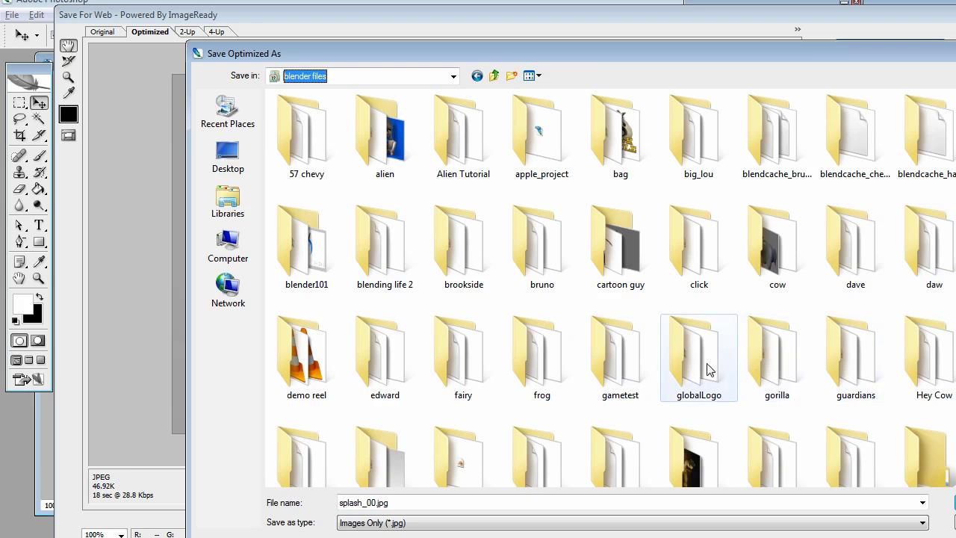
double_click(619, 355)
left_click(544, 155)
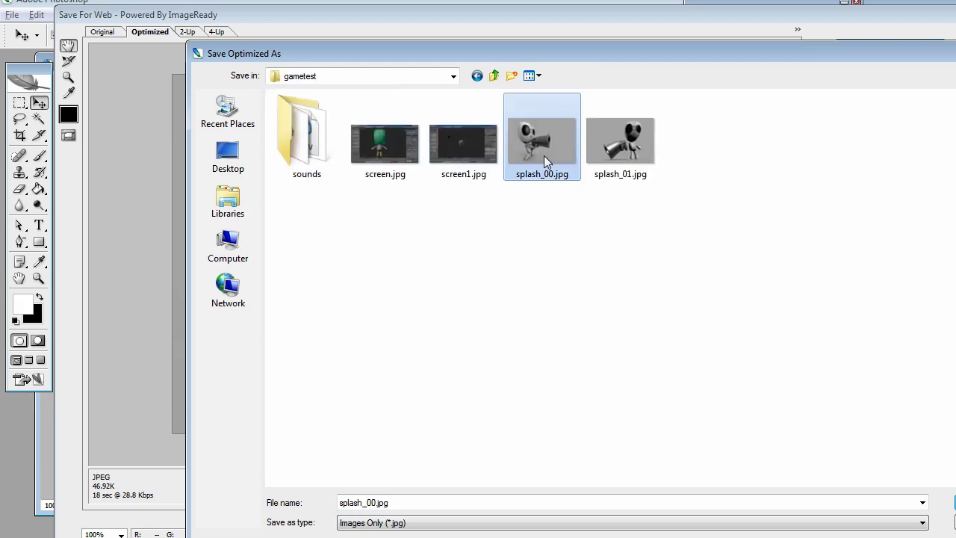
left_click(954, 502)
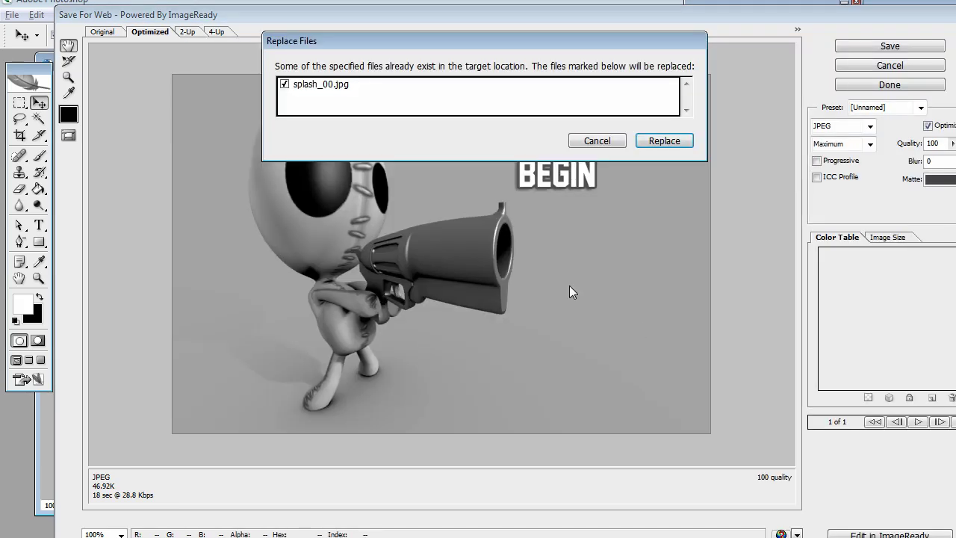
left_click(664, 142)
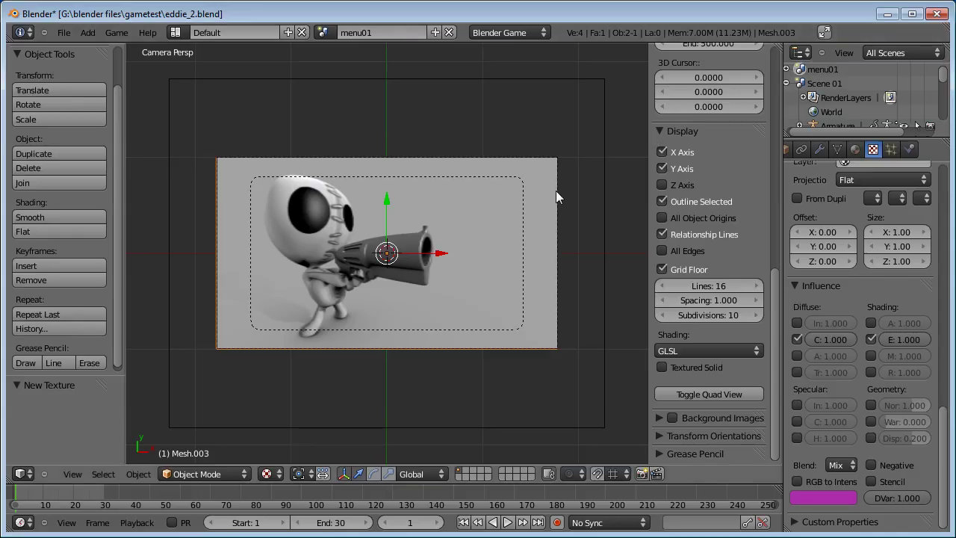
Step: Switch to Blender and reload the splash_00.jpg image used by the plane's texture
scroll(853, 306, "up", 3)
scroll(853, 306, "up", 10)
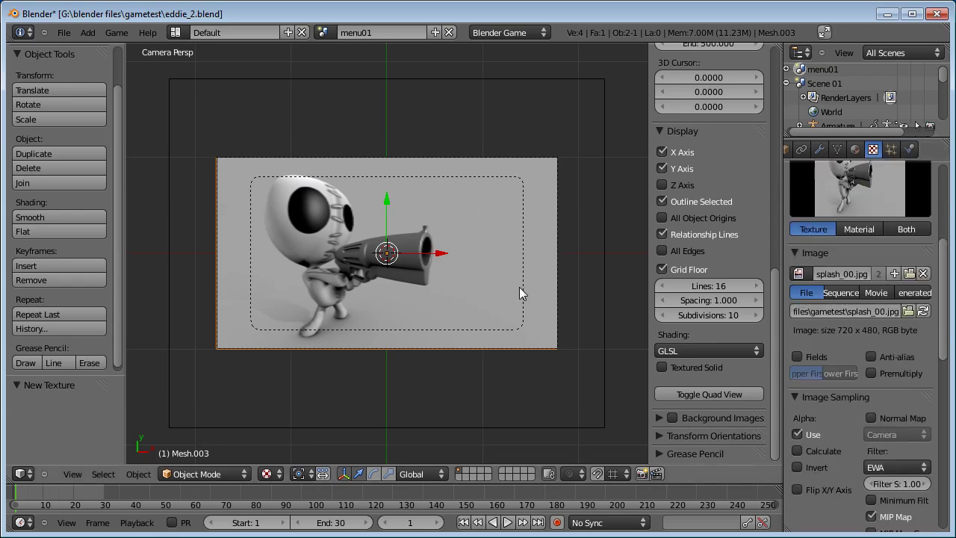
scroll(881, 251, "up", 2)
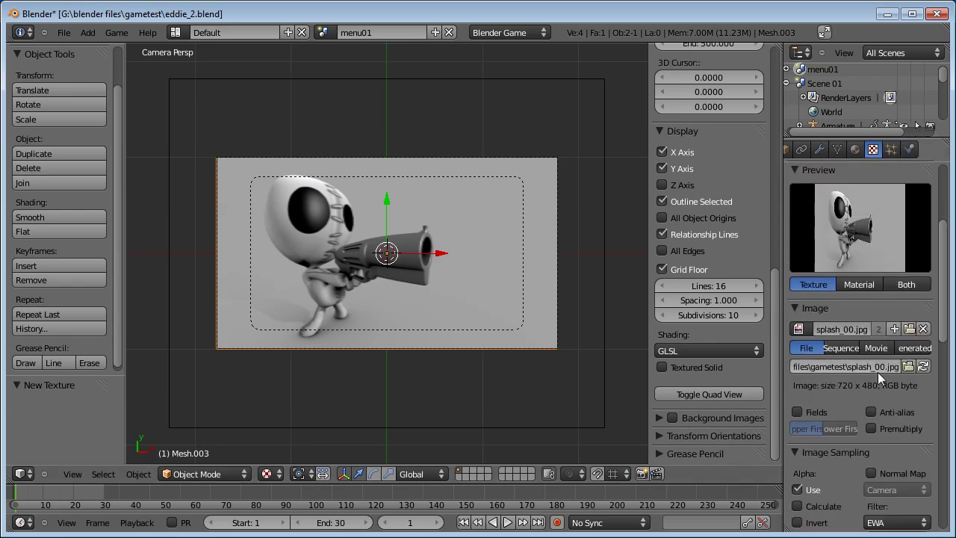
left_click(925, 366)
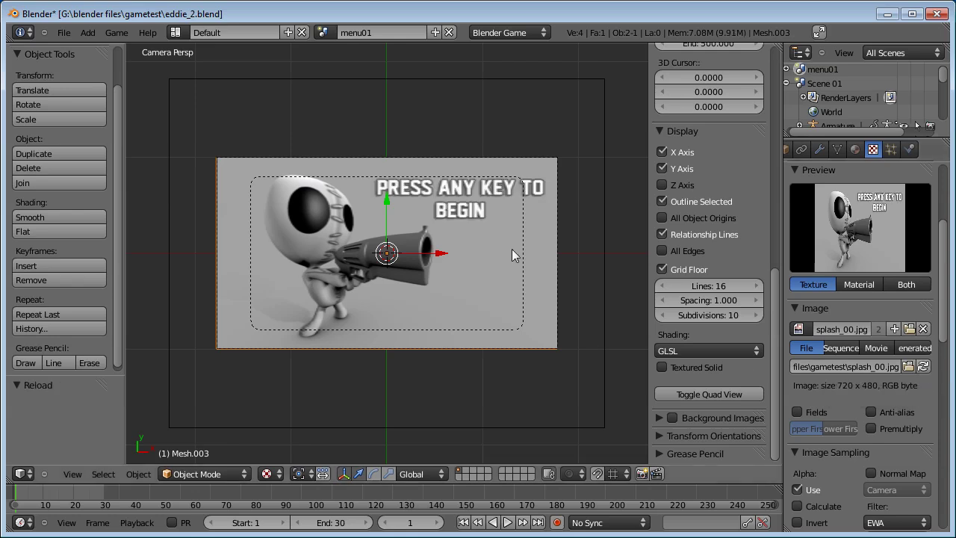
Step: Test-run the menu01 scene in the game engine to check the reloaded splash image, and exit the run
scroll(434, 210, "up", 2)
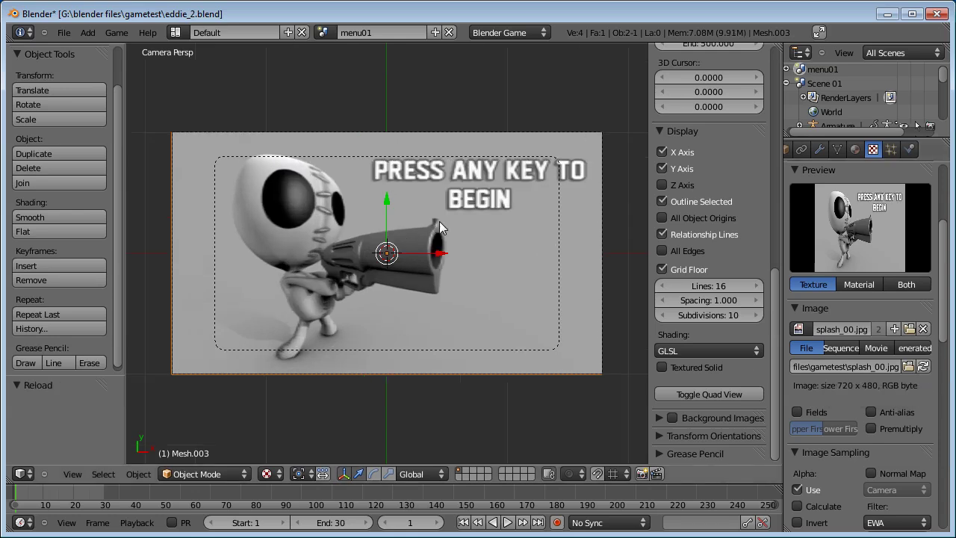
key("p")
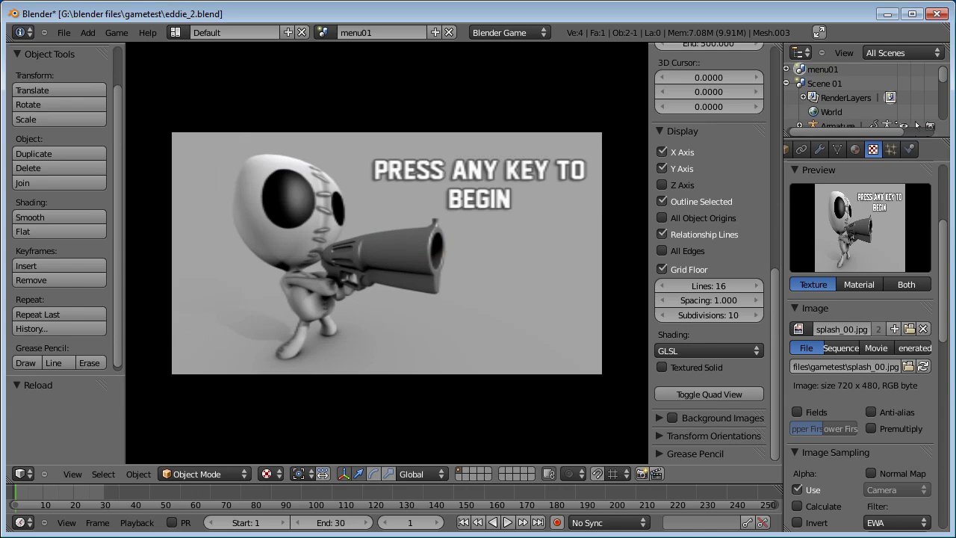
key("Escape")
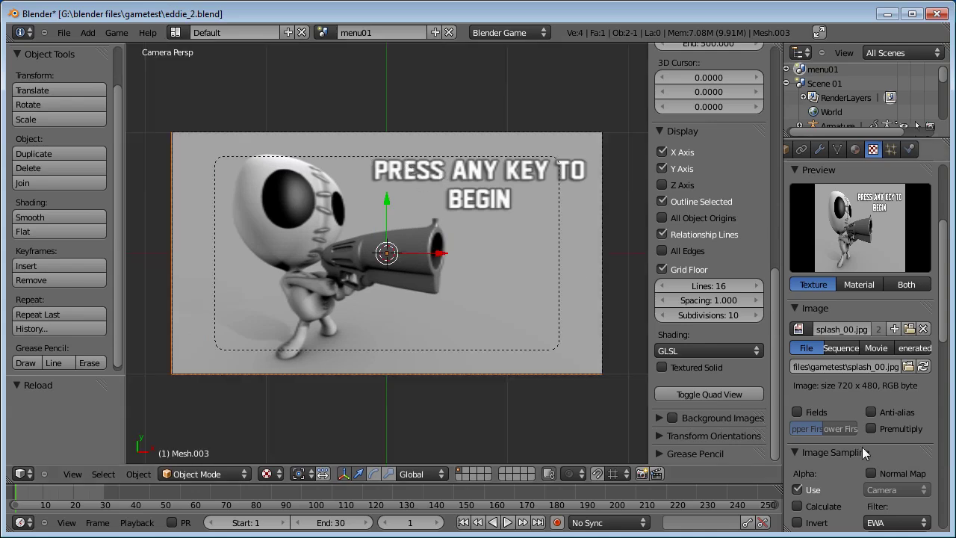
Step: Turn on Anti-alias and Premultiply for the splash_00.jpg texture image
scroll(845, 405, "down", 1)
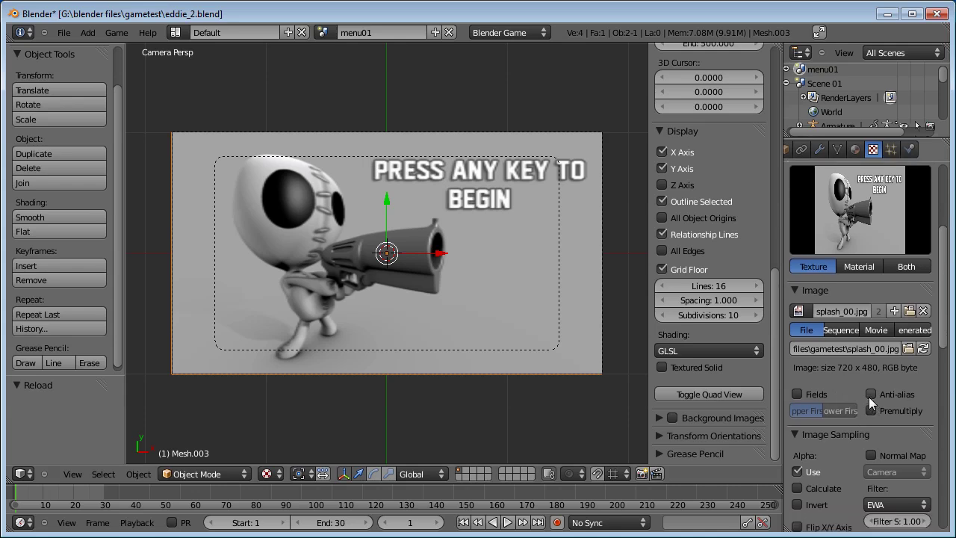
left_click(870, 393)
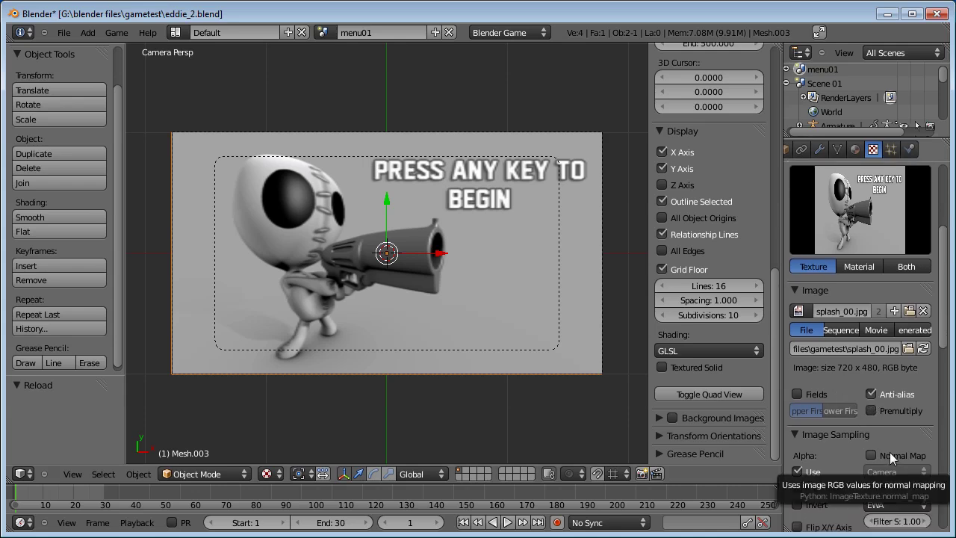
left_click(871, 410)
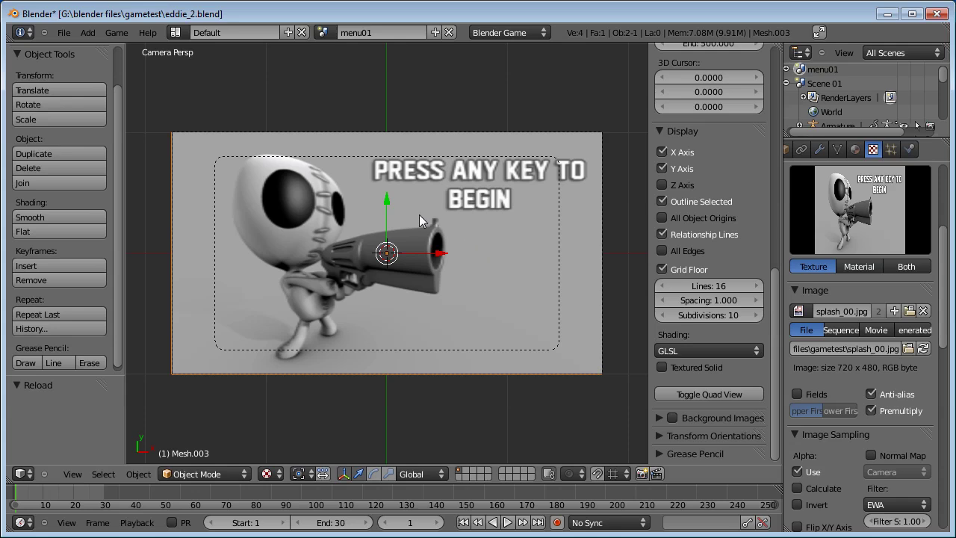
scroll(419, 214, "up", 2)
scroll(419, 214, "down", 1)
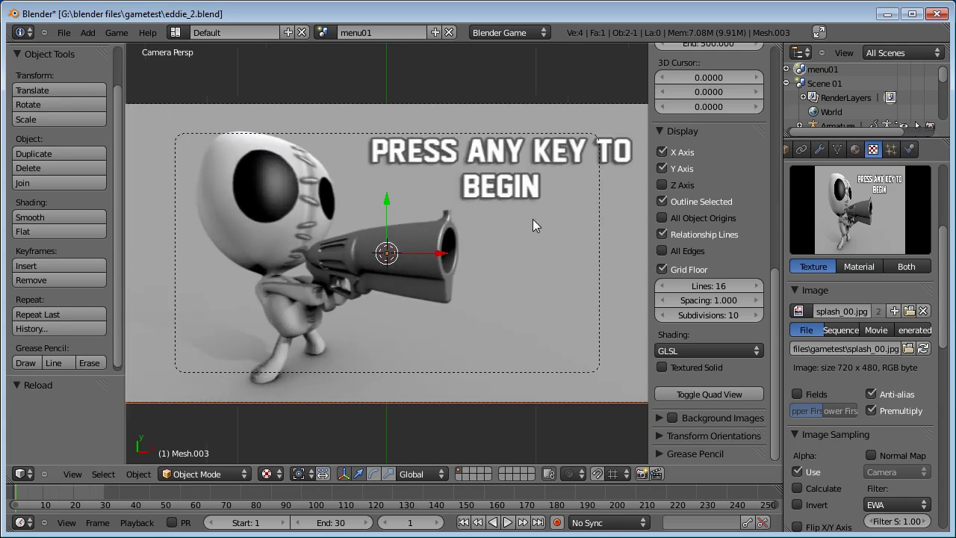
Step: Hide the 3D view's properties sidebar and test-run the menu01 scene twice to compare the image quality
key("n")
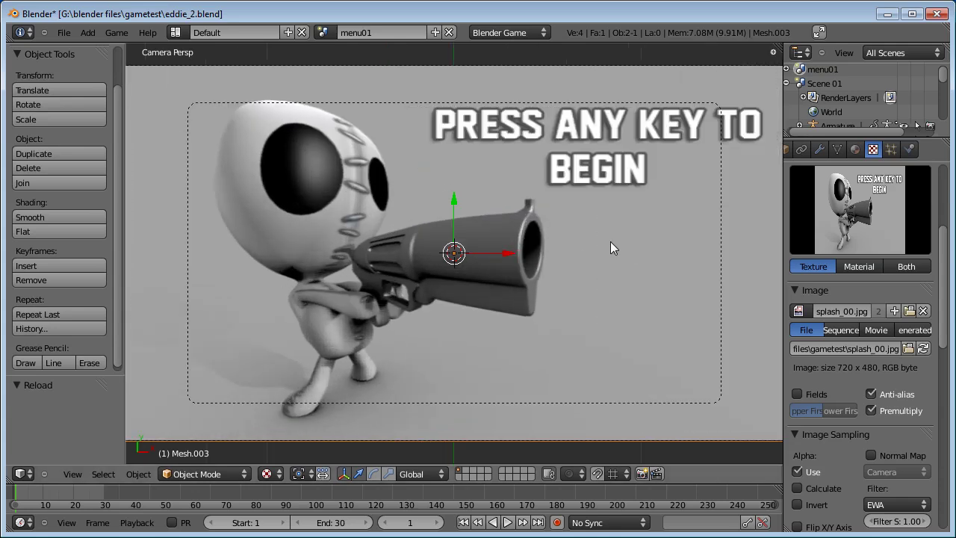
scroll(613, 243, "down", 2)
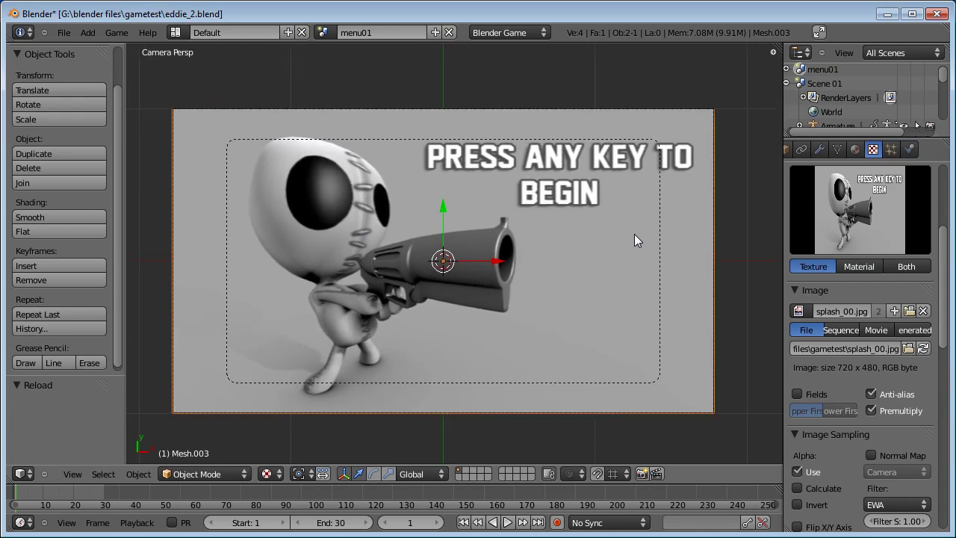
key("p")
key("Escape")
key("p")
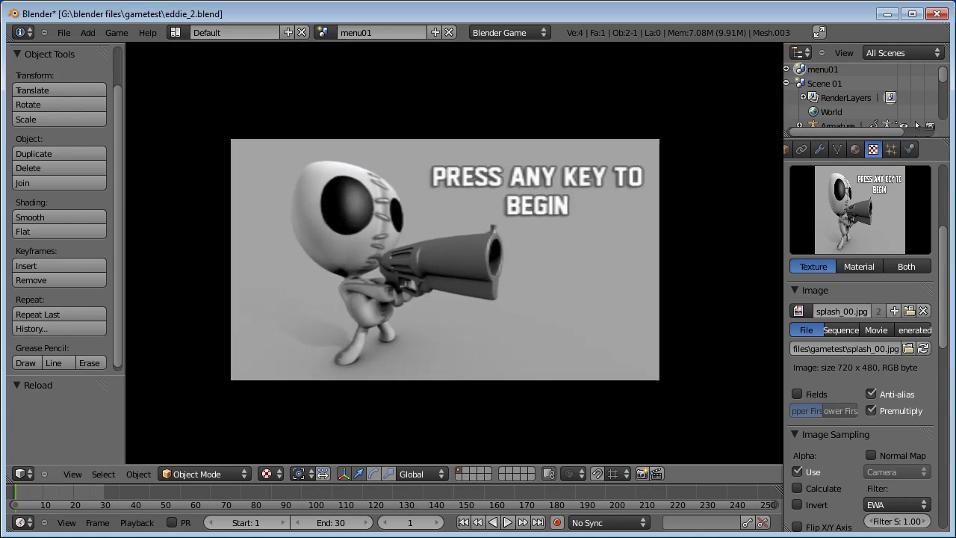
key("Escape")
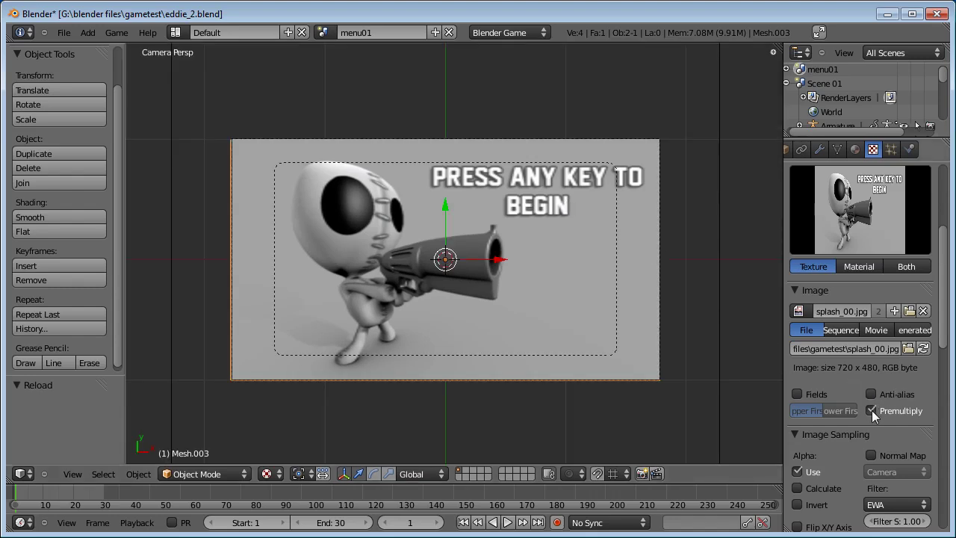
Step: Turn off Anti-alias and Premultiply for the splash image again, and test-run the scene once more
left_click(871, 410)
scroll(446, 209, "up", 3)
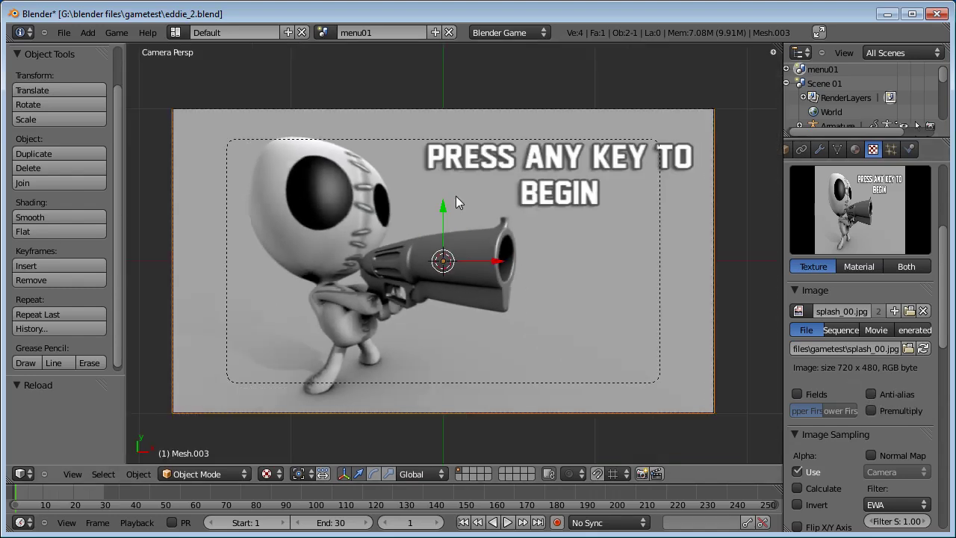
scroll(456, 196, "up", 3)
scroll(456, 196, "down", 3)
key("p")
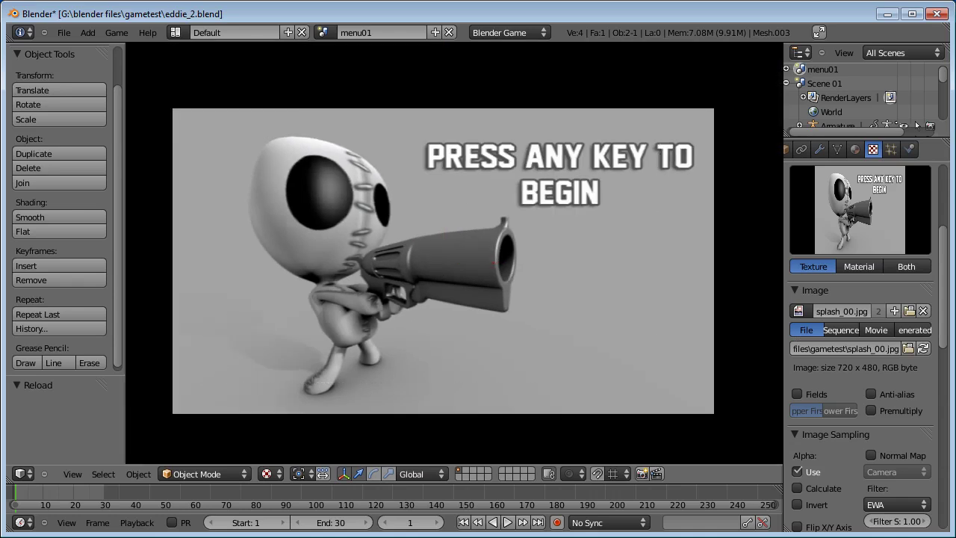
key("Escape")
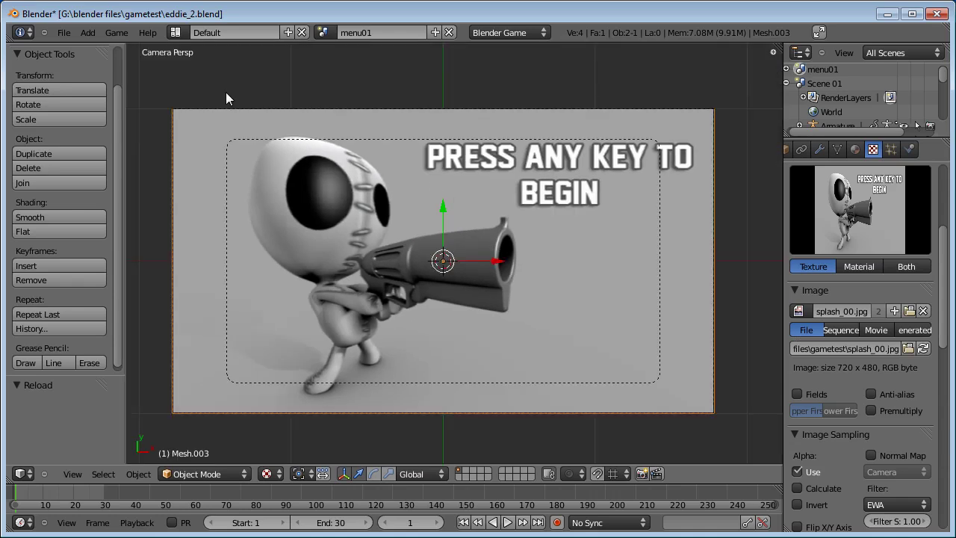
Step: Switch to the Game Logic screen layout and add a sensor, a controller and an actuator to the splash plane
left_click(180, 36)
left_click(192, 98)
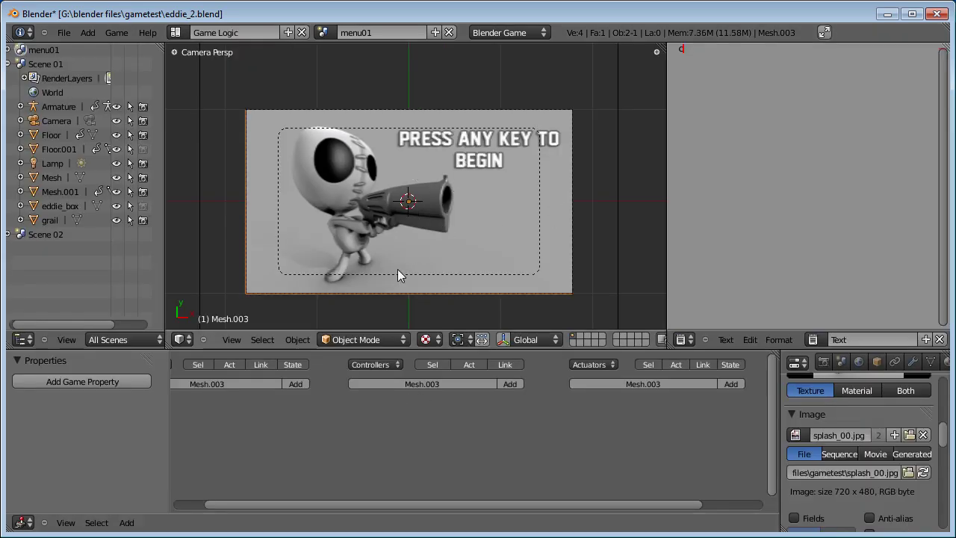
left_click(296, 384)
left_click(510, 384)
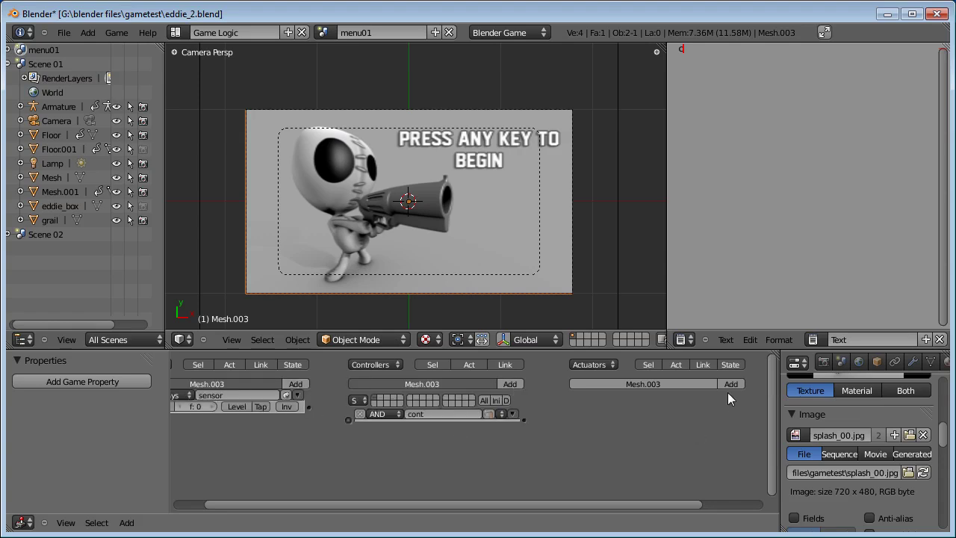
left_click(730, 383)
middle_click_drag(567, 450, 556, 456)
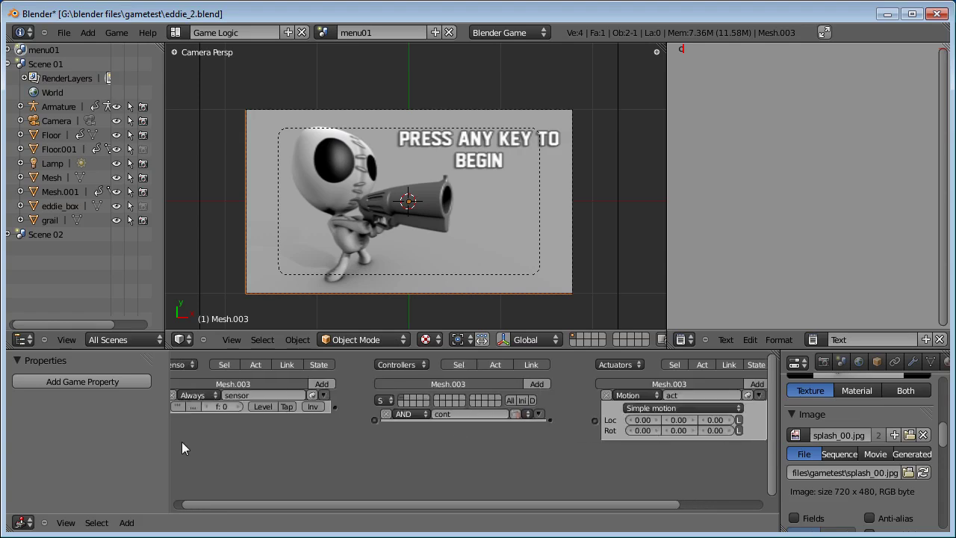
Step: Change the plane's sensor to a Keyboard sensor that responds to all keys, and link it to the AND controller
left_click(196, 395)
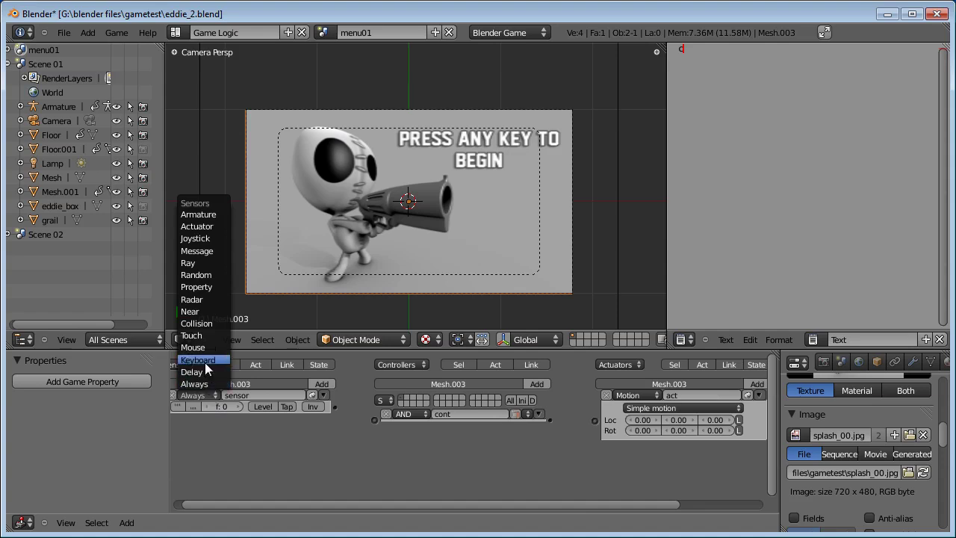
left_click(204, 362)
middle_click_drag(371, 453, 381, 456)
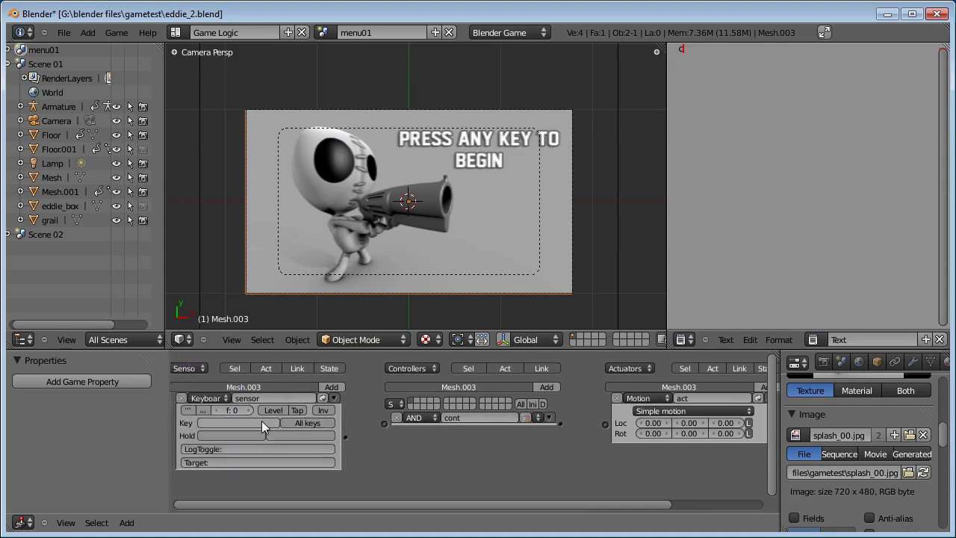
left_click(302, 423)
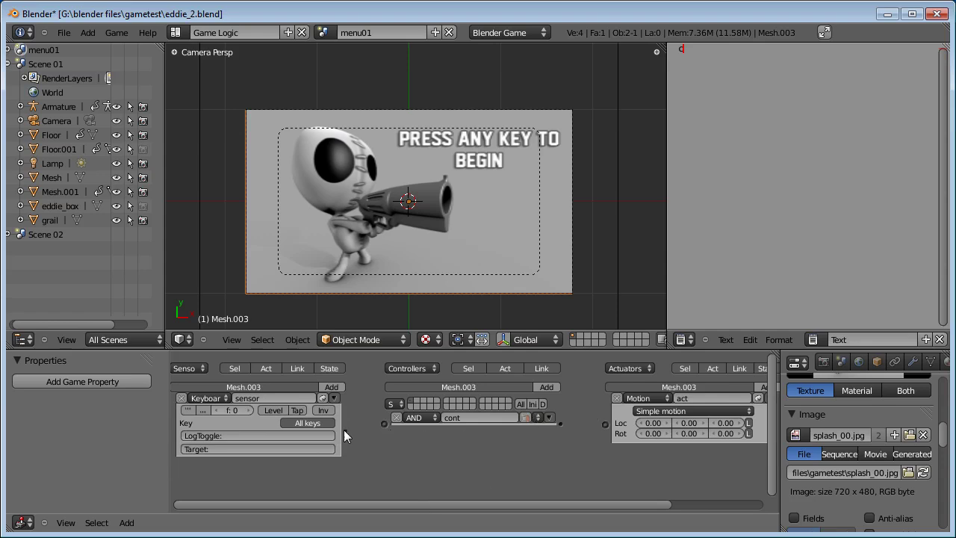
left_click_drag(377, 425, 383, 424)
middle_click_drag(546, 443, 525, 446)
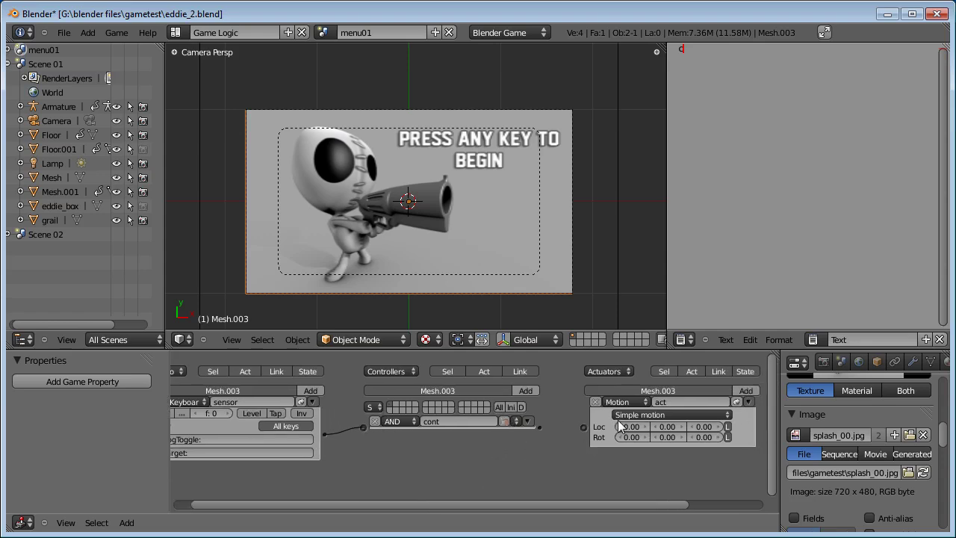
Step: Change the plane's Motion actuator to a Scene actuator in Set Scene mode
left_click(638, 402)
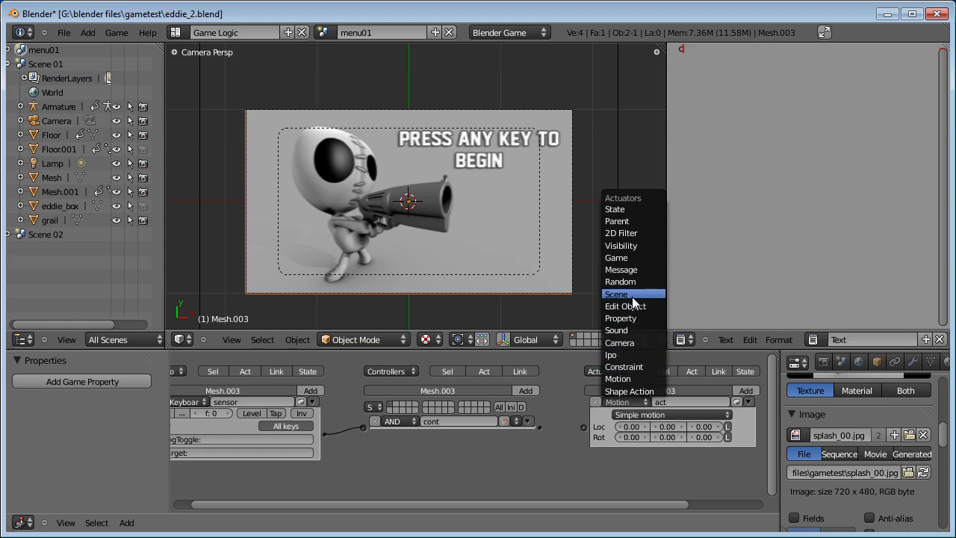
left_click(628, 294)
left_click(671, 413)
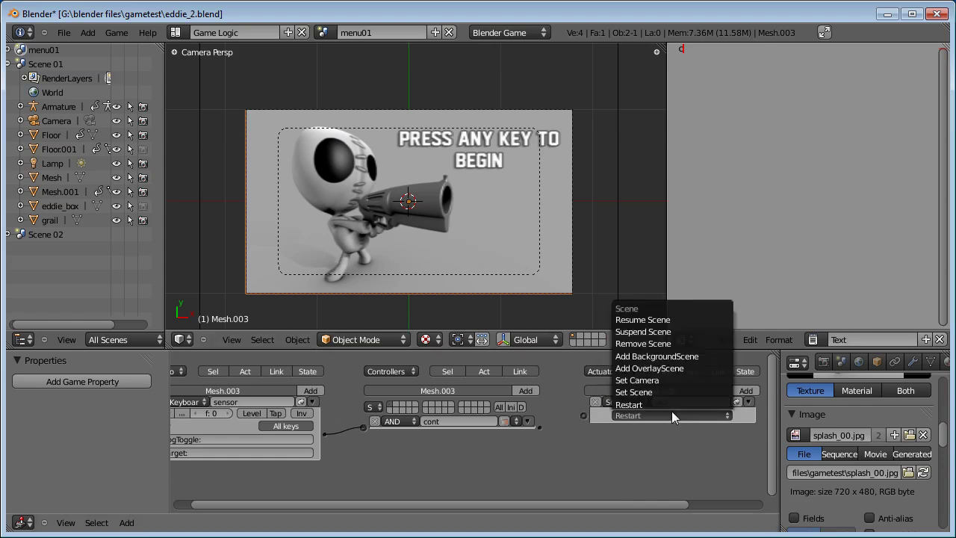
left_click(658, 394)
Step: Try to enter Scene as the target scene of the plane's Set Scene actuator
left_click(654, 426)
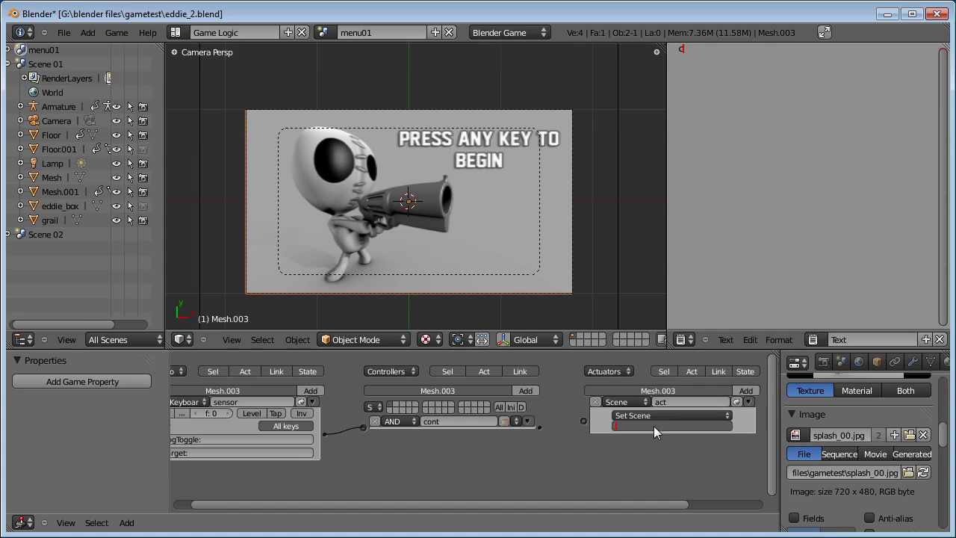
type("Scene")
key("Return")
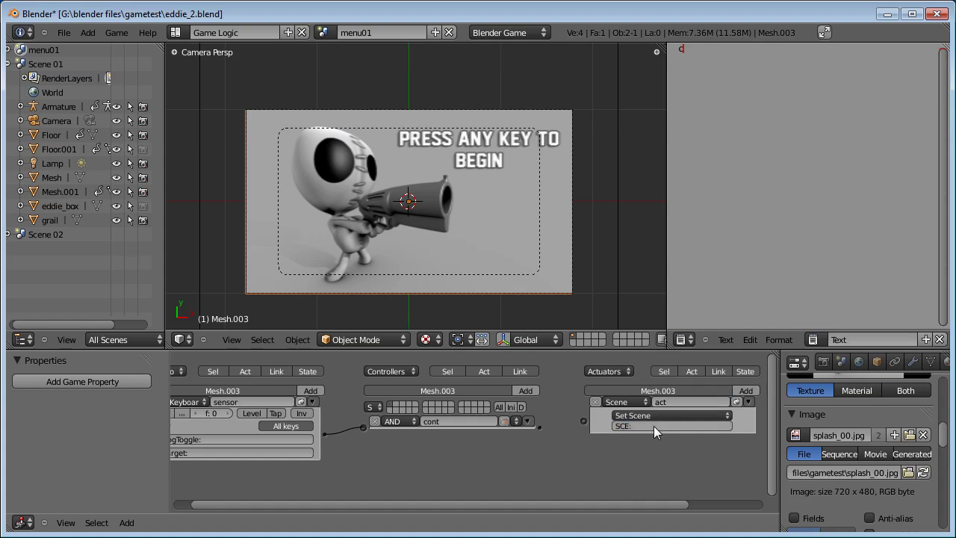
Step: Set the plane's Set Scene actuator to target Scene 01 and link the AND controller to it
left_click(324, 32)
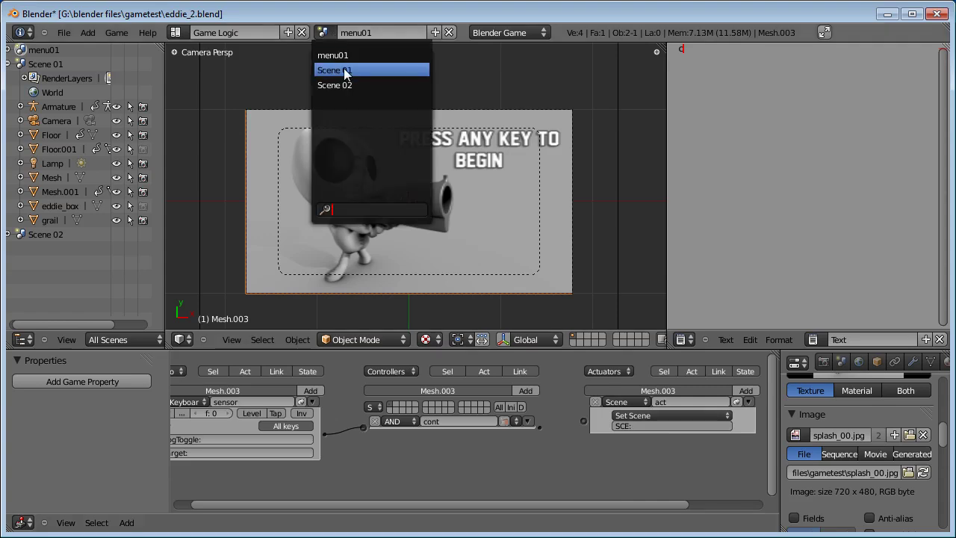
left_click(640, 424)
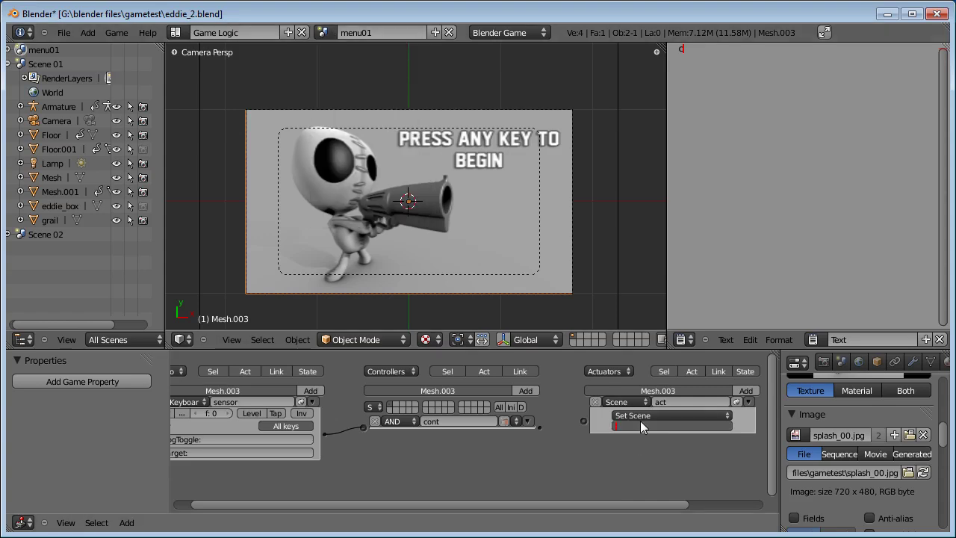
type("Scene 01")
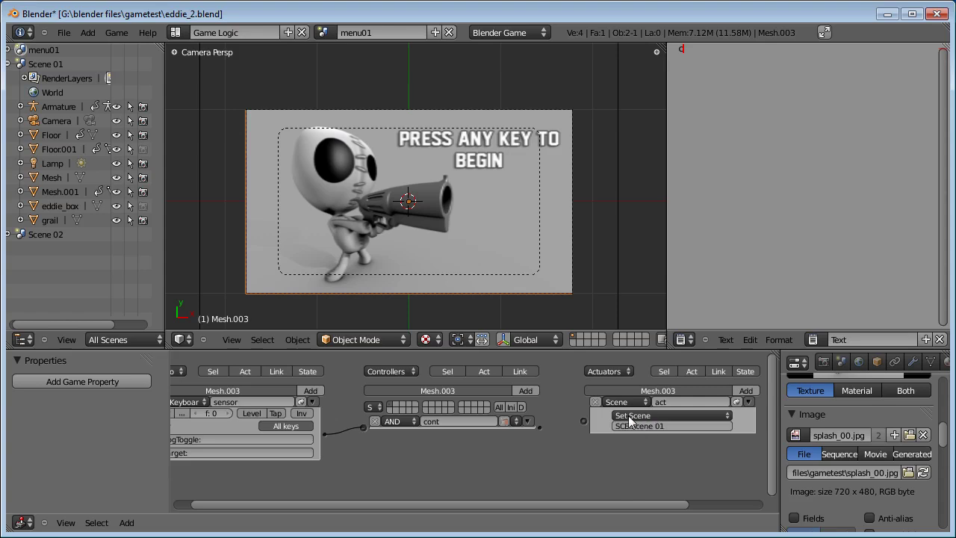
key("Return")
left_click_drag(591, 430, 585, 422)
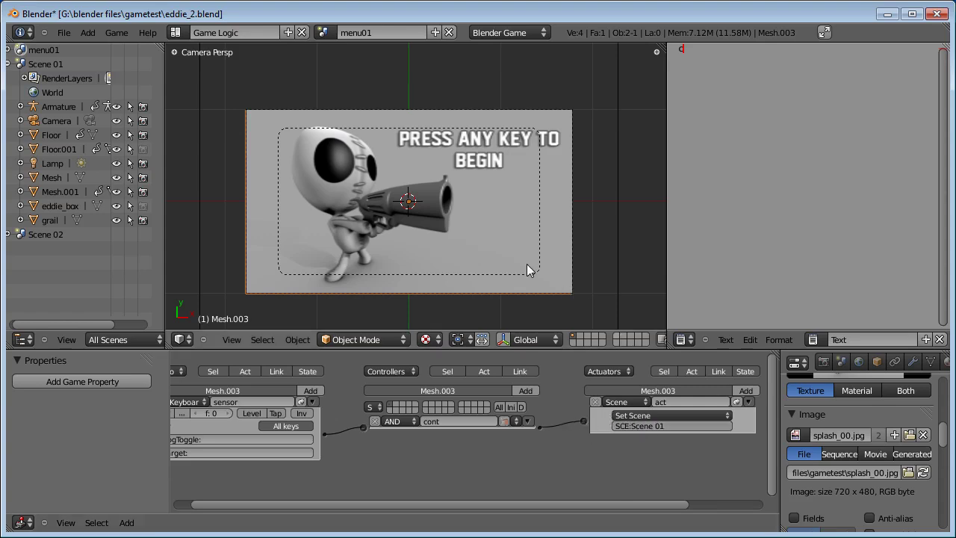
Step: Test the game from the splash screen, start it with a key, walk the character forward, and quit
key("p")
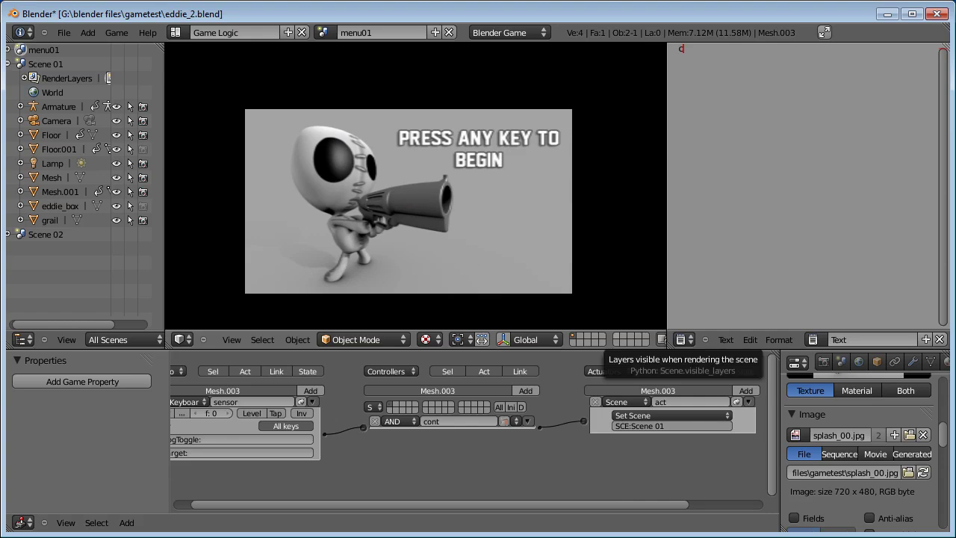
key("space")
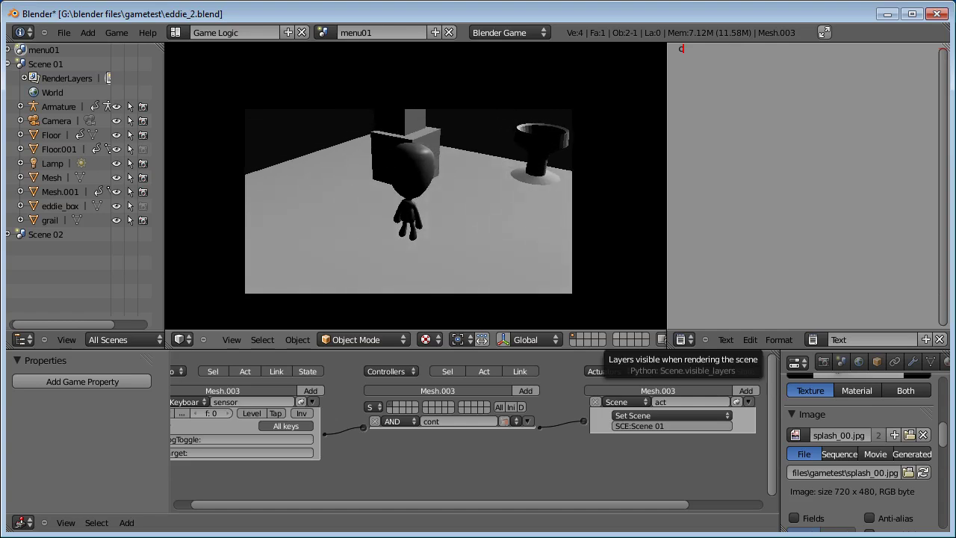
key("Up")
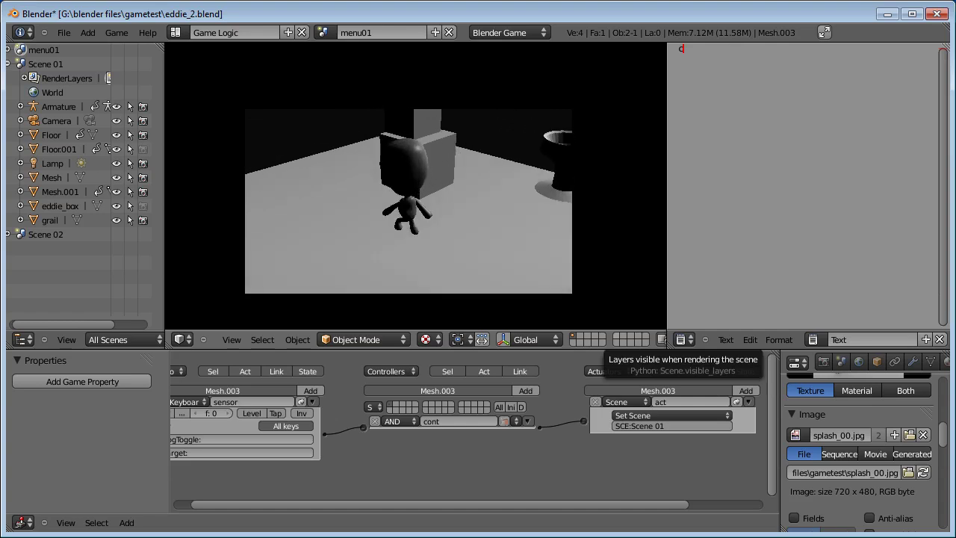
key("Up")
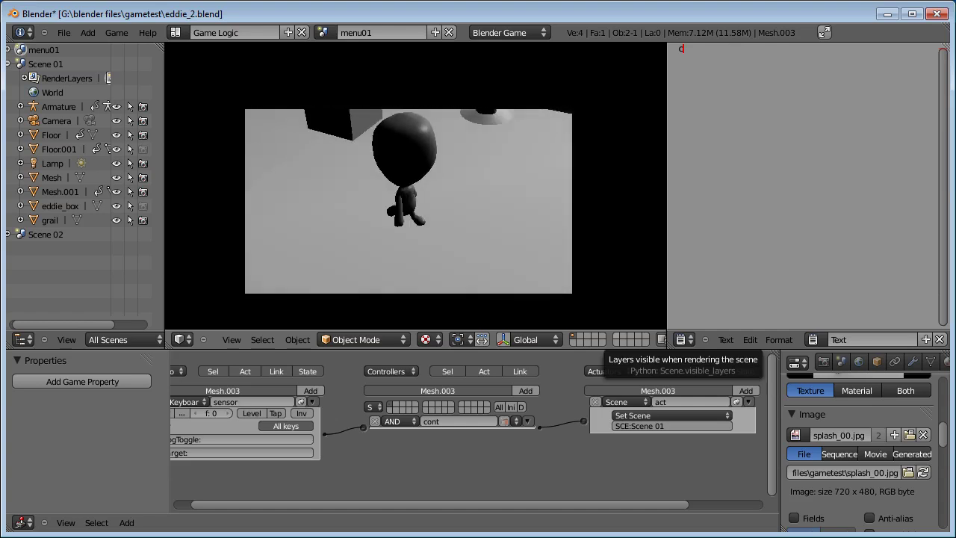
key("Escape")
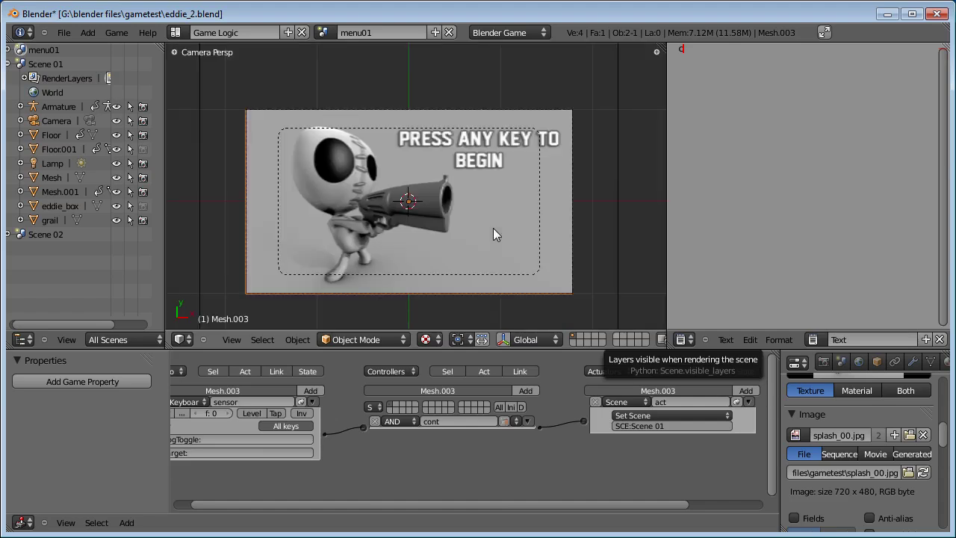
Step: Collapse the splash plane's Keyboard sensor, AND controller and Scene actuator bricks
scroll(493, 228, "up", 2)
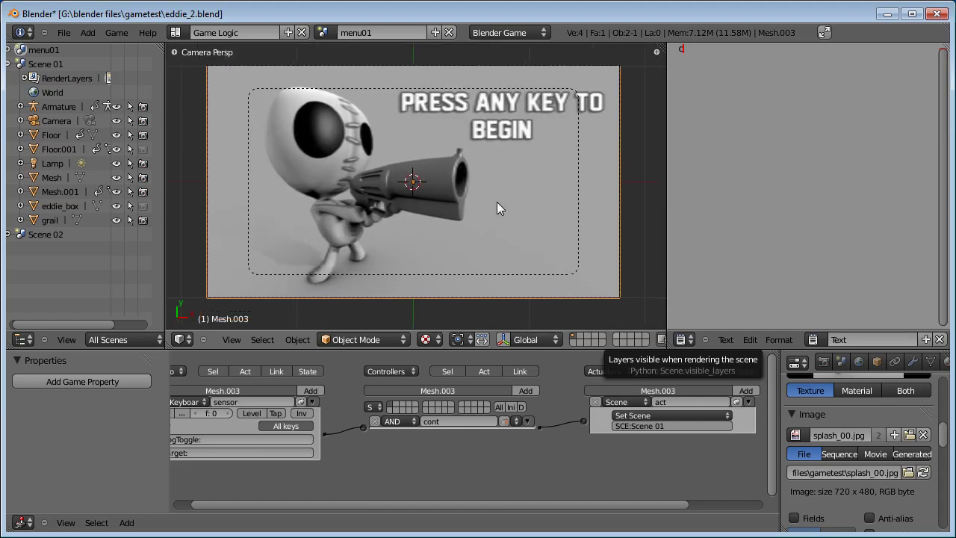
middle_click_drag(505, 456, 514, 464)
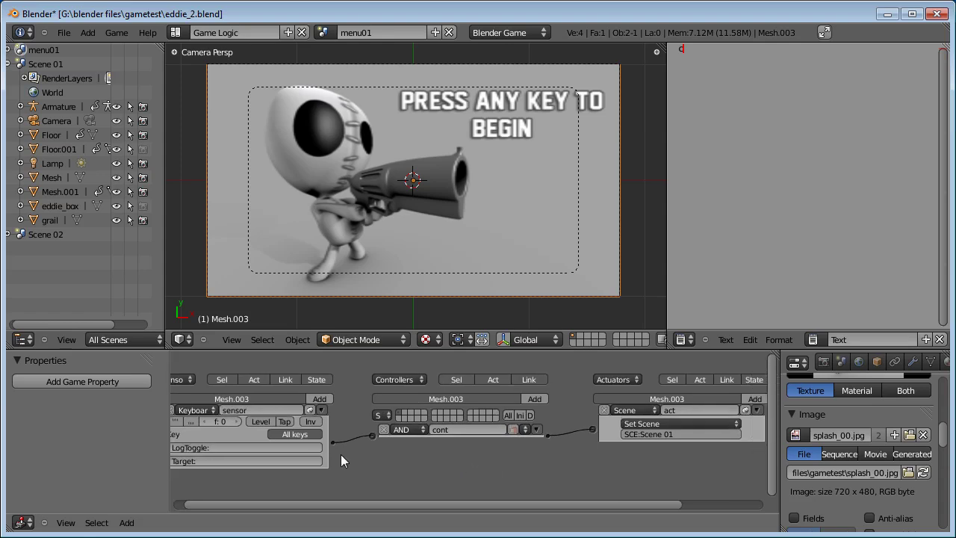
left_click(322, 410)
left_click(537, 429)
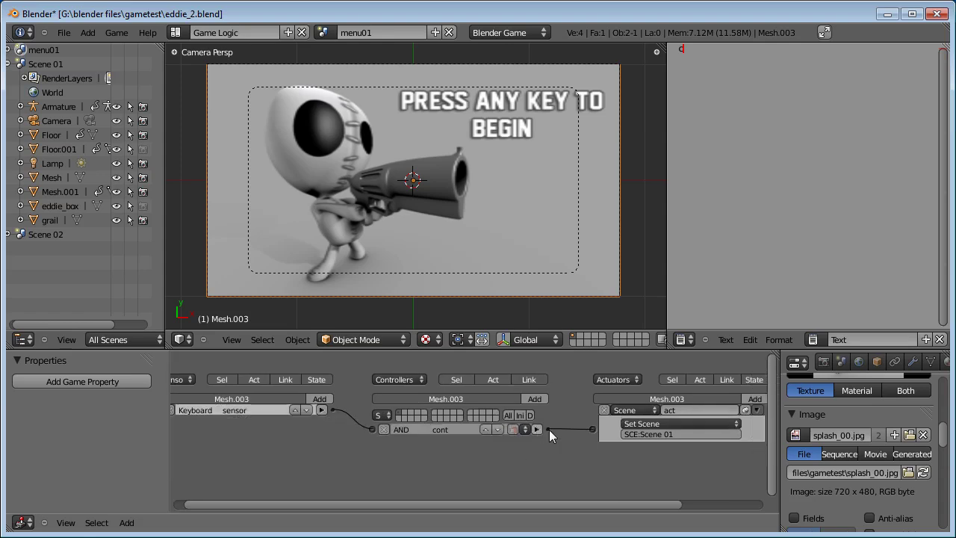
left_click(756, 410)
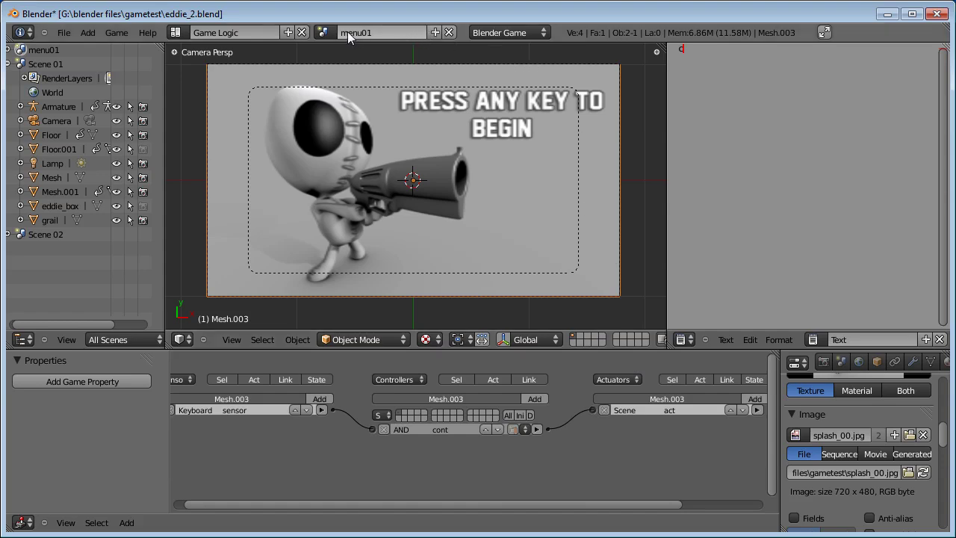
Step: Create a new empty scene and name it cutscene01
left_click(324, 31)
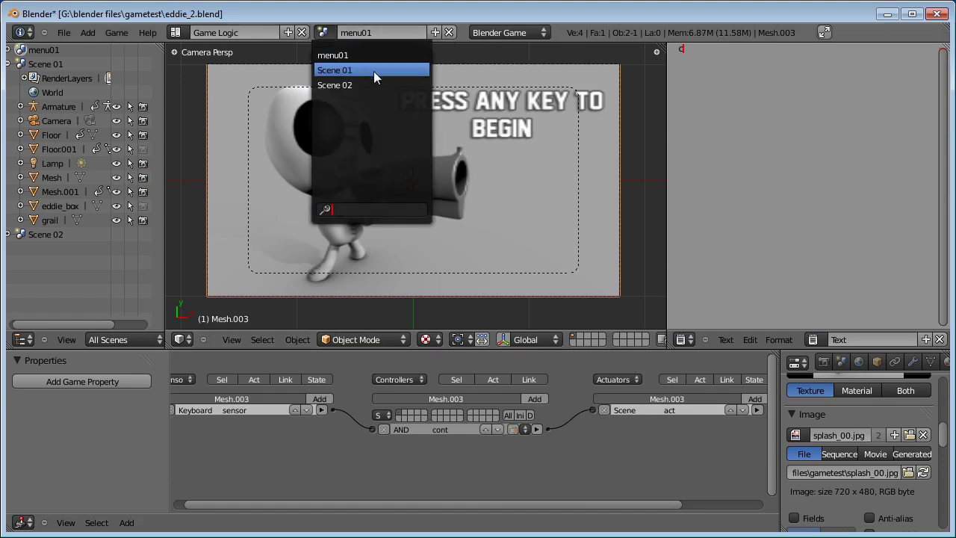
left_click(435, 32)
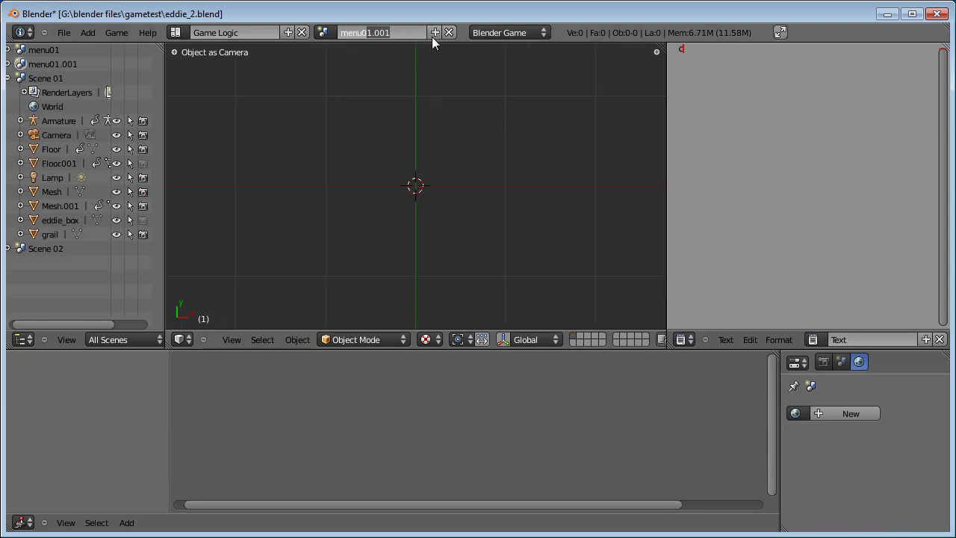
type("2")
type("cutscene")
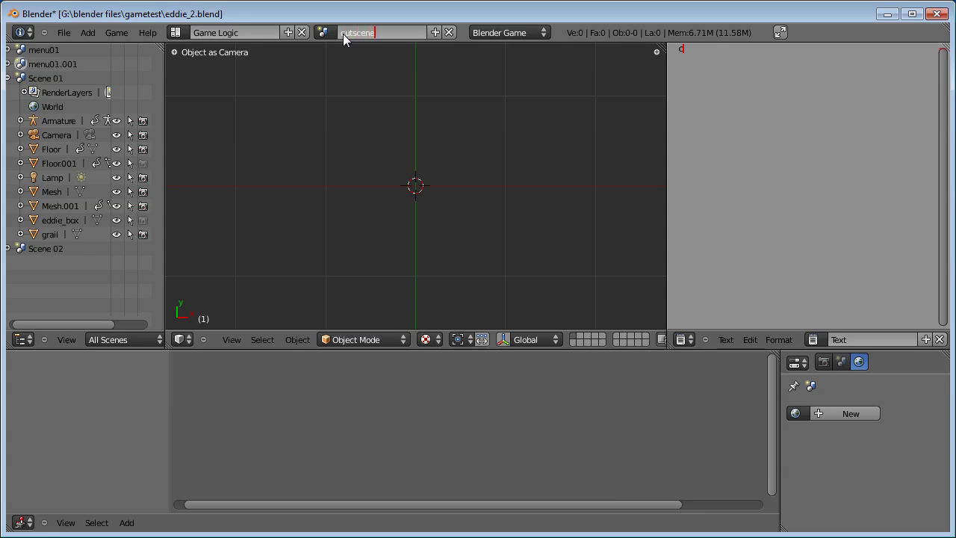
type("01")
key("Return")
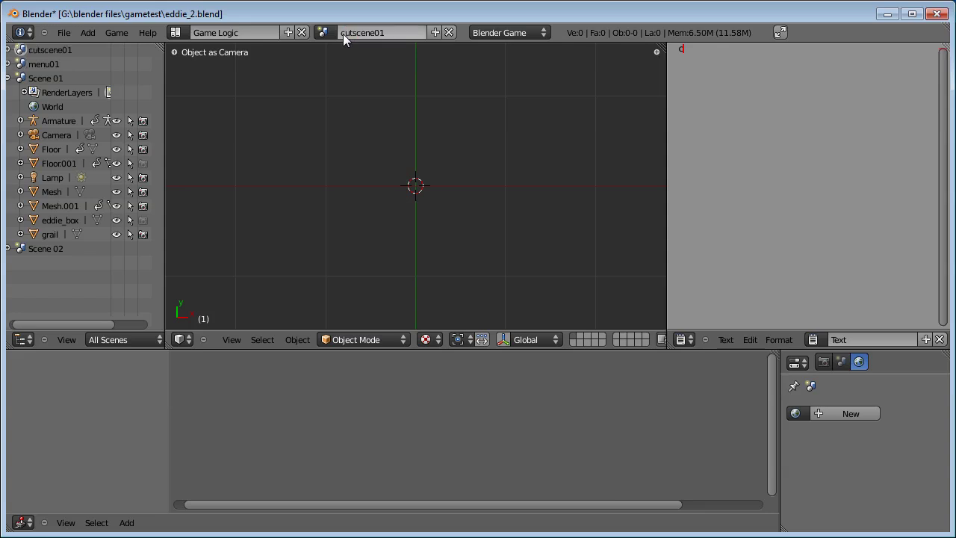
scroll(480, 184, "down", 2)
key("space")
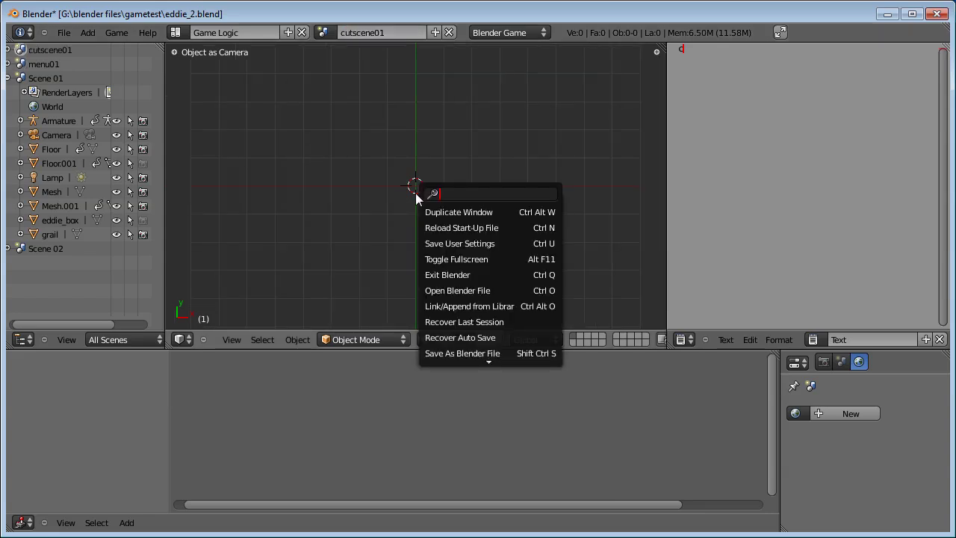
key("shift+a")
Step: Switch to the Default screen layout with the cutscene01 scene and add a plane mesh
left_click(175, 32)
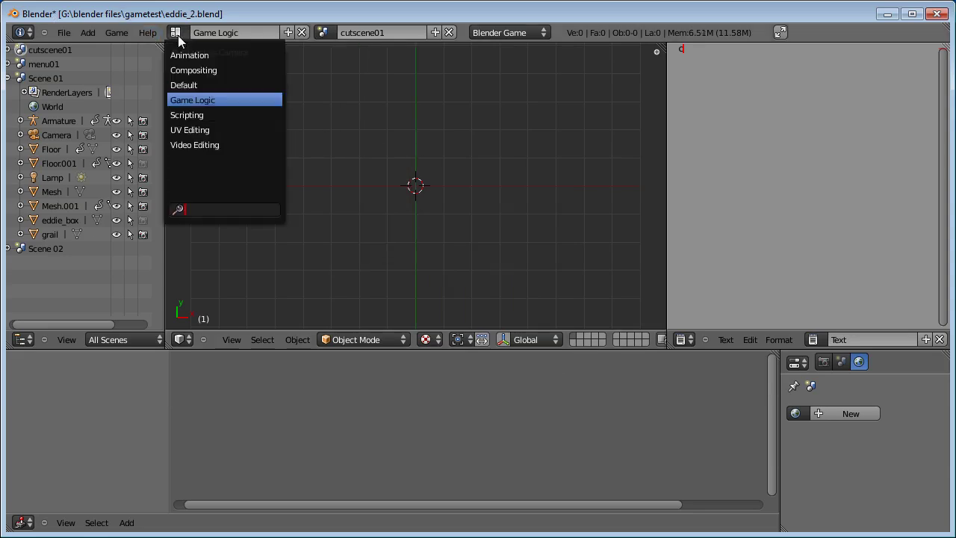
left_click(196, 84)
left_click(321, 32)
left_click(369, 54)
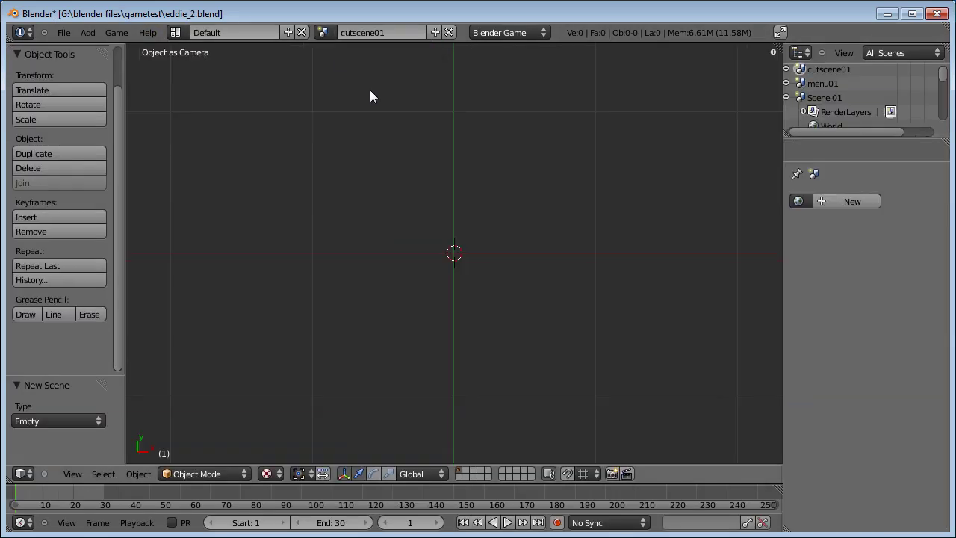
key("shift+a")
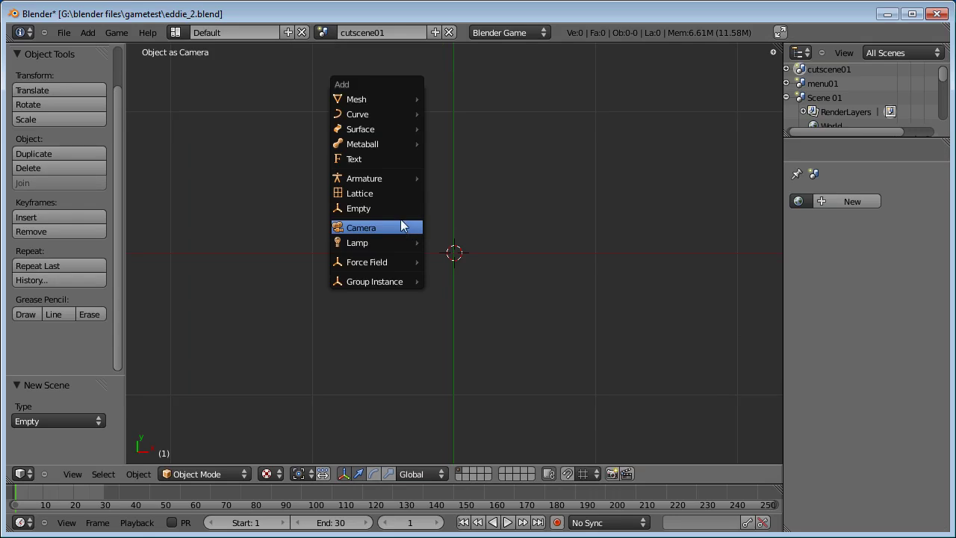
mouse_move(397, 100)
left_click(448, 100)
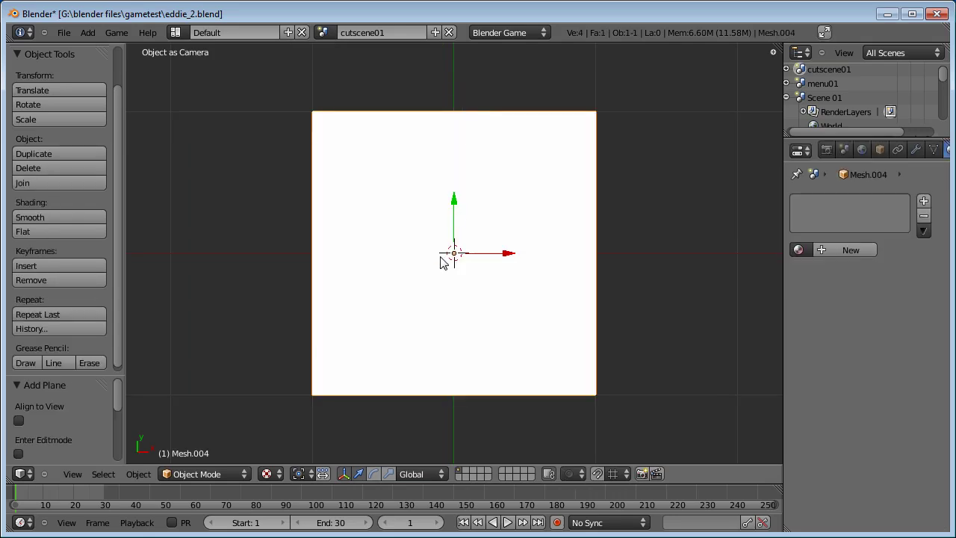
Step: Add a camera, raise it along Z to about 3.6 units above the plane, and look through it
key("shift+a")
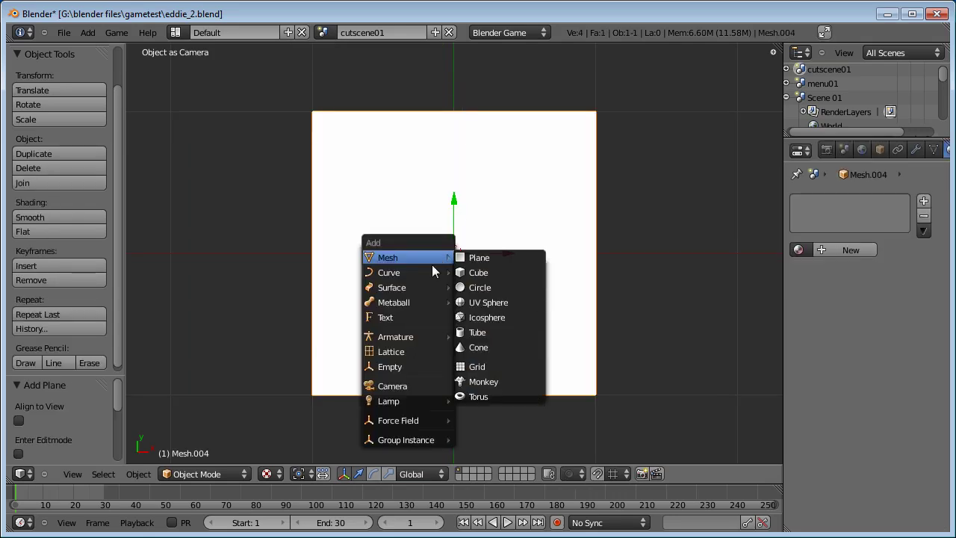
left_click(420, 383)
key("KP_3")
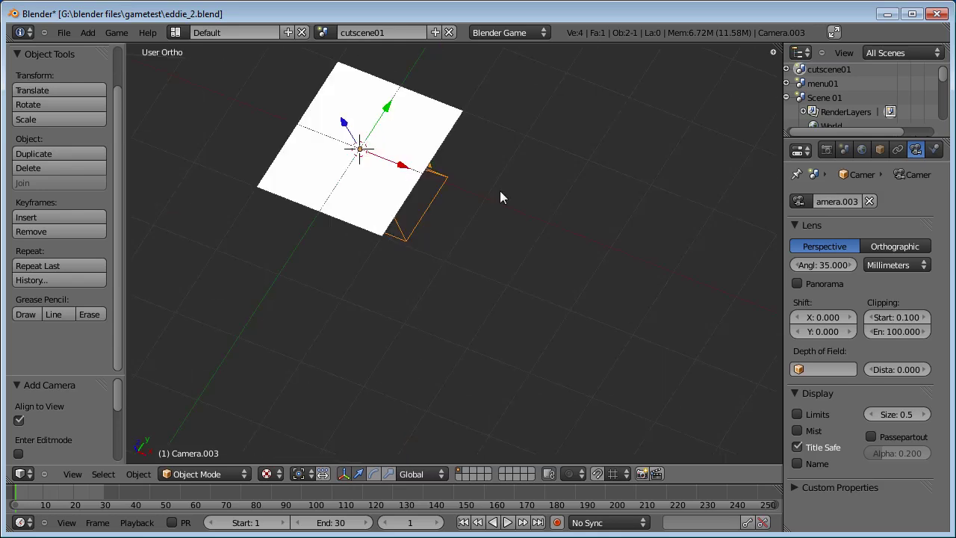
left_click_drag(438, 256, 446, 90)
scroll(390, 243, "down", 3)
middle_click_drag(391, 243, 411, 267)
key("g")
key("z")
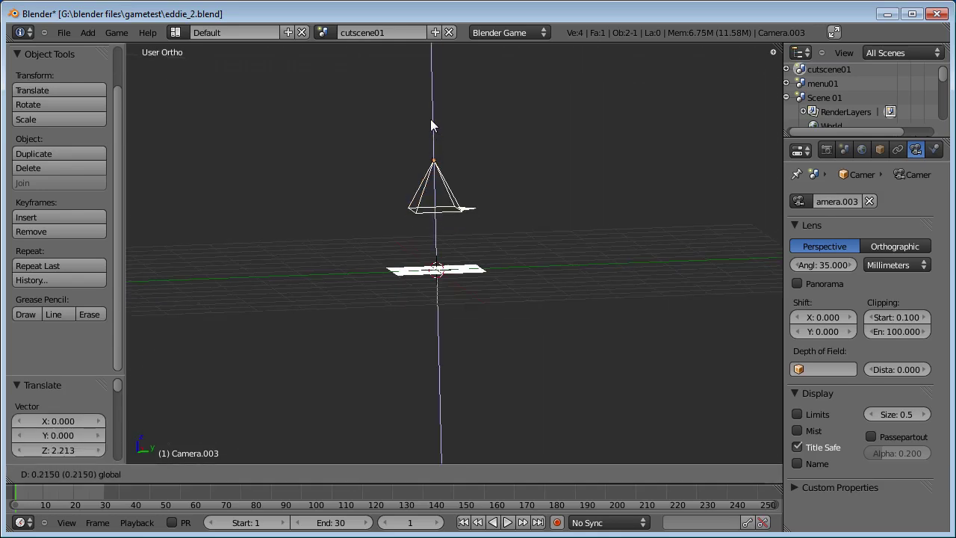
left_click(436, 84)
key("KP_0")
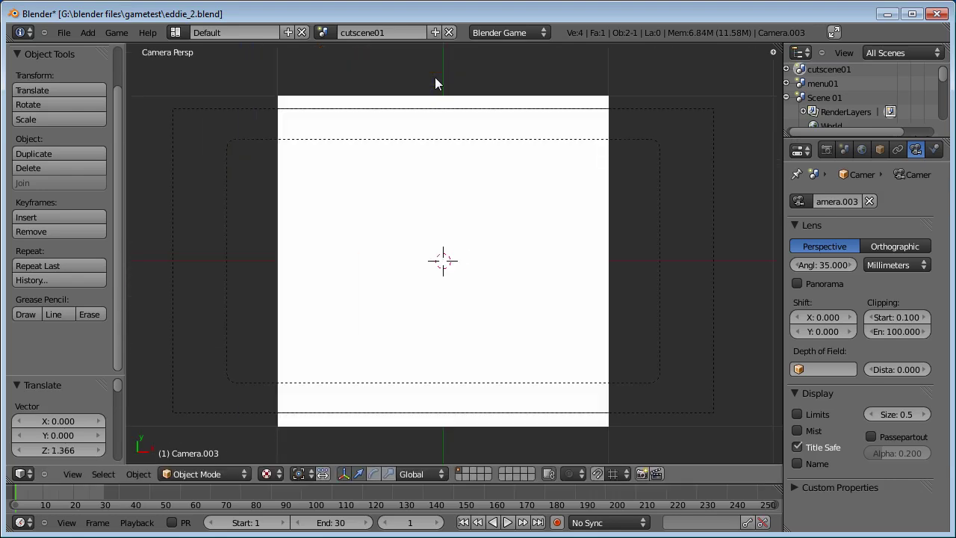
Step: In Edit Mode, scale the plane about 1.63 along X and slightly down along Y to fill the camera frame, and return to Object Mode
scroll(435, 77, "down", 1)
right_click(518, 216)
key("Tab")
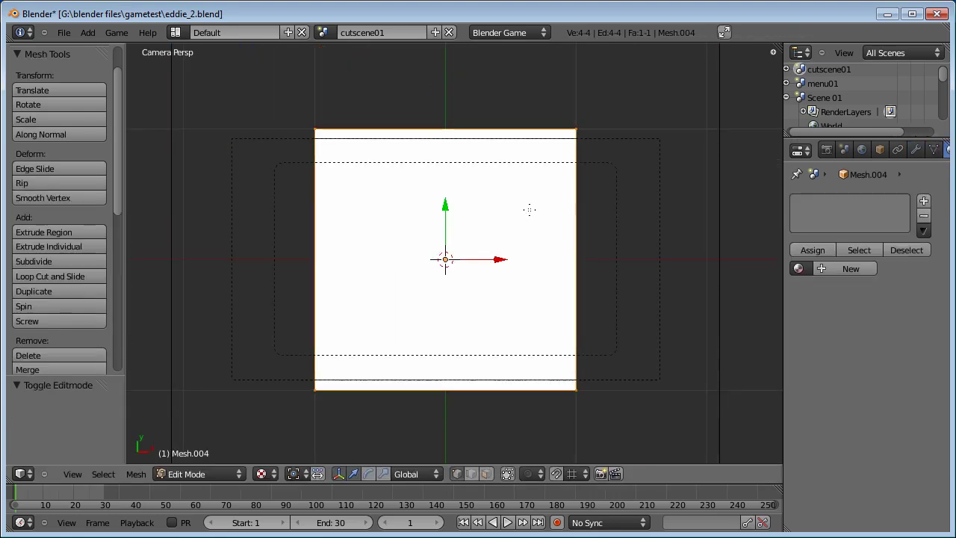
key("s")
key("x")
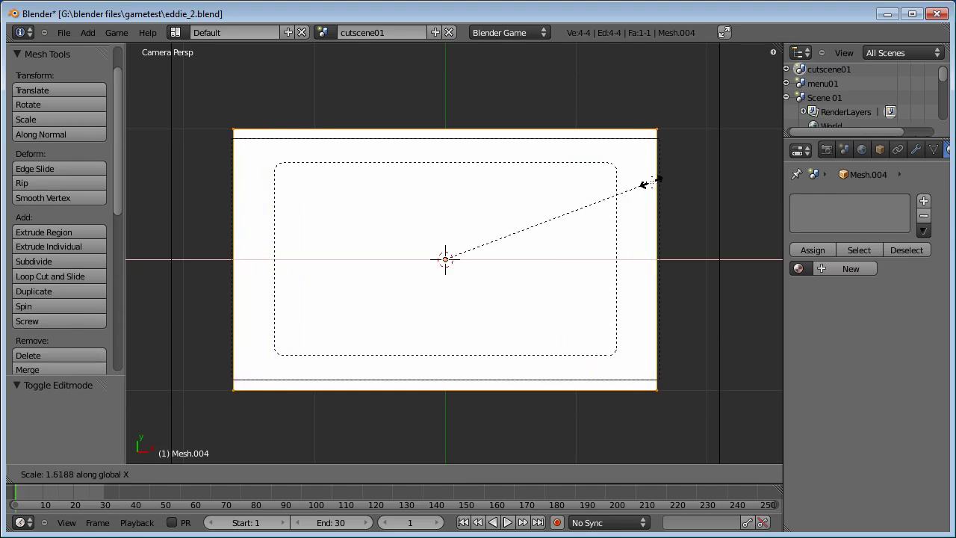
left_click(650, 182)
key("s")
key("z")
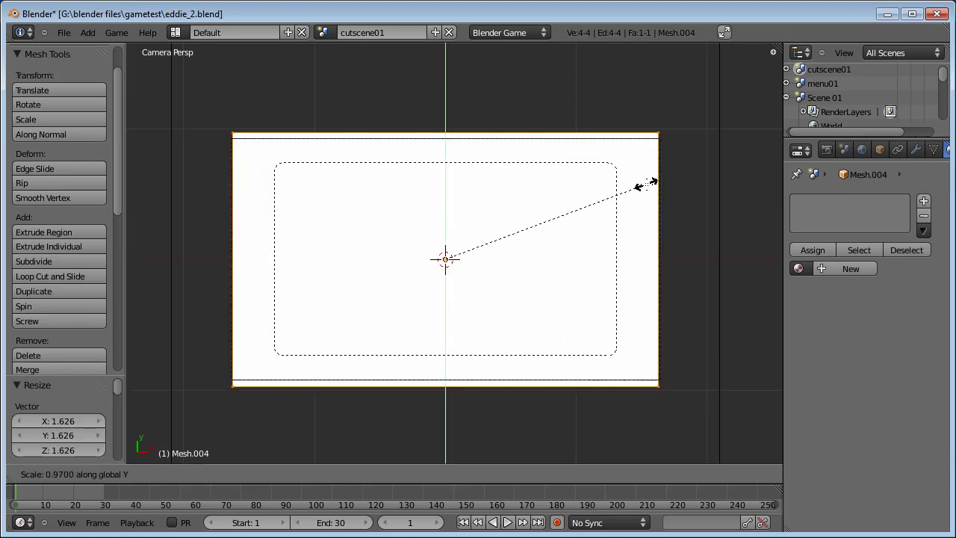
left_click(640, 192)
key("a")
key("Tab")
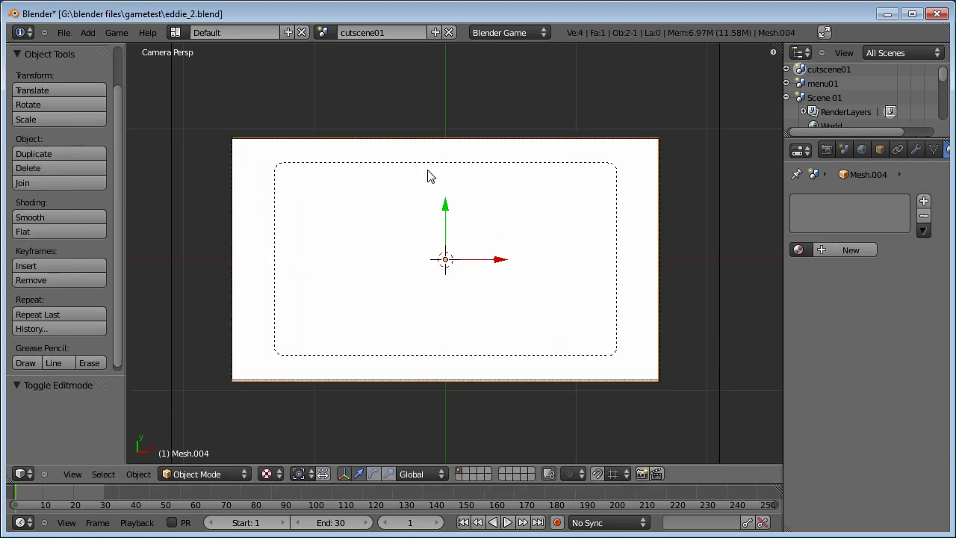
Step: Switch to the UV Editing screen layout and show the cutscene01 scene in it
left_click(179, 37)
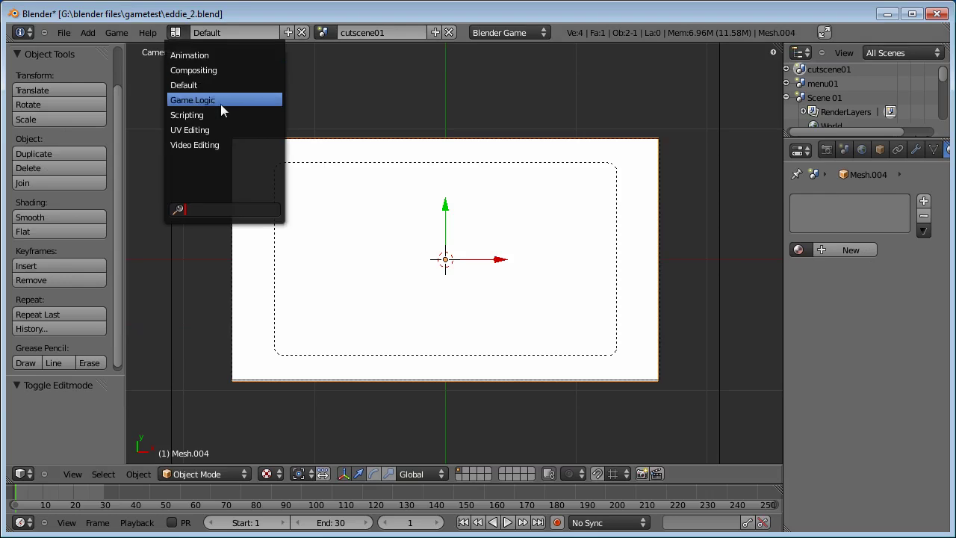
left_click(215, 129)
scroll(788, 232, "down", 2)
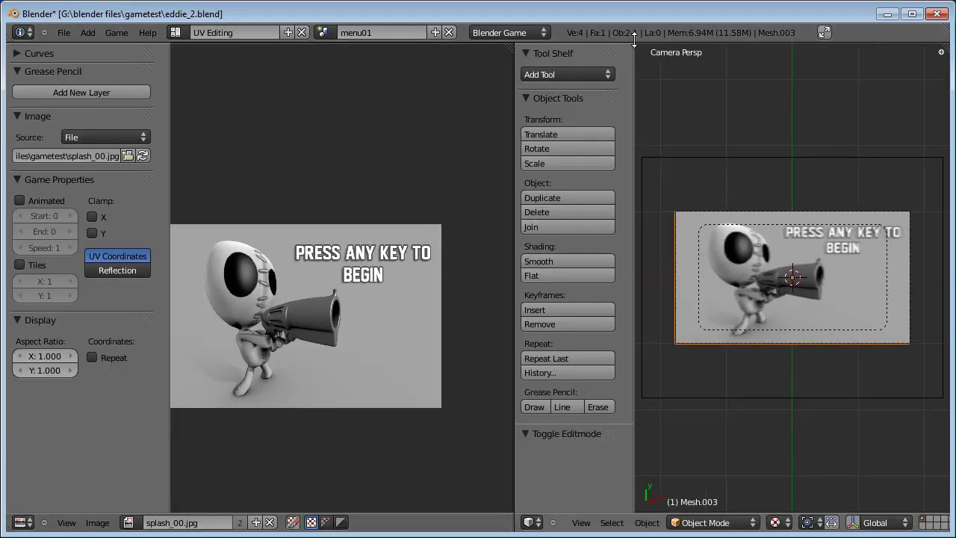
left_click(323, 32)
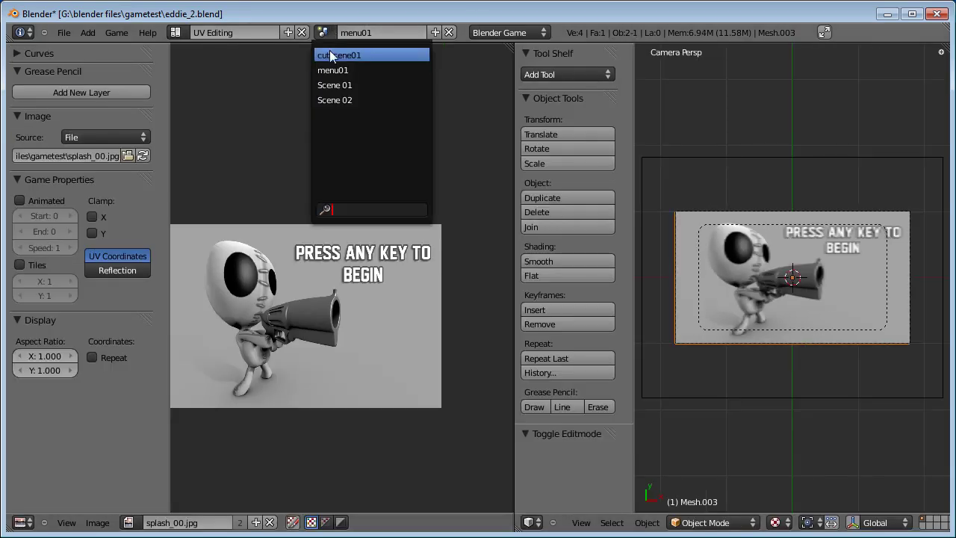
left_click(336, 55)
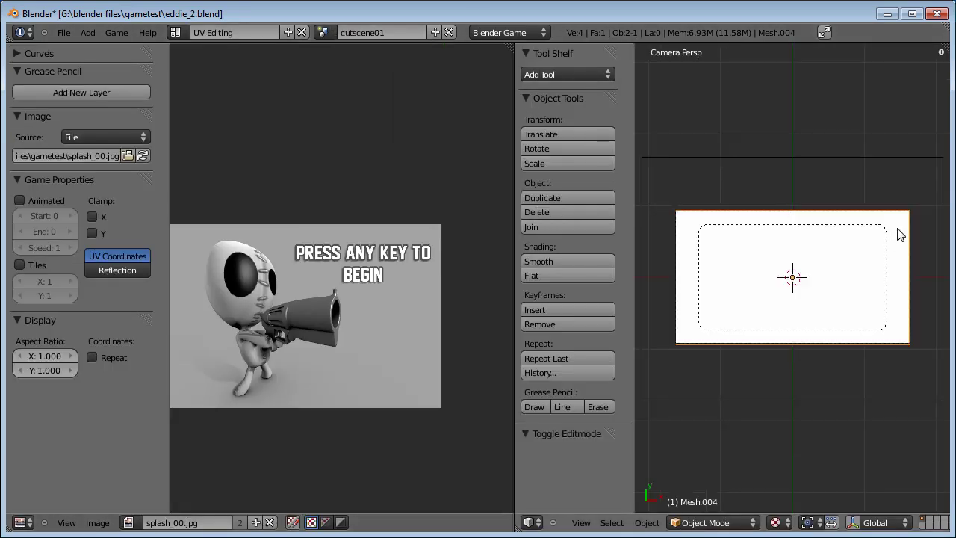
Step: Select the plane in the cutscene01 scene and put it into Edit Mode
key("a")
key("a")
right_click(914, 214)
key("Tab")
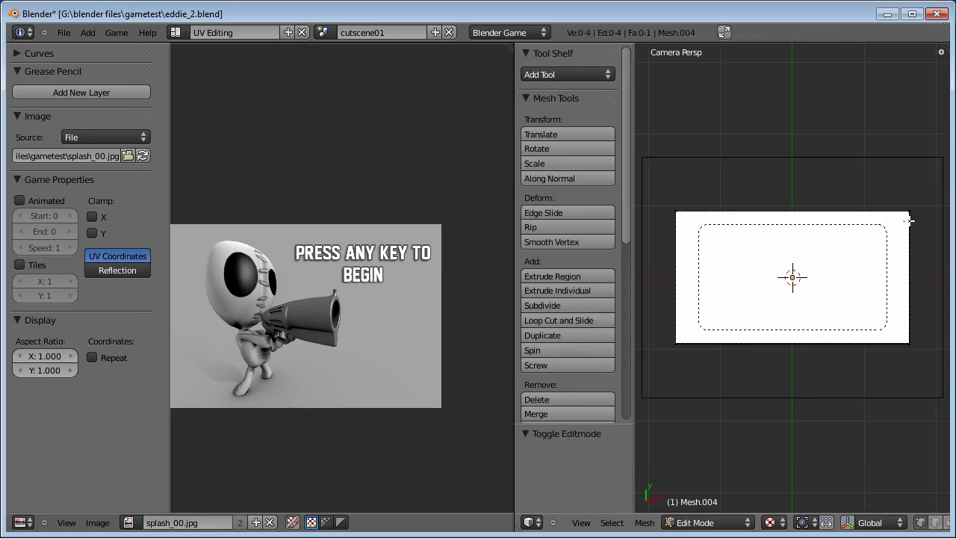
Step: Select the entire plane and load splash_01.jpg from the g:\blender files\gametest folder as its UV image
key("a")
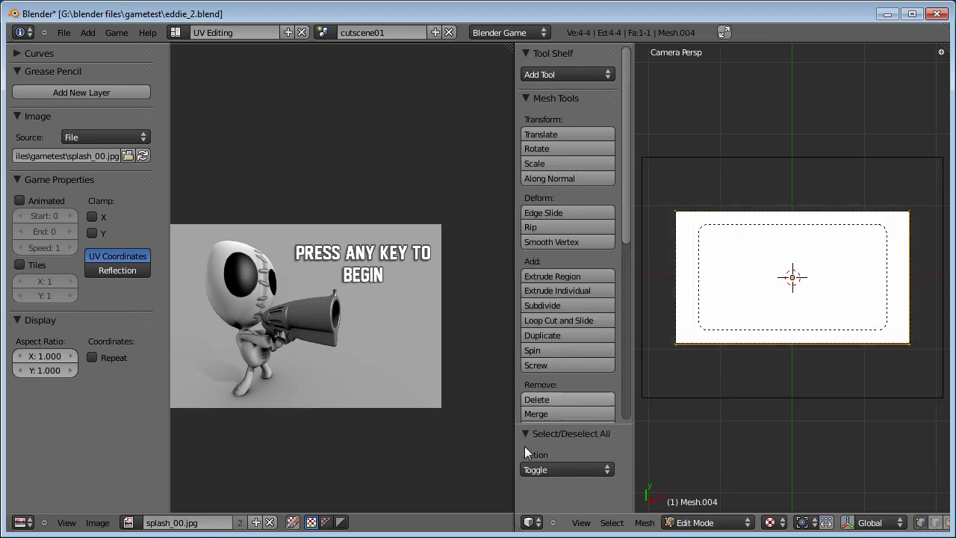
left_click(258, 523)
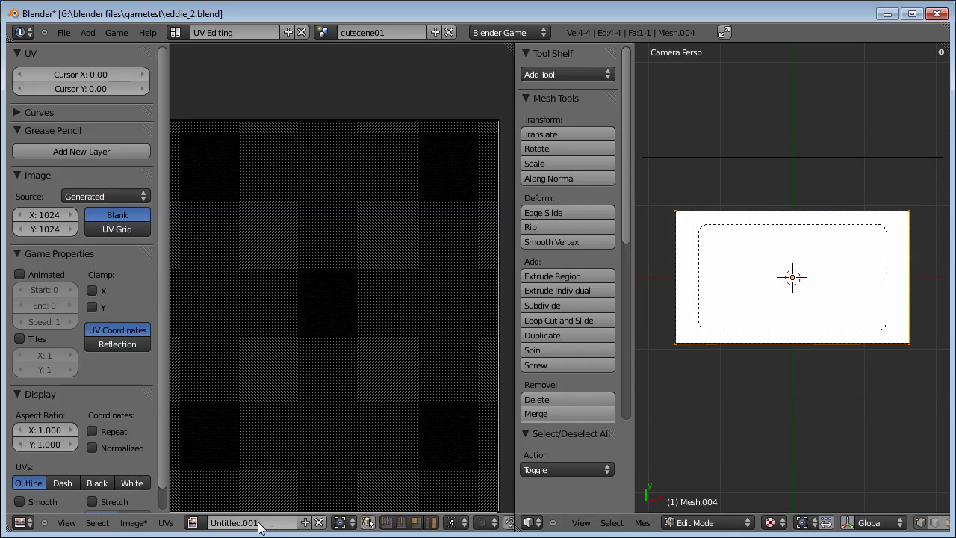
left_click(133, 522)
left_click(145, 494)
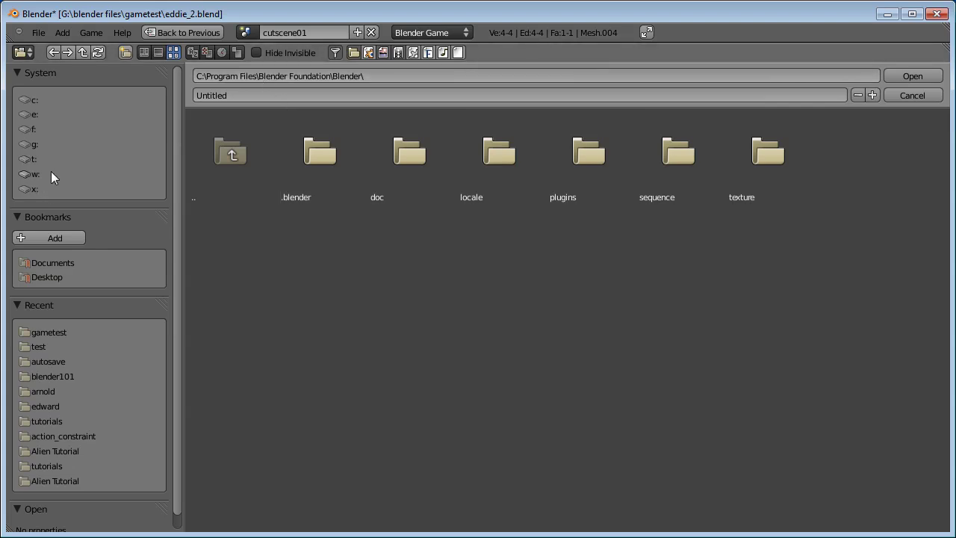
left_click(38, 141)
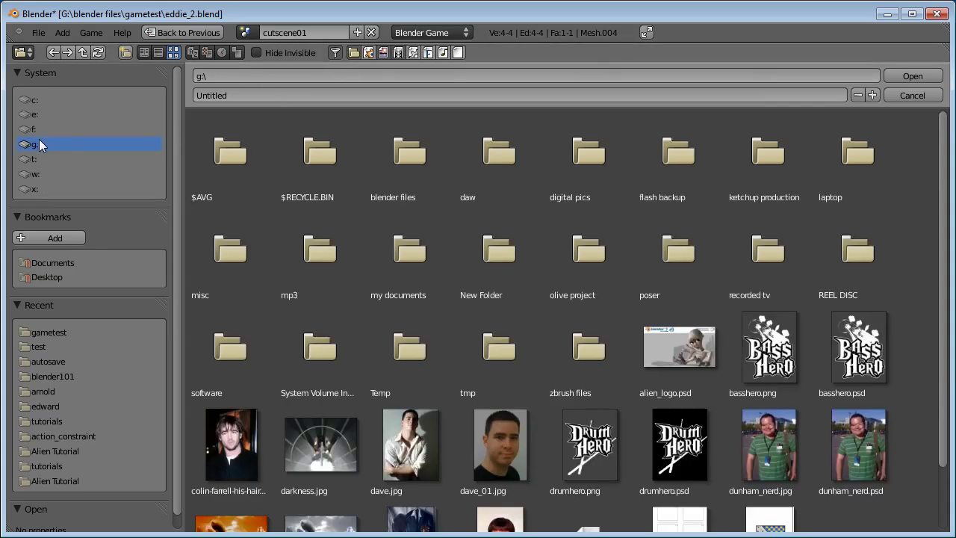
left_click(413, 164)
left_click(828, 343)
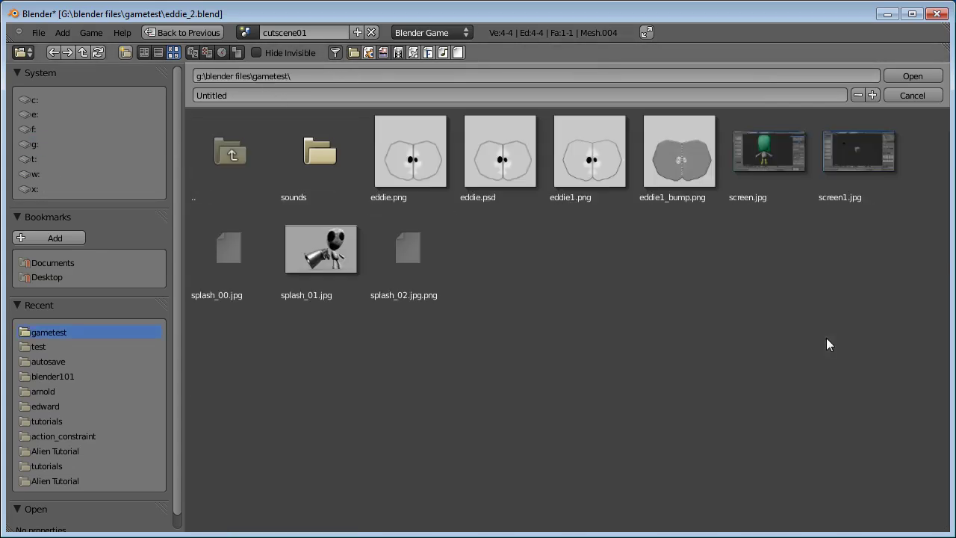
left_click(313, 258)
left_click(906, 79)
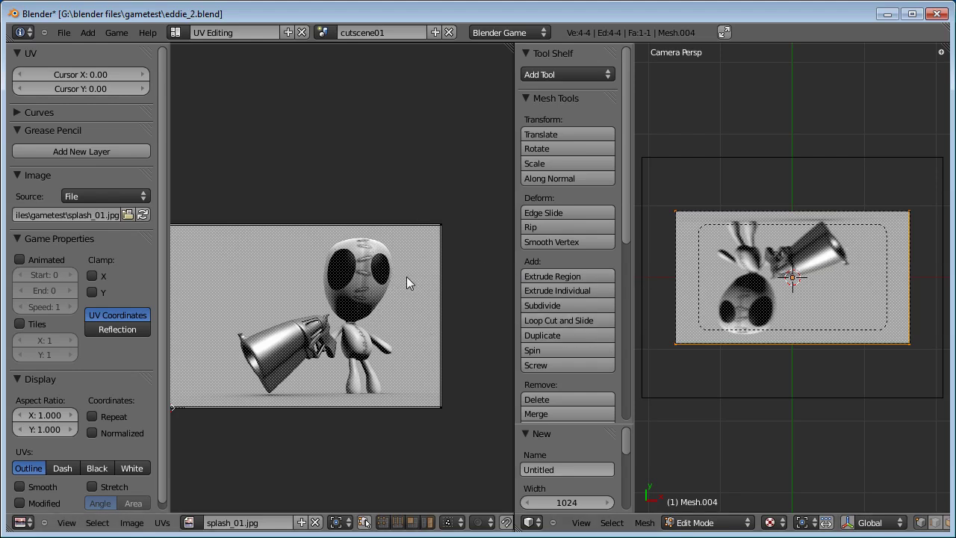
Step: Rotate all of the plane's UVs by 180 degrees, deselect everything and return the plane to Object Mode
key("a")
key("r")
key("1")
key("8")
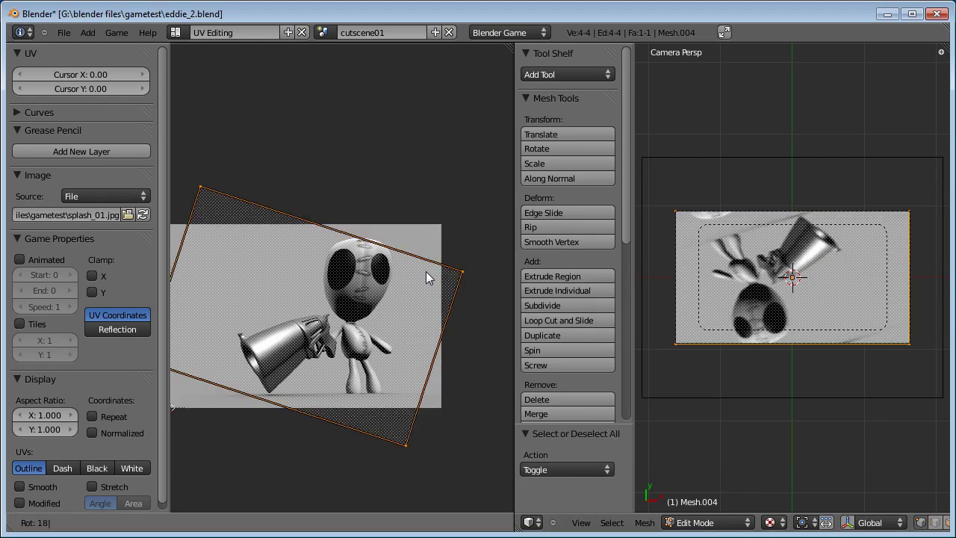
key("0")
key("Return")
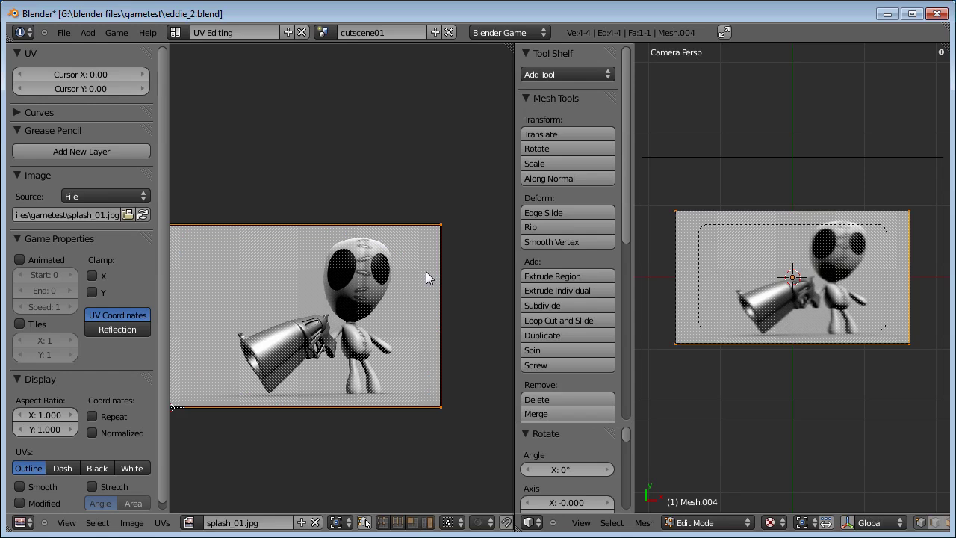
key("a")
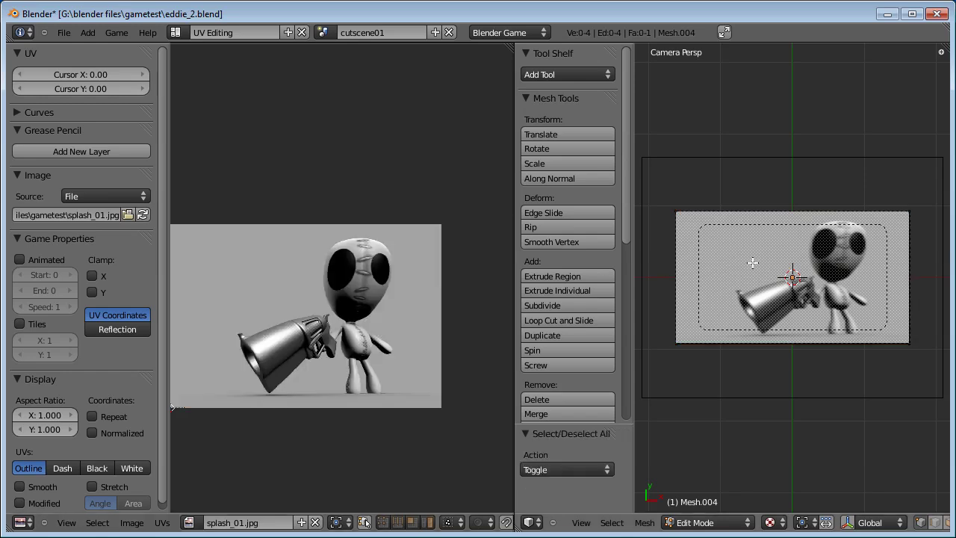
key("Tab")
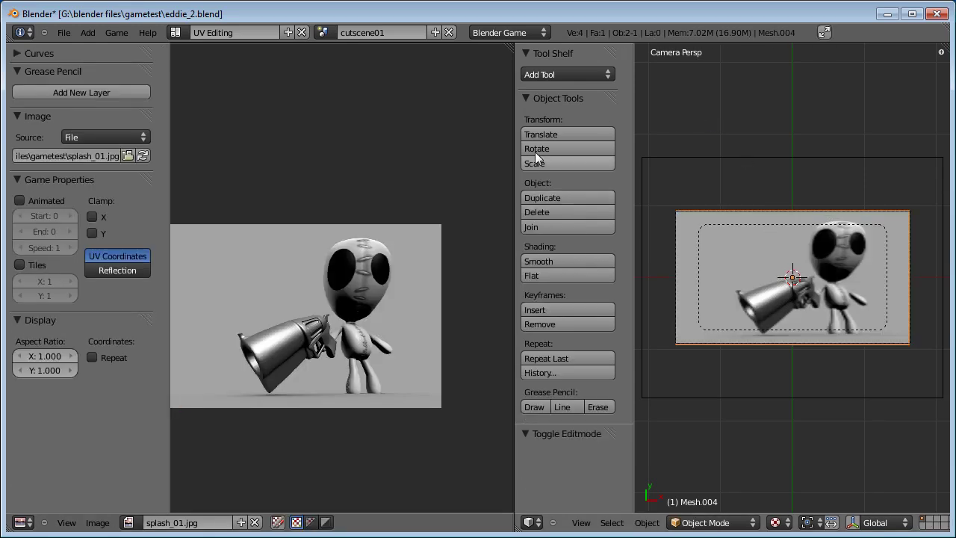
Step: Switch to the Default screen layout and give the plane a new material named cutscene01
left_click(198, 32)
left_click(199, 86)
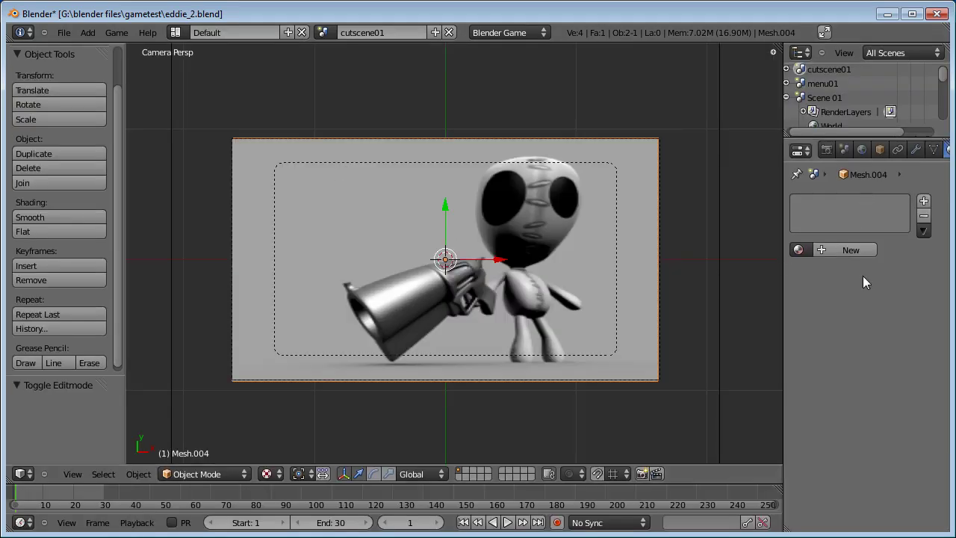
left_click(853, 248)
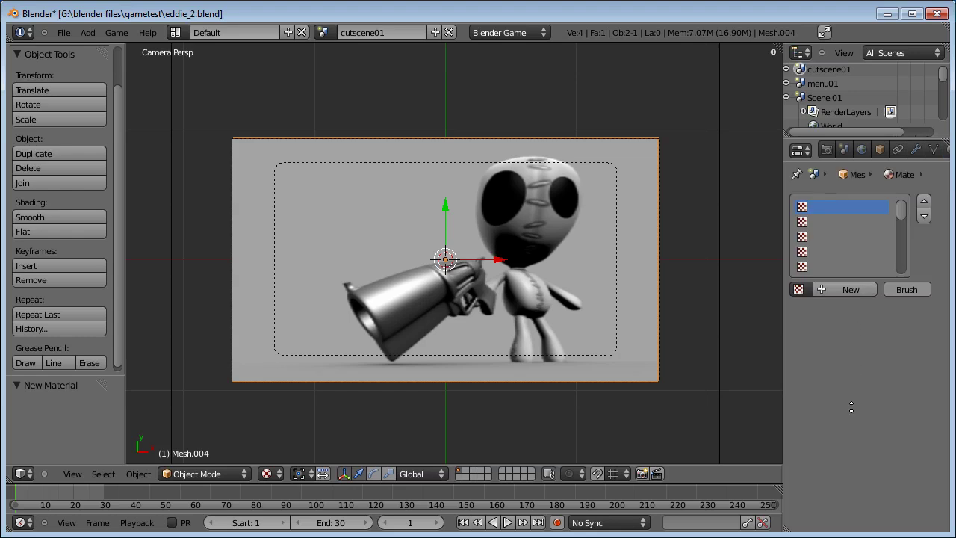
scroll(928, 148, "down", 6)
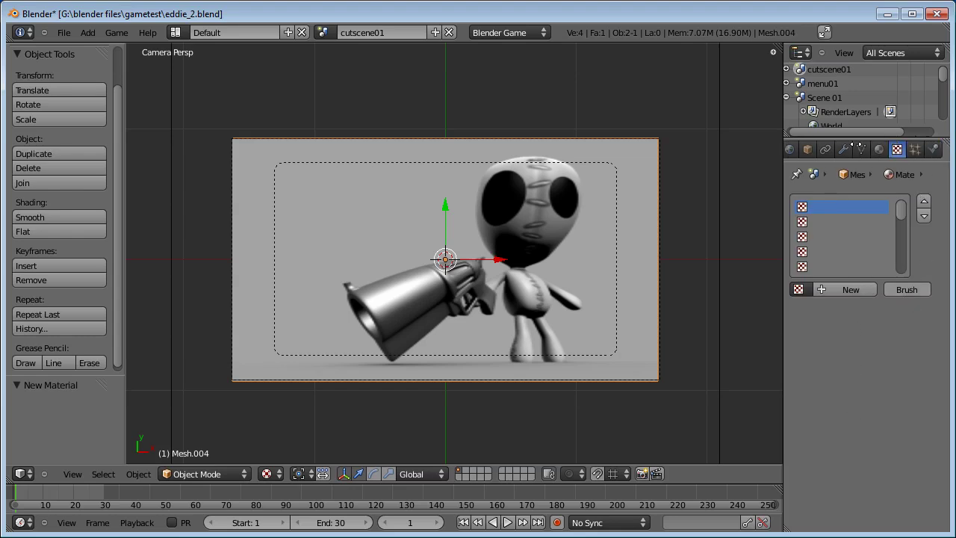
left_click(863, 149)
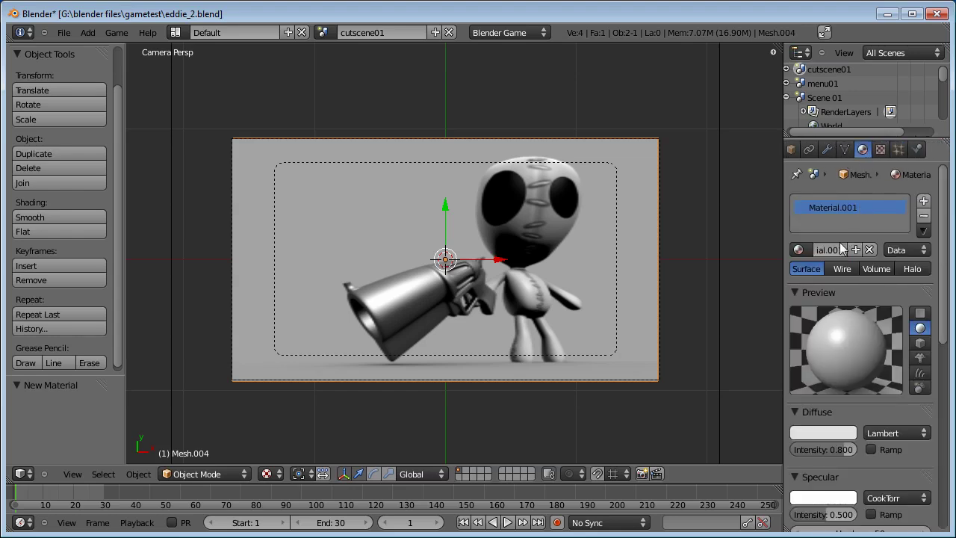
type("cu")
type("tscen")
key("Return")
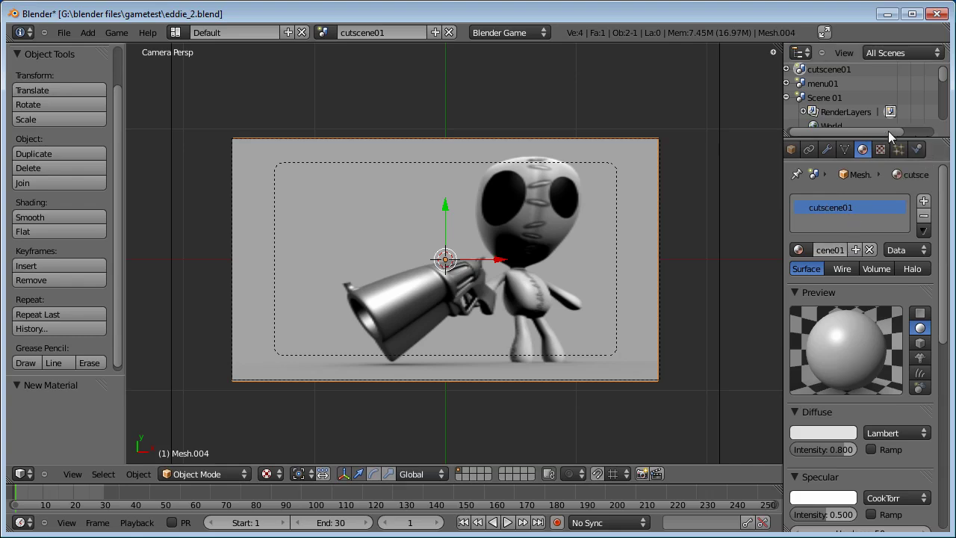
Step: Add a new texture to the cutscene01 material and name it cutscene01
left_click(886, 151)
left_click(838, 289)
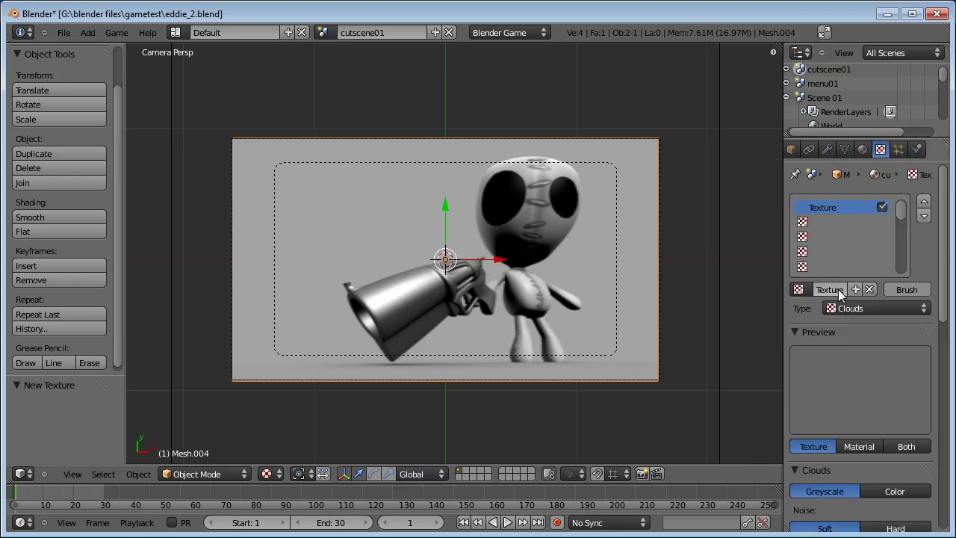
double_click(838, 290)
type("cuts")
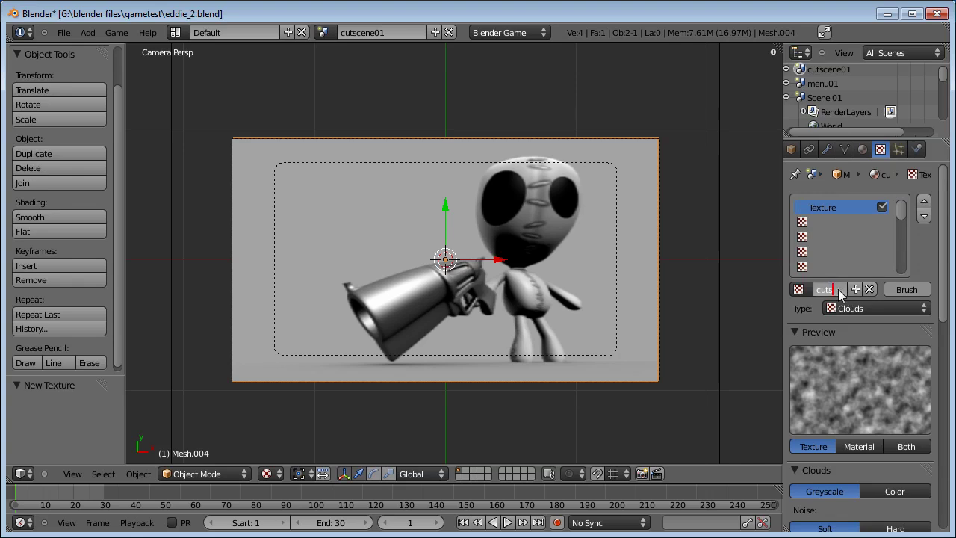
type("cene01")
key("Return")
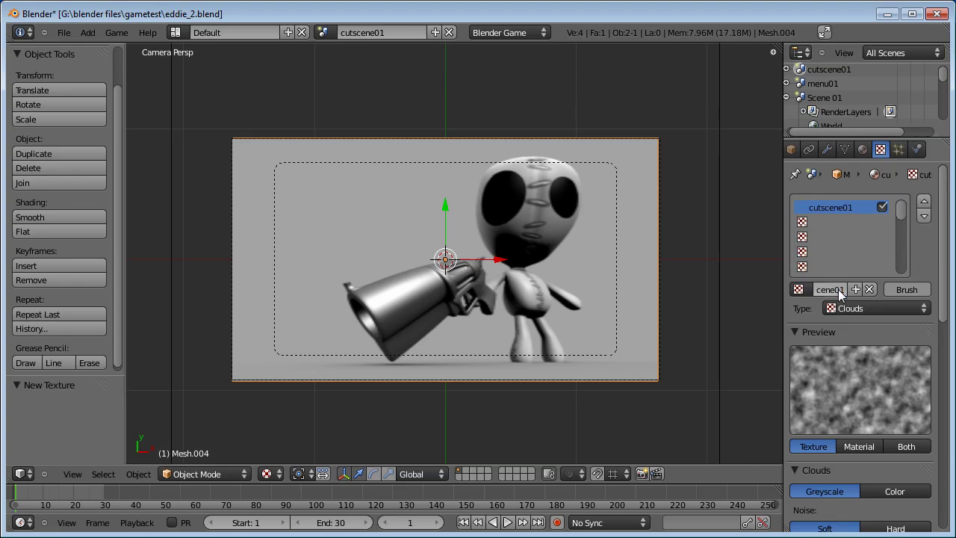
Step: Set the cutscene01 texture type to Image or Movie and assign splash_01.jpg as its image
left_click(858, 309)
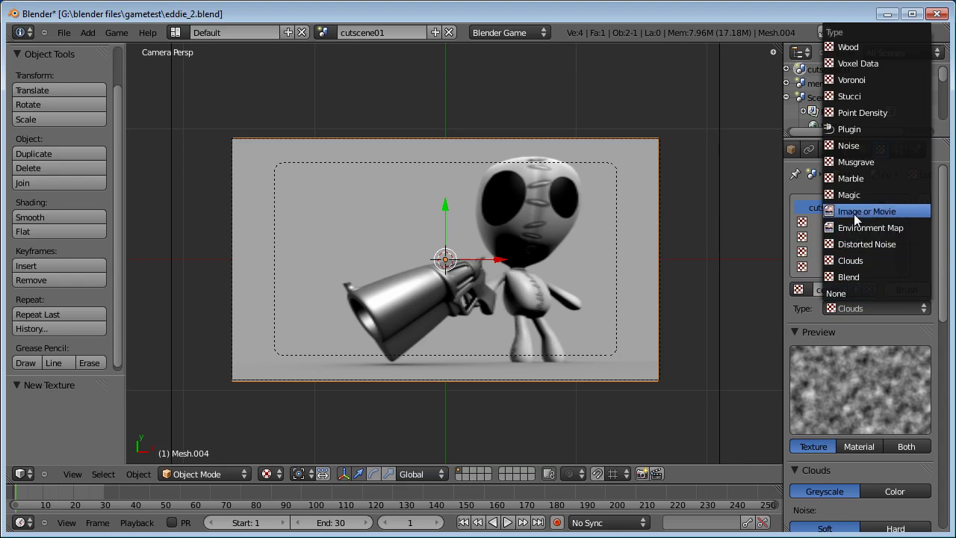
left_click(856, 212)
scroll(859, 358, "down", 4)
left_click(799, 413)
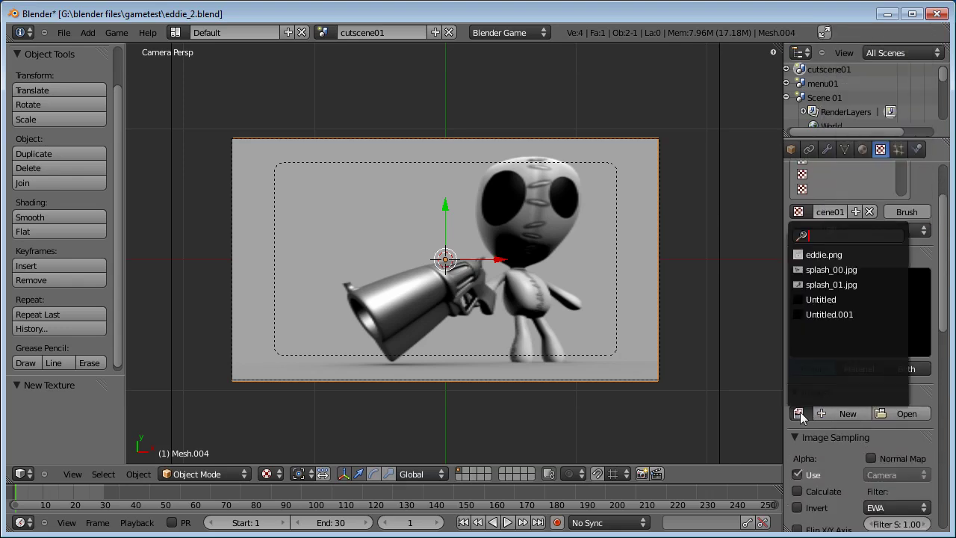
left_click(813, 285)
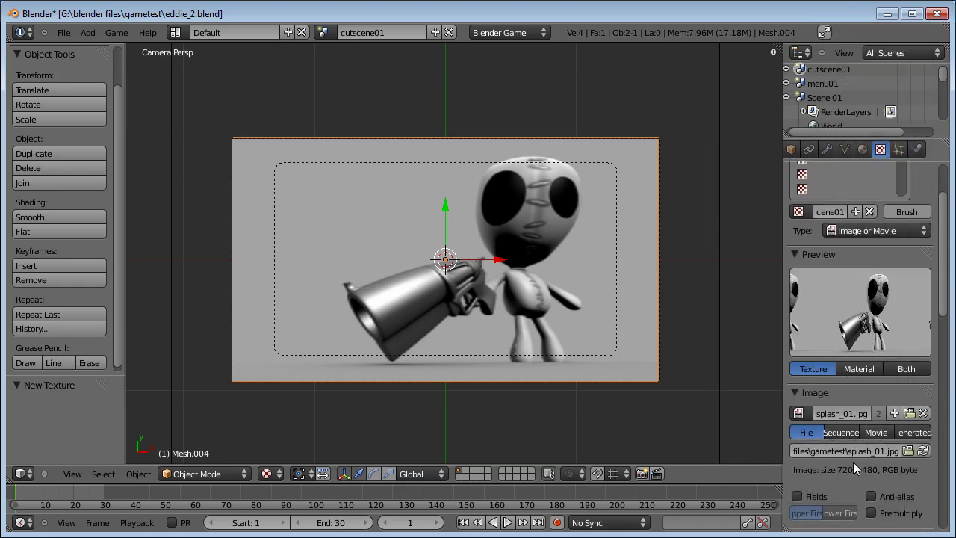
Step: Set the texture's image mapping extension to Clip and collapse the Image Mapping settings
scroll(853, 462, "down", 10)
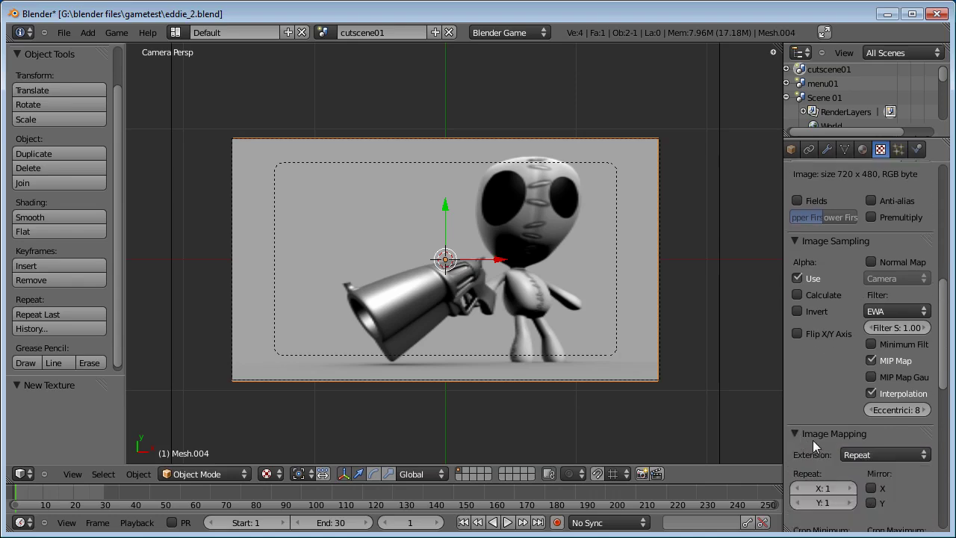
left_click(886, 454)
left_click(875, 423)
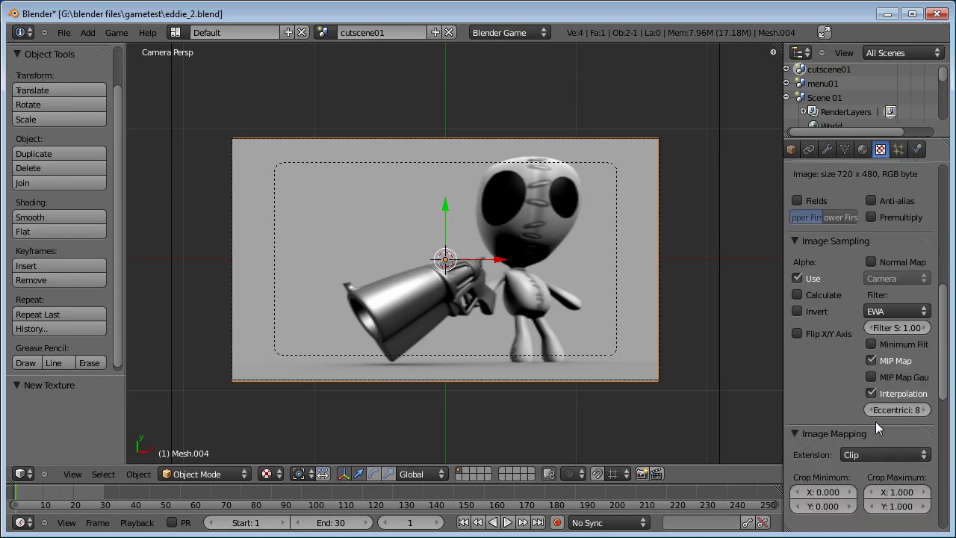
left_click(805, 431)
Step: Set the texture coordinates to UV and enable the texture's Emit influence on shading
scroll(866, 366, "down", 3)
left_click(874, 372)
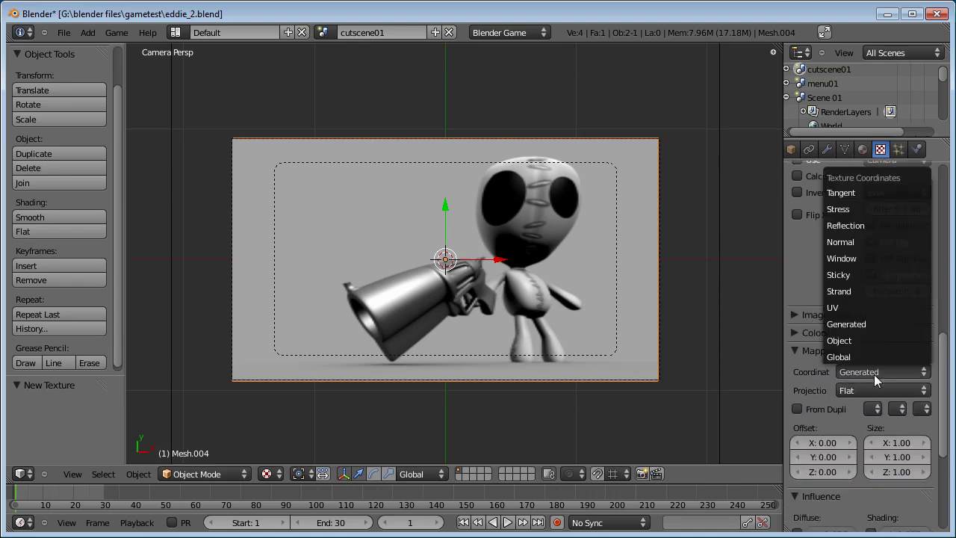
left_click(854, 307)
scroll(844, 343, "down", 4)
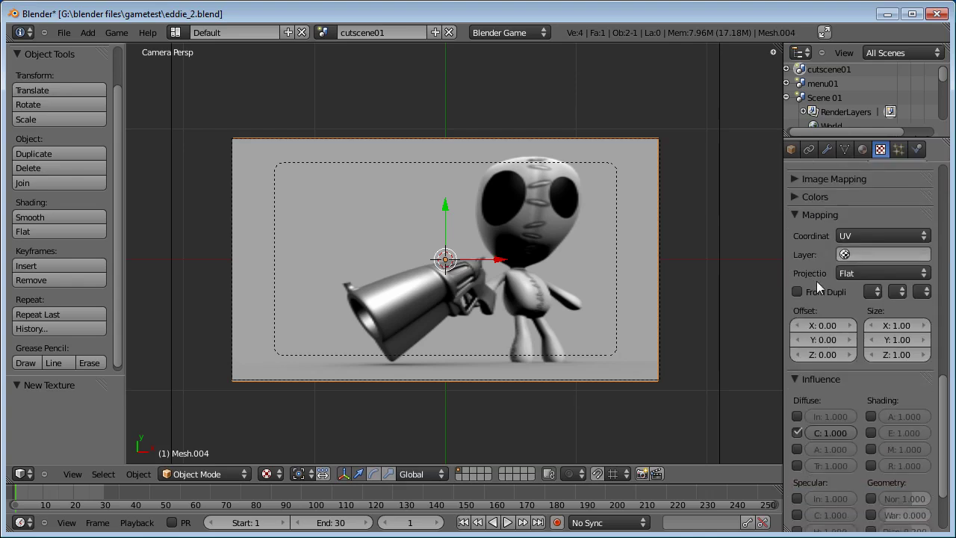
left_click(871, 433)
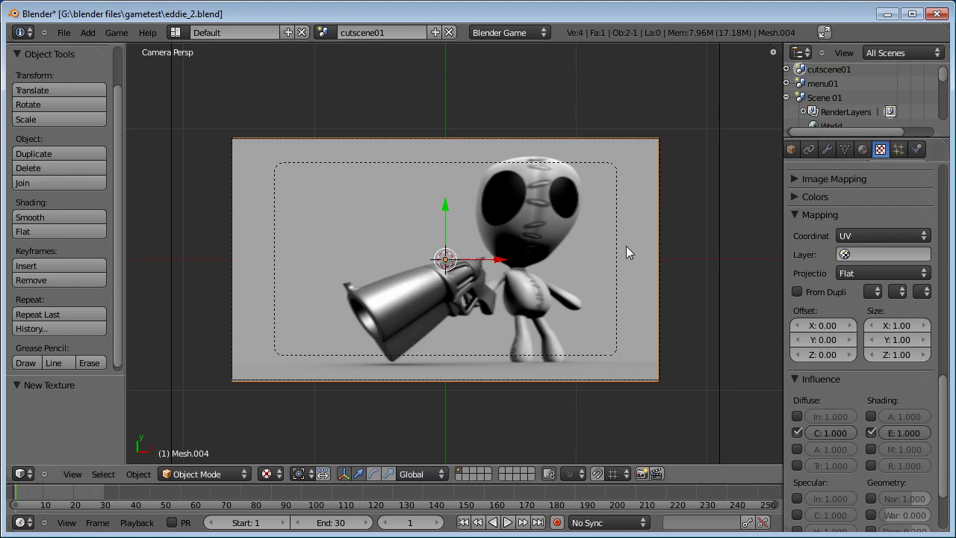
Step: Set the 3D view's display shading to GLSL and save over eddie_2.blend
key("n")
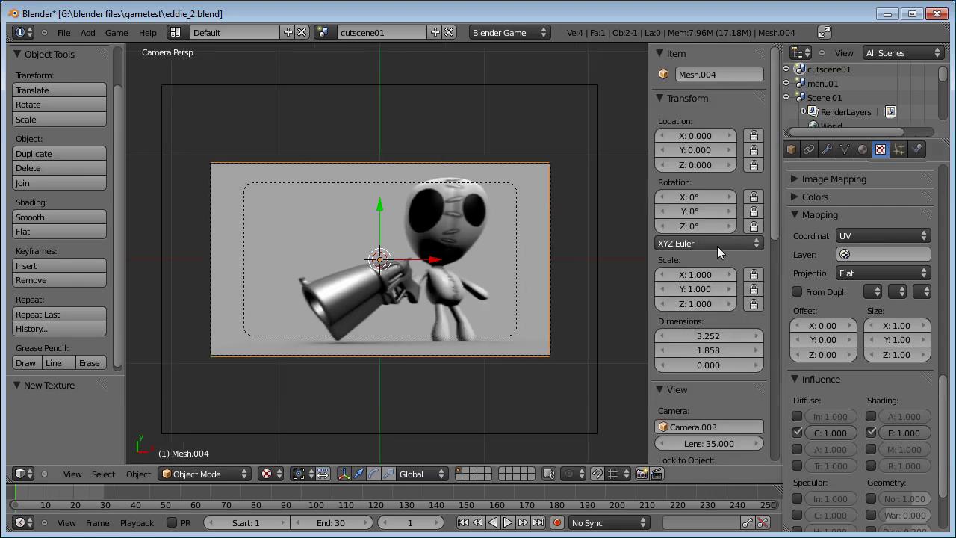
scroll(717, 246, "down", 10)
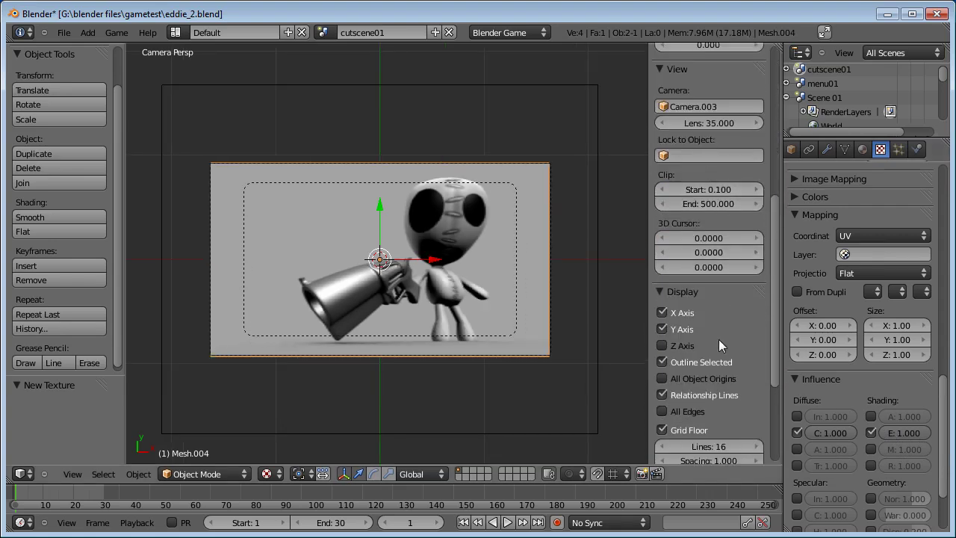
scroll(718, 339, "down", 4)
left_click(703, 390)
left_click(701, 347)
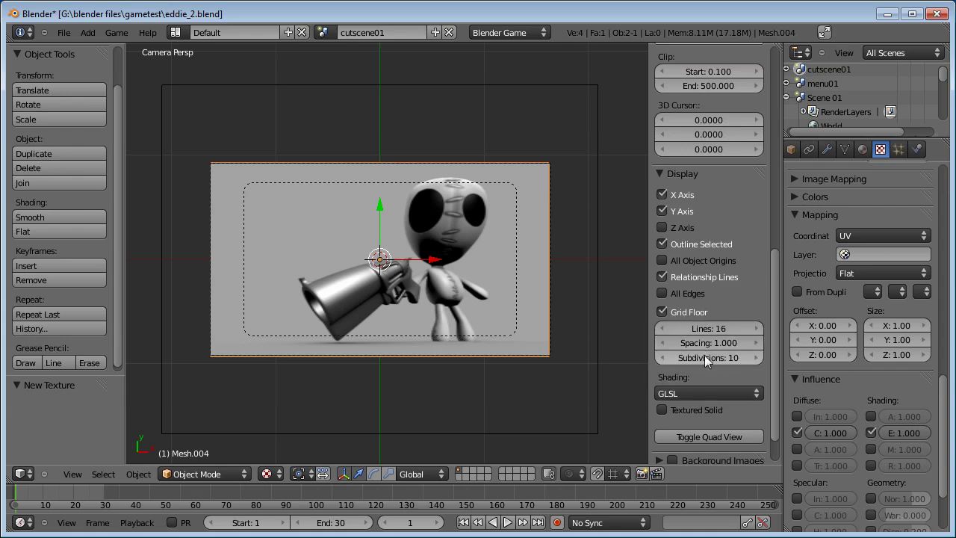
scroll(723, 212, "up", 5)
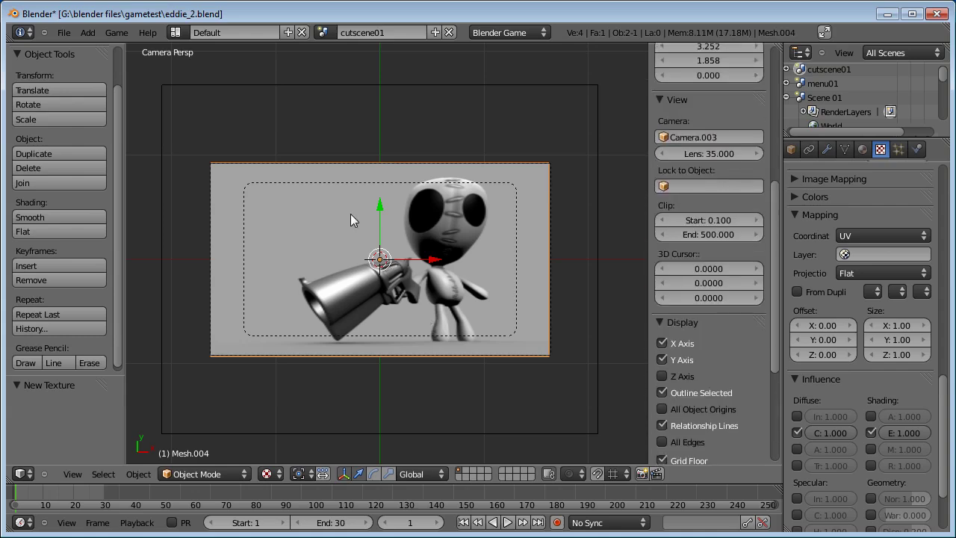
key("ctrl+s")
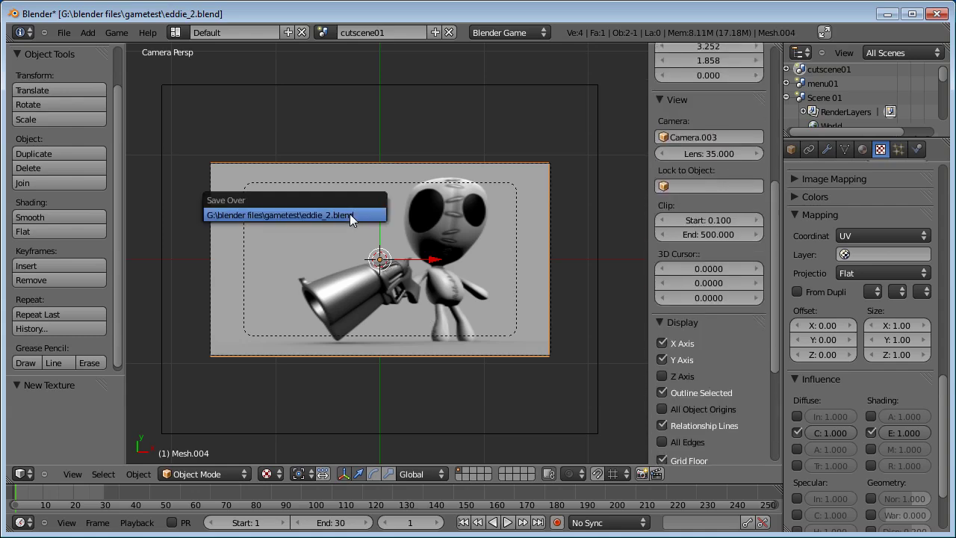
left_click(350, 214)
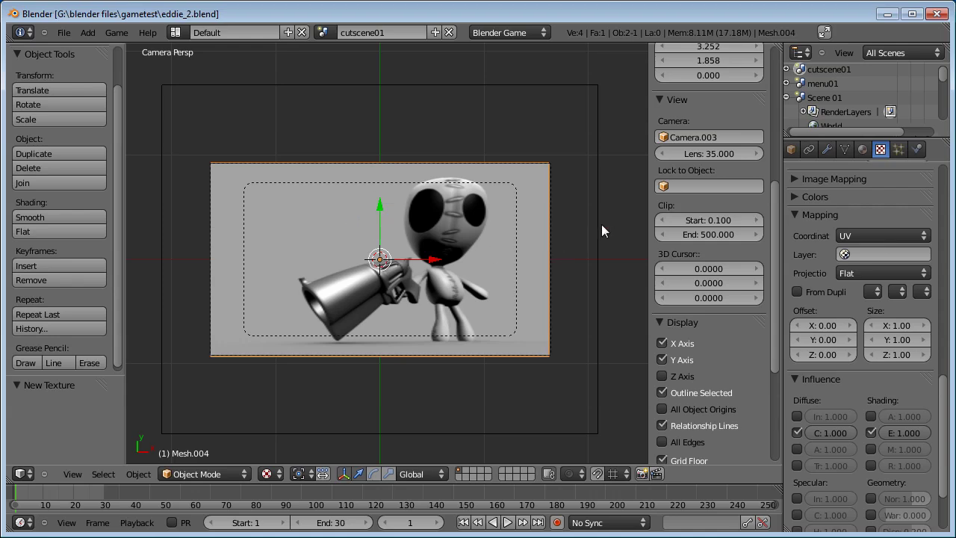
Step: Switch to the Game Logic screen layout with the cutscene01 scene active
left_click(325, 32)
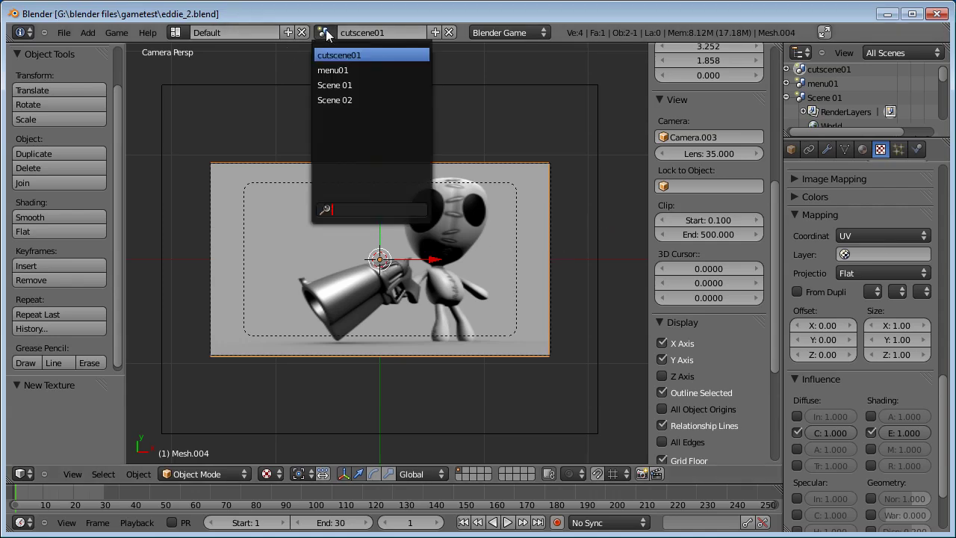
left_click(181, 32)
left_click(200, 100)
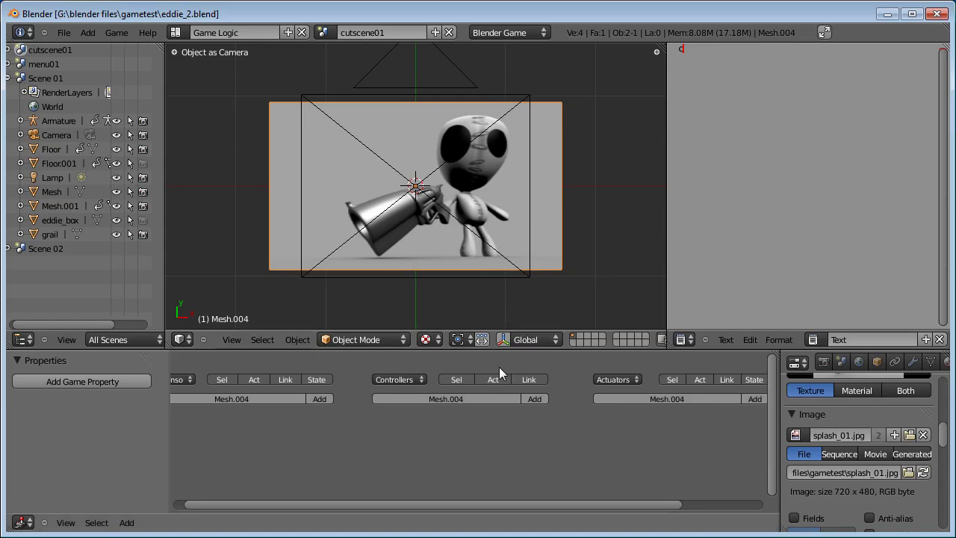
Step: Add an Always sensor, an AND controller and a Motion actuator to the cutscene01 plane
left_click(316, 399)
left_click(538, 399)
left_click(765, 399)
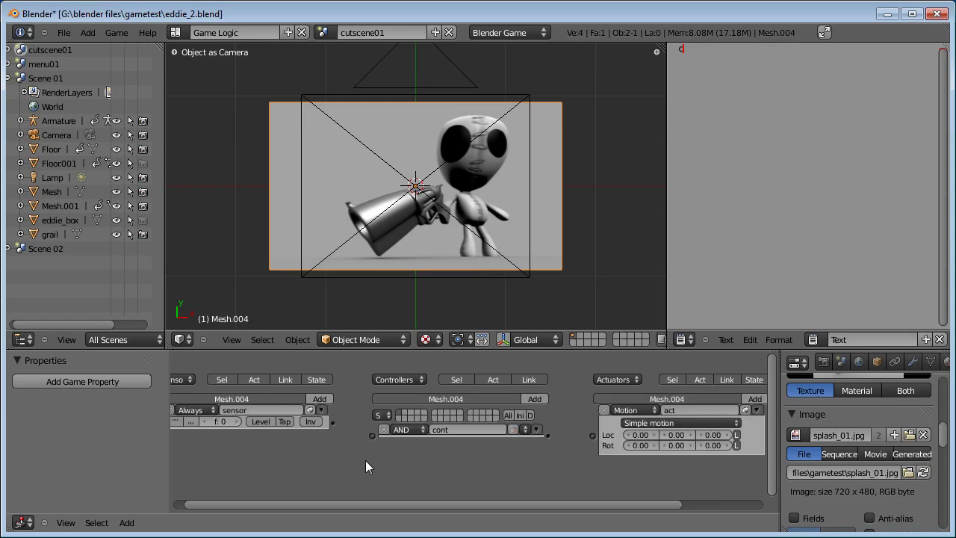
Step: Change the cutscene01 plane's Always sensor to a Delay sensor with a delay of 120
middle_click_drag(288, 438, 335, 439)
left_click(250, 411)
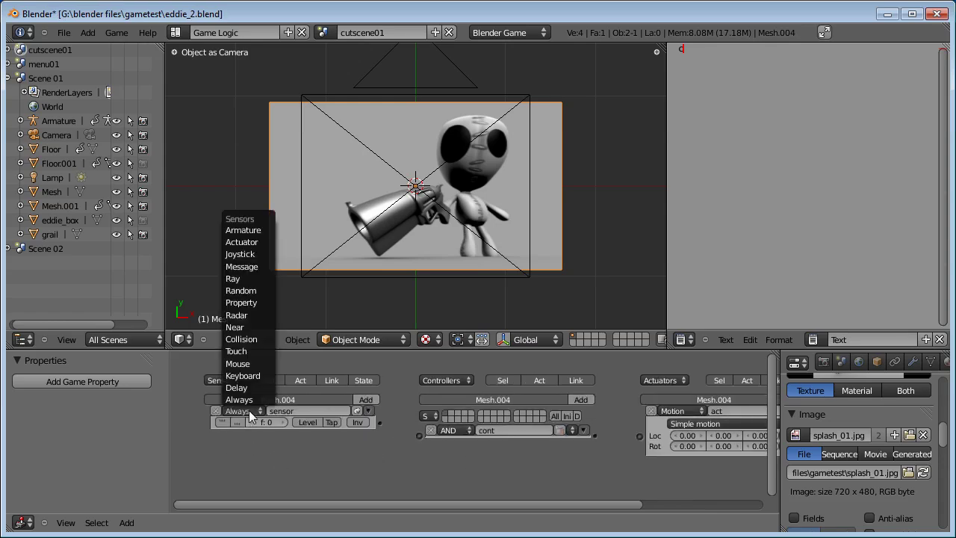
left_click(246, 387)
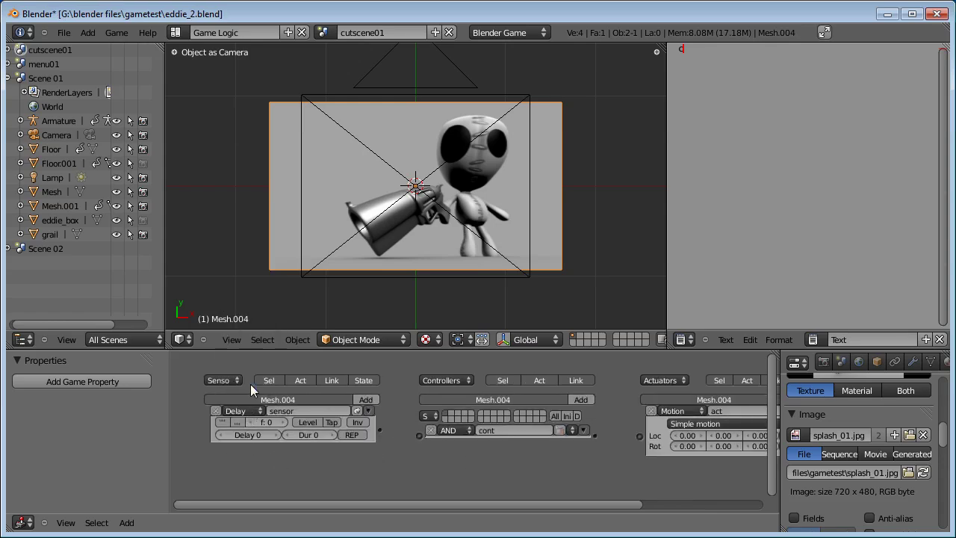
left_click(245, 438)
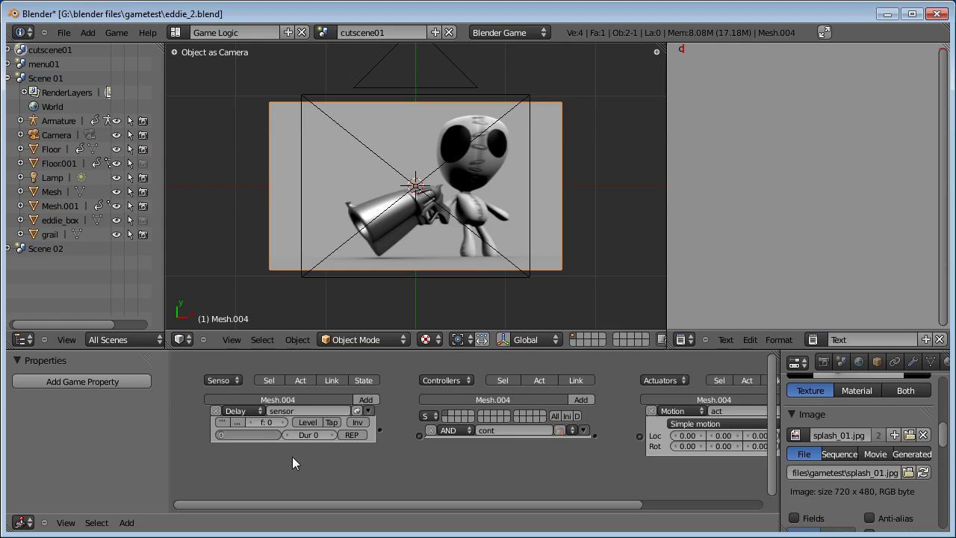
type("120")
key("Return")
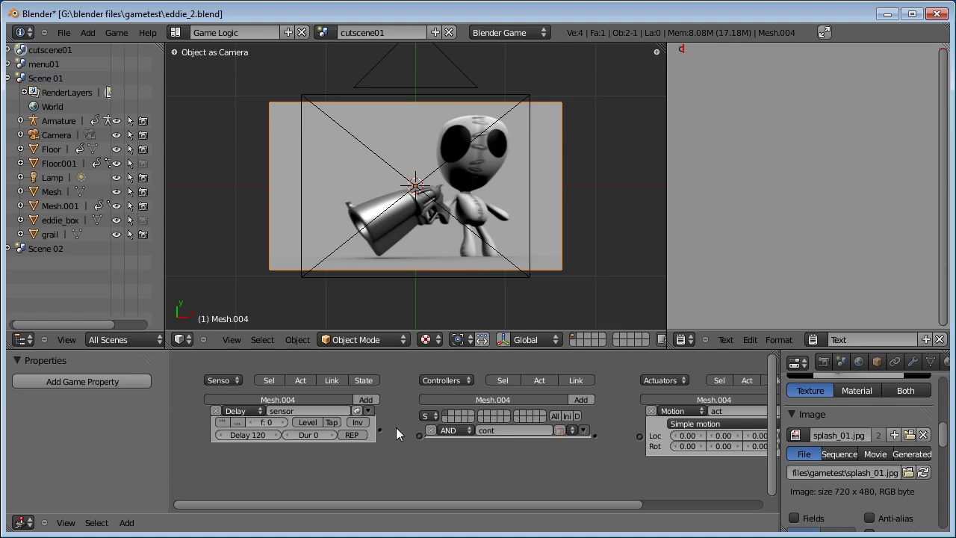
Step: Link the Delay sensor through the AND controller to the actuator and change the actuator's type to Scene
scroll(531, 471, "right", 4, "ctrl")
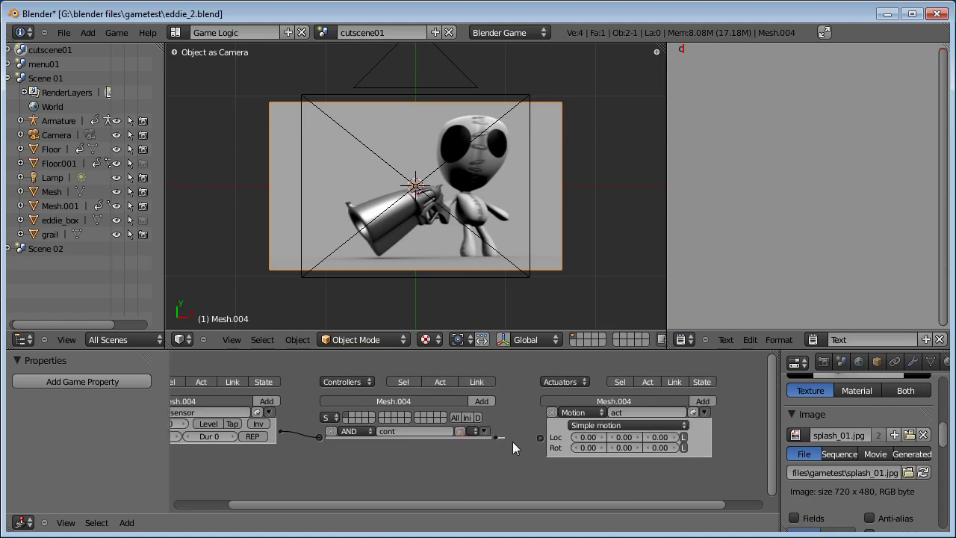
left_click_drag(512, 441, 540, 438)
left_click(581, 410)
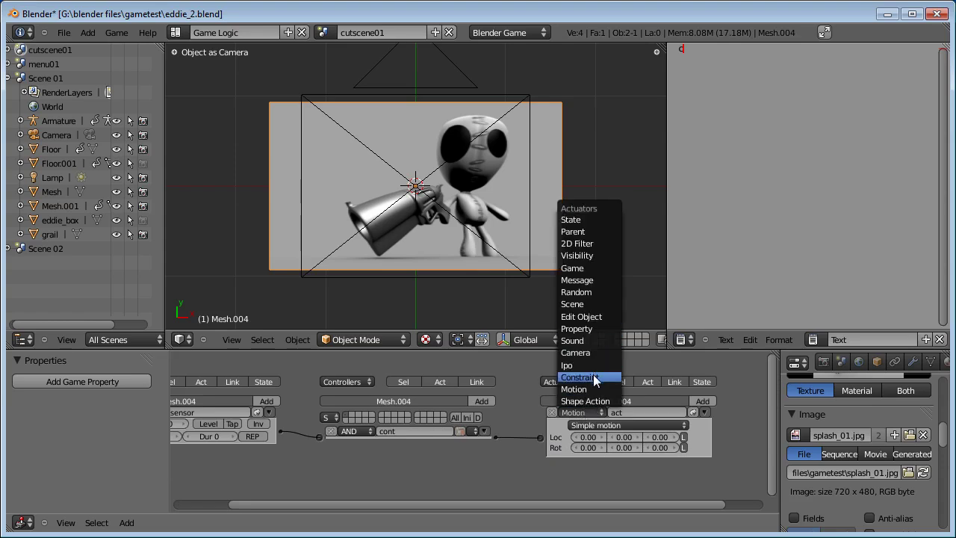
left_click(590, 304)
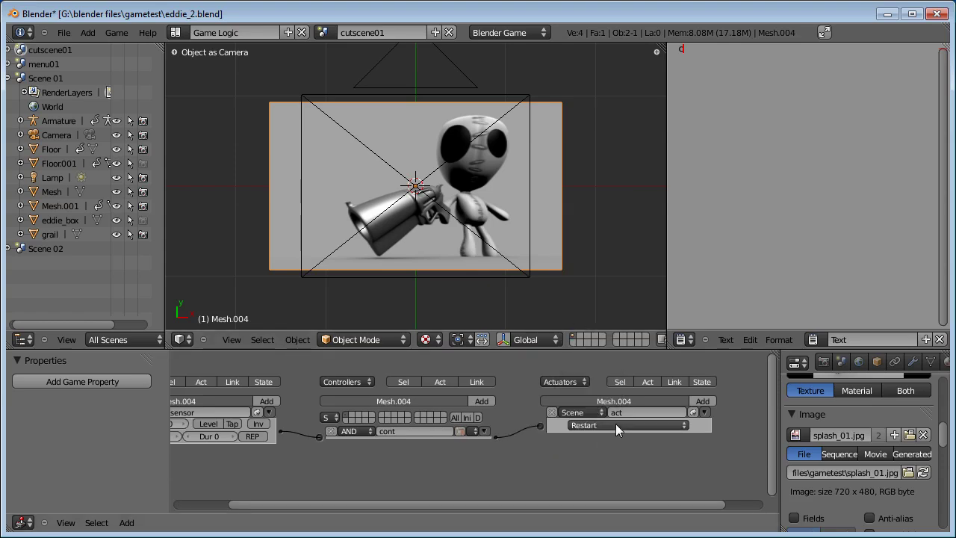
Step: Set the Scene actuator's mode to Set Scene with Scene 02 as the target scene
left_click(614, 425)
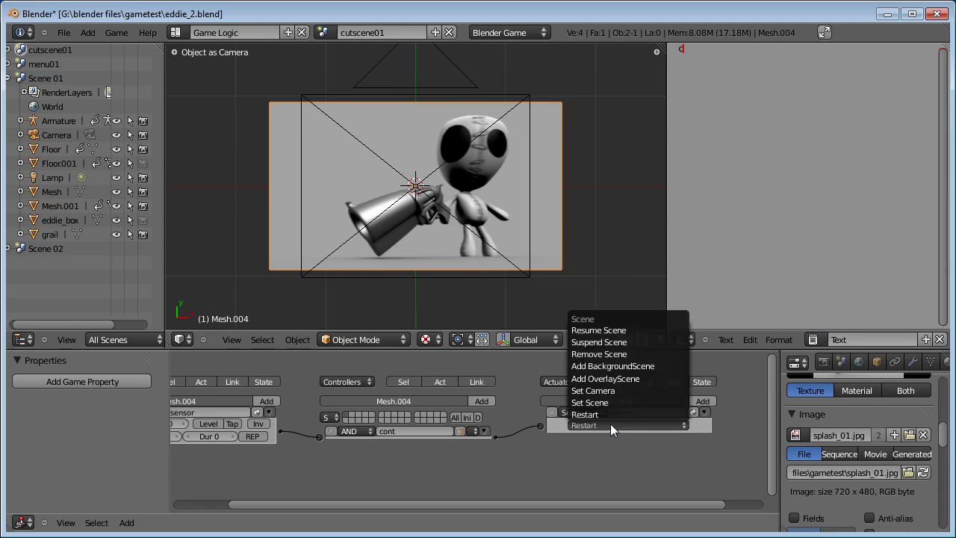
left_click(610, 423)
left_click(580, 412)
left_click(586, 423)
left_click(603, 403)
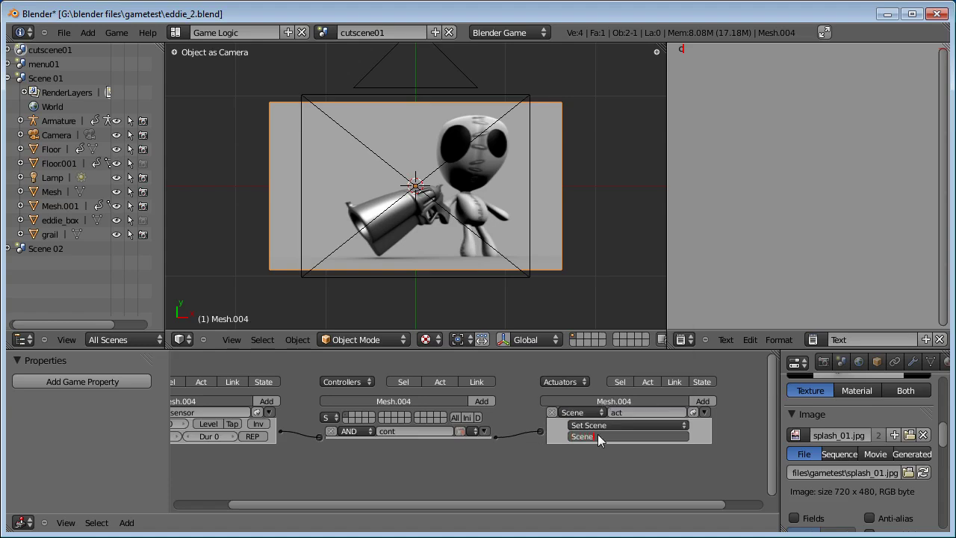
left_click(598, 434)
type("Scene 02")
key("Return")
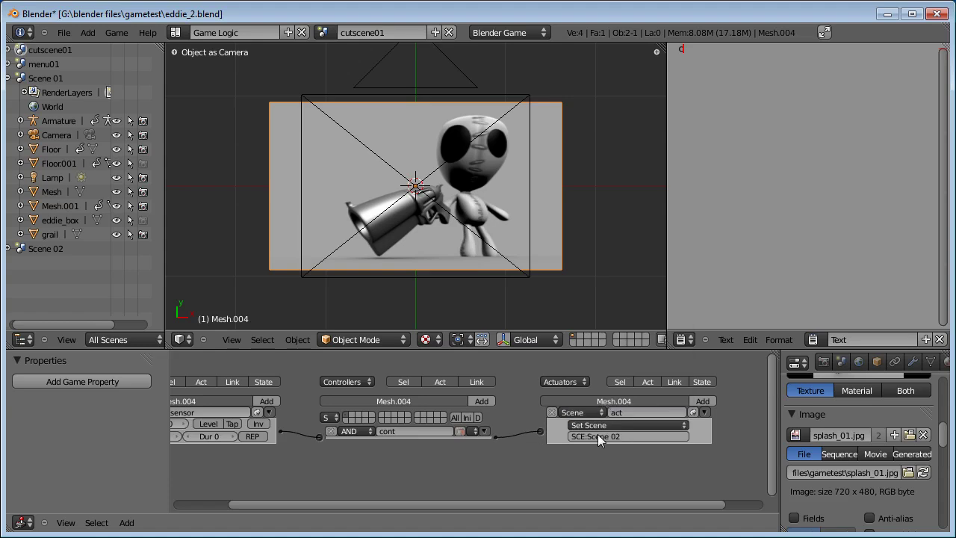
middle_click_drag(490, 478, 540, 472)
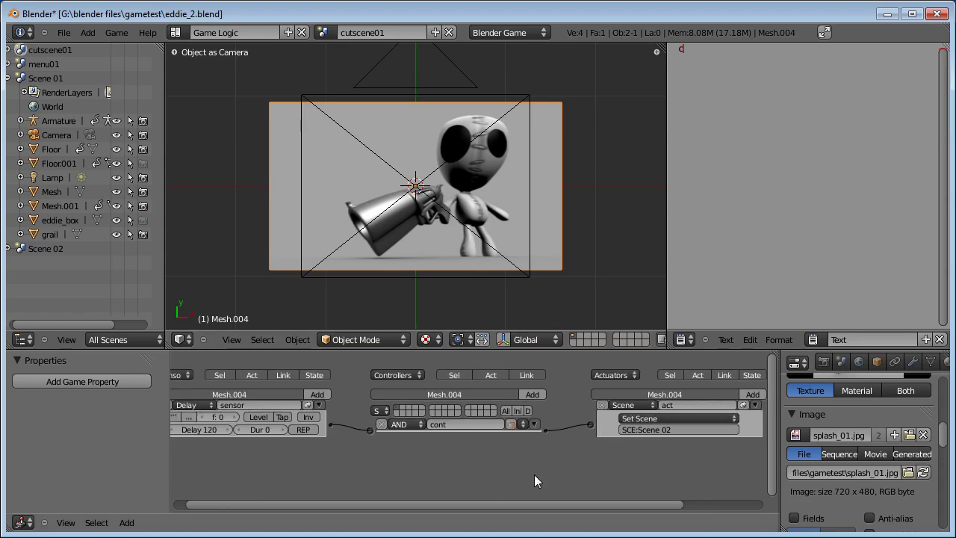
Step: Make Scene 01 the active scene
left_click(175, 32)
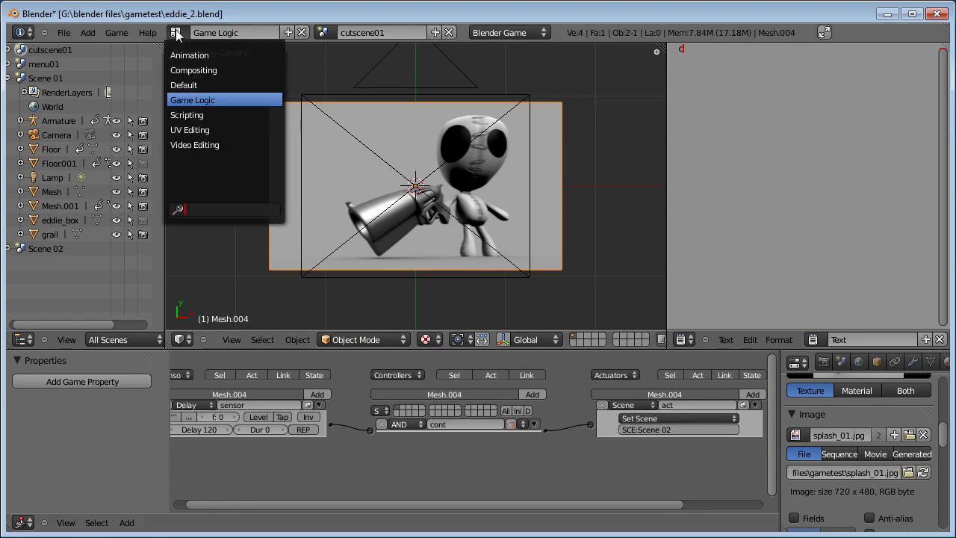
left_click(324, 33)
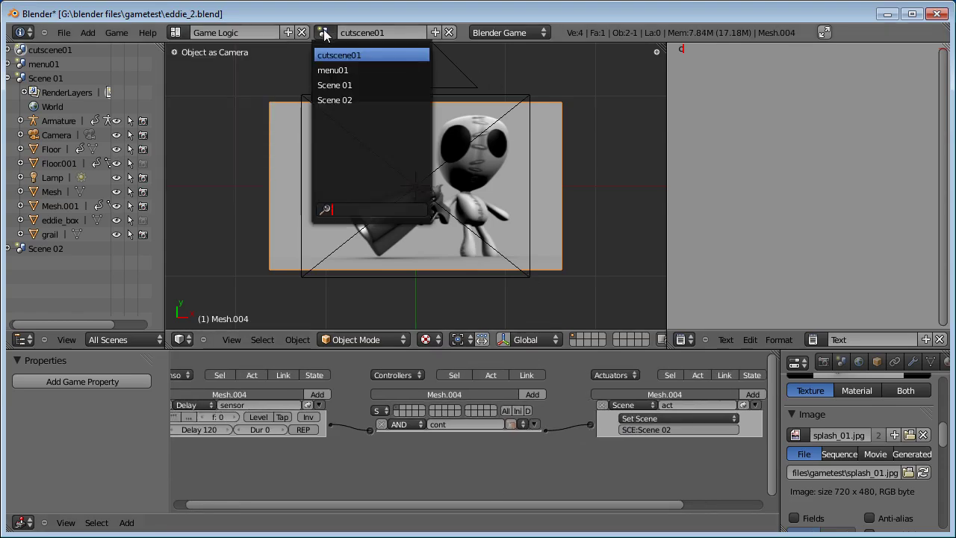
left_click(353, 84)
Step: Select the grail and set its Set Scene actuator's target scene to cutscene01
scroll(503, 225, "down", 3)
middle_click_drag(503, 225, 387, 257)
scroll(387, 257, "down", 3)
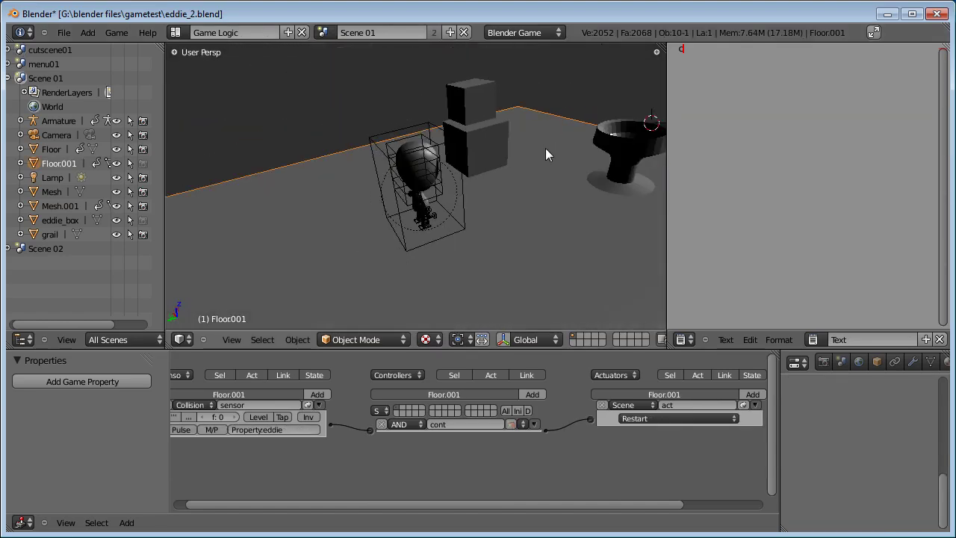
middle_click_drag(546, 148, 532, 209)
right_click(533, 193)
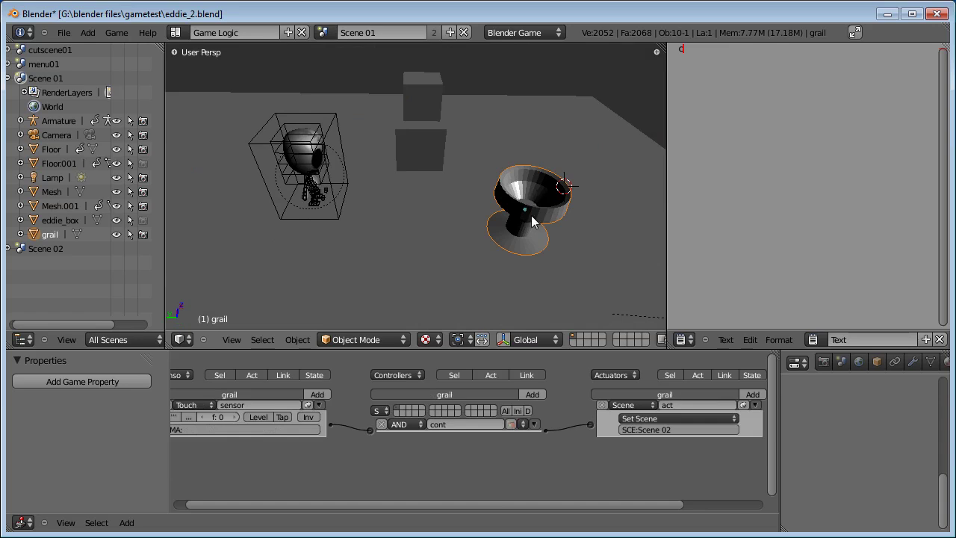
mouse_move(509, 451)
middle_mouse_down()
mouse_move(529, 449)
mouse_move(517, 450)
middle_mouse_up()
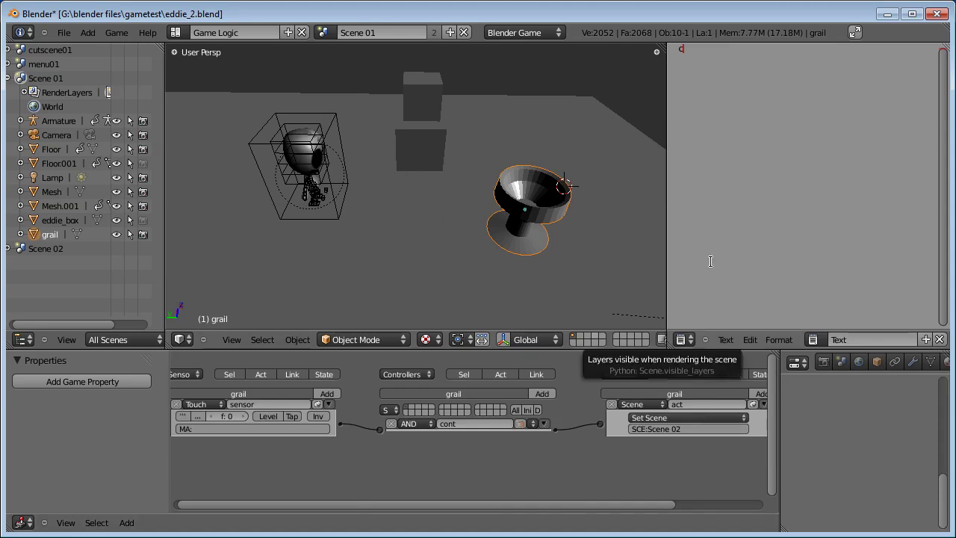
left_click(682, 428)
type("cu")
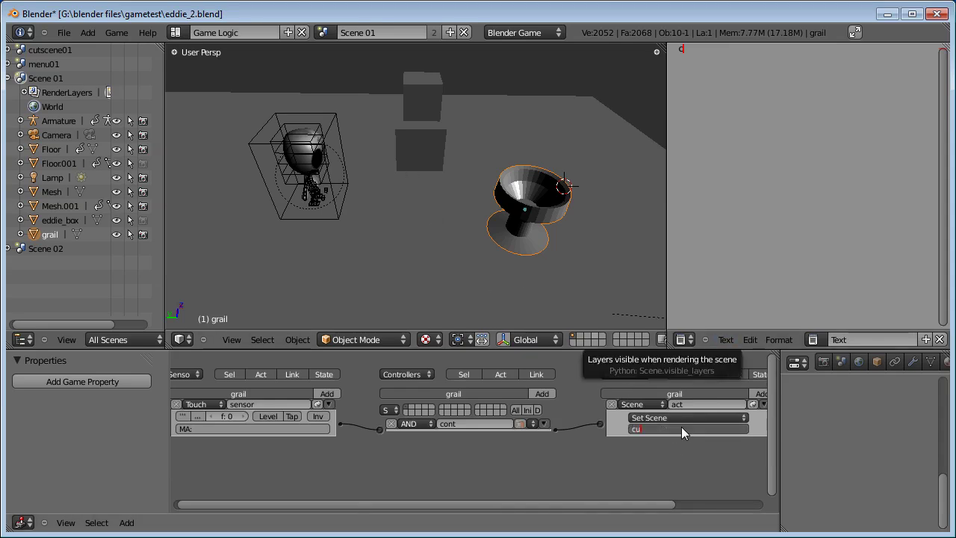
type("tscene01")
key("Return")
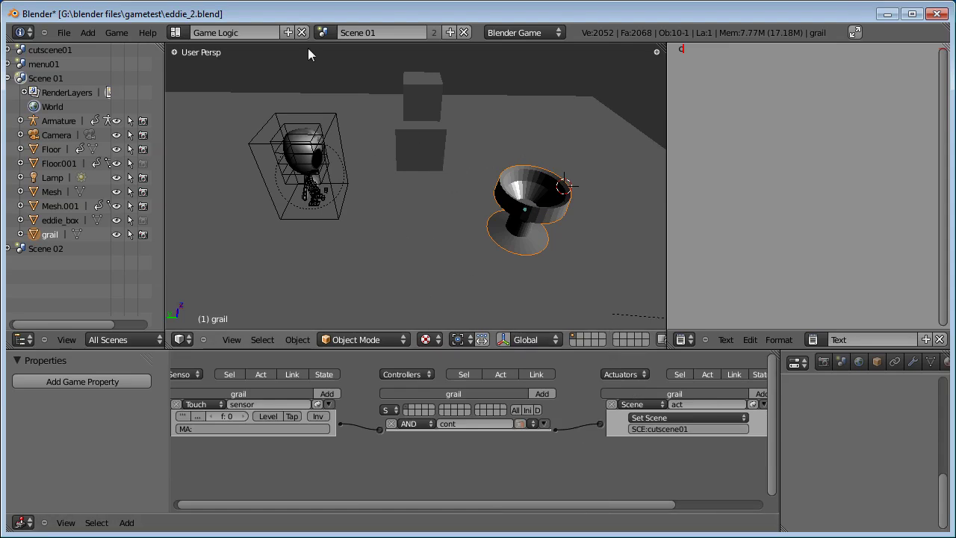
Step: Switch to the menu01 scene in camera view with Textured viewport shading
left_click(323, 32)
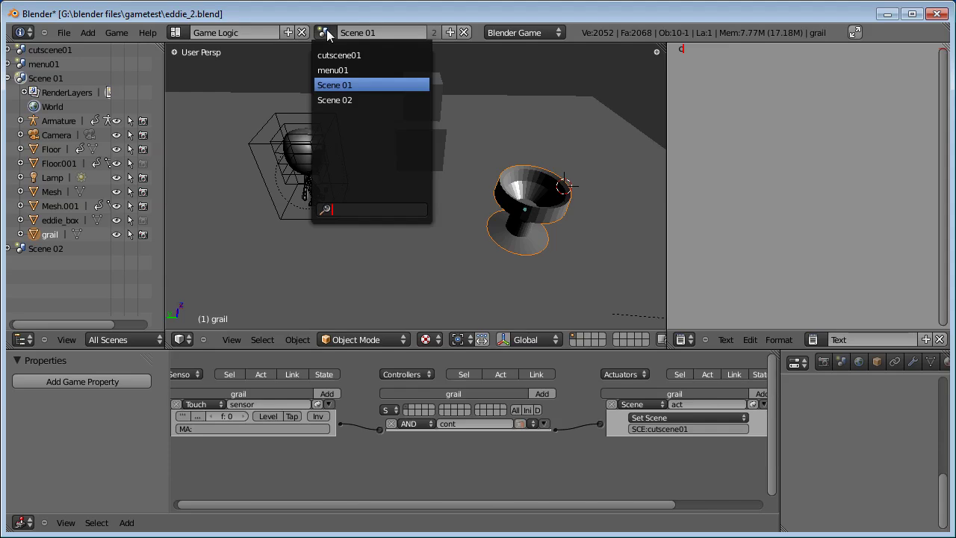
left_click(363, 70)
key("KP_0")
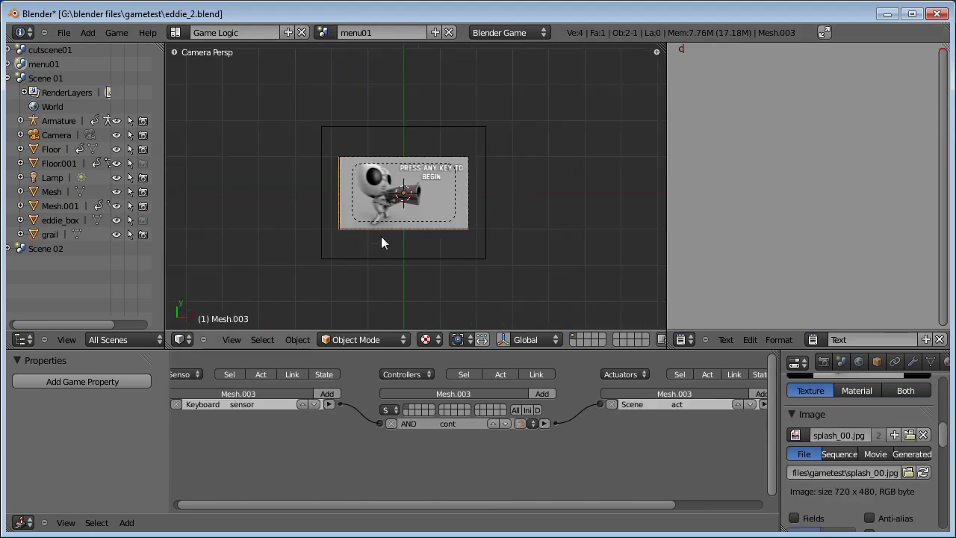
left_click(425, 339)
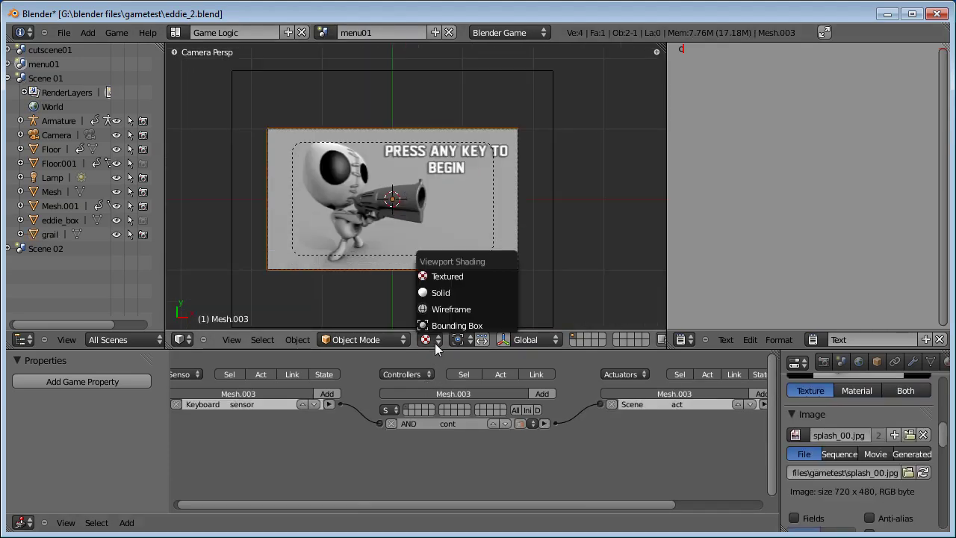
left_click(446, 274)
Step: Switch back to Scene 01 and set its viewport shading to Textured
left_click(324, 33)
left_click(351, 81)
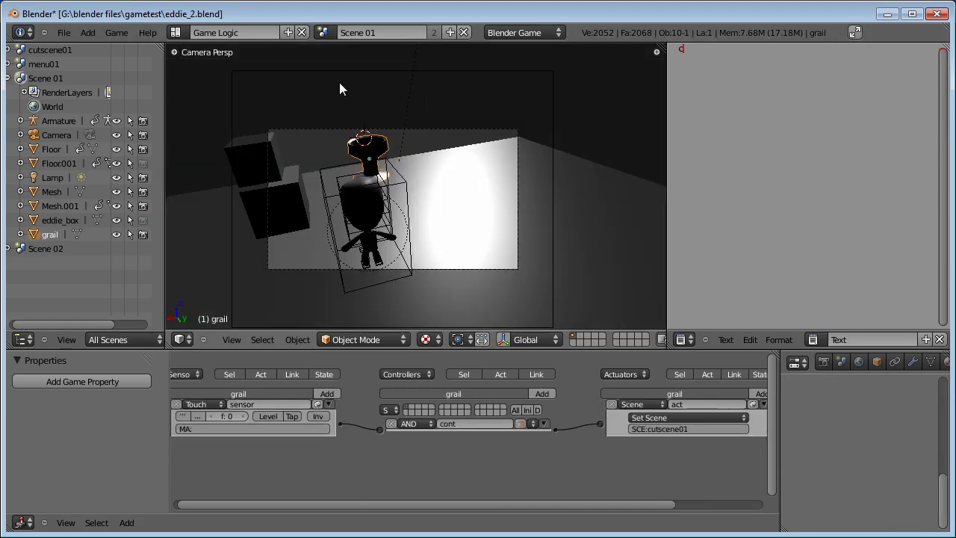
left_click(427, 339)
left_click(439, 278)
left_click(427, 338)
mouse_move(426, 194)
middle_mouse_down()
mouse_move(469, 207)
mouse_move(317, 237)
mouse_move(301, 257)
mouse_move(336, 49)
middle_mouse_up()
Step: Activate the menu01 scene, look through its camera, and maximize the 3D view with the camera frame fitted
left_click(323, 32)
left_click(343, 71)
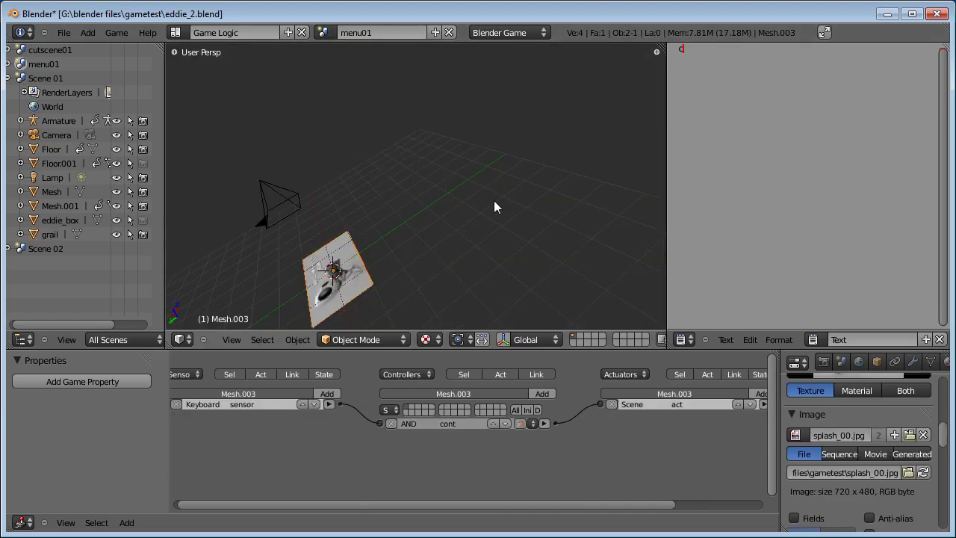
key("KP_0")
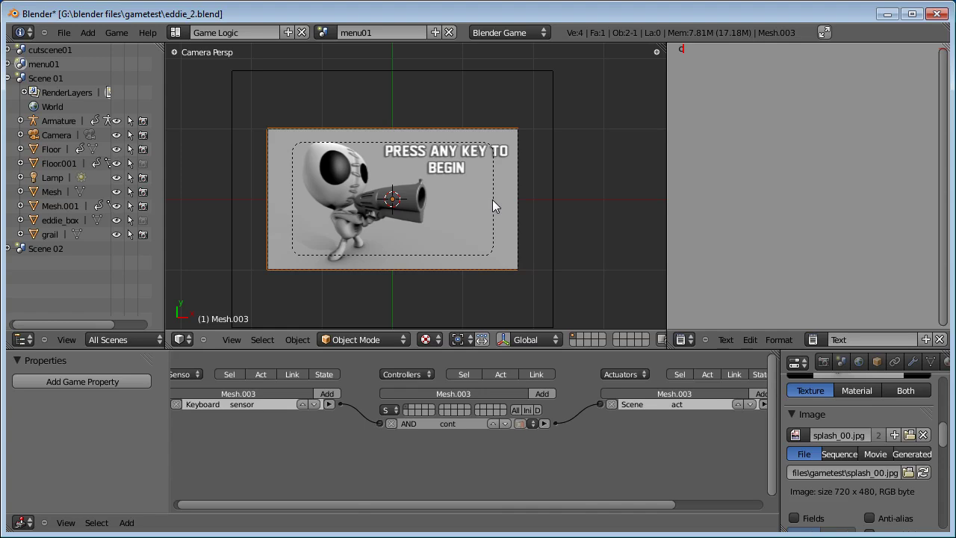
key("ctrl+Up")
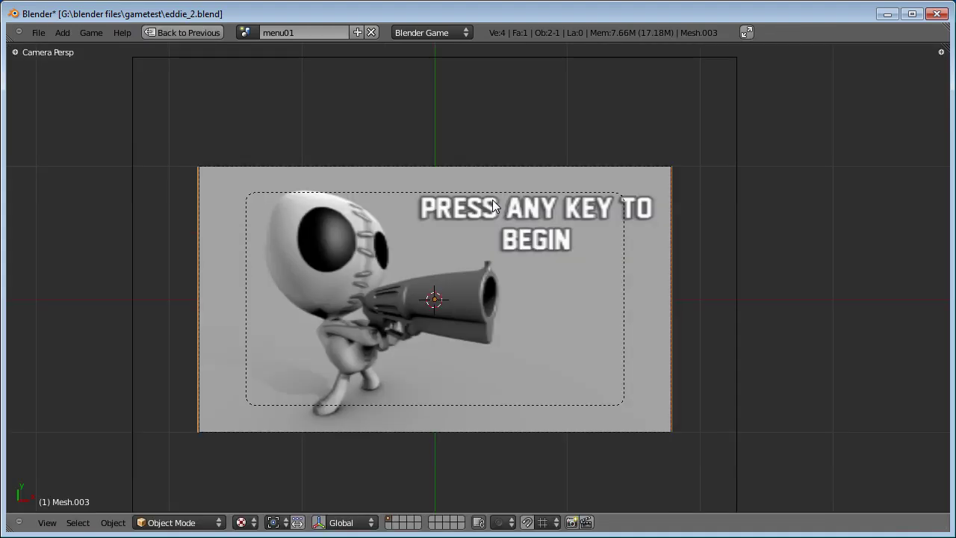
key("Home")
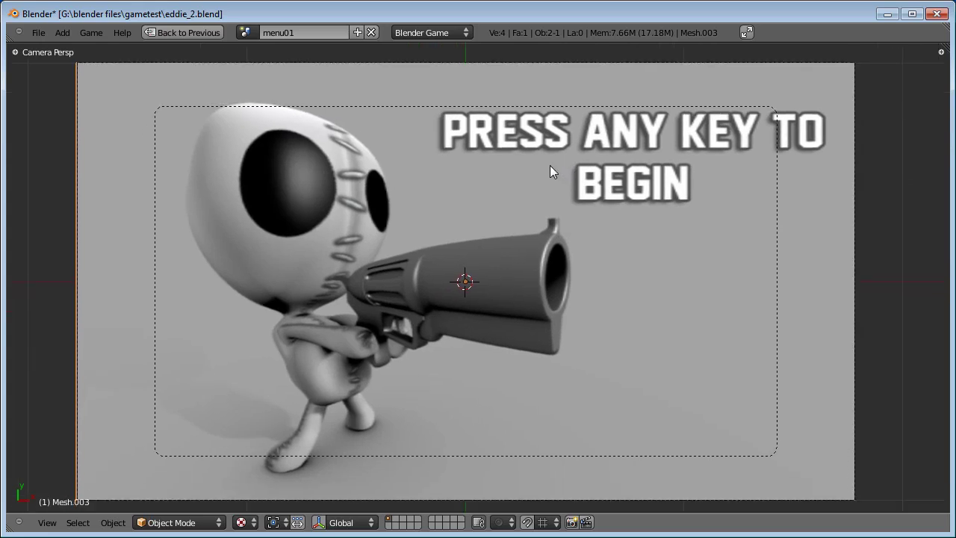
Step: Playtest the game from menu01, walking the character to the grail to test the cutscene and the switch to Scene 02
key("p")
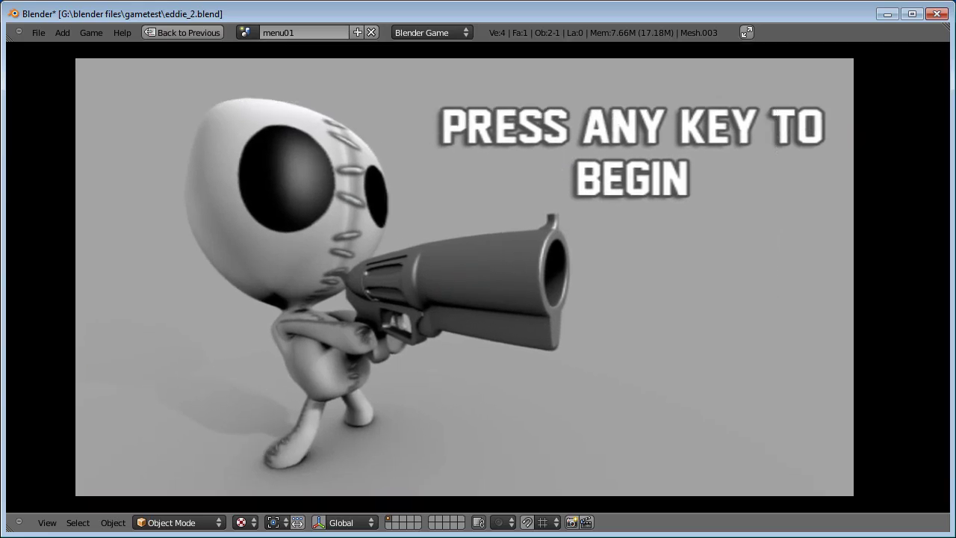
key("space")
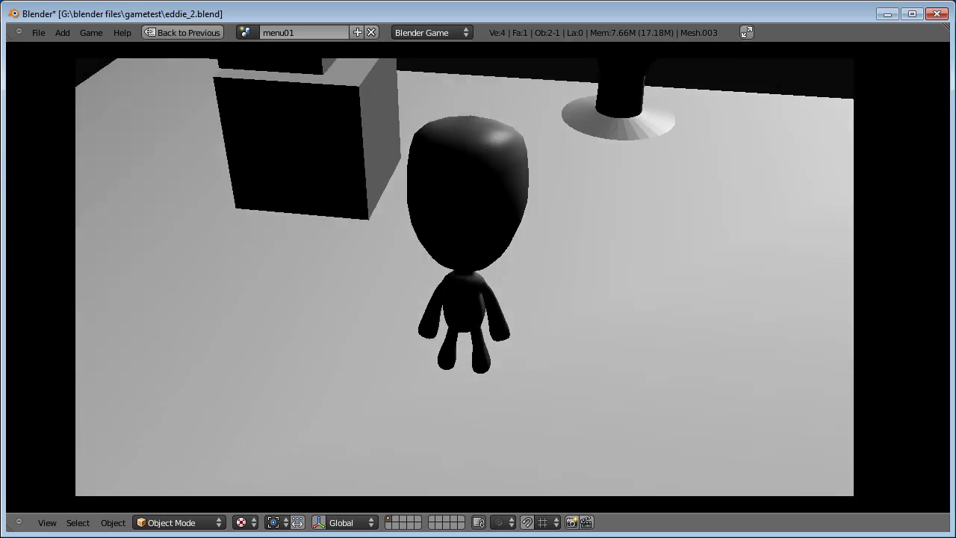
key("s")
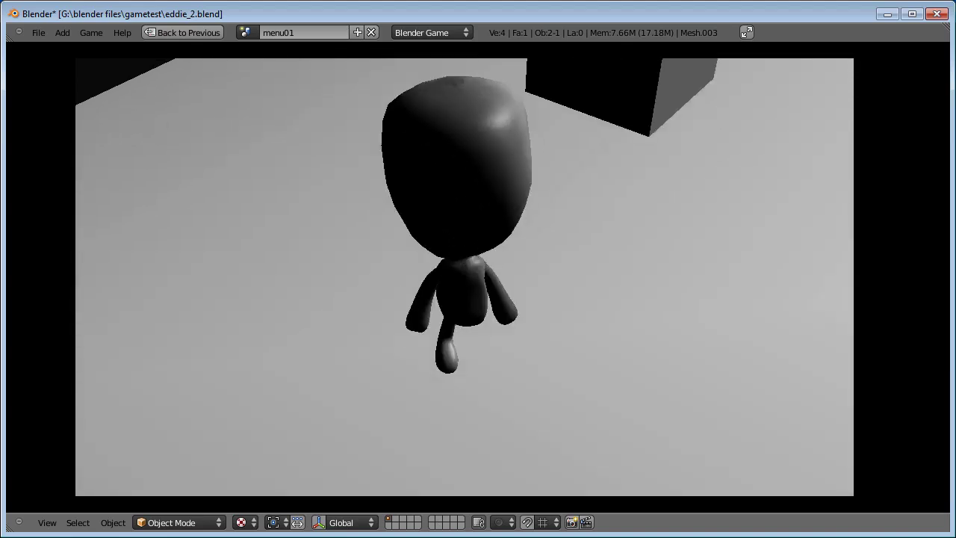
key("w")
key("s")
key("w")
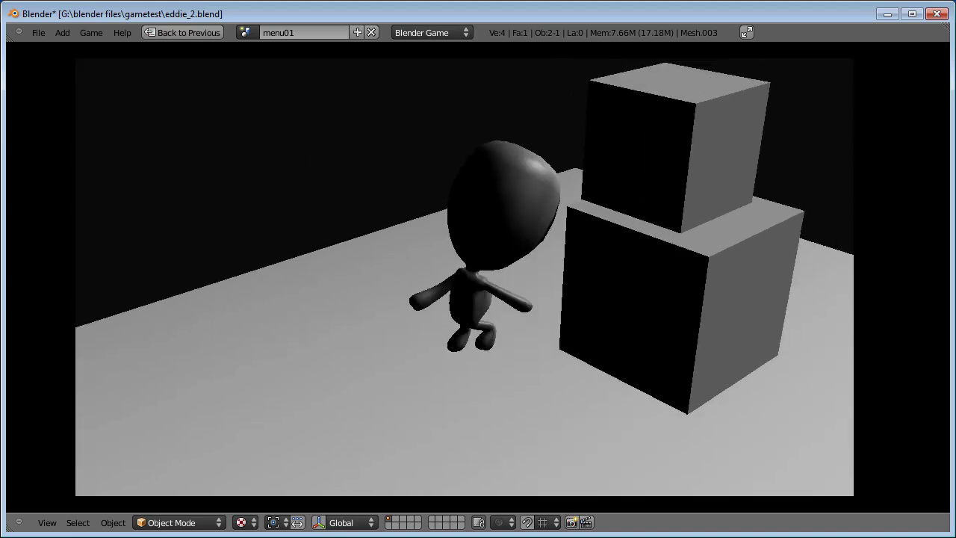
key("s")
key("w")
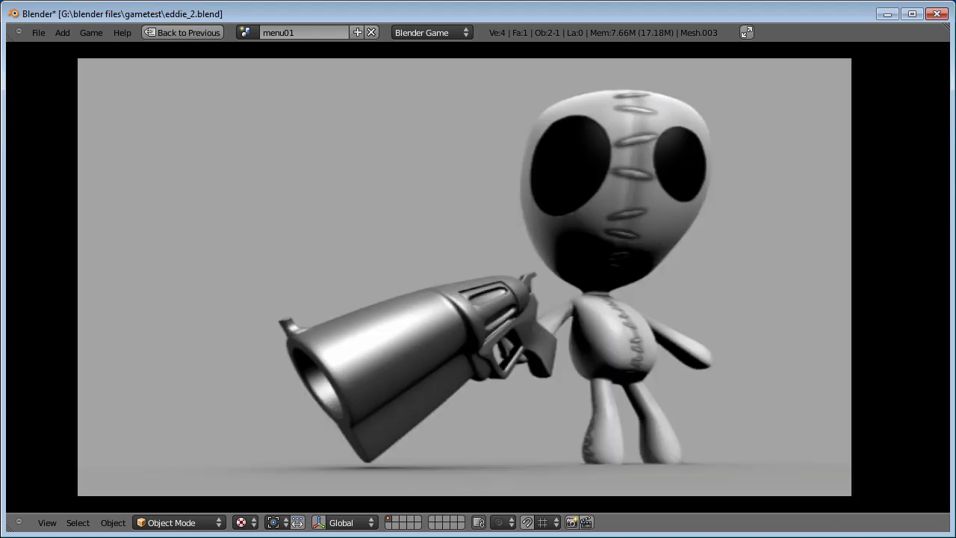
key("Return")
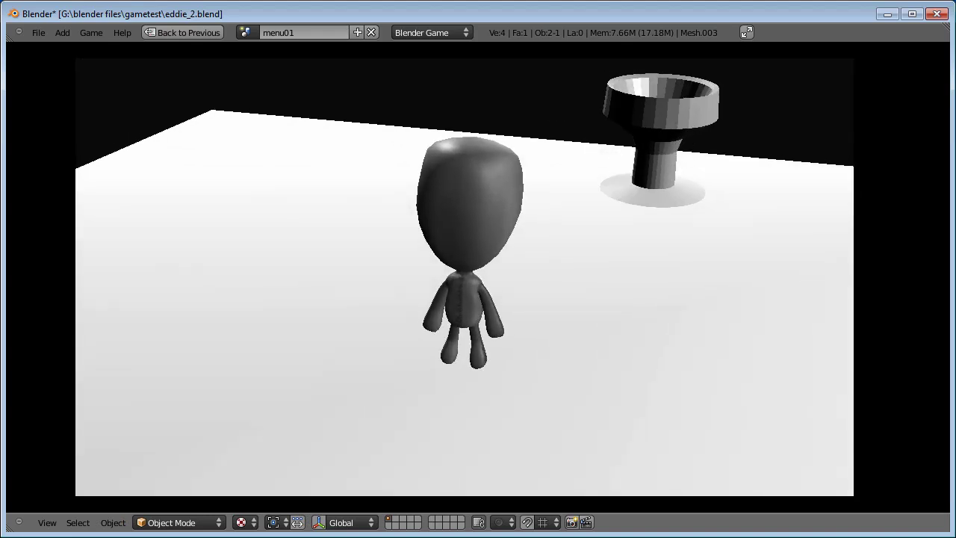
key("s")
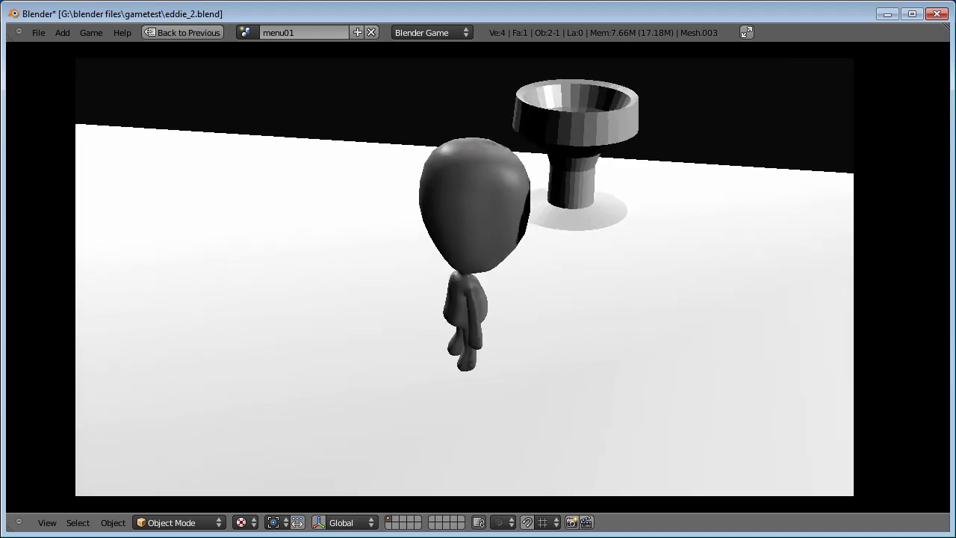
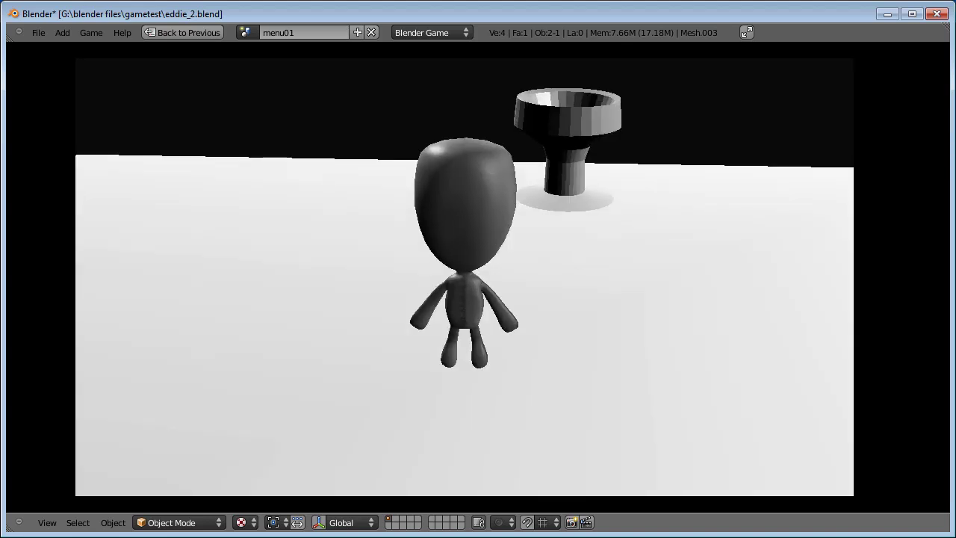
key("Escape")
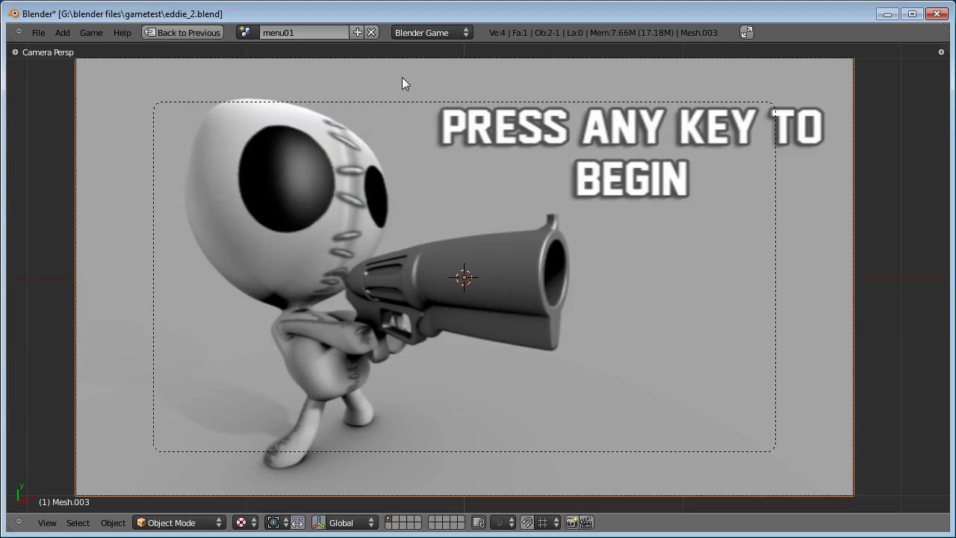
Step: Activate Scene 02 and view the character and the grail from an angled perspective
left_click(245, 32)
left_click(272, 100)
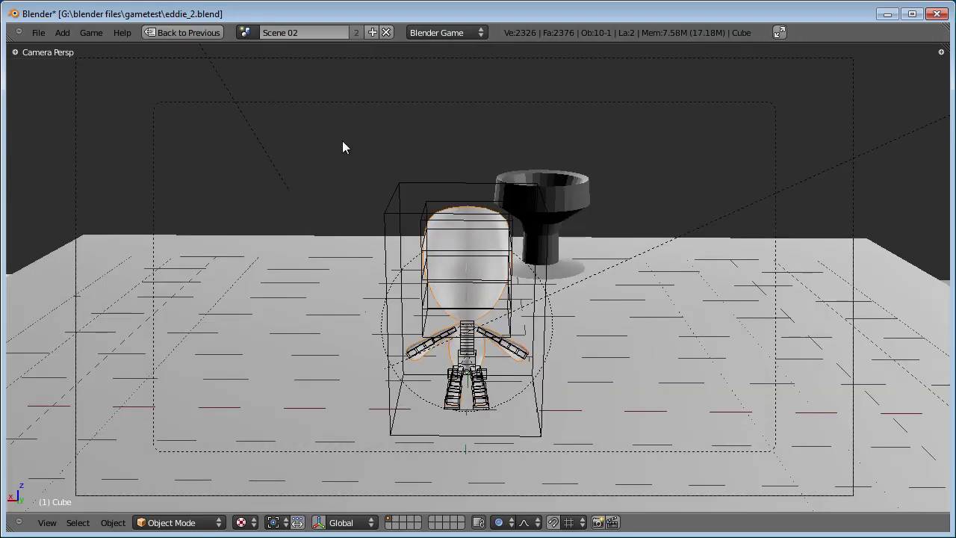
middle_click_drag(342, 145, 597, 269)
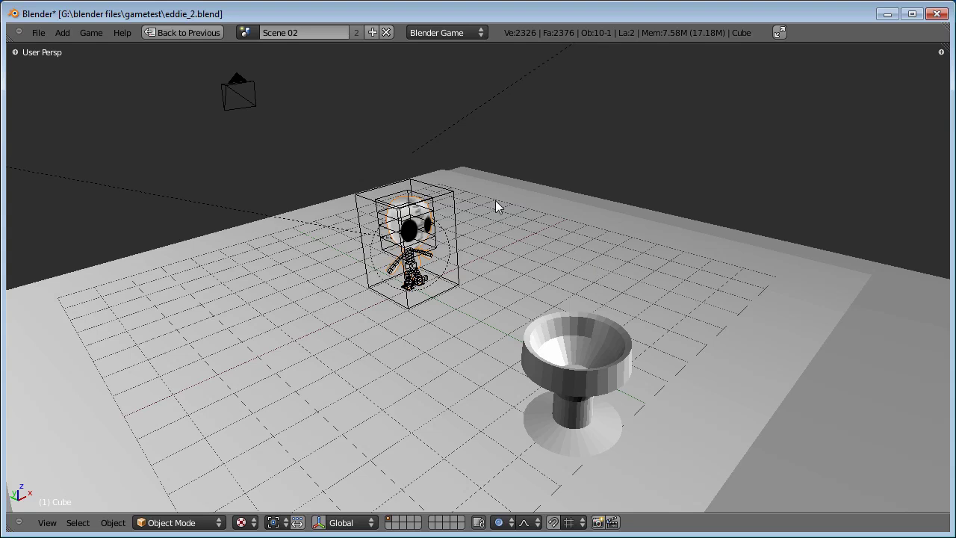
Step: Append the gun object from gun.blend in the gametest folder into Scene 02
left_click(41, 34)
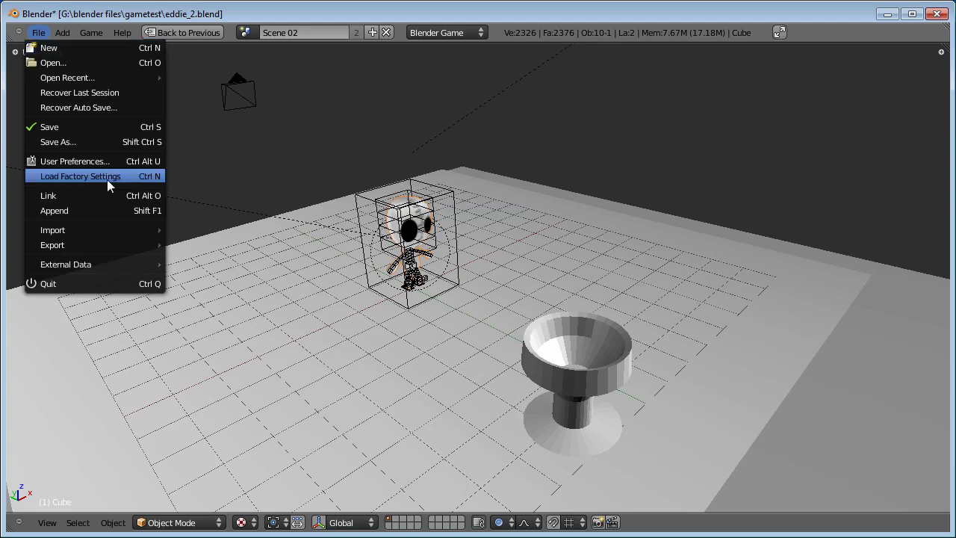
left_click(106, 211)
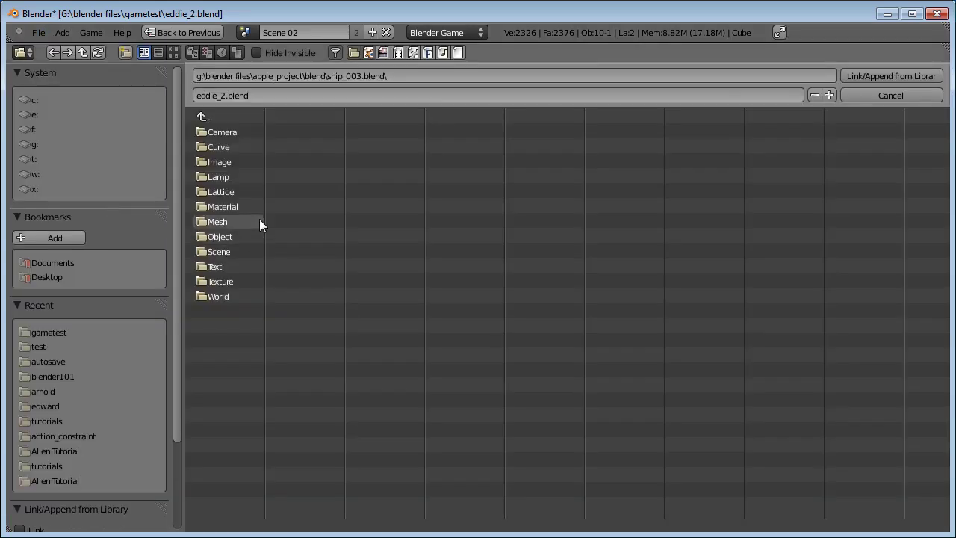
left_click(41, 146)
left_click(236, 150)
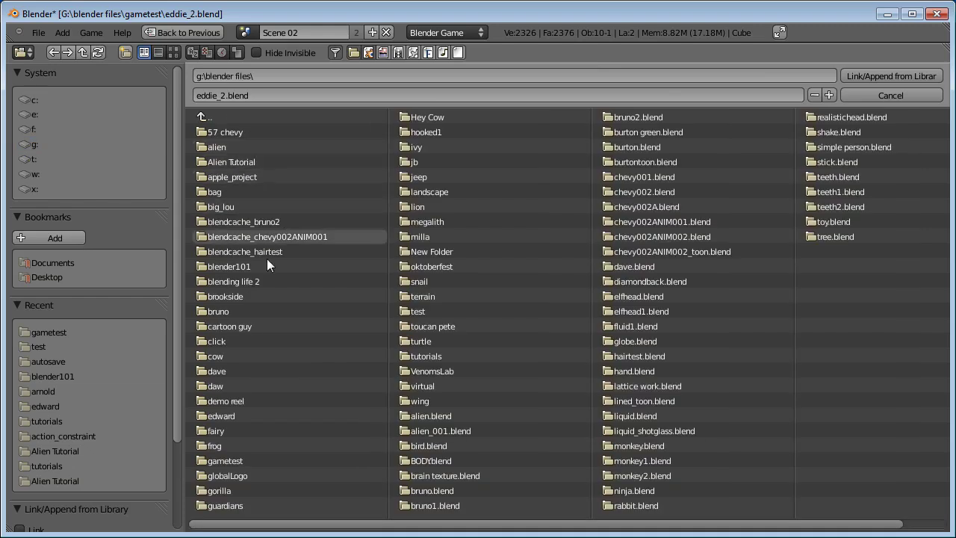
left_click(239, 461)
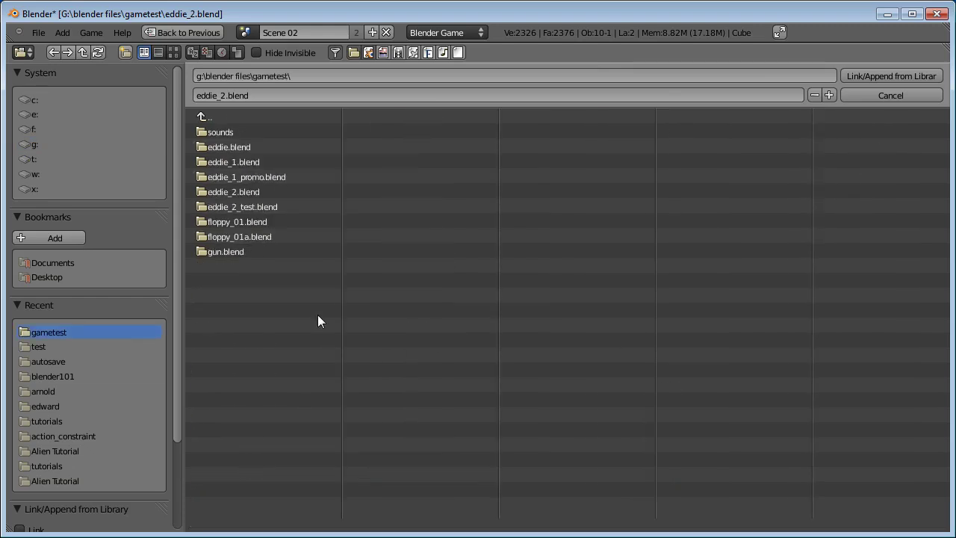
left_click(227, 251)
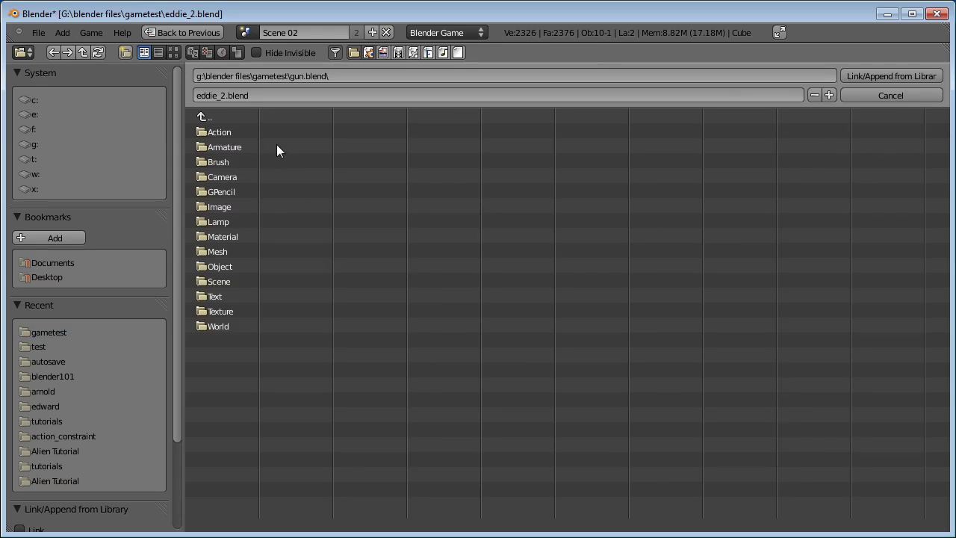
left_click(223, 266)
left_click(215, 133)
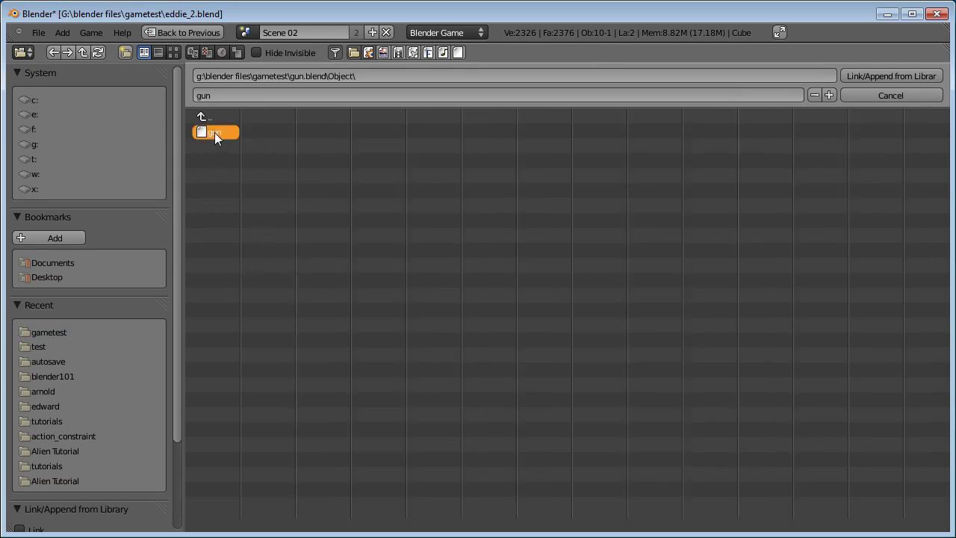
left_click(908, 79)
scroll(447, 283, "up", 5)
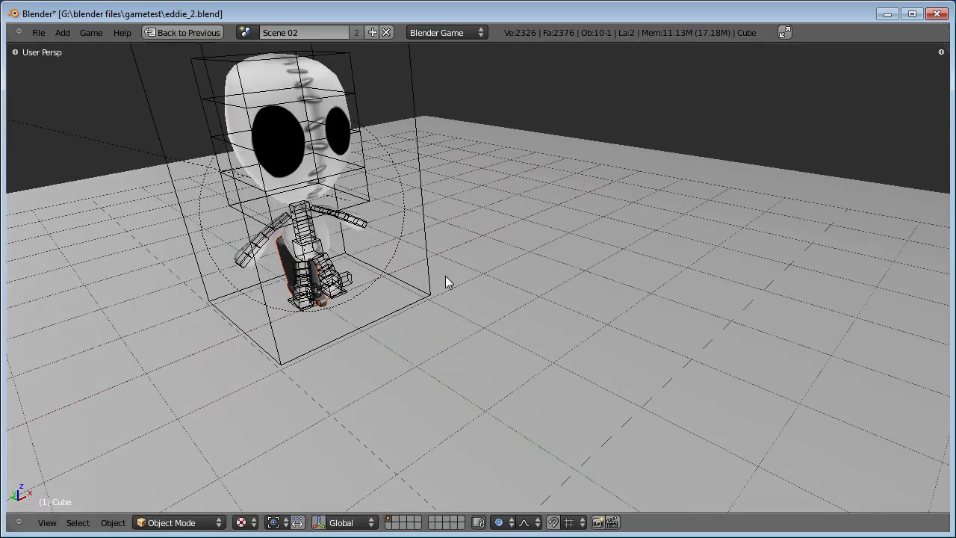
middle_click_drag(258, 268, 408, 300)
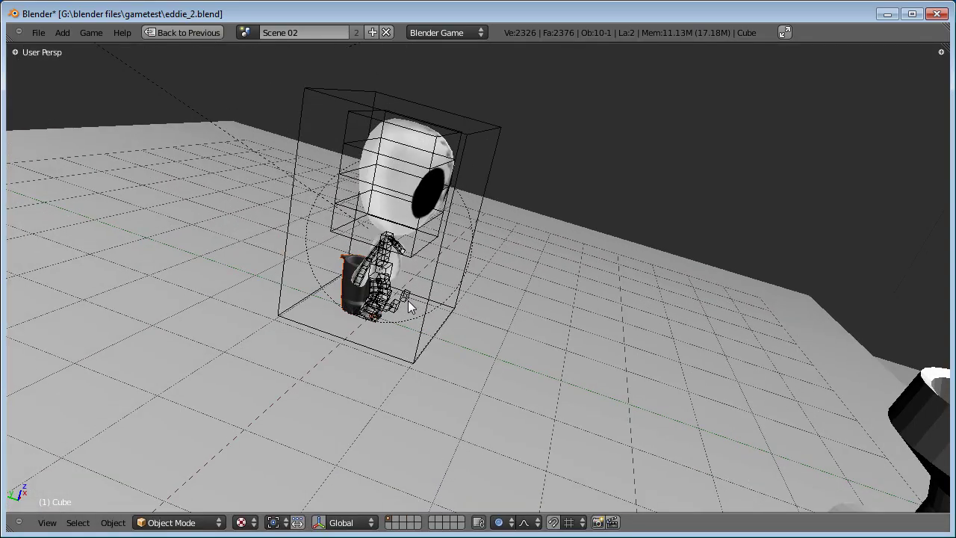
right_click(341, 292)
key("g")
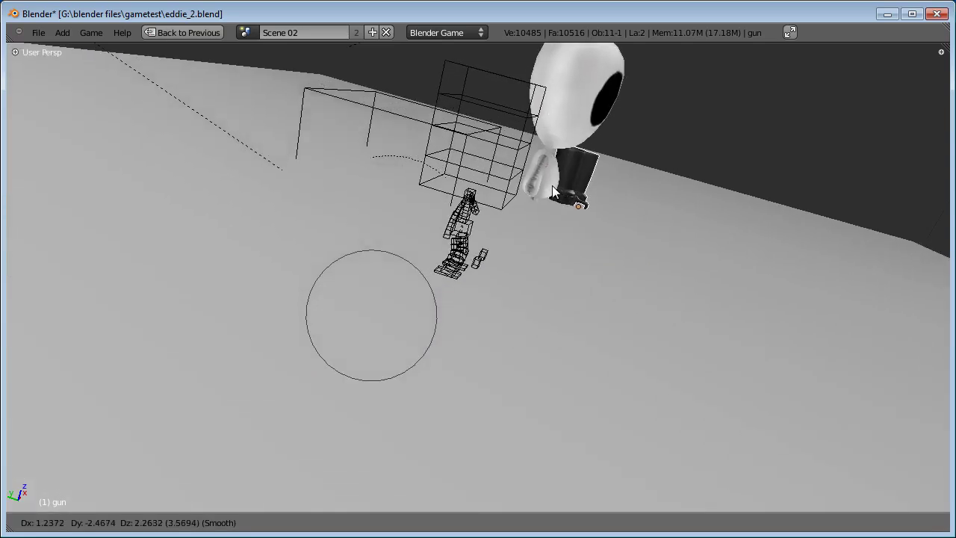
right_click(553, 186)
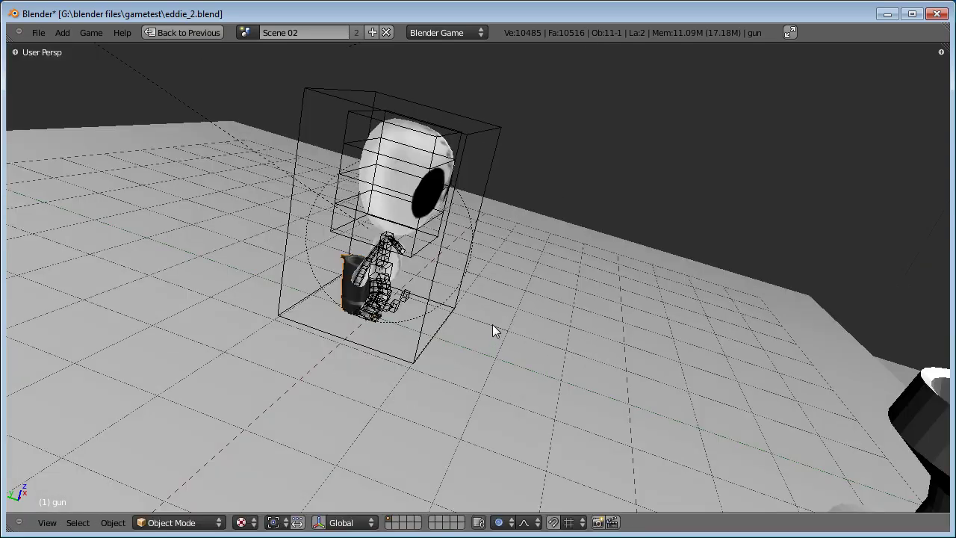
Step: Restore the full Game Logic layout, activate Scene 02 in it, and enlarge the 3D view's height
key("ctrl+Up")
scroll(461, 305, "up", 2)
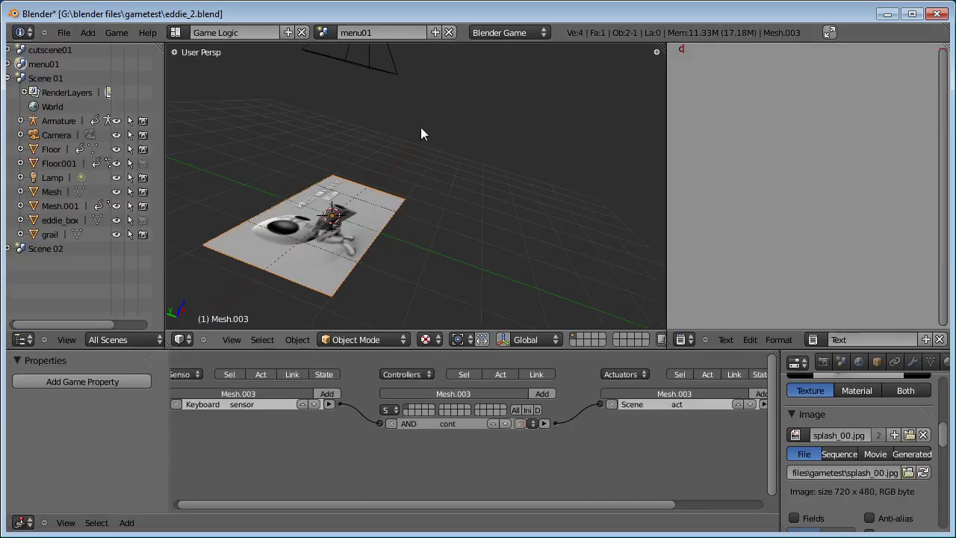
left_click(177, 32)
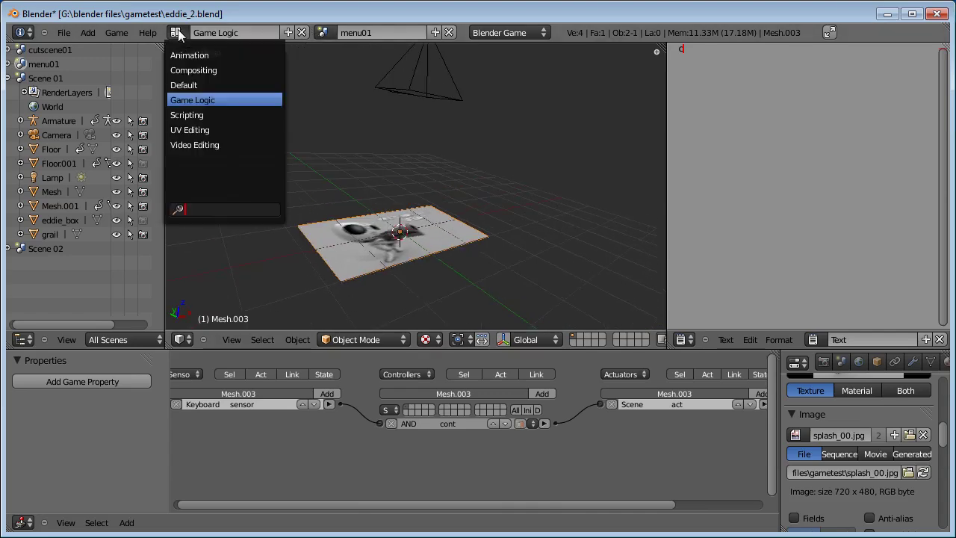
left_click(335, 33)
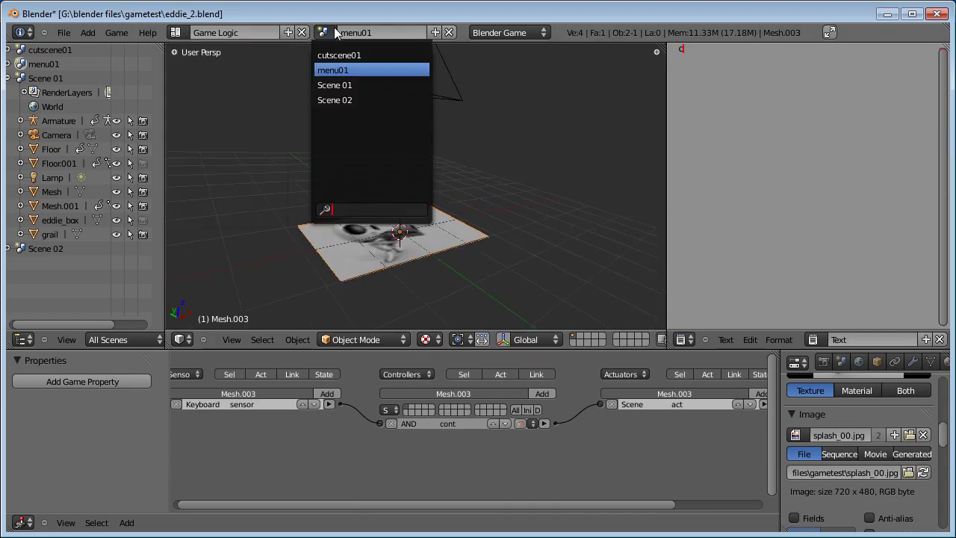
left_click(350, 99)
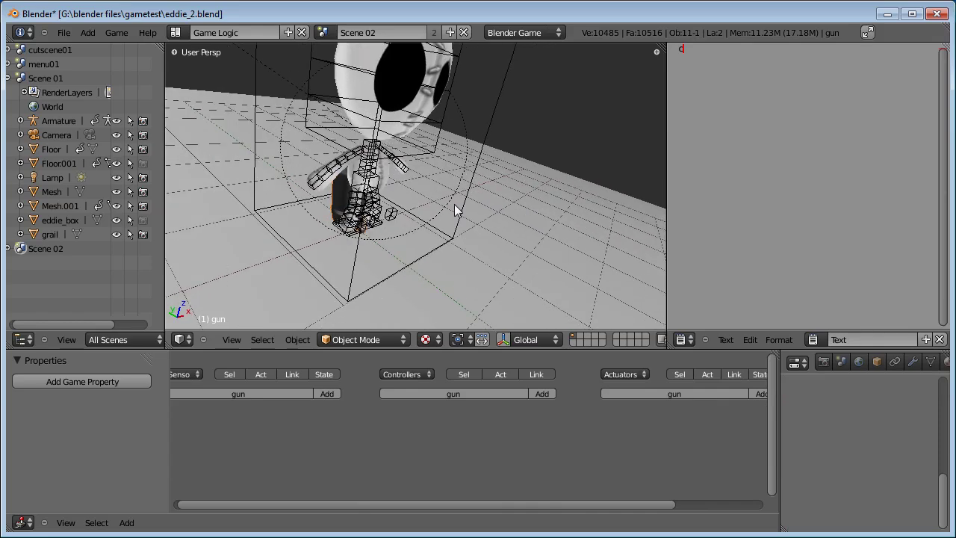
middle_click_drag(366, 213, 454, 227)
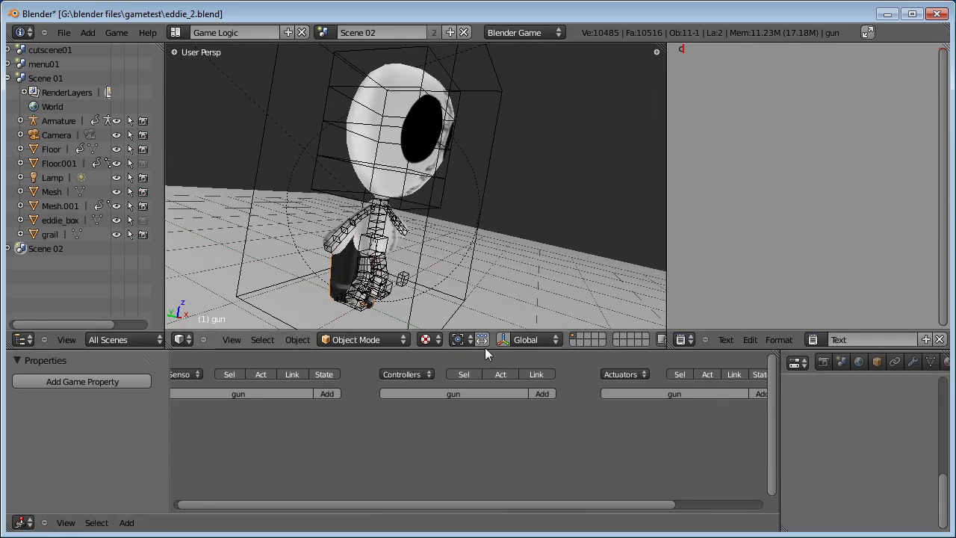
left_click_drag(493, 351, 496, 383)
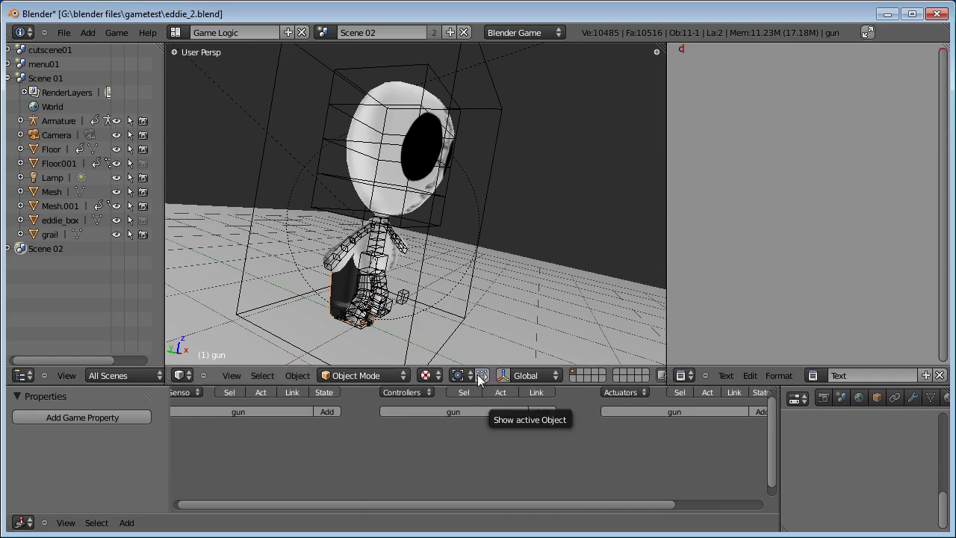
middle_click_drag(512, 167, 470, 194)
right_click(368, 262)
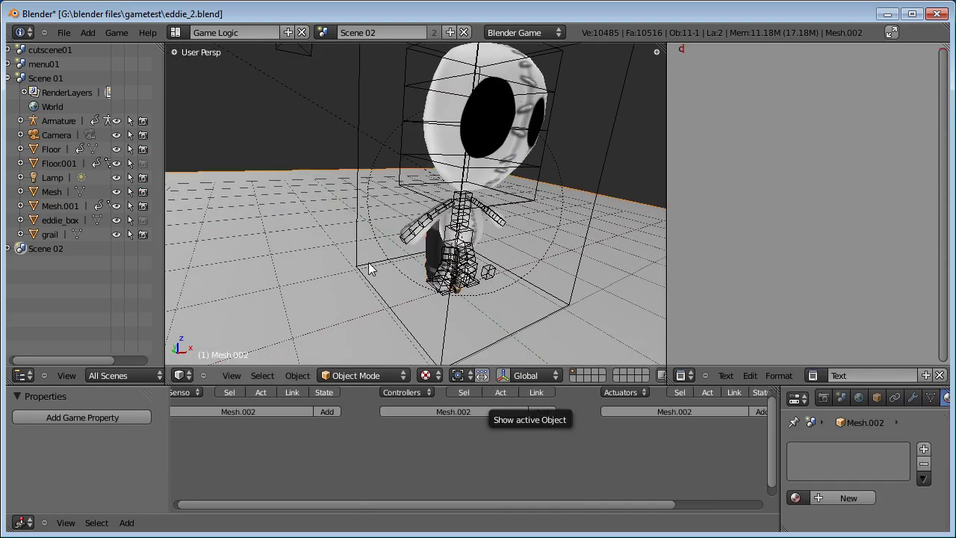
key("g")
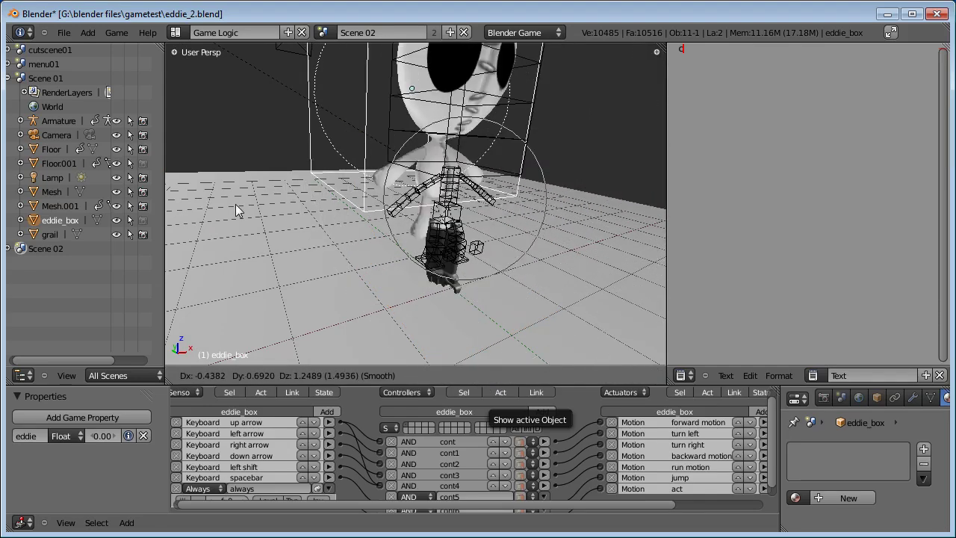
right_click(396, 251)
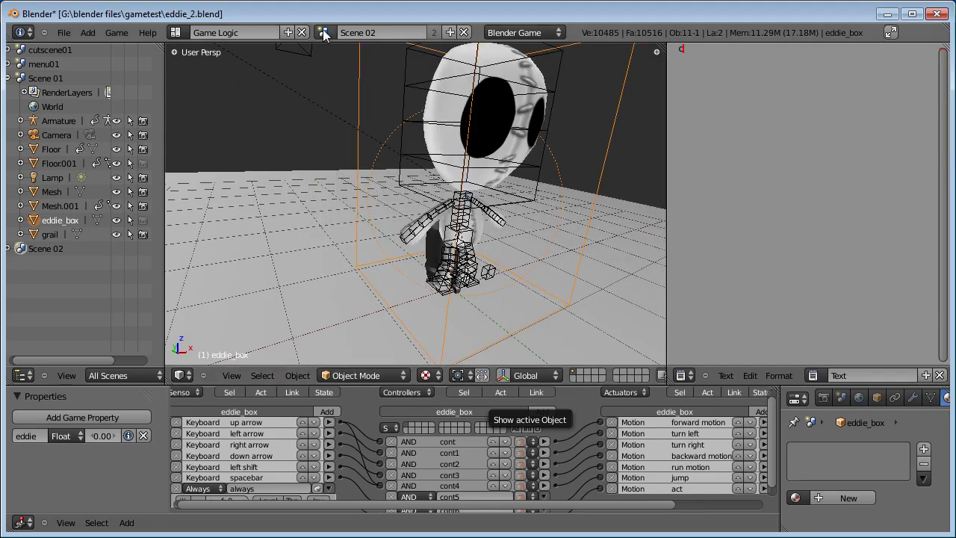
Step: Try moving eddie_box with the Blender Render engine active, and return to the Blender Game engine
left_click(518, 33)
left_click(515, 50)
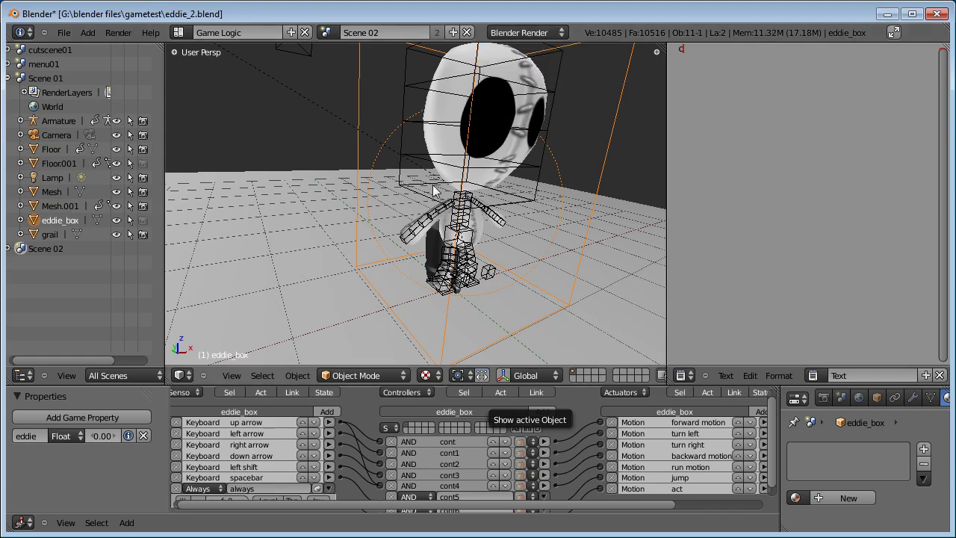
key("g")
right_click(497, 64)
left_click(512, 32)
left_click(514, 64)
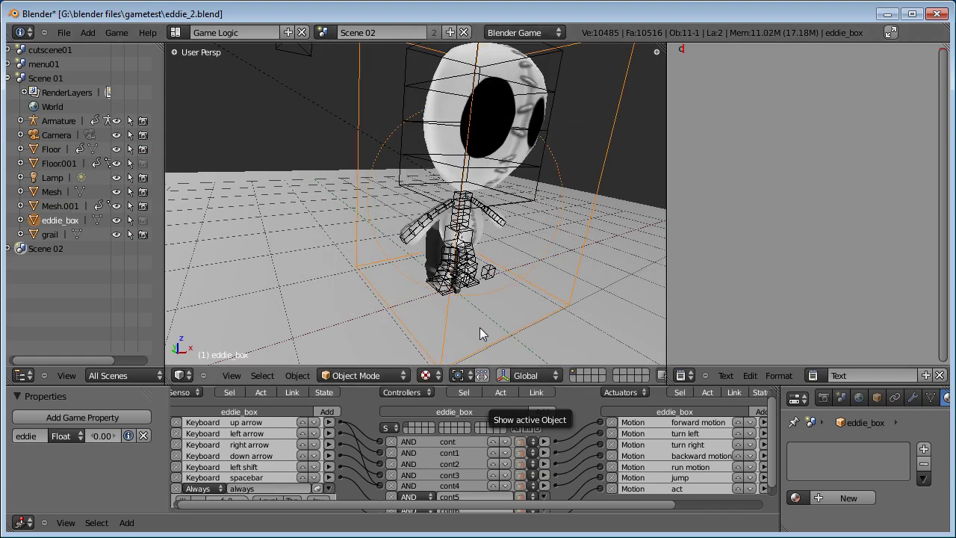
Step: Select the gun beside the character's legs and show Scene 02 in top orthographic view
right_click(434, 253)
right_click(426, 251)
right_click(427, 251)
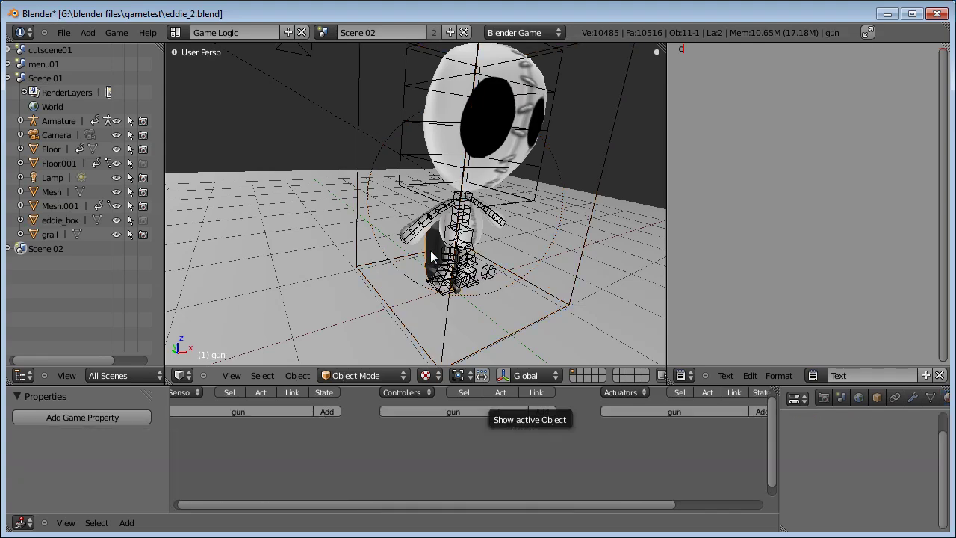
key("g")
left_click(508, 222)
middle_click_drag(508, 221, 487, 243)
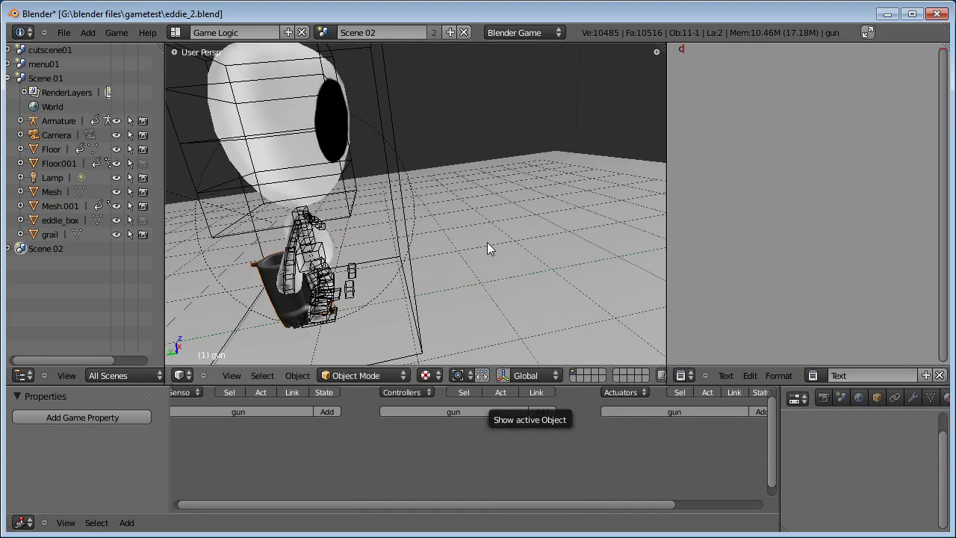
key("KP_5")
key("KP_5")
key("KP_7")
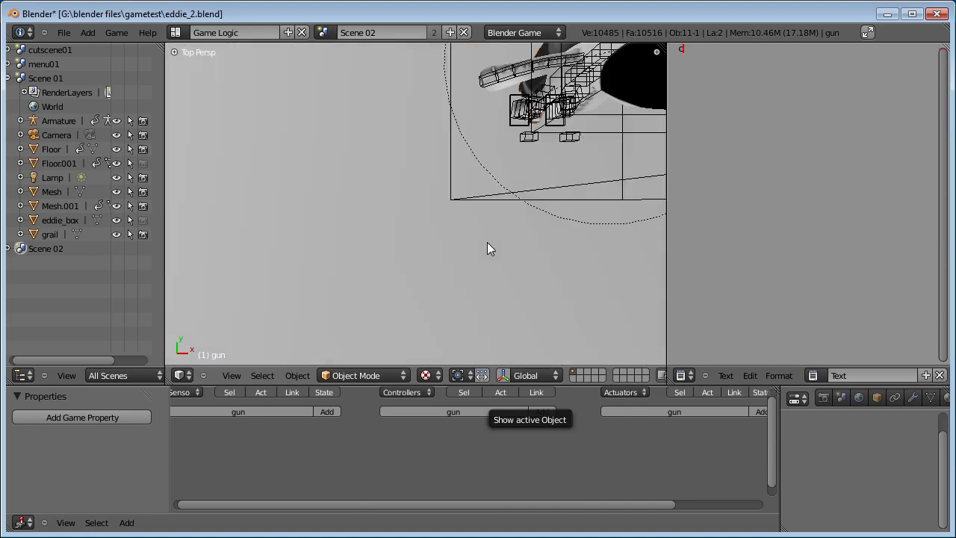
scroll(513, 193, "down", 5)
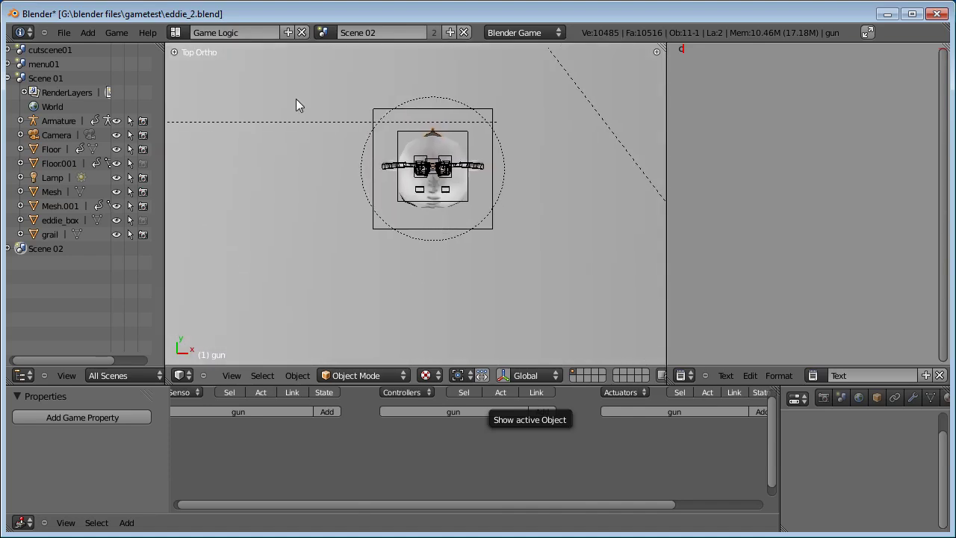
Step: Switch to the Default screen layout and activate Scene 02 in it
left_click(178, 33)
left_click(192, 88)
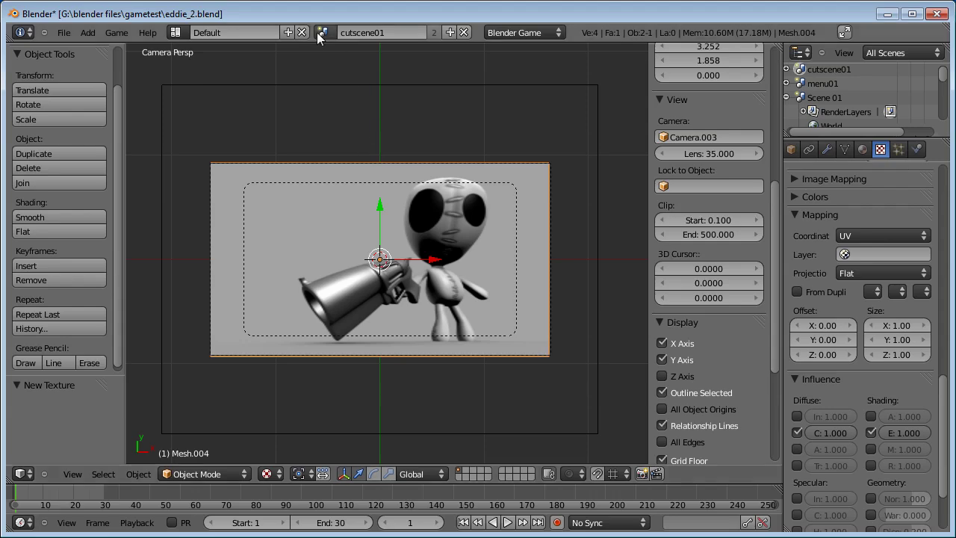
left_click(323, 32)
left_click(357, 100)
Step: From the top orthographic view, move the gun out to the open floor on the character's positive X side
key("KP_7")
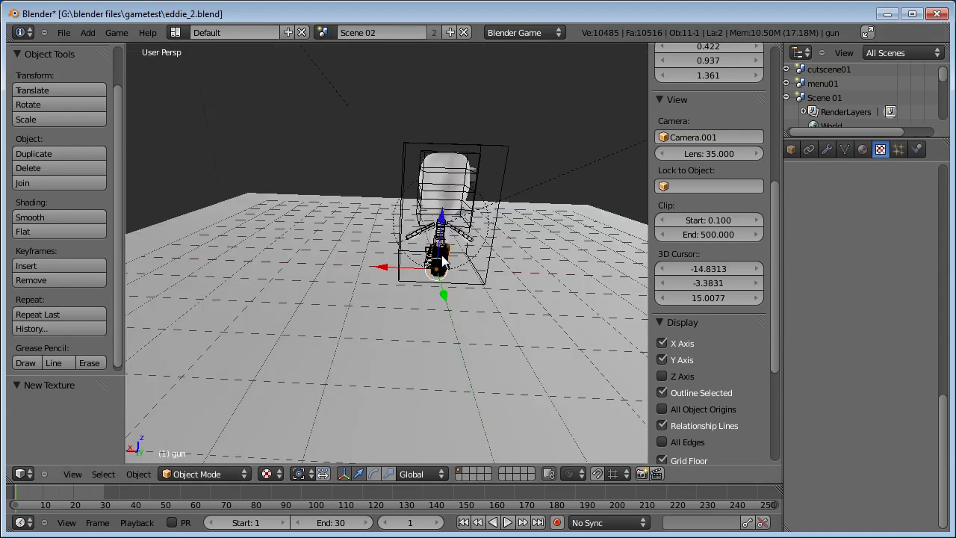
key("g")
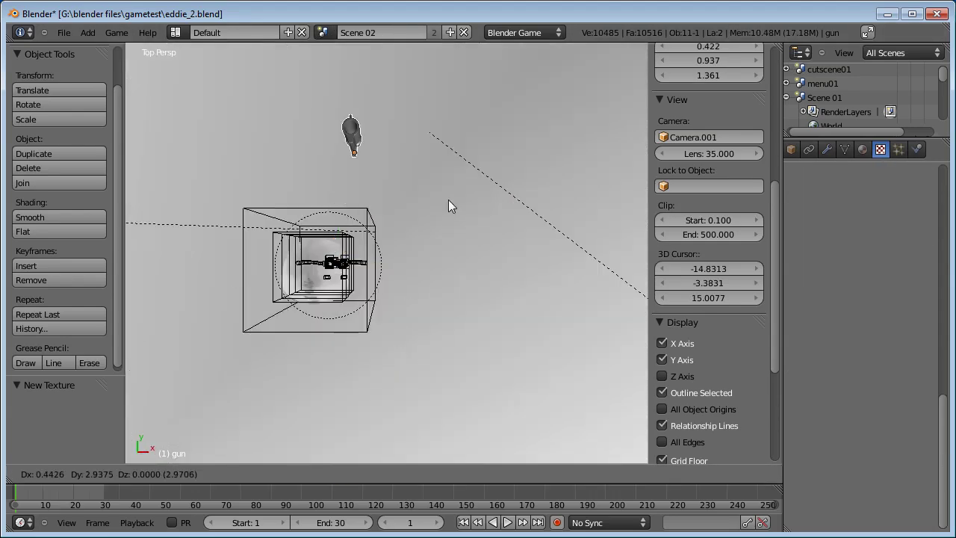
left_click(543, 241)
key("KP_5")
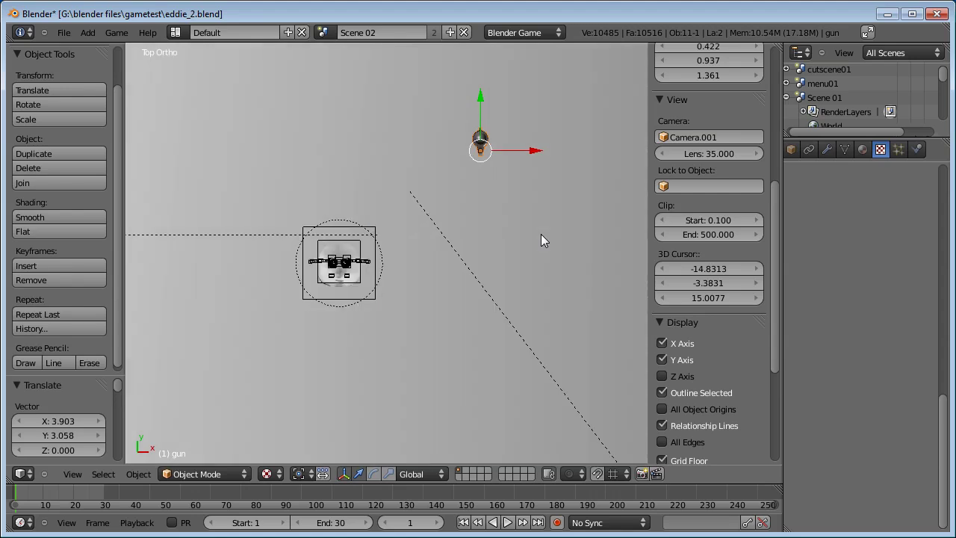
scroll(540, 234, "down", 7)
middle_click_drag(421, 192, 393, 135, "shift")
key("g")
left_click(426, 222)
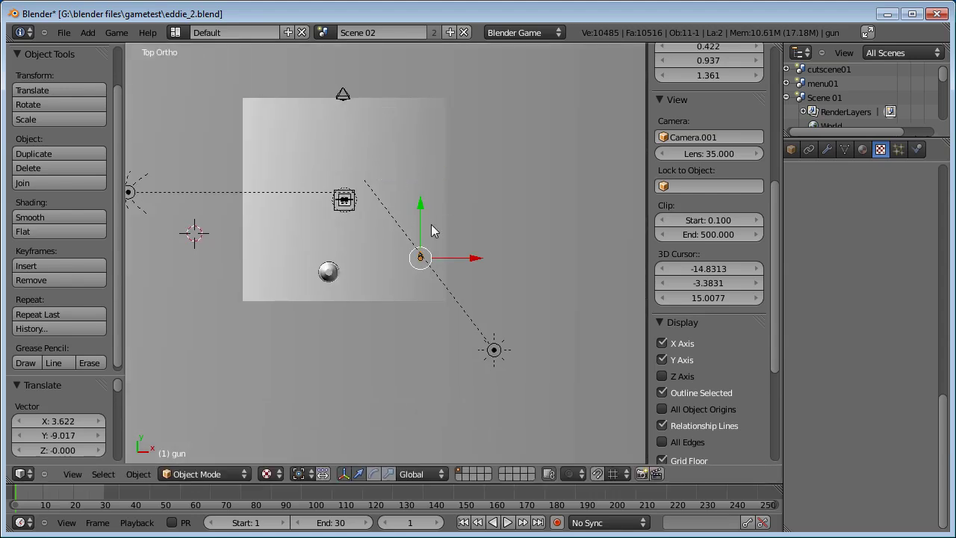
key("g")
left_click(409, 217)
key("g")
left_click(436, 168)
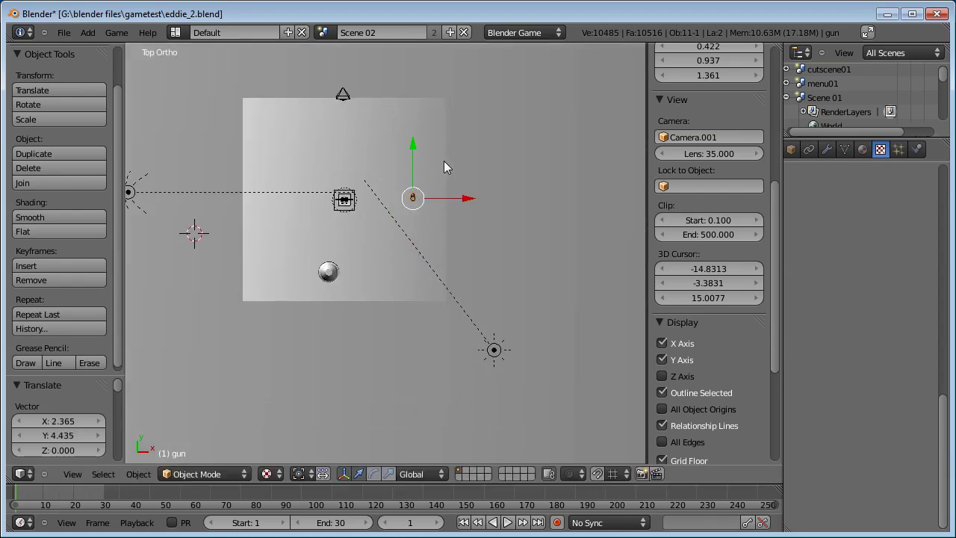
Step: From the right orthographic view, duplicate the gun and place the copy above the floor on the character's negative Y side
key("KP_3")
scroll(444, 161, "up", 9)
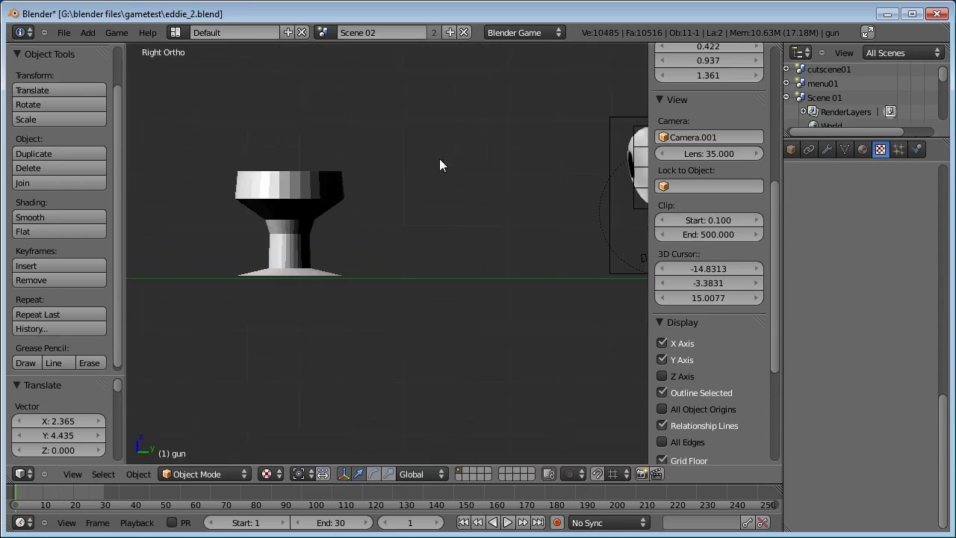
middle_click_drag(439, 158, 240, 200, "shift")
key("shift+d")
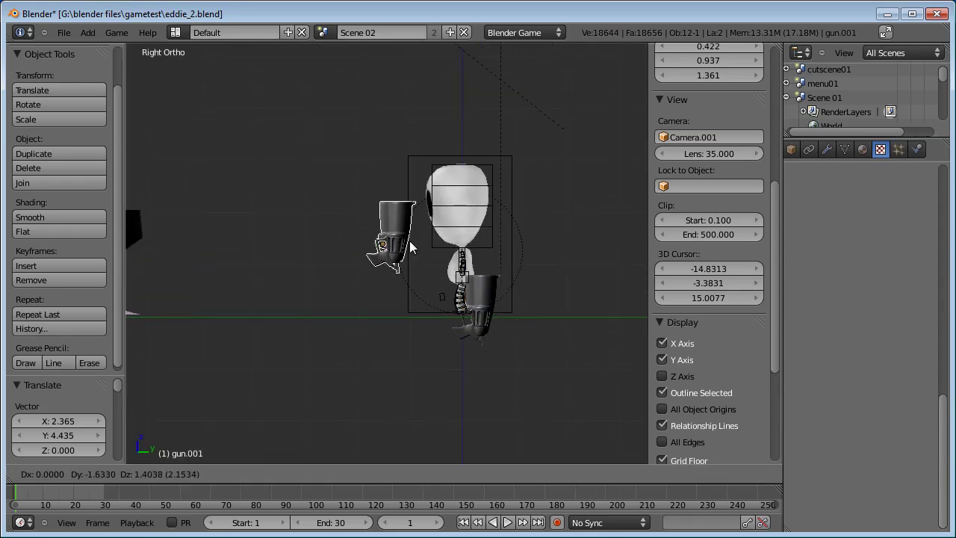
left_click(403, 241)
Step: Rotate the duplicate gun in the side view until its barrel points along negative Y, tilted slightly upward
key("r")
key("r")
left_click(527, 177)
key("r")
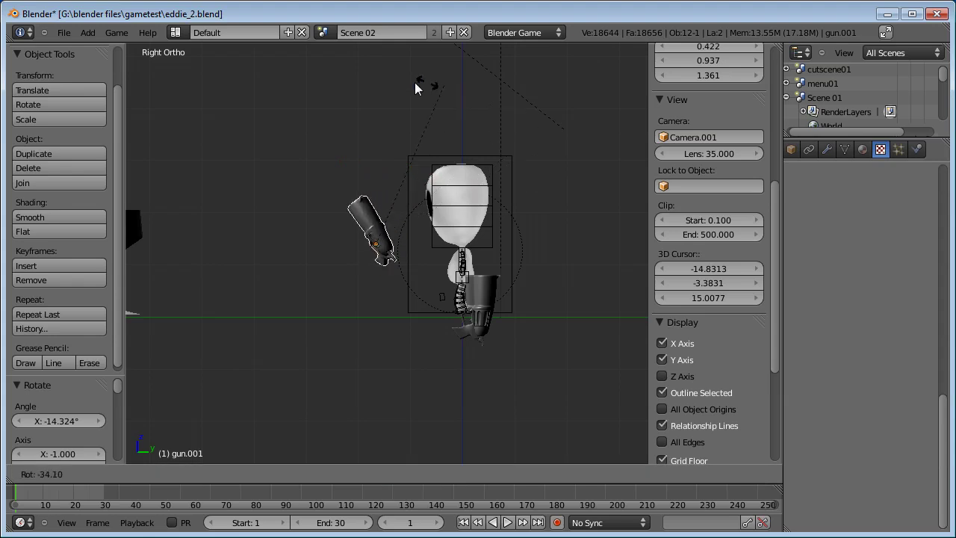
left_click(343, 148)
key("r")
left_click(438, 197)
key("r")
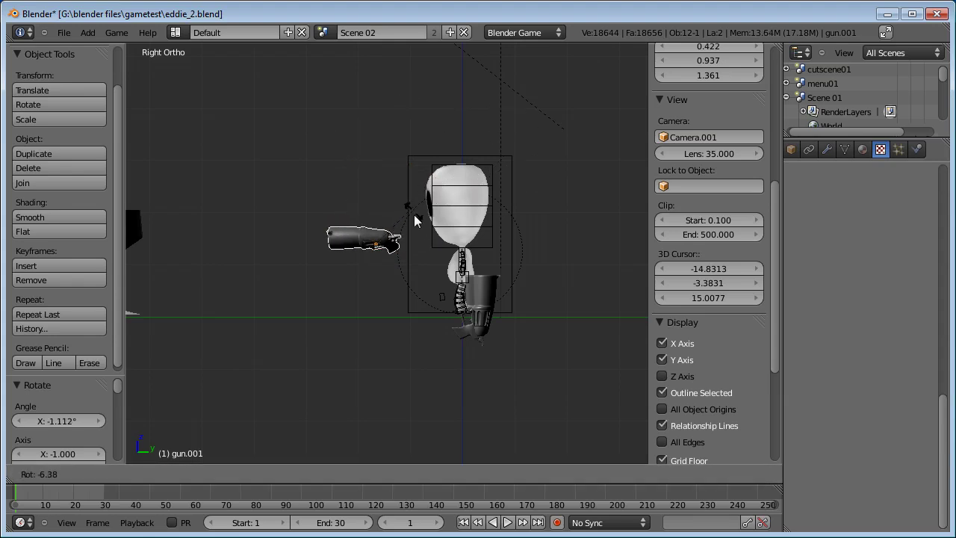
left_click(399, 225)
key("r")
key("r")
left_click(361, 244)
key("r")
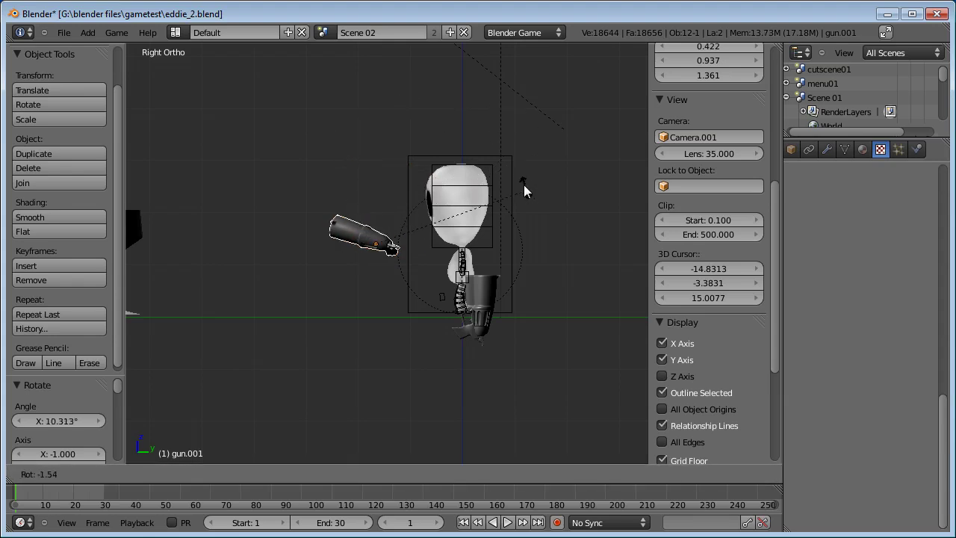
left_click(457, 190)
Step: Scale the duplicate gun up about 2.5 times, lower it about 1.05 units to the floor, and fine-tune its tilt
key("s")
left_click(524, 149)
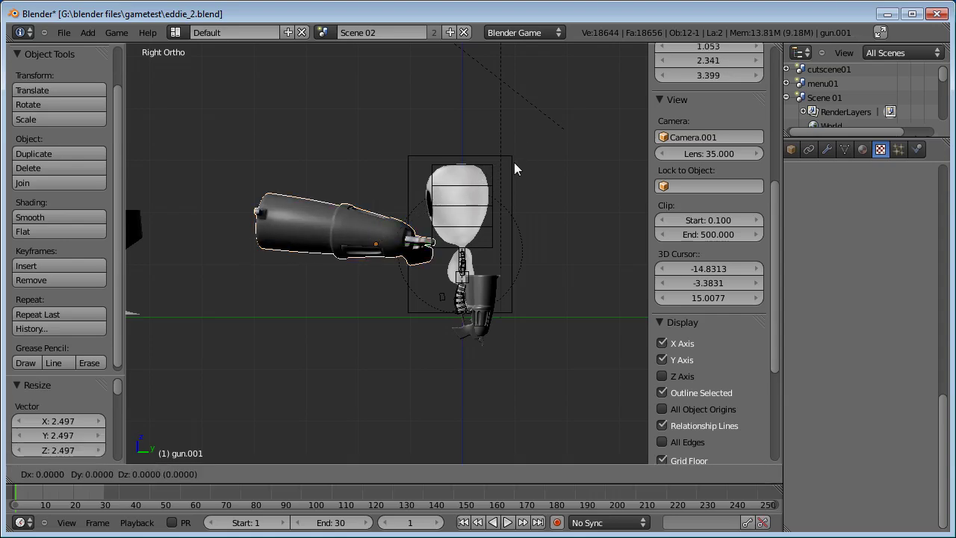
key("g")
left_click(505, 202)
key("r")
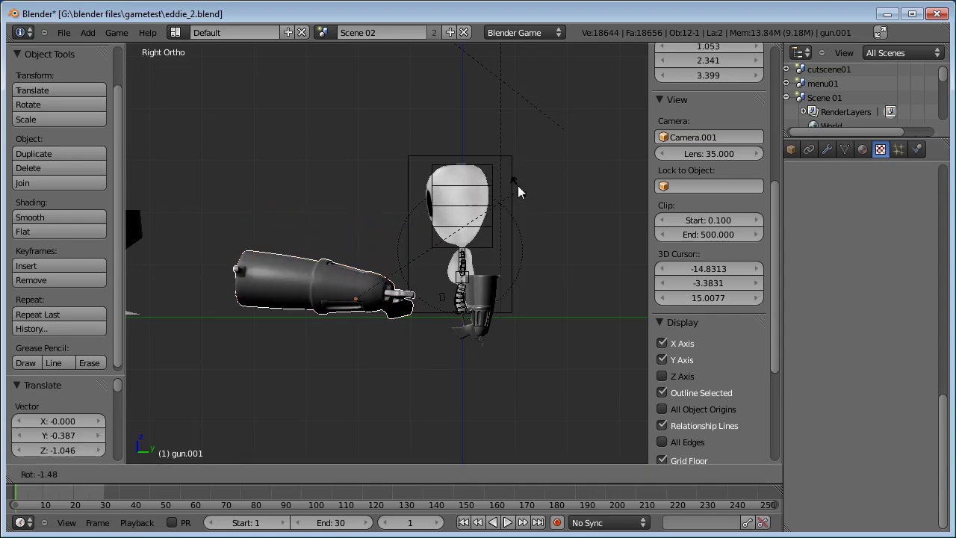
left_click(514, 176)
Step: Select the small original gun and move it about 7.19 units along the Y axis, away from the enlarged copy
middle_click_drag(308, 219, 437, 187)
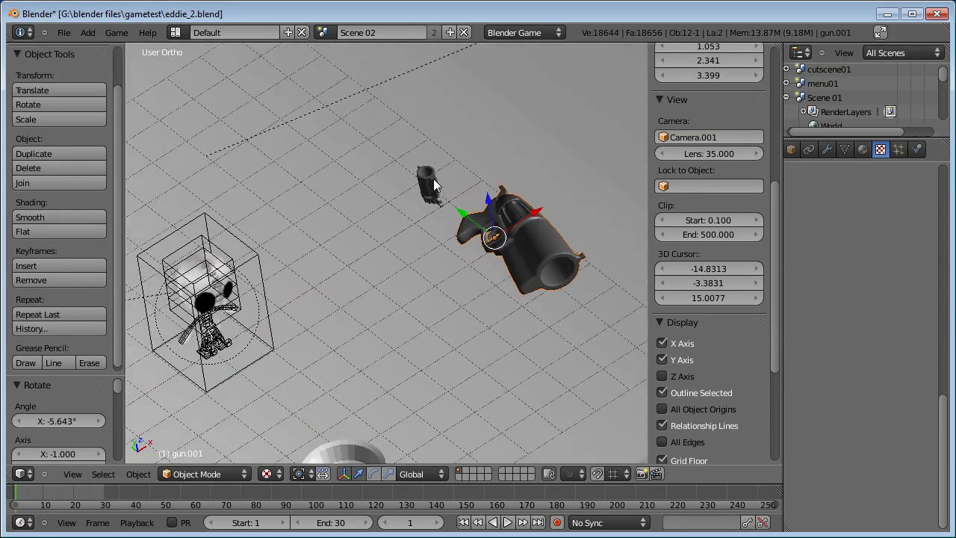
right_click(437, 187)
left_click_drag(407, 180, 218, 58)
middle_click_drag(289, 159, 415, 284)
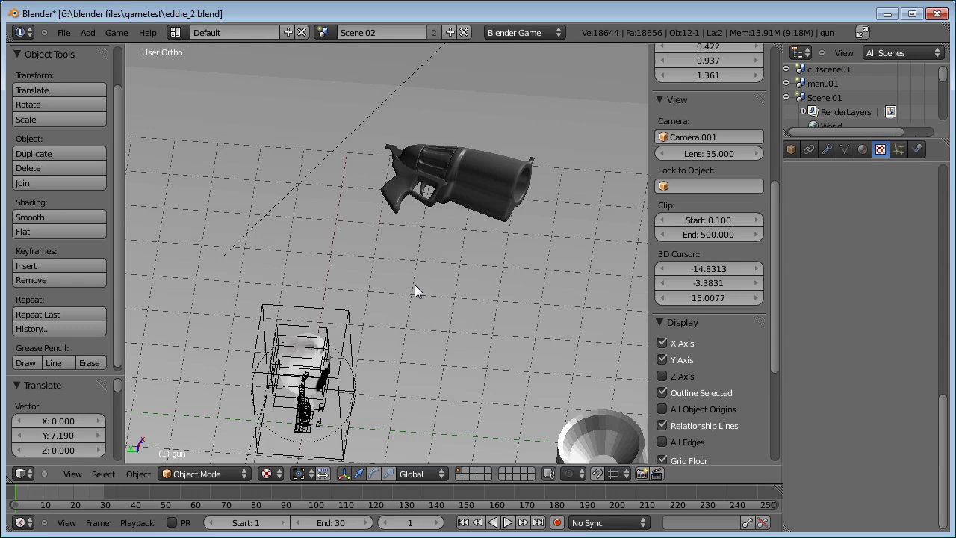
Step: Select the enlarged gun and switch to the Game Logic screen layout to work on its logic bricks
right_click(461, 159)
middle_click_drag(476, 192, 469, 217, "shift")
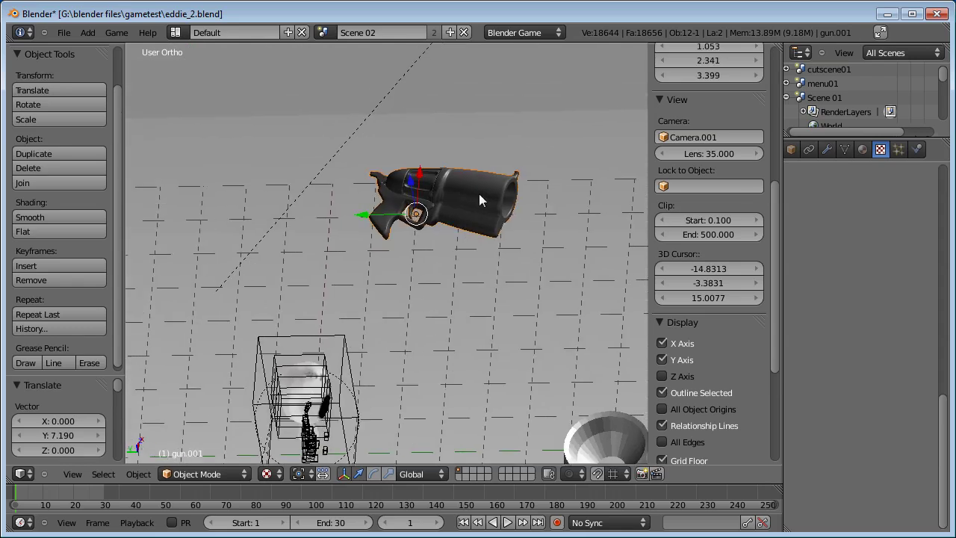
middle_click_drag(463, 196, 443, 232, "shift")
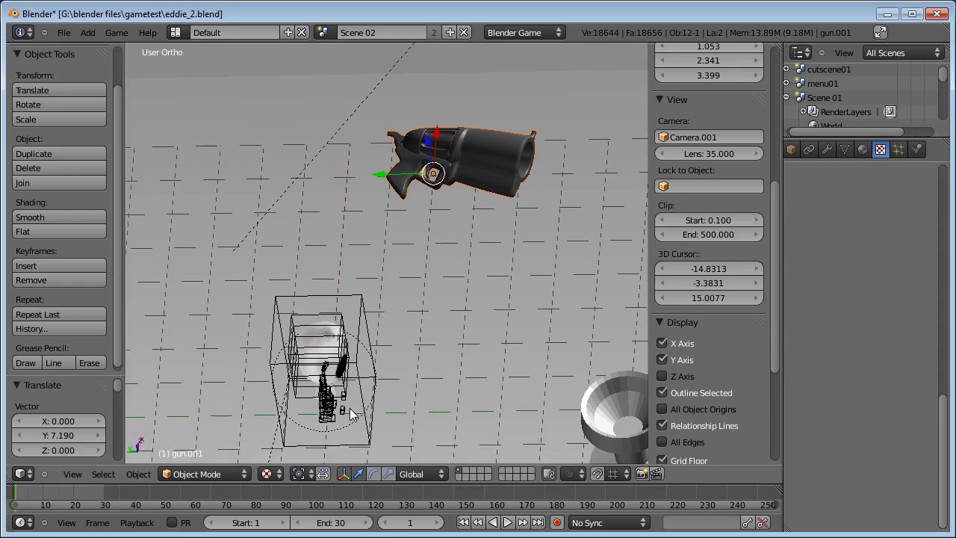
middle_click_drag(350, 413, 427, 375)
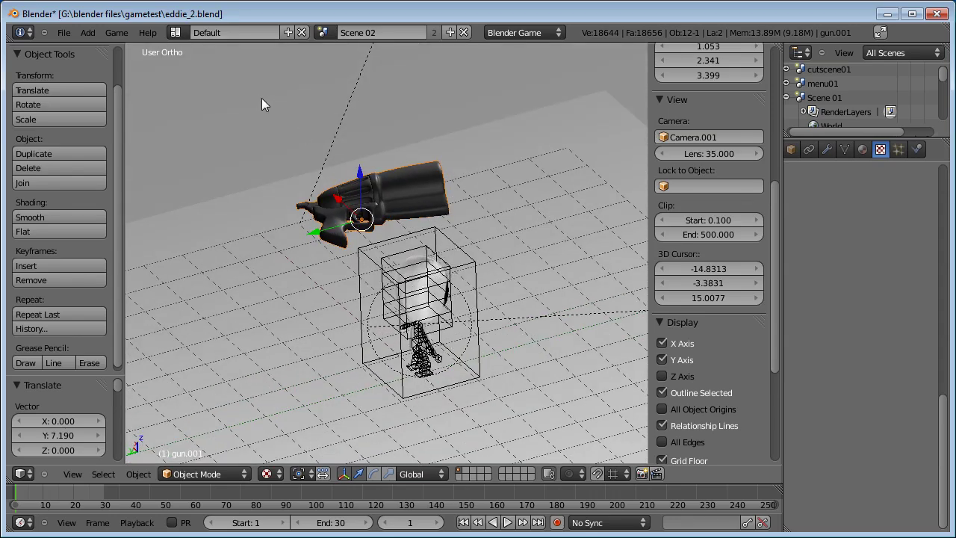
left_click(177, 32)
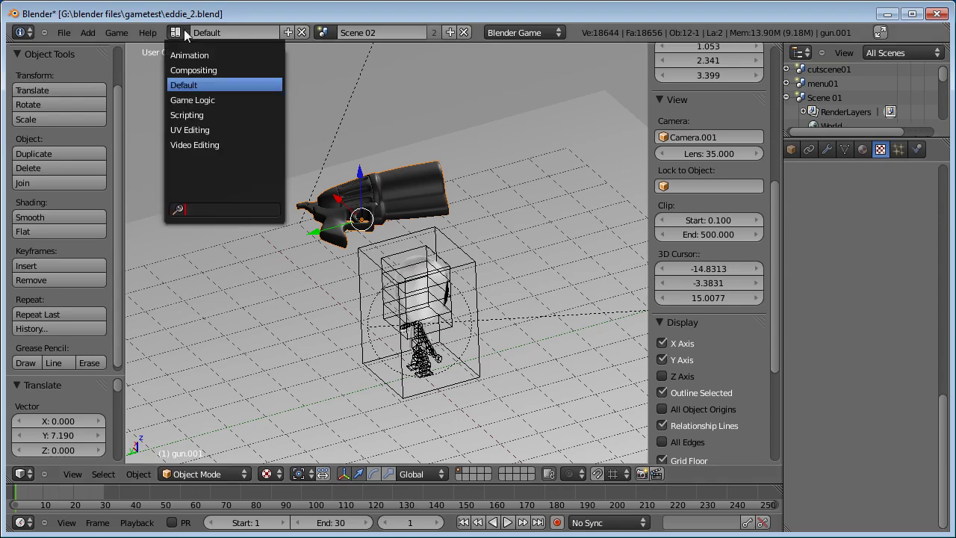
left_click(205, 99)
scroll(429, 260, "down", 5)
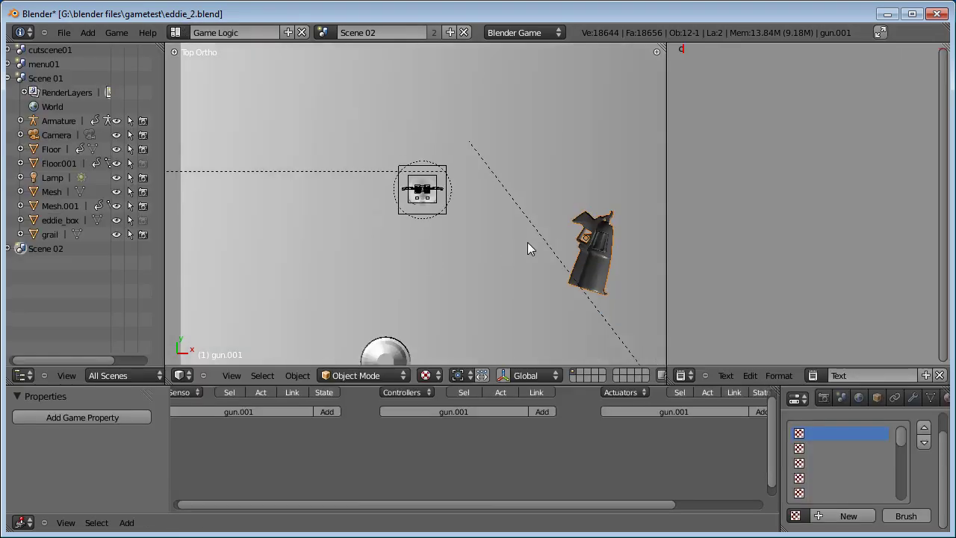
middle_click_drag(593, 212, 512, 151, "shift")
right_click(520, 171)
right_click(521, 187)
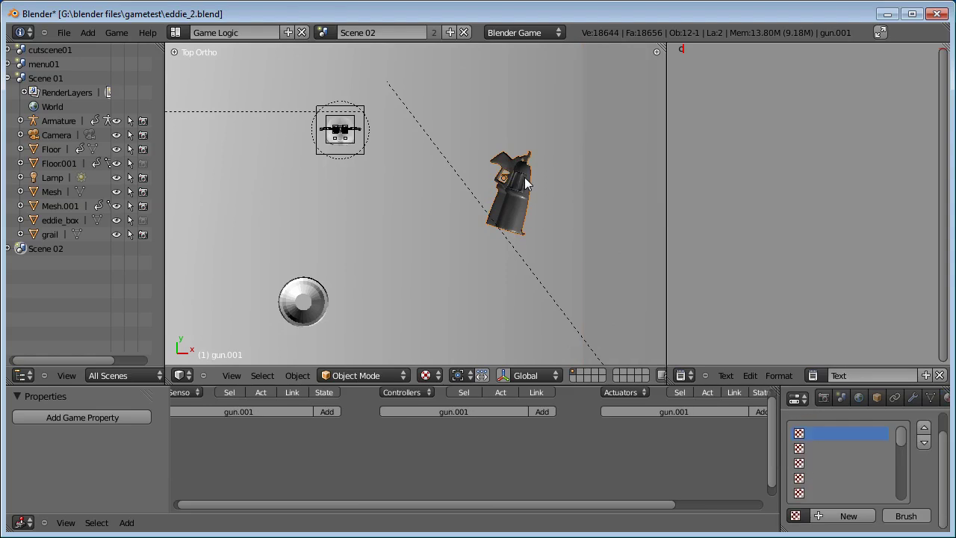
key("Home")
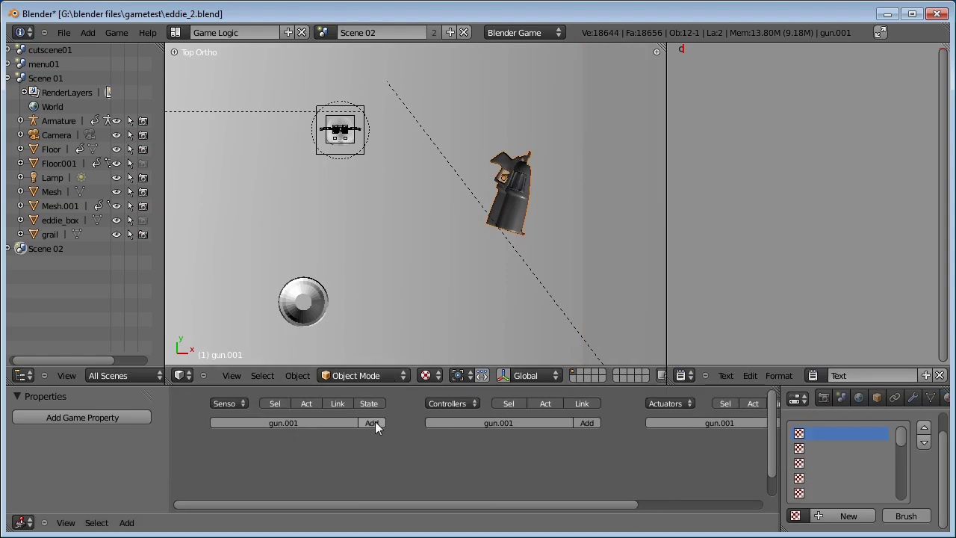
Step: Add a Near sensor to the enlarged gun and set its property to eddie
left_click(374, 423)
left_click(245, 434)
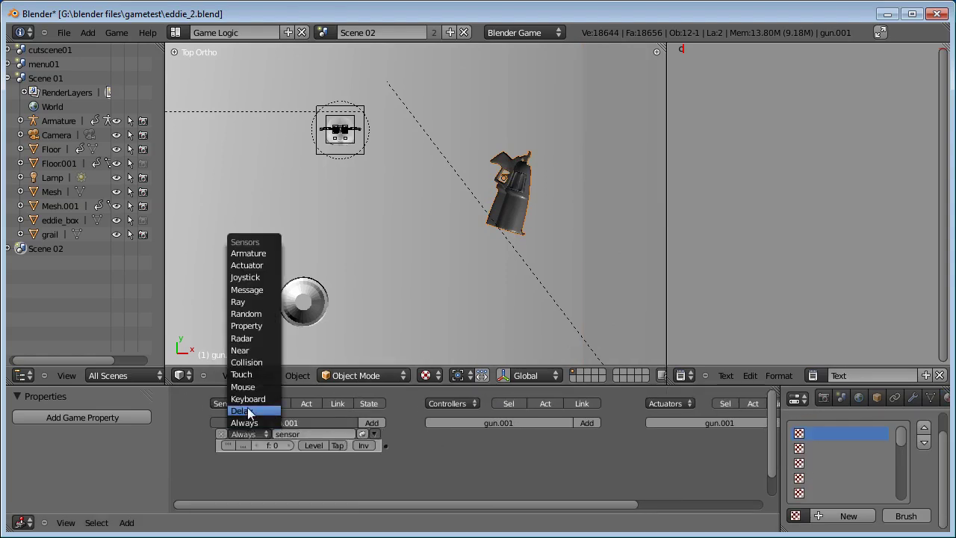
left_click(243, 351)
middle_click_drag(453, 448, 414, 448)
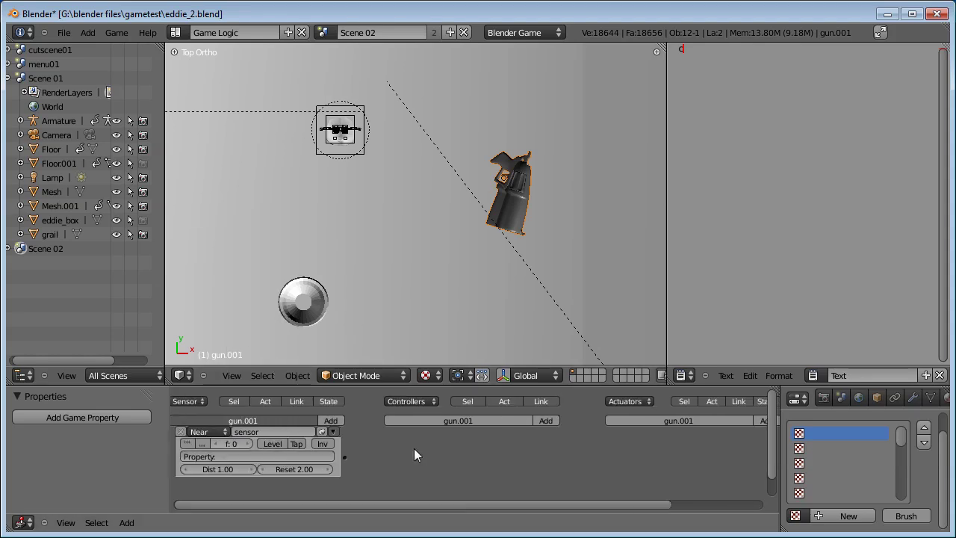
left_click(274, 457)
type("eddie")
key("Return")
Step: Add an AND controller and an actuator to the gun, and link the Near sensor through the controller to the actuator
left_click(541, 420)
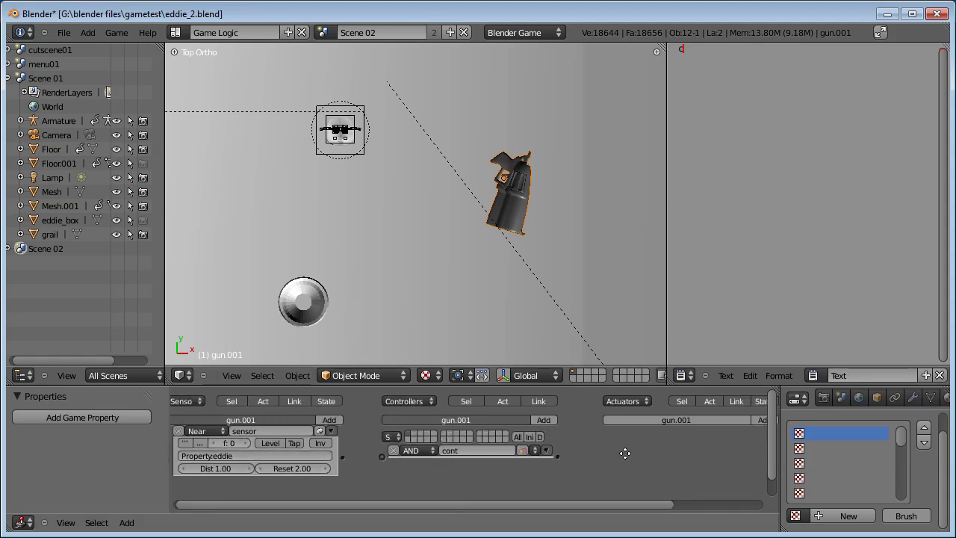
left_click(701, 423)
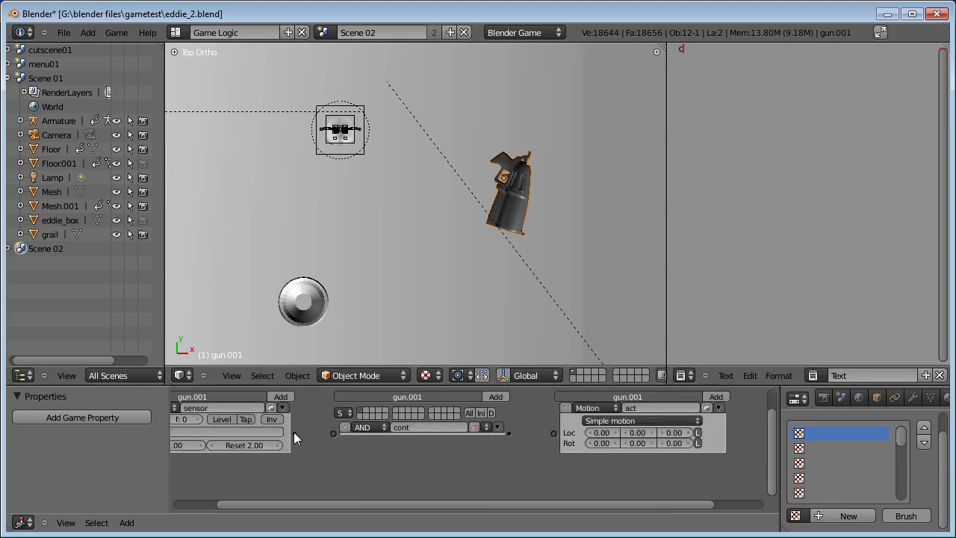
left_click_drag(294, 435, 296, 435)
left_click_drag(553, 435, 554, 435)
middle_click_drag(422, 460, 511, 453)
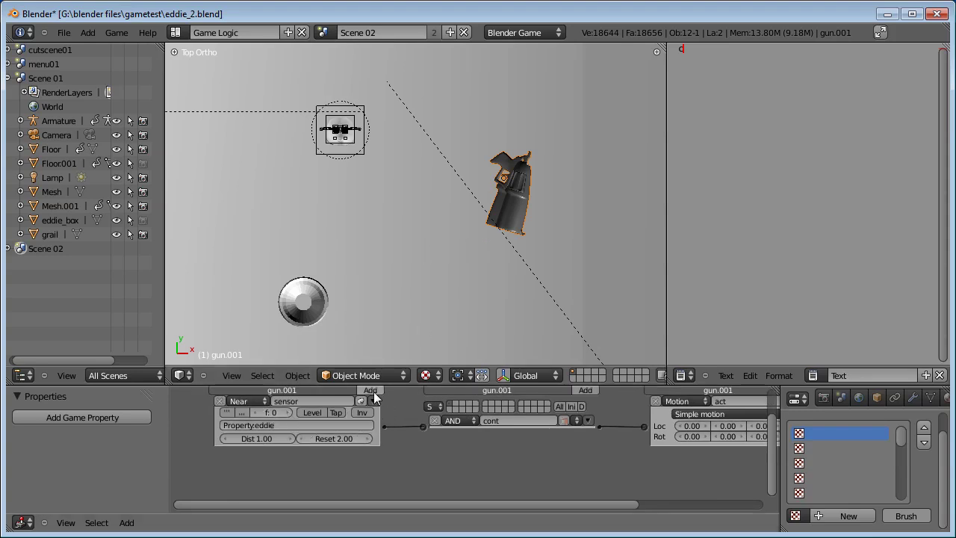
Step: Add a Keyboard sensor for the F key to the gun, link it to the AND controller, and collapse the sensors
left_click(373, 391)
middle_click_drag(409, 455, 412, 426)
left_click(261, 426)
left_click(261, 392)
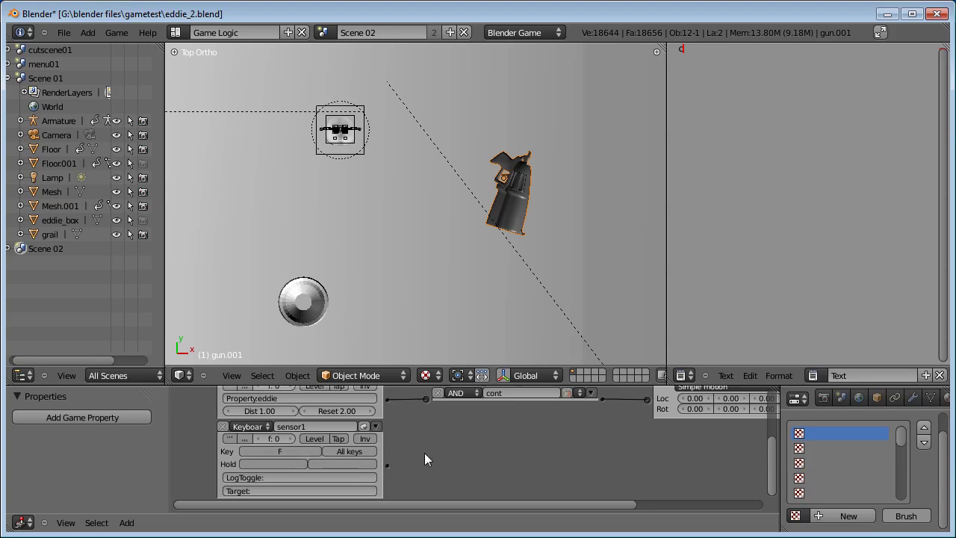
middle_click_drag(425, 452, 363, 466)
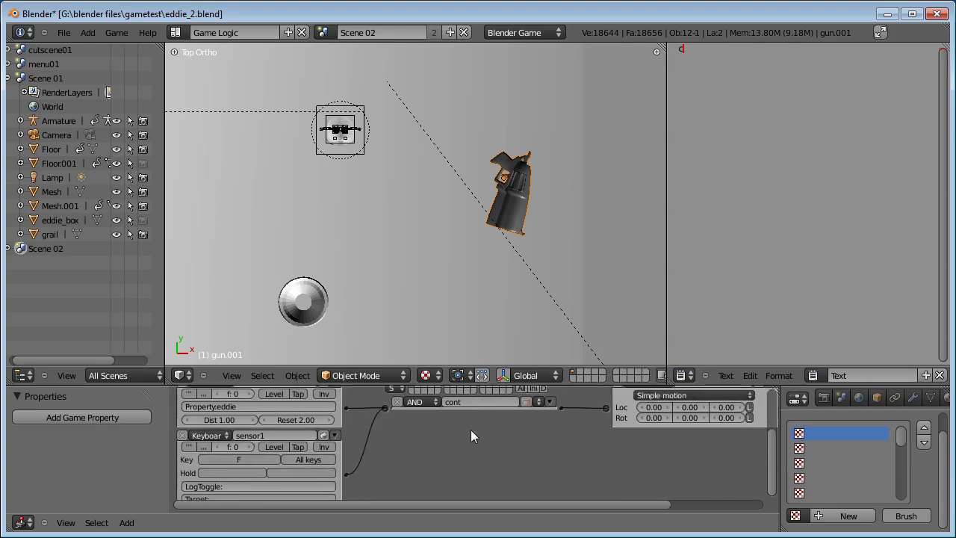
middle_click_drag(471, 431, 356, 475)
left_click(278, 403)
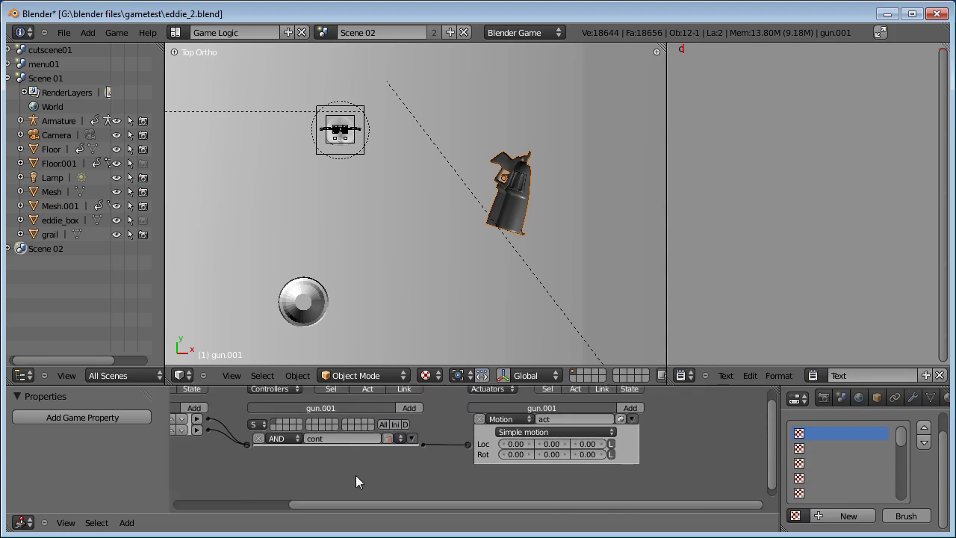
Step: Change the gun's actuator to Edit Object with the End Object mode
left_click(510, 419)
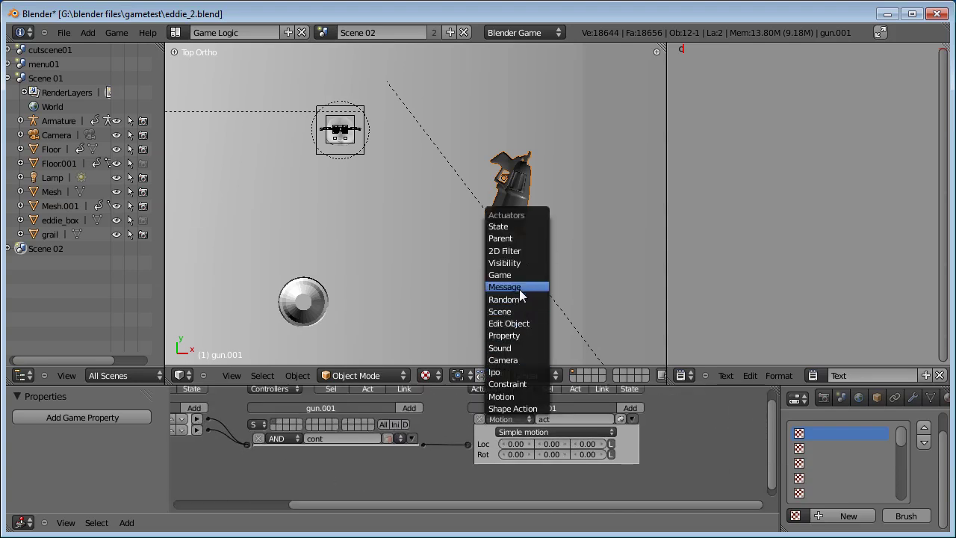
left_click(527, 324)
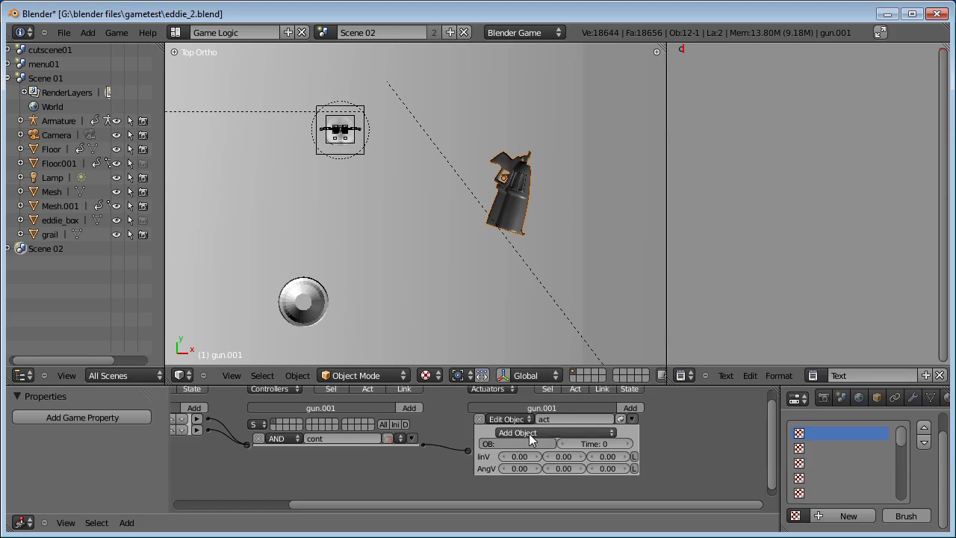
left_click(529, 433)
left_click(533, 419)
Step: Examine the gun's placement relative to the character, and expand its Near sensor to review the settings
scroll(433, 265, "down", 1)
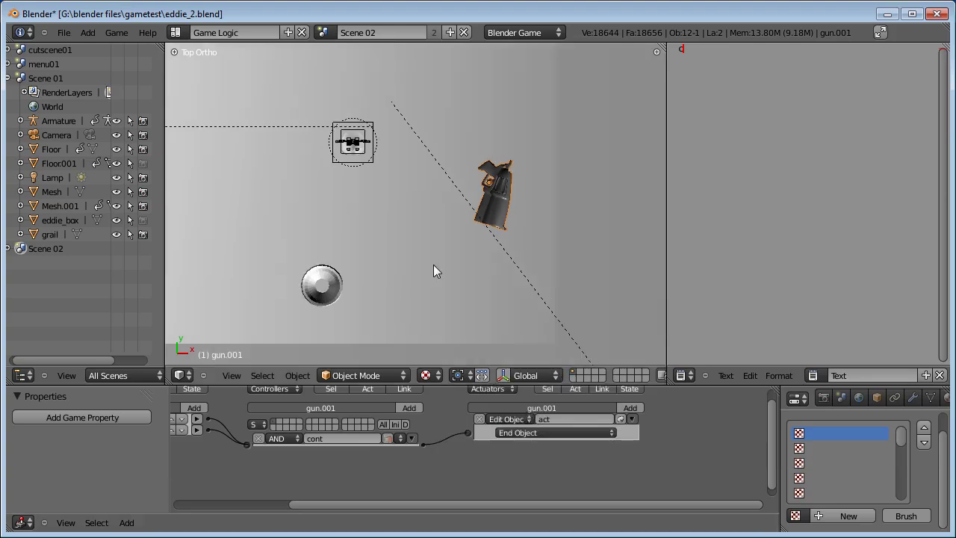
middle_click_drag(393, 234, 393, 268, "shift")
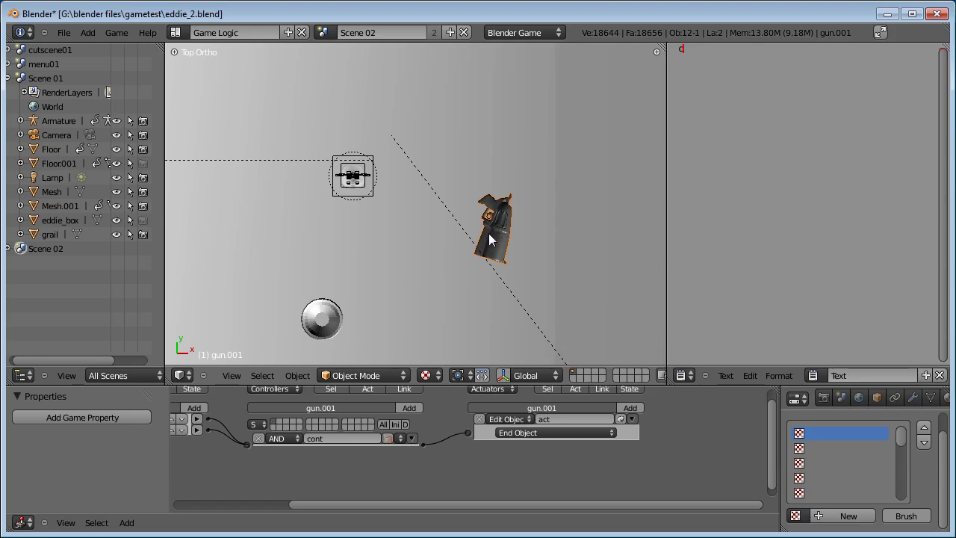
mouse_move(460, 283)
middle_mouse_down()
mouse_move(448, 289)
mouse_move(473, 305)
mouse_move(560, 222)
mouse_move(468, 275)
middle_mouse_up()
middle_click_drag(477, 324, 497, 348, "shift")
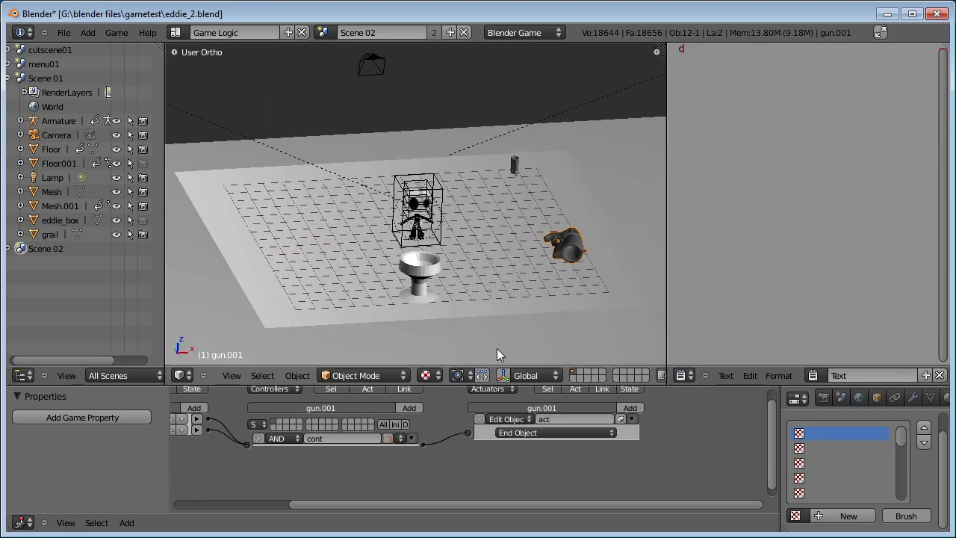
middle_click_drag(458, 448, 310, 474)
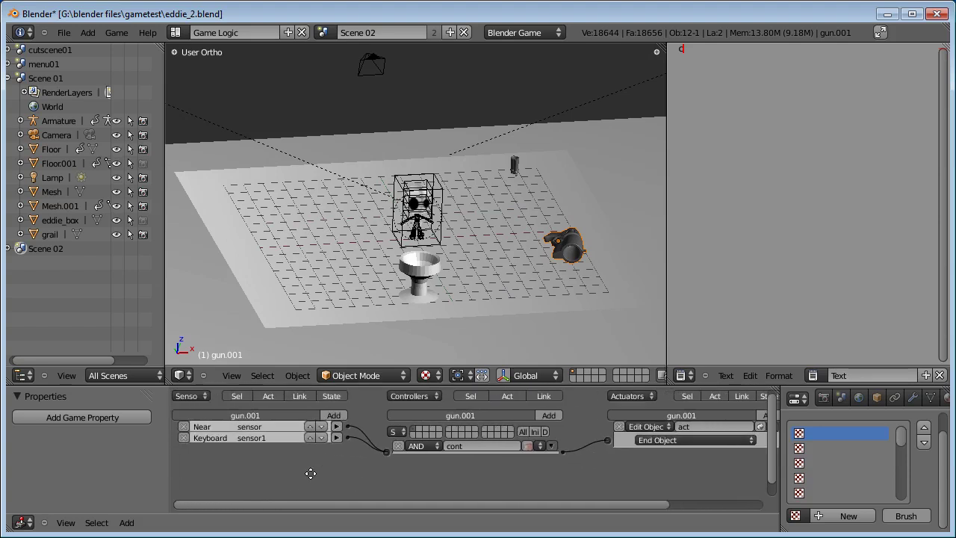
left_click(336, 427)
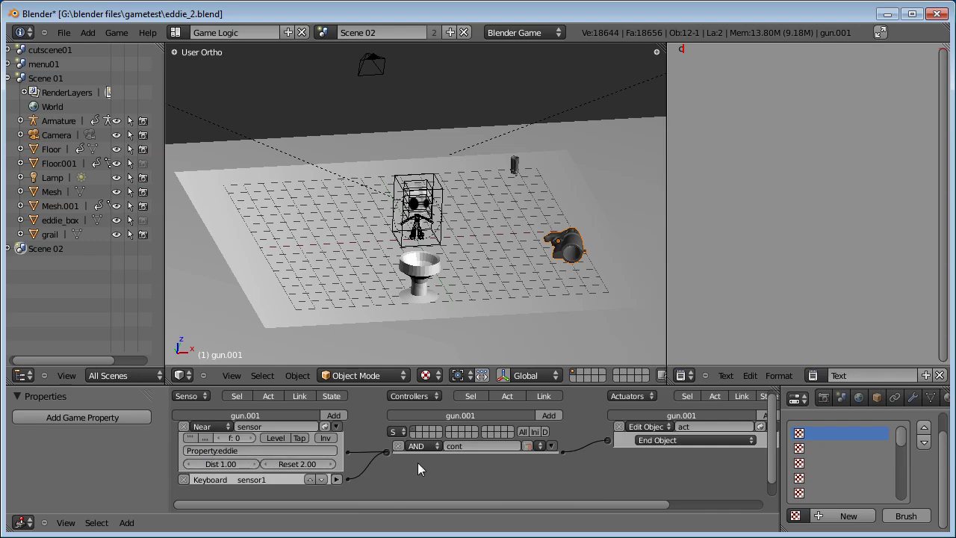
Step: Playtest Scene 02 from the camera view, walking and jumping the character around the gun to try the pickup, and end the game
key("KP_0")
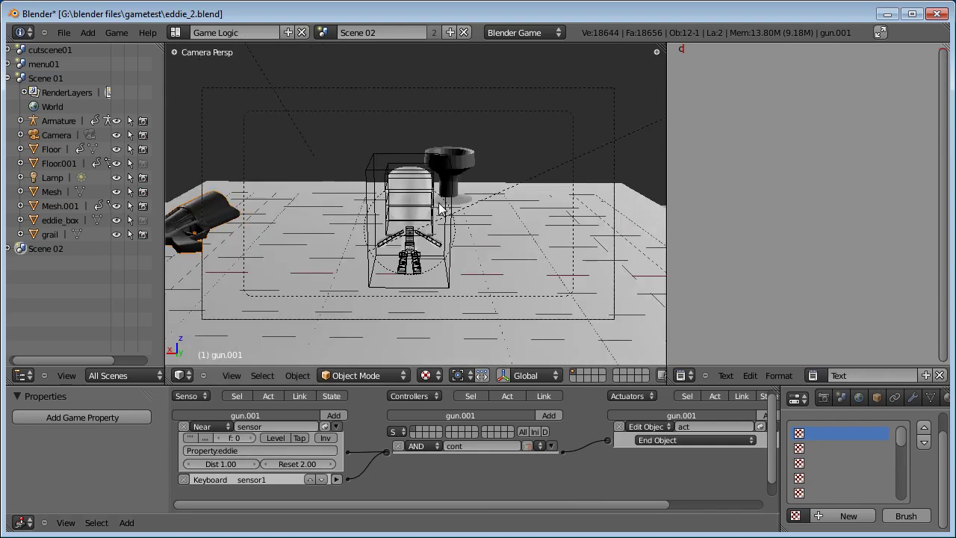
key("p")
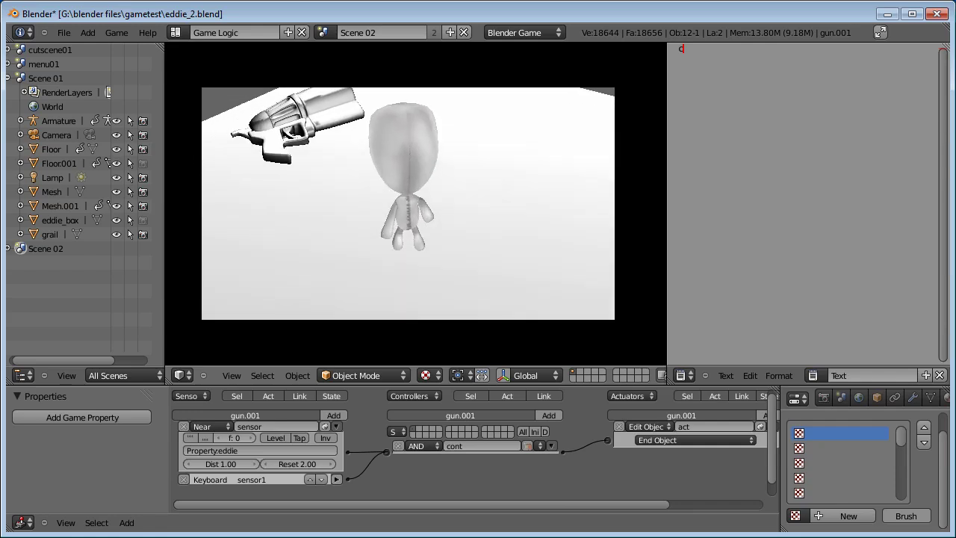
key("space")
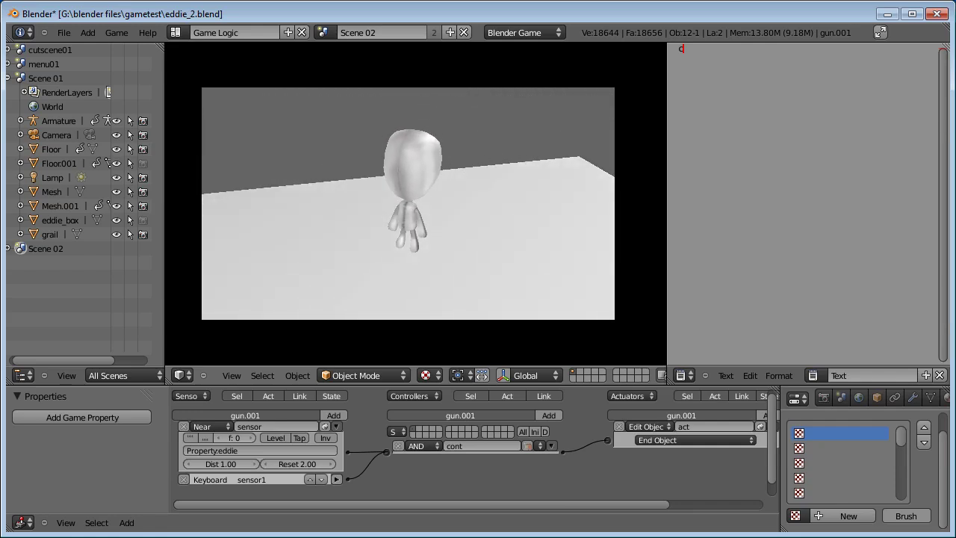
key("Right")
key("Right")
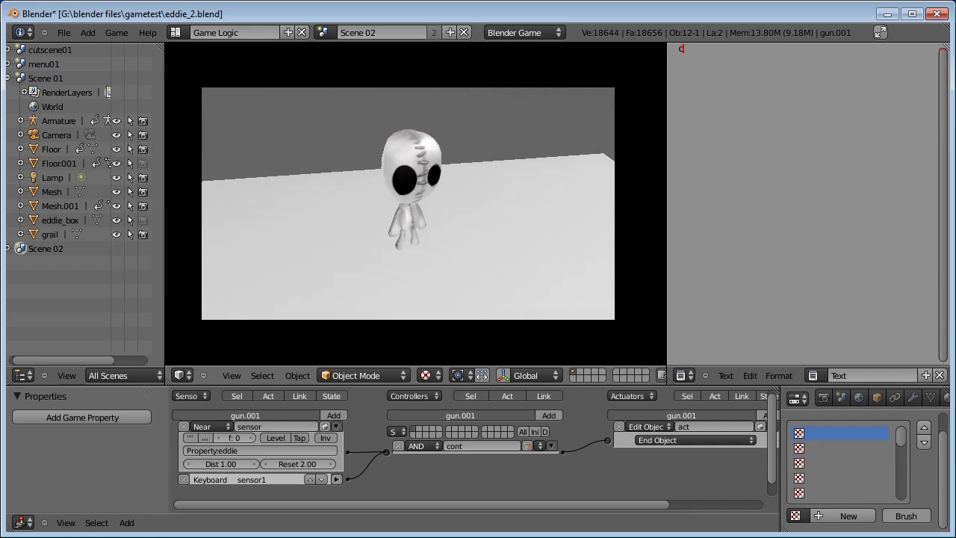
key("Left")
key("Up")
key("Right")
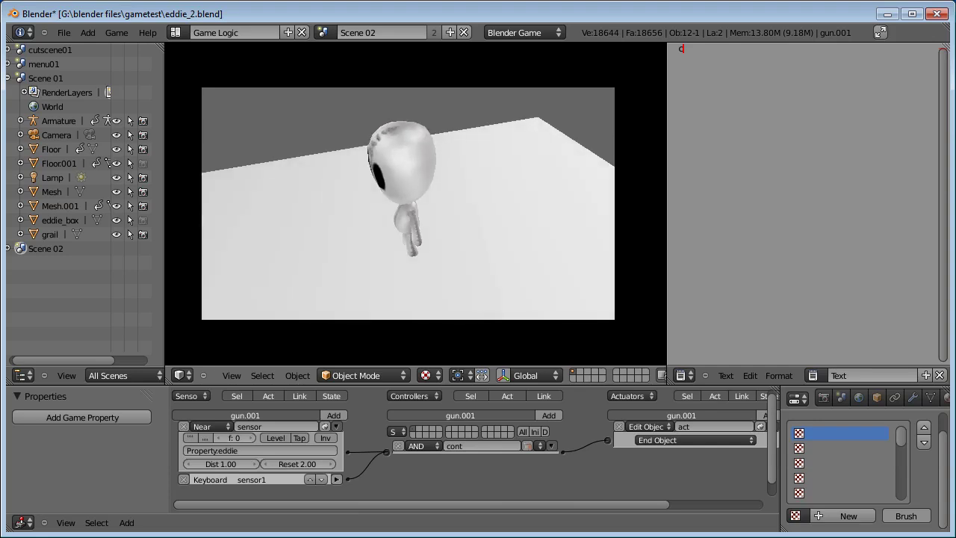
key("Escape")
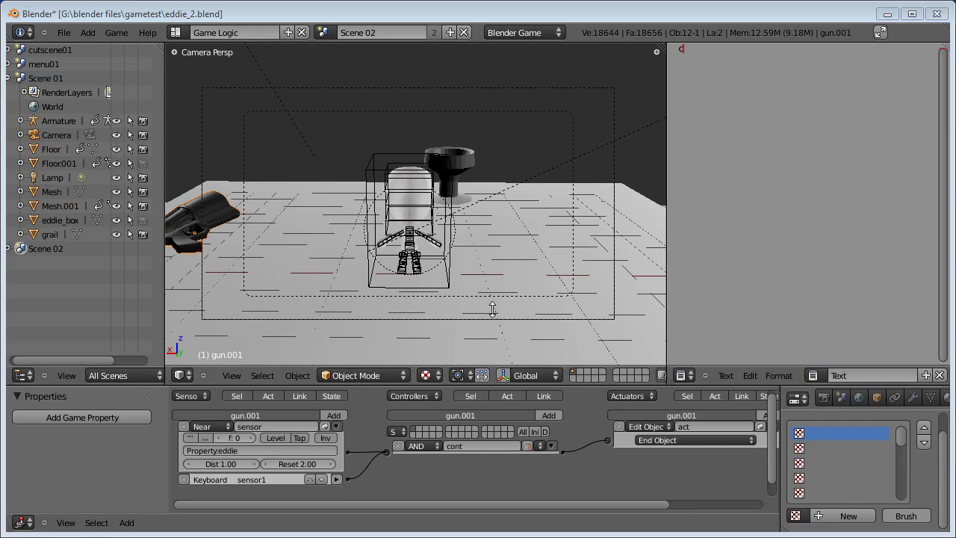
Step: Select the small second gun behind the character and move it horizontally to the character's right-hand side
middle_click_drag(492, 303, 417, 224)
right_click(385, 173)
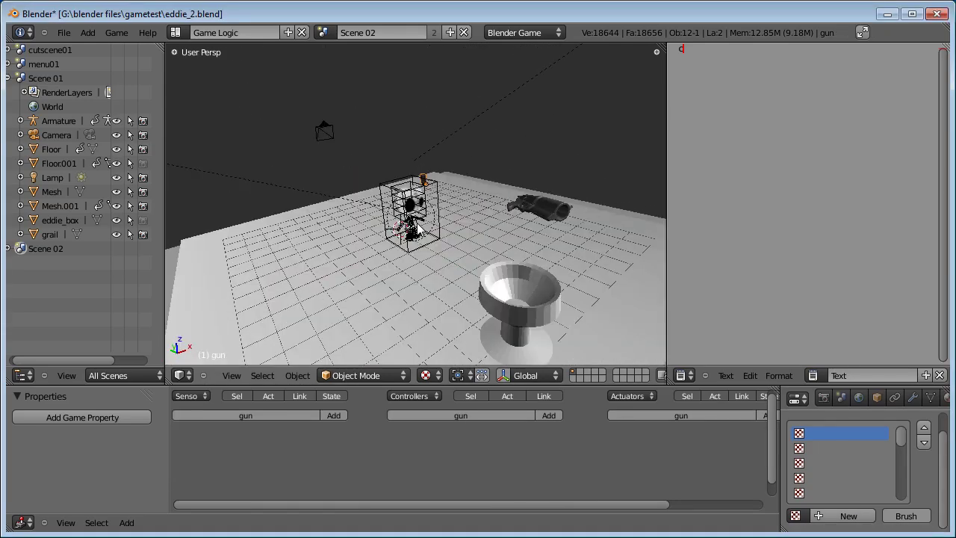
key("KP_7")
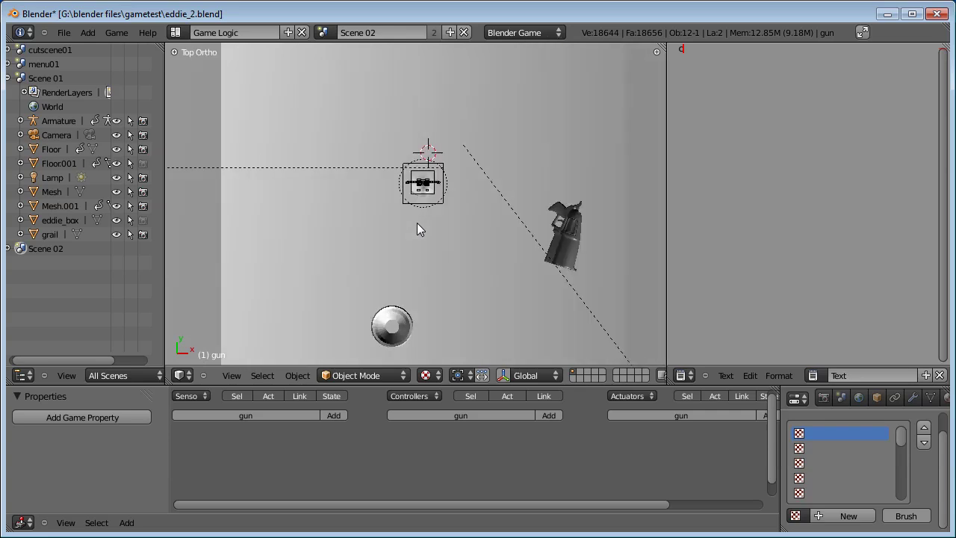
key("g")
left_click(360, 249)
Step: Rotate the small gun in the front view and raise it toward the character's right hand
key("KP_1")
scroll(361, 255, "up", 5)
key("r")
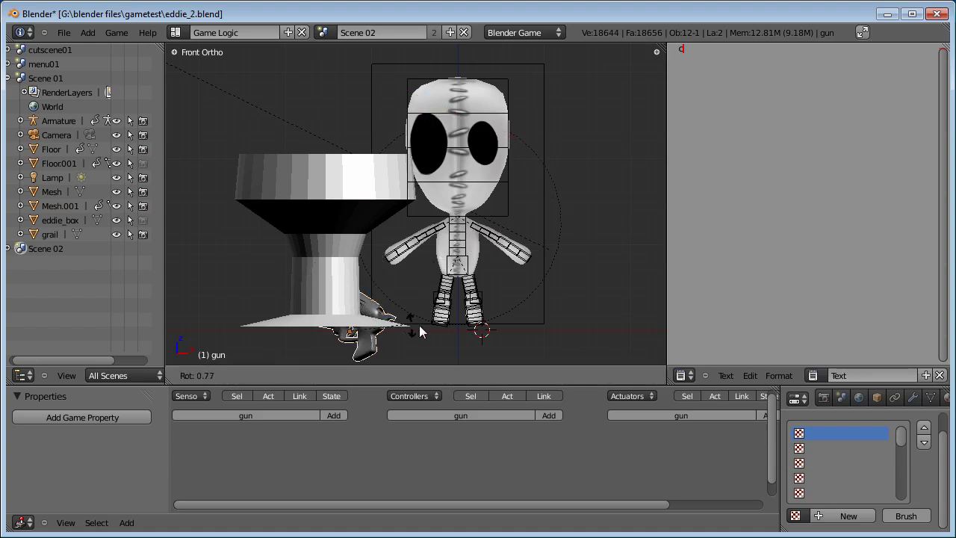
left_click(271, 340)
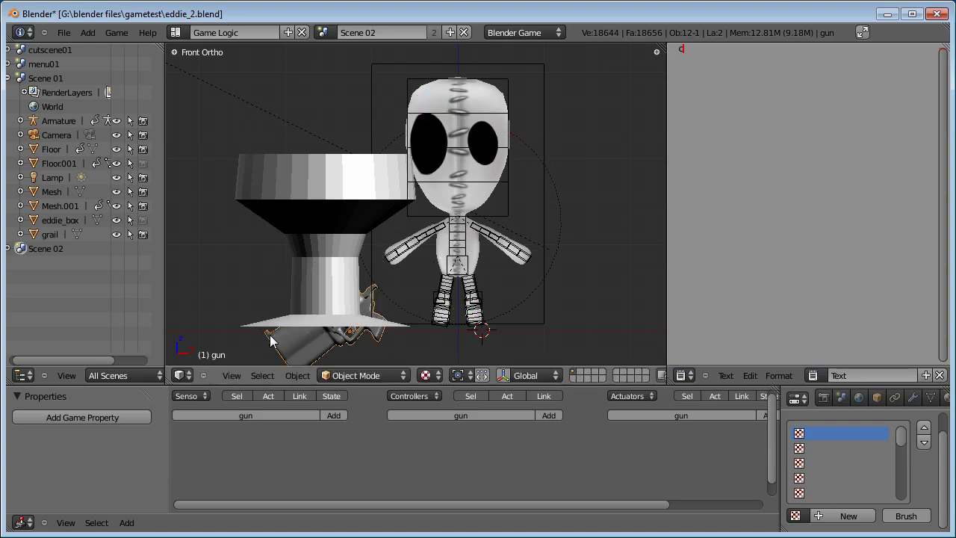
key("g")
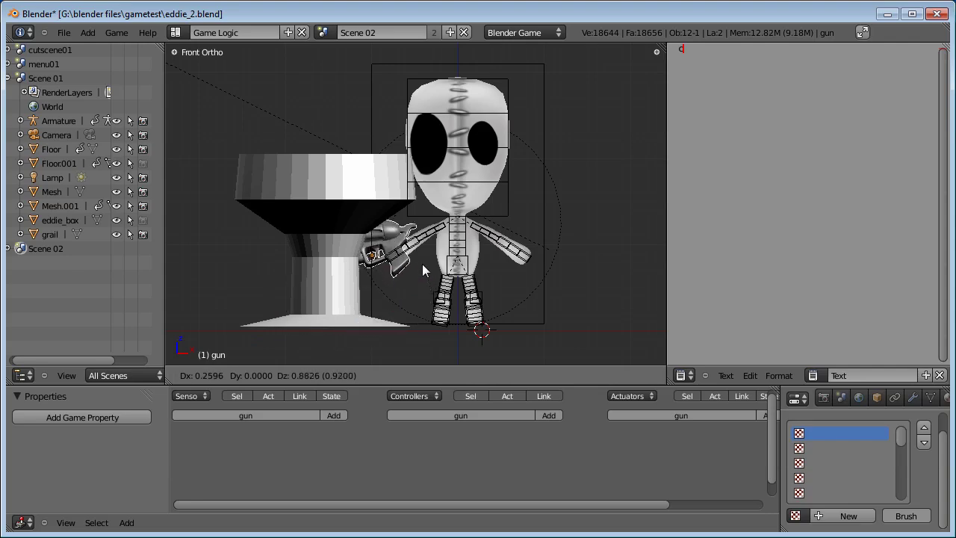
Step: Place the gun beside the character's right arm and rotate it so the barrel points forward
left_click(422, 263)
middle_click_drag(422, 261, 425, 255)
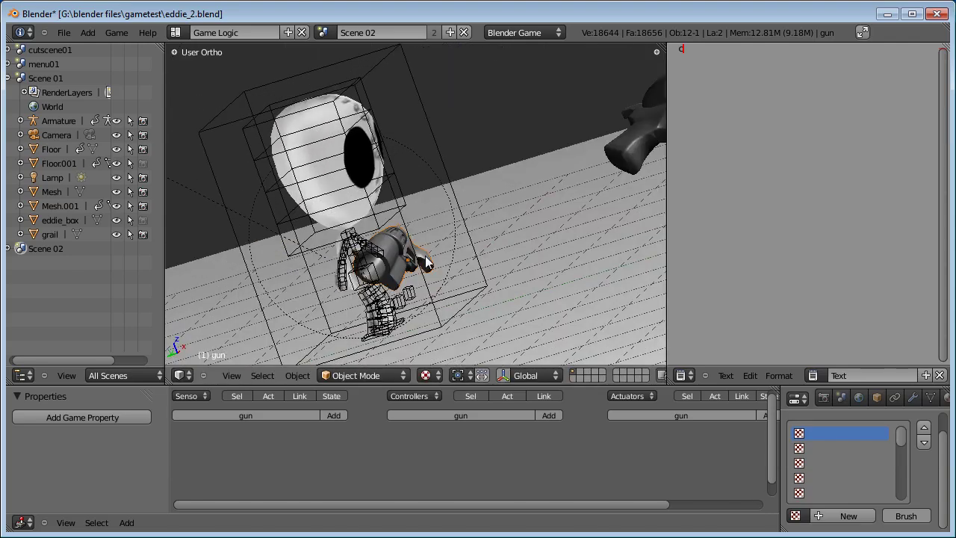
key("KP_3")
key("KP_1")
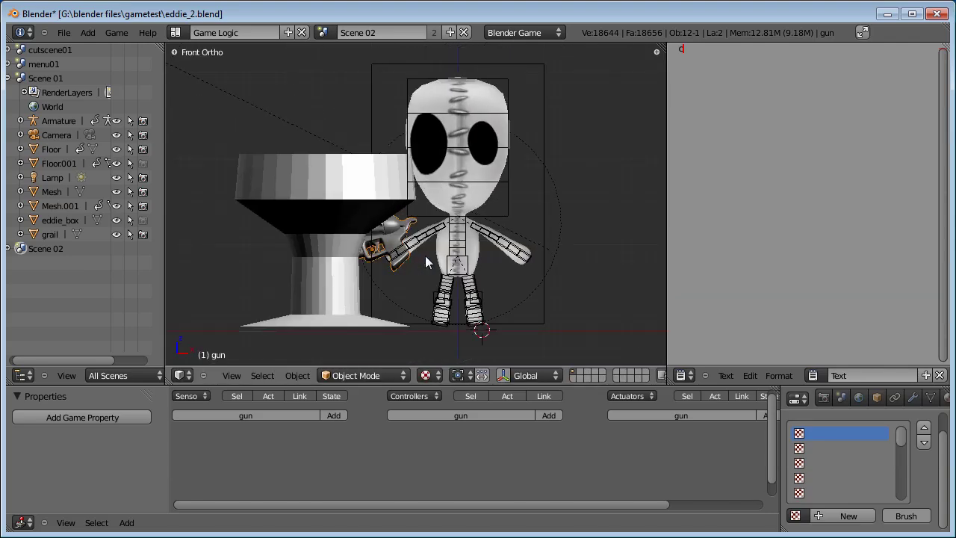
key("ctrl+KP_3")
scroll(463, 284, "up", 3)
middle_click_drag(463, 284, 476, 273, "shift")
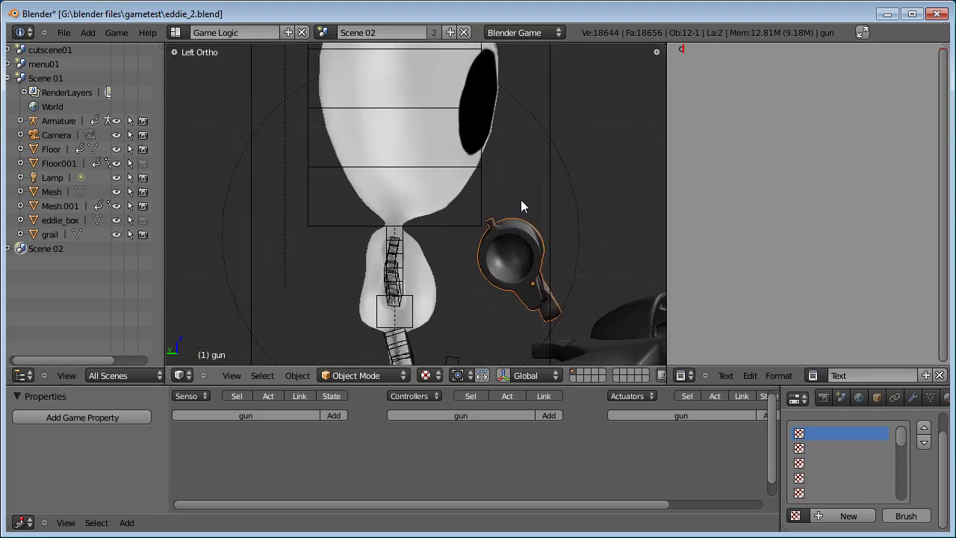
key("r")
key("r")
left_click(598, 183)
key("r")
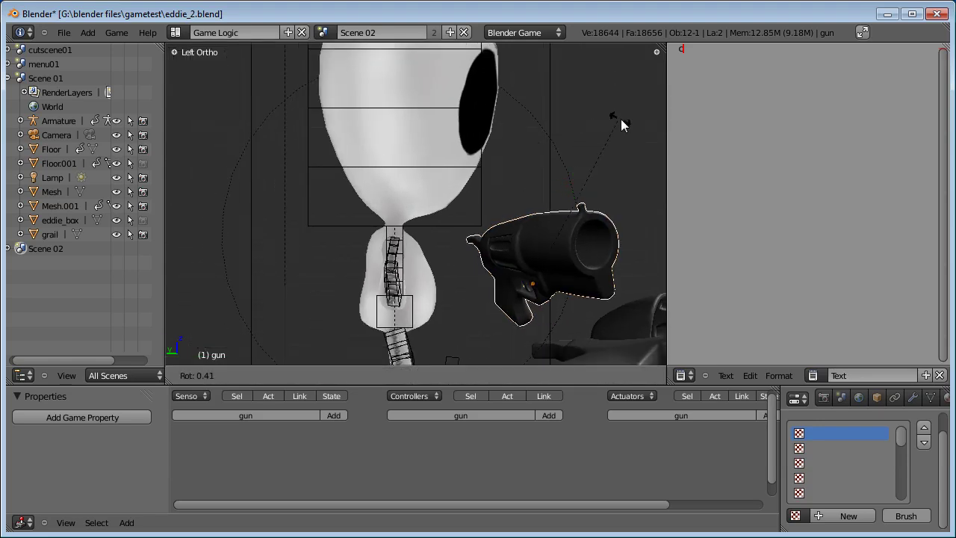
left_click(646, 187)
Step: Move the gun onto the character's right hand, adjusting its position from the side and from above
key("g")
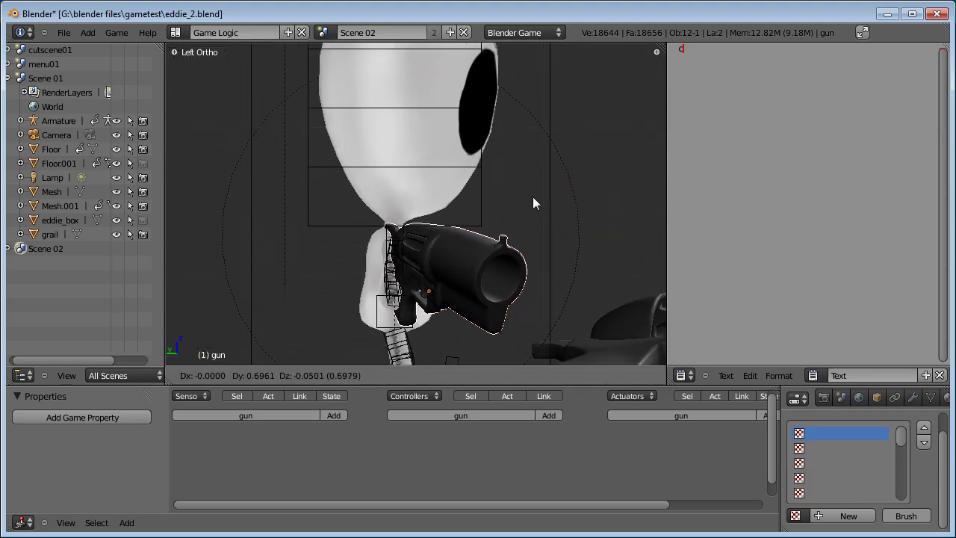
left_click(532, 196)
middle_click_drag(532, 196, 549, 255)
key("g")
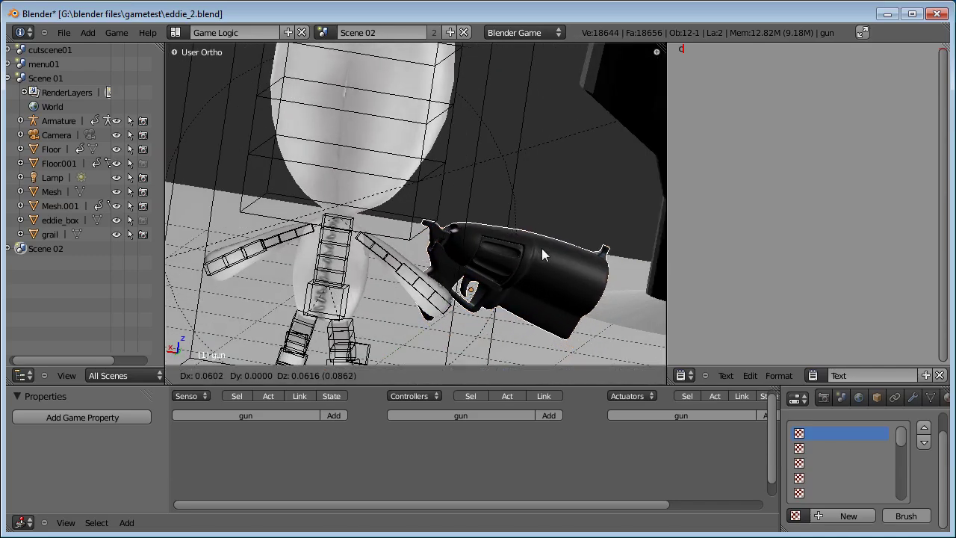
left_click(521, 249)
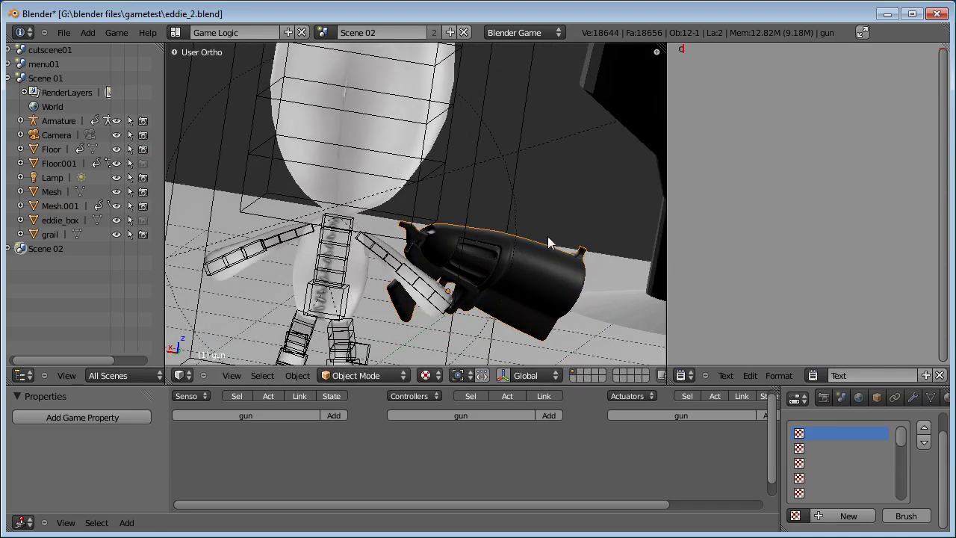
middle_click_drag(548, 236, 239, 209)
key("g")
left_click(456, 303)
Step: Rotate the gun as seen from above and shift it so the grip sits in the right hand
key("r")
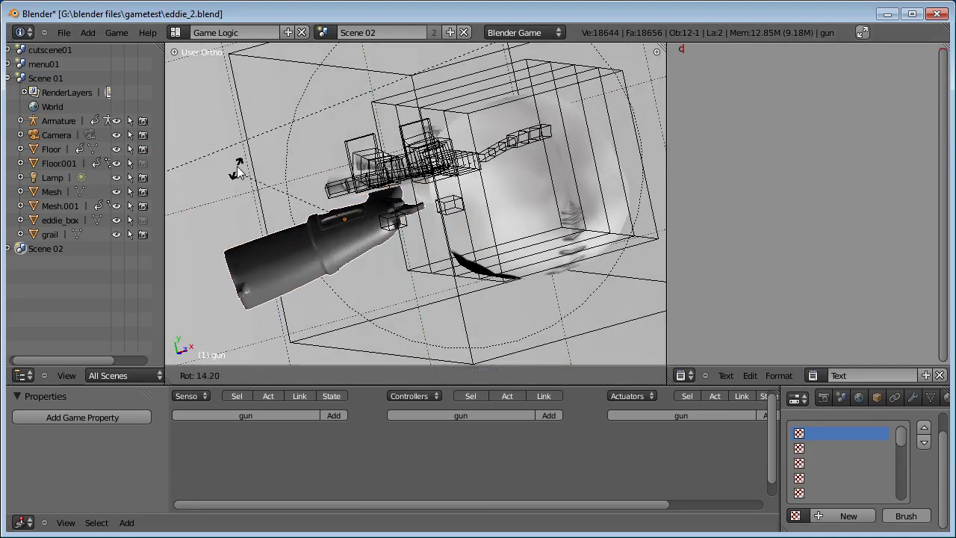
left_click(292, 169)
key("g")
left_click(285, 157)
middle_click_drag(457, 249, 491, 223)
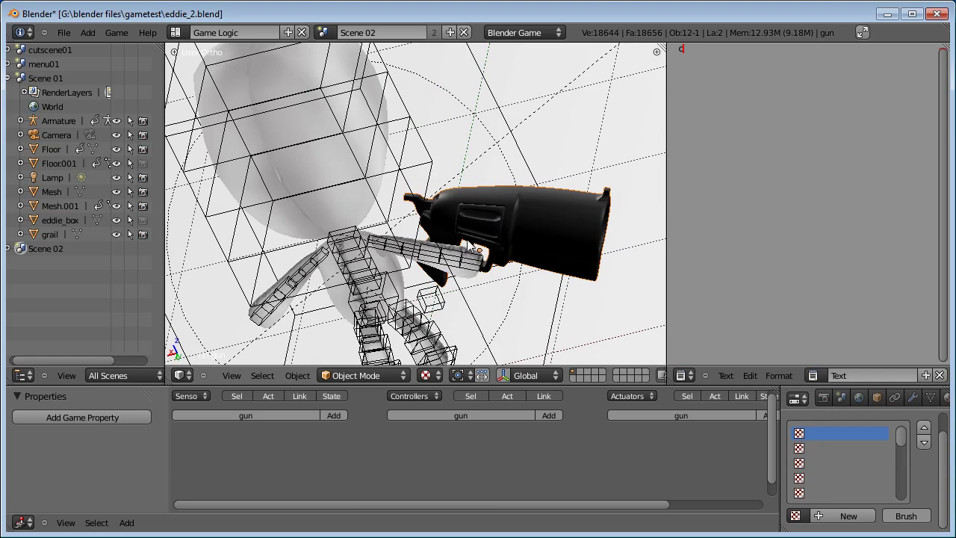
Step: Parent the gun to the armature's forearm.R bone in Pose Mode with the Bone option, and return to Object Mode
right_click(473, 217)
right_click(485, 217)
right_click(464, 259)
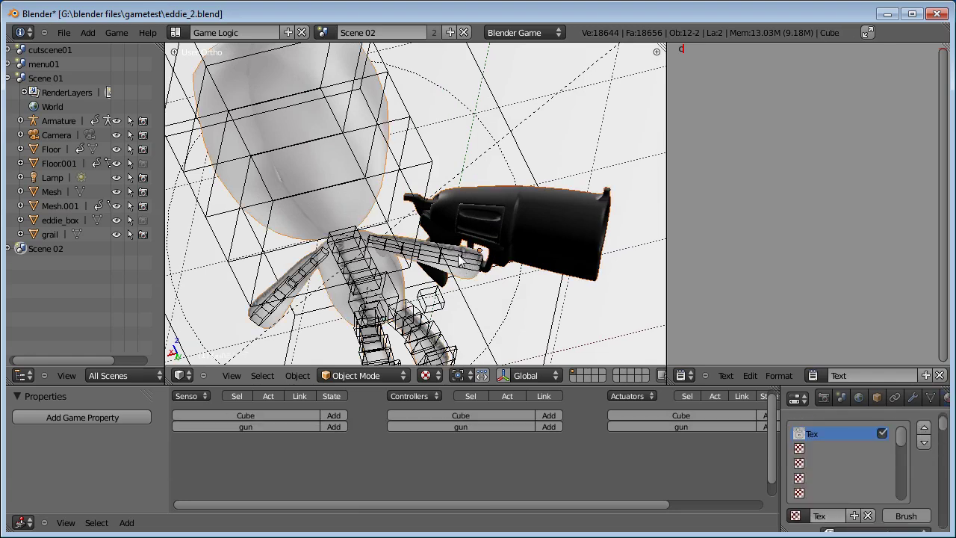
left_click(351, 376)
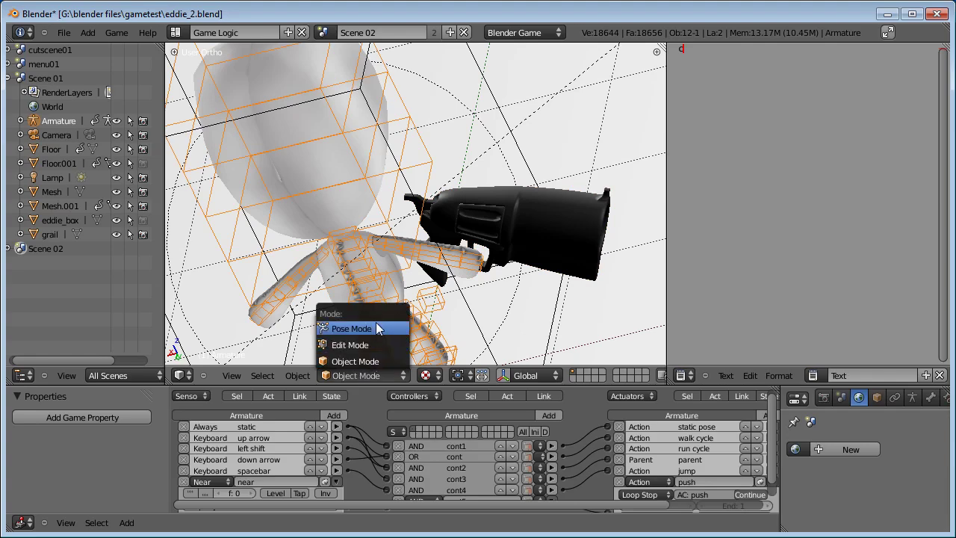
left_click(355, 329)
right_click(492, 218)
right_click(473, 263)
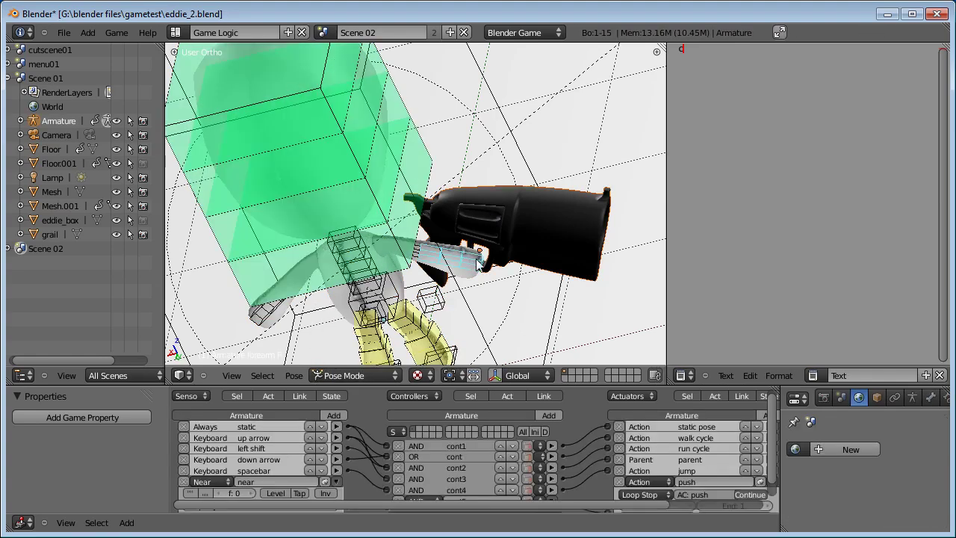
key("ctrl+p")
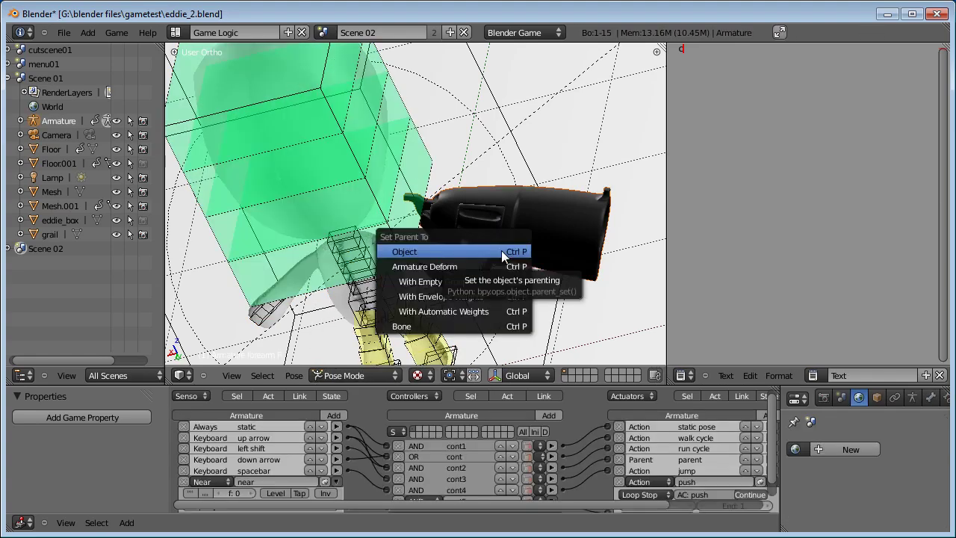
left_click(409, 326)
scroll(418, 314, "down", 5)
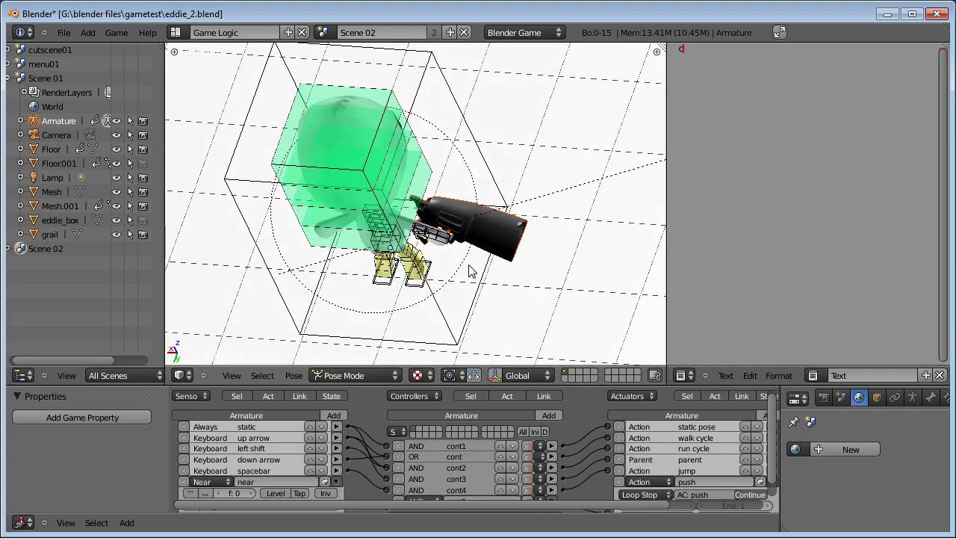
middle_click_drag(368, 275, 437, 298)
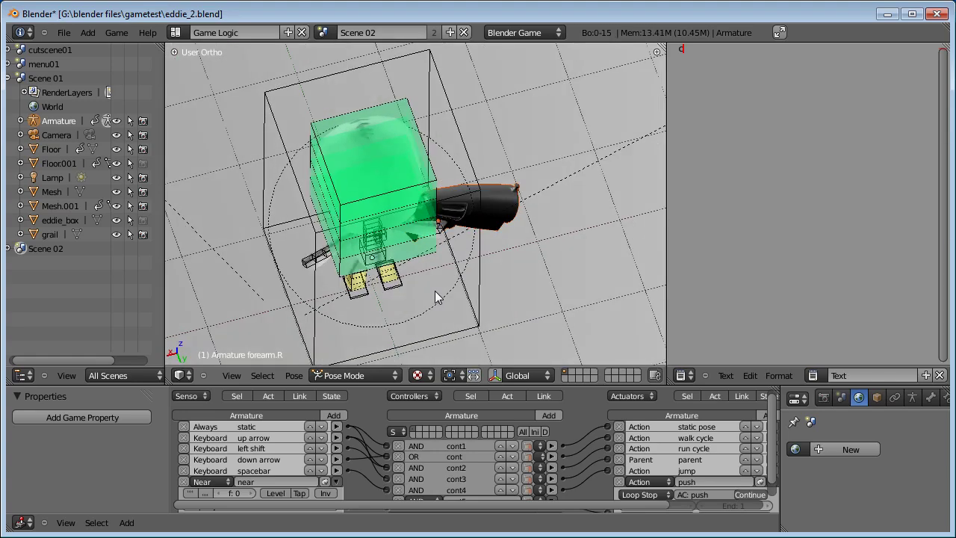
left_click(354, 375)
left_click(328, 360)
Step: Run the game briefly from the camera view to test the gun attached to the character
right_click(467, 193)
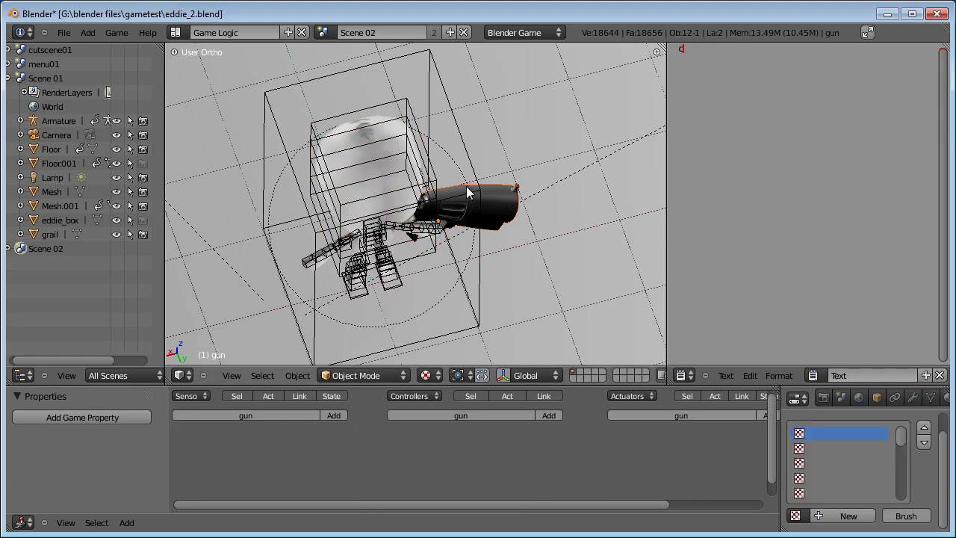
right_click(467, 193)
key("KP_0")
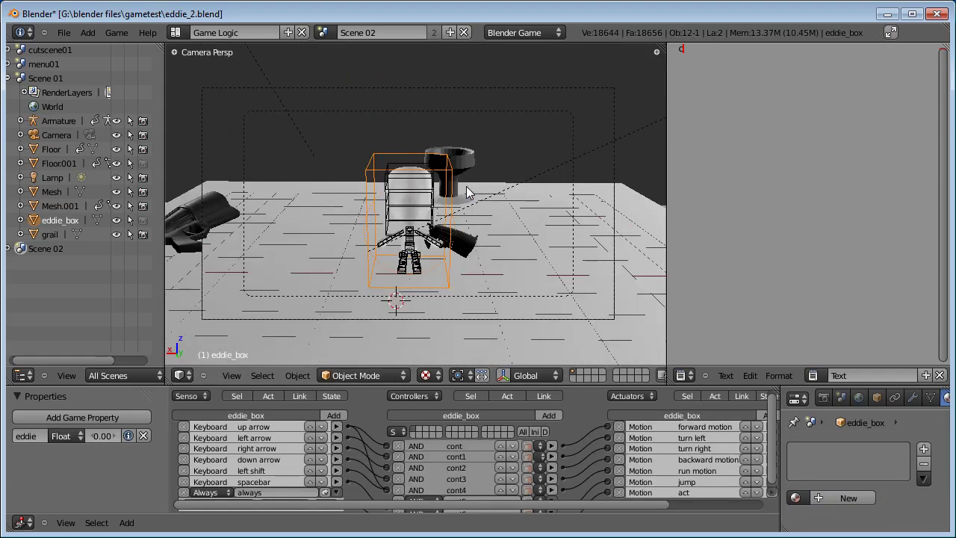
key("p")
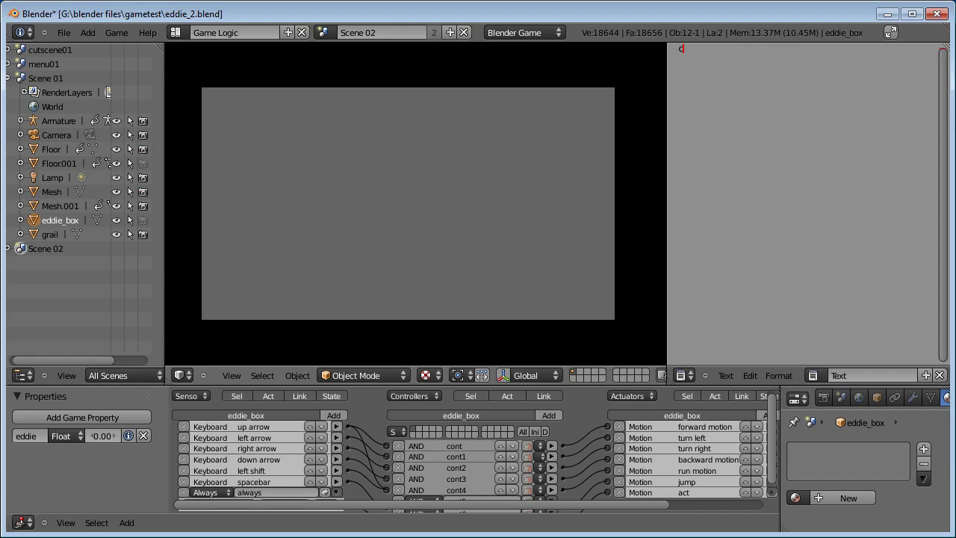
key("Escape")
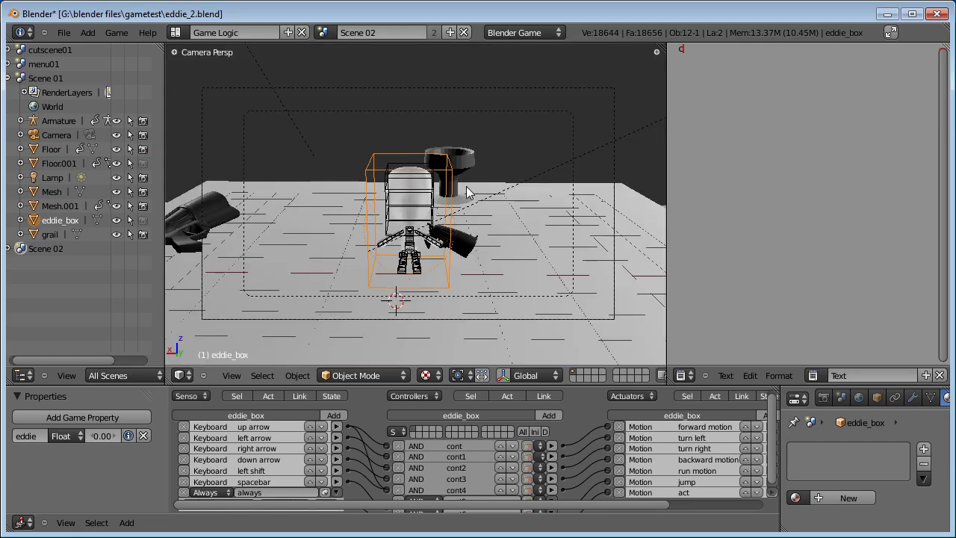
Step: Enable Actor and Ghost in the gun's physics settings
middle_click_drag(482, 232, 465, 241)
right_click(495, 240)
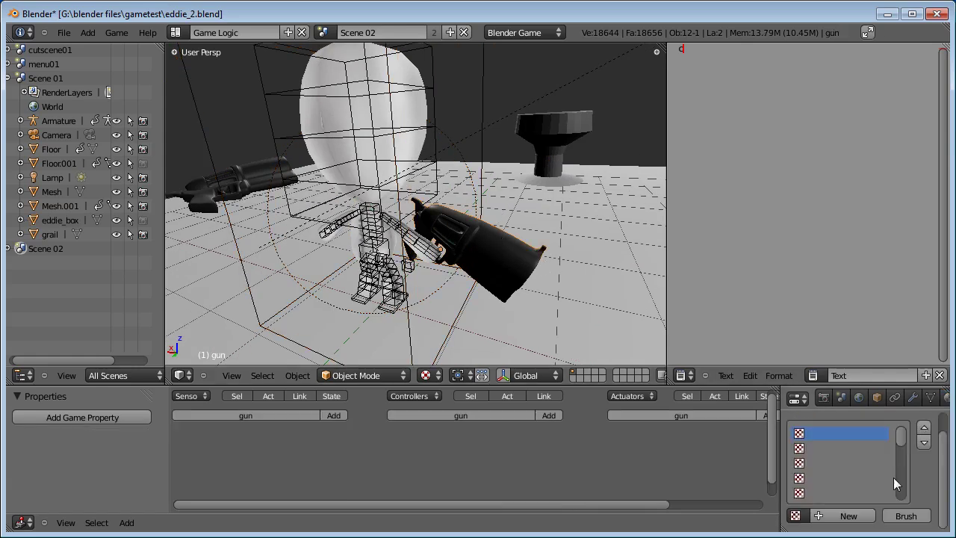
scroll(919, 403, "down", 5)
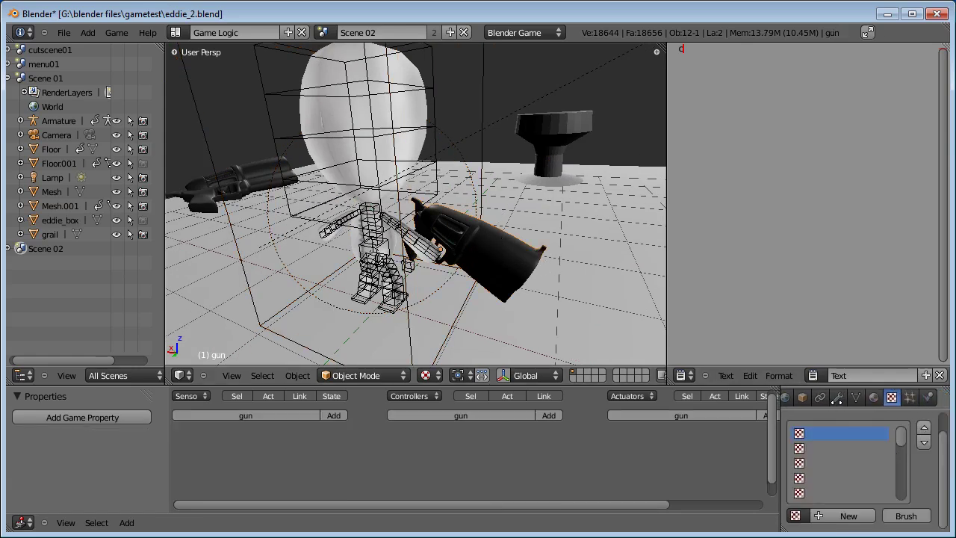
left_click(924, 397)
scroll(891, 451, "down", 1)
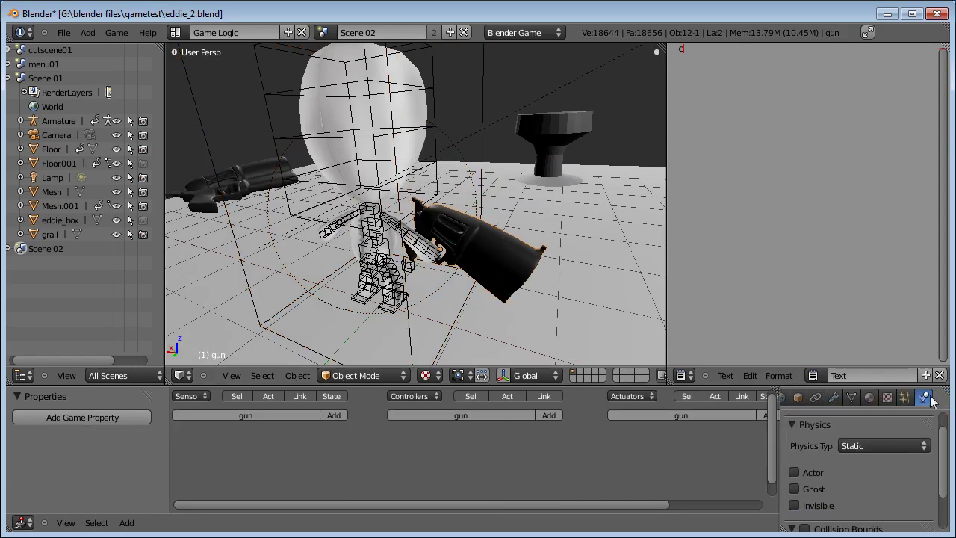
scroll(852, 478, "down", 1)
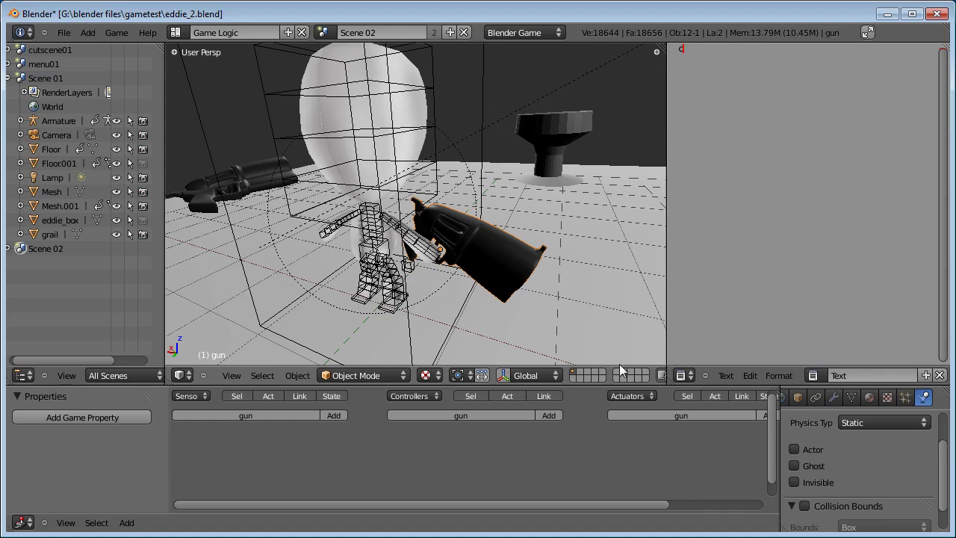
left_click(795, 465)
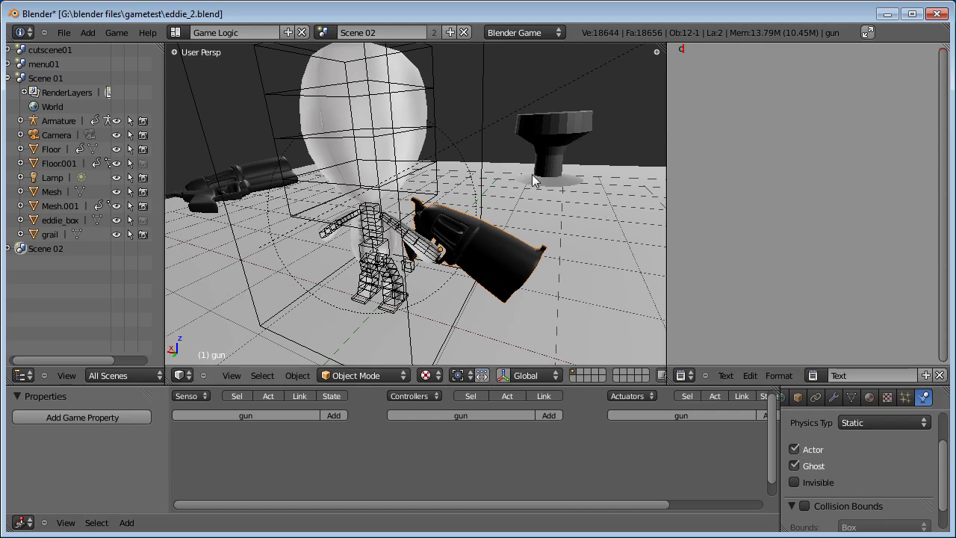
Step: Run the game from the camera view, turning and walking the character to check how the gun follows the hand
key("KP_0")
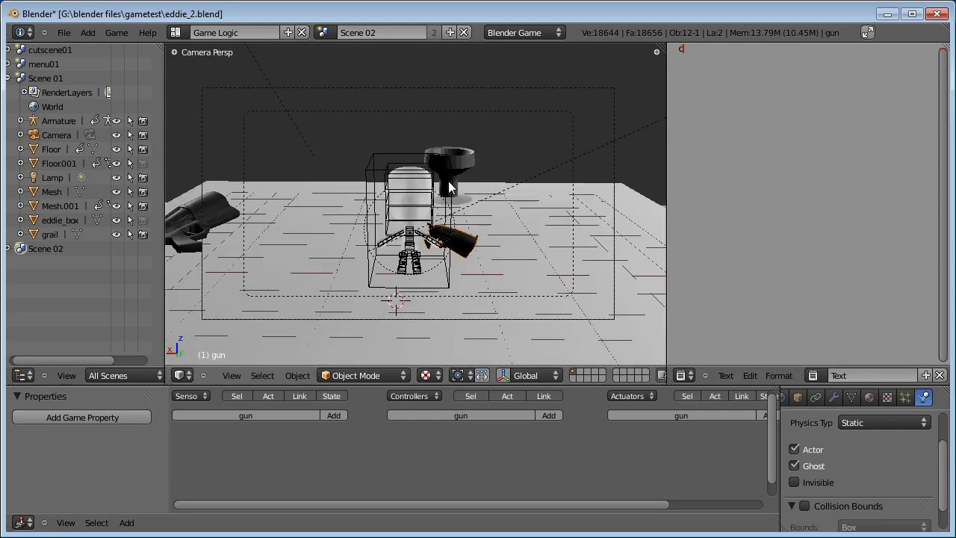
key("p")
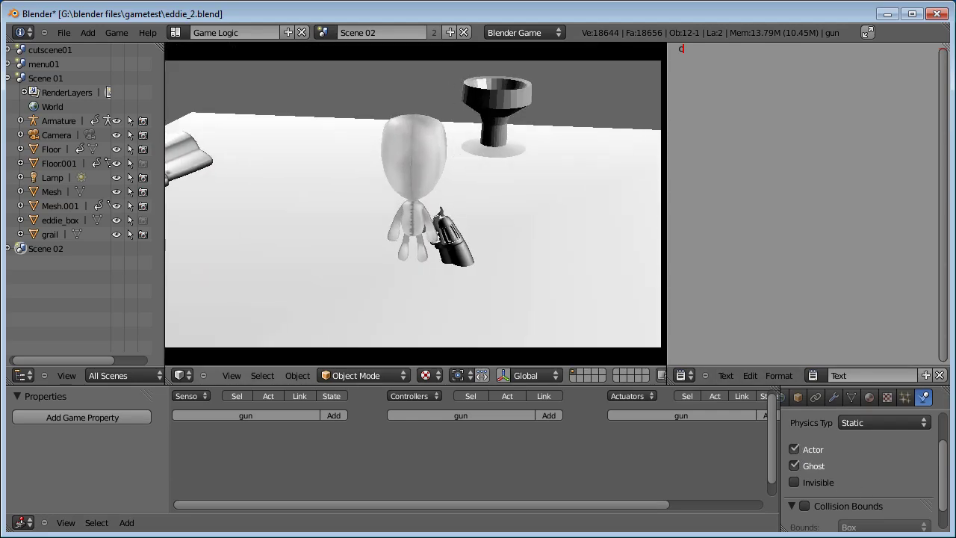
key("a")
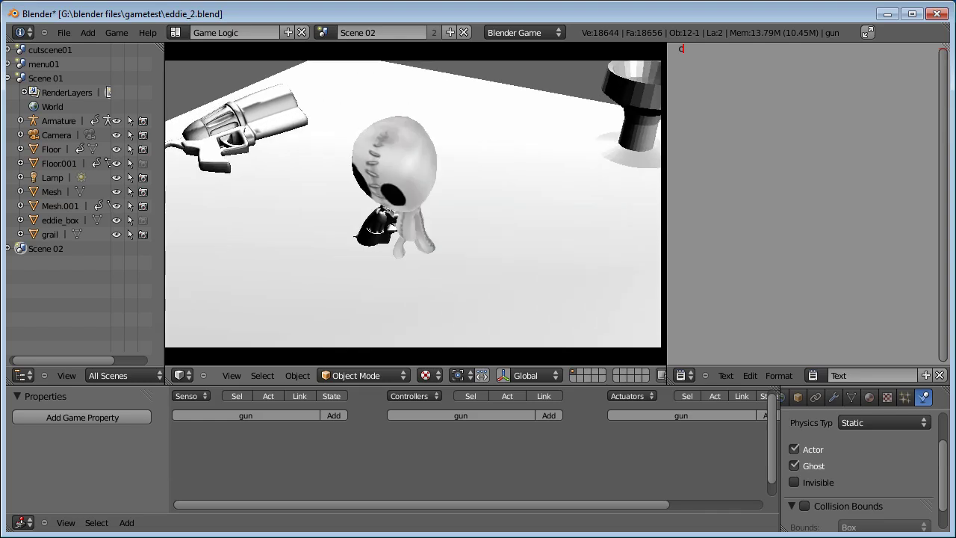
key("w")
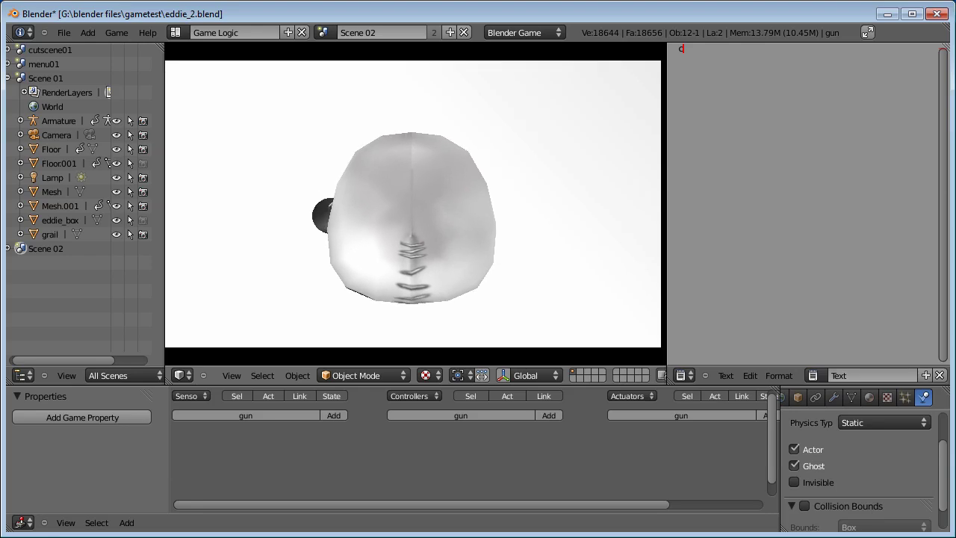
key("Escape")
Step: Add an Always sensor, an AND controller and an actuator to the gun
scroll(449, 181, "up", 2)
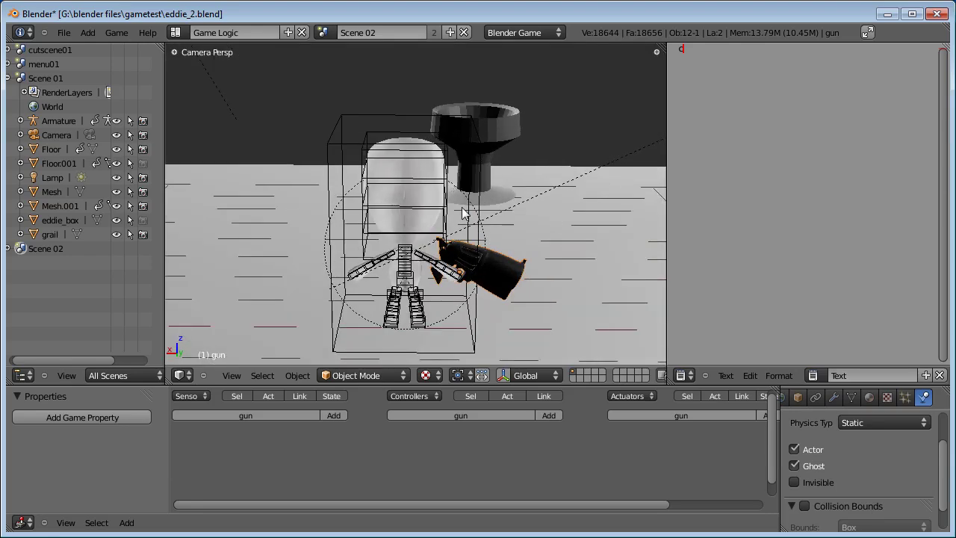
middle_click_drag(532, 287, 451, 271, "shift")
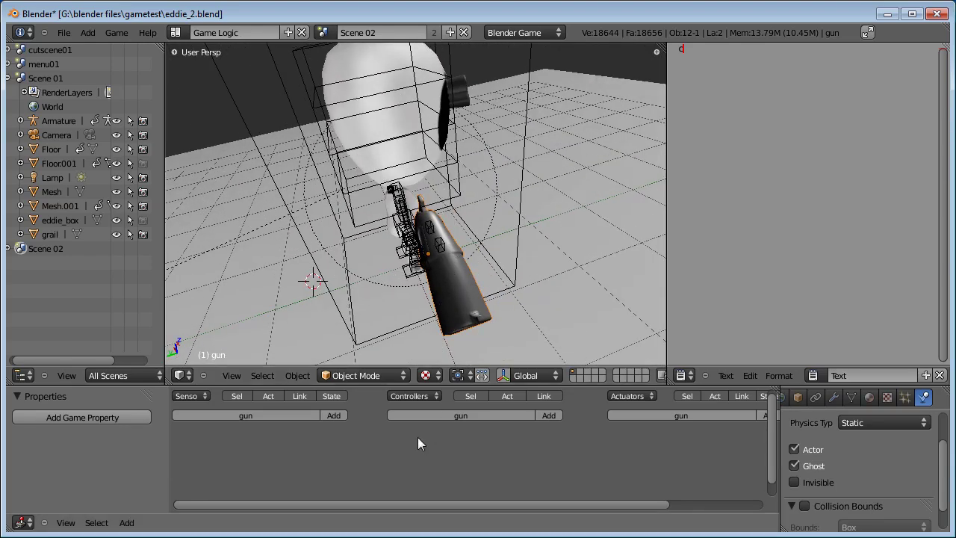
middle_click_drag(417, 437, 439, 443)
left_click(355, 421)
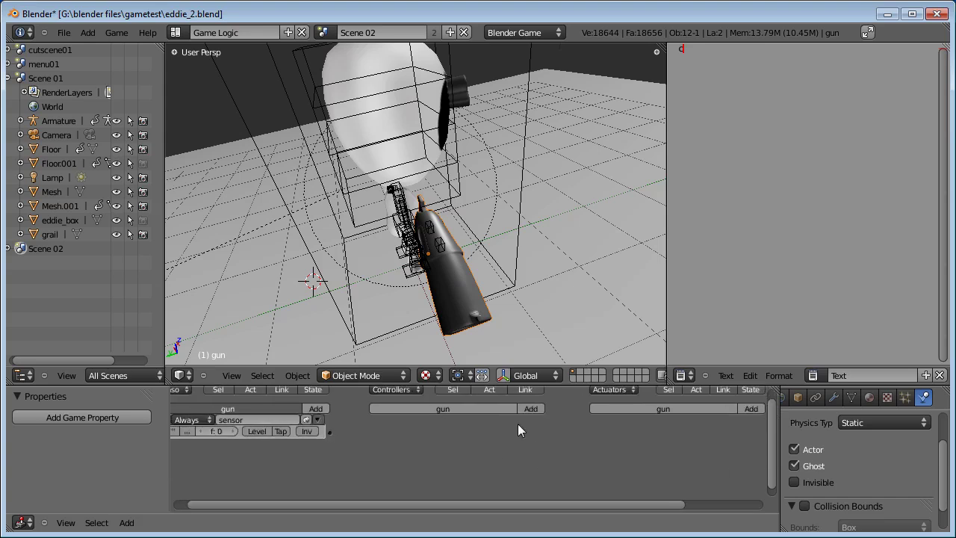
left_click(540, 410)
left_click(751, 410)
Step: Connect the gun's Always sensor to its AND controller and set the actuator type to Visibility
middle_click_drag(306, 451, 248, 433)
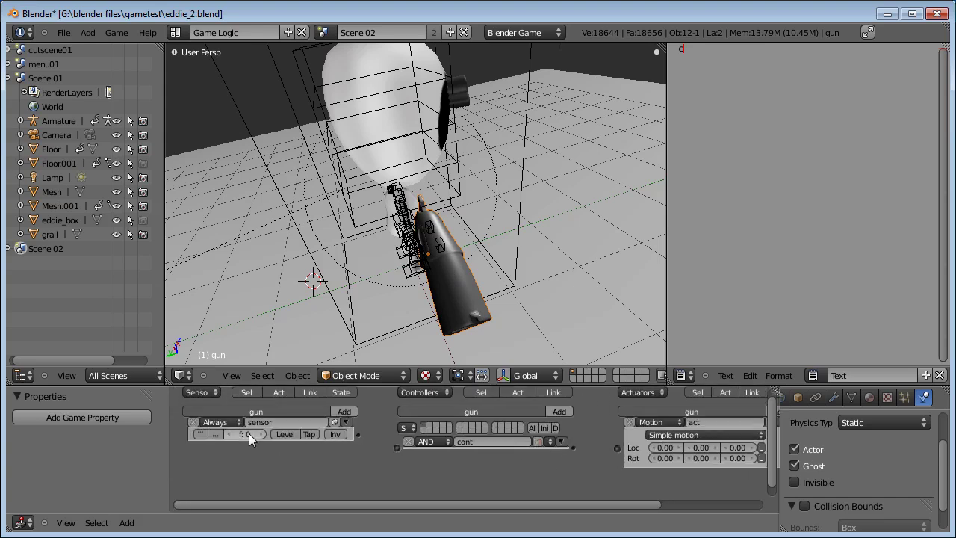
middle_click_drag(388, 443, 353, 433)
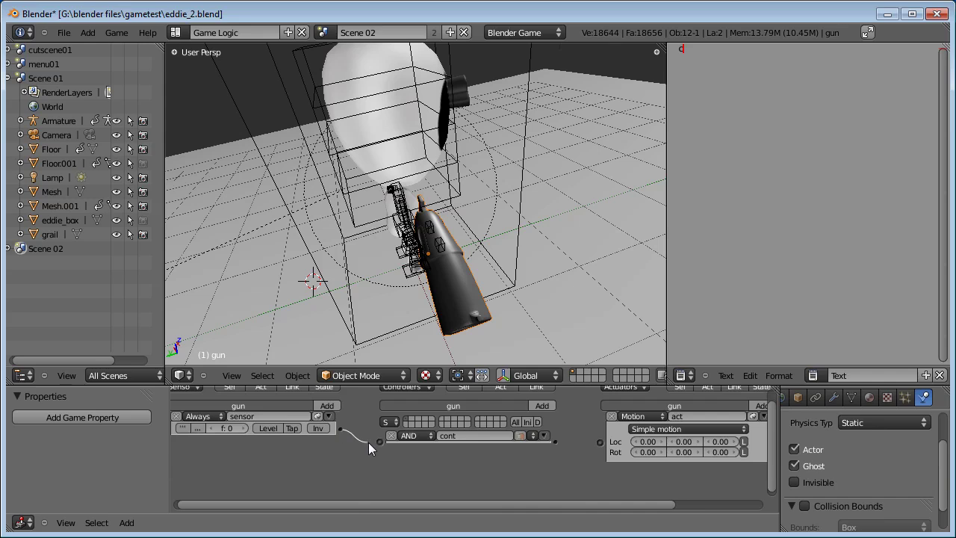
middle_click_drag(556, 476, 461, 471)
left_click(561, 412)
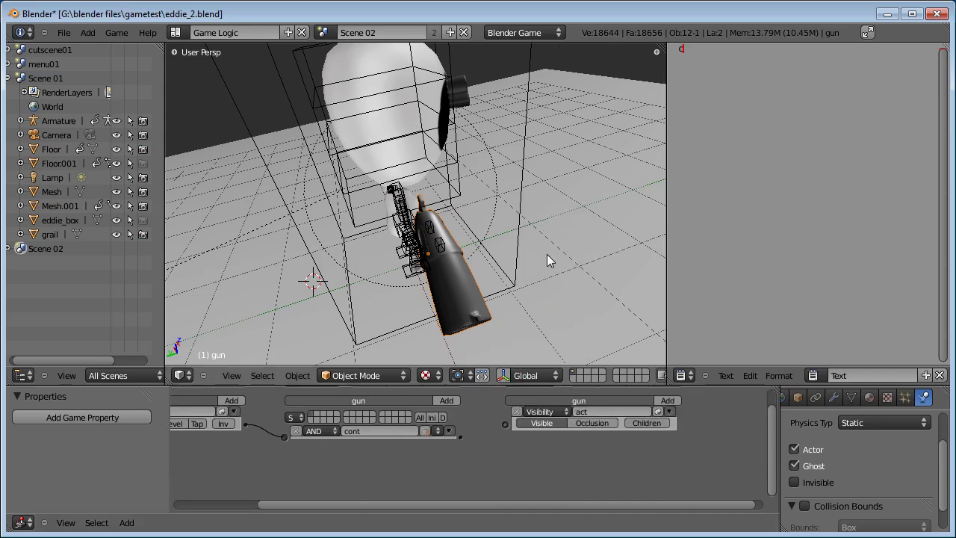
left_click(545, 256)
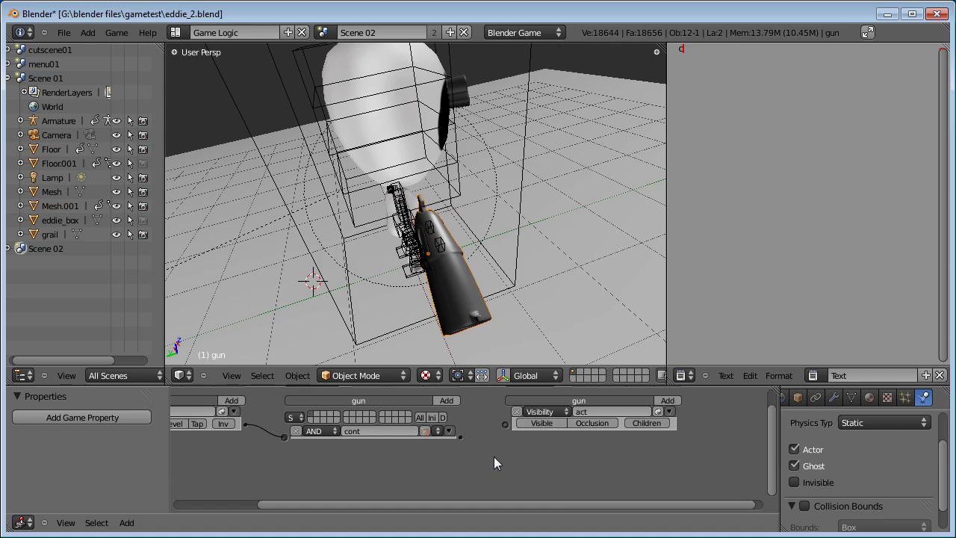
Step: Connect the gun's AND controller to its Visibility actuator and run the game briefly to check the gun's visibility
left_click_drag(497, 427, 503, 424)
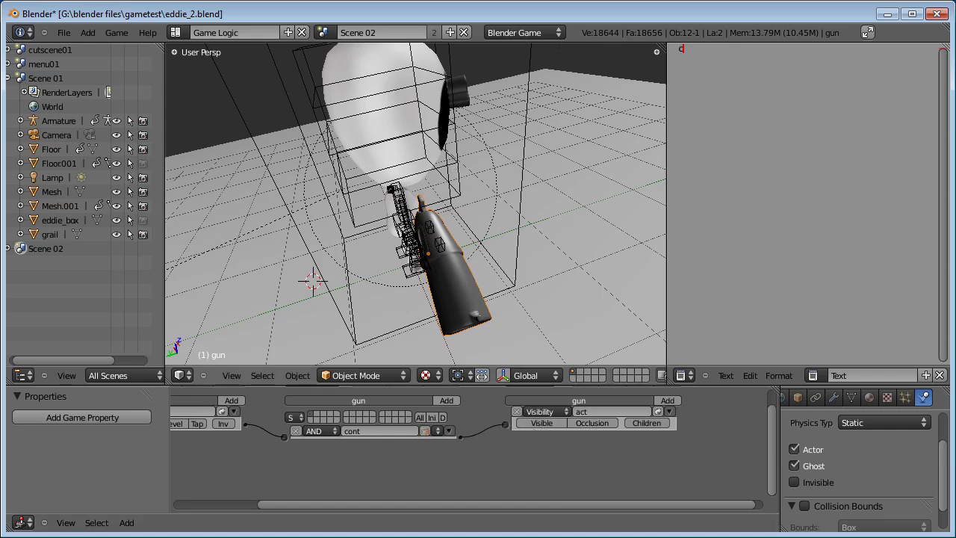
key("p")
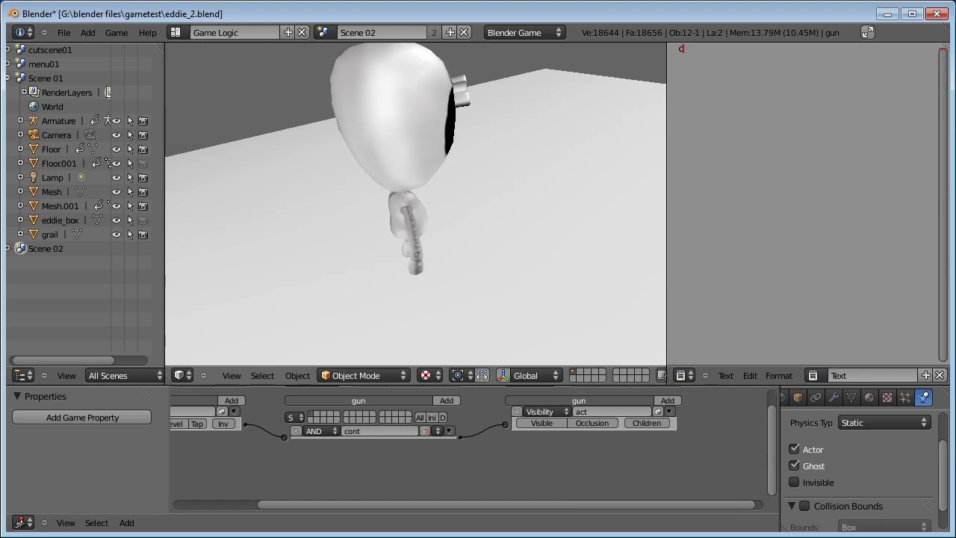
key("Escape")
middle_click_drag(473, 449, 509, 443)
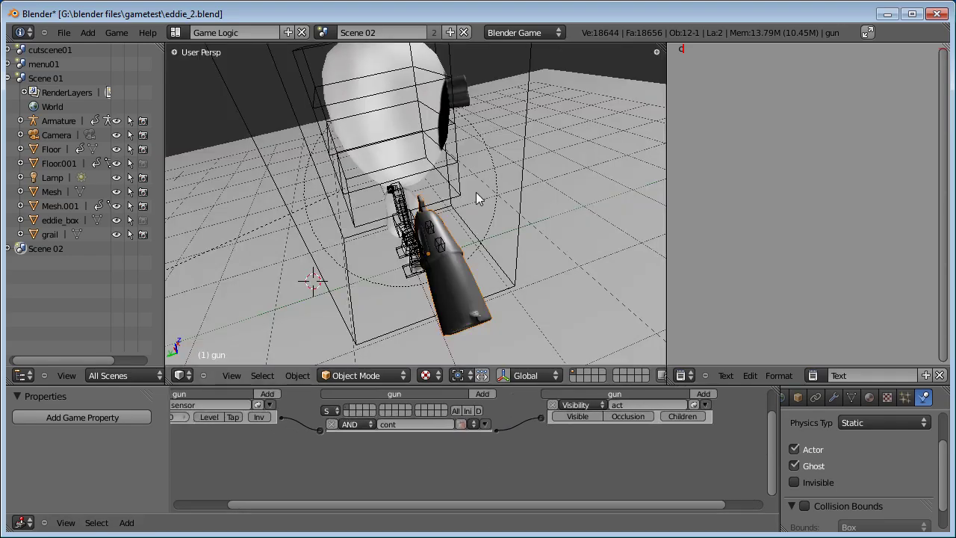
Step: Add a game property named gun to the separate gun lying away from the character
middle_click_drag(547, 208, 599, 79)
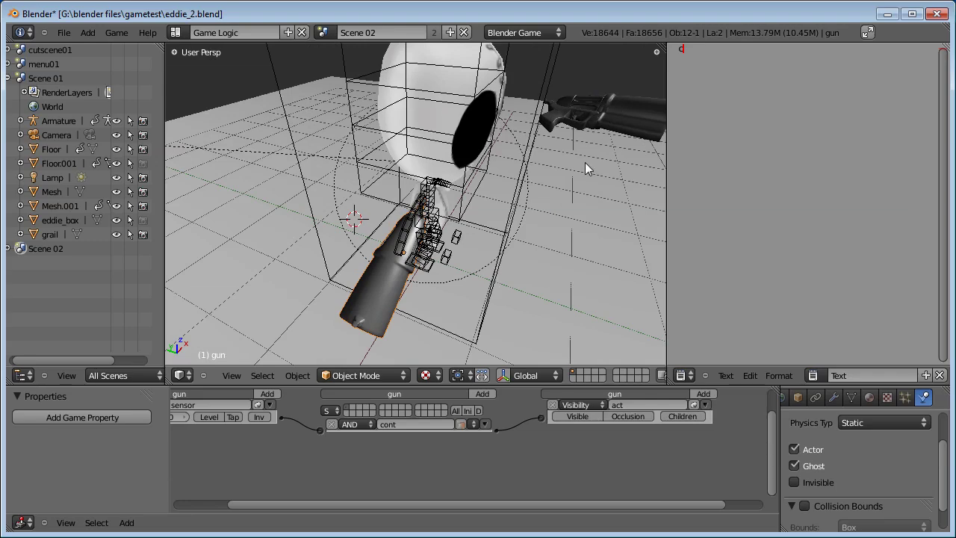
middle_click_drag(585, 168, 511, 213)
right_click(559, 133)
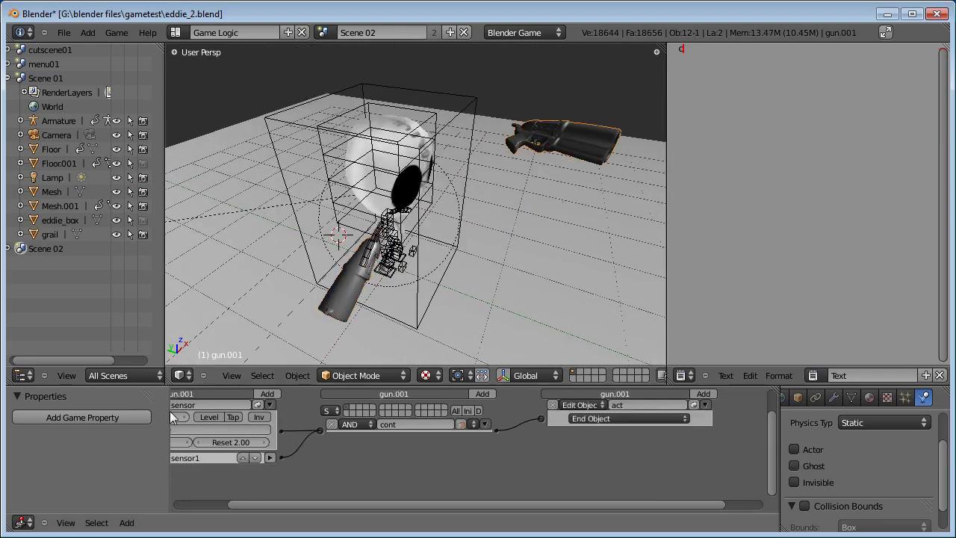
left_click(83, 419)
left_click(46, 438)
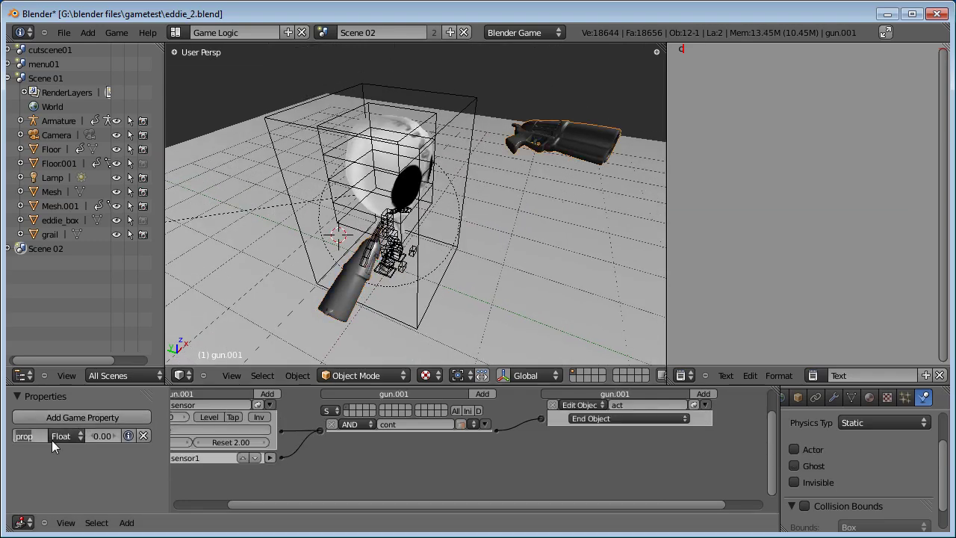
type("gun")
key("Return")
Step: Select the gun in the character's hand and collapse its existing sensor, controller and actuator
right_click(345, 292)
middle_click_drag(359, 316, 445, 303)
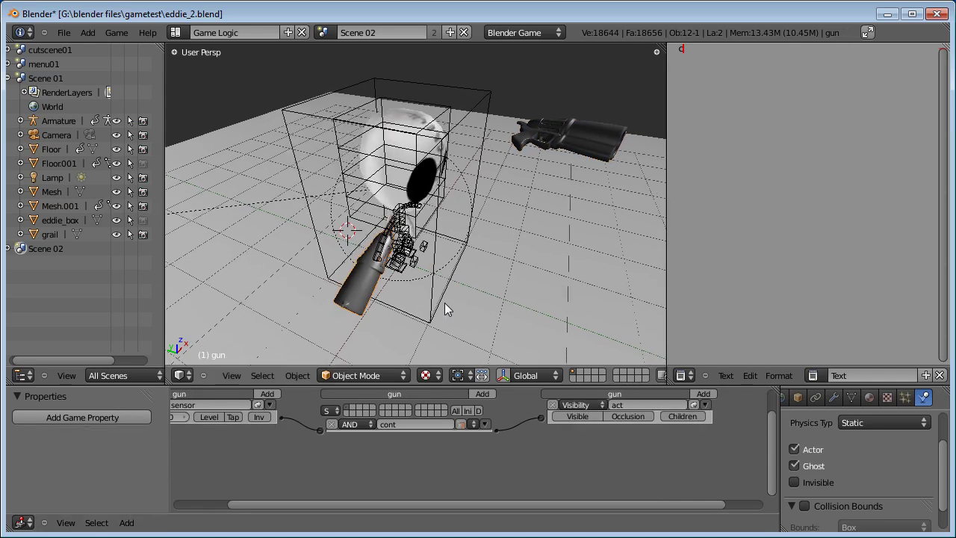
left_click(269, 404)
left_click(484, 423)
left_click(705, 404)
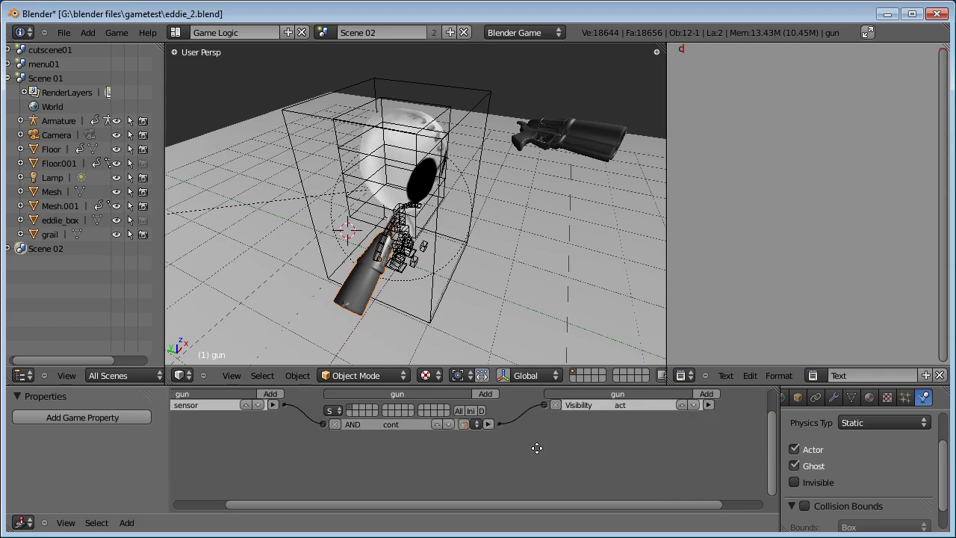
key("Home")
Step: Add a second sensor, AND controller and actuator to the hand gun
left_click(338, 389)
left_click(342, 394)
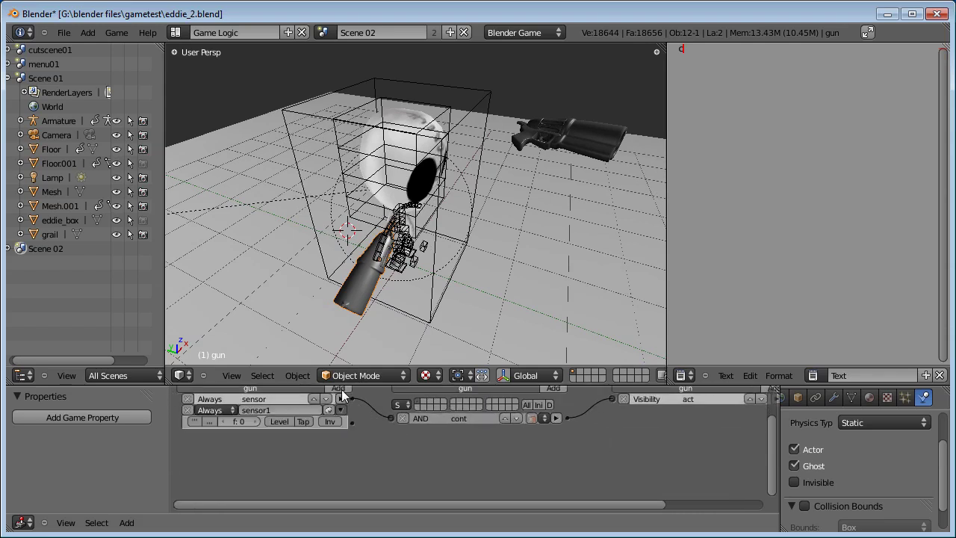
left_click(553, 390)
left_click(551, 403)
middle_click_drag(723, 423, 705, 433)
left_click(753, 396)
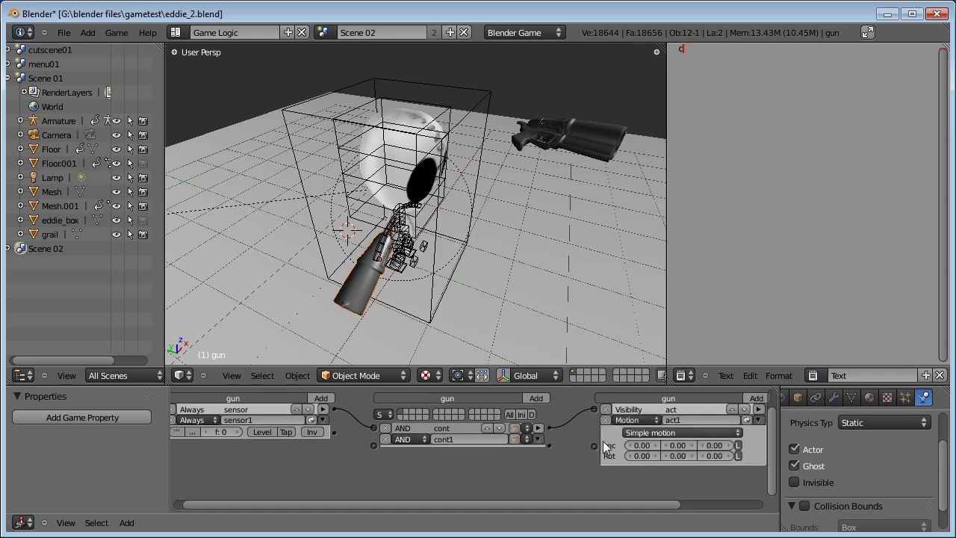
middle_click_drag(326, 450, 349, 445)
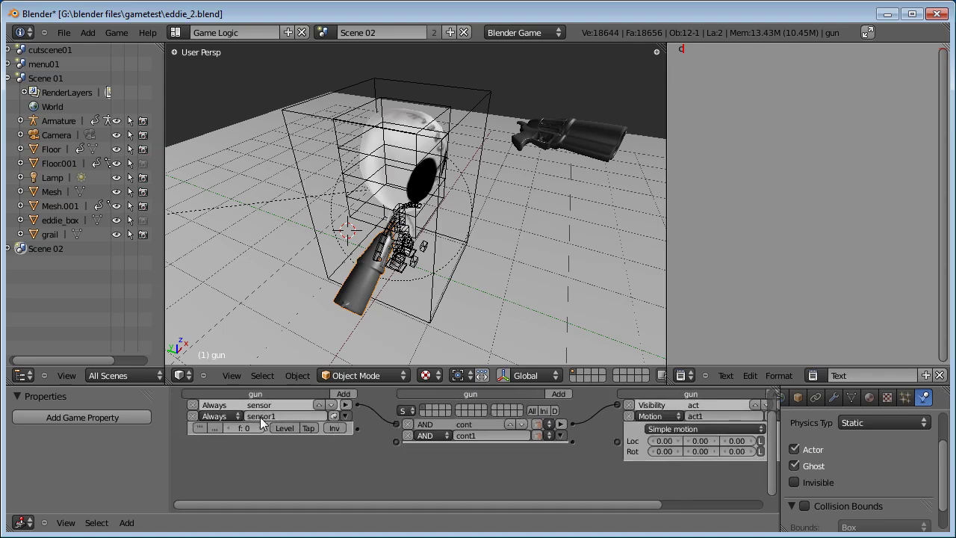
Step: Change the hand gun's second sensor to Near and set its property to gun
left_click(237, 416)
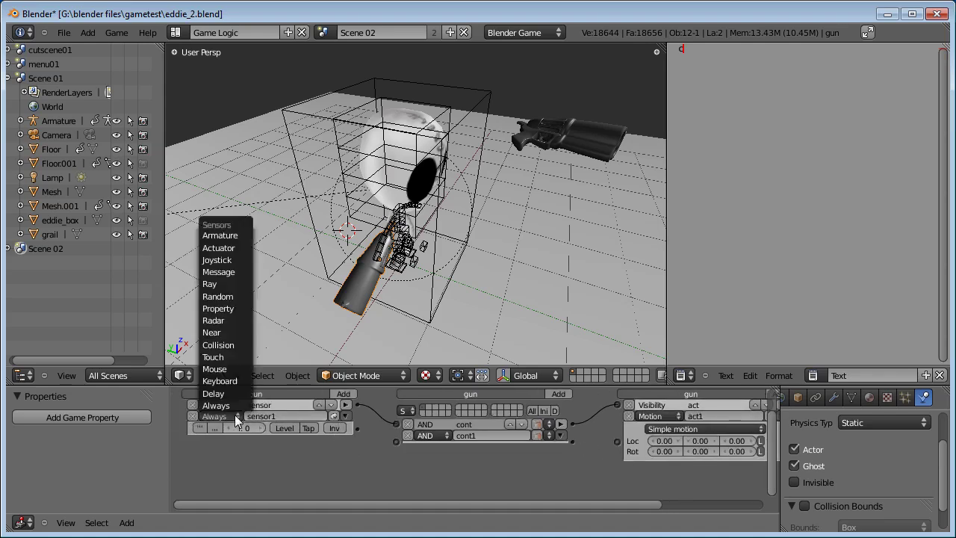
left_click(215, 333)
type("gun")
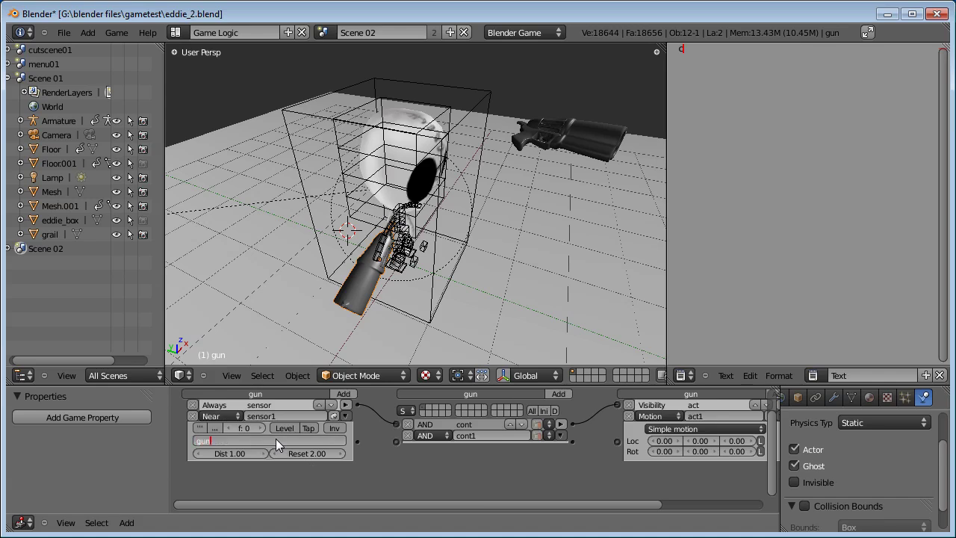
key("Return")
Step: Connect the Near sensor to the second AND controller, and that controller to the second actuator
middle_click_drag(435, 467, 401, 463)
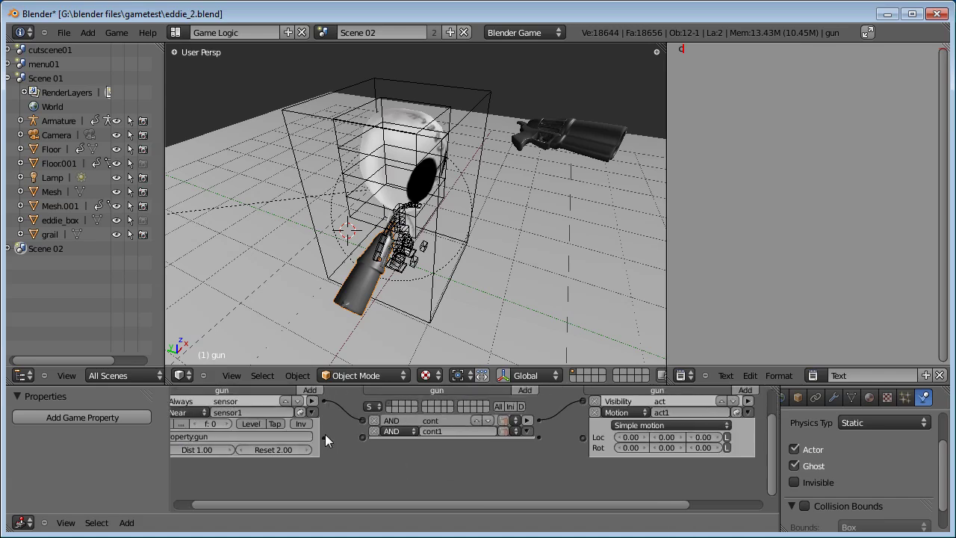
left_click_drag(361, 437, 362, 438)
middle_click_drag(508, 461, 467, 459)
left_click_drag(499, 435, 544, 437)
scroll(557, 448, "left", 5, "ctrl")
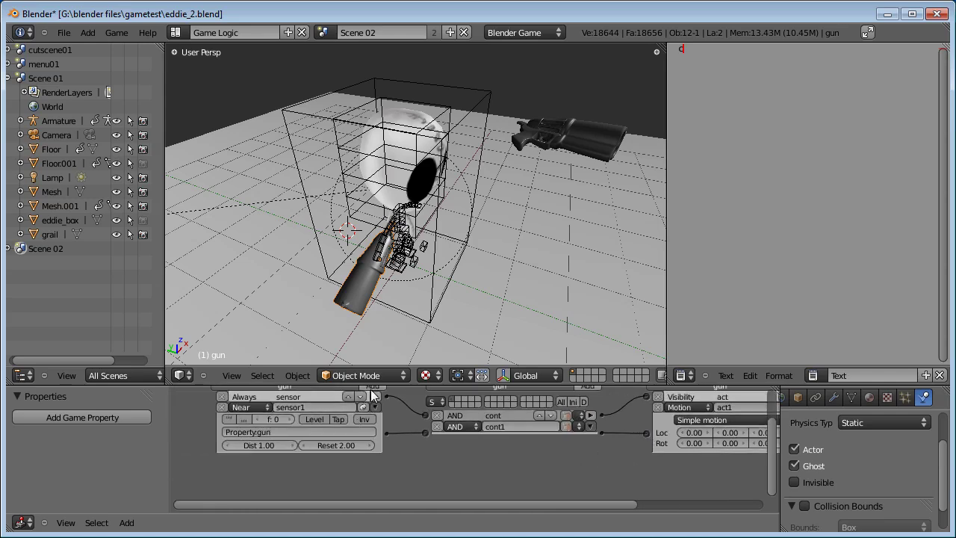
Step: Add a third sensor to the hand gun, make it a Keyboard sensor and assign the F key
scroll(427, 478, "up", 2)
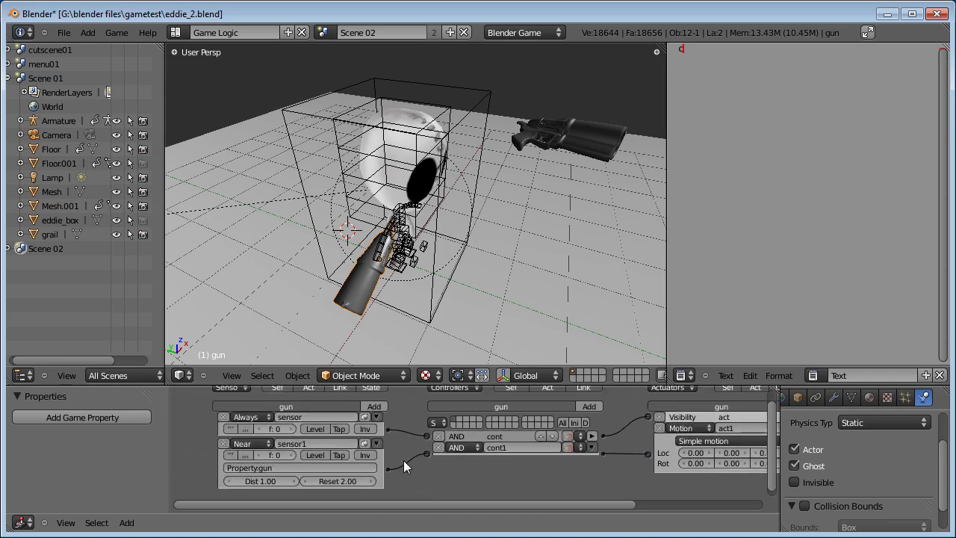
middle_click_drag(404, 460, 408, 445)
middle_click_drag(409, 450, 405, 467)
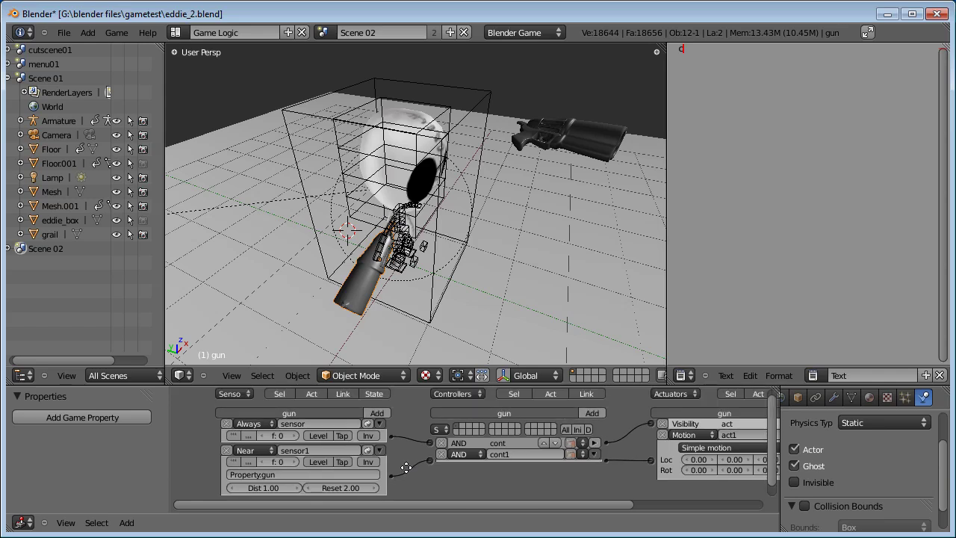
left_click(379, 423)
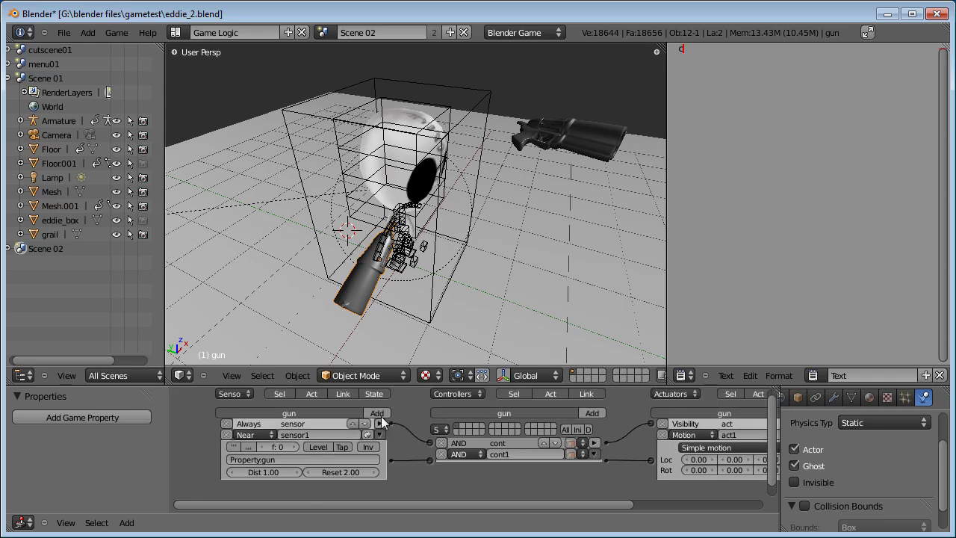
scroll(400, 487, "down", 2)
left_click(251, 447)
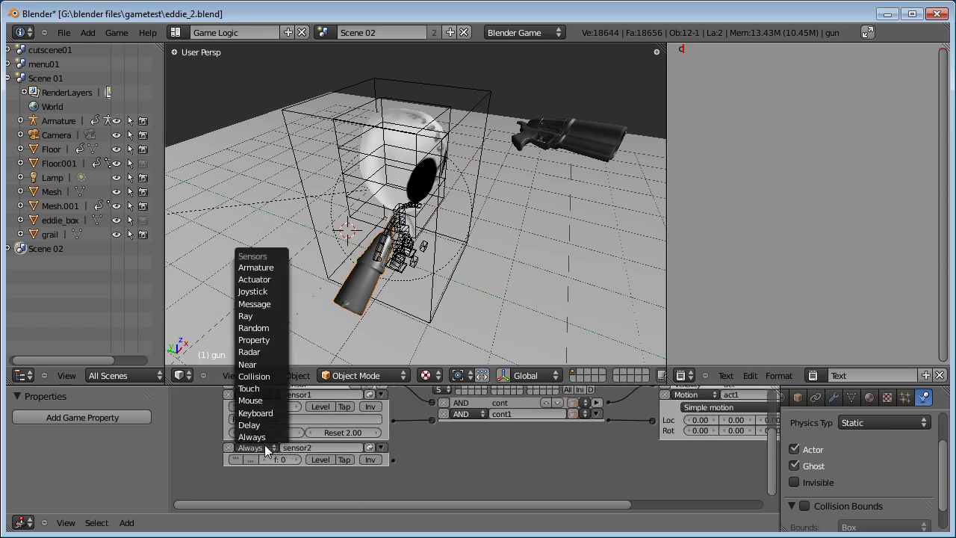
left_click(256, 413)
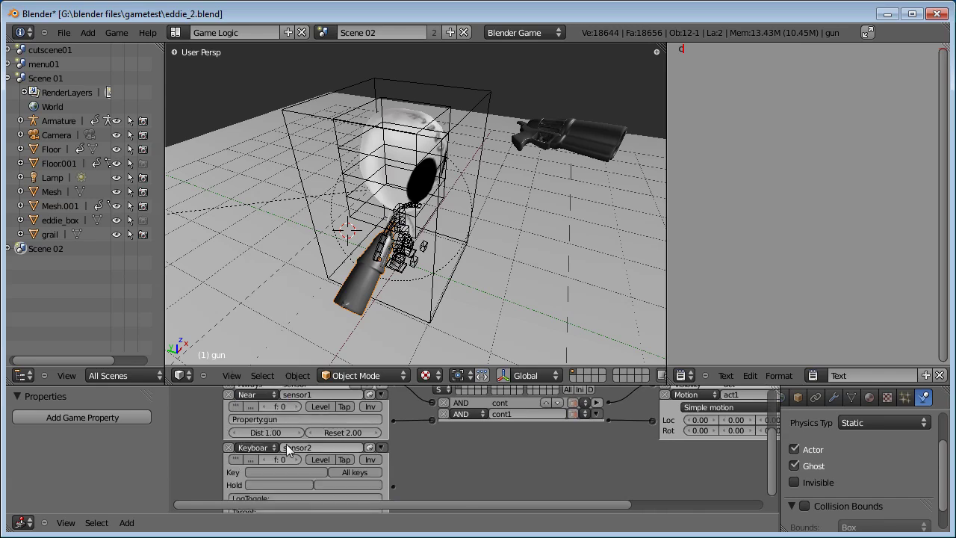
left_click(287, 472)
key("Shift_L")
left_click(303, 471)
key("f")
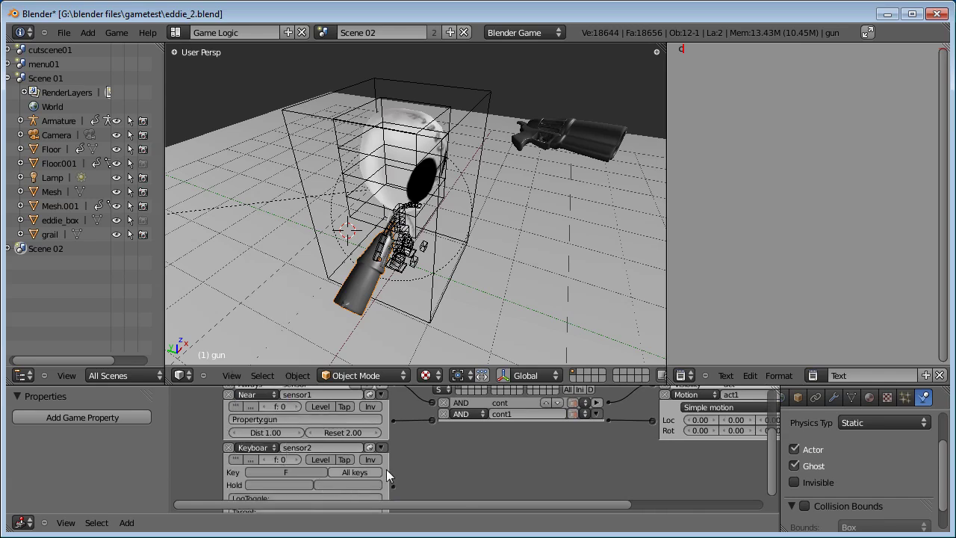
Step: Connect the Keyboard sensor to the second AND controller and collapse the Near and Keyboard sensors
scroll(422, 471, "down", 2, "ctrl")
left_click_drag(392, 418, 393, 417)
middle_click_drag(418, 431, 405, 445)
left_click(330, 405)
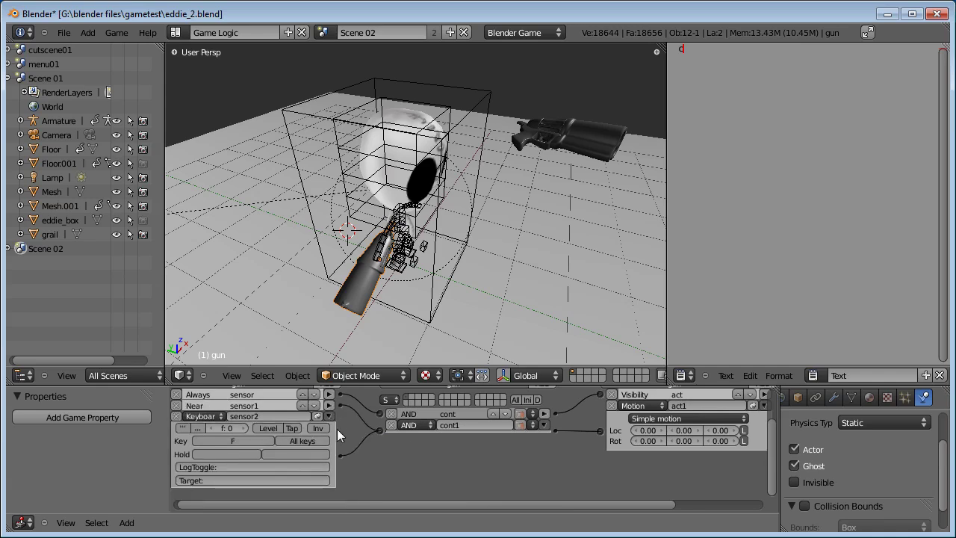
left_click(330, 417)
Step: Change the hand gun's second actuator from Motion to Visibility
middle_click_drag(468, 461, 379, 464)
middle_click_drag(496, 457, 490, 474)
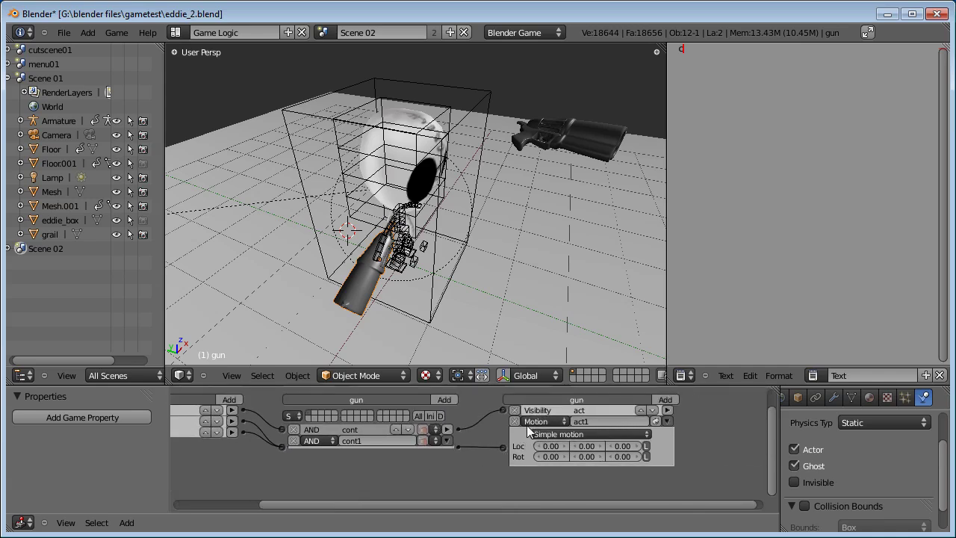
left_click(540, 422)
left_click(537, 265)
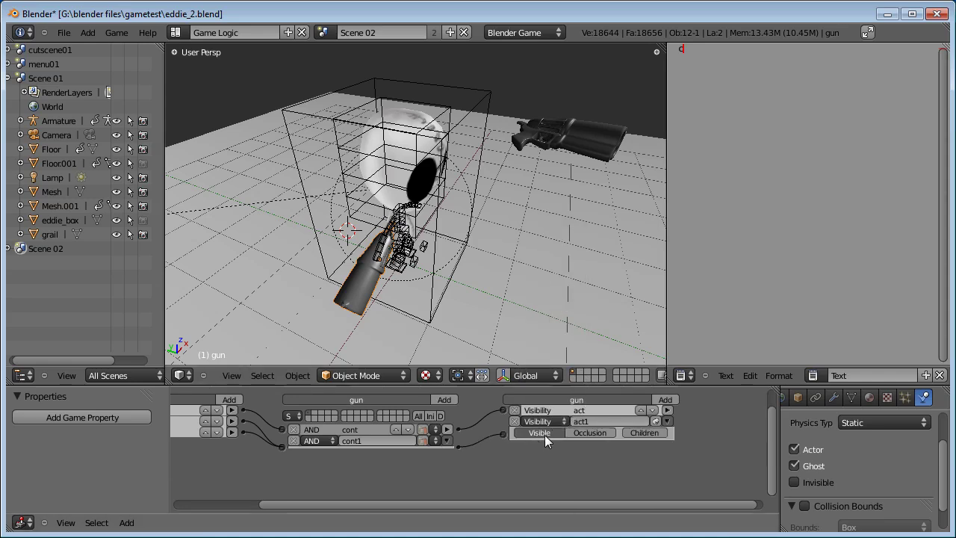
middle_click_drag(375, 461, 405, 473)
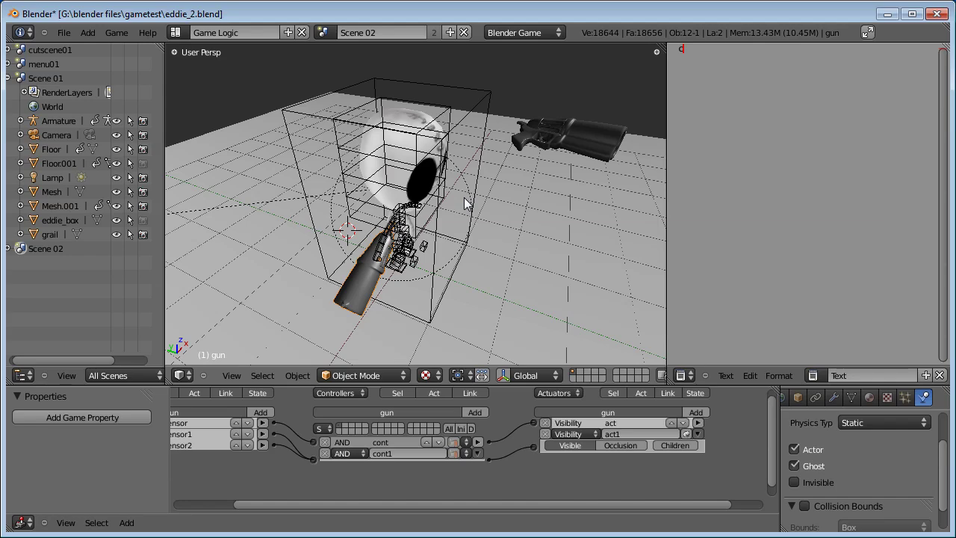
Step: Run the game from the enlarged camera view, walking the character around to test the gun pickup, and restore the layout
key("KP_0")
middle_click_drag(485, 155, 481, 229, "shift")
scroll(480, 228, "down", 1)
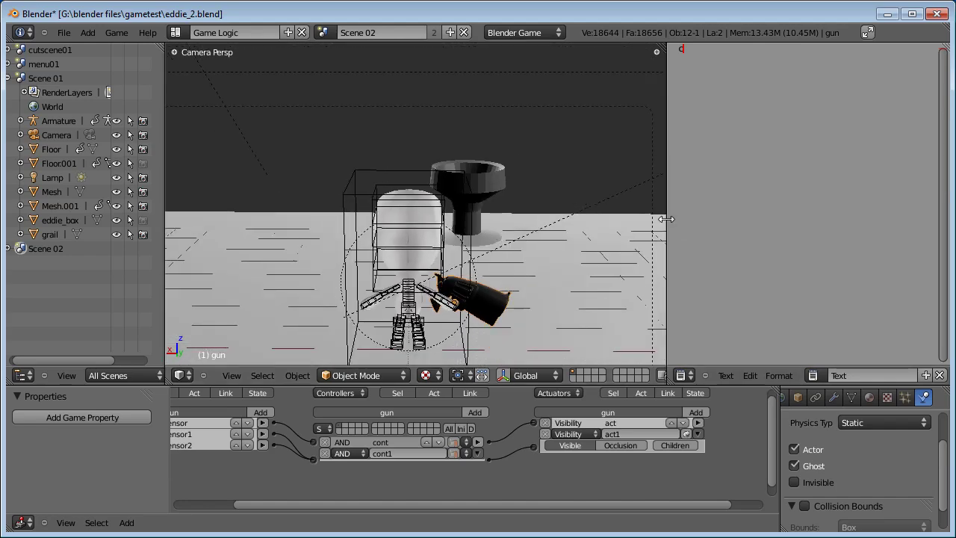
key("ctrl+Up")
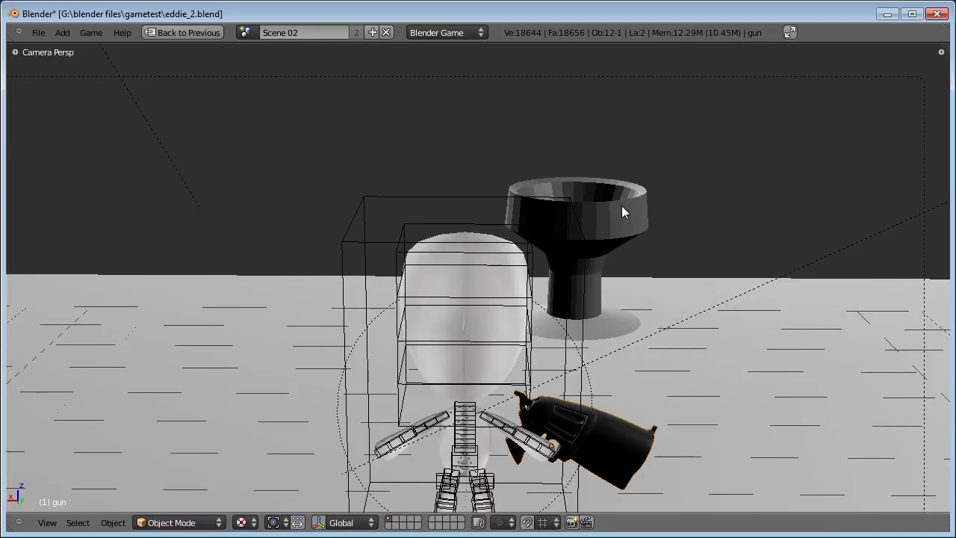
key("Home")
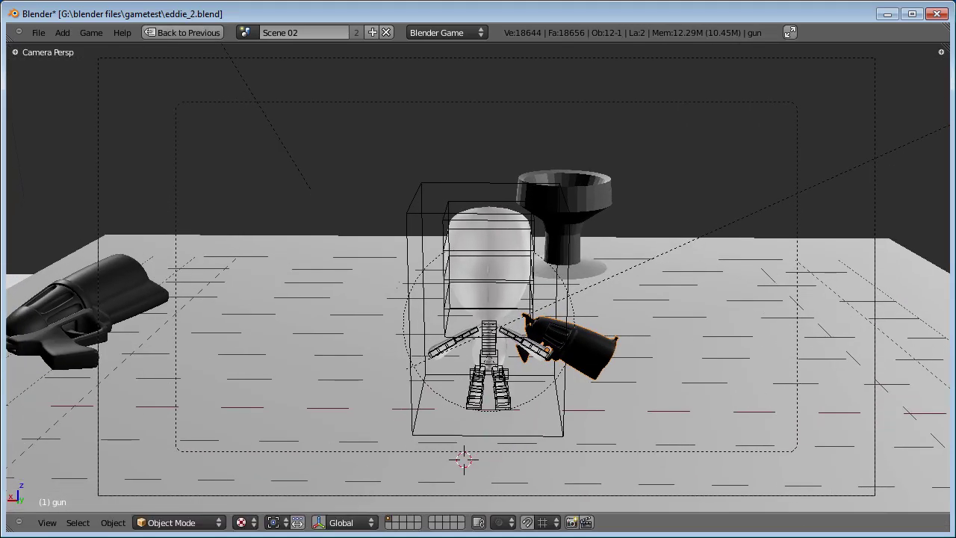
key("p")
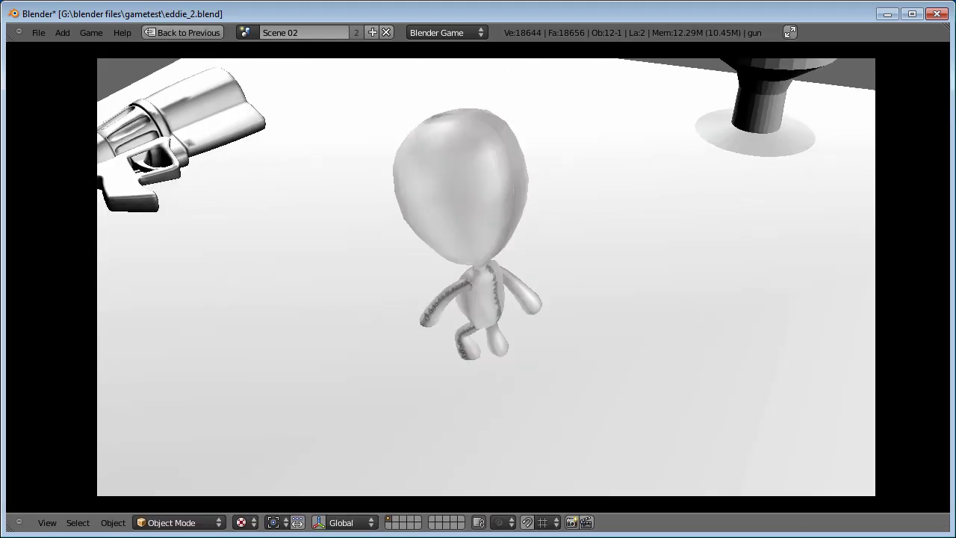
key("Up")
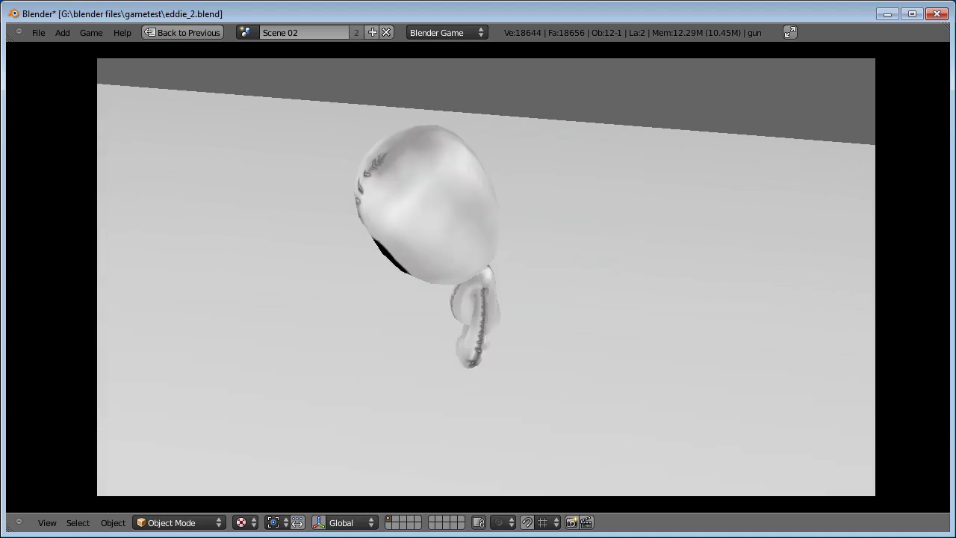
key("Escape")
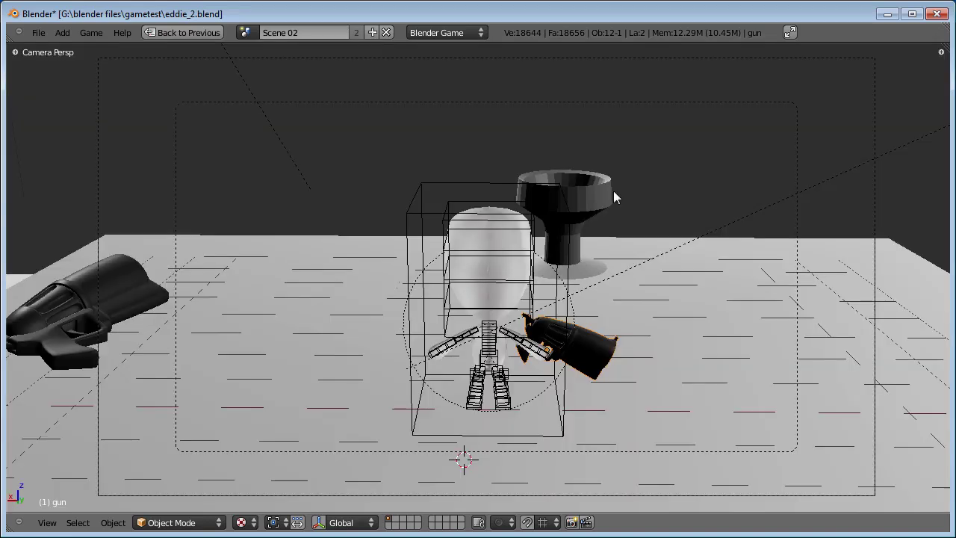
key("ctrl+Up")
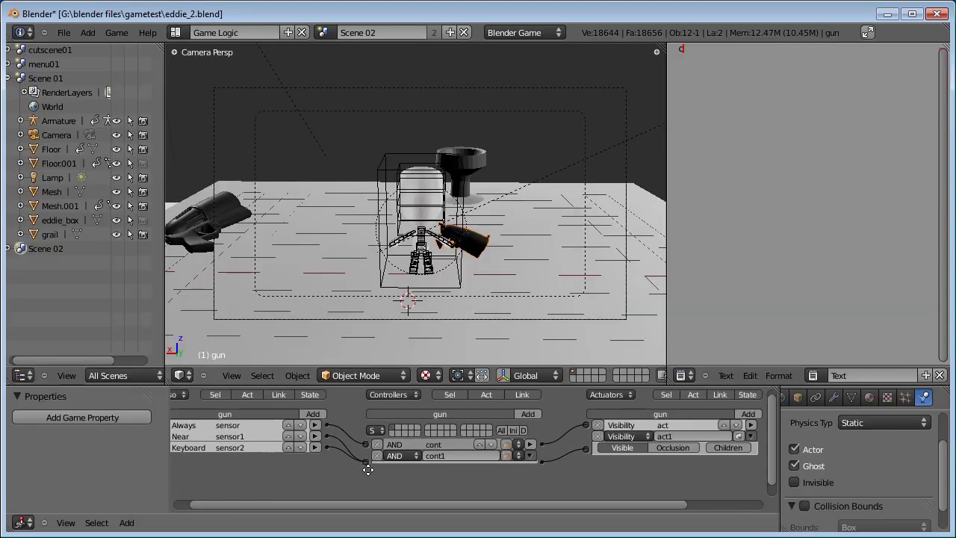
Step: Set the distance of the hand gun's Near sensor to 3
left_click(348, 438)
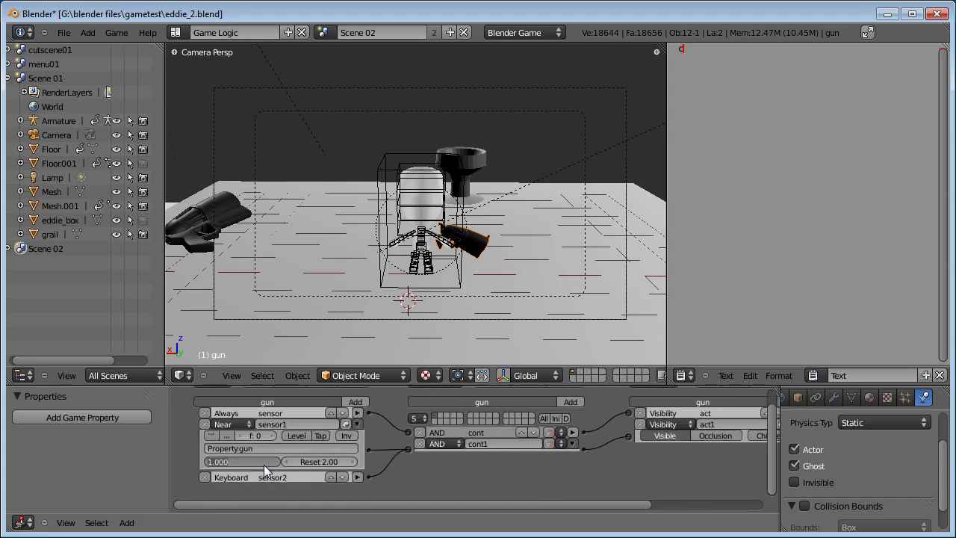
type("3")
key("Return")
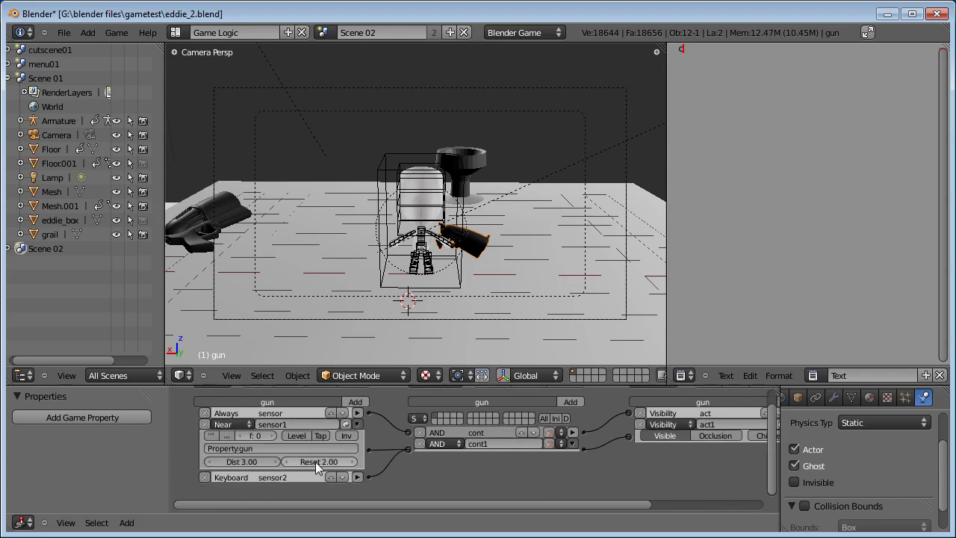
left_click(316, 462)
key("Return")
Step: Set the distance of the pickup gun's Near sensor to 2, adjust its reset distance, and collapse the sensor
right_click(221, 209)
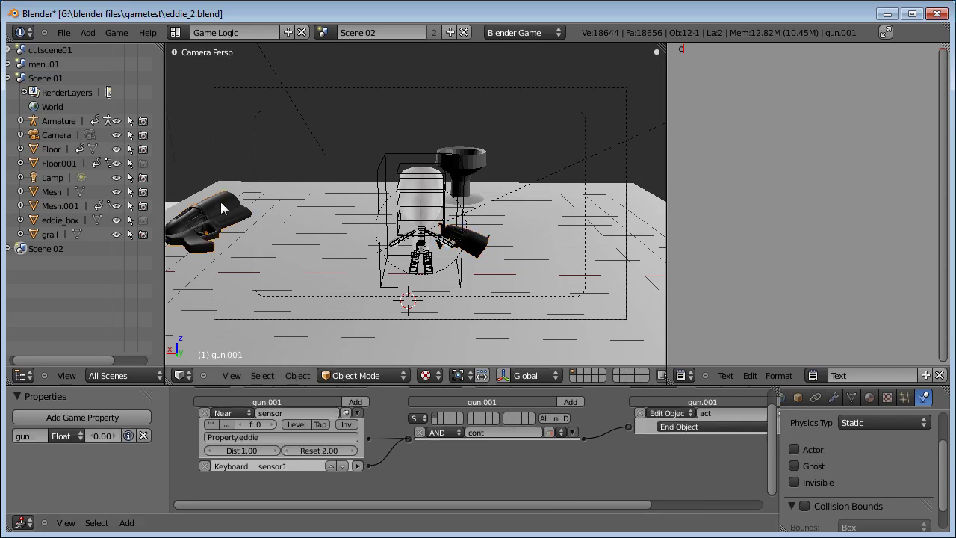
left_click(247, 450)
type("2")
key("Return")
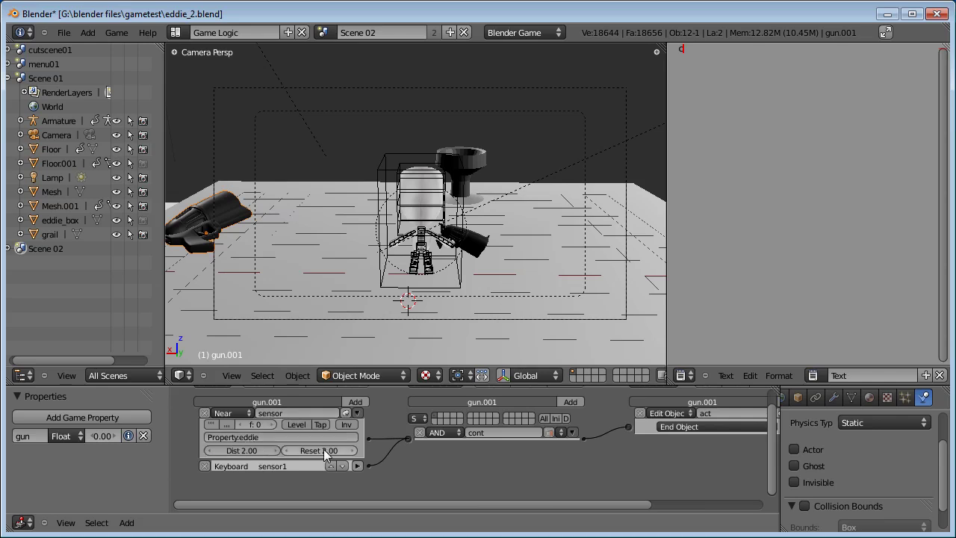
left_click(323, 449)
key("Return")
left_click(357, 412)
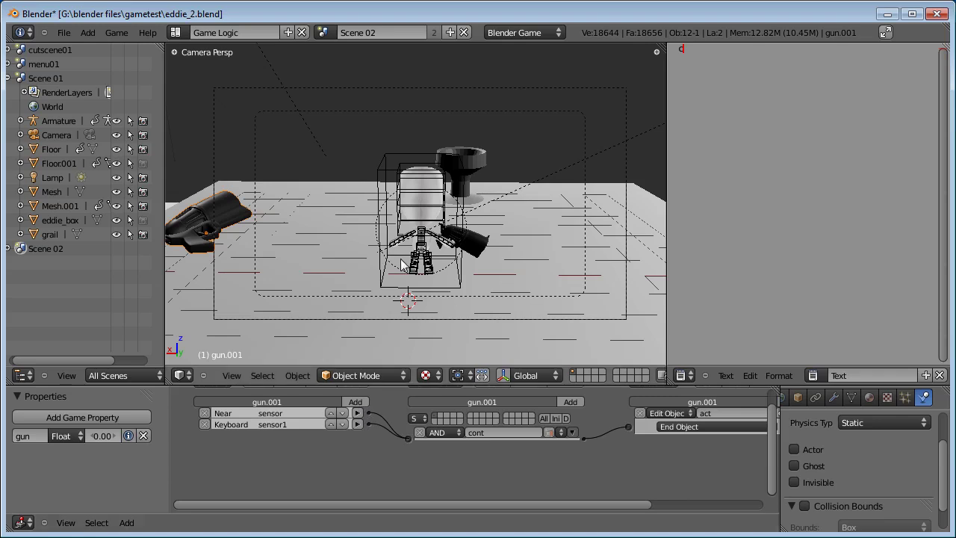
Step: Run the game and walk the character around to test the gun pickup
key("p")
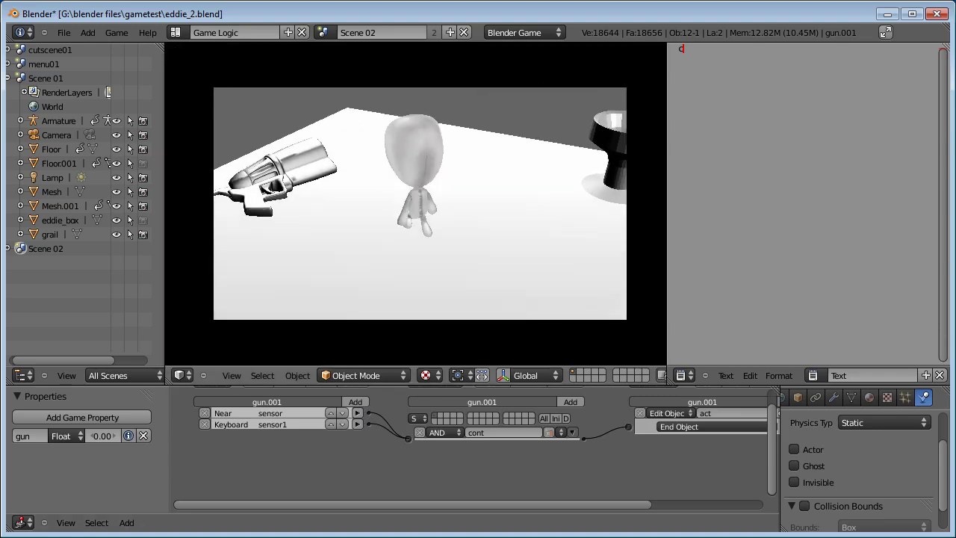
key("Up")
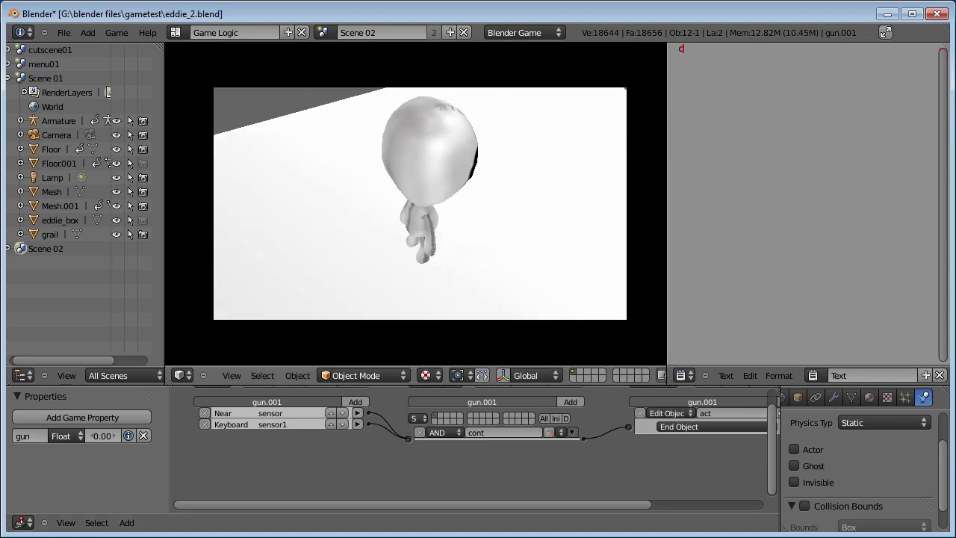
key("Right")
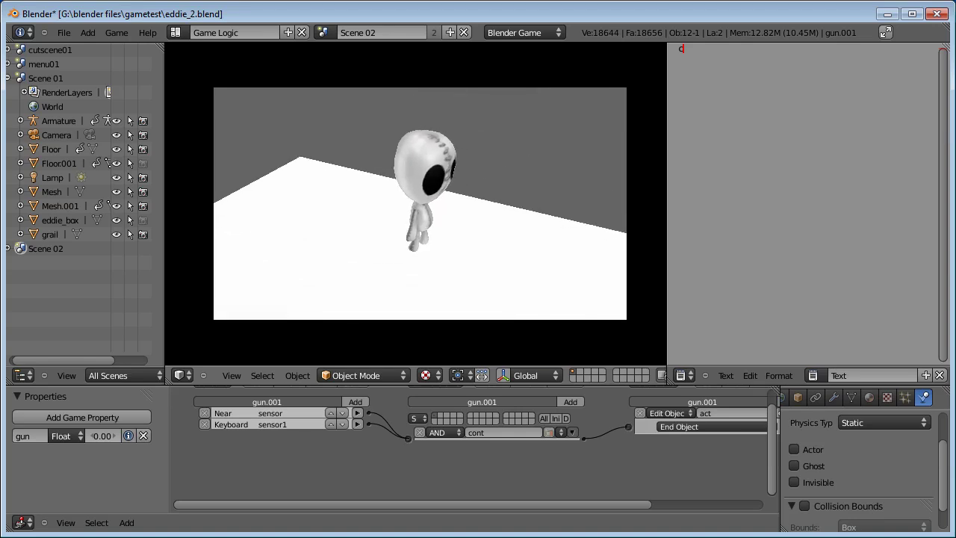
key("Escape")
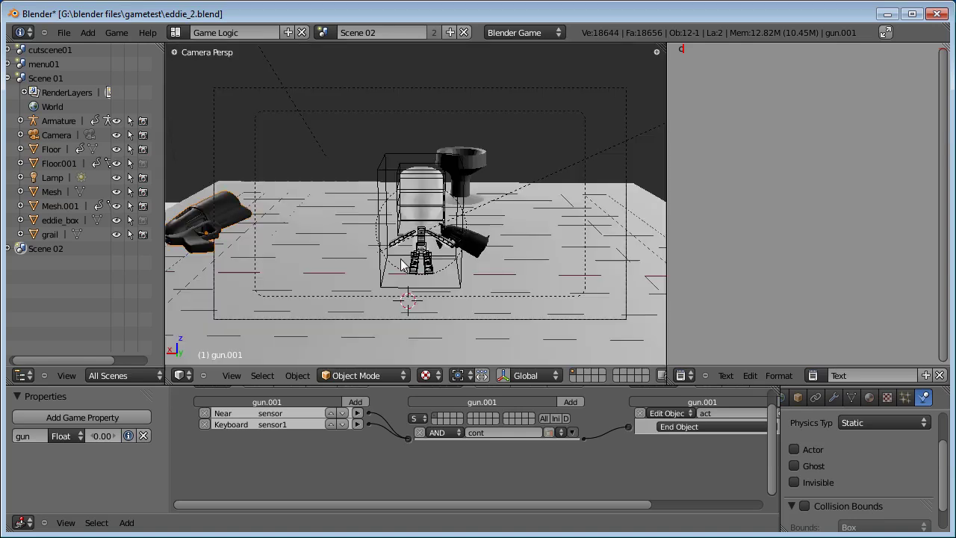
Step: Examine the hand gun's sensors, controllers and Visibility actuators and how they are connected
right_click(472, 256)
middle_click_drag(627, 468, 542, 466)
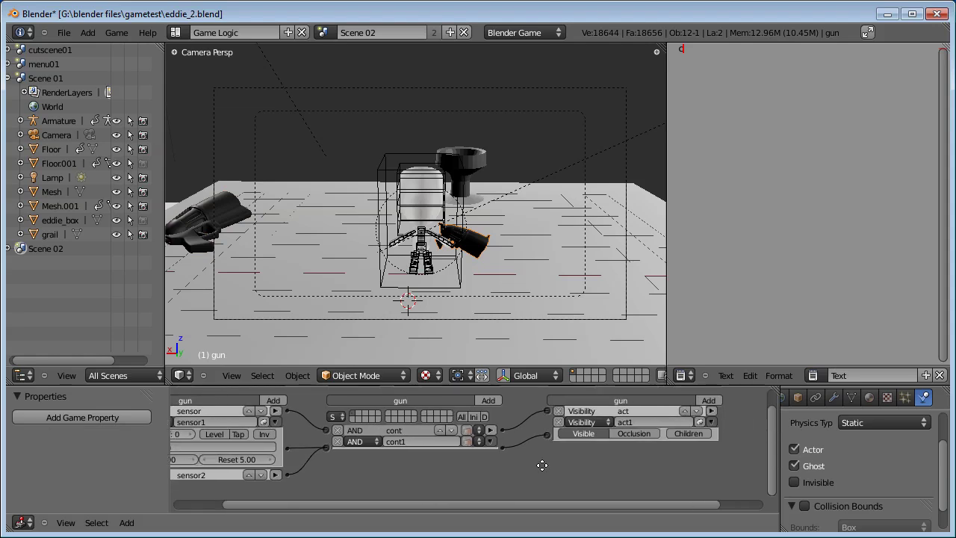
scroll(576, 453, "up", 1)
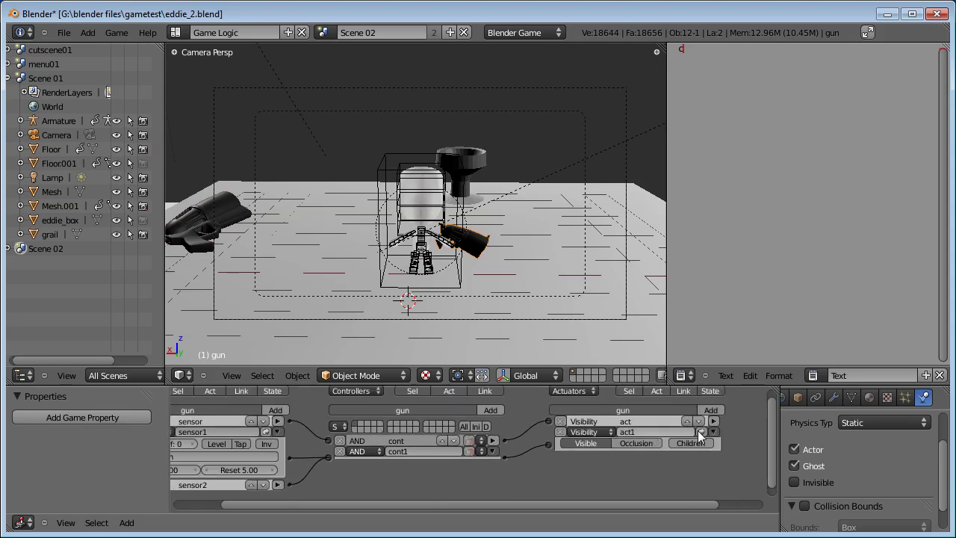
left_click(713, 422)
left_click(714, 423)
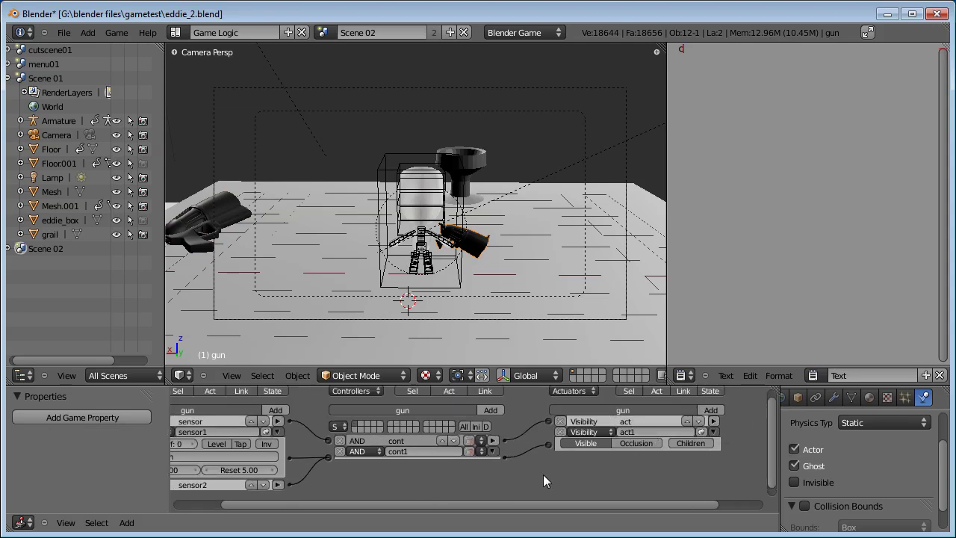
middle_click_drag(545, 478, 567, 478)
middle_click_drag(386, 464, 421, 466)
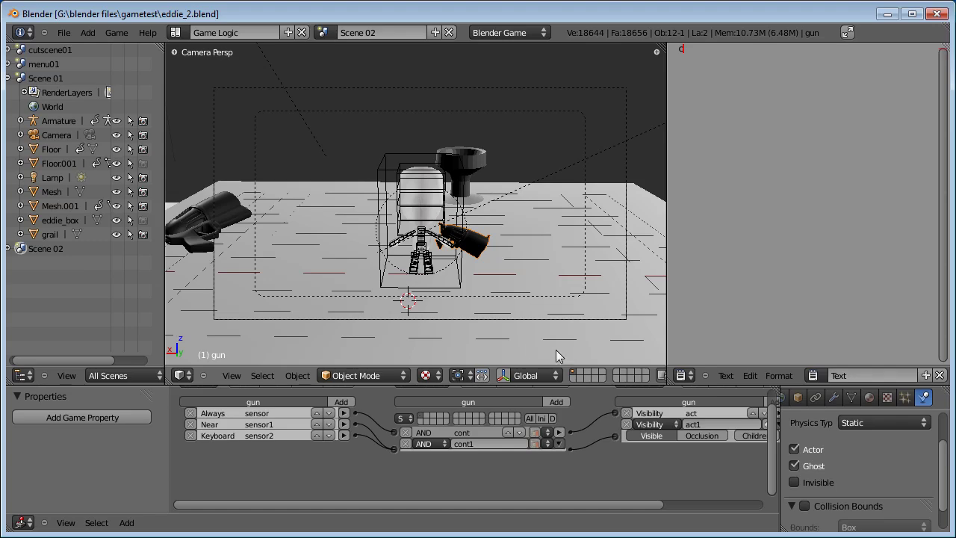
Step: Enable the Actor physics option for the pickup gun lying on the floor
right_click(240, 208)
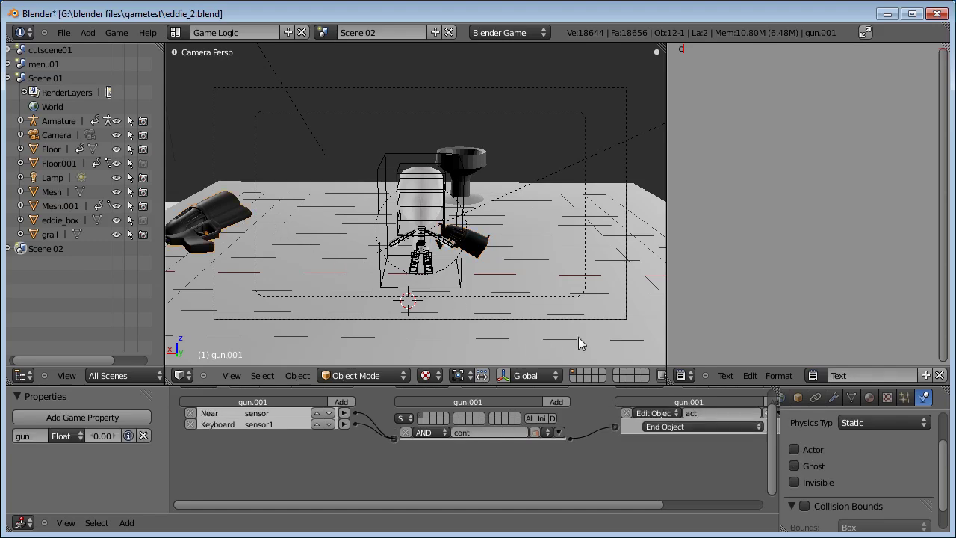
middle_click_drag(351, 236, 441, 248)
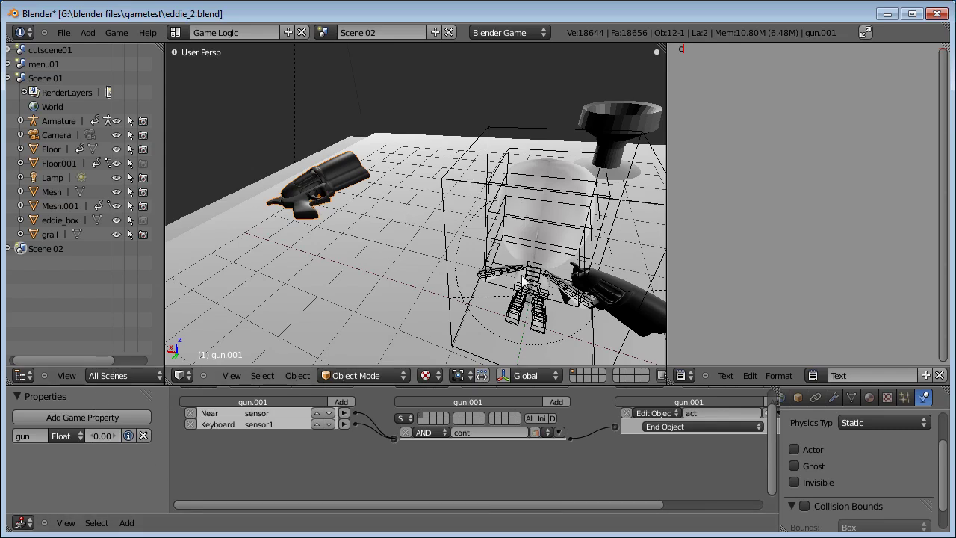
left_click(794, 450)
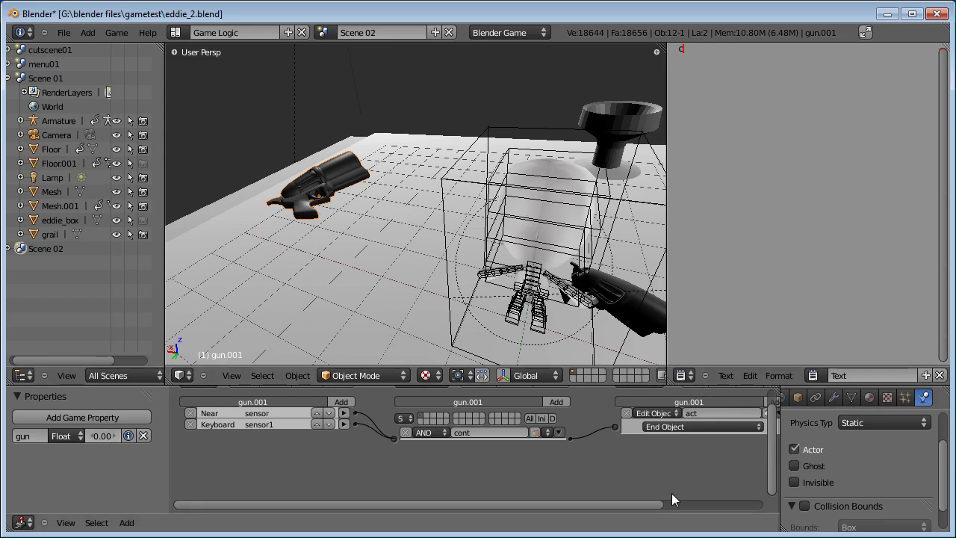
Step: Run the game from the camera view to test that the character picks up the gun
key("KP_0")
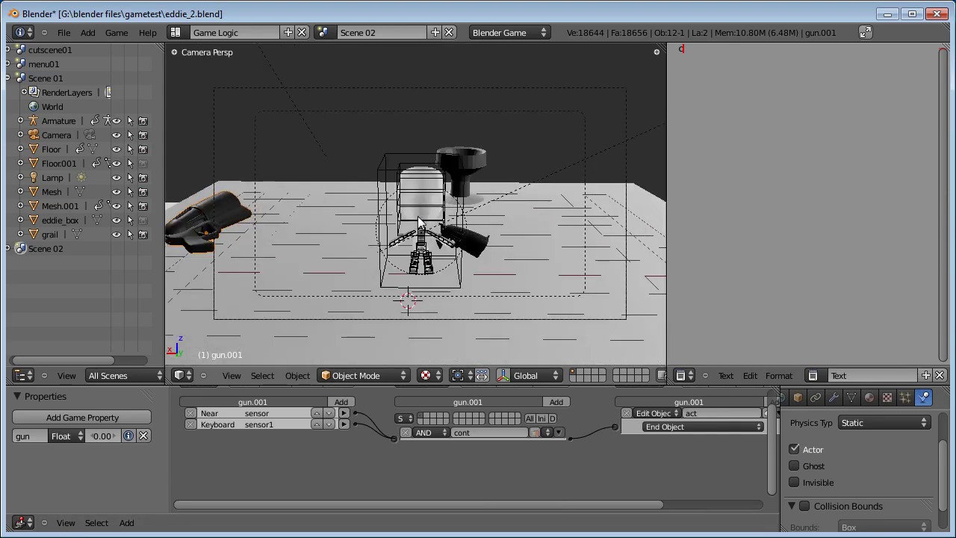
key("p")
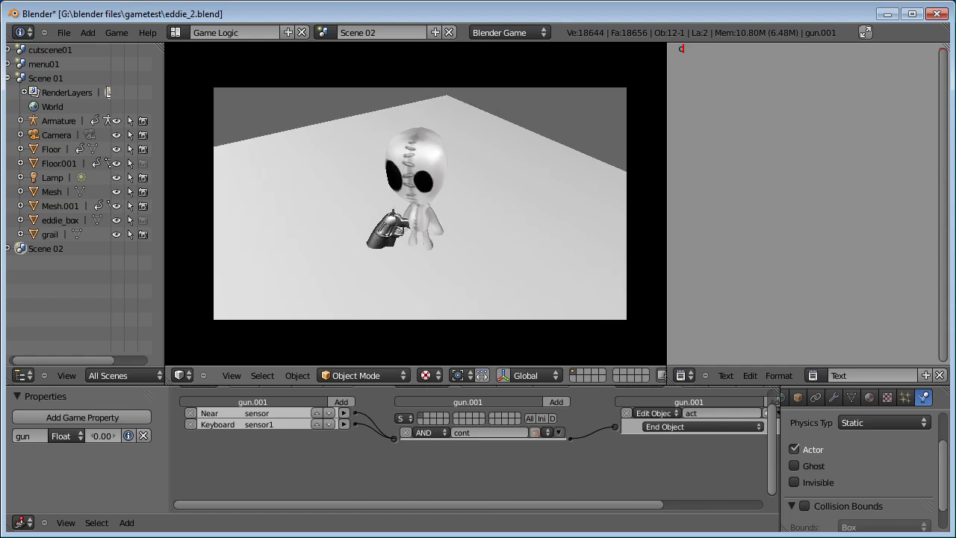
key("Escape")
Step: Switch to the Animation screen layout and put the character's armature into Pose Mode
left_click(178, 33)
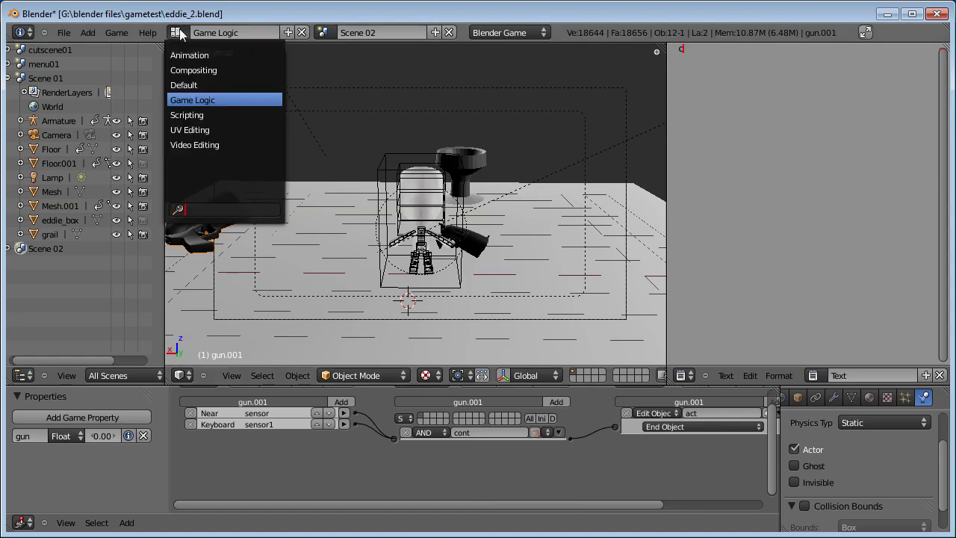
left_click(189, 54)
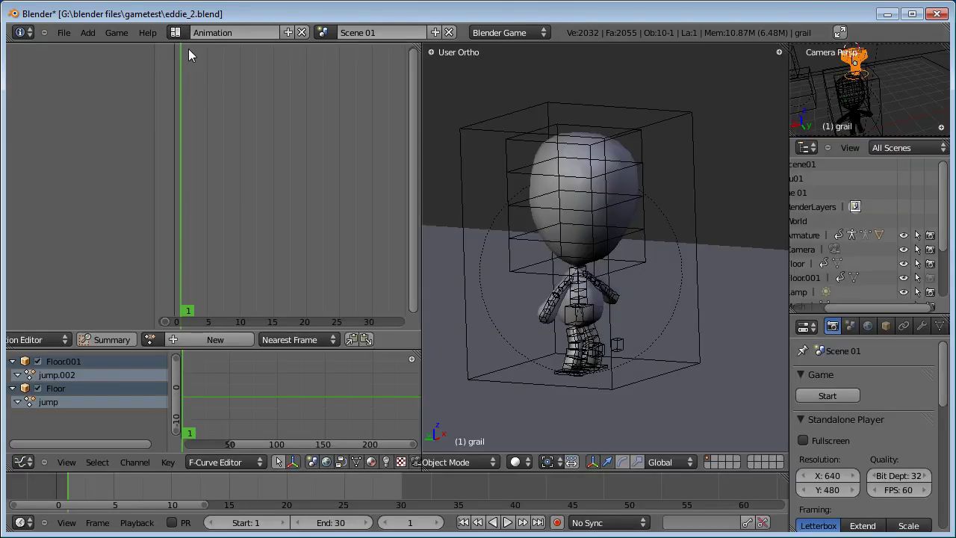
right_click(553, 303)
right_click(553, 302)
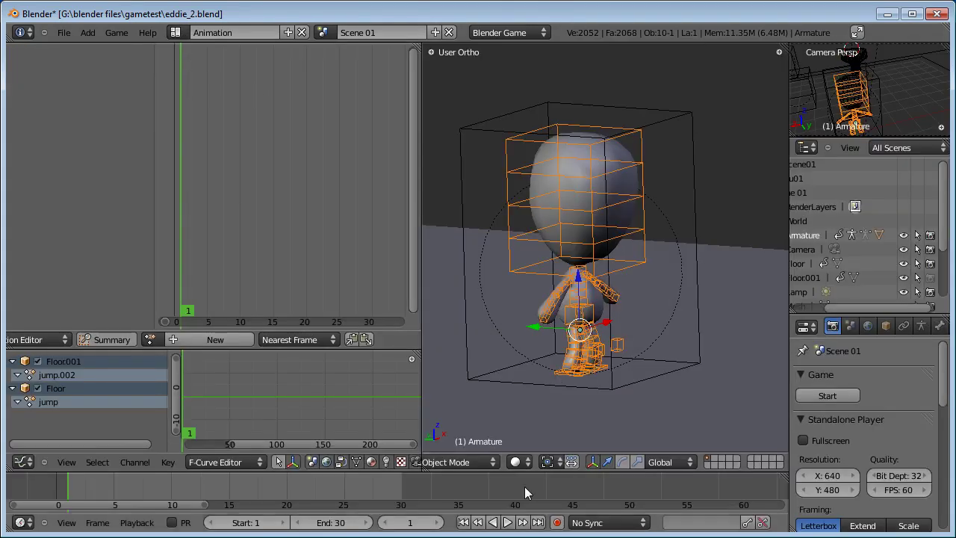
left_click(469, 462)
left_click(470, 416)
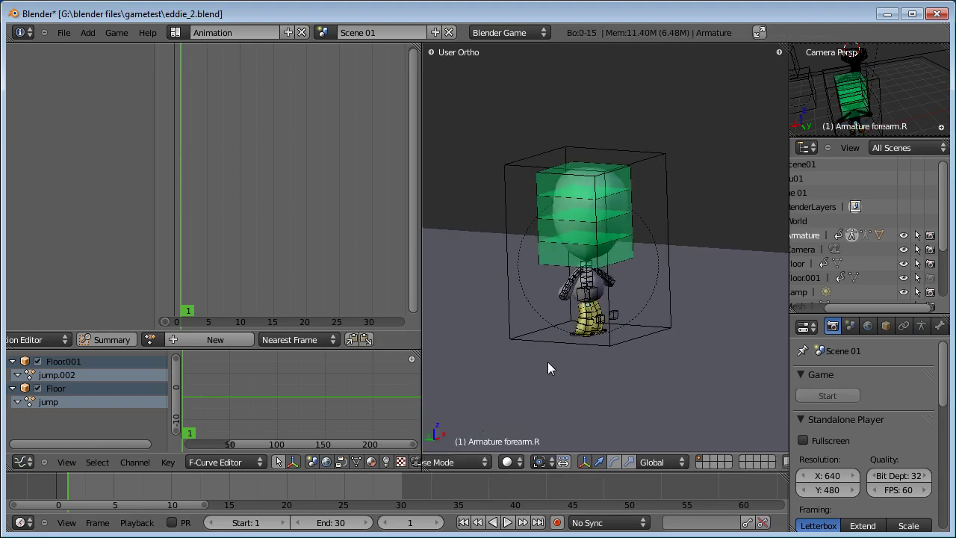
Step: Widen the Action Editor, select the chest bone, and create a new armature action named gunpose
left_click_drag(422, 302, 558, 303)
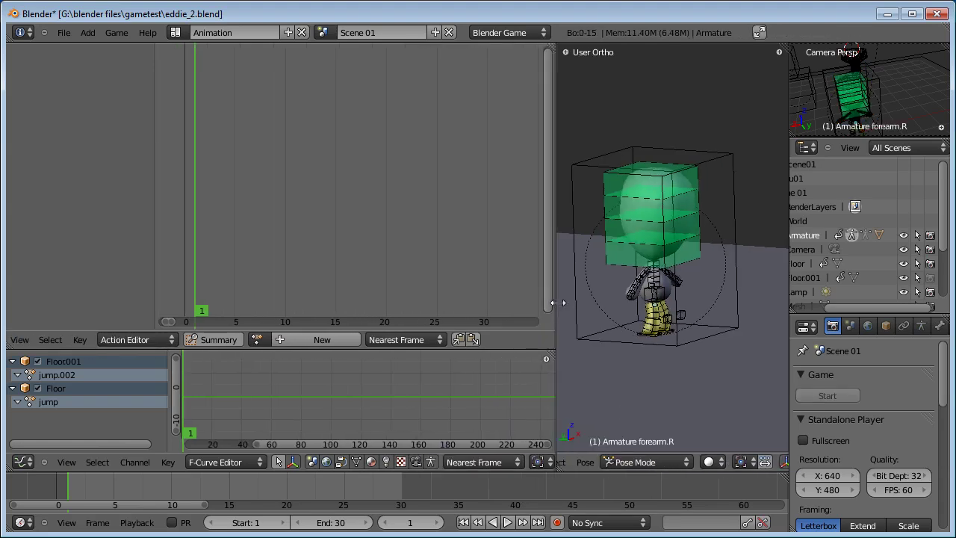
right_click(672, 285)
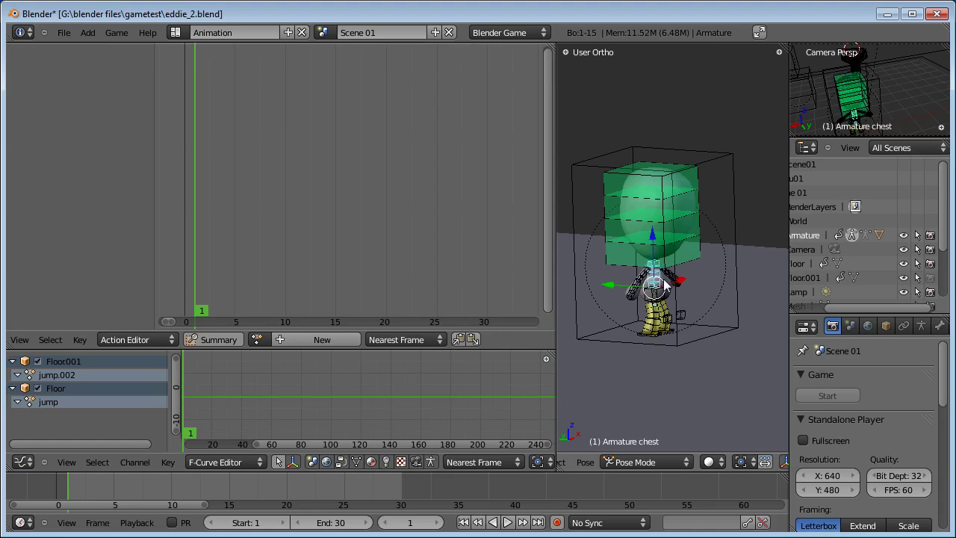
left_click(256, 340)
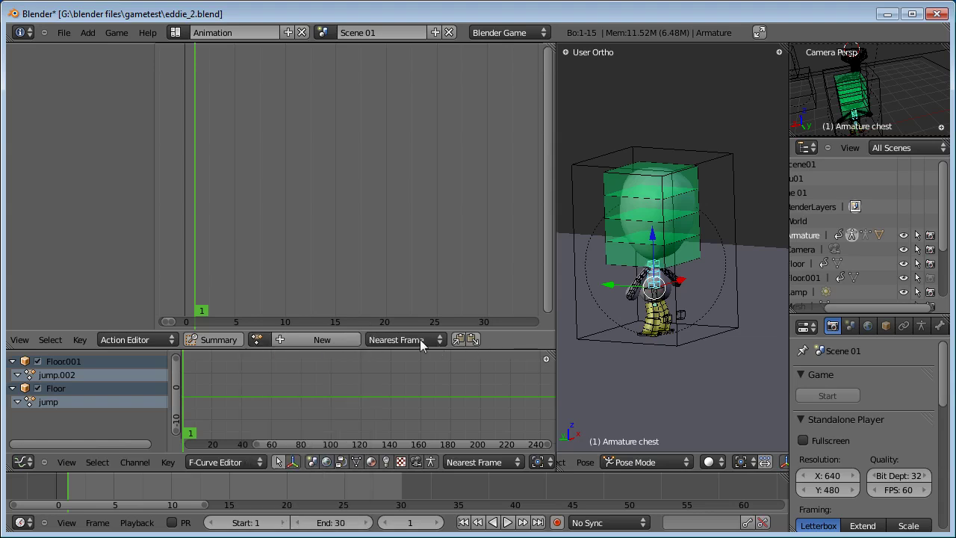
left_click(319, 340)
left_click(339, 344)
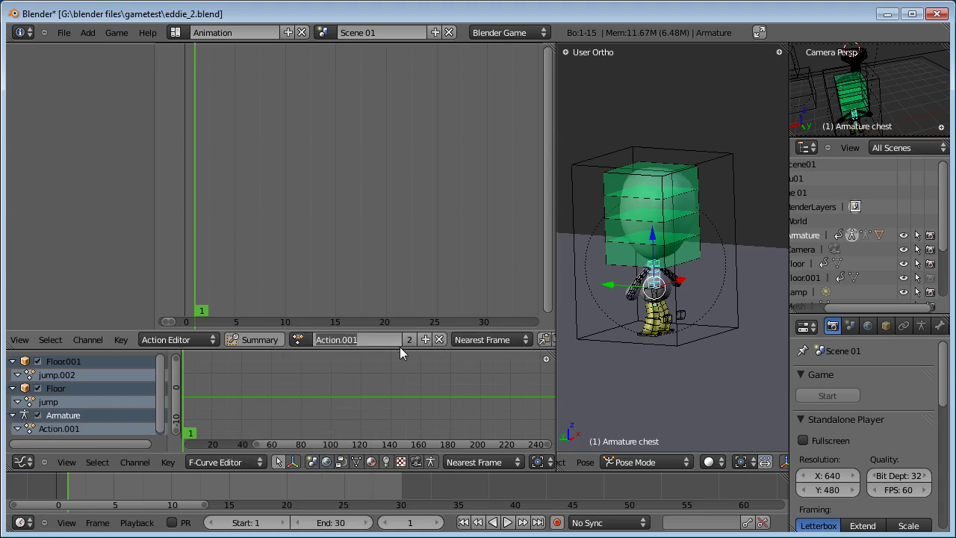
type("gunpose")
key("Return")
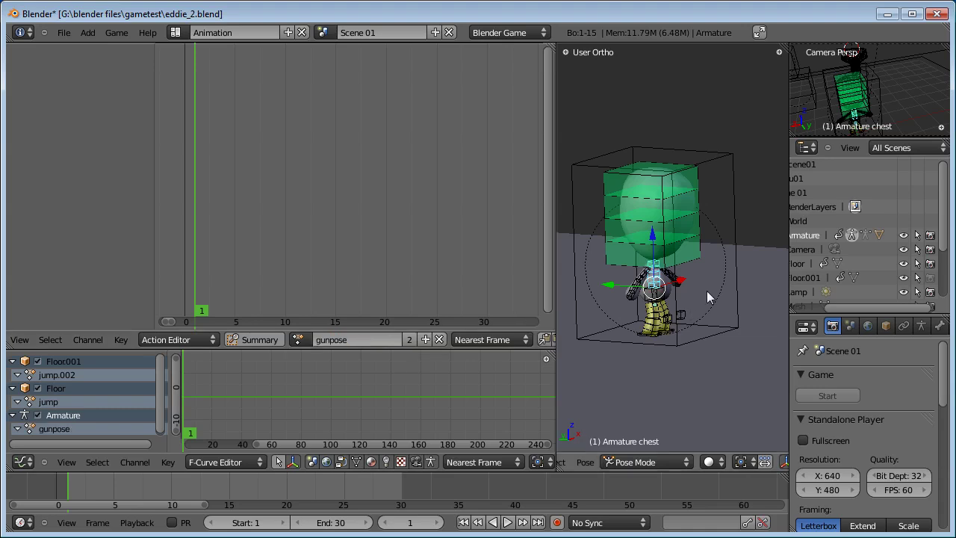
Step: Rotate the armature's right shoulder bone freely to position the right arm for the gun pose
key("KP_1")
key("KP_3")
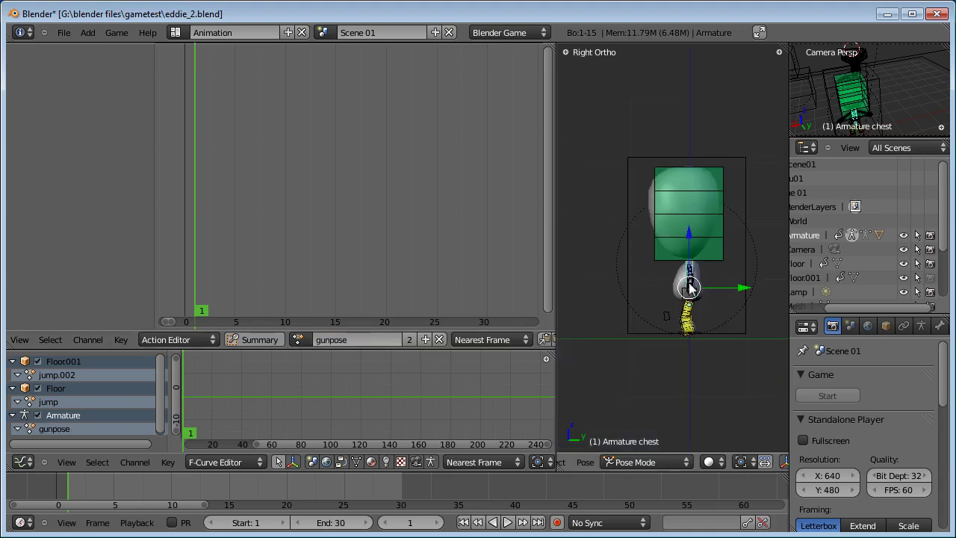
scroll(689, 288, "up", 5)
middle_click_drag(687, 284, 690, 272, "shift")
right_click(720, 287)
middle_click_drag(687, 313, 725, 287)
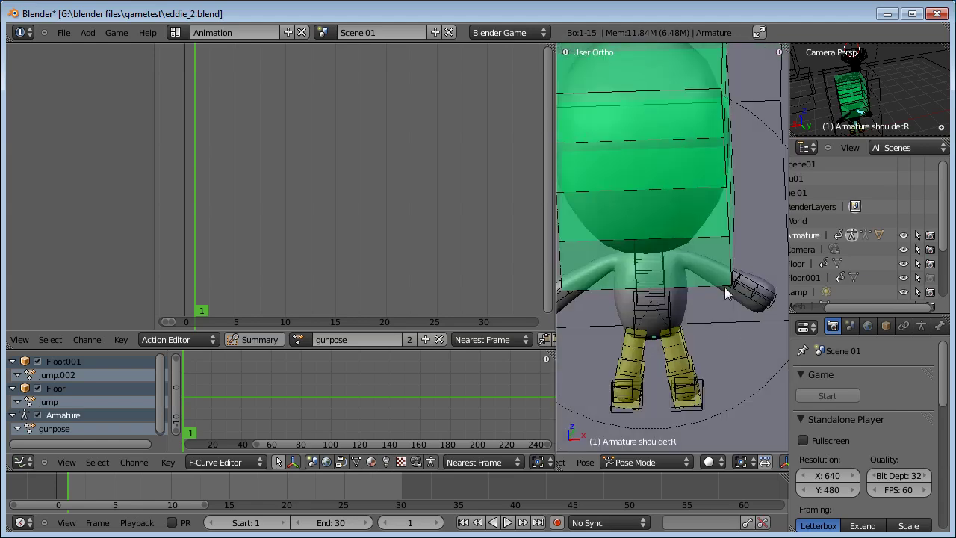
middle_click_drag(639, 311, 644, 256)
middle_click_drag(613, 341, 672, 388, "shift")
key("r")
key("r")
left_click(688, 275)
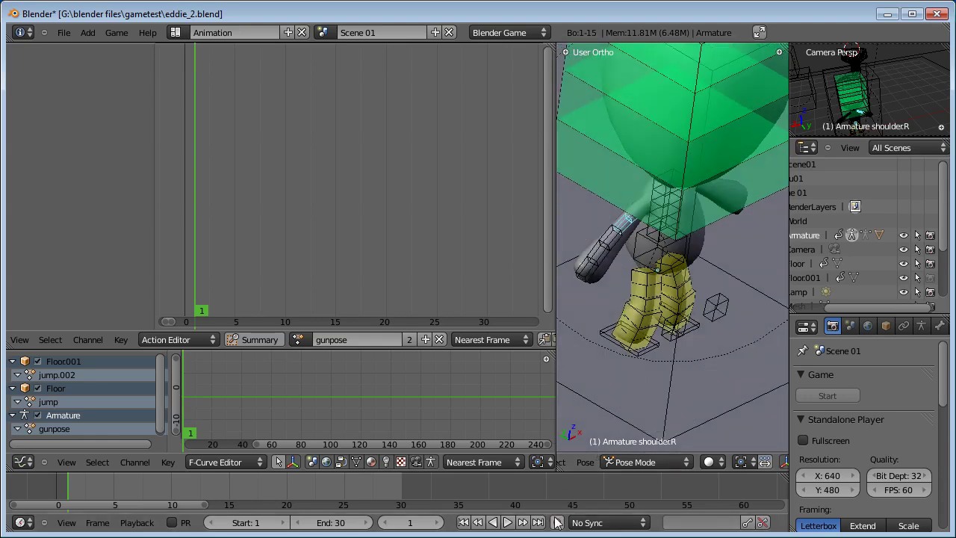
right_click(620, 245)
key("r")
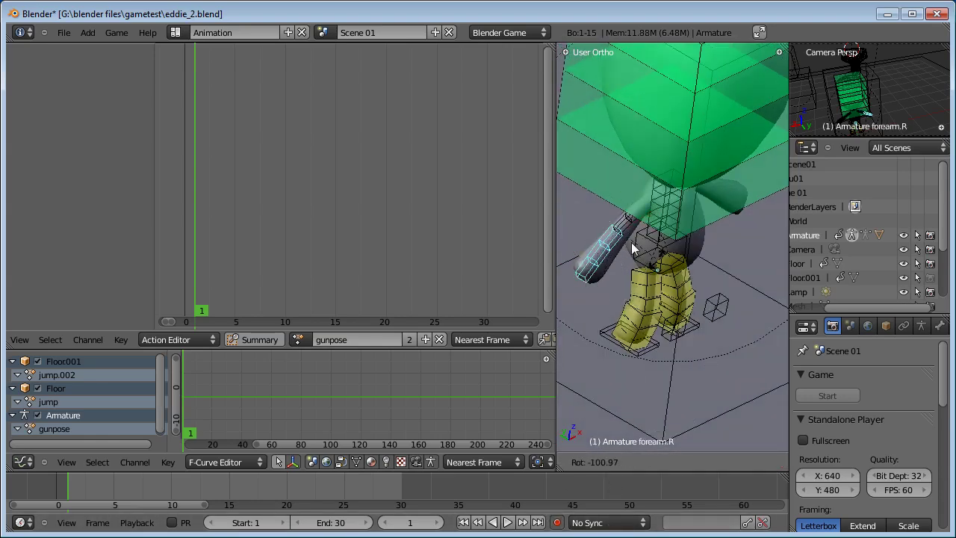
right_click(631, 309)
middle_click_drag(612, 343, 572, 395)
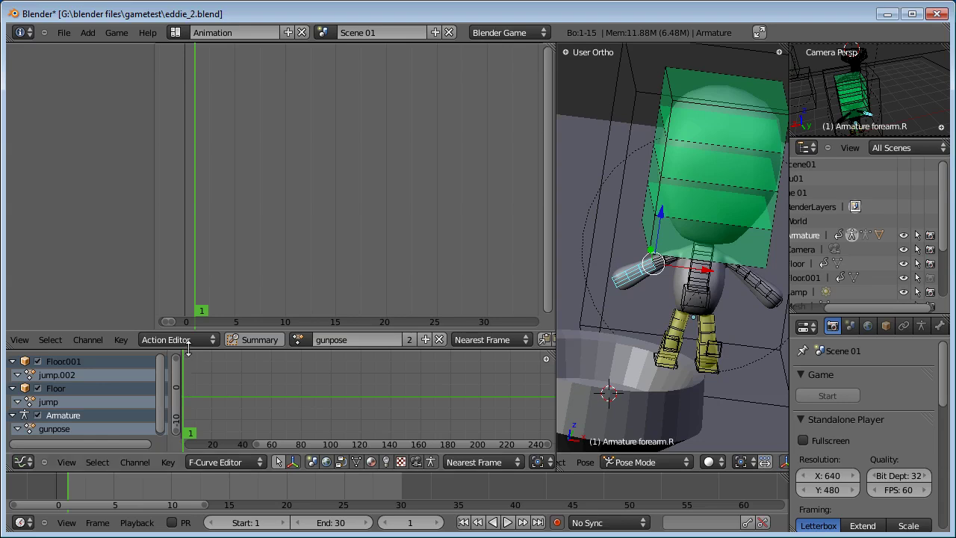
Step: Enlarge the F-Curve Editor and examine the Action Editor's modes and view options
left_click_drag(193, 348, 189, 291)
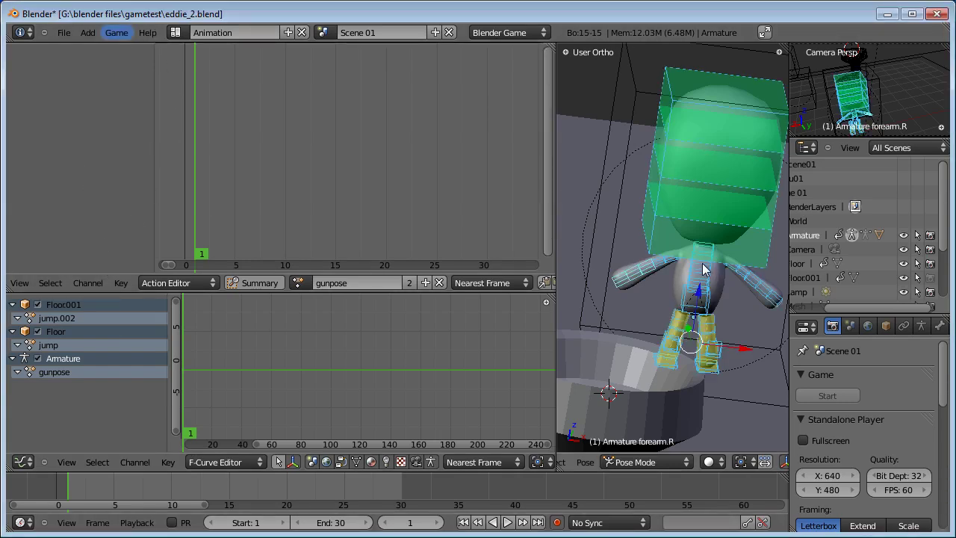
middle_click_drag(289, 192, 347, 259)
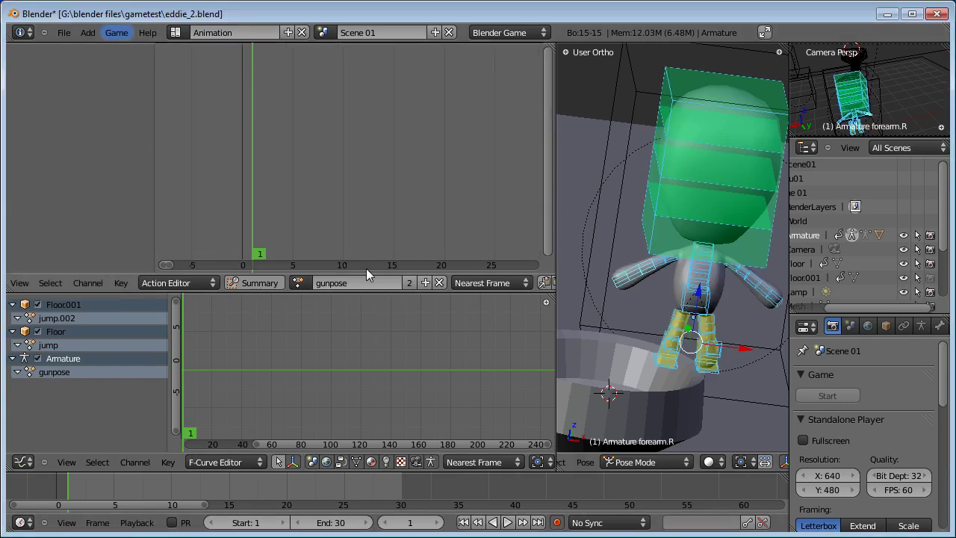
left_click(197, 287)
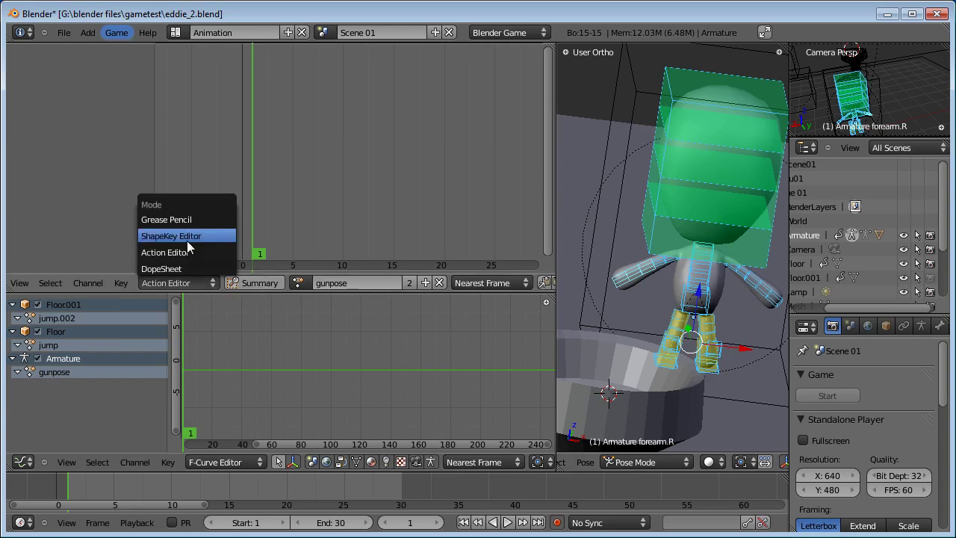
left_click(20, 283)
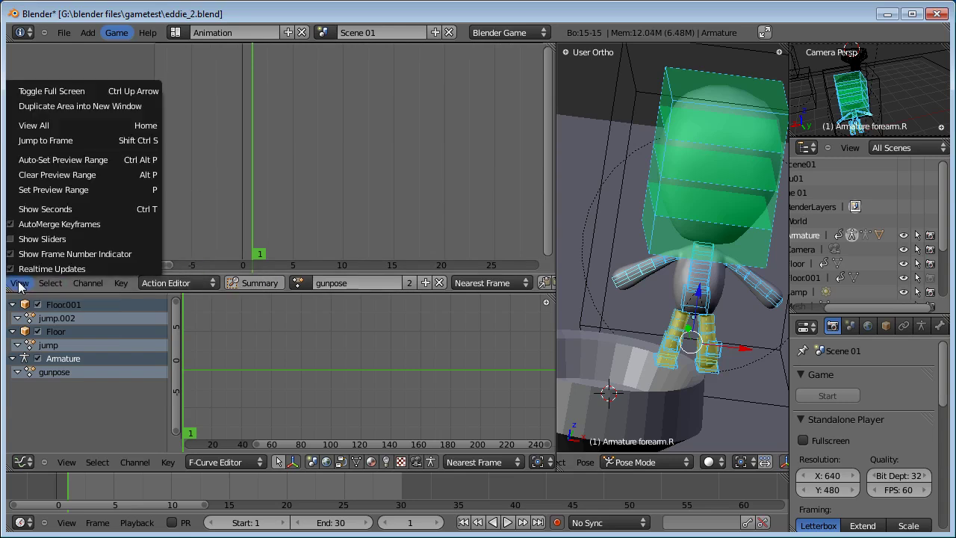
middle_click_drag(271, 139, 224, 202)
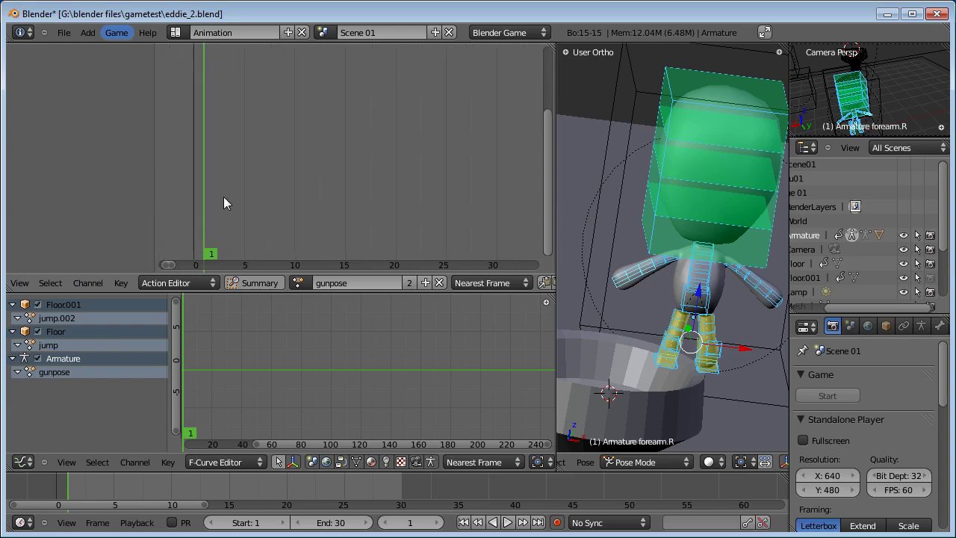
Step: Deselect all of the armature's bones and change the active scene to Scene 02
key("a")
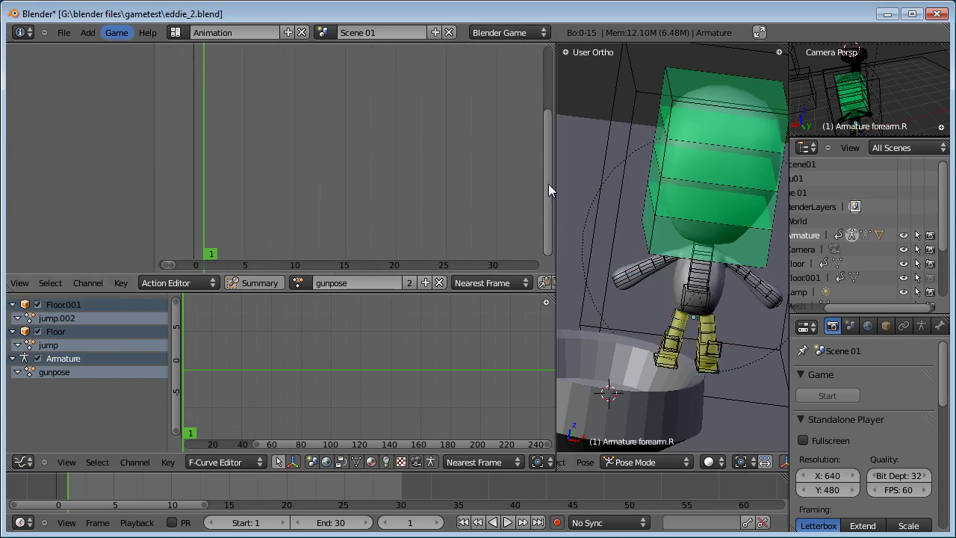
left_click(323, 32)
left_click(353, 100)
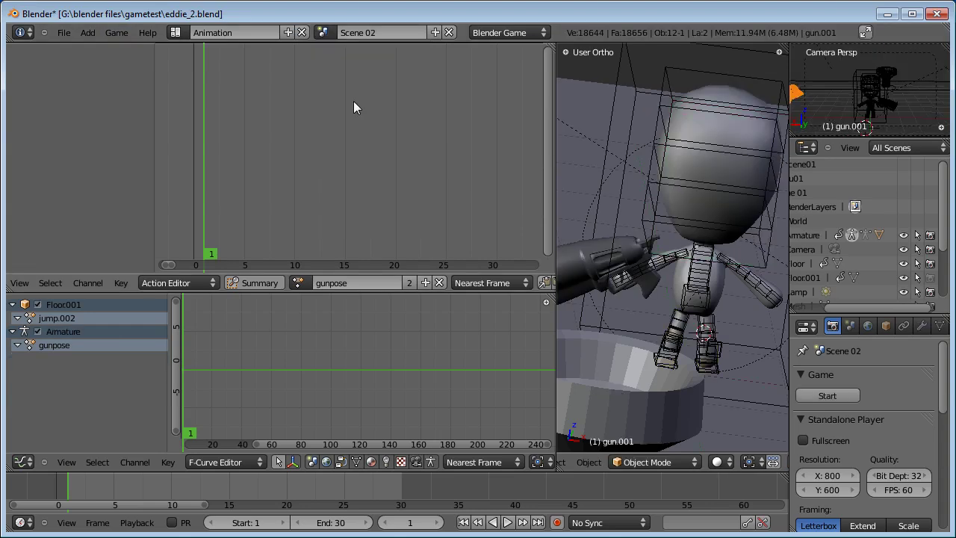
Step: Rotate the right shoulder bone freely with trackball rotation so the arm brings the gun in front of the body
right_click(667, 268)
key("r")
key("r")
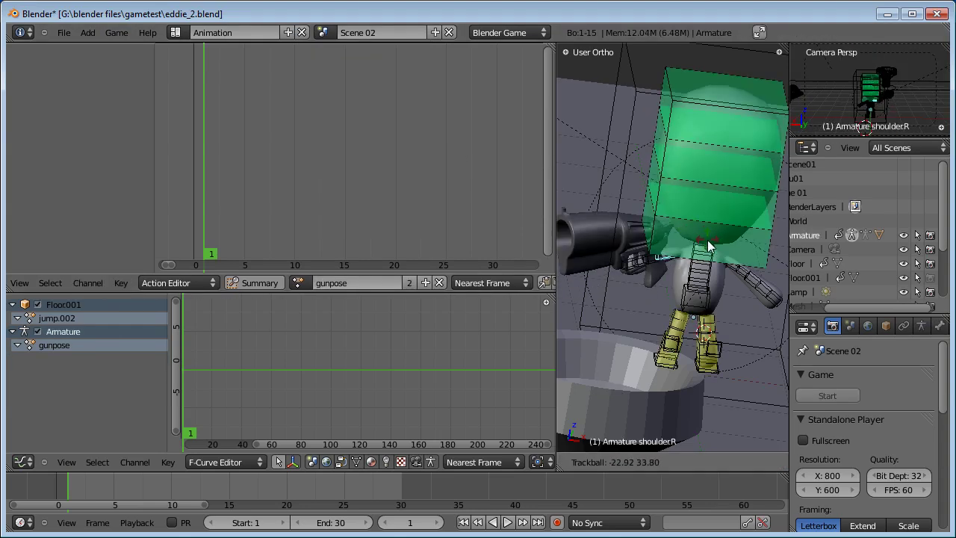
left_click(736, 277)
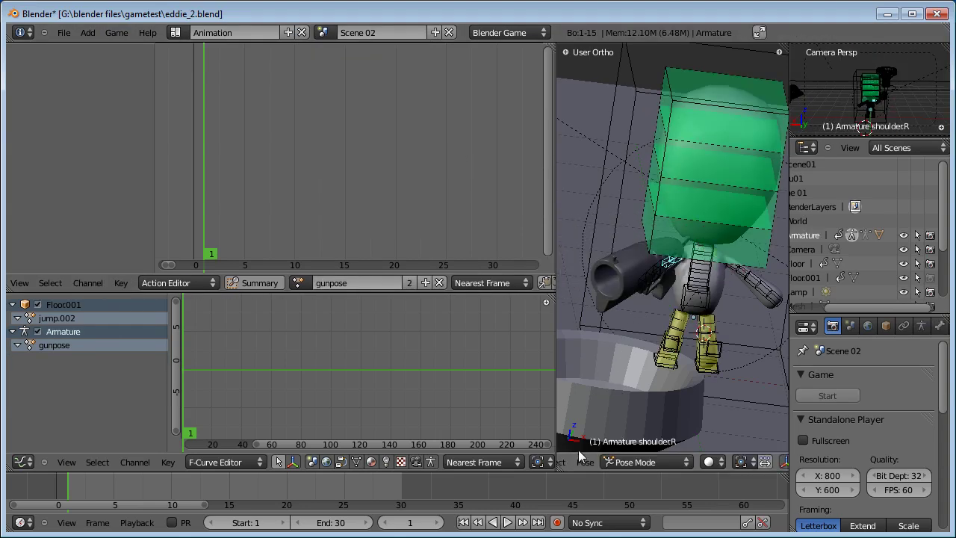
key("r")
key("r")
left_click(641, 375)
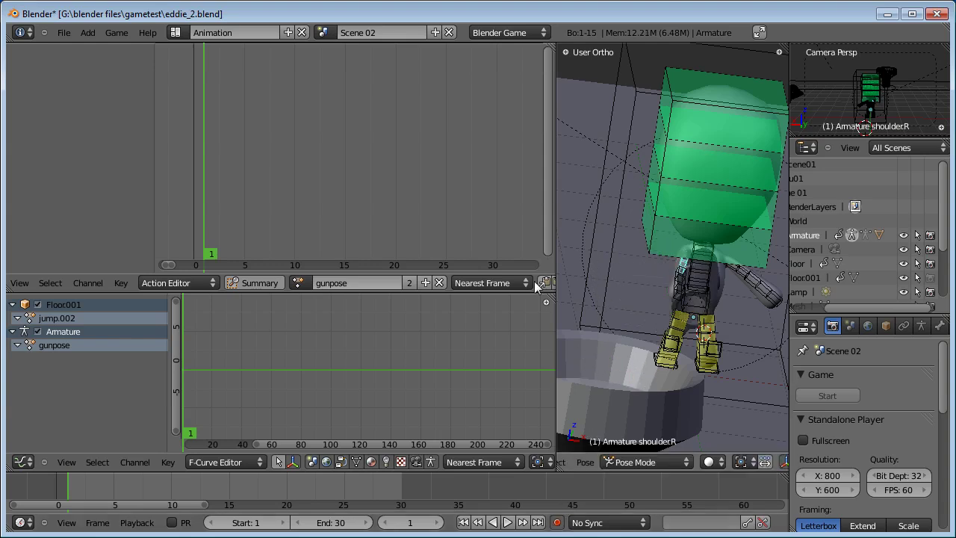
middle_click_drag(266, 213, 351, 82)
middle_click_drag(309, 168, 317, 162)
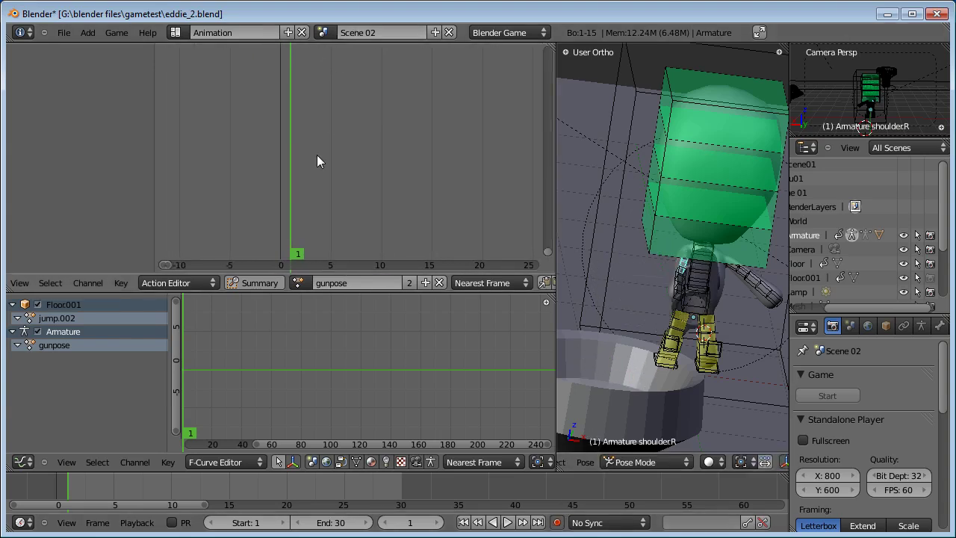
scroll(321, 150, "left", 1, "ctrl")
left_click_drag(171, 264, 309, 260)
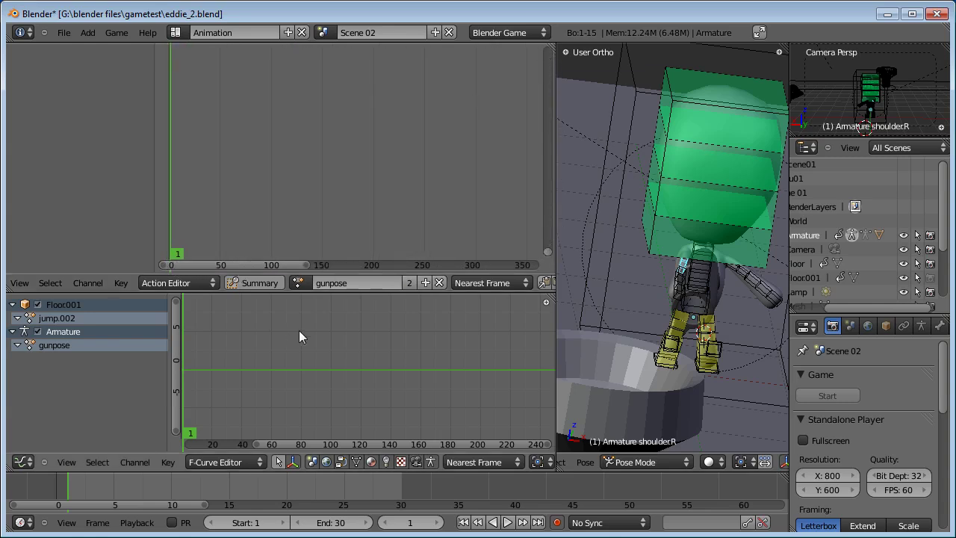
Step: Examine the gun pose up close in the Default screen layout, then return to the Animation layout
left_click(177, 33)
left_click(197, 85)
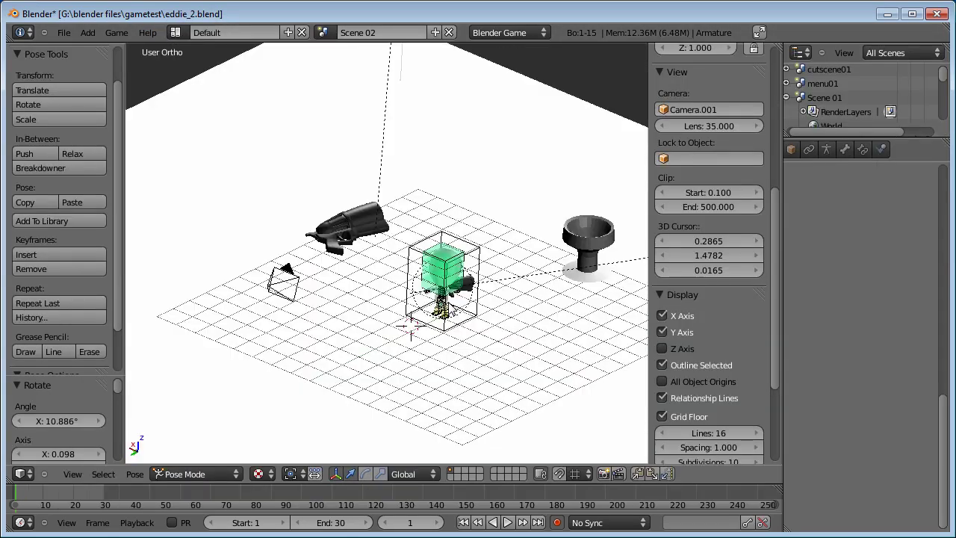
middle_click_drag(450, 306, 501, 237)
scroll(399, 309, "up", 5)
scroll(400, 309, "down", 1)
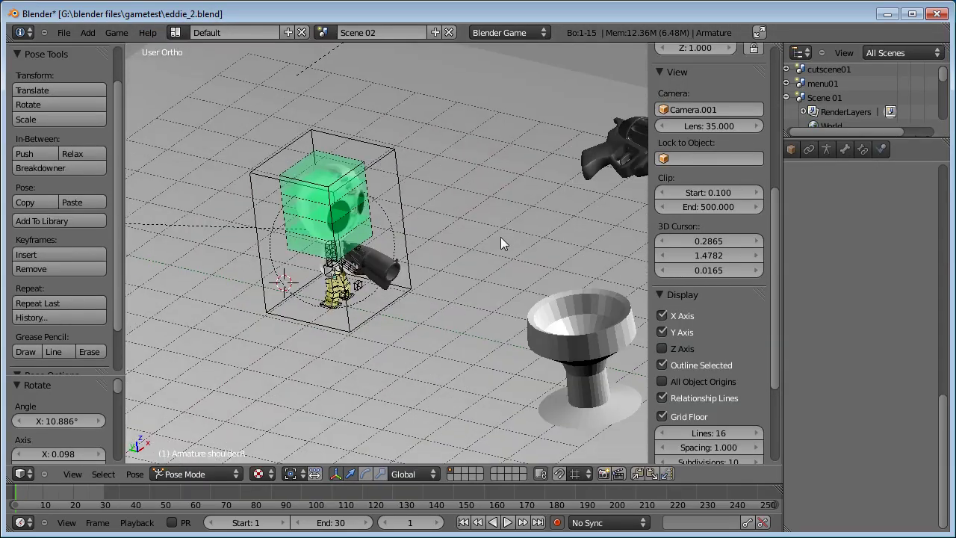
scroll(501, 238, "up", 4)
middle_click_drag(446, 305, 512, 290)
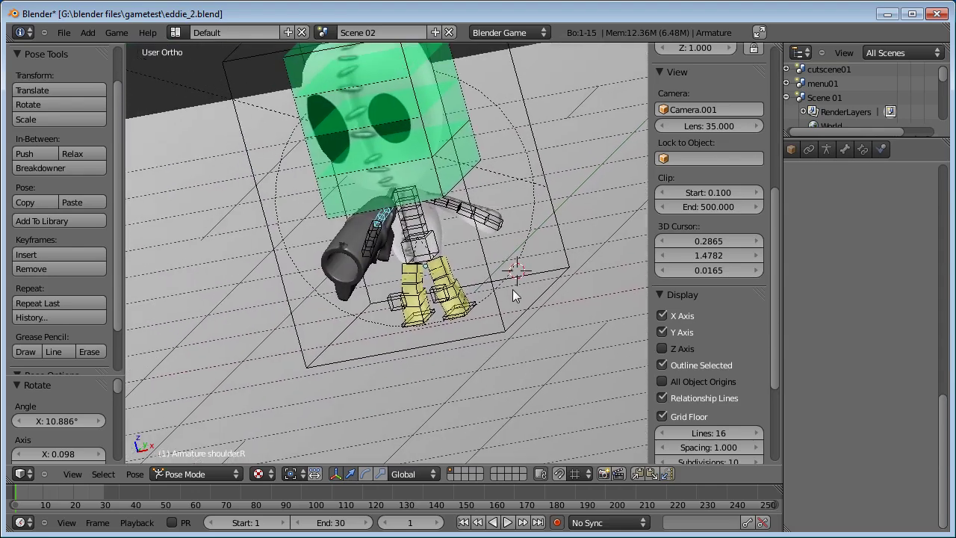
left_click(185, 31)
left_click(197, 54)
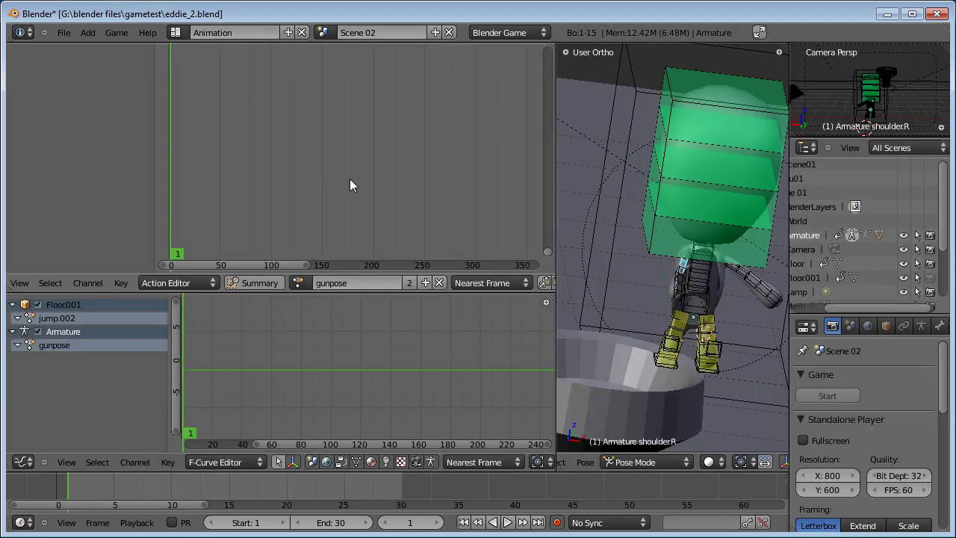
scroll(349, 186, "down", 2)
left_click(614, 522)
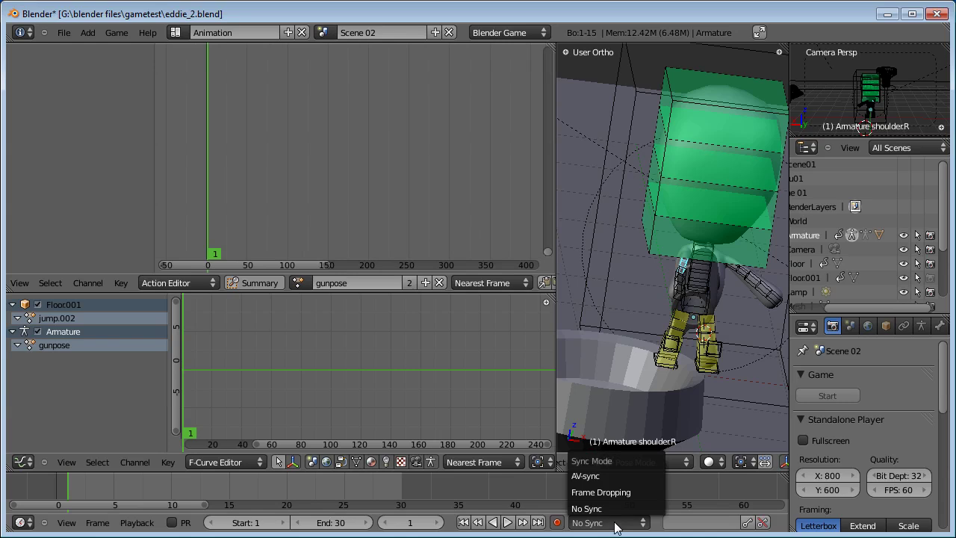
left_click(586, 508)
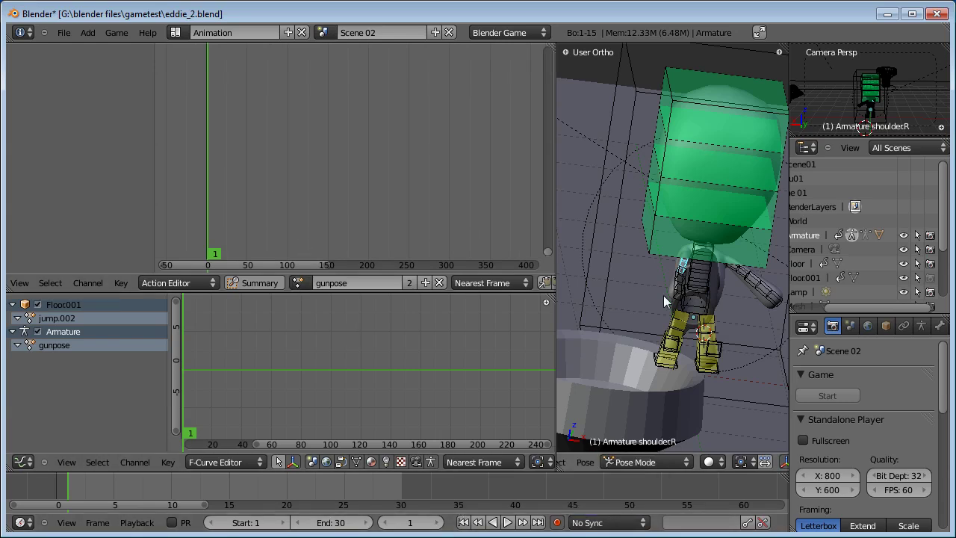
Step: Insert a LocRotScale keyframe for the right shoulder bone at frame 1 and check its channels in the Action Editor
key("i")
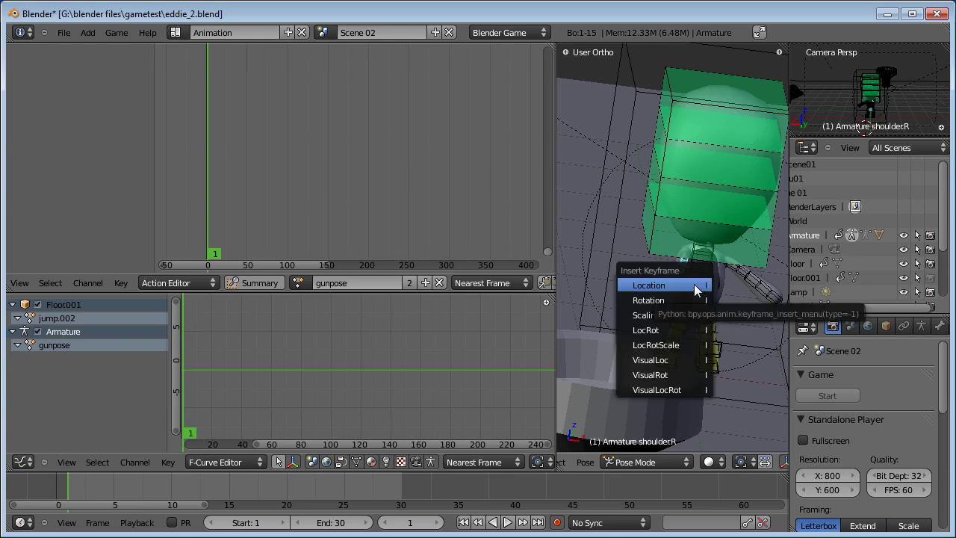
left_click(680, 344)
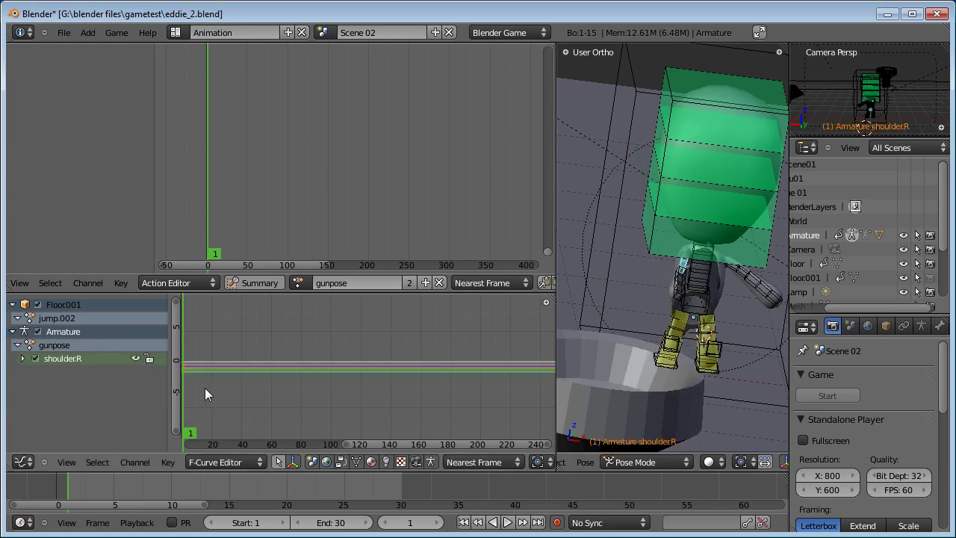
middle_click_drag(207, 394, 235, 394)
middle_click_drag(95, 136, 126, 209)
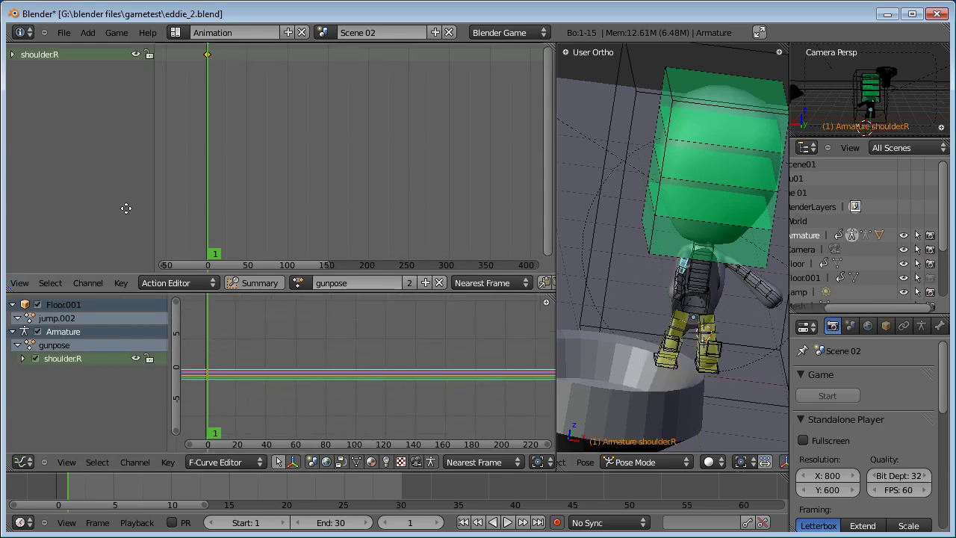
left_click(13, 54)
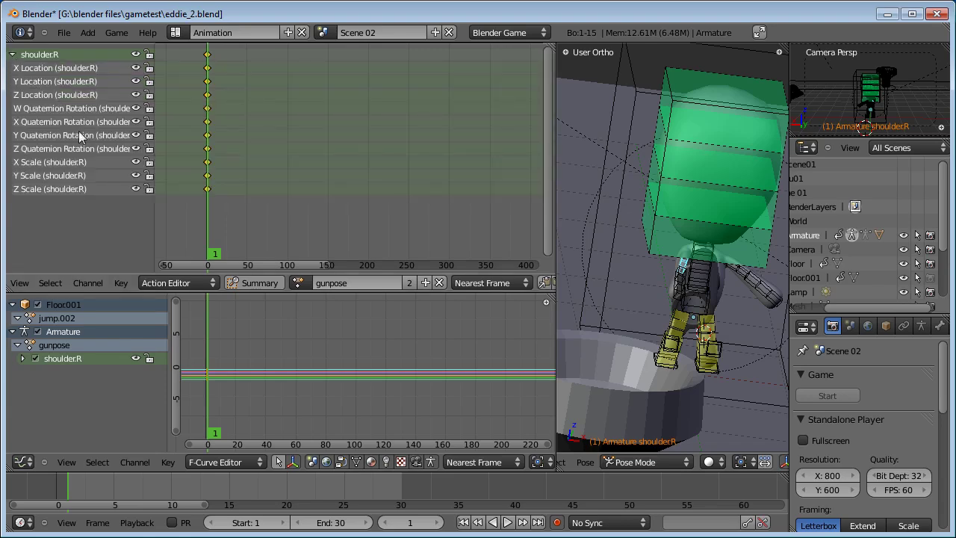
left_click(12, 55)
Step: Rotate the right forearm bone freely with trackball rotation to aim the hand gun
middle_click_drag(665, 306, 641, 284)
middle_click_drag(689, 249, 664, 366)
right_click(684, 302)
key("r")
key("r")
left_click(683, 378)
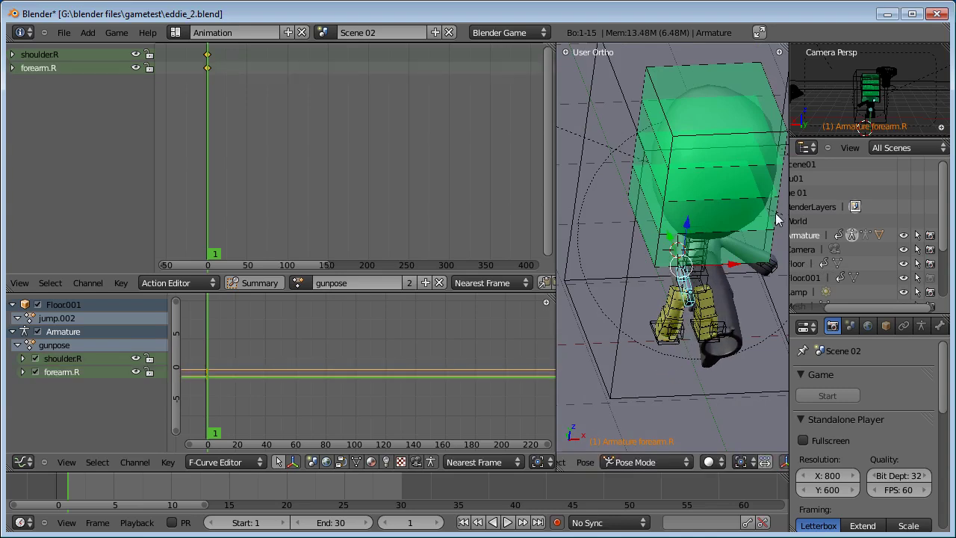
Step: Refine the right forearm's orientation with repeated trackball rotations so the gun points ahead of the character
key("r")
key("r")
left_click(763, 210)
key("r")
key("r")
left_click(672, 411)
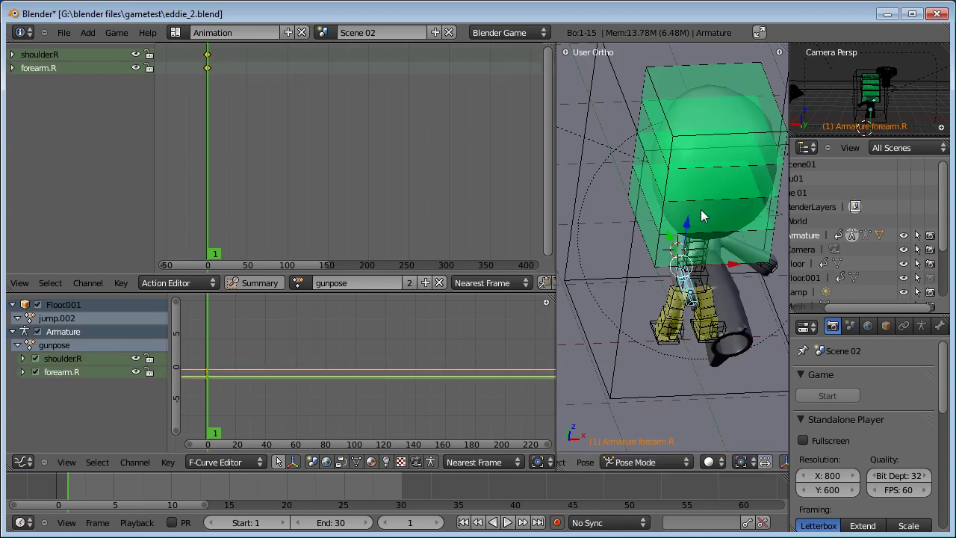
key("r")
key("r")
left_click(691, 213)
key("r")
key("r")
left_click(687, 320)
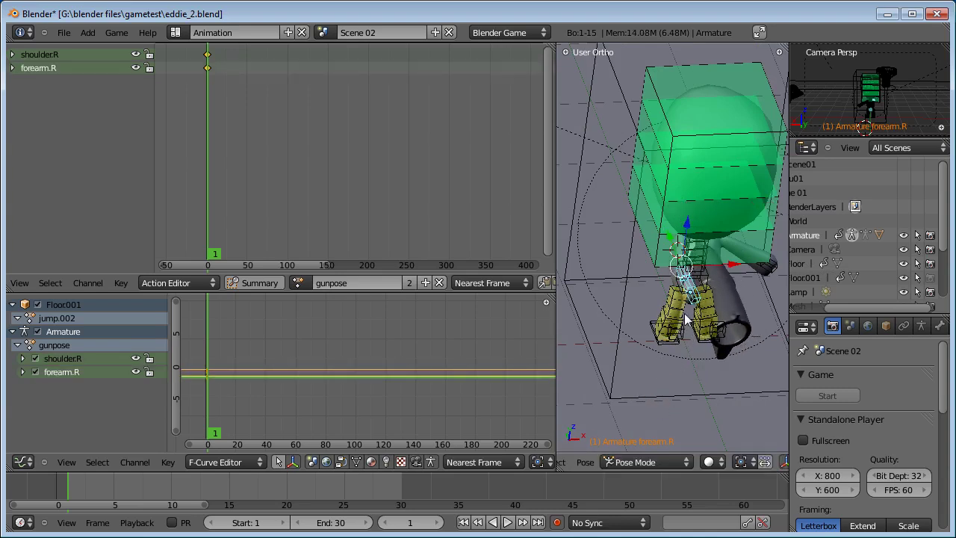
Step: Rotate the left shoulder bone freely and from the right side view to bring the left arm forward beside the gun arm
middle_click_drag(686, 320, 727, 289)
right_click(728, 289)
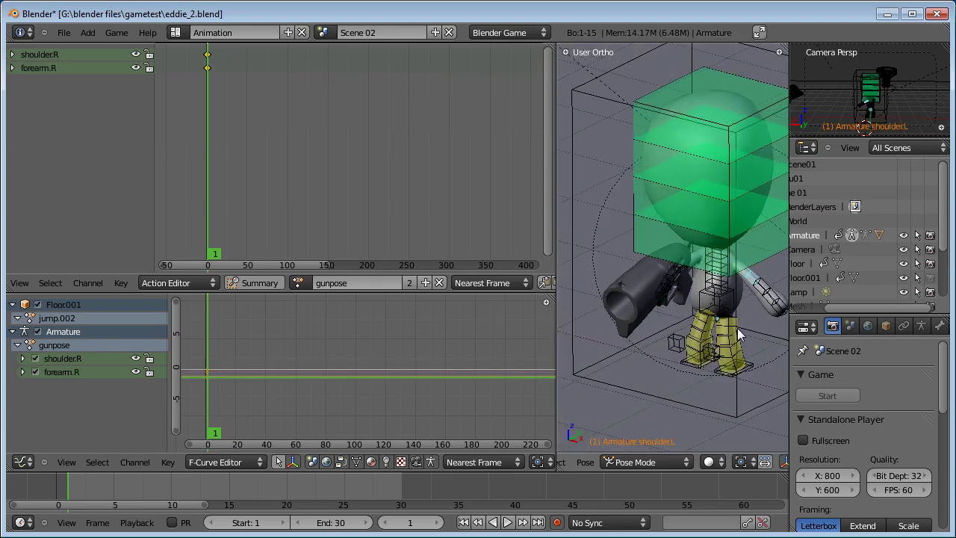
middle_click_drag(738, 335, 747, 331)
key("r")
key("r")
left_click(695, 317)
key("r")
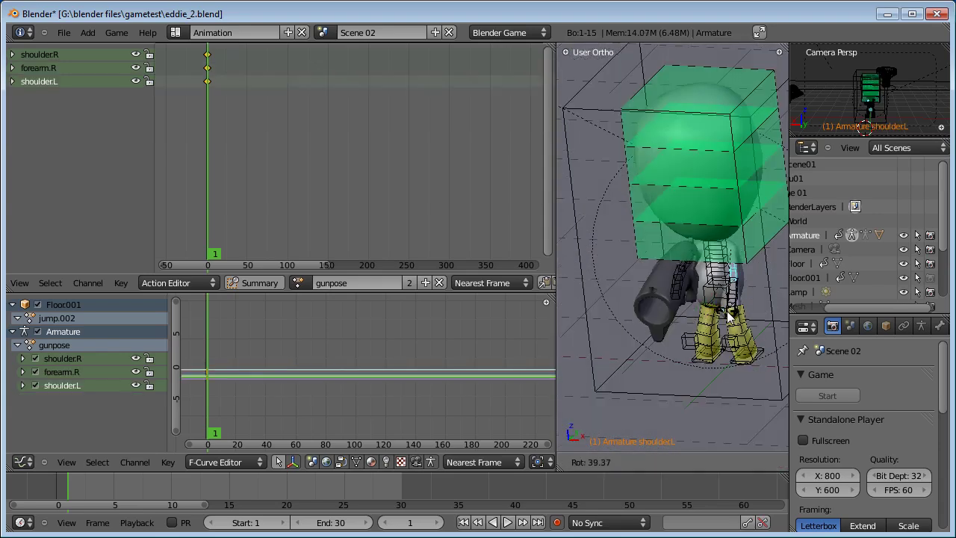
left_click(729, 315)
key("KP_3")
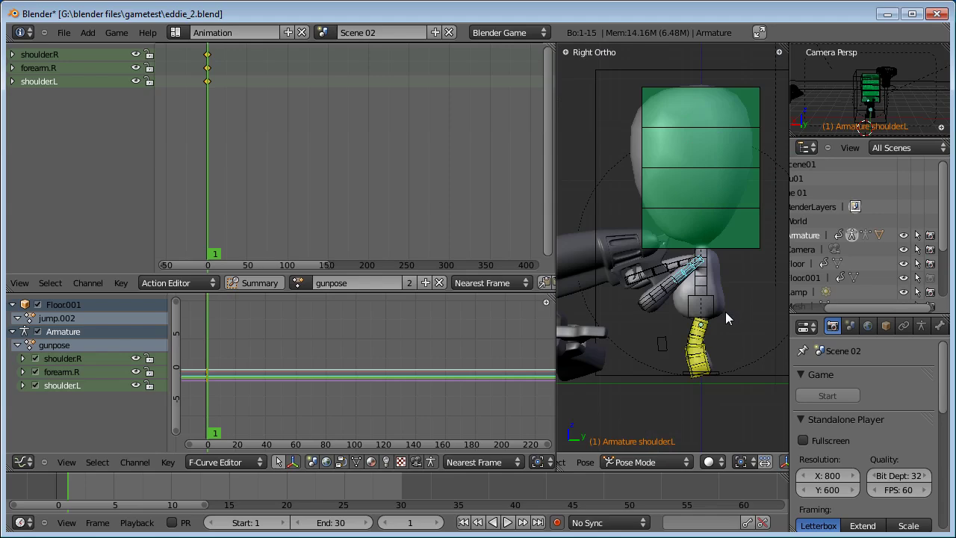
key("r")
left_click(736, 271)
Step: Rotate the left forearm bone and adjust the left shoulder bone to swing the left arm toward the gun
middle_click_drag(647, 281, 732, 293)
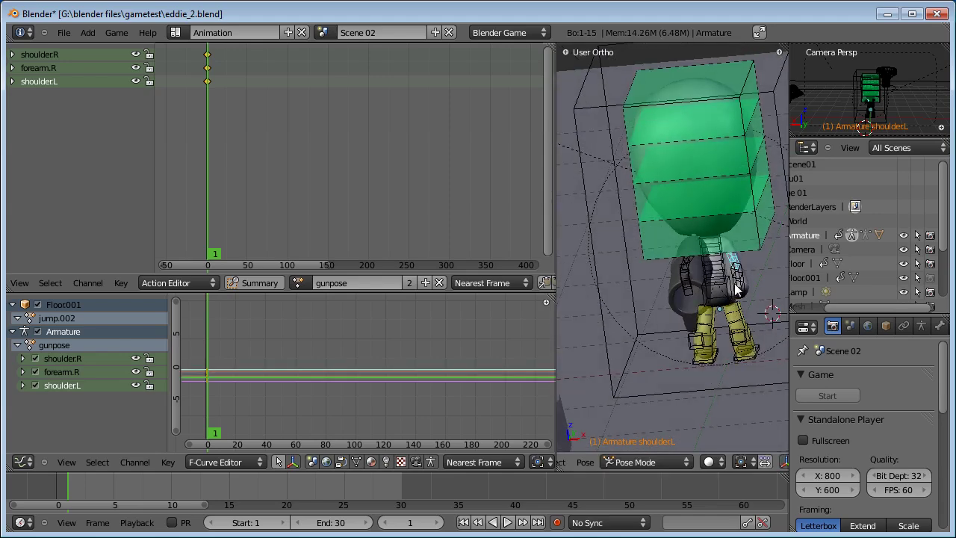
right_click(734, 286)
key("r")
left_click(749, 286)
right_click(747, 269)
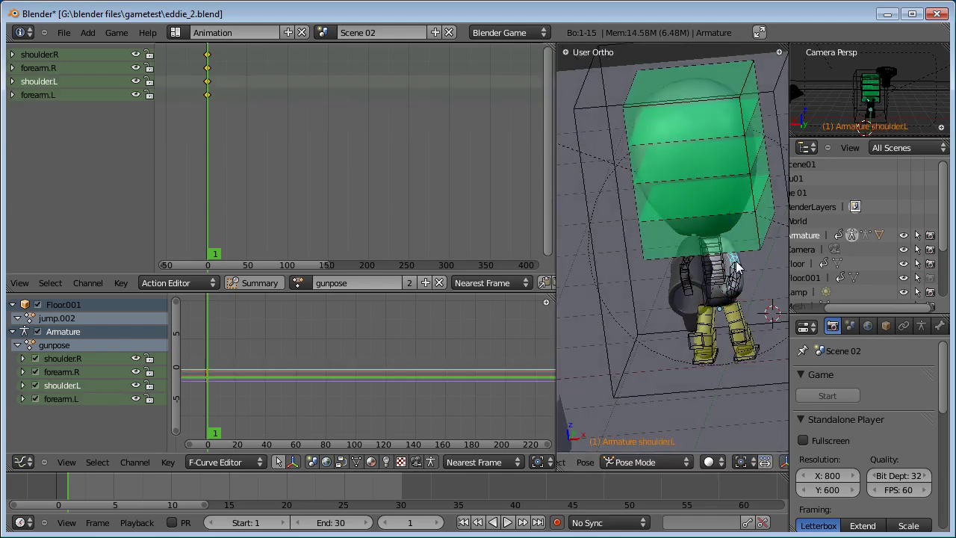
key("r")
left_click(746, 270)
Step: Fine-tune the arm pose, rotating the right forearm bone in the right side view to level the gun
middle_click_drag(746, 270, 617, 281)
right_click(693, 335)
key("r")
left_click(696, 340)
key("KP_3")
scroll(584, 251, "down", 2)
scroll(626, 293, "up", 1)
right_click(685, 294)
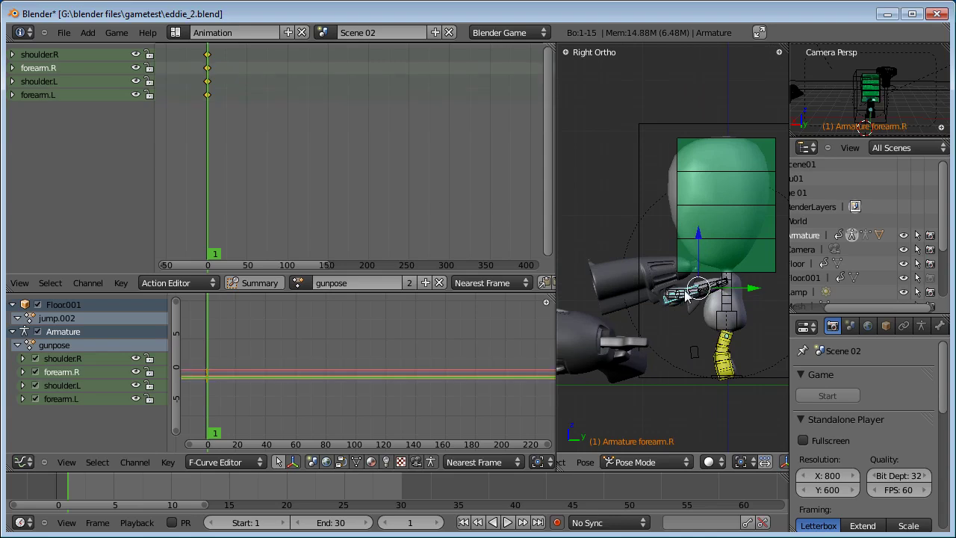
key("r")
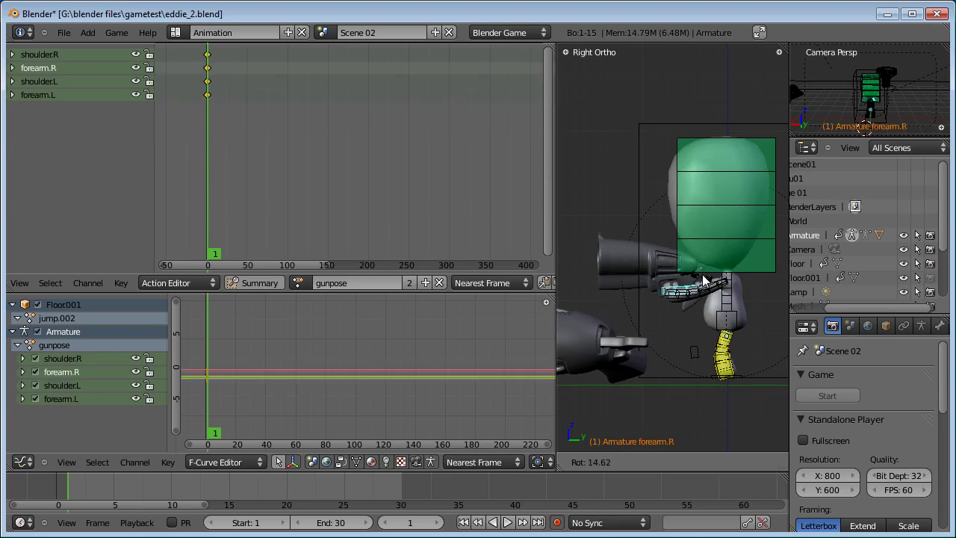
left_click(692, 290)
Step: Rotate the left forearm bone to line up with the right one and slightly adjust the right shoulder's rotation
right_click(688, 296)
key("r")
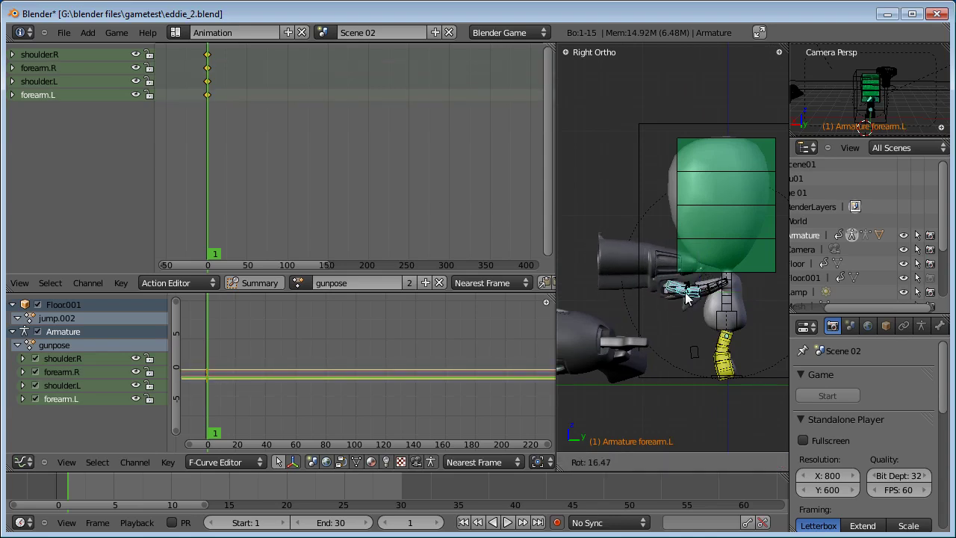
left_click(692, 293)
right_click(705, 289)
key("r")
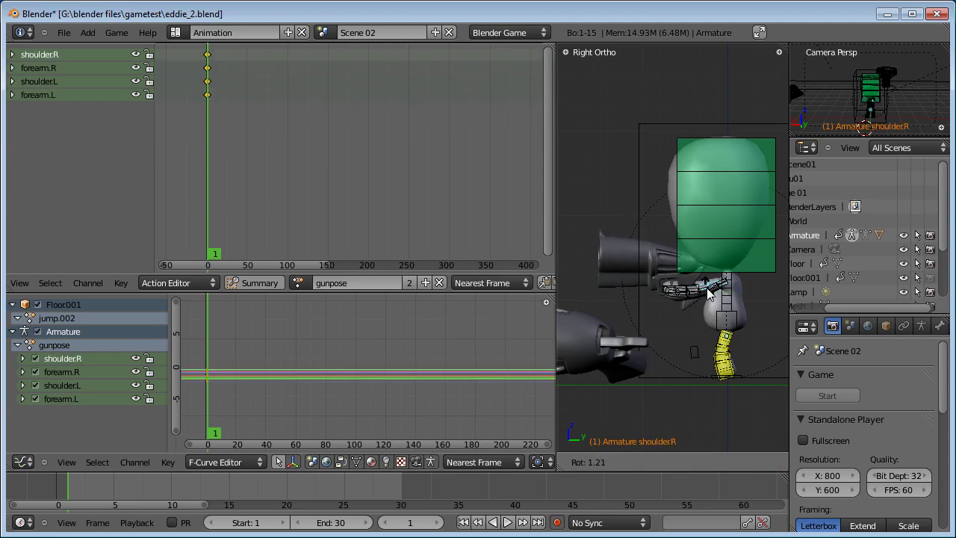
left_click(707, 293)
Step: Move the hips bone slightly and rotate it in the side view to lean the upper body backward
right_click(736, 328)
key("g")
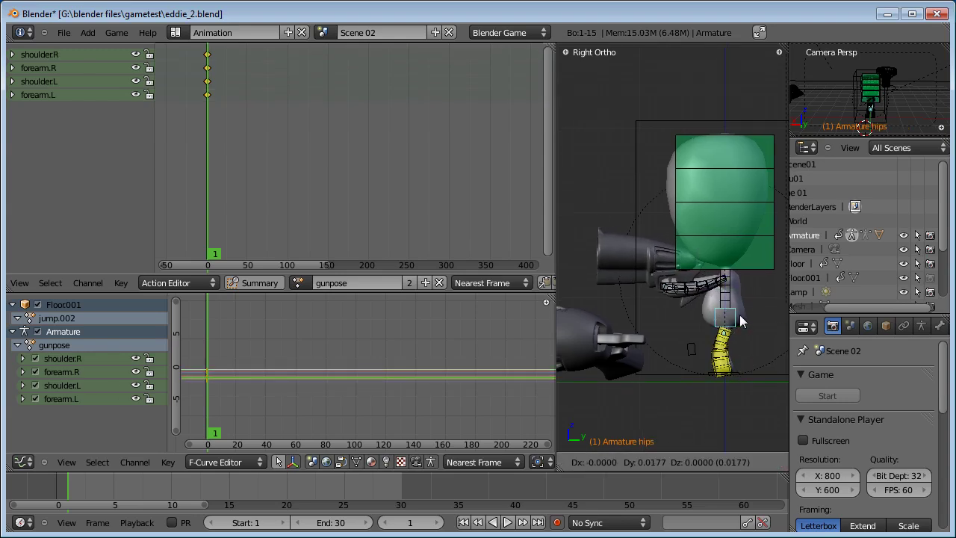
left_click(735, 323)
key("r")
left_click(753, 325)
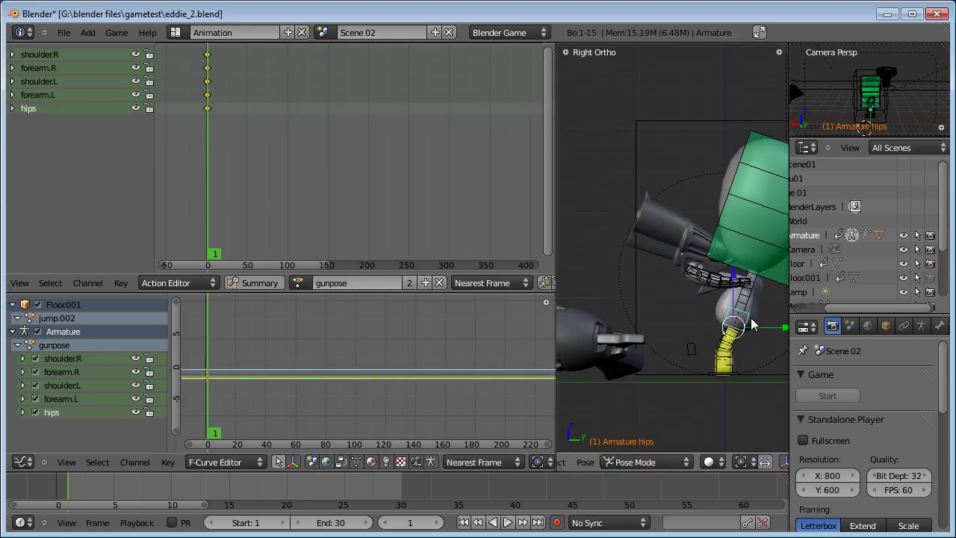
Step: Rotate the chest bone forward in the side view to bring the head and gun back toward level
right_click(755, 303)
key("r")
left_click(762, 281)
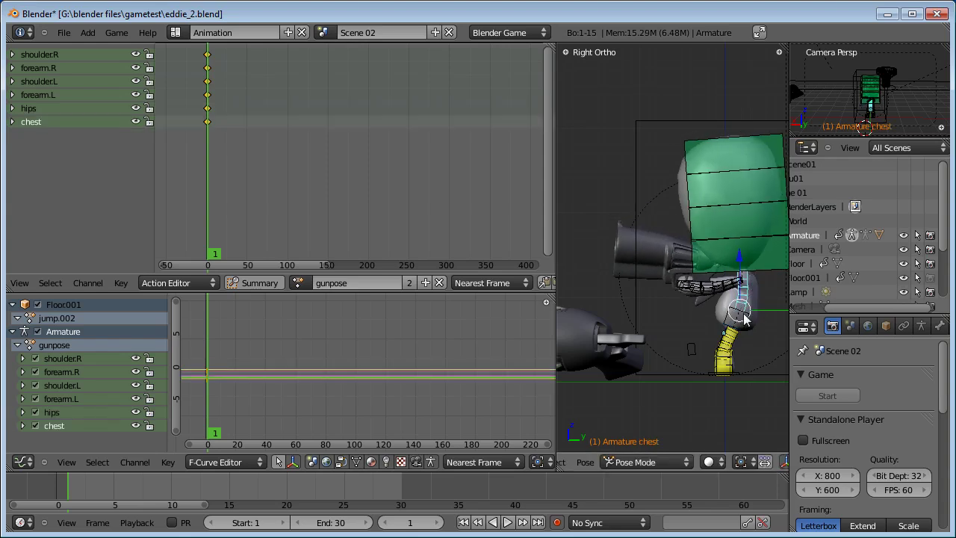
Step: Move the hips bone about 0.24 forward and about 0.04 down, leaving the chest bone's rotation as it is
right_click(744, 317)
key("g")
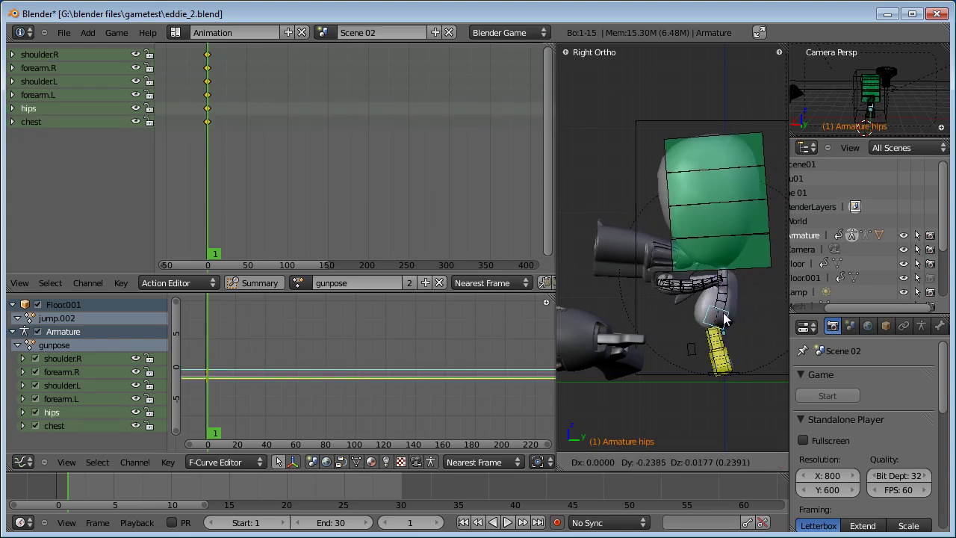
left_click(723, 319)
key("g")
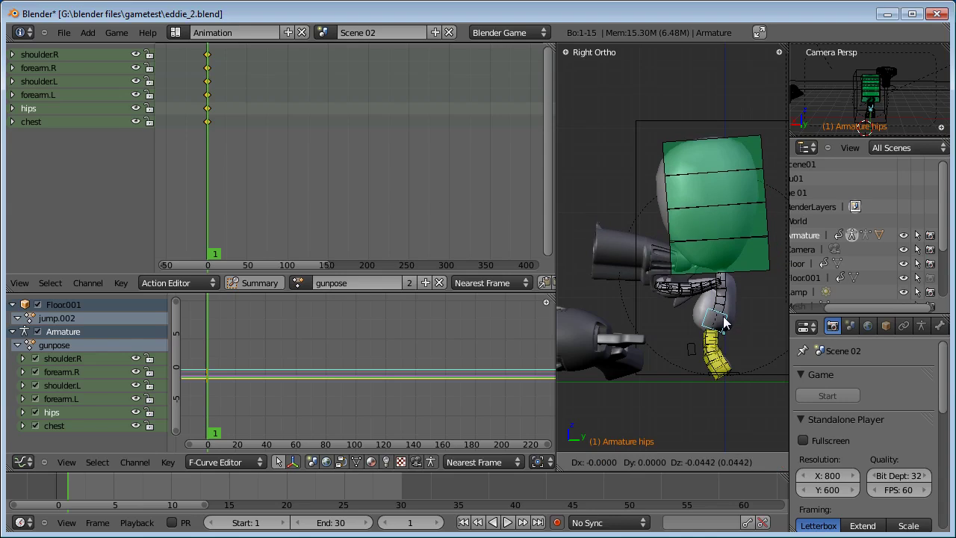
left_click(724, 322)
right_click(730, 294)
key("r")
right_click(738, 297)
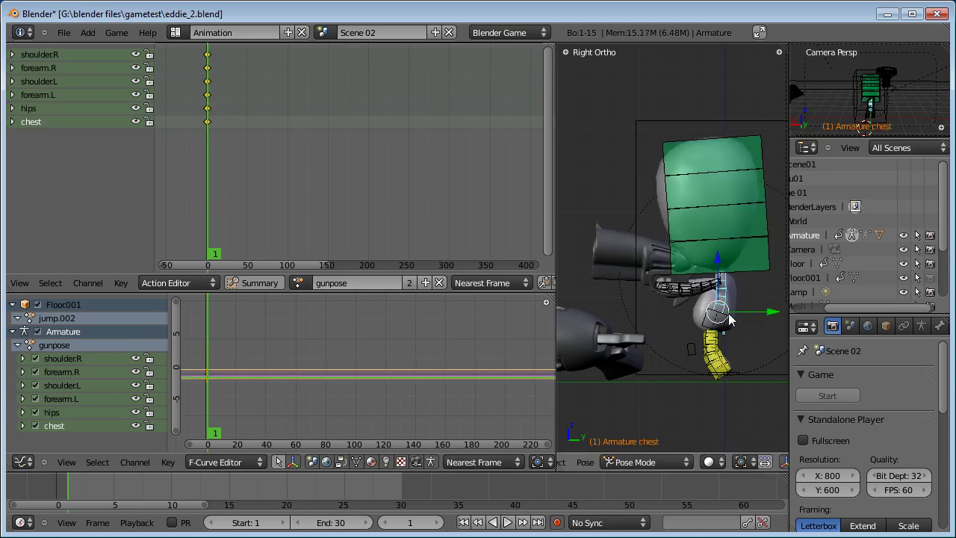
Step: Rotate the hips bone slightly in the side view, and rotate the chest bone to tilt the upper body back
right_click(729, 314)
key("r")
left_click(743, 313)
right_click(737, 301)
key("r")
left_click(736, 295)
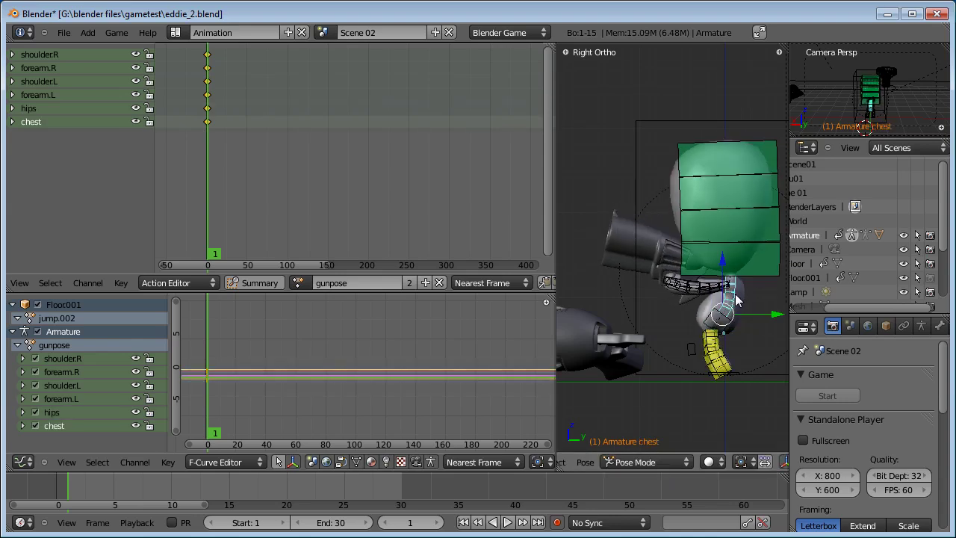
Step: Rotate the head bone upright in the side view and refine its tilt with a free trackball rotation
right_click(763, 234)
key("r")
left_click(771, 244)
middle_click_drag(659, 237, 752, 258)
key("r")
key("r")
left_click(762, 224)
key("KP_3")
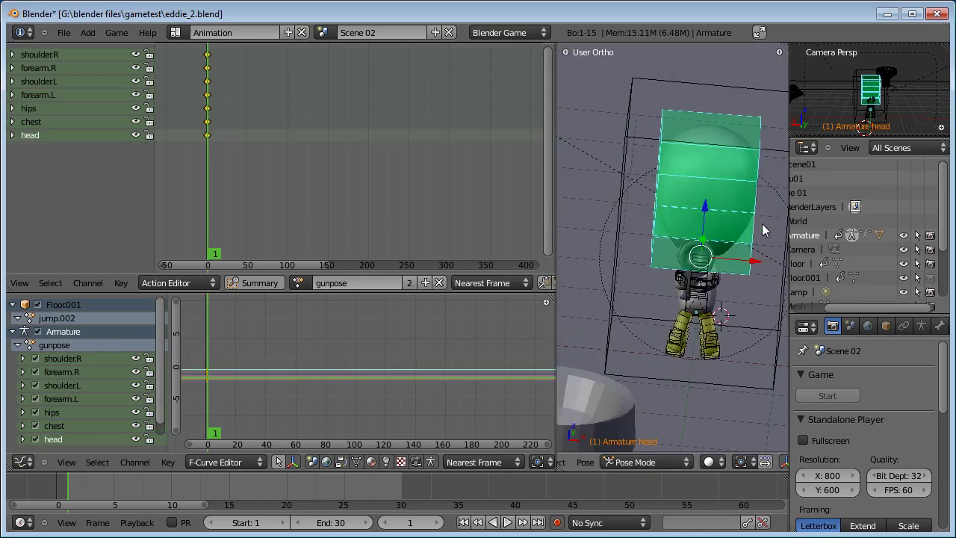
Step: Rotate both forearm bones together in the side view until the gun points level
scroll(763, 224, "up", 2)
key("a")
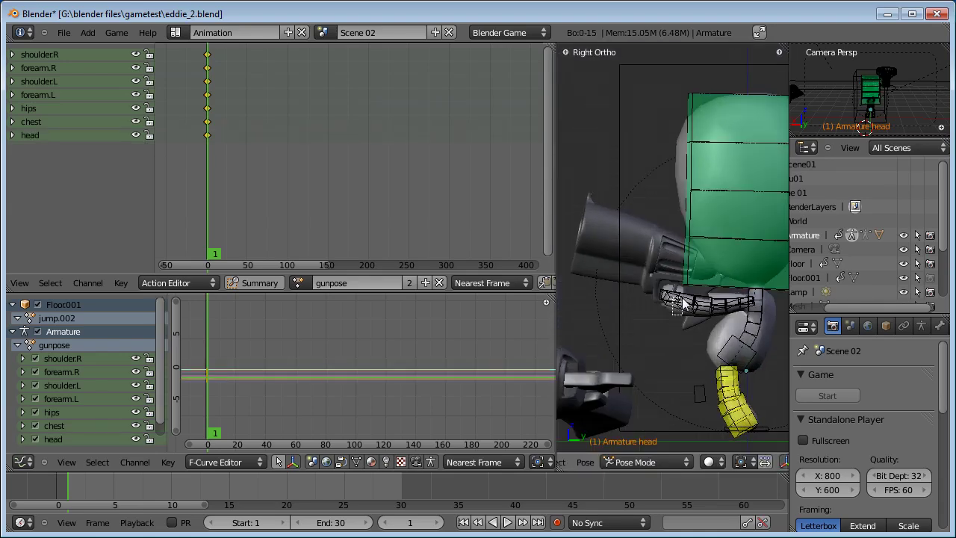
right_click(682, 303)
key("r")
left_click(755, 271)
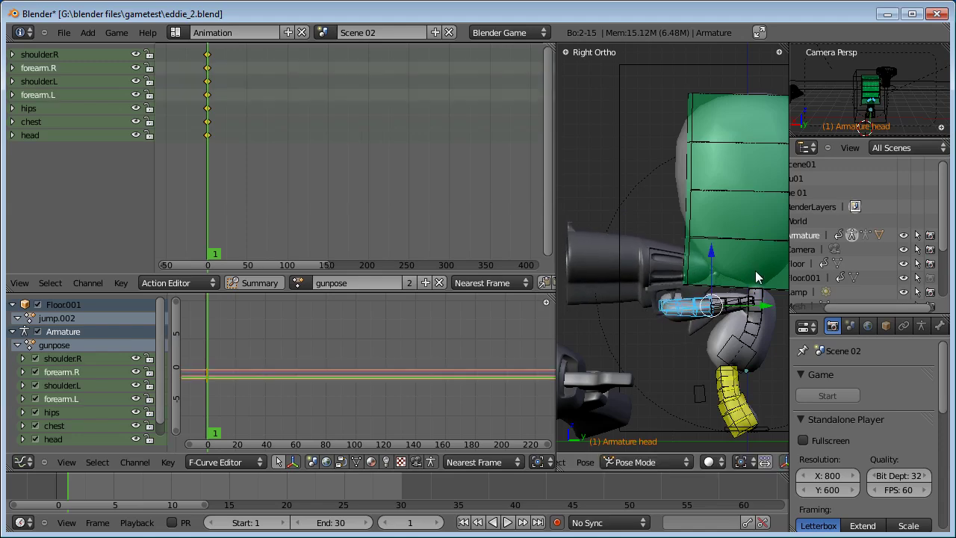
scroll(755, 270, "down", 3)
key("a")
Step: Try to insert a LocRotScale keyframe for both IK foot bones
mouse_move(755, 270)
middle_mouse_down()
mouse_move(710, 276)
mouse_move(755, 273)
middle_mouse_up()
middle_click_drag(314, 190, 320, 229)
scroll(606, 263, "down", 1)
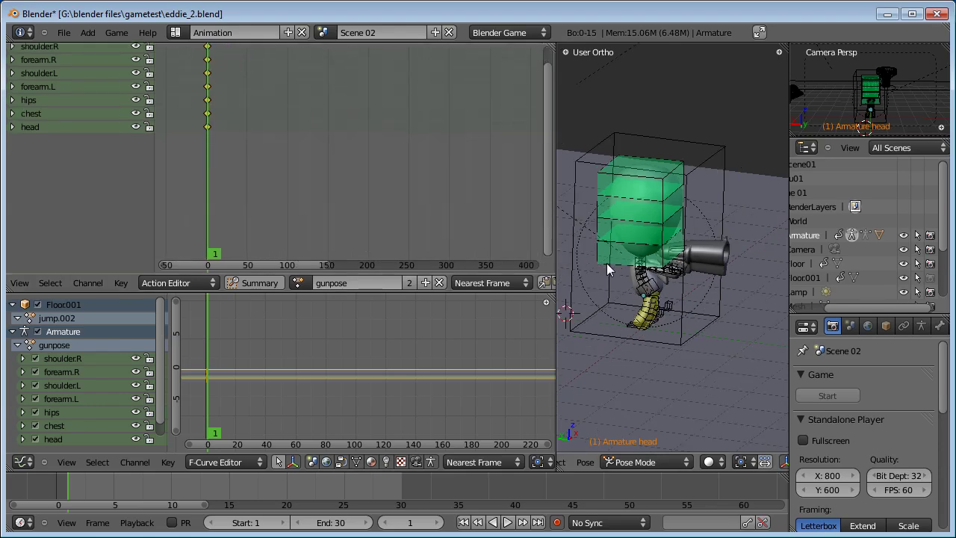
middle_click_drag(714, 323, 709, 329)
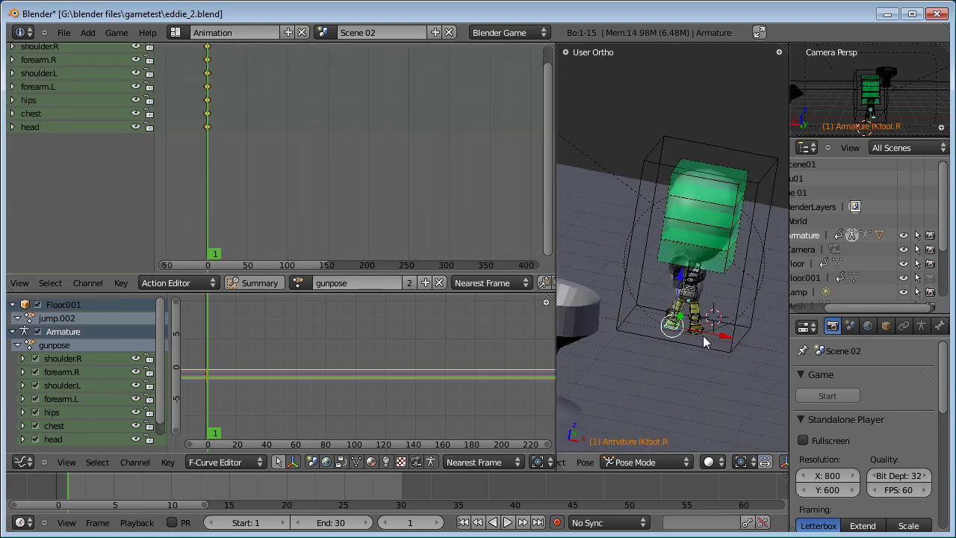
scroll(705, 331, "up", 3)
right_click(722, 369, "shift")
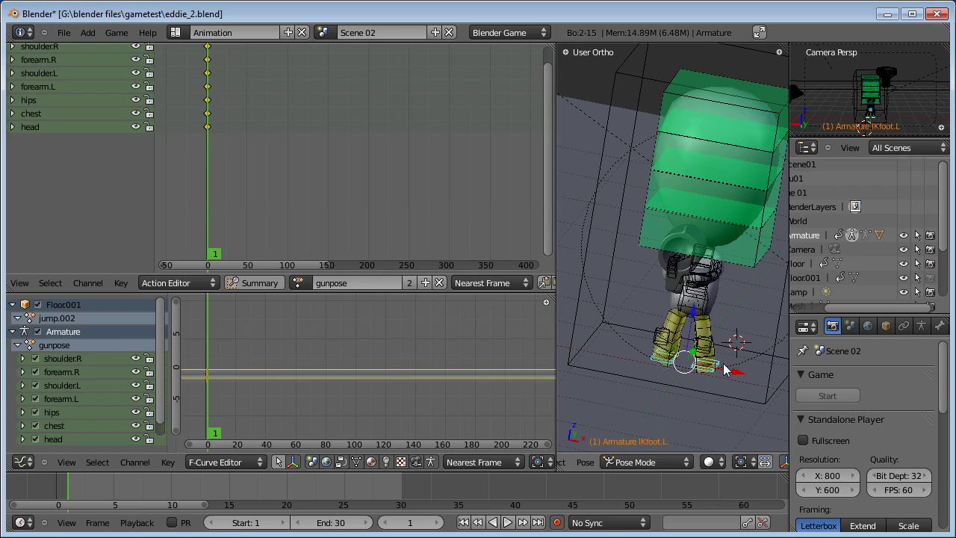
key("i")
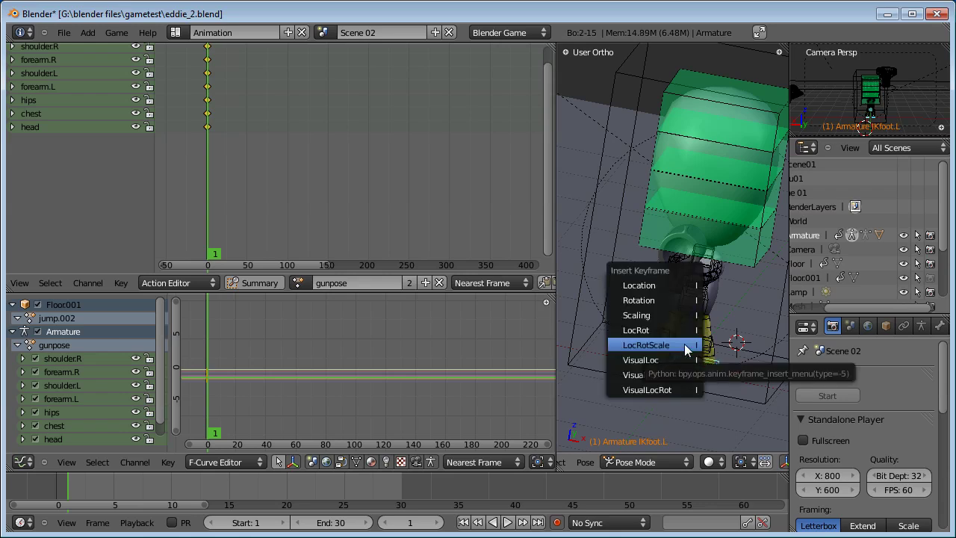
left_click(686, 348)
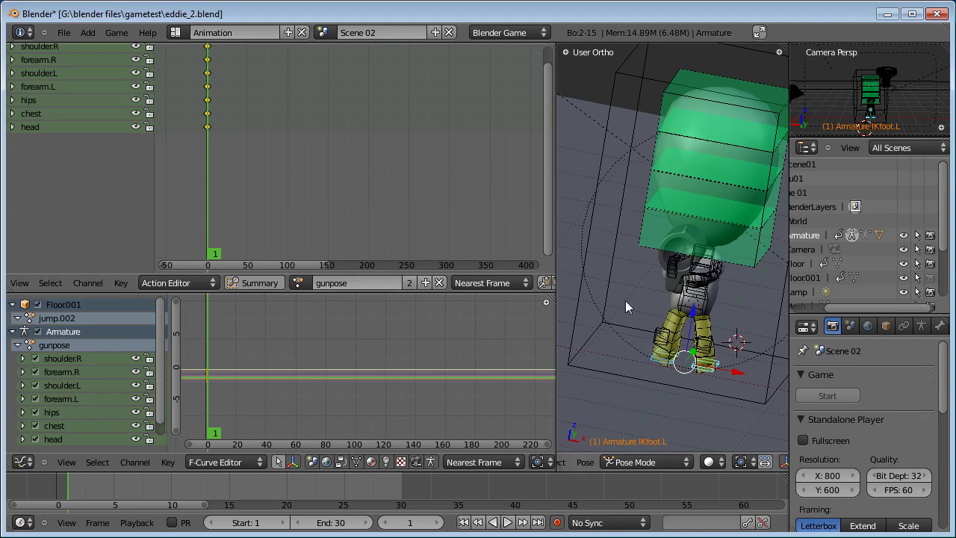
key("a")
middle_click_drag(625, 300, 713, 310)
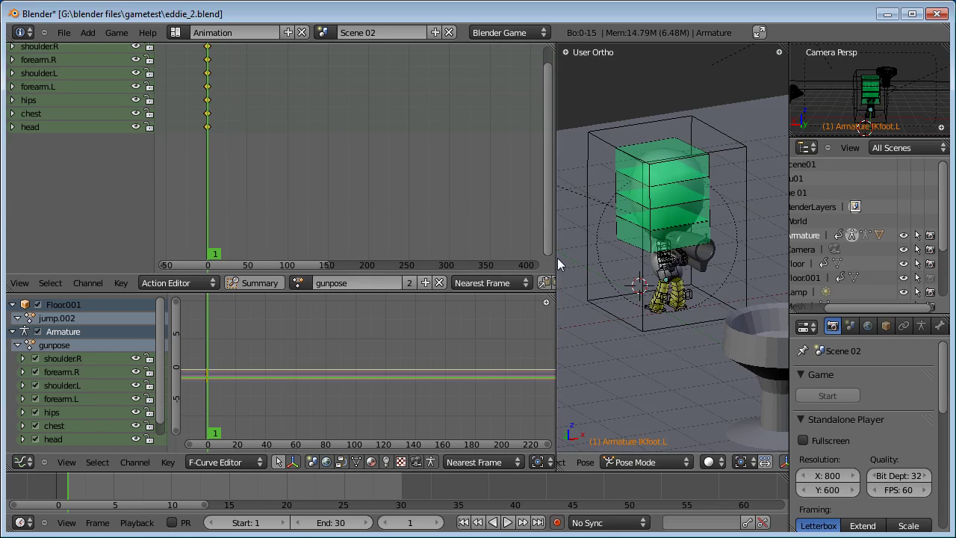
Step: Unlink the gunpose action from the armature and clear the rotation and location of all its bones
left_click_drag(557, 258, 423, 259)
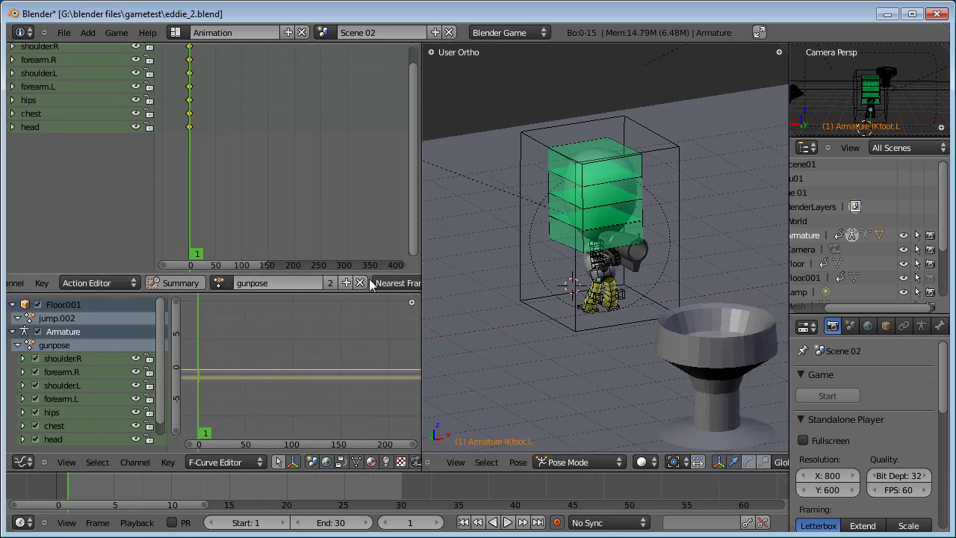
left_click(372, 283)
key("a")
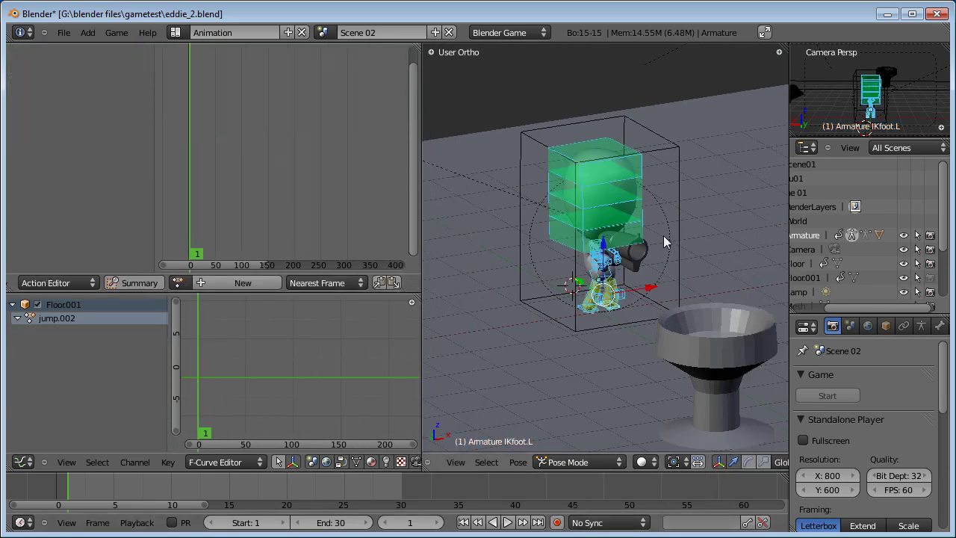
key("a")
key("a")
key("alt+r")
left_click(661, 240)
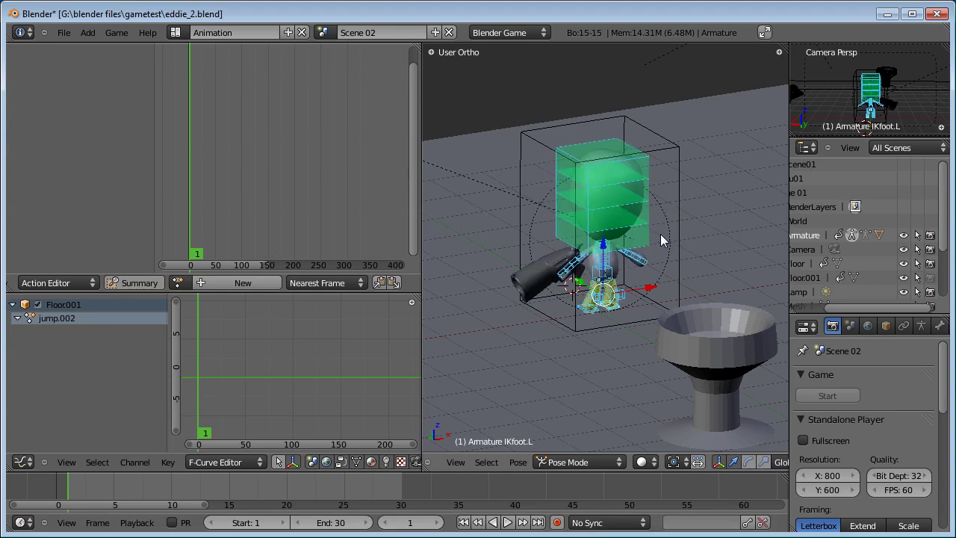
key("alt+g")
left_click(662, 238)
key("a")
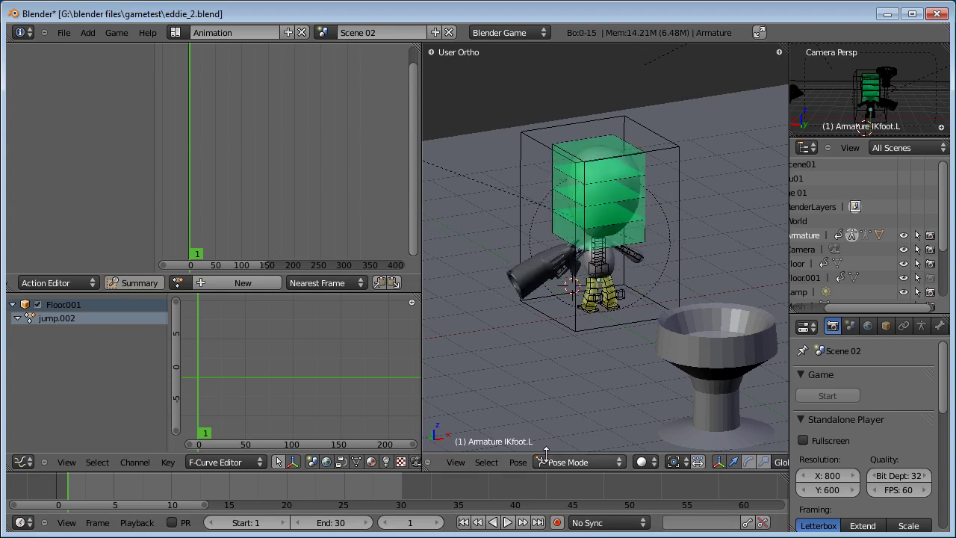
Step: Return the armature from Pose Mode to Object Mode and select the armature object
left_click(581, 462)
left_click(582, 448)
key("a")
middle_click_drag(521, 324, 628, 259)
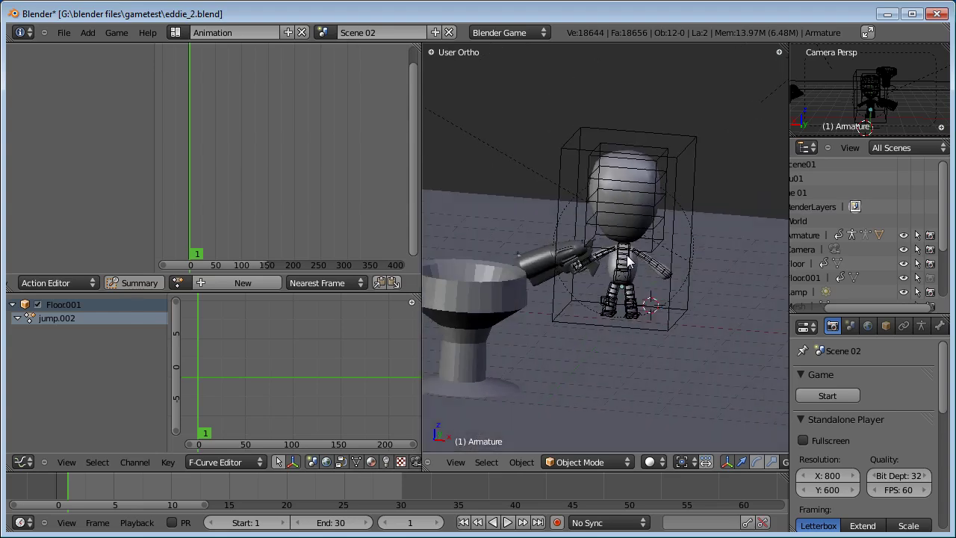
right_click(627, 270)
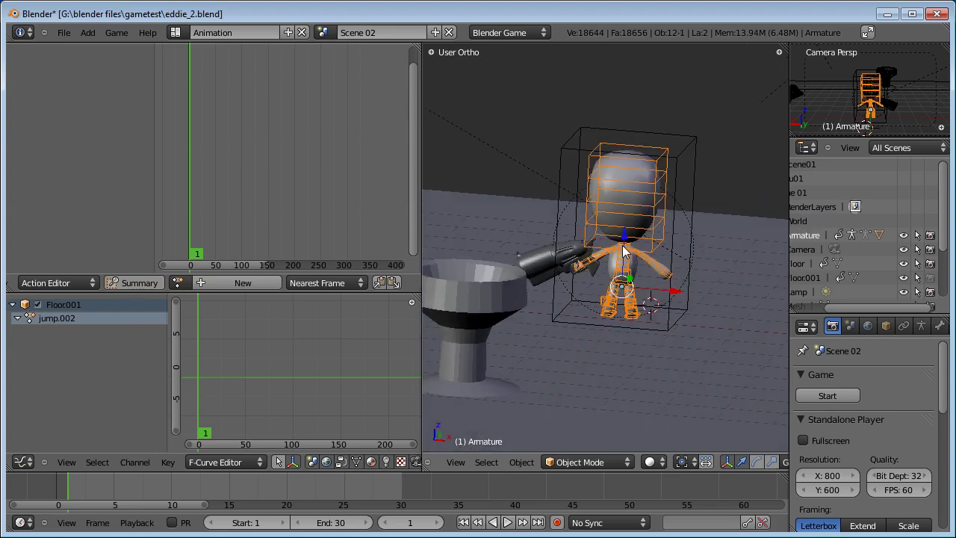
Step: Switch to the Game Logic layout and collapse the armature's near sensor, cont5 controller and push actuator
left_click(181, 32)
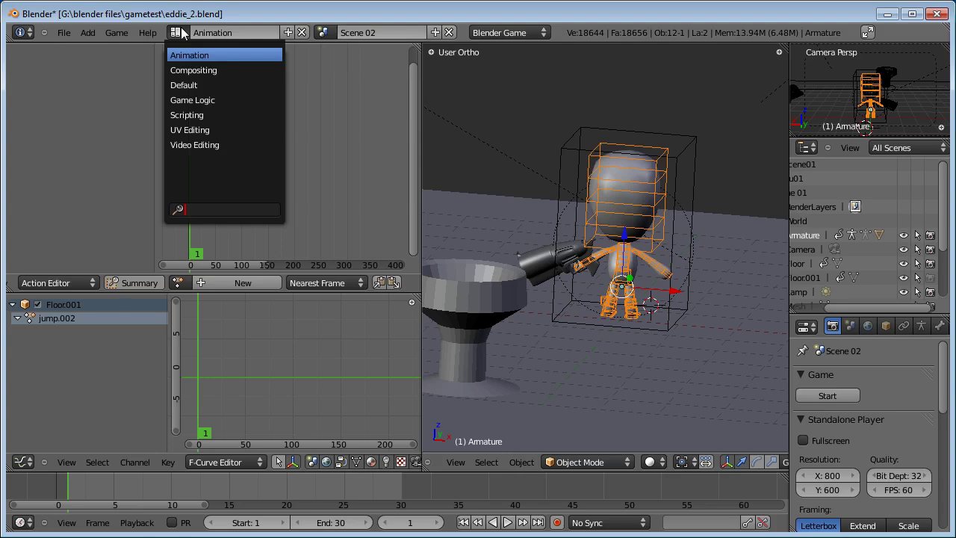
left_click(217, 100)
middle_click_drag(497, 259, 401, 186)
scroll(431, 258, "down", 5)
middle_click_drag(364, 438, 367, 420)
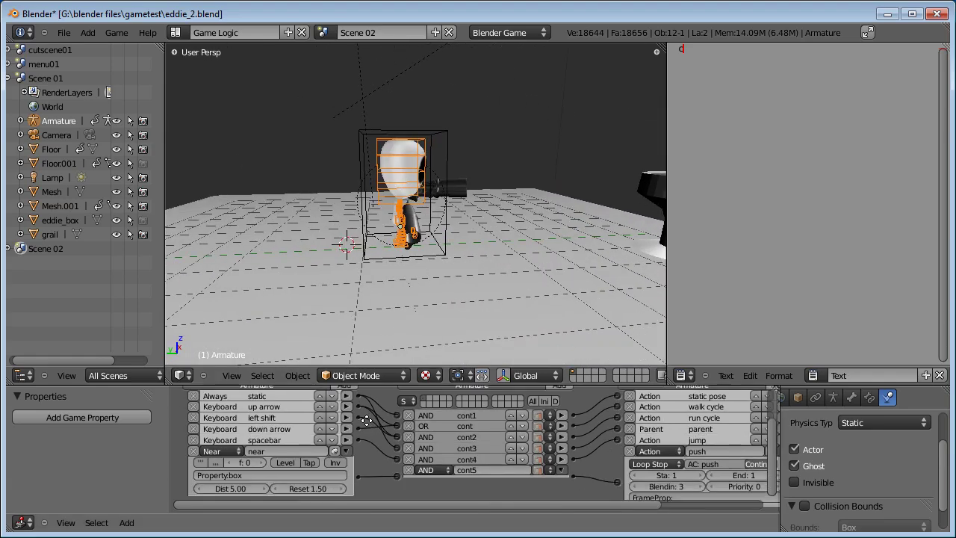
left_click(345, 451)
left_click(562, 467)
middle_click_drag(579, 463, 541, 456)
left_click(748, 448)
middle_click_drag(591, 487, 629, 493)
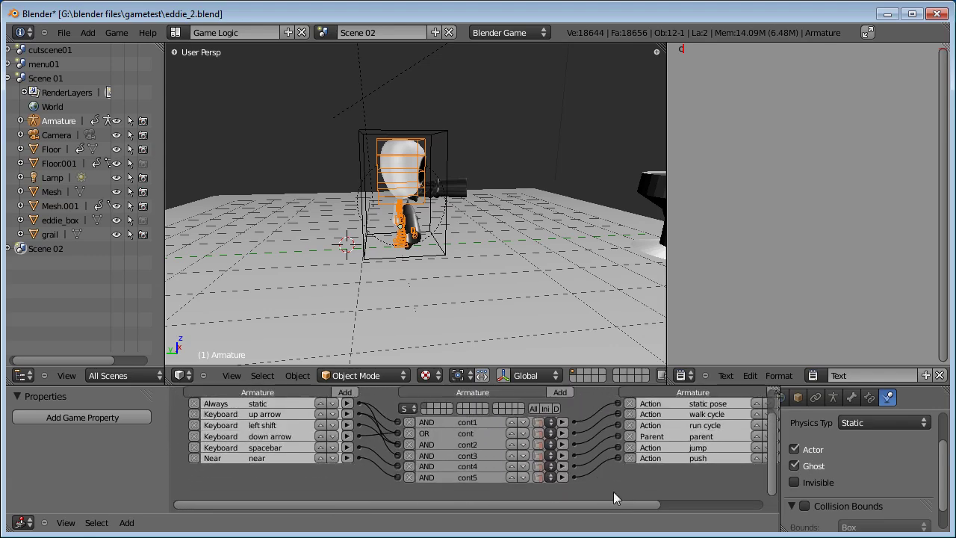
Step: Add a new Always sensor, AND controller and Motion actuator to the armature
left_click(338, 391)
left_click(561, 392)
middle_click_drag(604, 424, 645, 422)
left_click(738, 390)
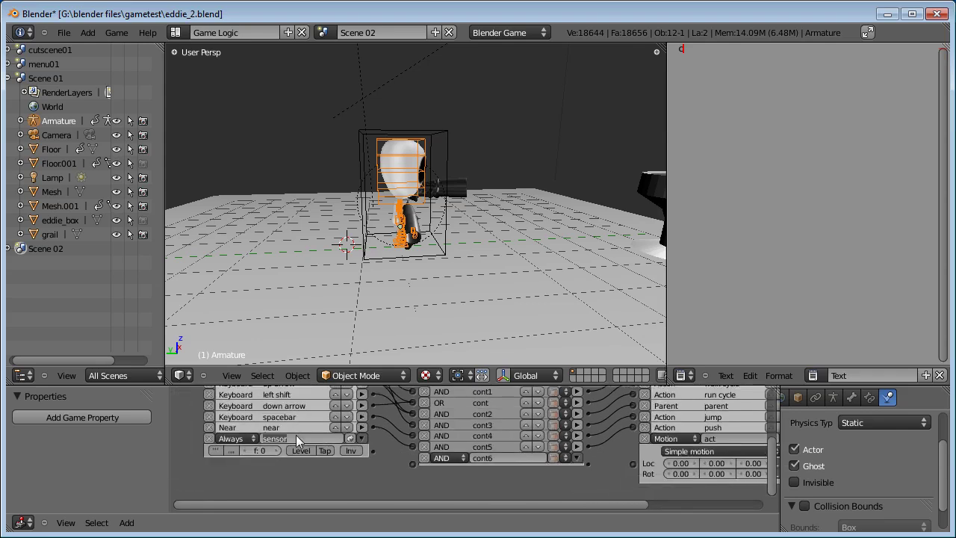
Step: Make the new sensor a Keyboard sensor named "s button" on the S key and link it to controller cont6
type("gunpos")
left_click(248, 441)
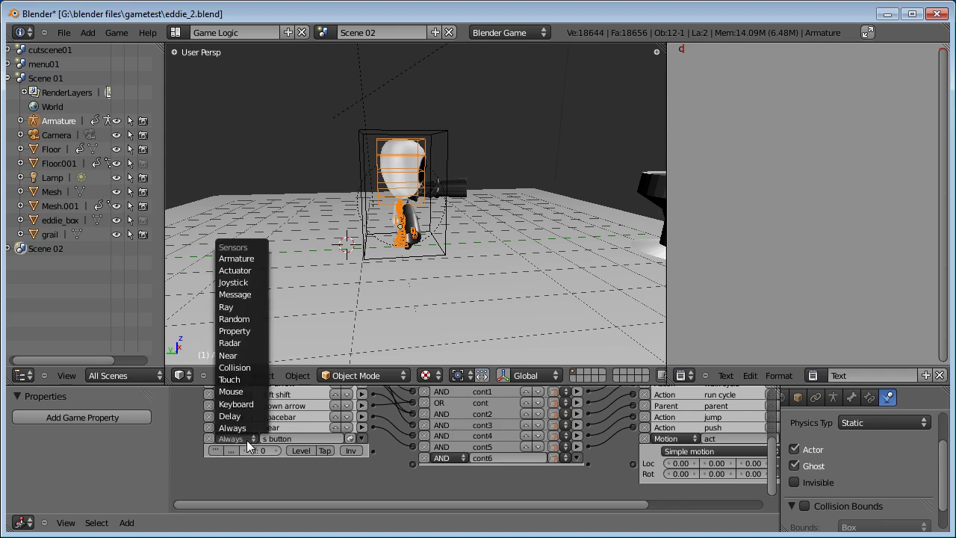
left_click(253, 405)
left_click(266, 463)
key("s")
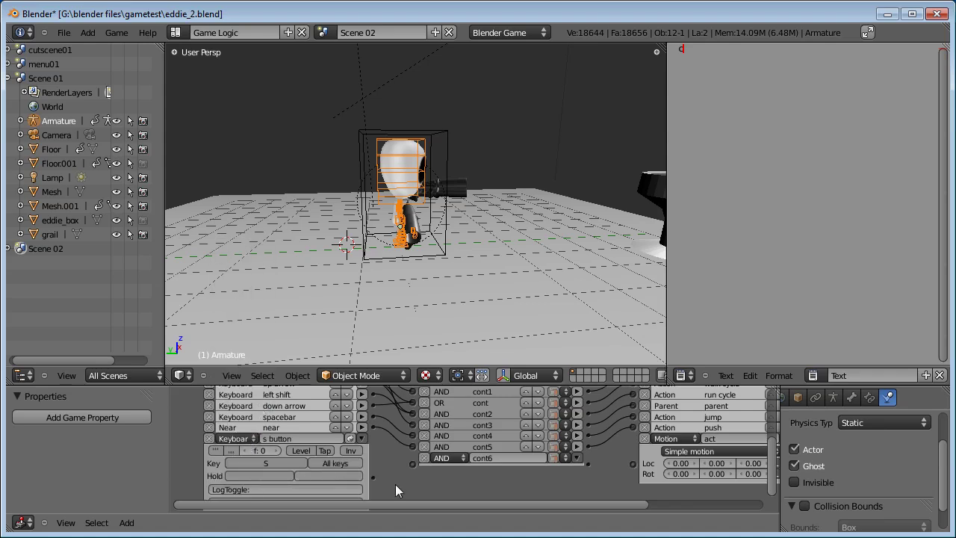
middle_click_drag(396, 484, 344, 473)
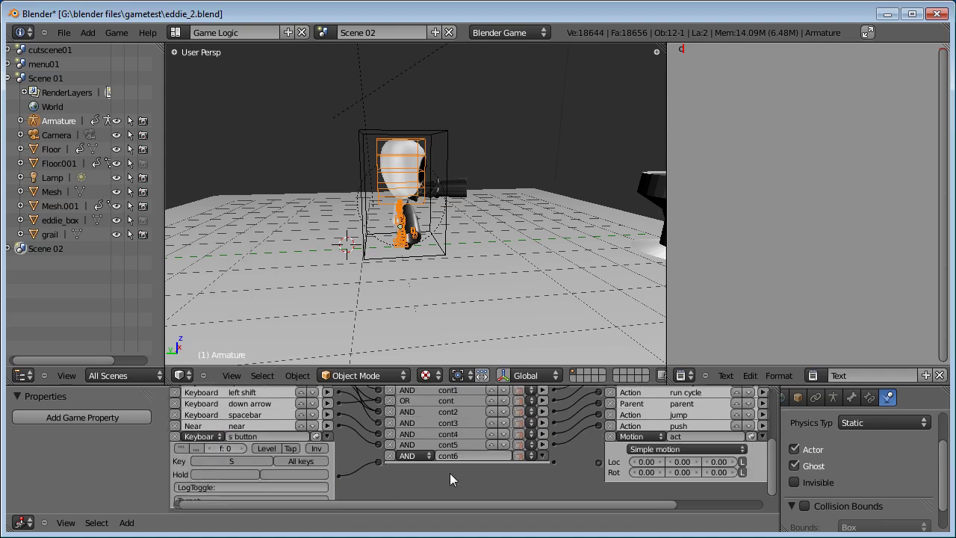
middle_click_drag(449, 473, 414, 471)
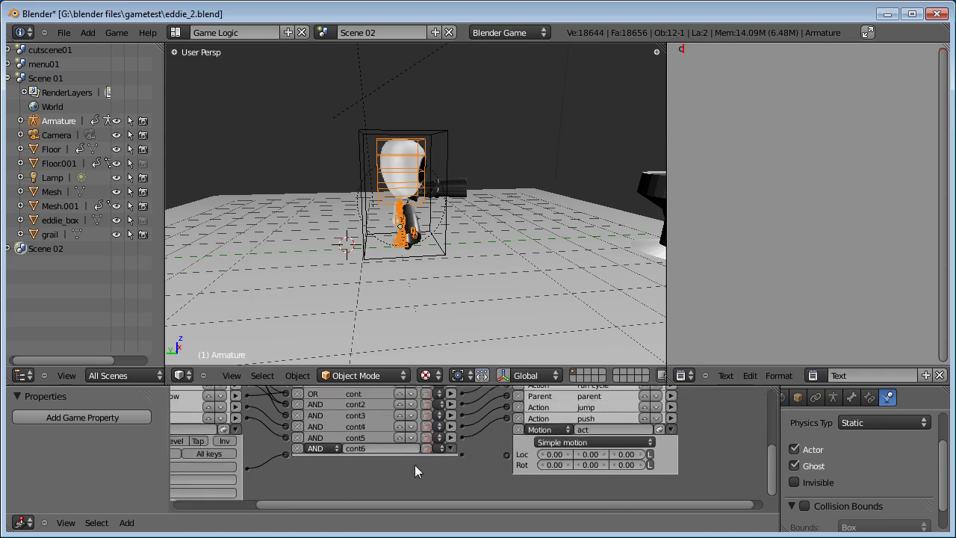
Step: Change the new actuator to an Action actuator that uses the gunpose action, and link cont6 to it
left_click(561, 429)
left_click(556, 414)
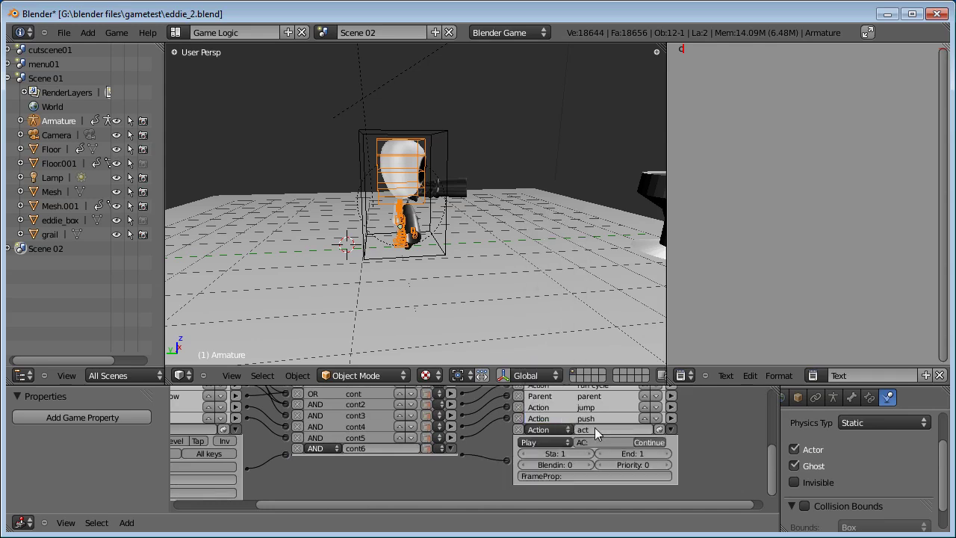
left_click(603, 443)
type("gunpose")
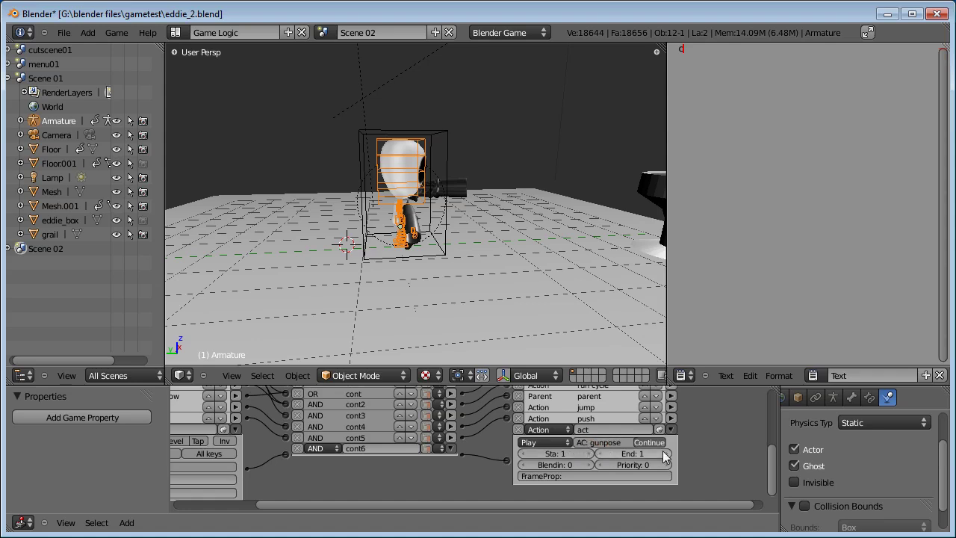
Step: Set the gunpose actuator to Loop Stop with a Blendin of 3
left_click(544, 442)
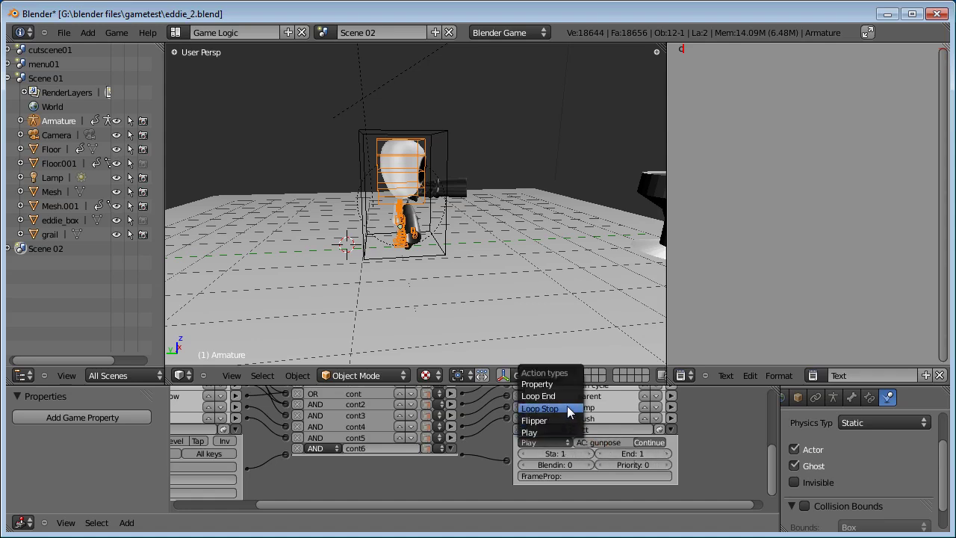
left_click(569, 409)
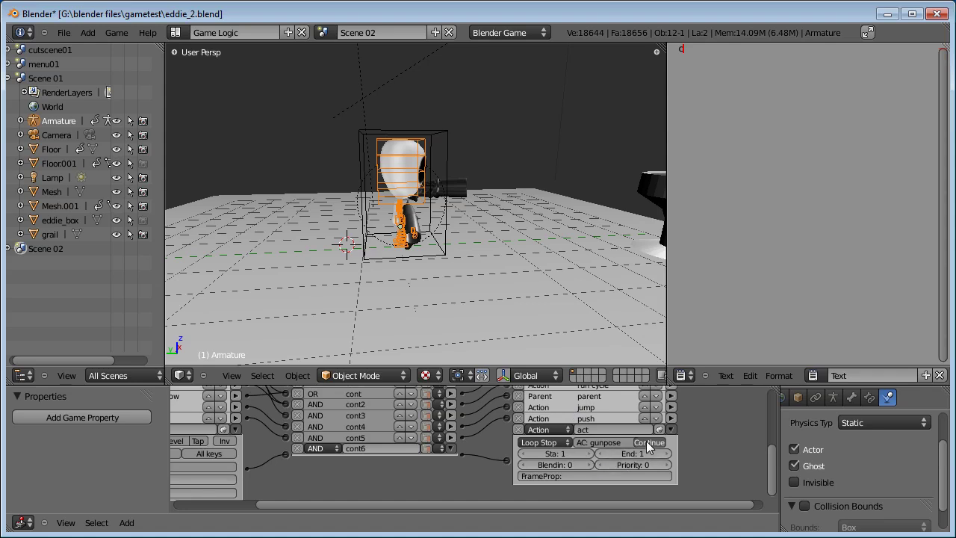
left_click(588, 467)
left_click(589, 466)
left_click(588, 467)
Step: Run the game from the camera view, walk the character to the gun to test picking it up, and end the run
middle_click_drag(549, 314, 424, 242)
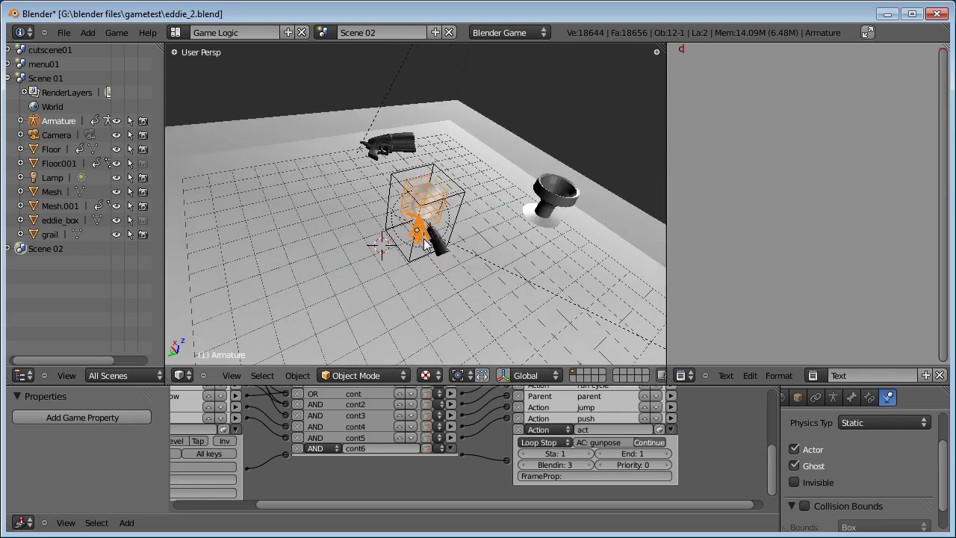
key("KP_0")
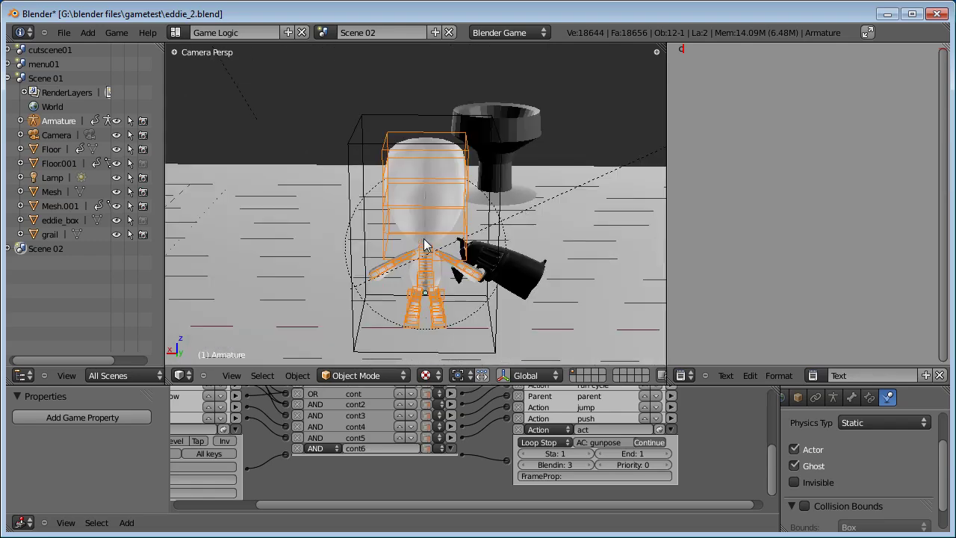
key("p")
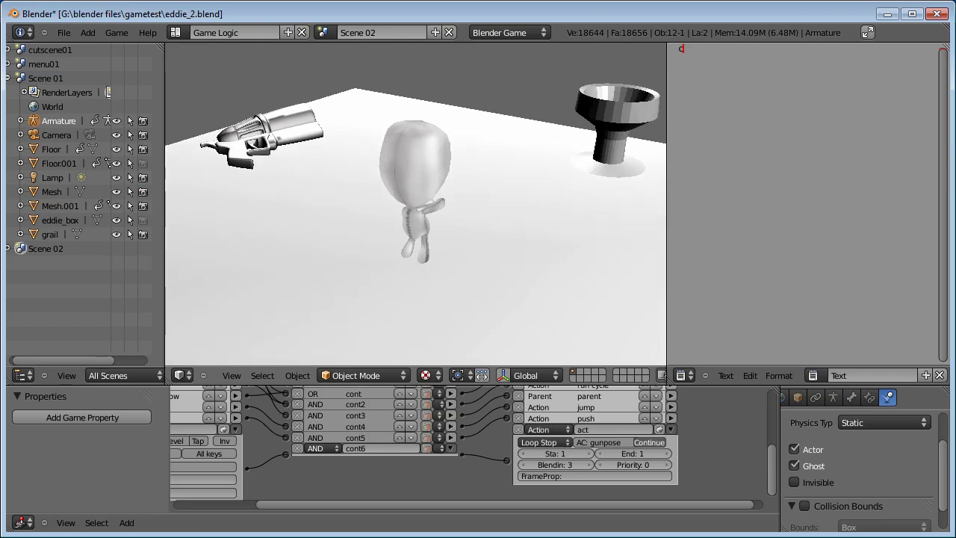
key("Up")
key("Left")
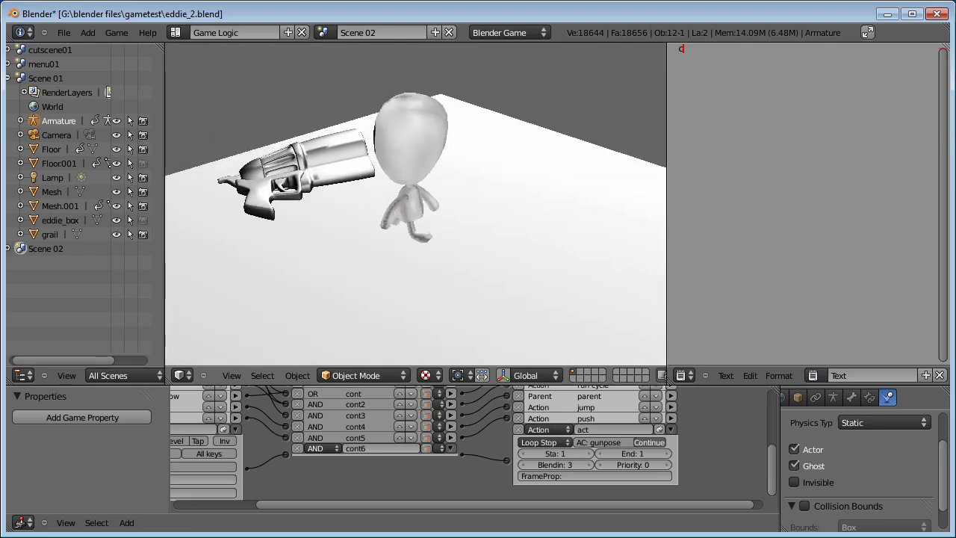
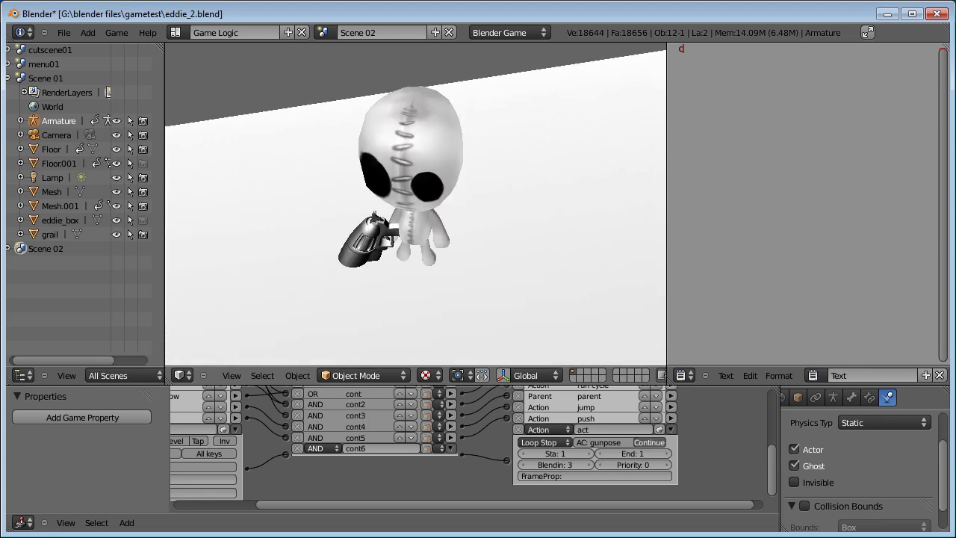
key("Escape")
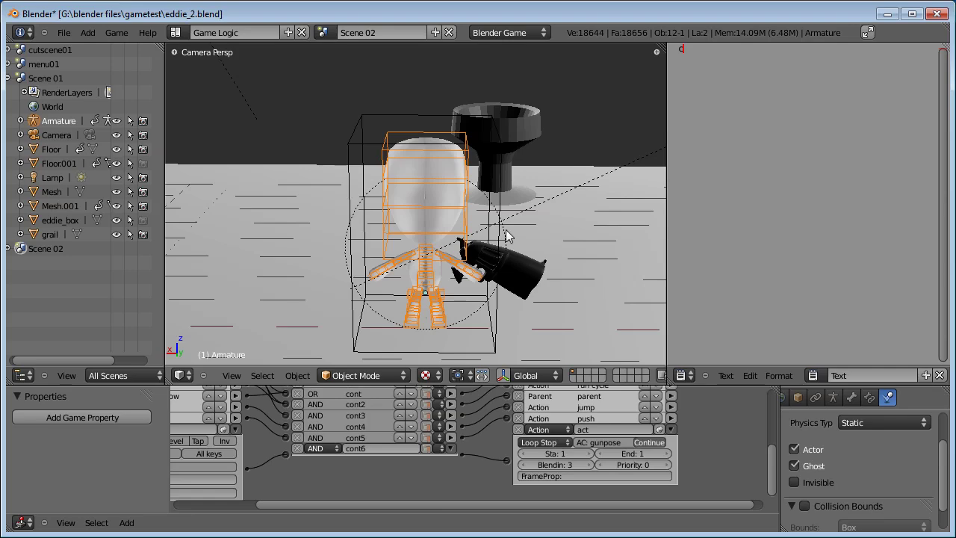
key("KP_3")
key("KP_5")
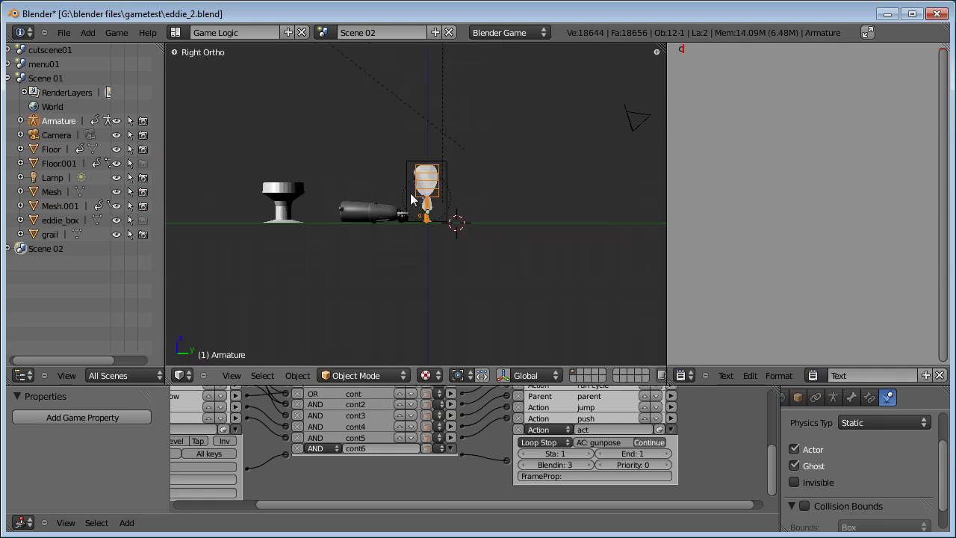
Step: Examine how the gun sits in the character's hand from the front, side, top and angled perspective views
middle_click_drag(506, 230, 355, 231)
key("KP_3")
scroll(354, 231, "up", 4)
middle_click_drag(354, 230, 485, 200)
key("KP_1")
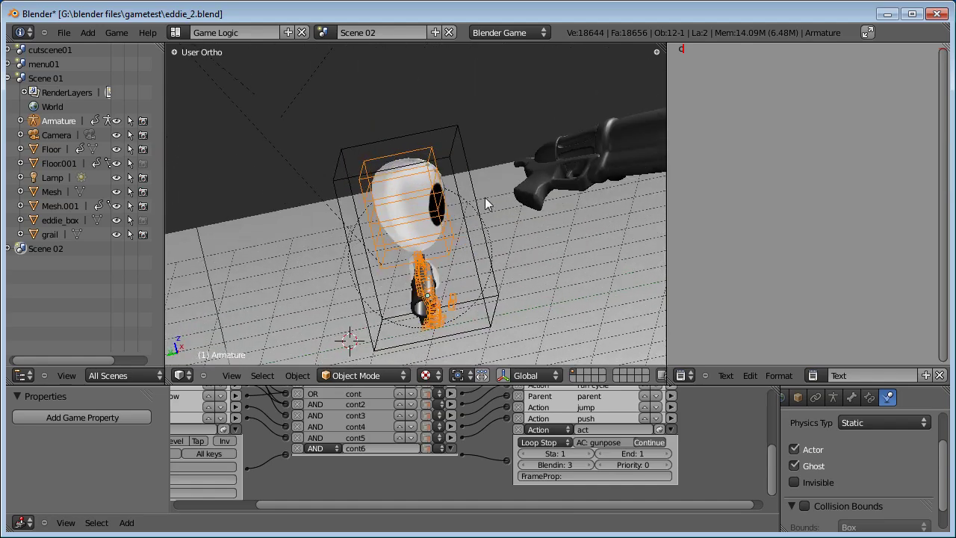
key("KP_3")
key("KP_1")
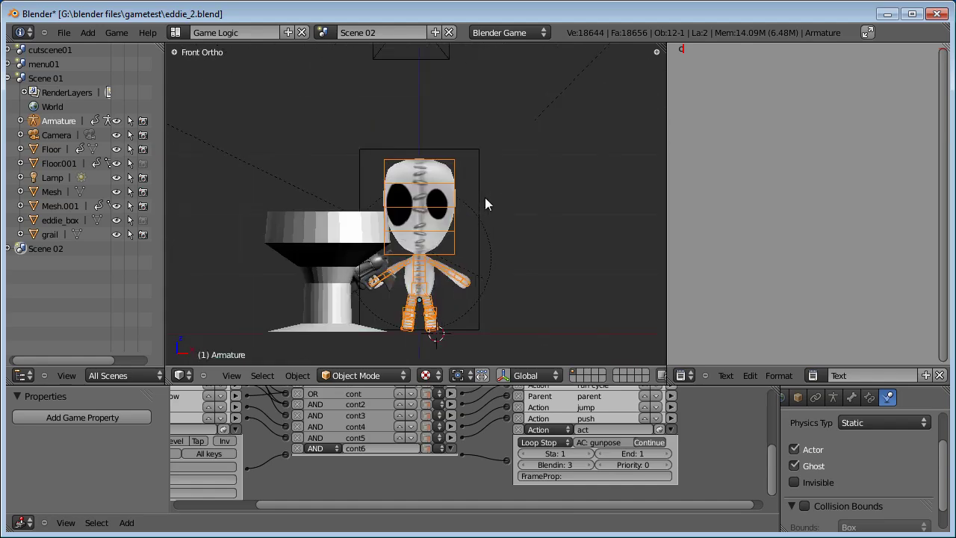
key("KP_7")
key("KP_7")
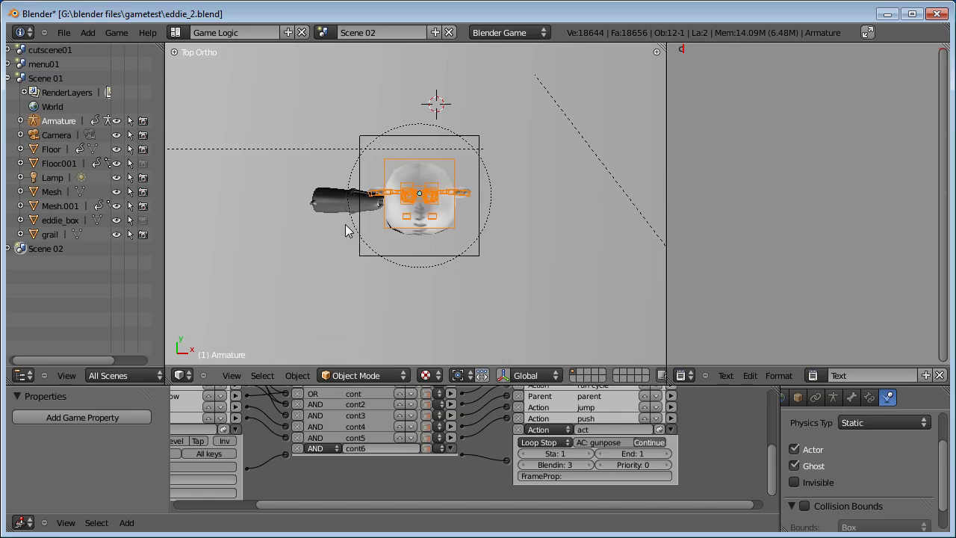
middle_click_drag(430, 214, 450, 192)
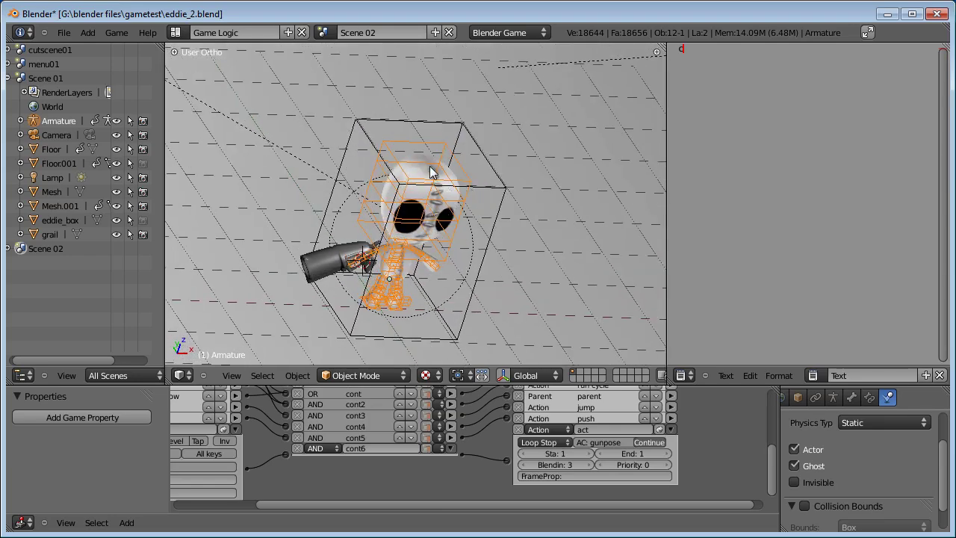
middle_click_drag(414, 303, 445, 225)
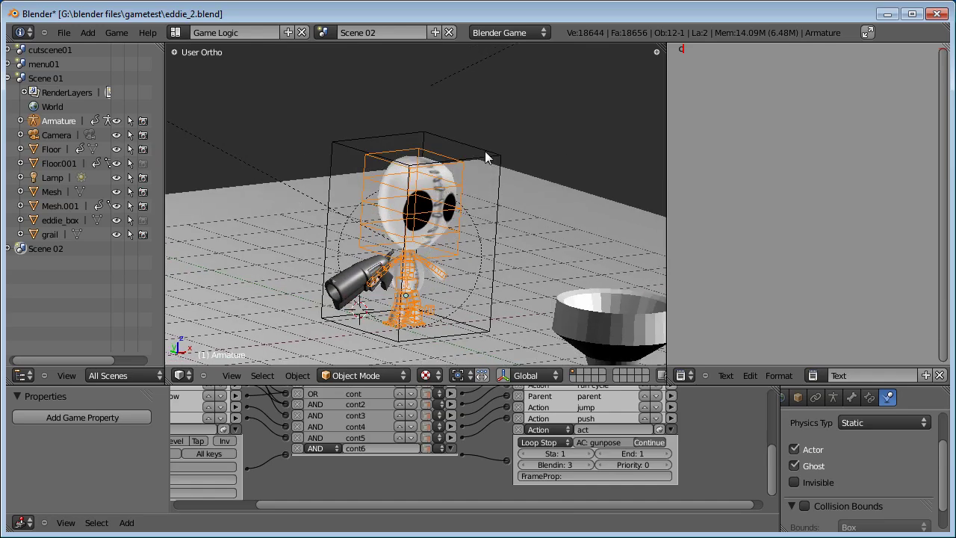
middle_click_drag(352, 234, 494, 240)
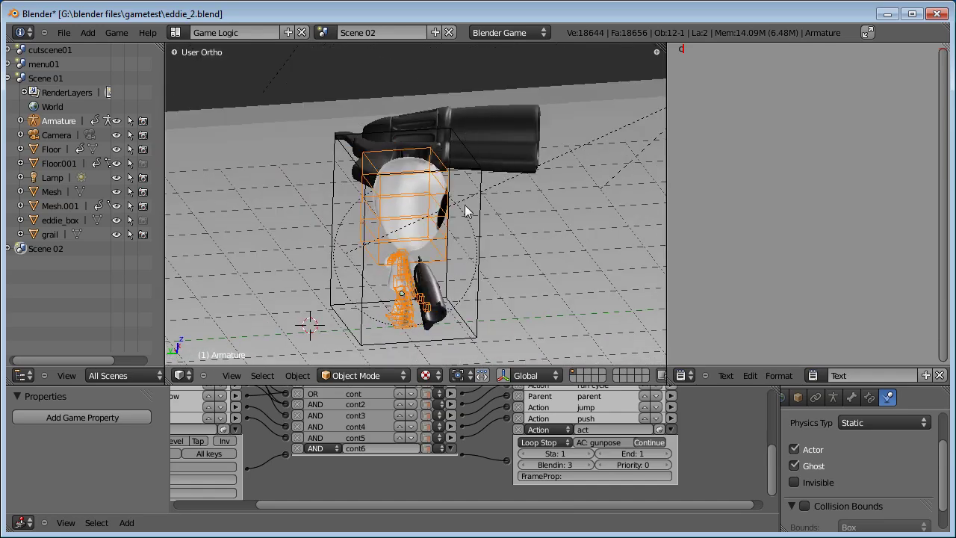
middle_click_drag(380, 239, 436, 261)
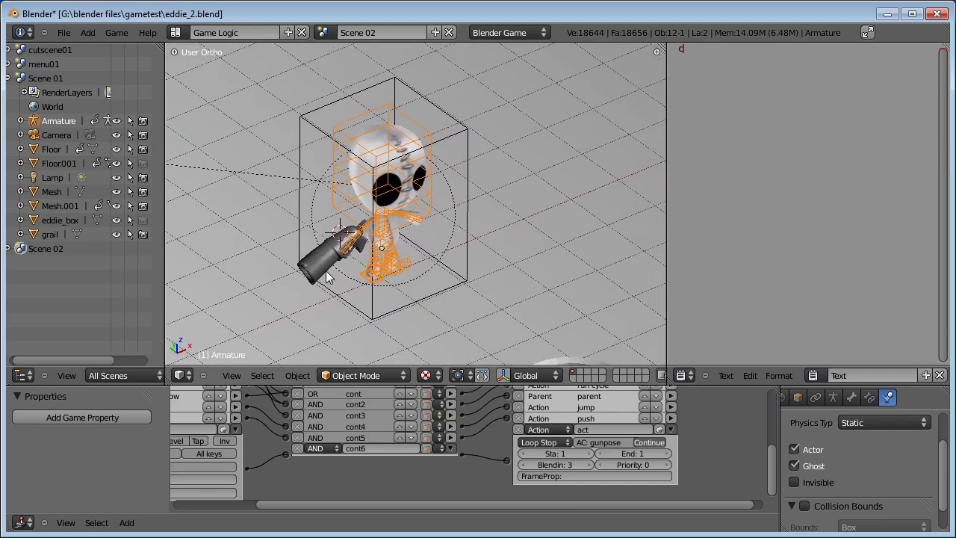
middle_click_drag(328, 275, 299, 284)
mouse_move(348, 219)
middle_mouse_down()
mouse_move(342, 233)
mouse_move(352, 217)
middle_mouse_up()
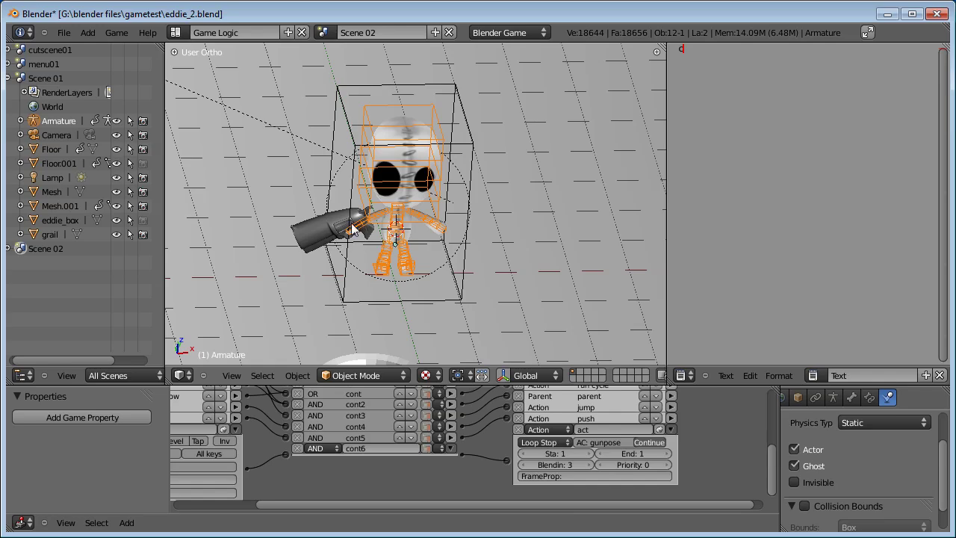
middle_click_drag(351, 267, 379, 220)
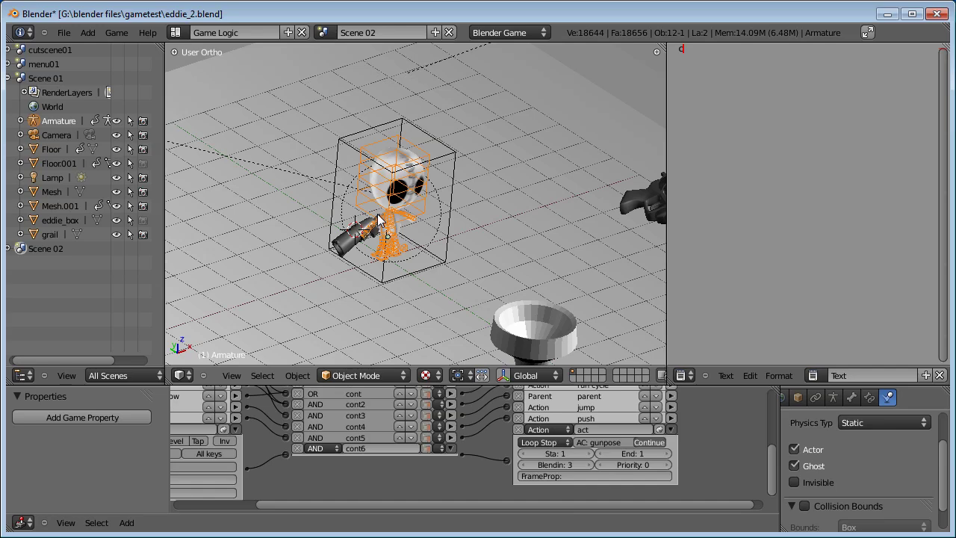
key("KP_5")
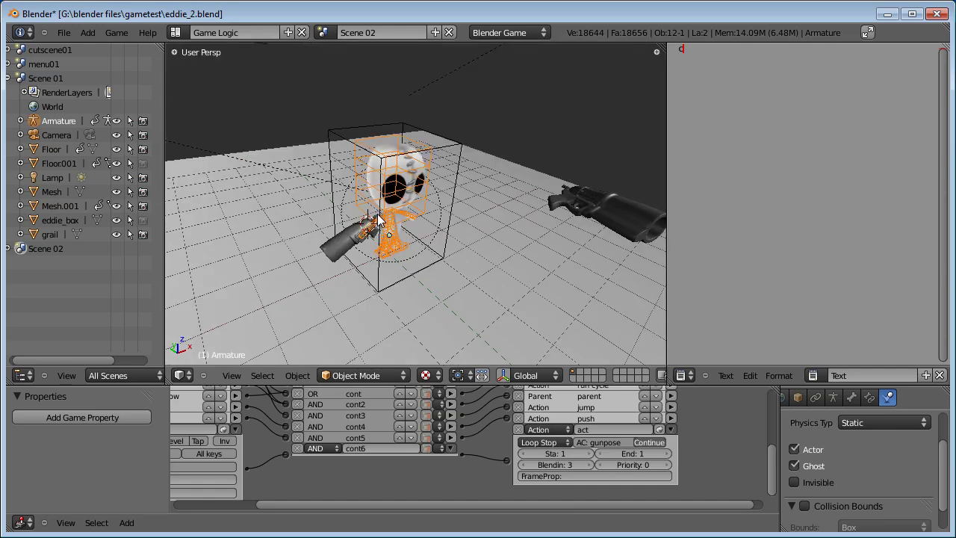
scroll(478, 418, "up", 2)
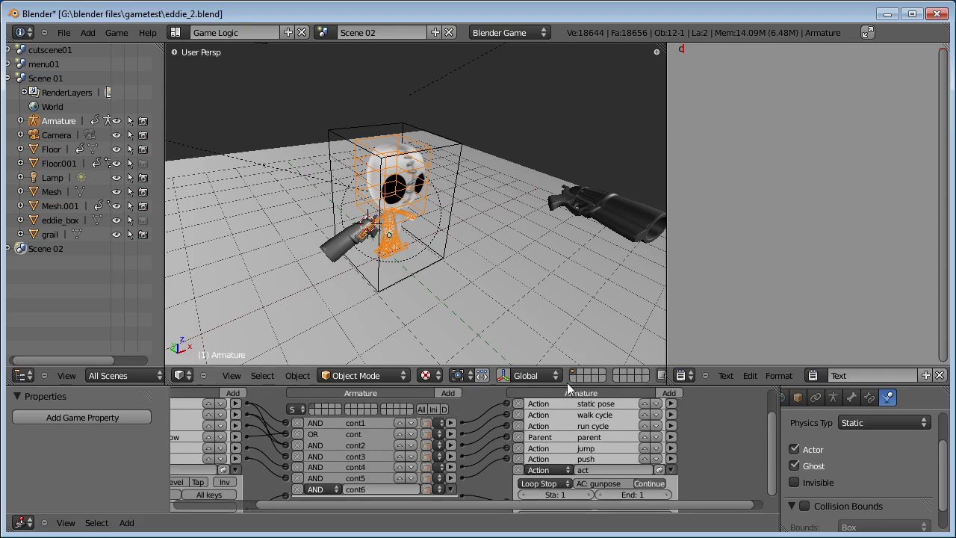
scroll(567, 380, "down", 2)
scroll(466, 374, "down", 2)
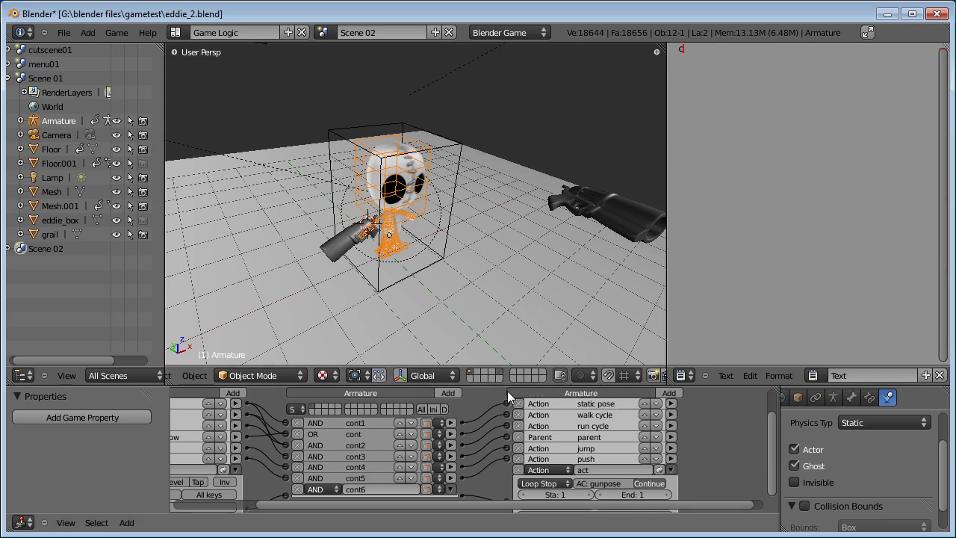
Step: Add a cube at the 3D cursor in front of the character and scale it down to about 0.185
key("KP_7")
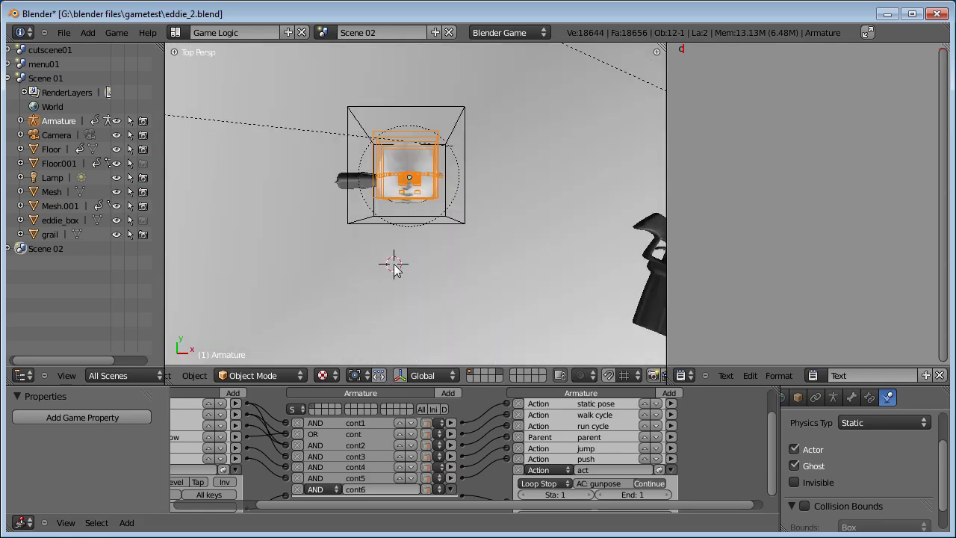
key("space")
key("Escape")
key("shift+a")
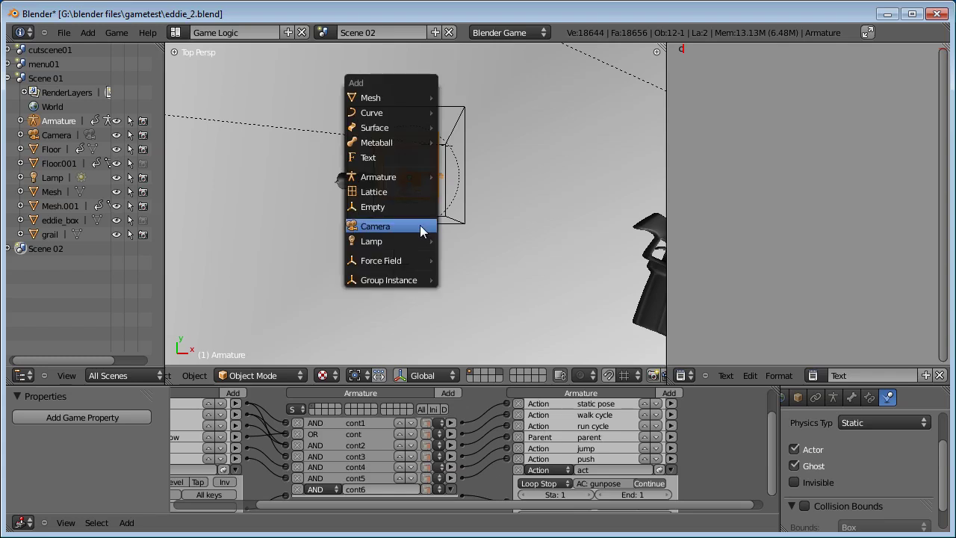
mouse_move(407, 101)
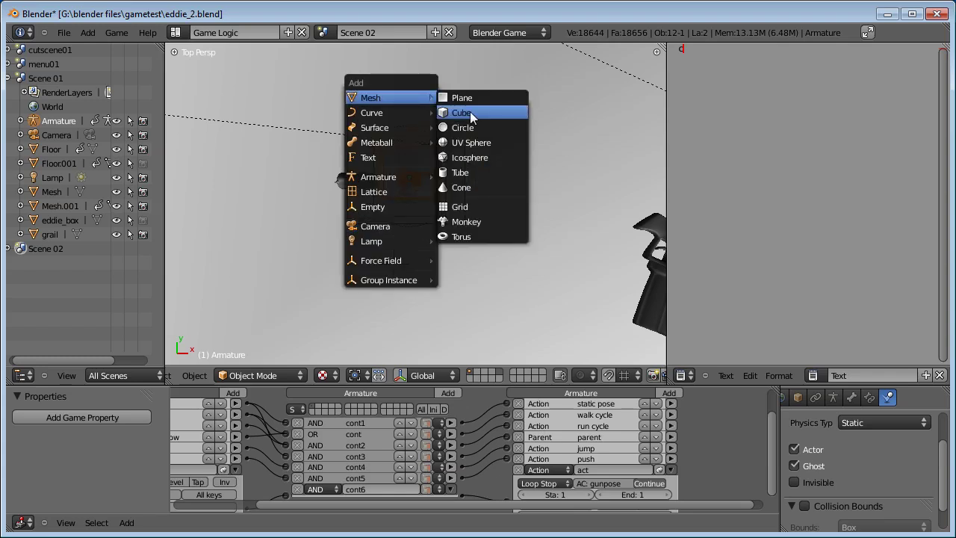
left_click(473, 112)
key("s")
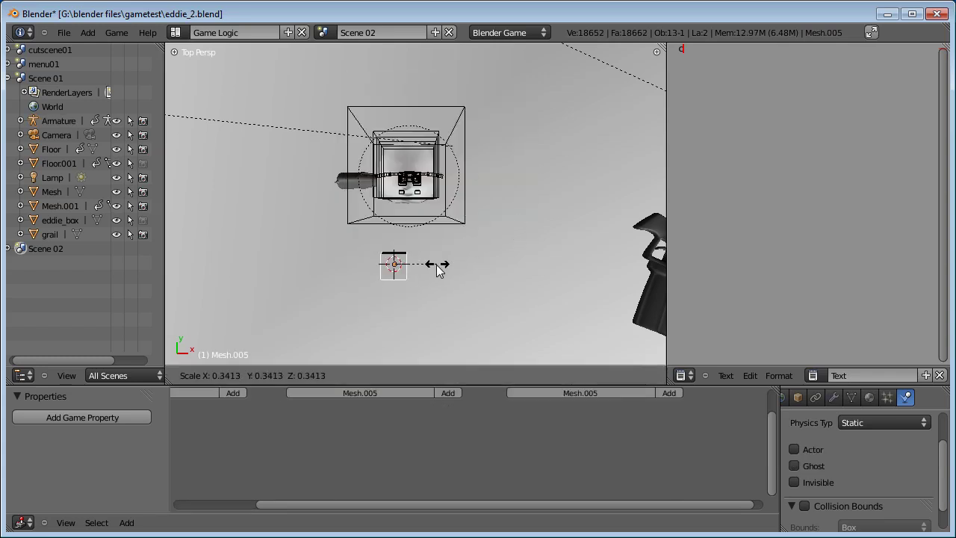
left_click(419, 274)
Step: Raise the small cube above the floor in front of the character, to a Z location of about 1.68
middle_click_drag(417, 313, 468, 262)
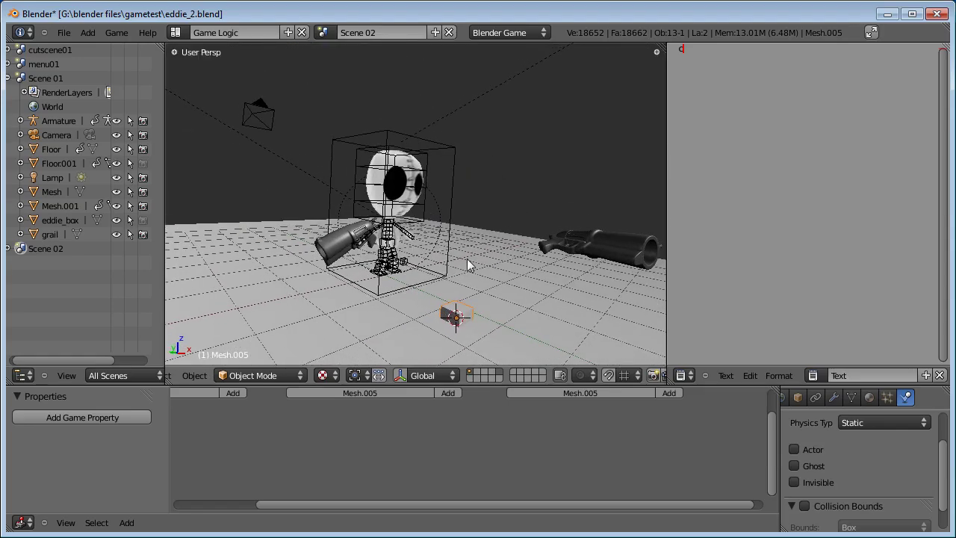
key("g")
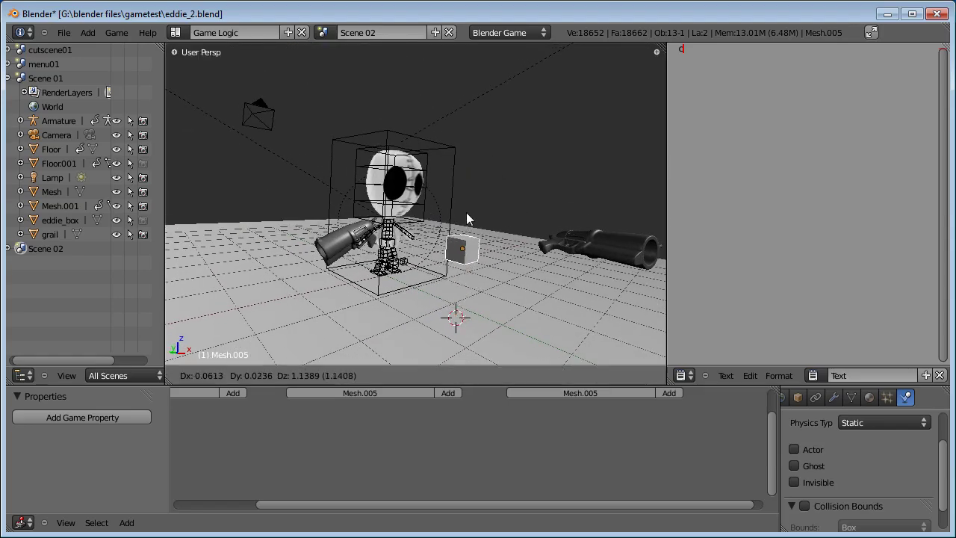
left_click(468, 188)
middle_click_drag(467, 186, 464, 231)
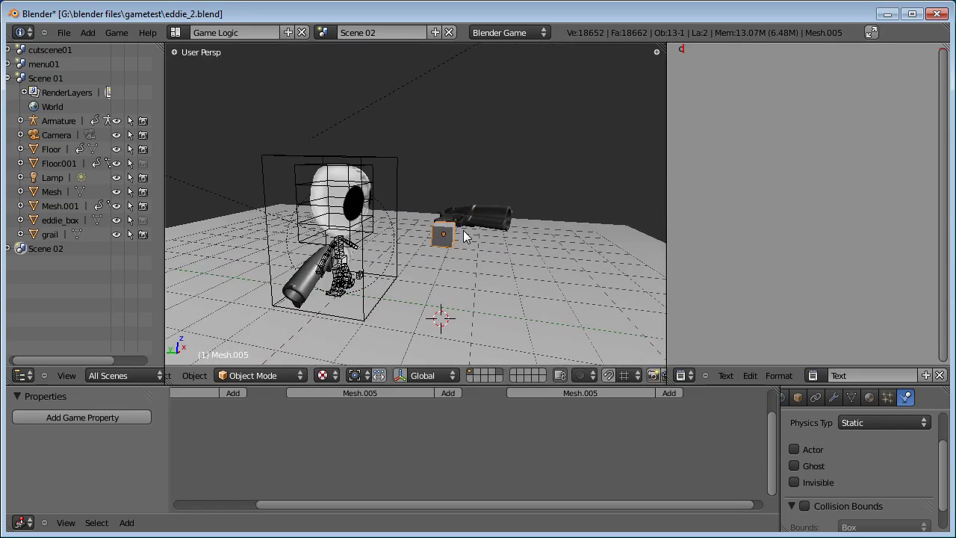
Step: Rename the small cube as bullet_placeholder
key("n")
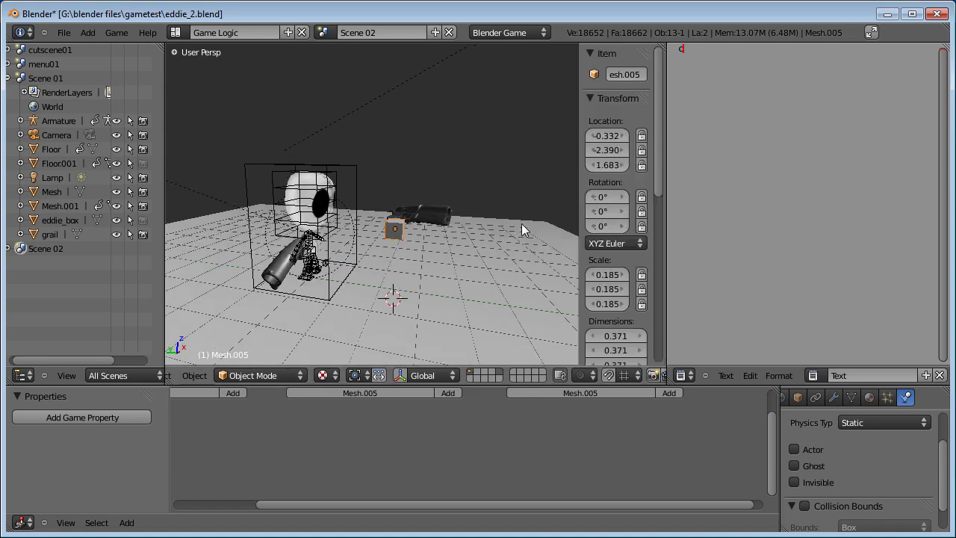
left_click_drag(579, 110, 525, 110)
type("bull")
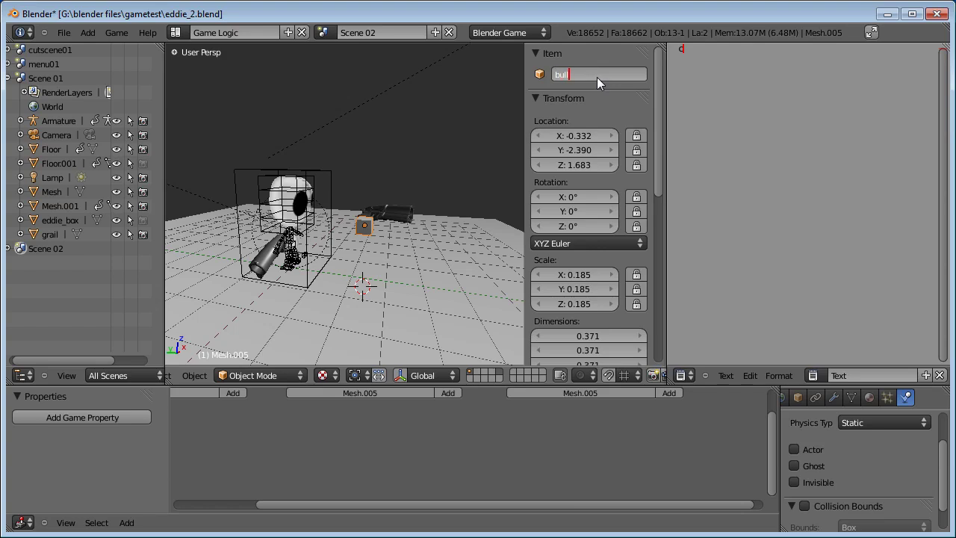
type("et_placeholder")
key("Return")
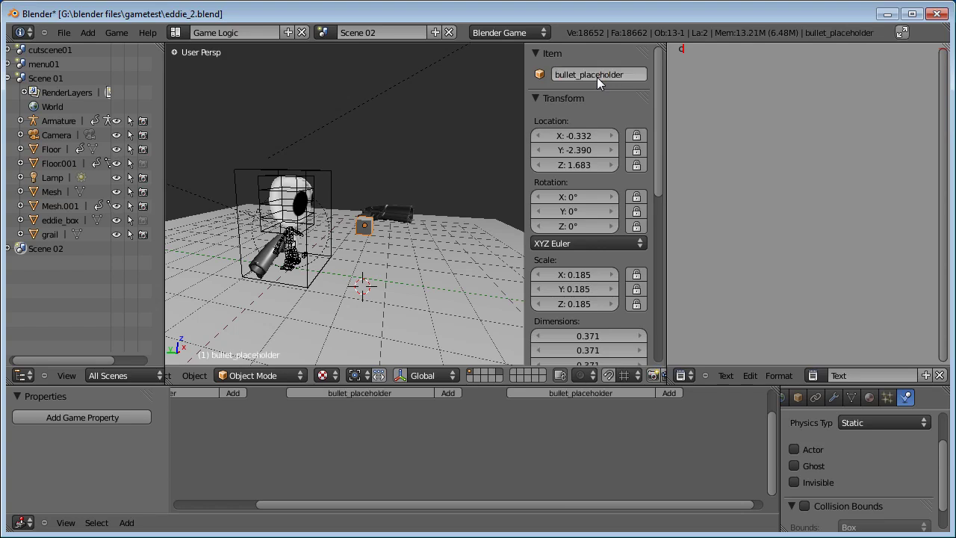
Step: Give bullet_placeholder an Always sensor linked to an AND controller, and add a Motion actuator set to Simple motion
middle_click_drag(477, 176, 324, 261)
middle_click_drag(416, 448, 494, 461)
left_click(322, 413)
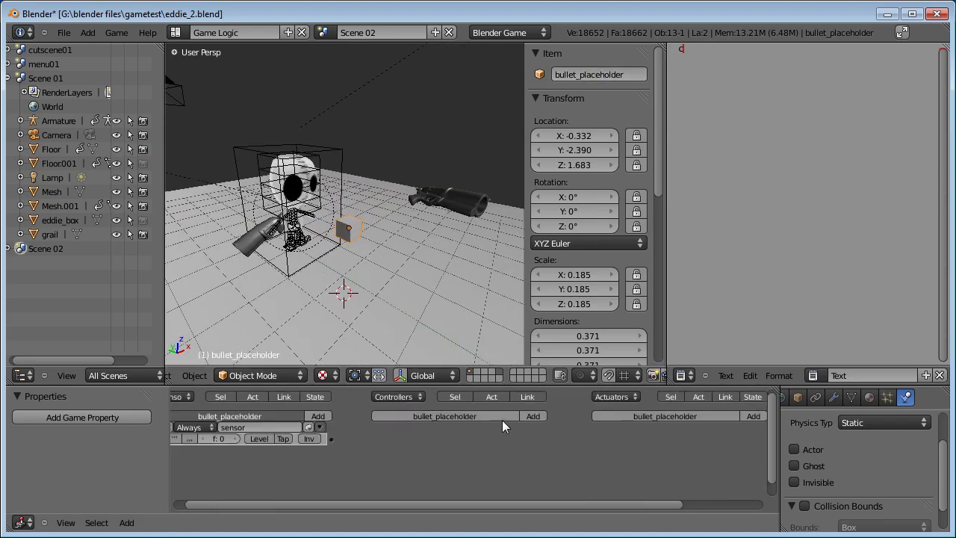
left_click(534, 414)
left_click(730, 421)
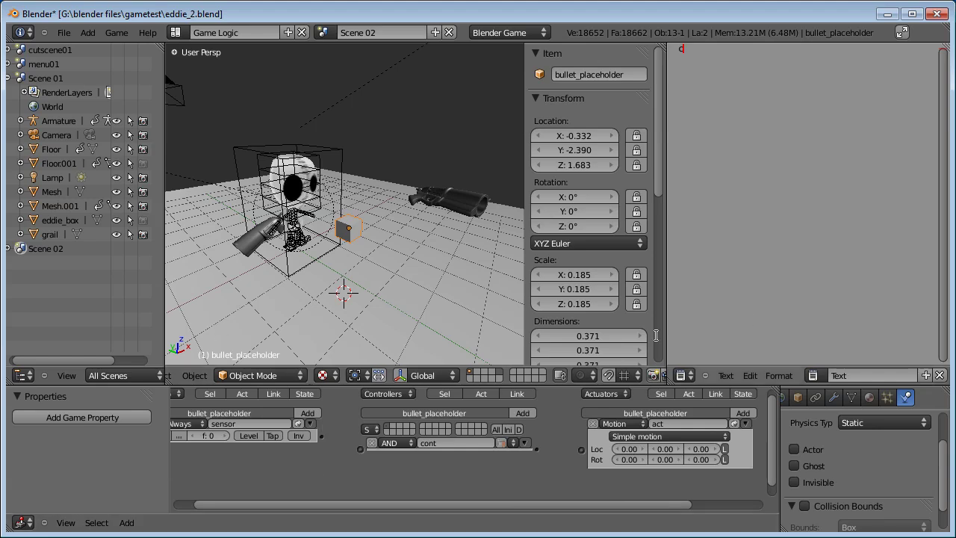
mouse_move(311, 473)
middle_mouse_down()
mouse_move(332, 464)
mouse_move(303, 459)
middle_mouse_up()
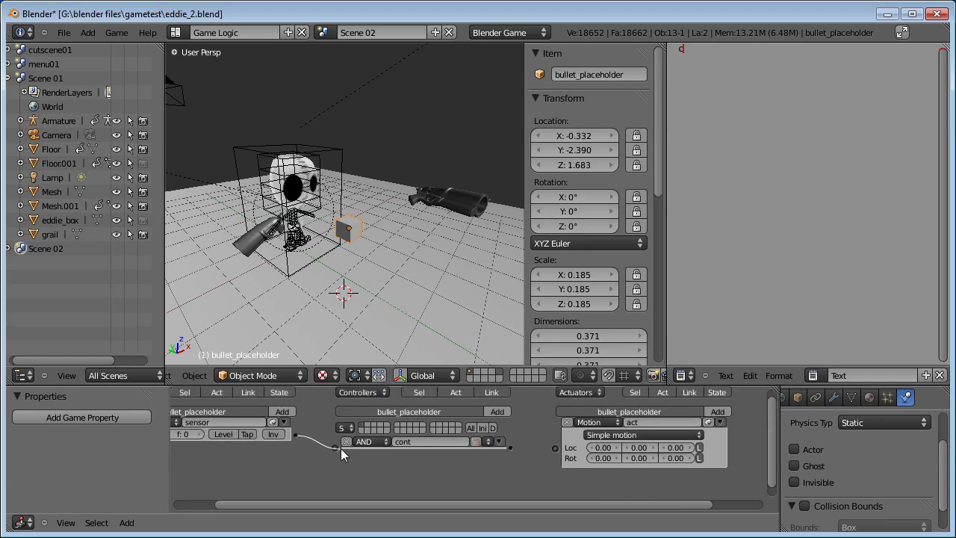
scroll(485, 461, "right", 5, "ctrl")
left_click(483, 417)
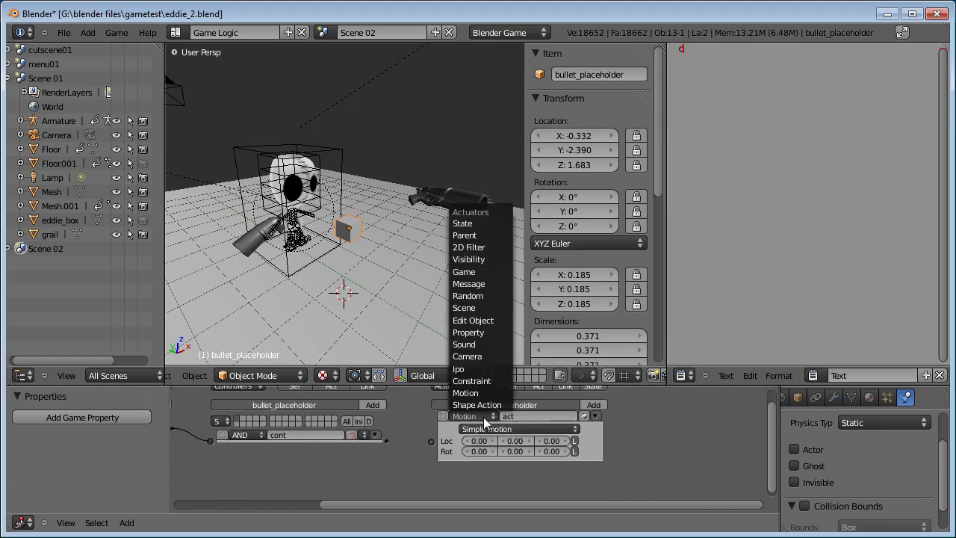
left_click(466, 392)
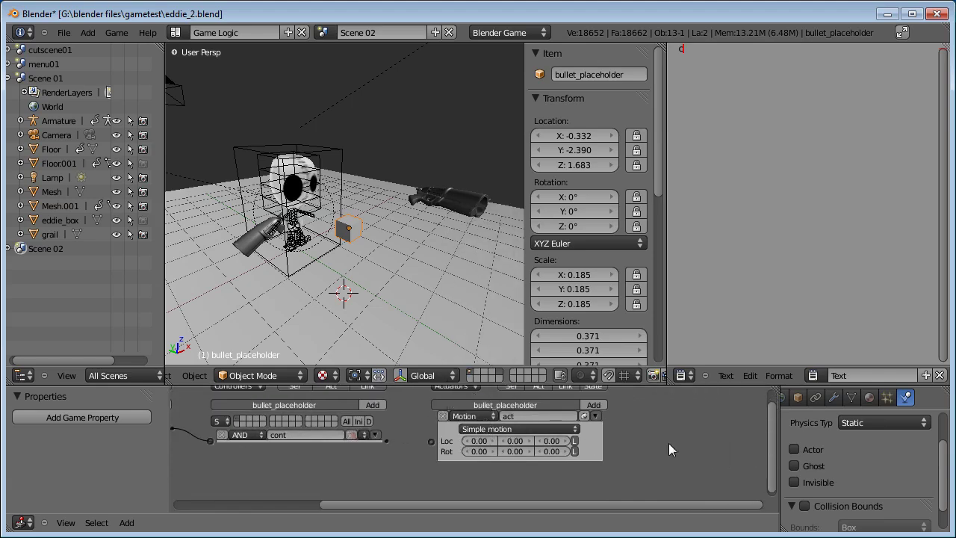
Step: Set bullet_placeholder's physics type to Dynamic and enable Ghost
left_click(877, 423)
left_click(873, 375)
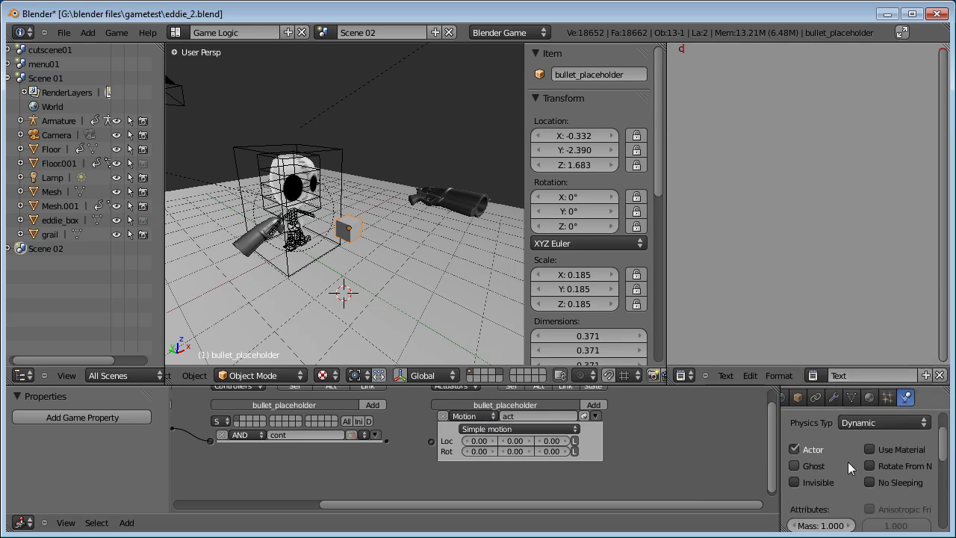
scroll(848, 461, "down", 1)
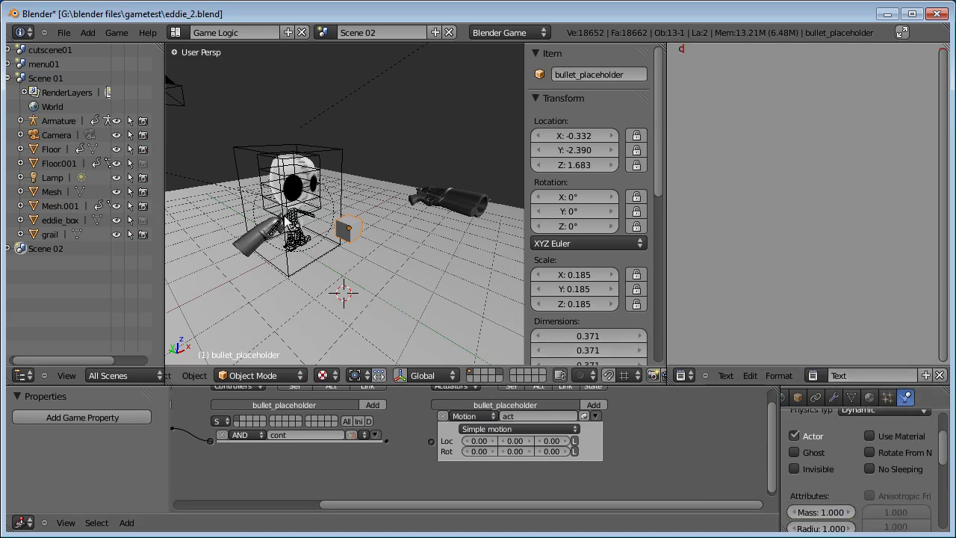
left_click(795, 451)
Step: Set the Y linear velocity of bullet_placeholder's Motion actuator to 1.00
middle_click_drag(493, 444, 527, 407)
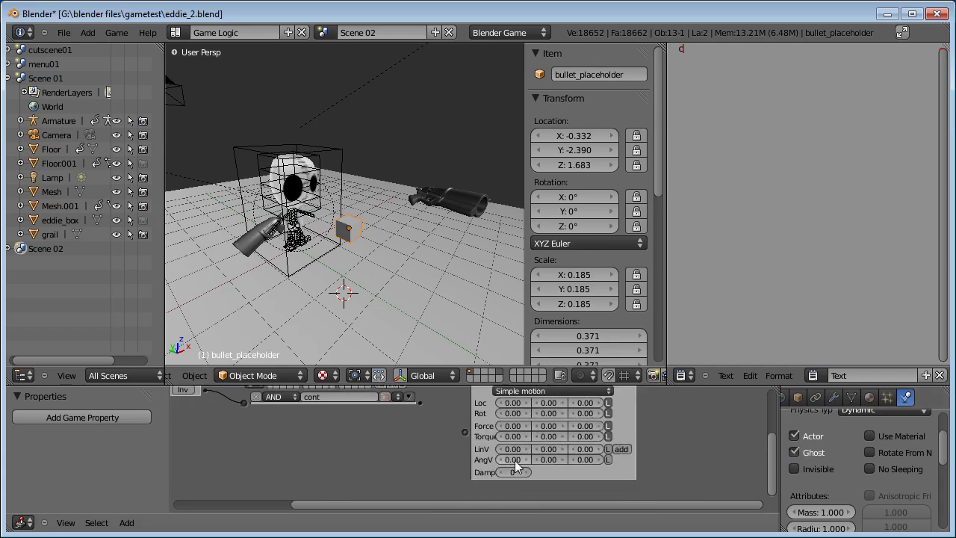
middle_click_drag(472, 445, 459, 448)
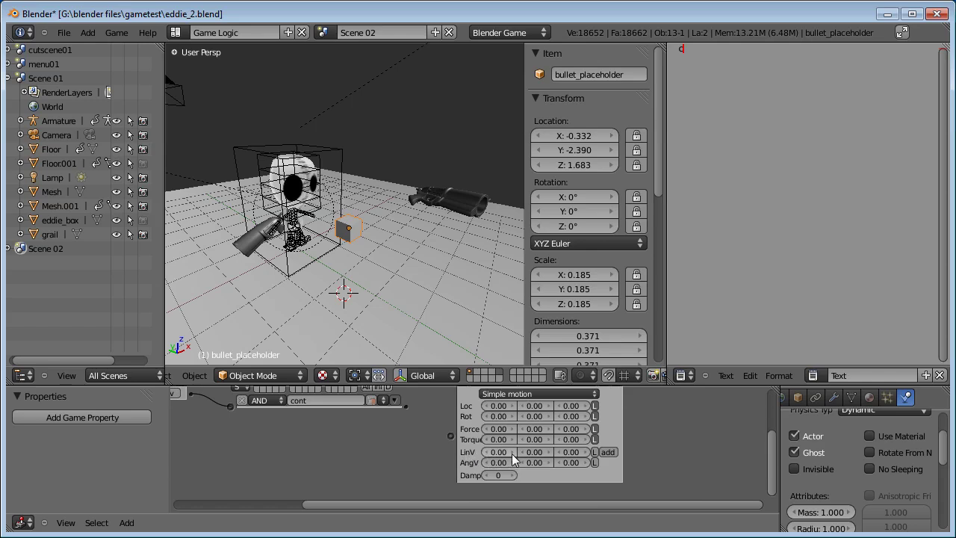
left_click(611, 453)
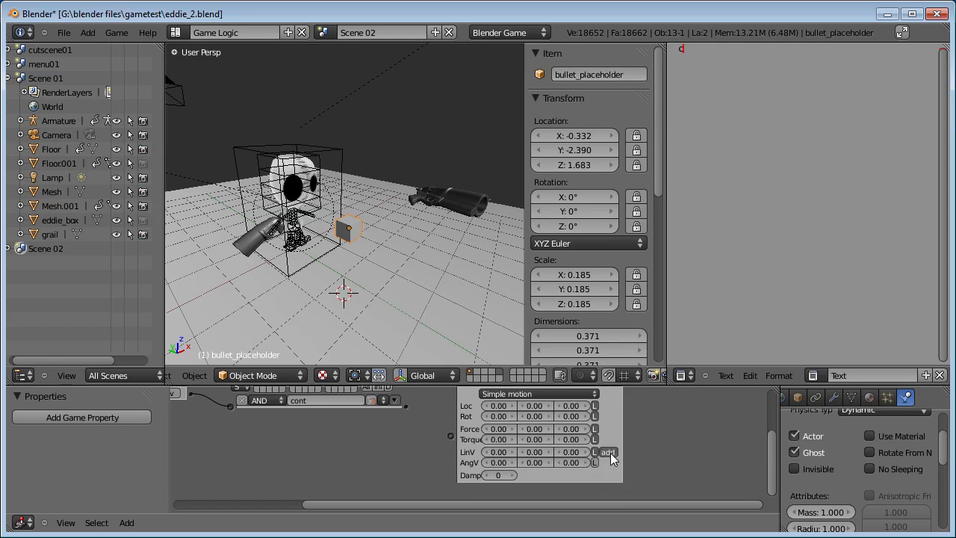
left_click(532, 452)
type("1")
key("Return")
Step: Run the game briefly to test the movement of bullet_placeholder
scroll(373, 248, "down", 1)
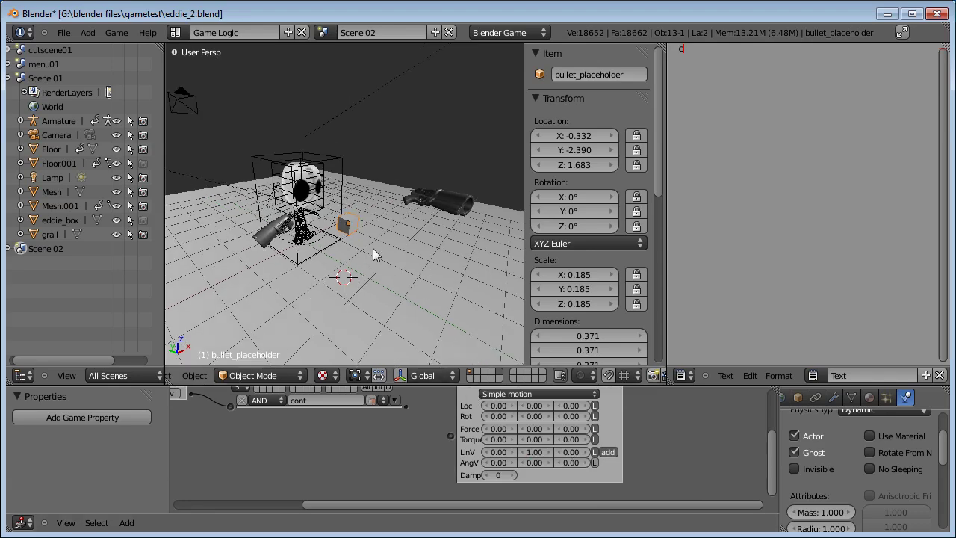
mouse_move(372, 248)
middle_mouse_down()
mouse_move(342, 277)
mouse_move(407, 250)
mouse_move(373, 251)
middle_mouse_up()
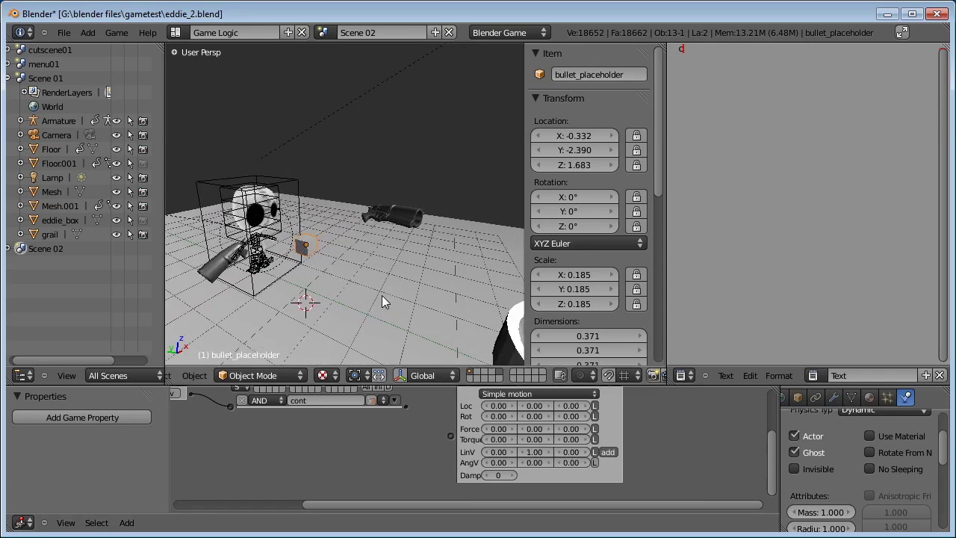
key("p")
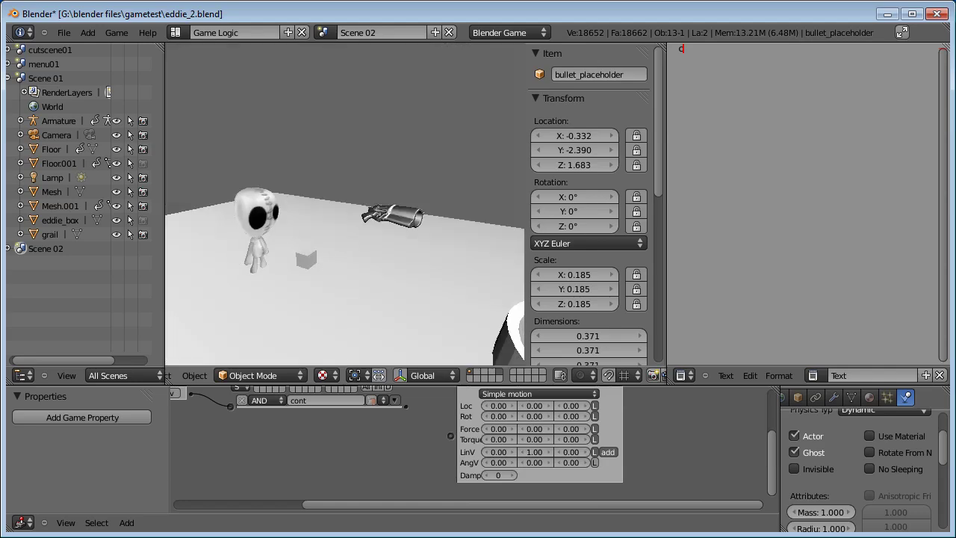
key("Escape")
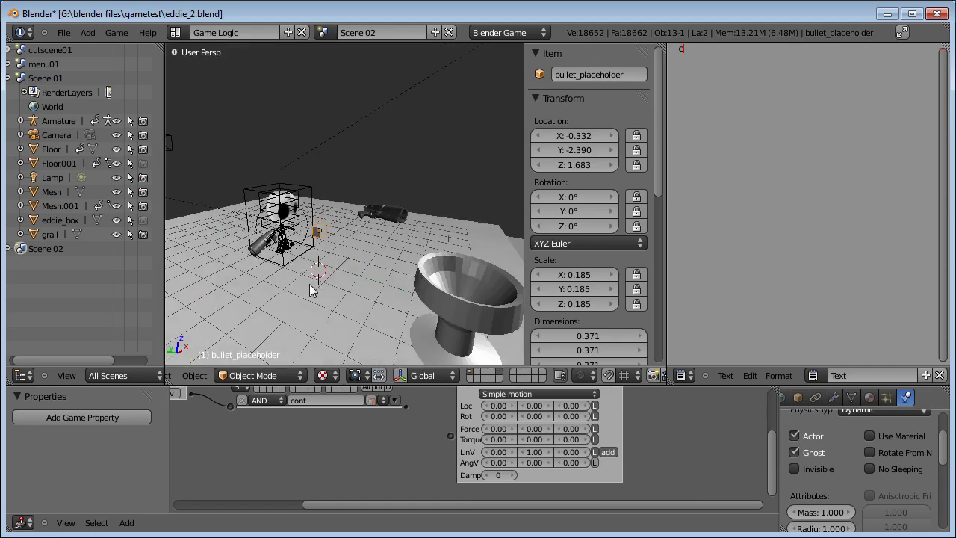
Step: Link bullet_placeholder's AND controller to its Motion actuator
left_click(541, 454)
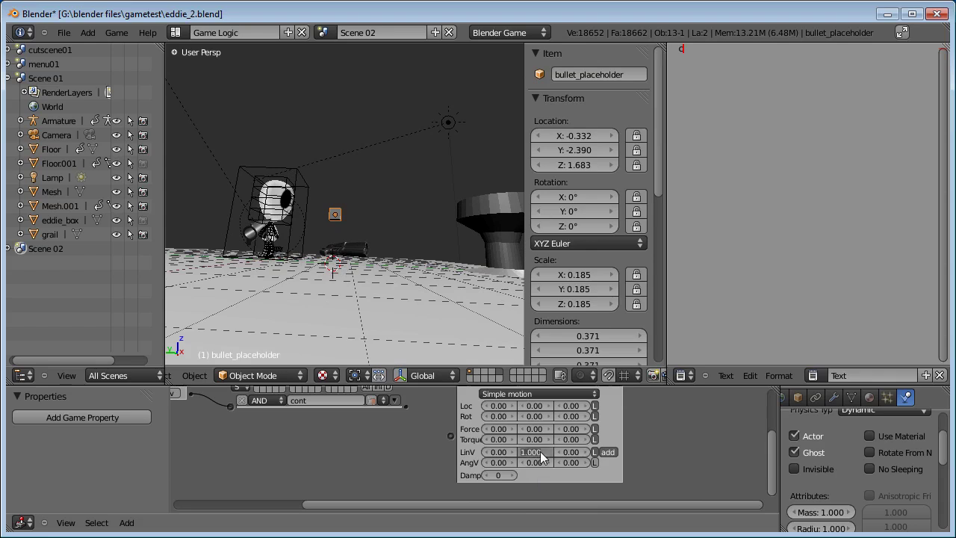
type("10")
key("Return")
middle_click_drag(433, 461, 440, 470)
left_click_drag(465, 452, 465, 449)
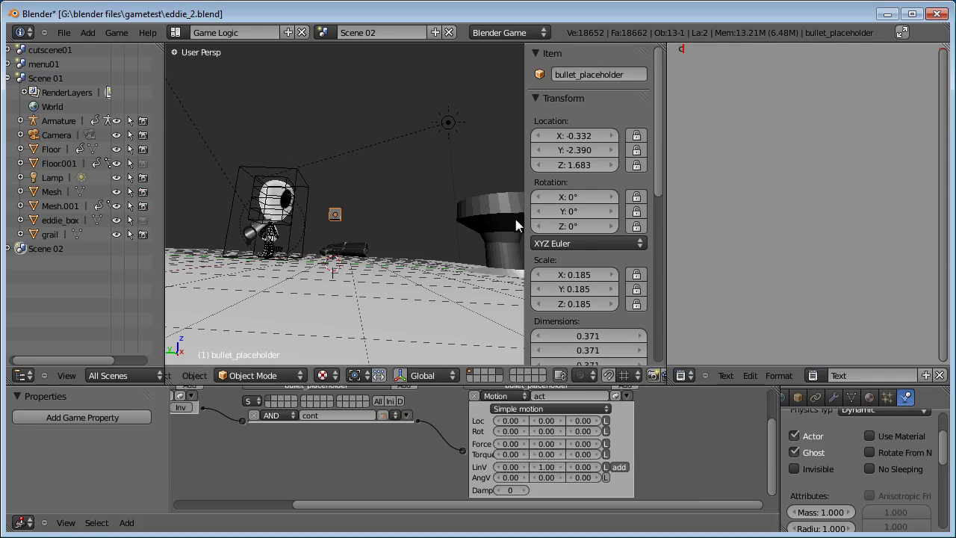
Step: Run the game from a low side view and from above to check bullet_placeholder's motion
key("p")
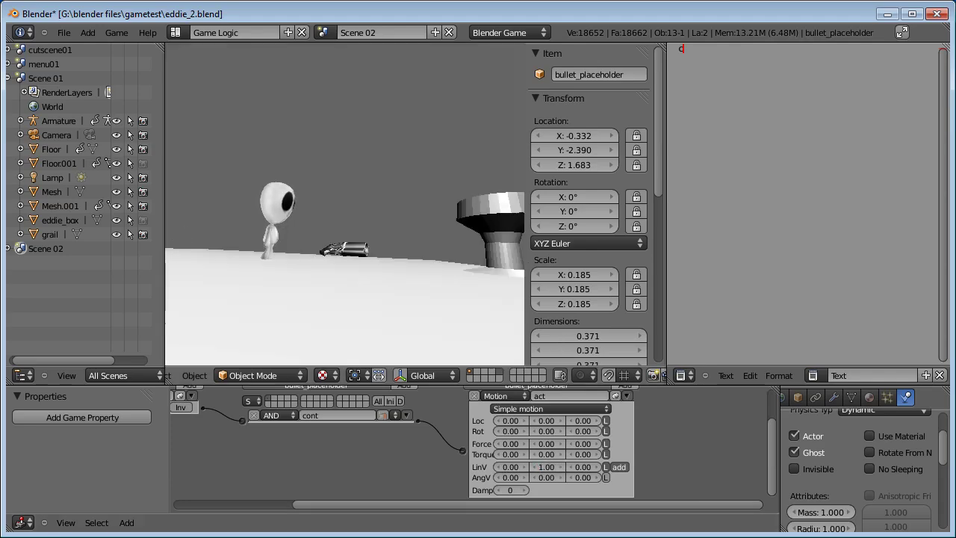
key("Escape")
mouse_move(478, 306)
middle_mouse_down()
mouse_move(377, 245)
mouse_move(341, 261)
middle_mouse_up()
key("p")
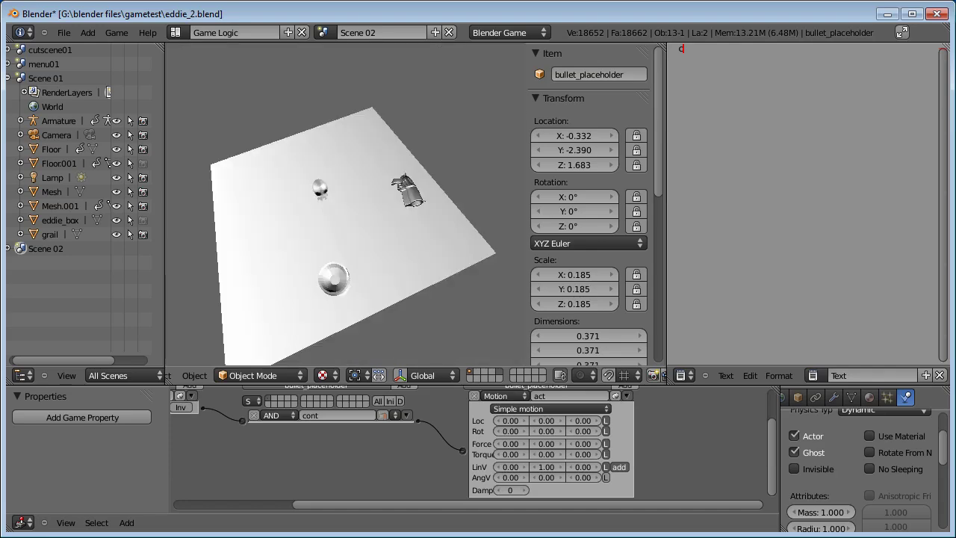
key("Escape")
Step: Switch to the front orthographic view and set the Motion actuator's Y linear velocity to -1.00
middle_click_drag(357, 250, 405, 190)
key("KP_1")
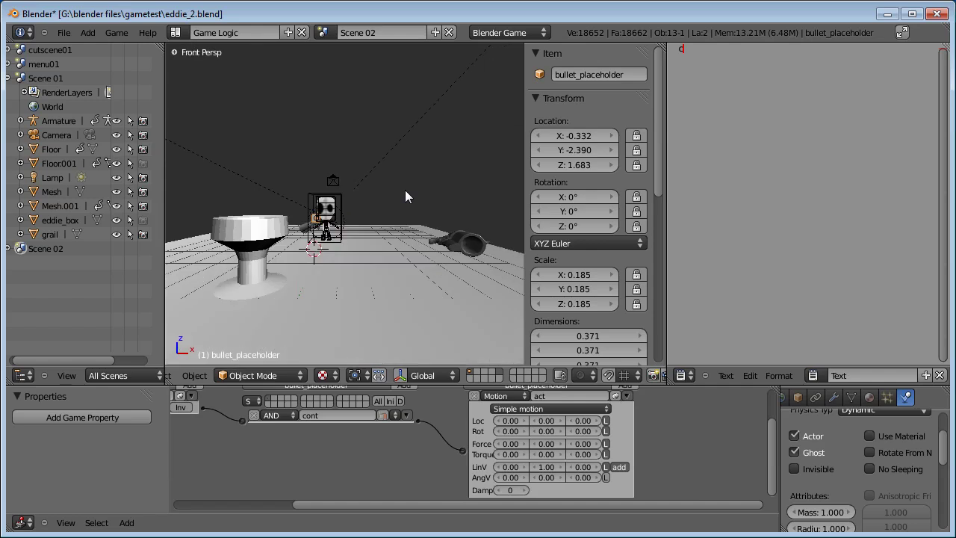
key("KP_5")
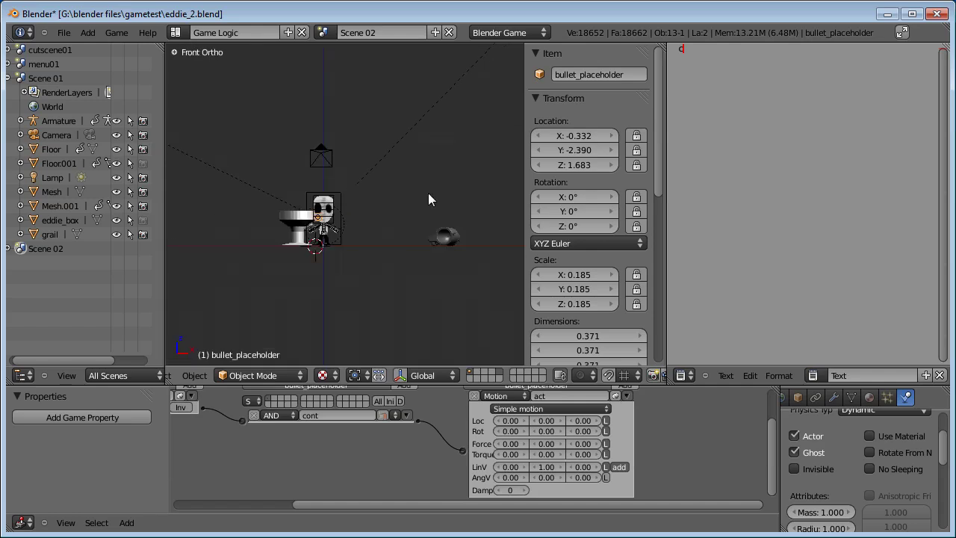
left_click(535, 468)
Step: Inspect bullet_placeholder's position relative to the character from several angles and run the game to test its reversed direction
scroll(539, 470, "down", 1)
middle_click_drag(433, 259, 395, 248)
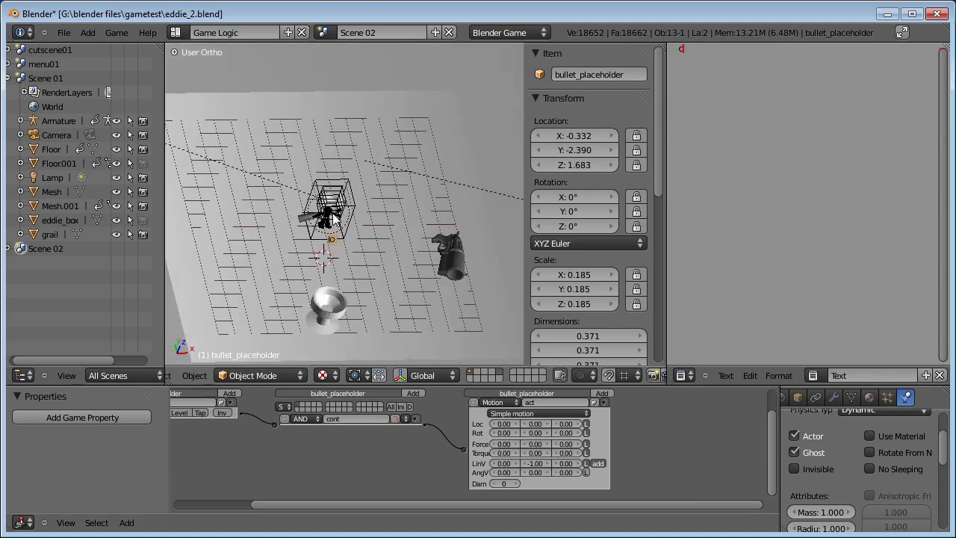
middle_click_drag(354, 219, 343, 231)
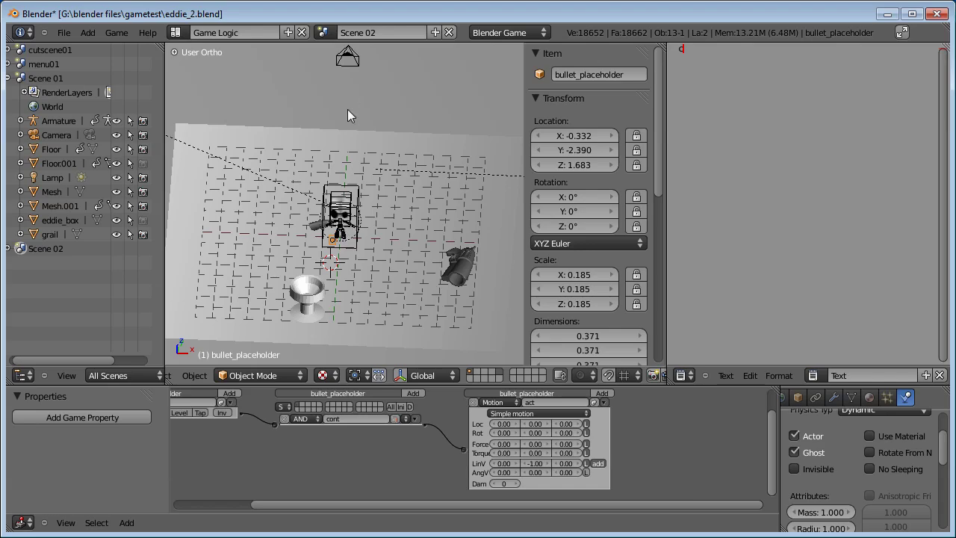
middle_click_drag(425, 273, 416, 243)
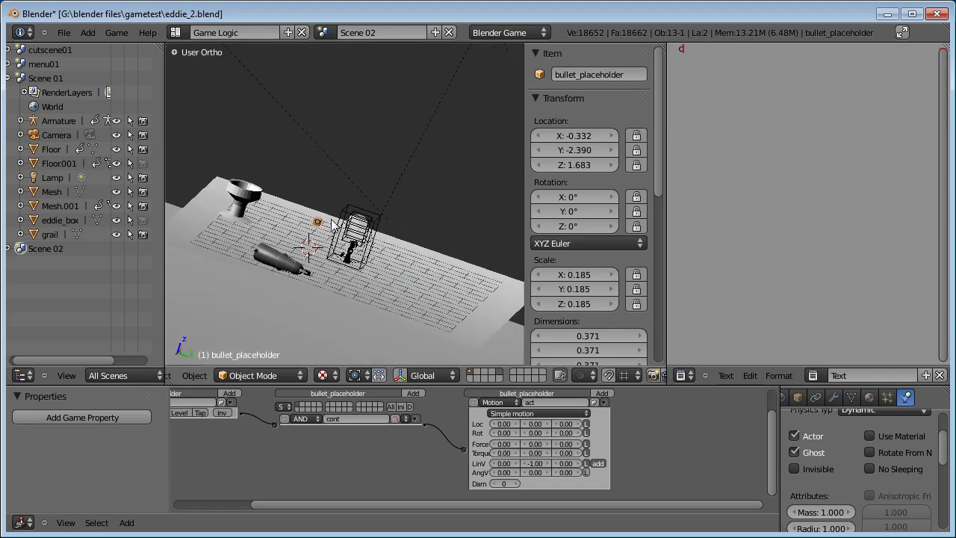
middle_click_drag(292, 230, 377, 224)
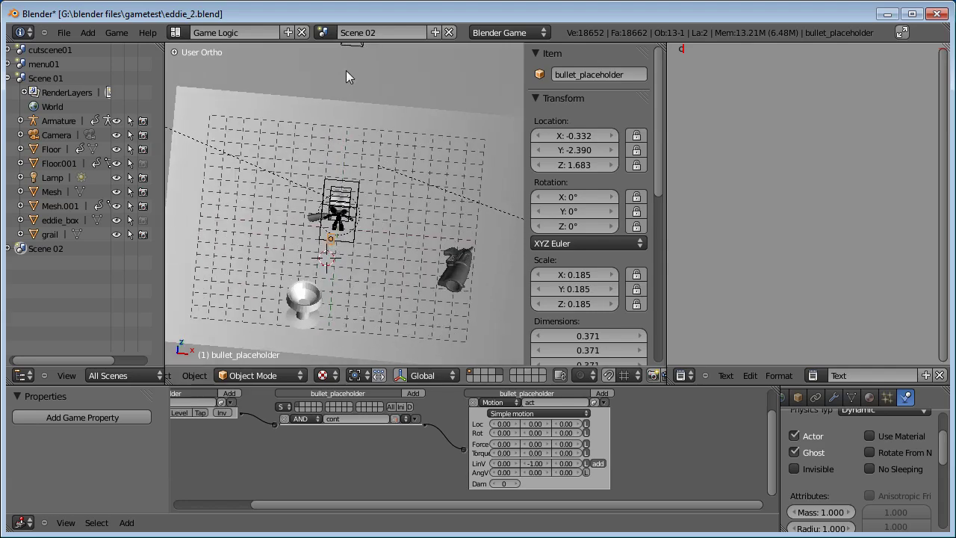
middle_click_drag(365, 314, 336, 226)
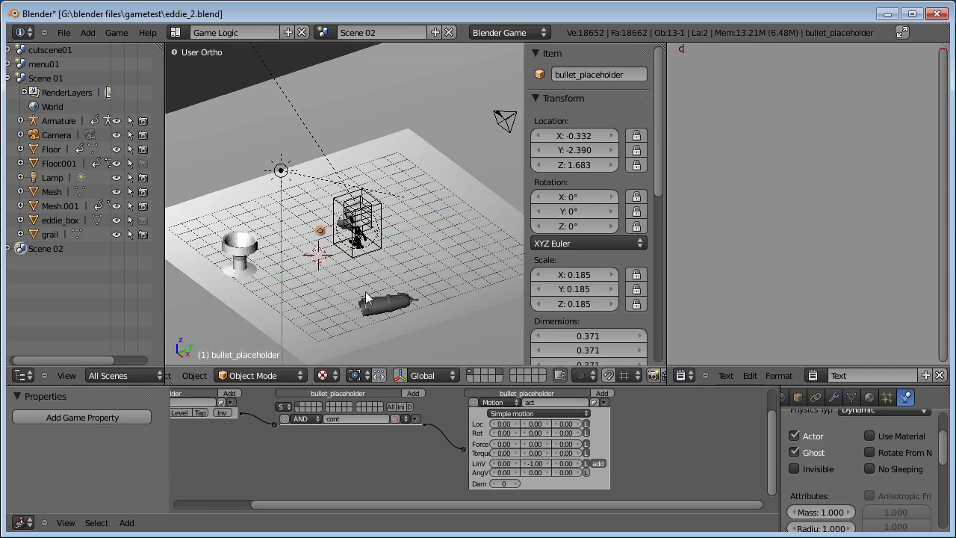
middle_click_drag(306, 317, 389, 302, "shift")
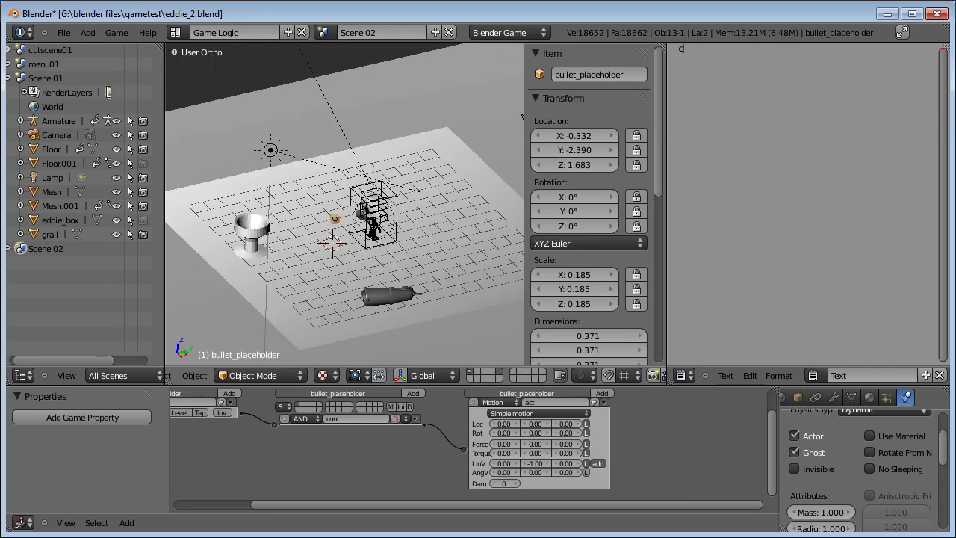
key("p")
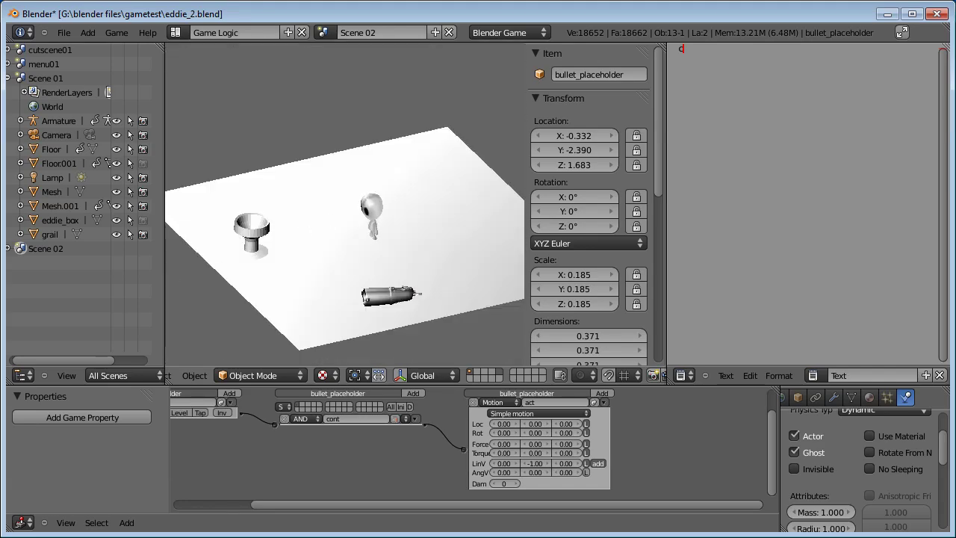
key("Escape")
Step: Widen the 3D viewport by shrinking the text editor, keeping the character and bullet_placeholder in view
middle_click_drag(182, 215, 331, 267)
scroll(384, 260, "up", 4)
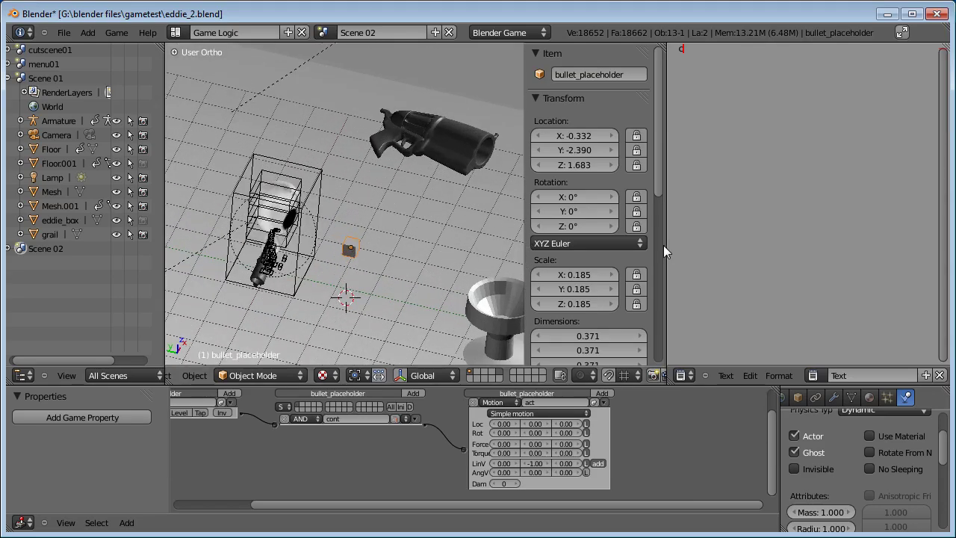
left_click_drag(664, 253, 869, 246)
middle_click_drag(521, 194, 523, 280)
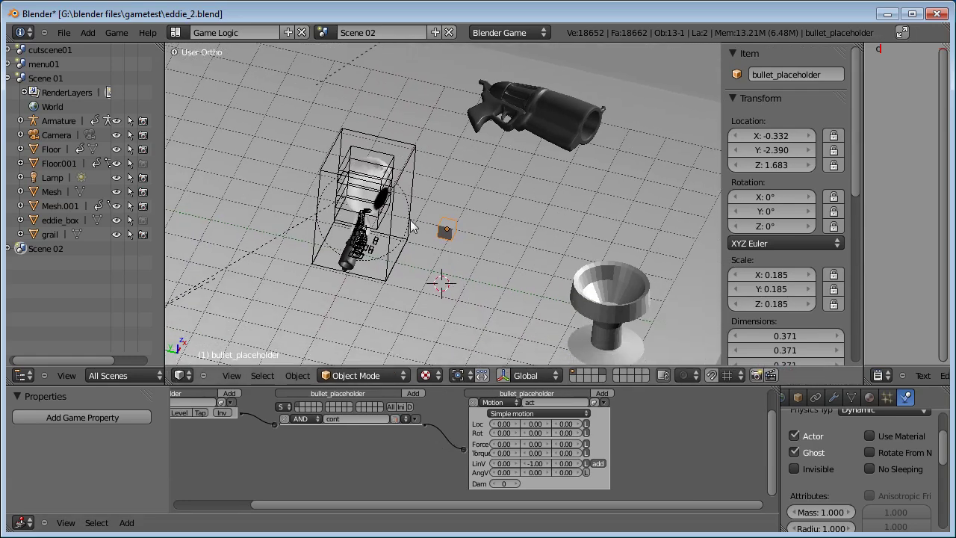
middle_click_drag(408, 262, 418, 267, "shift")
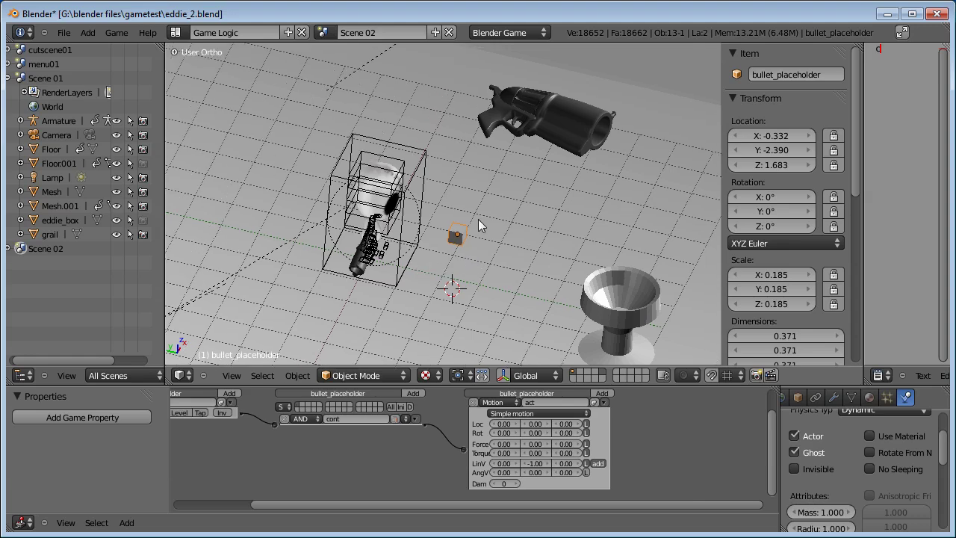
Step: Select the gun held by the character and add an Always sensor, an AND controller and a Motion actuator to it
right_click(357, 275)
middle_click_drag(427, 467, 536, 474)
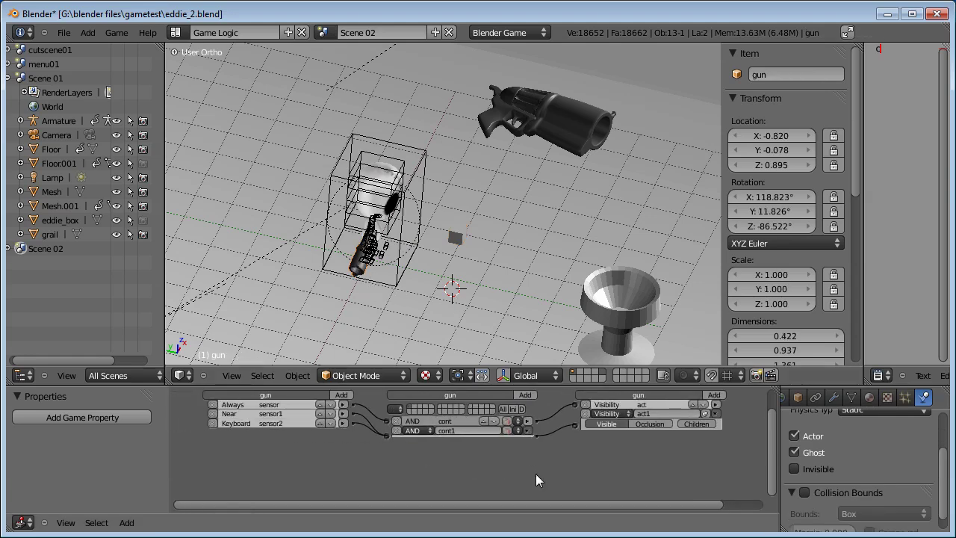
left_click(341, 395)
left_click(354, 417)
left_click(525, 395)
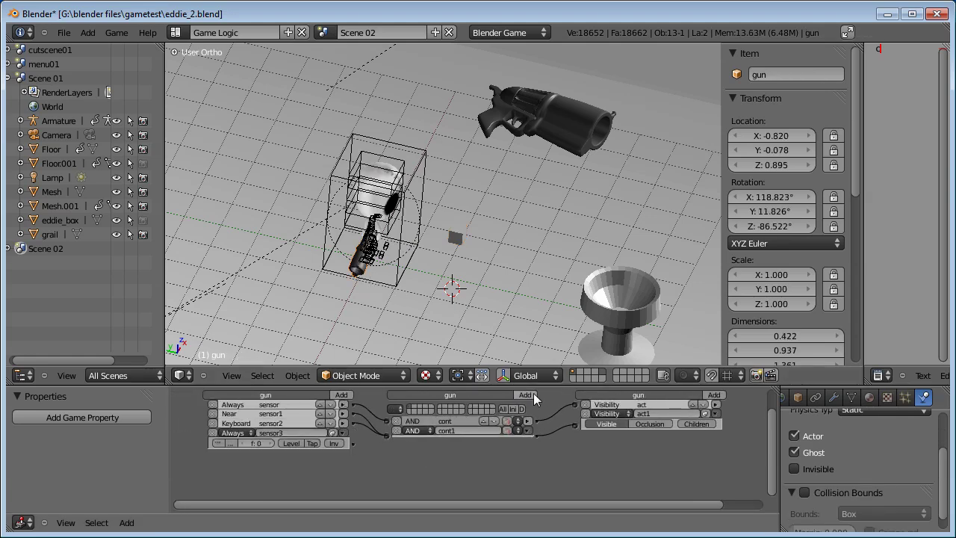
left_click(534, 407)
left_click(714, 395)
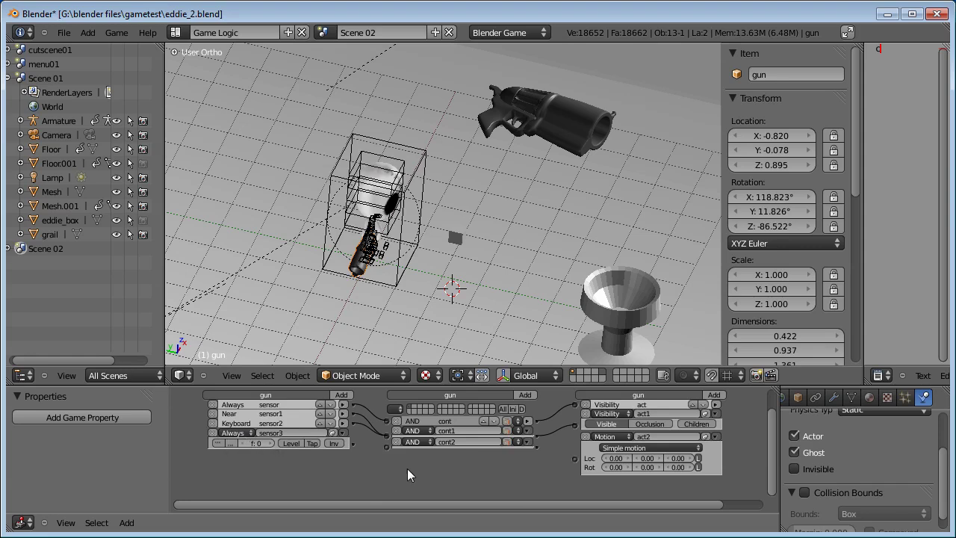
Step: Add one more sensor to the gun, and change sensor3 to a Keyboard sensor using the S key
middle_click_drag(407, 469, 386, 463)
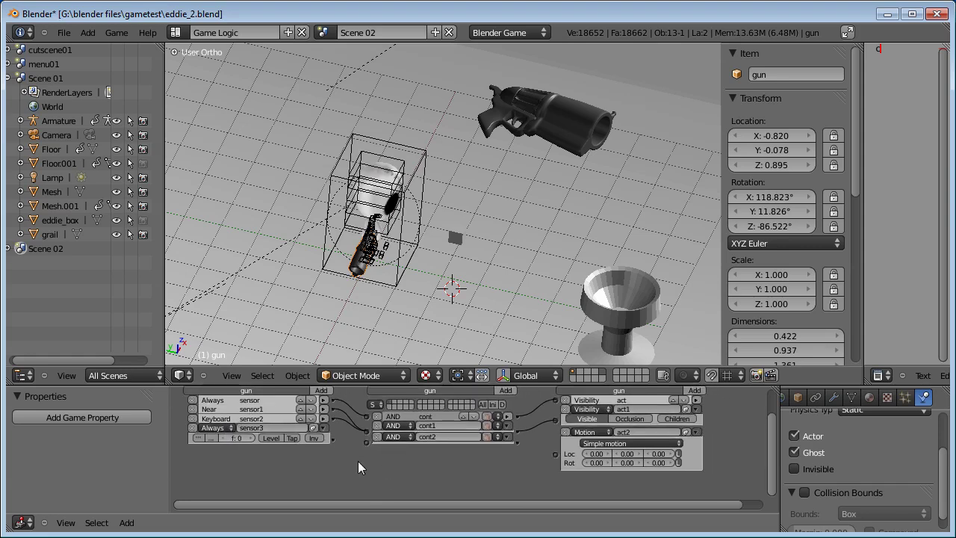
middle_click_drag(329, 421, 340, 430)
left_click(324, 399)
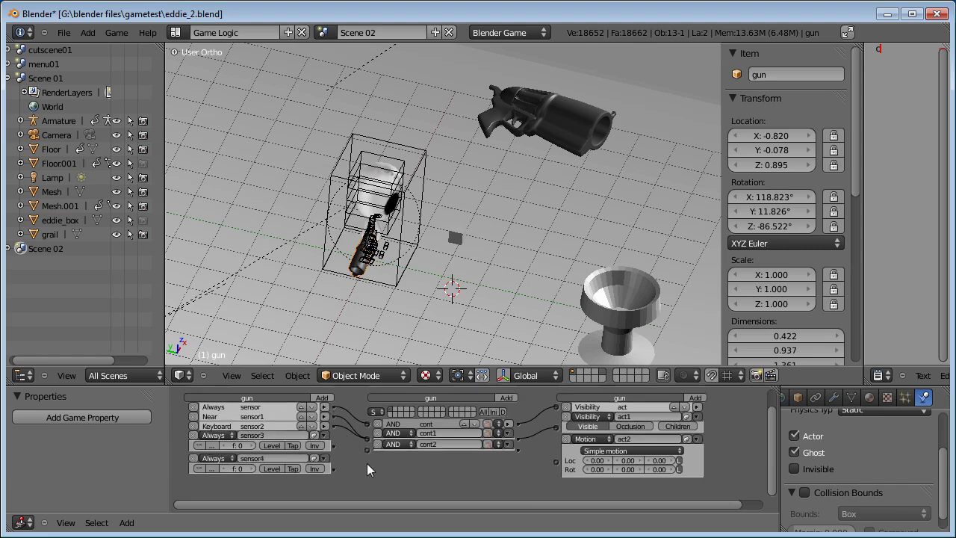
middle_click_drag(367, 463, 383, 455)
left_click(240, 430)
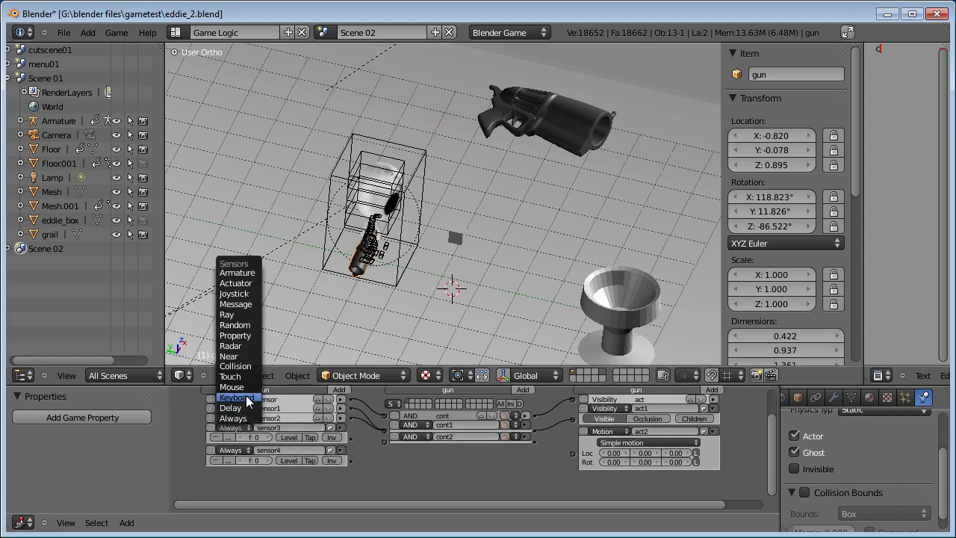
left_click(236, 397)
left_click(249, 447)
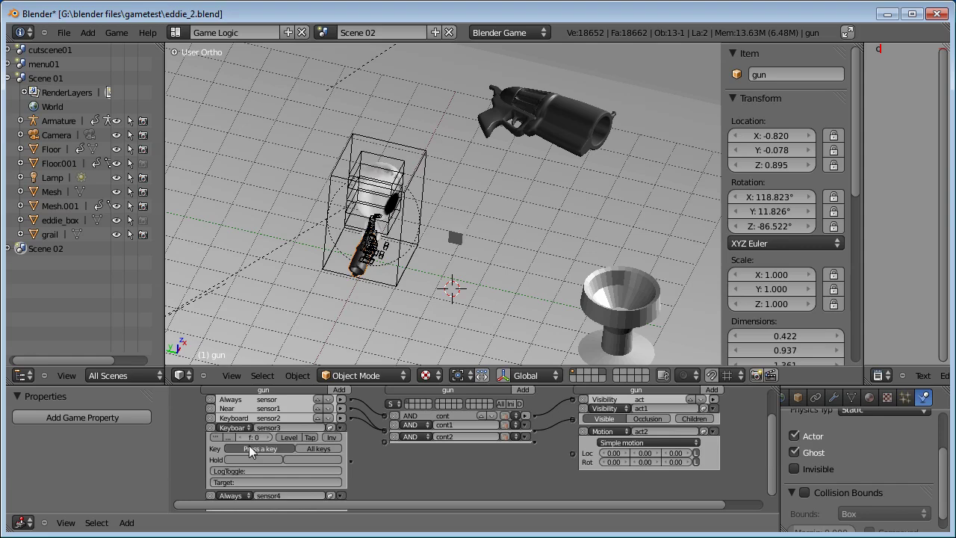
key("s")
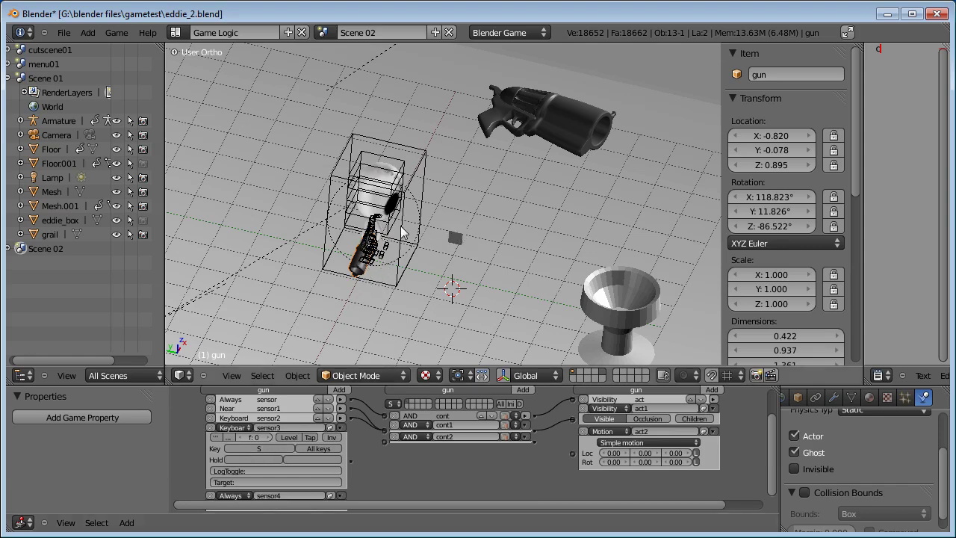
Step: Change the gun's sensor4 to a Keyboard sensor using the F key
scroll(396, 473, "down", 3)
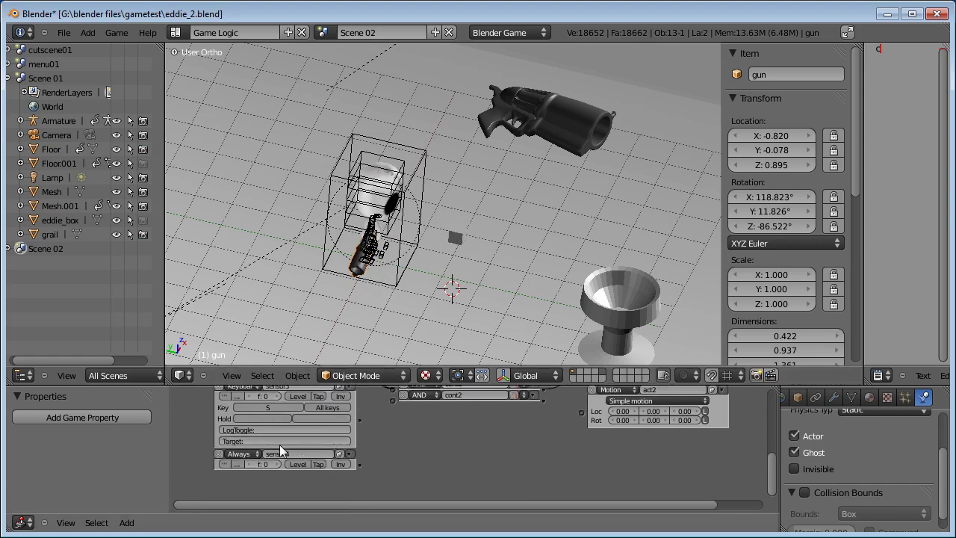
left_click(251, 453)
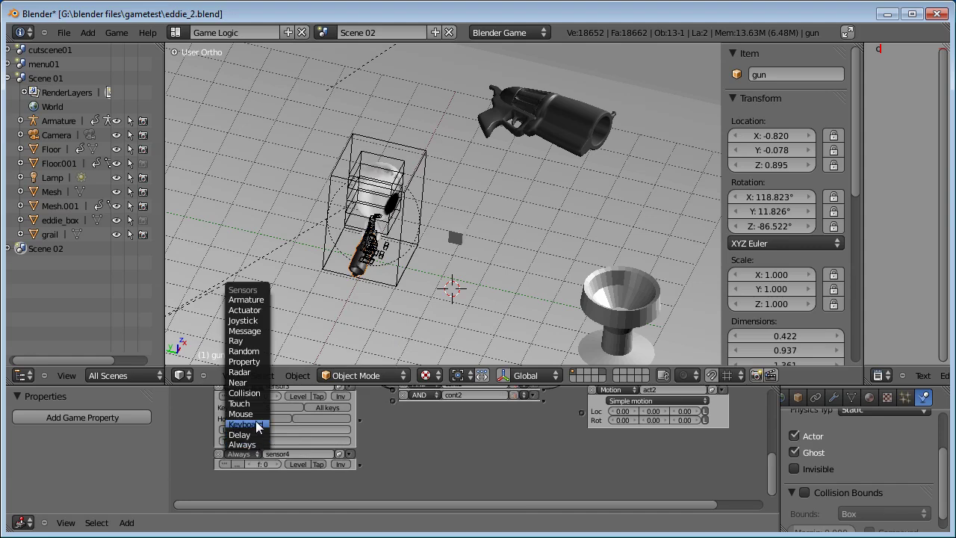
left_click(256, 424)
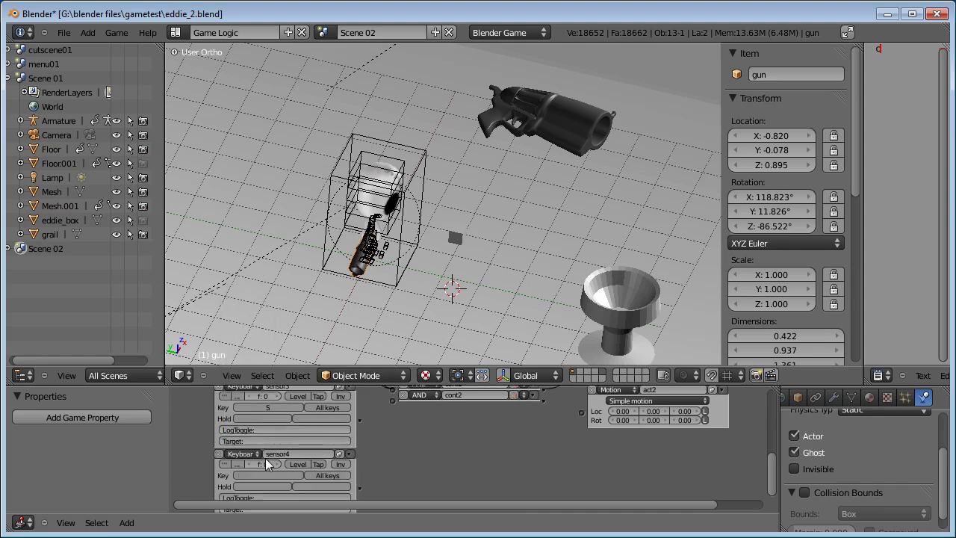
left_click(257, 473)
key("f")
Step: Link the gun's S and F Keyboard sensors to the cont2 AND controller and collapse both sensors
middle_click_drag(401, 472, 367, 460)
left_click_drag(313, 436, 325, 430)
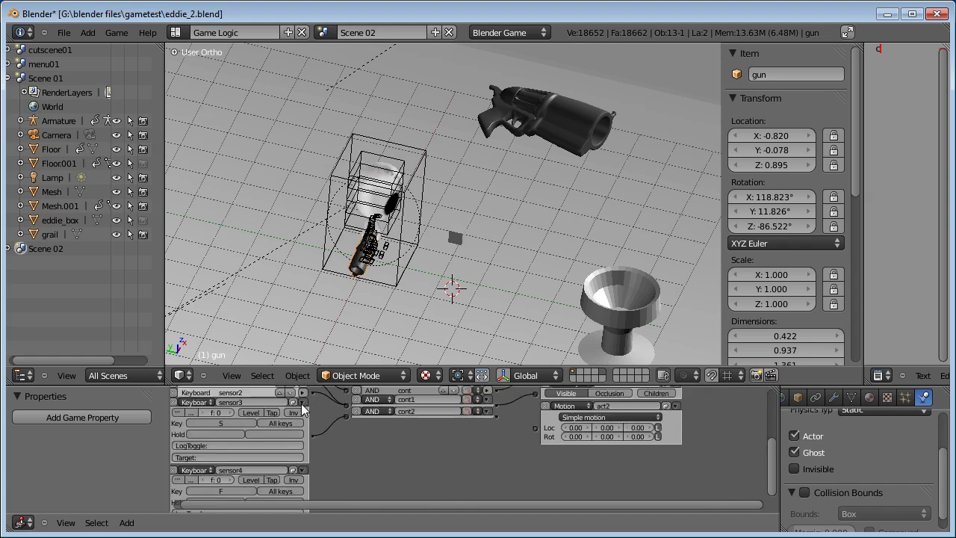
left_click(302, 403)
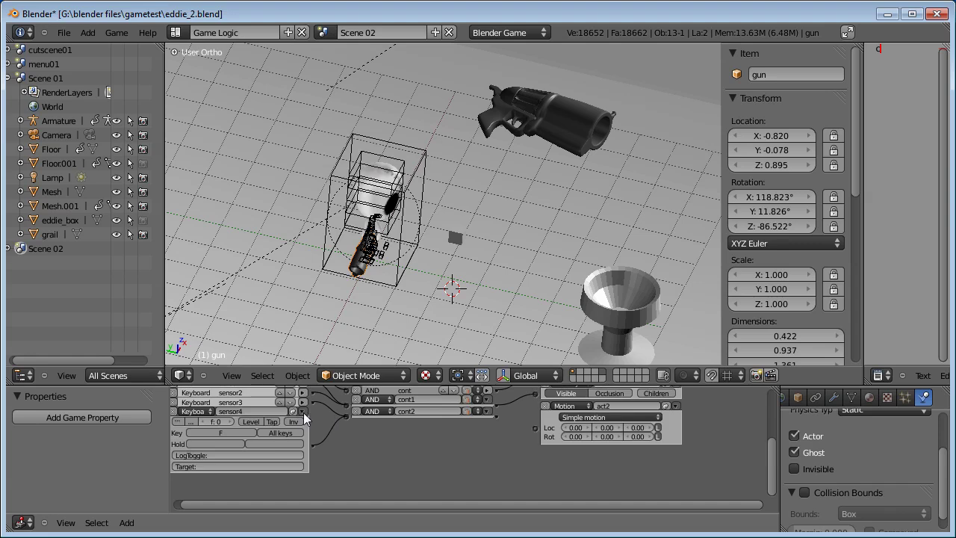
left_click(302, 412)
Step: Rename the gun's Always sensor as always and collapse it
middle_click_drag(330, 436, 357, 469)
left_click(331, 407)
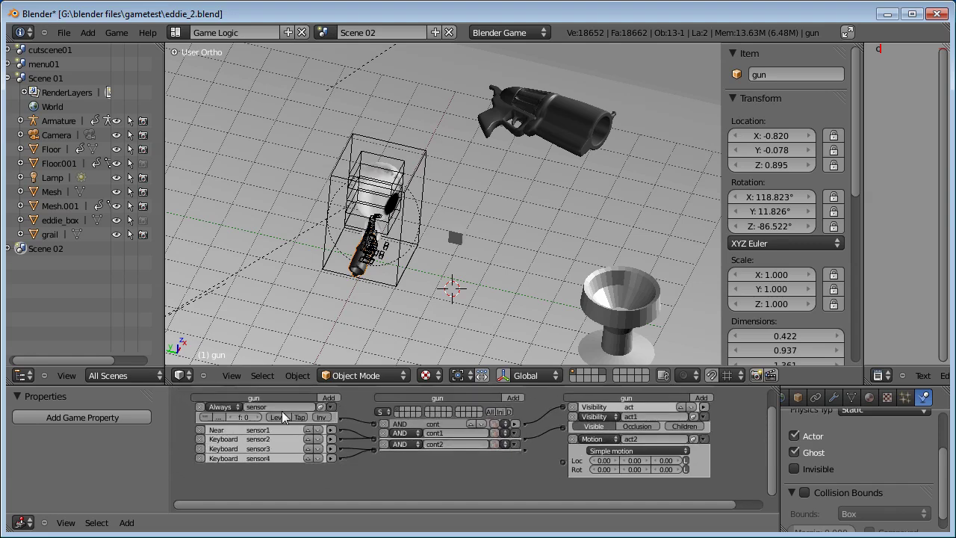
type("always")
key("Return")
left_click(330, 407)
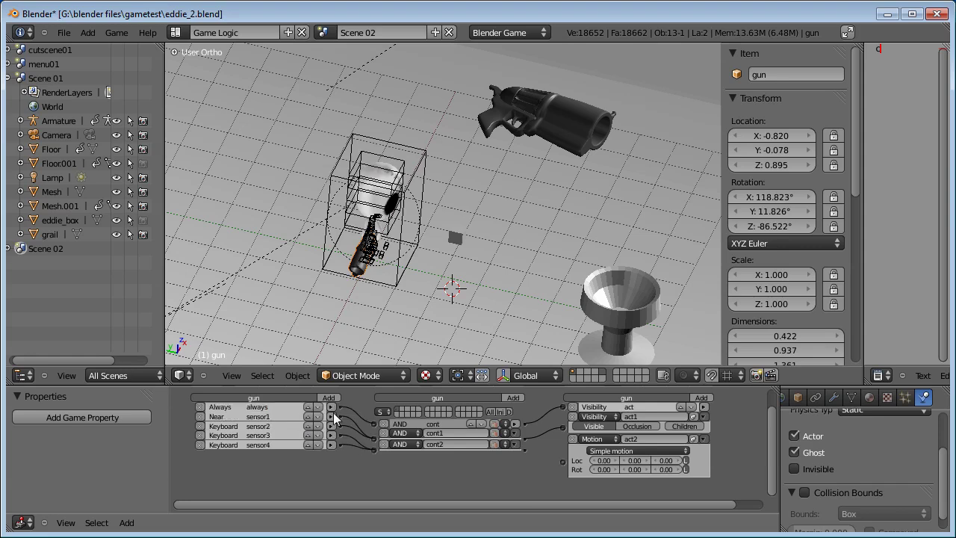
Step: Rename the gun's Near sensor as near the gun and collapse it
left_click(332, 416)
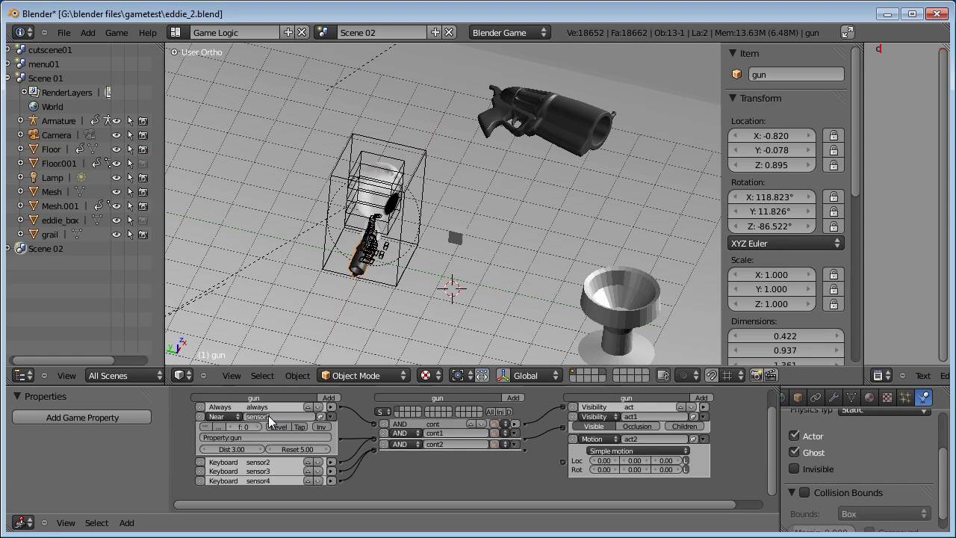
left_click(268, 416)
type("near")
left_click(268, 415)
type("near the gun")
key("Return")
left_click(331, 416)
Step: Rename the gun's sensor2 Keyboard sensor as f button and collapse it
left_click(331, 426)
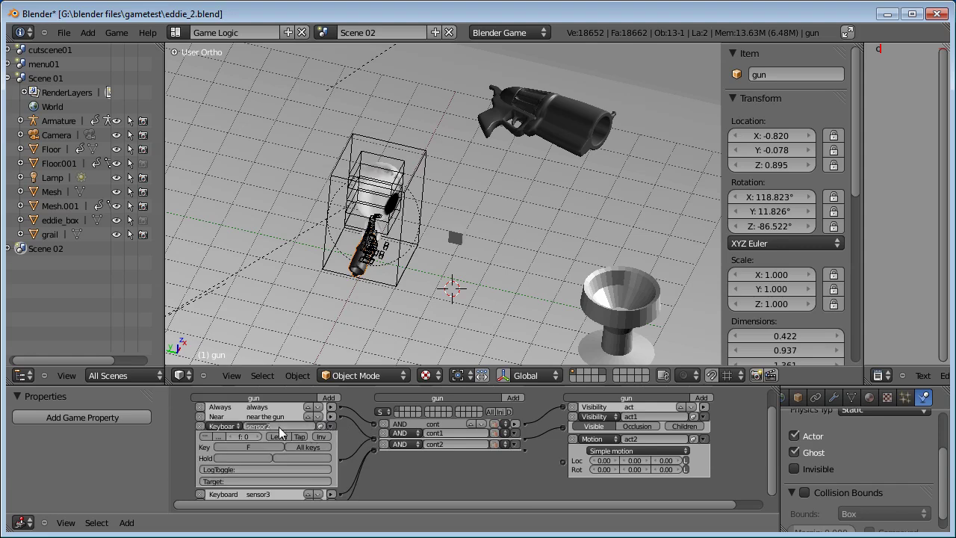
type("f button")
key("Return")
left_click(333, 426)
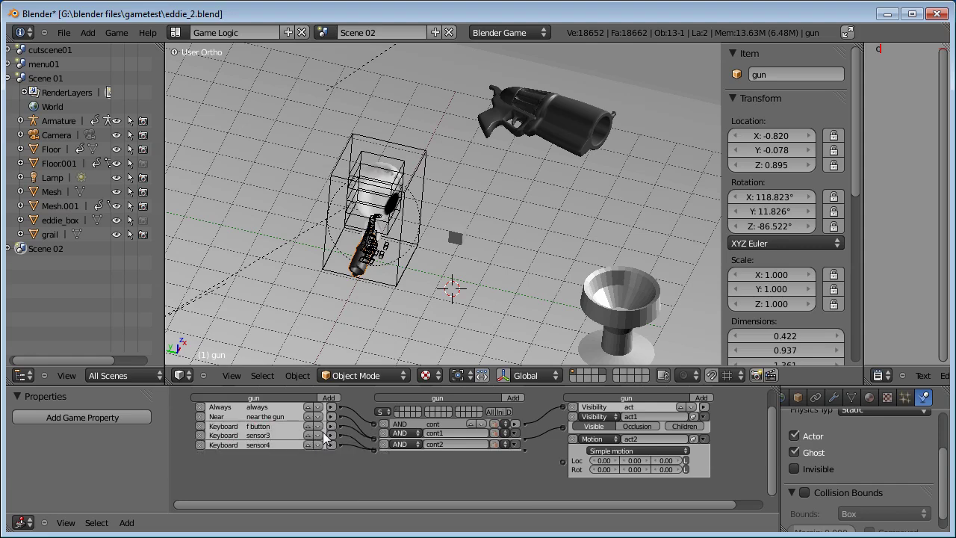
Step: Remove the redundant sensor4 Keyboard sensor from the gun
left_click(331, 445)
left_click(330, 445)
left_click(200, 445)
Step: Rename the gun's sensor3 Keyboard sensor as s button and collapse it
left_click(331, 435)
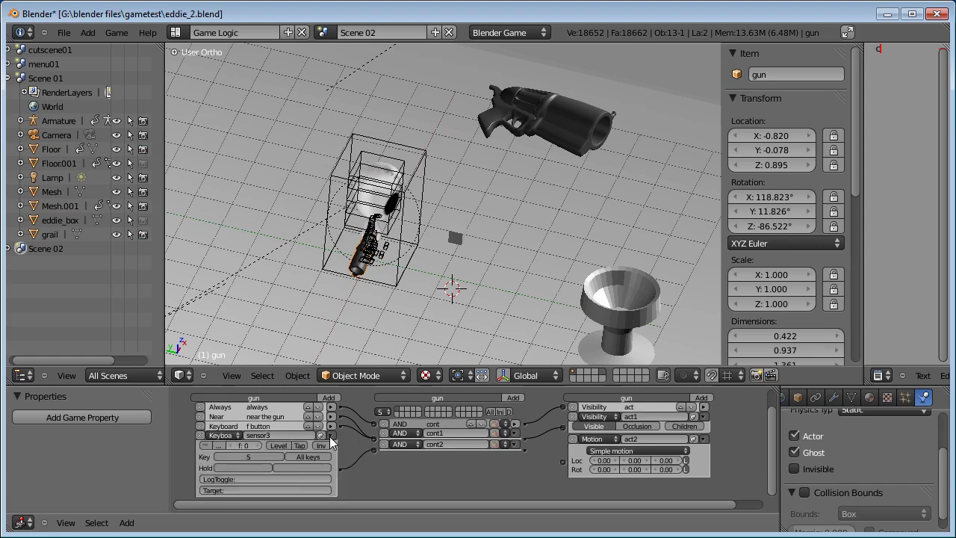
left_click(259, 435)
type("s button")
key("Return")
left_click(331, 437)
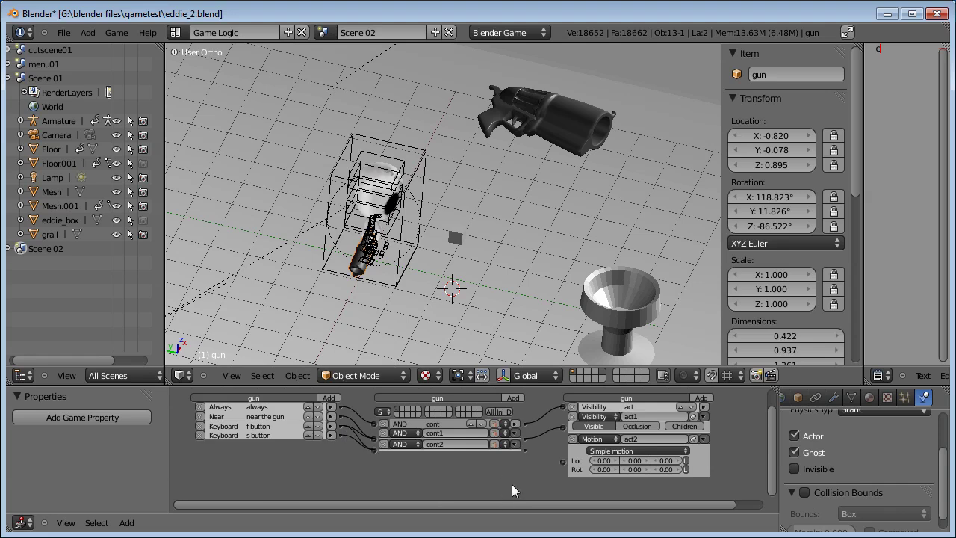
Step: Rename the gun's act1 Visibility actuator as visible
middle_click_drag(512, 484, 460, 481)
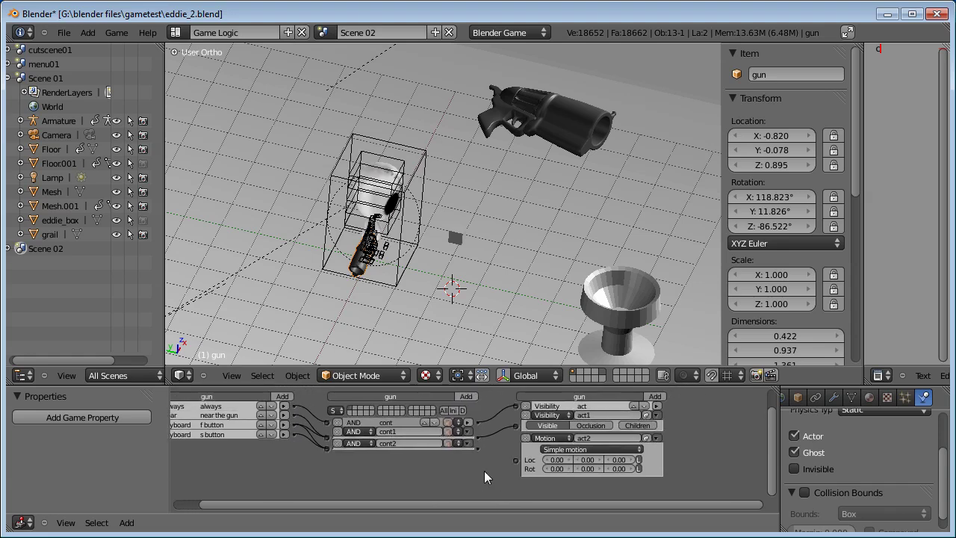
left_click(606, 415)
key("BackSpace")
type("visible")
key("Return")
Step: Rename the gun's act Visibility actuator as invisible and collapse both Visibility actuators
left_click(657, 407)
left_click(606, 408)
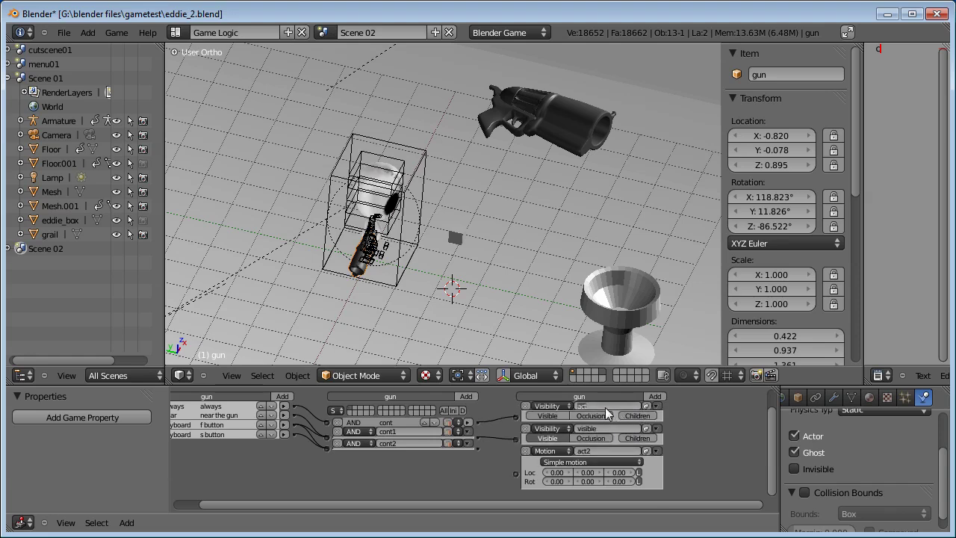
type("invisible")
key("Return")
left_click(656, 405)
left_click(656, 416)
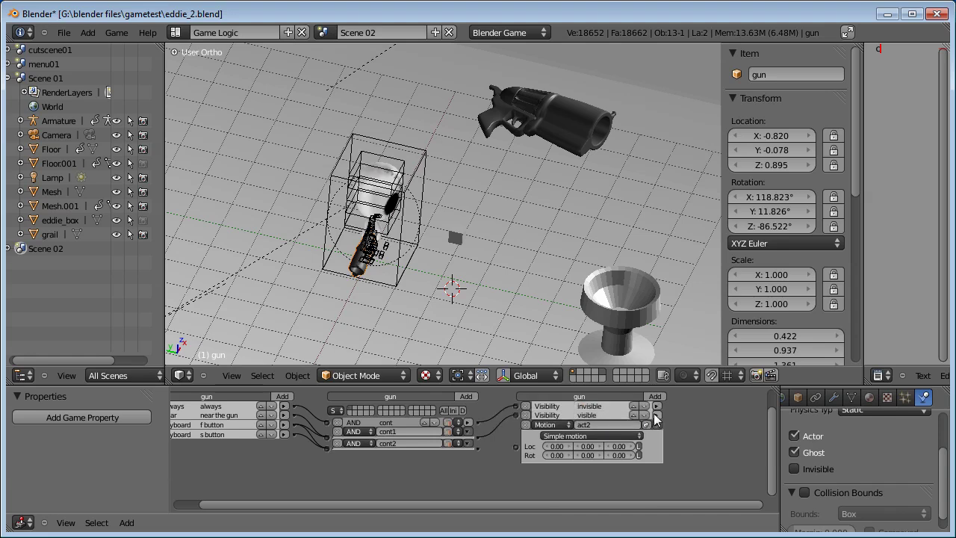
Step: Rename the gun's act2 Motion actuator as bullet placeholder appear
left_click(629, 426)
type("bull")
type("etplaceholder apper")
key("Return")
left_click(627, 425)
left_click(635, 426)
left_click(634, 428)
type("a")
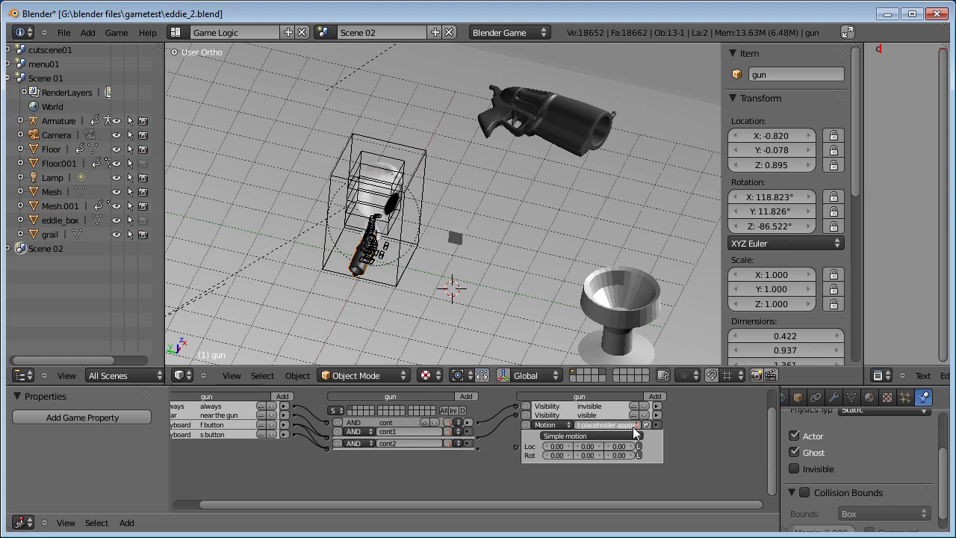
key("Return")
Step: Link cont2 to the bullet placeholder appear actuator and make it an Edit Object actuator that adds the object bullet_placeholder
middle_click_drag(428, 469, 464, 475)
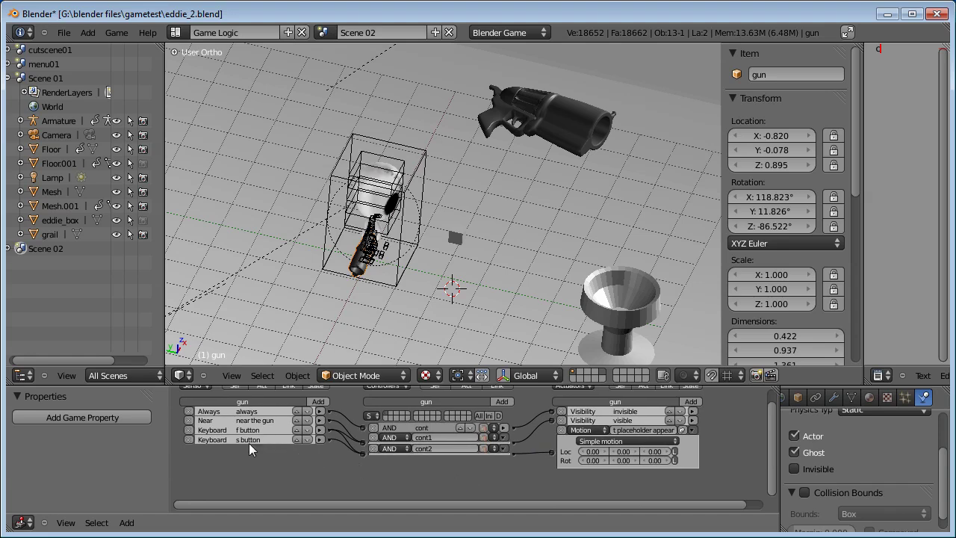
middle_click_drag(497, 466, 428, 467)
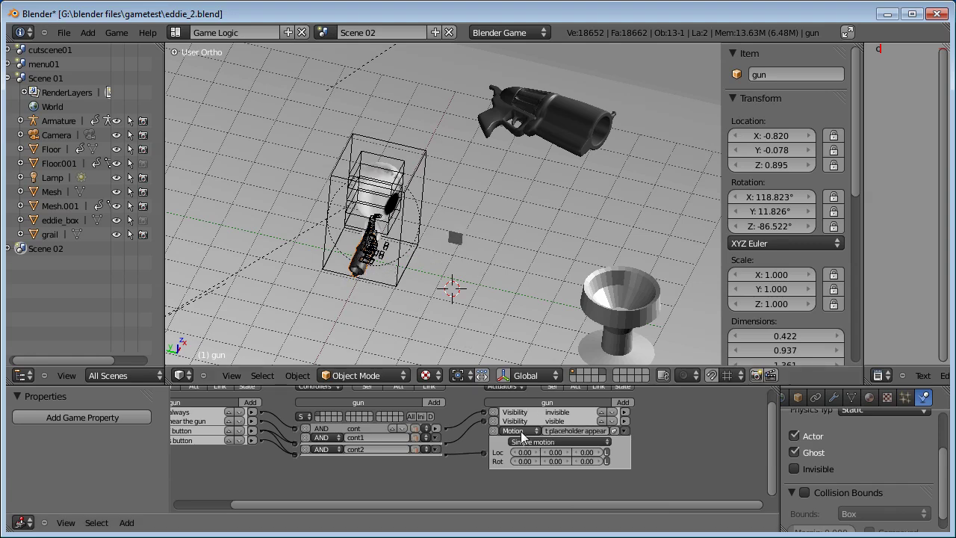
left_click(520, 431)
left_click(523, 349)
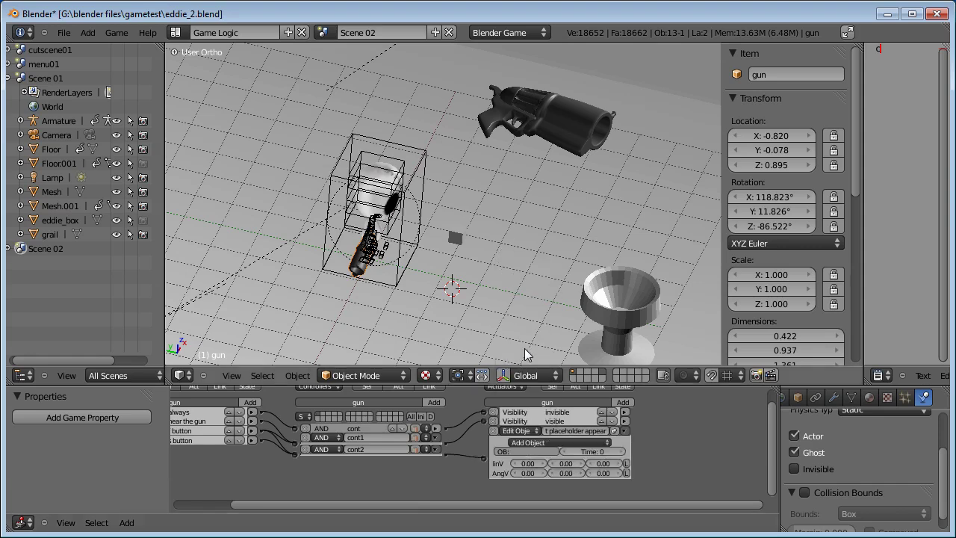
left_click(523, 453)
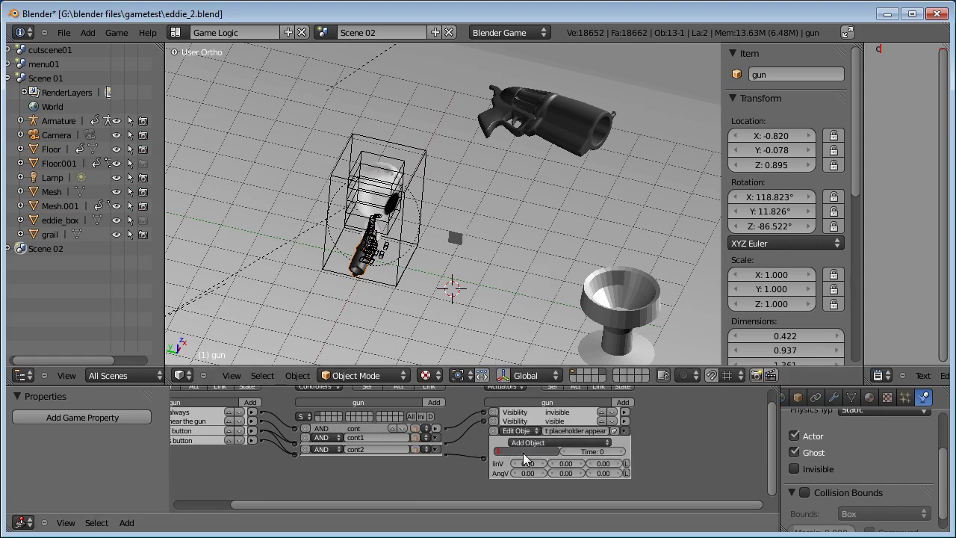
type("bullet_placeholder")
key("Return")
middle_click_drag(384, 477, 437, 479)
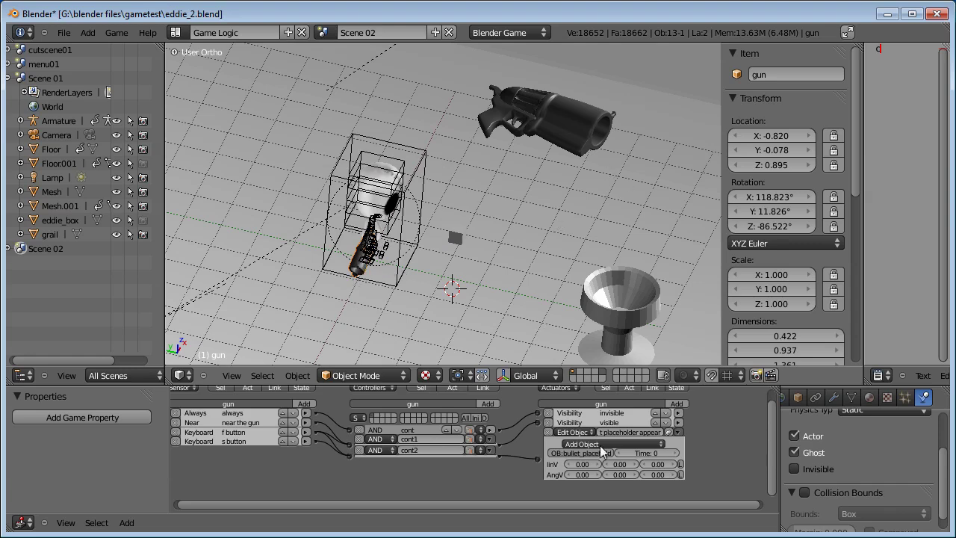
scroll(708, 459, "up", 1)
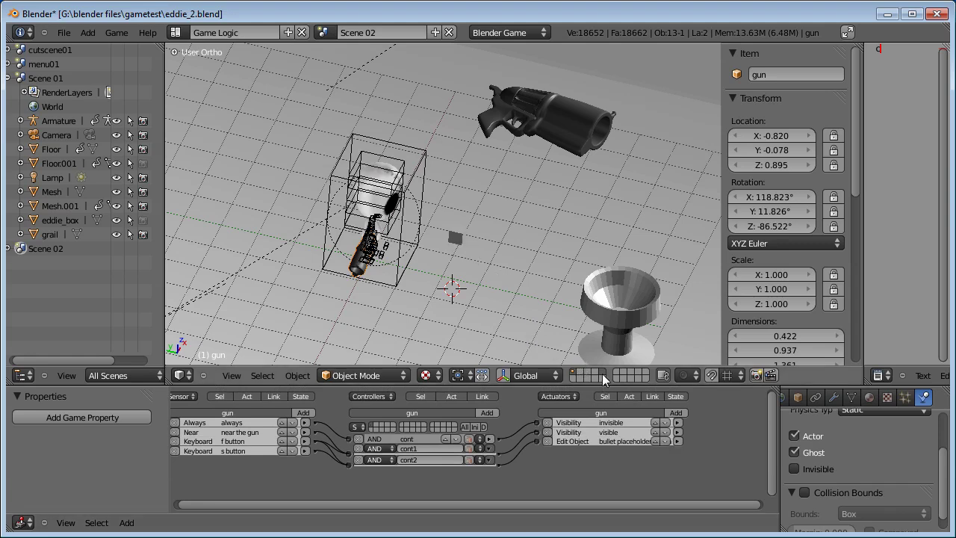
Step: Move the bullet_placeholder cube to layer 5
right_click(454, 234)
key("m")
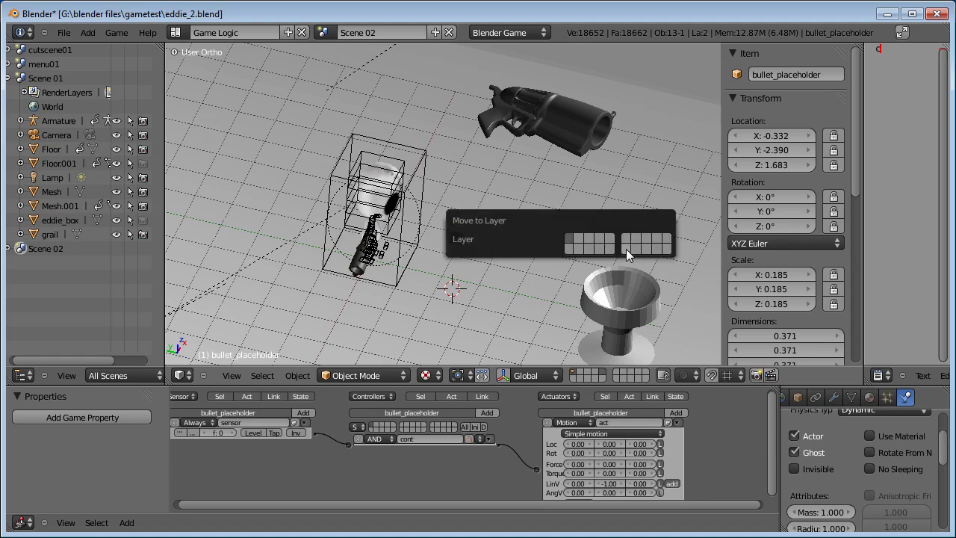
left_click(610, 236)
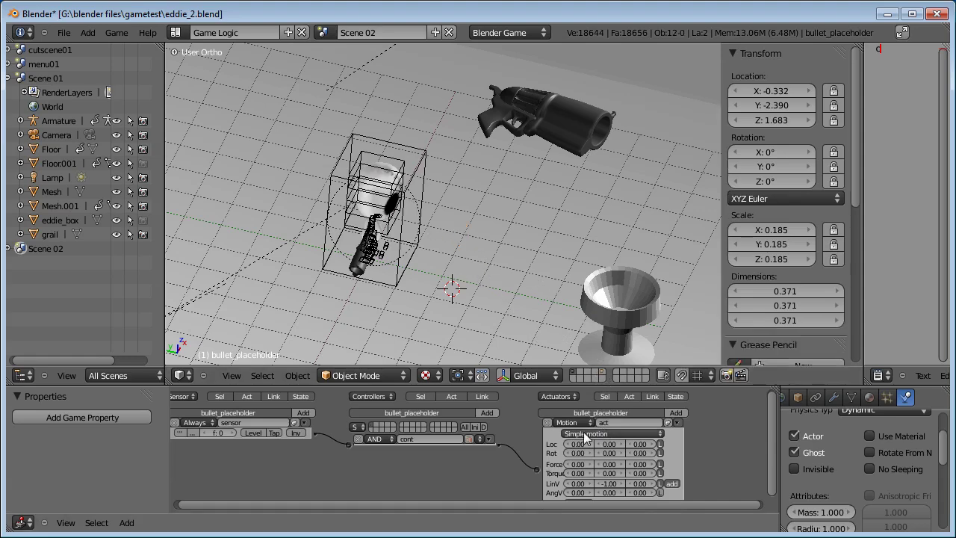
Step: Run the game in a maximized camera view, walk and turn the character with the gun, and test shooting the bullet_placeholder
scroll(442, 209, "down", 2)
middle_click_drag(443, 210, 516, 230)
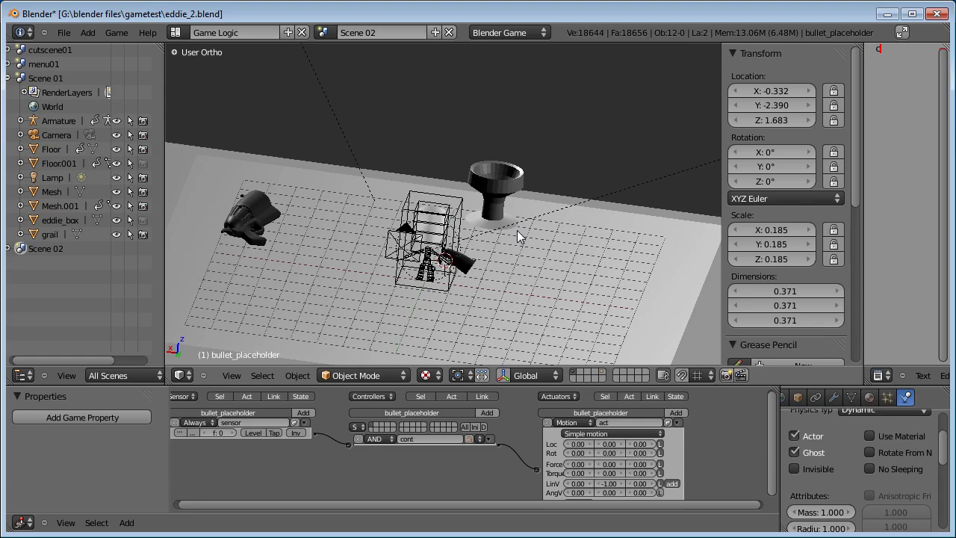
key("KP_0")
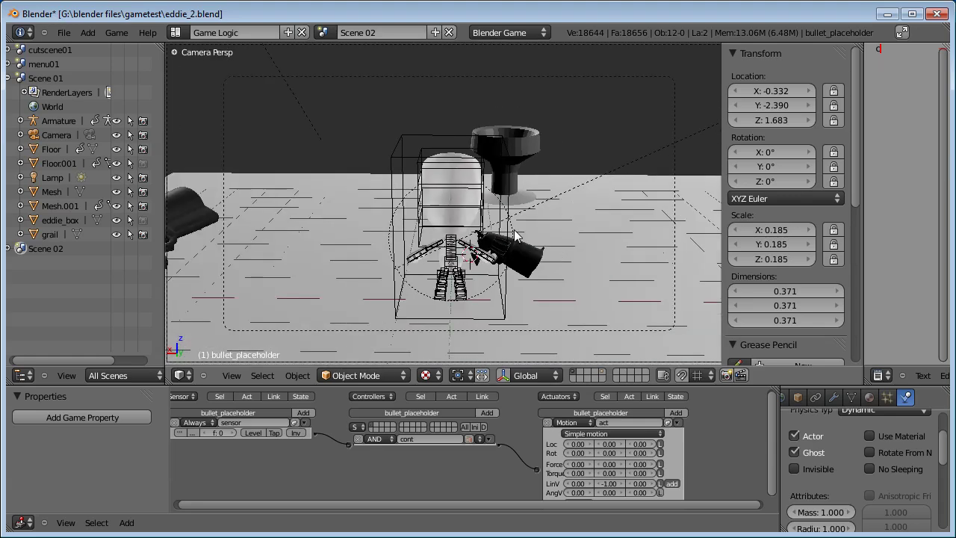
key("ctrl+space")
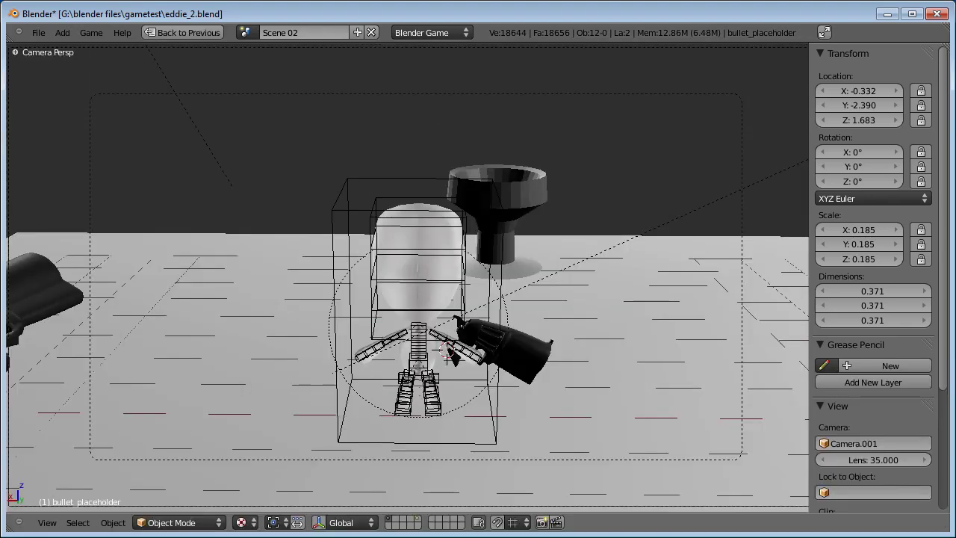
key("p")
key("w")
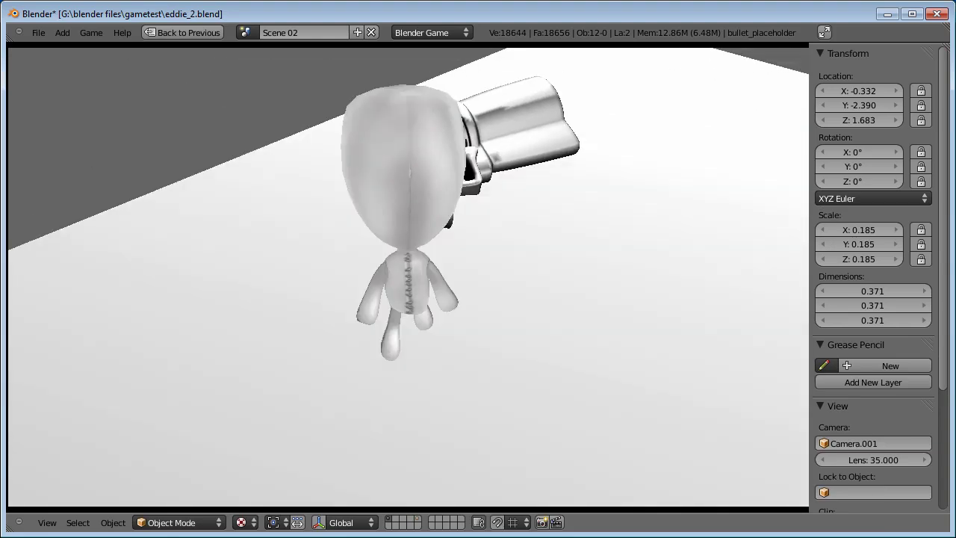
key("d")
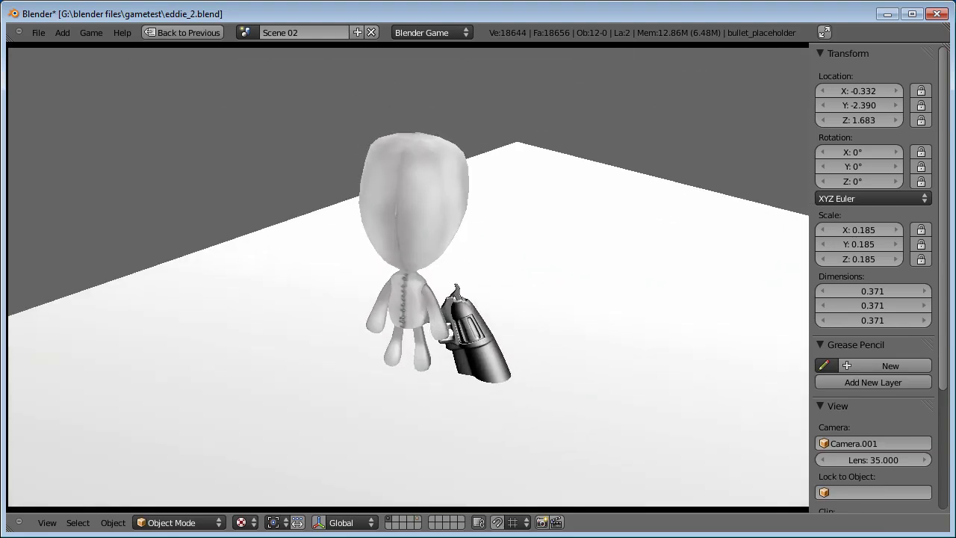
key("a")
key("a")
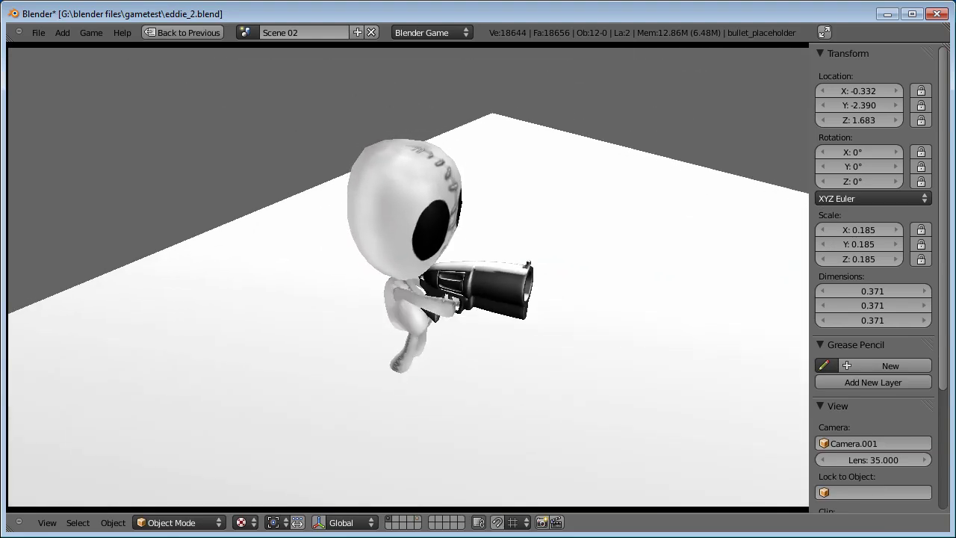
key("space")
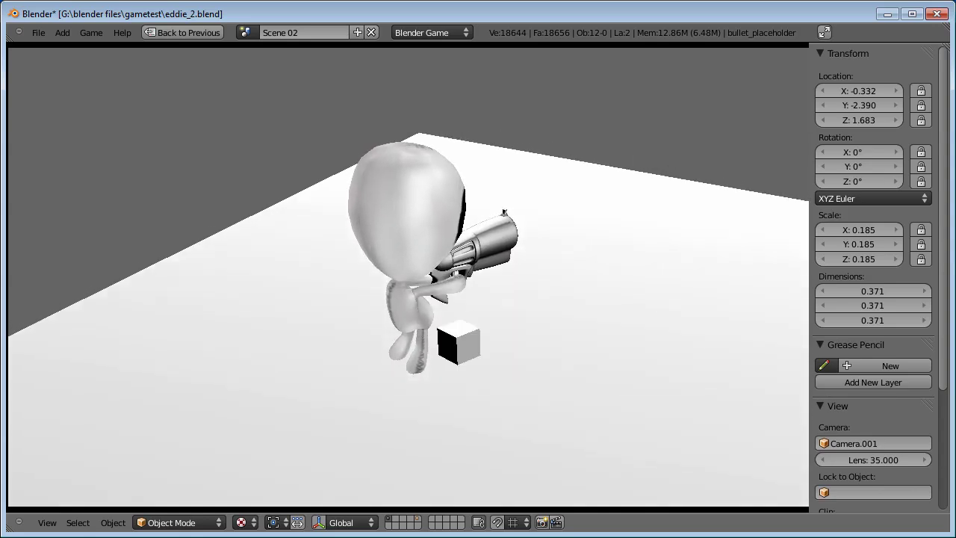
key("space")
key("space")
key("space")
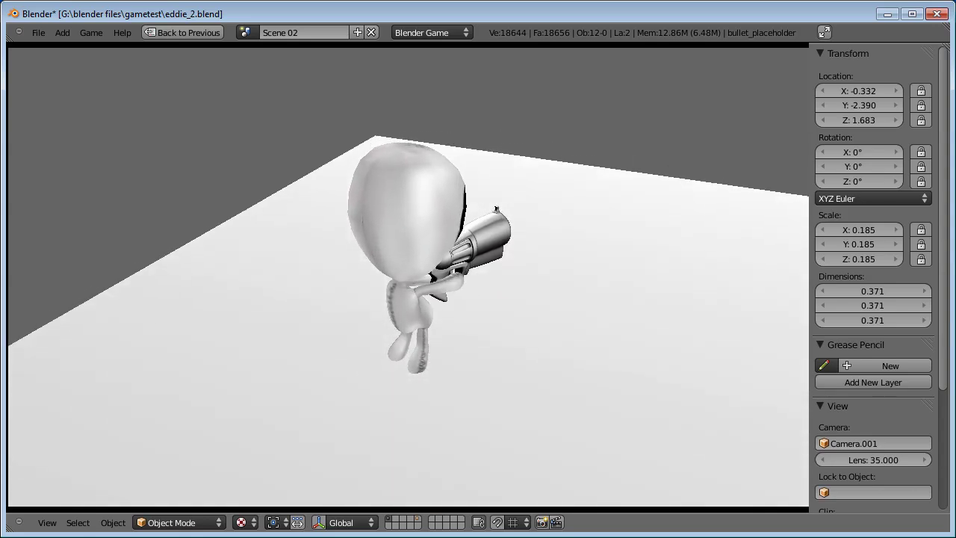
key("space")
key("space")
key("space")
key("space")
key("space")
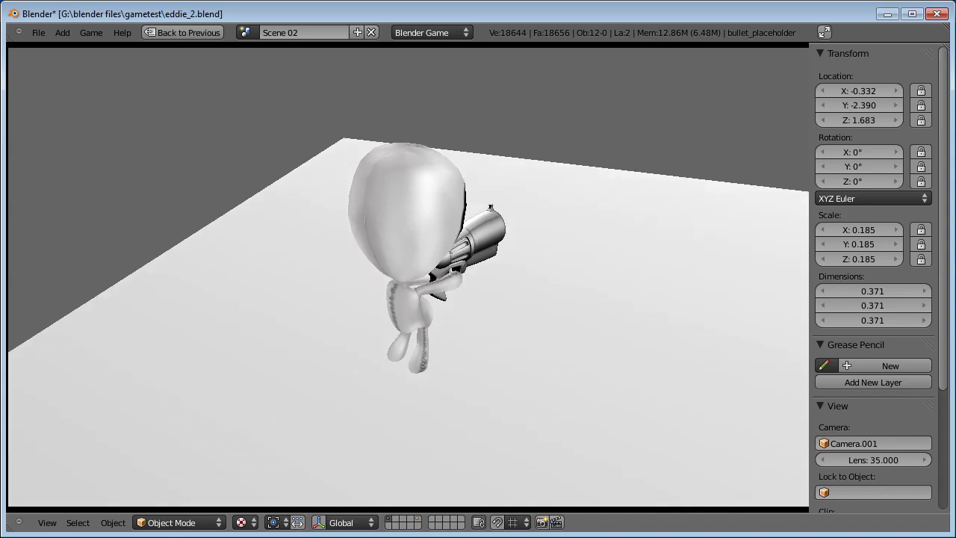
key("Escape")
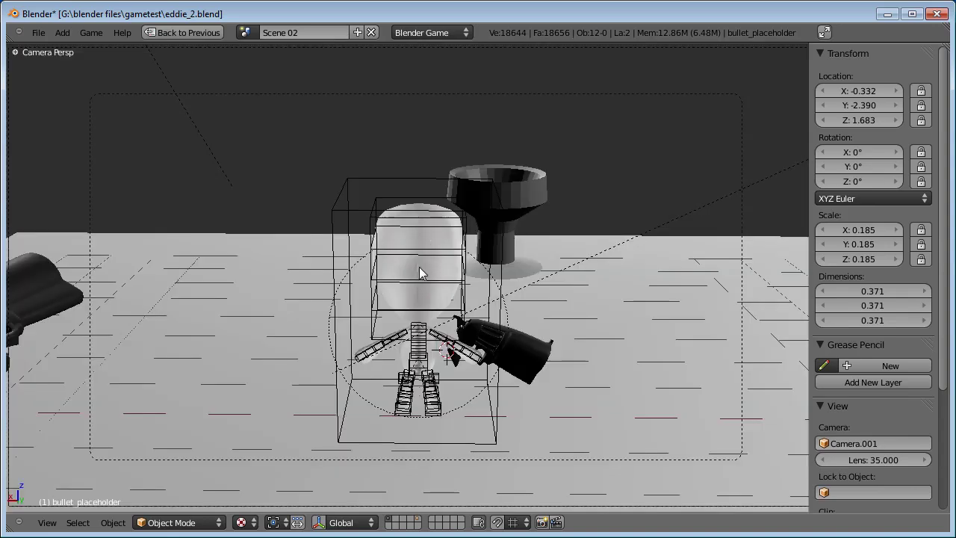
key("ctrl+Up")
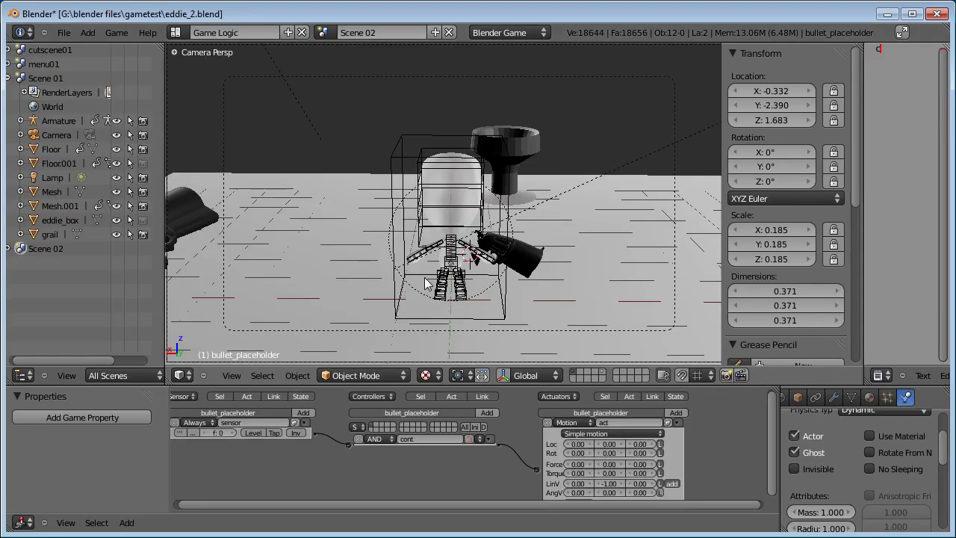
Step: Show layer 5 along with the main layer and select the bullet_placeholder cube
scroll(406, 266, "up", 2)
middle_click_drag(403, 263, 364, 252)
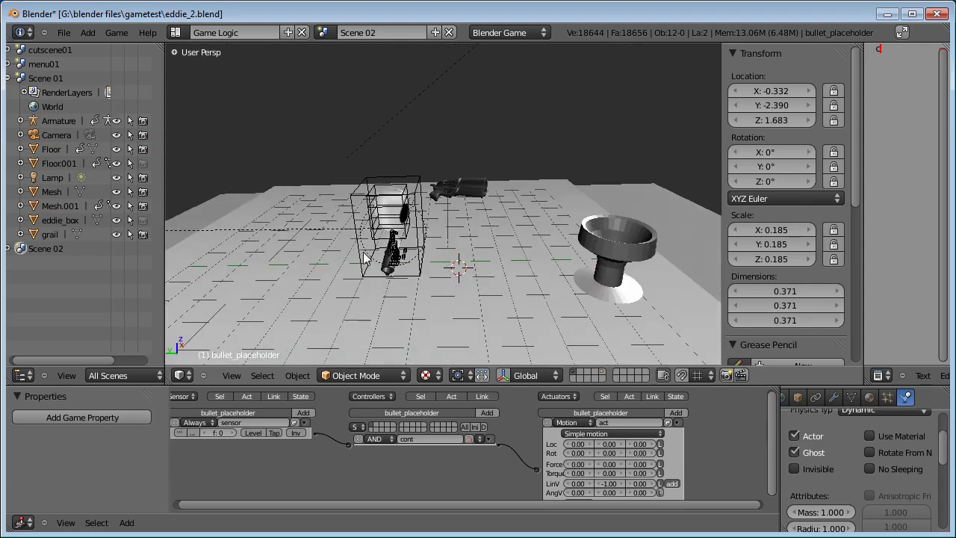
middle_click_drag(477, 271, 512, 278)
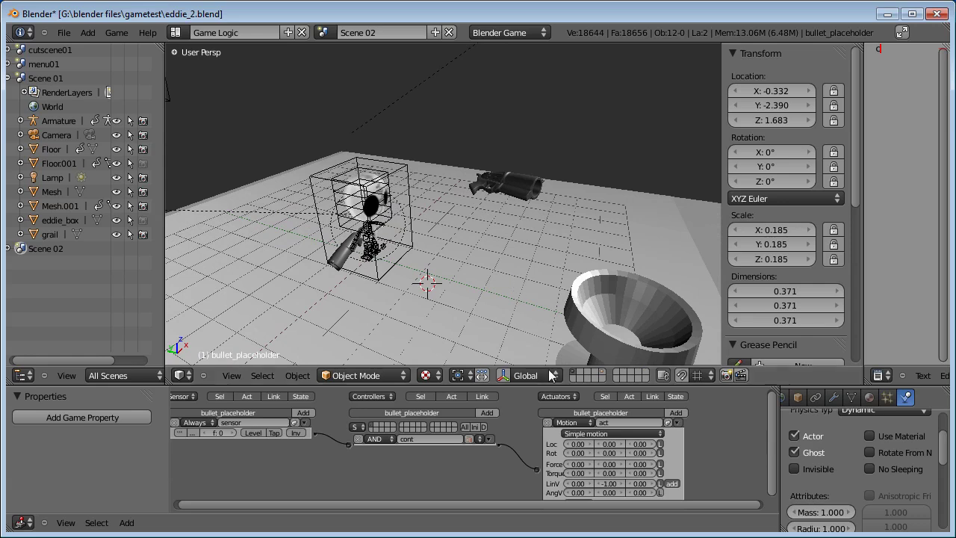
left_click(598, 375)
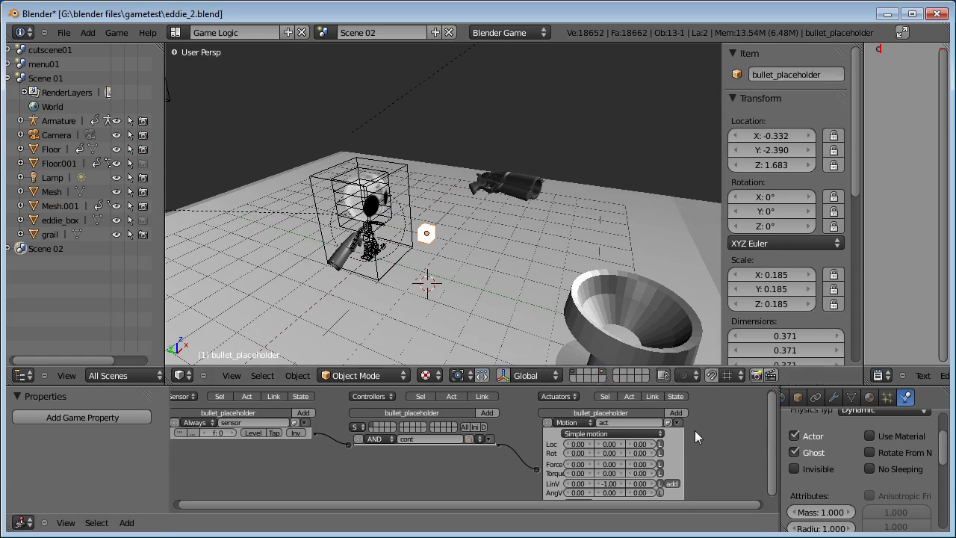
right_click(430, 239)
right_click(429, 239)
Step: Set the Y linear velocity of the bullet_placeholder's Motion actuator to -5
scroll(837, 456, "up", 1)
scroll(852, 463, "down", 3)
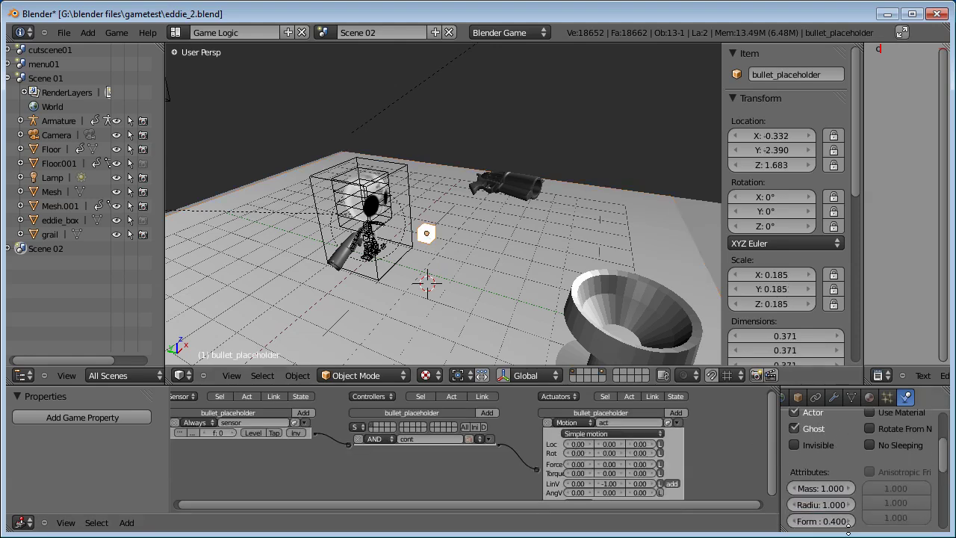
scroll(523, 485, "down", 1)
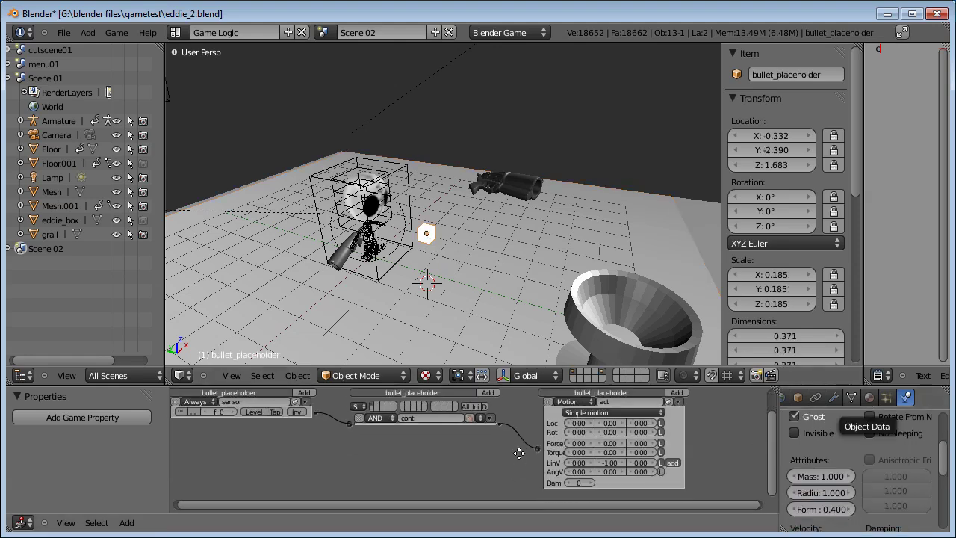
left_click(615, 468)
key("BackSpace")
type("-5")
key("Return")
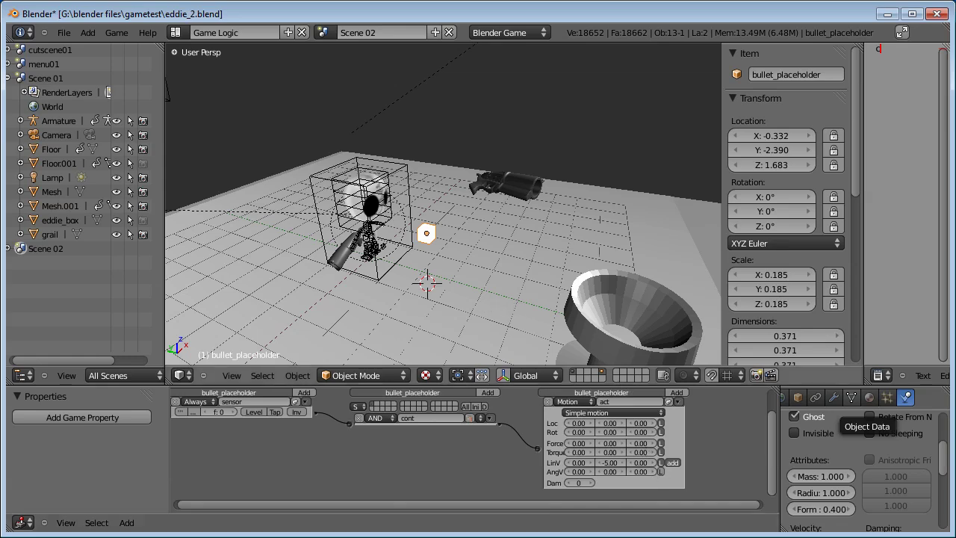
Step: Run the game briefly to test the bullet_placeholder's motion, then inspect the scene from above
key("p")
key("Escape")
scroll(462, 225, "down", 3)
middle_click_drag(425, 231, 452, 266)
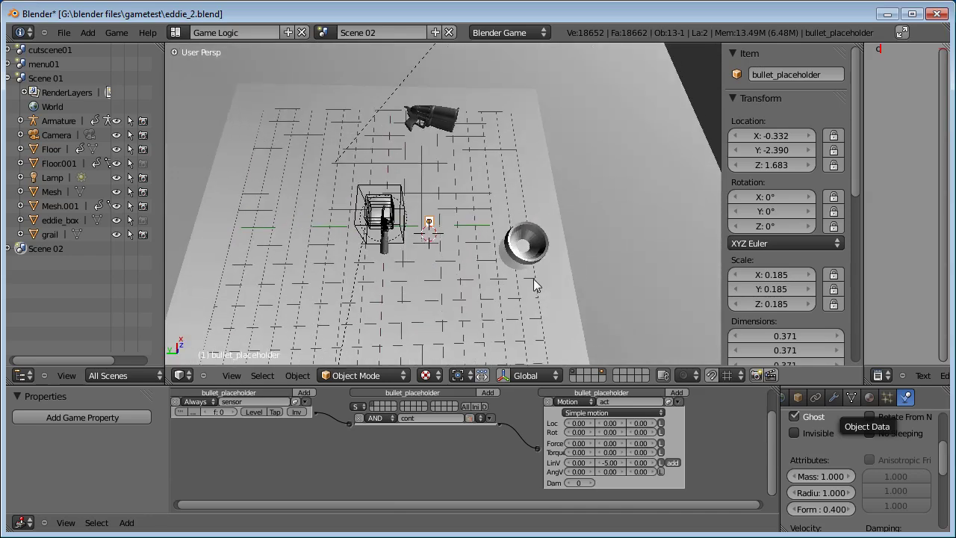
Step: Change the sensor of grail 02 to Collision and set its property to eddie
middle_click_drag(534, 279, 497, 268)
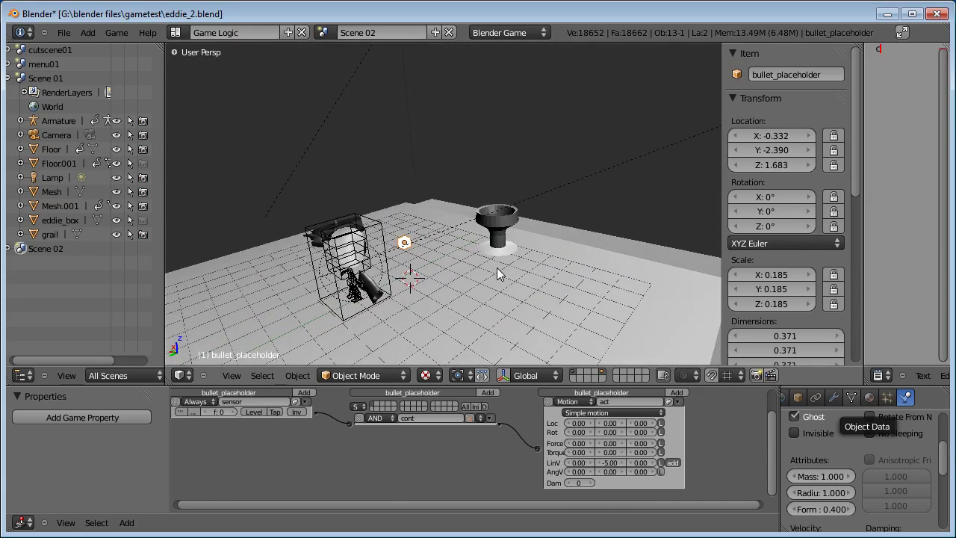
right_click(502, 224)
middle_click_drag(467, 437, 496, 446)
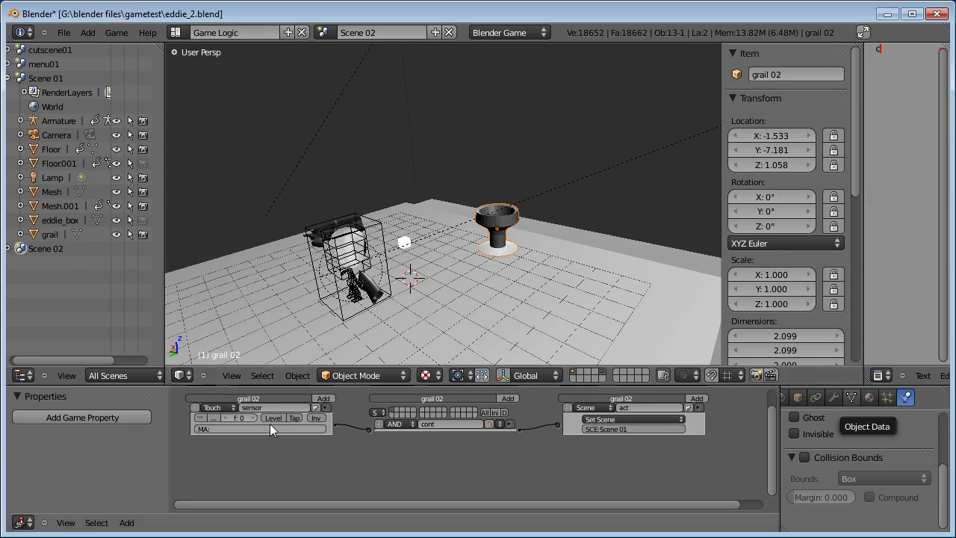
left_click(228, 408)
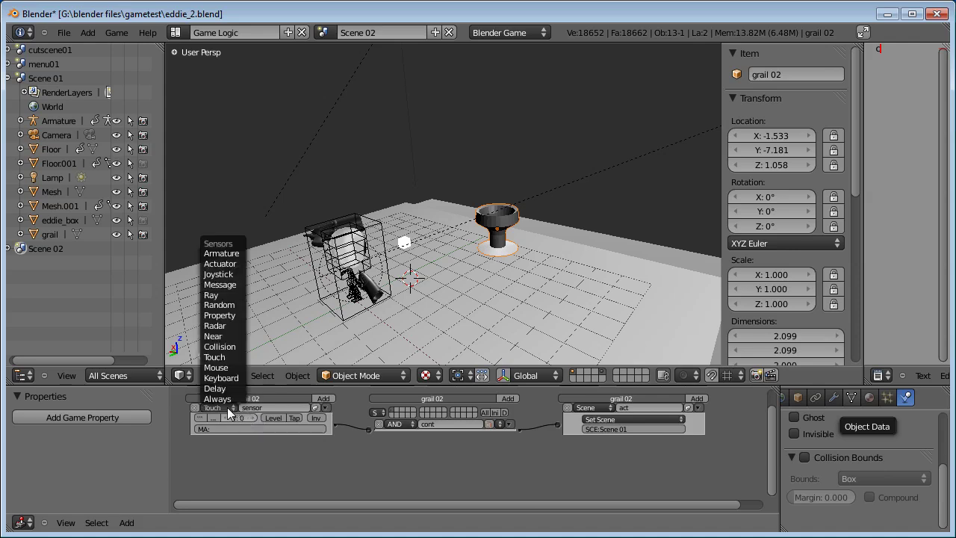
left_click(219, 347)
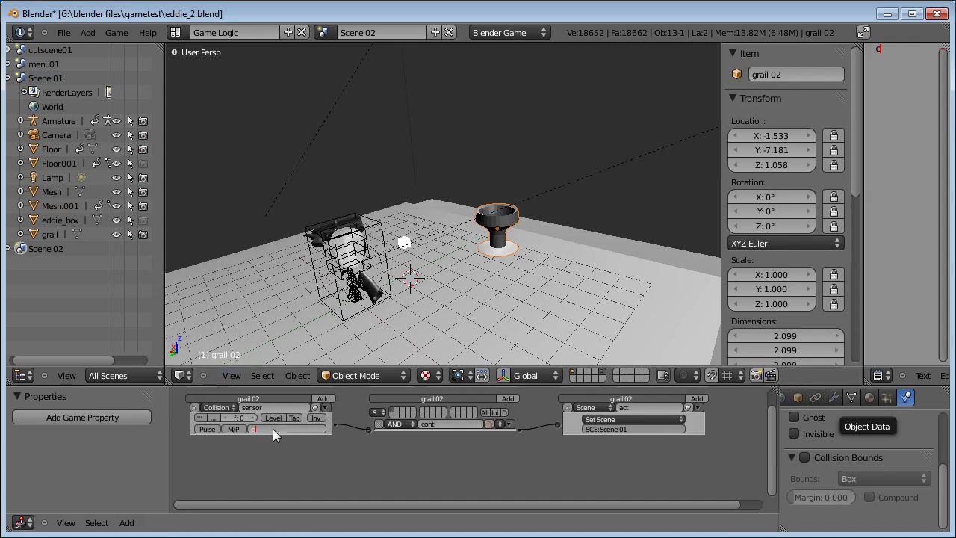
type("eddie")
key("Return")
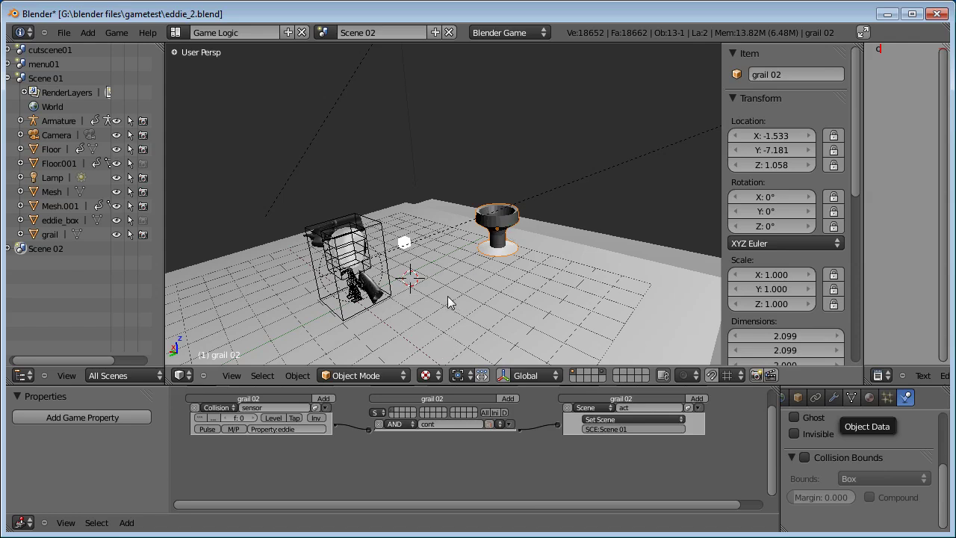
Step: Save over eddie_2.blend and briefly run the game to test the grail's collision trigger
key("a")
key("ctrl+s")
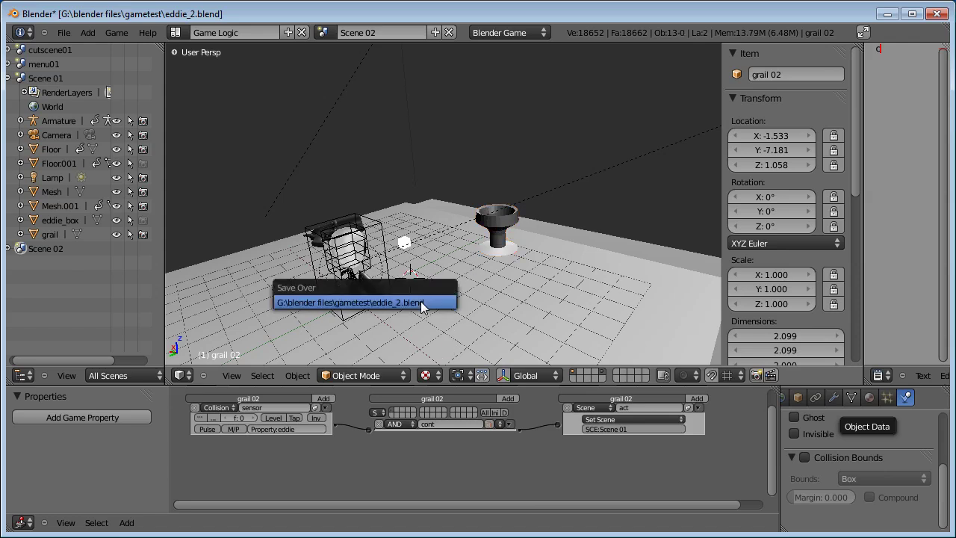
left_click(422, 303)
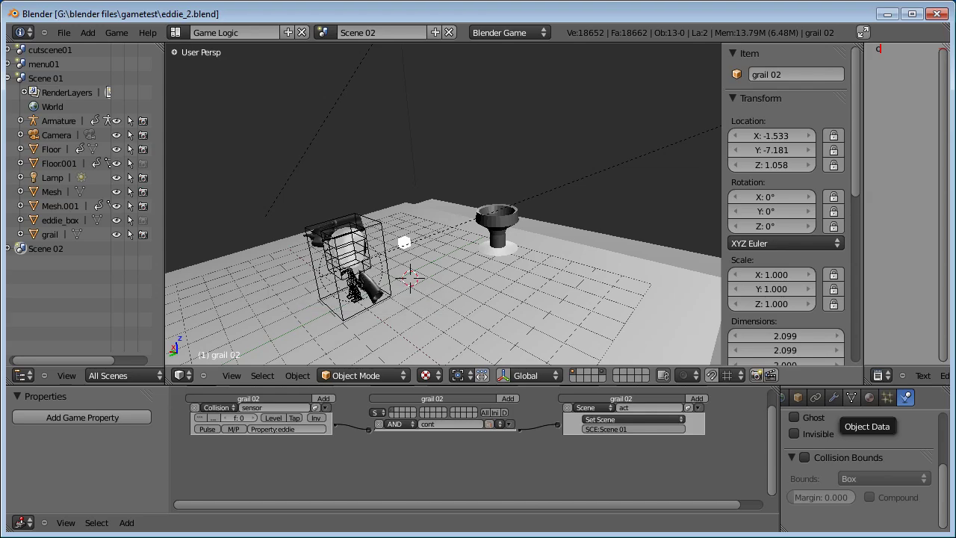
key("p")
key("Escape")
Step: Delete the object named grail that overlaps grail 02 and still uses a Touch sensor
middle_click_drag(434, 278, 497, 217)
key("shift+d")
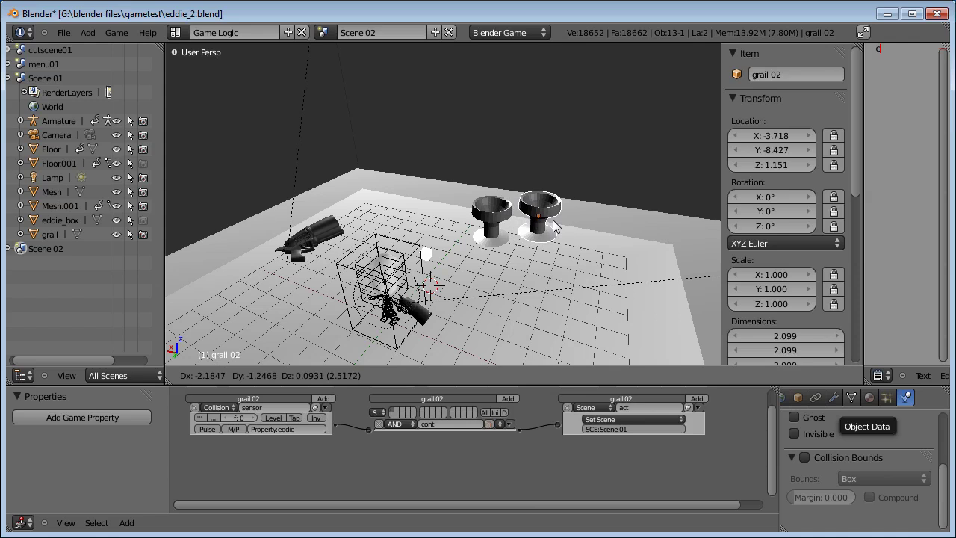
key("Escape")
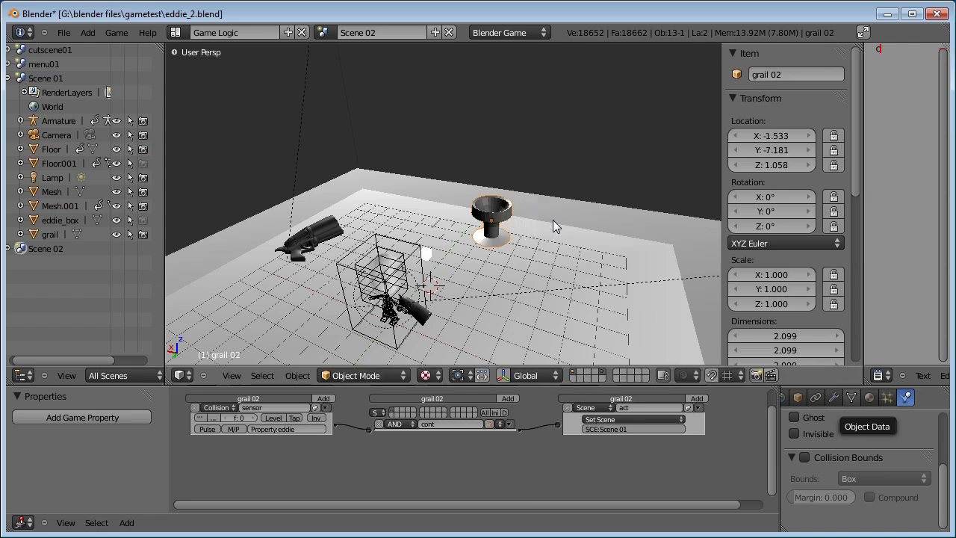
right_click(496, 211)
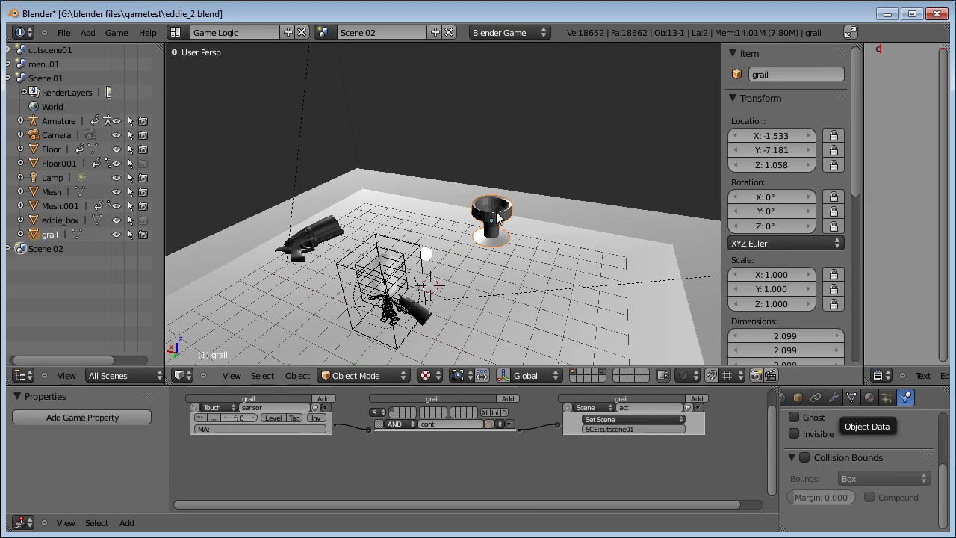
key("x")
left_click(496, 211)
middle_click_drag(535, 240, 512, 273)
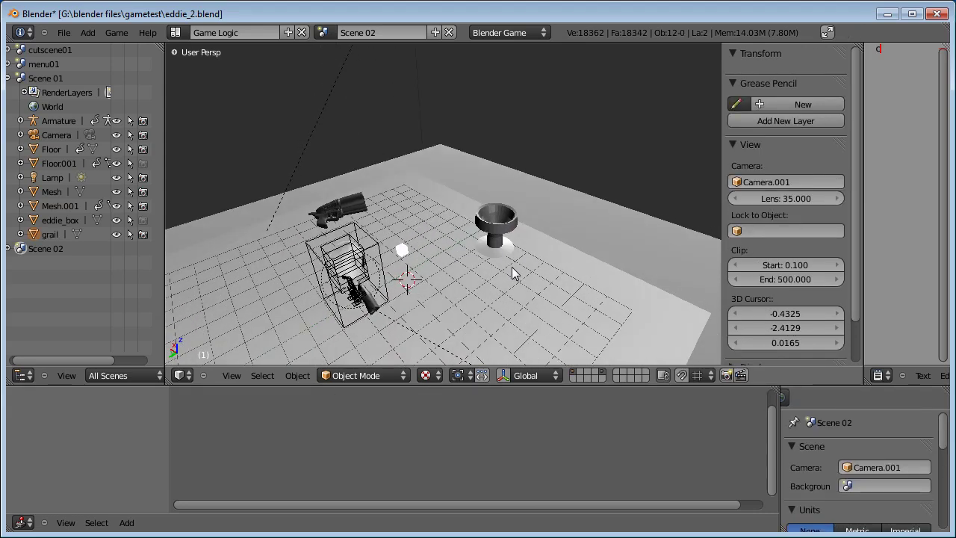
Step: Test the game briefly, hide layer 5 holding the bullet_placeholder, and test again
key("p")
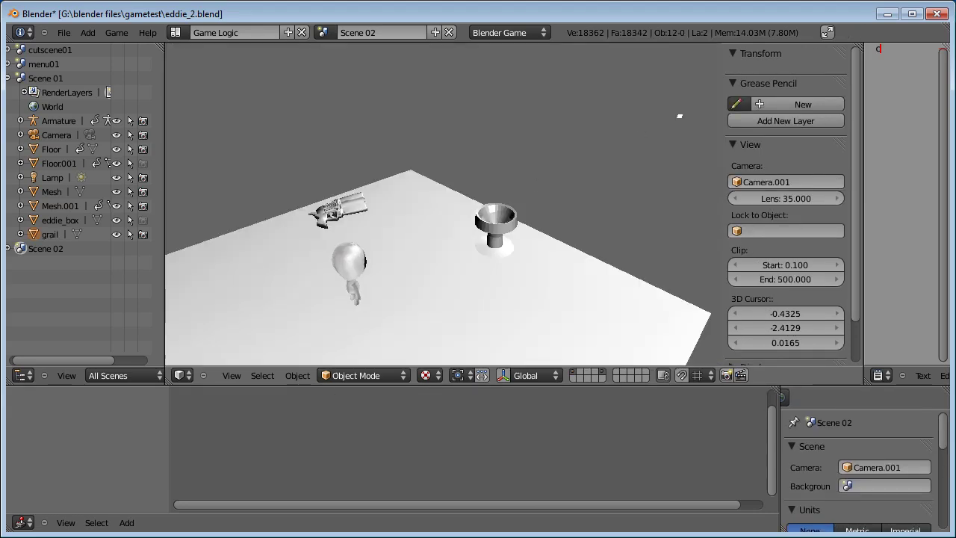
key("Escape")
middle_click_drag(478, 273, 407, 270)
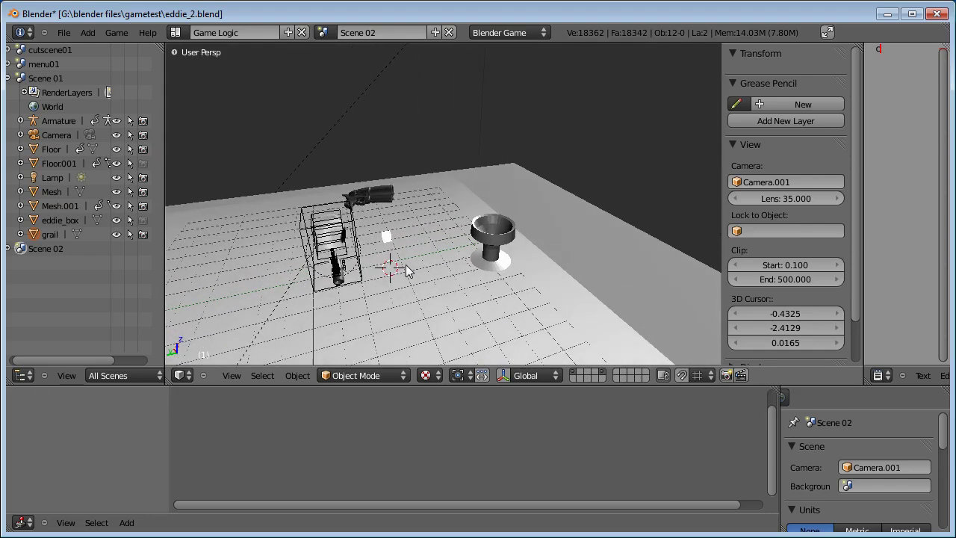
left_click(601, 371, "shift")
key("p")
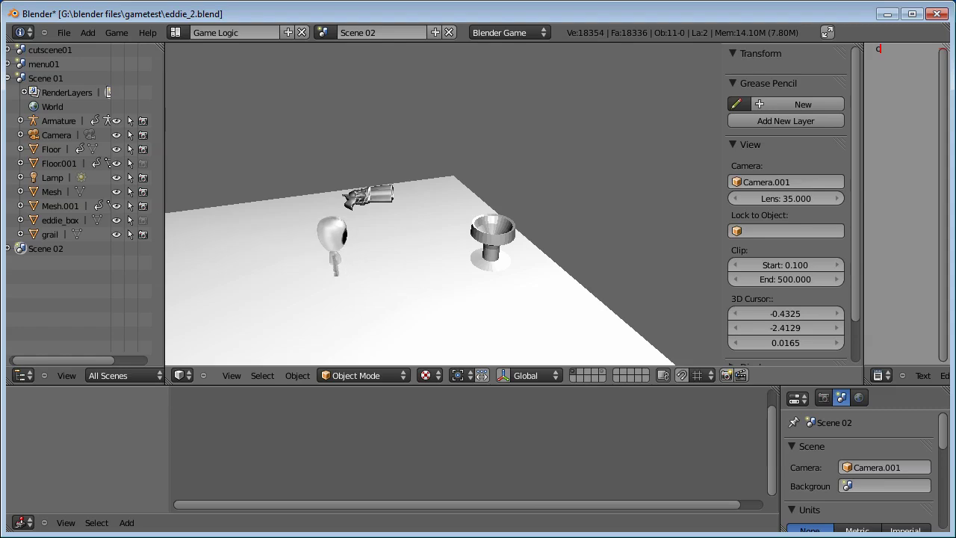
key("Escape")
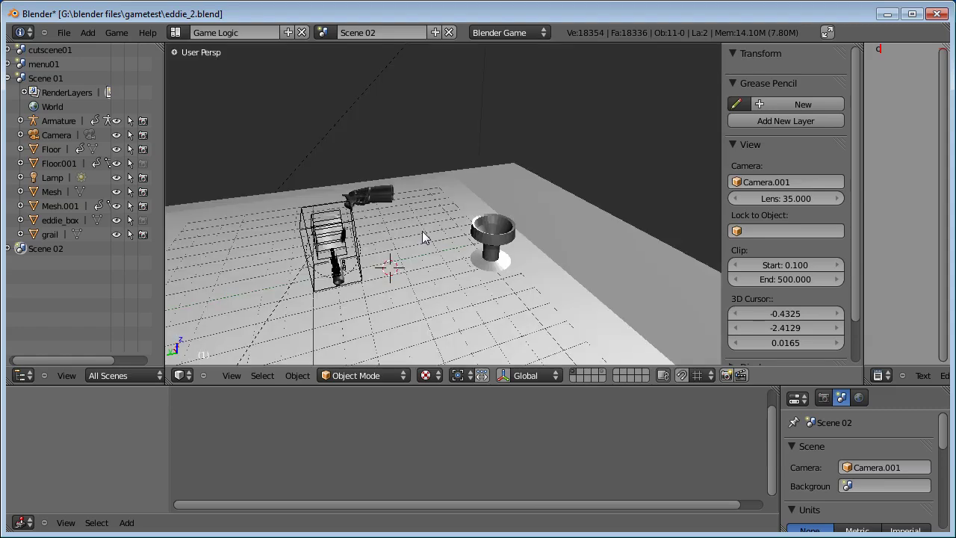
Step: Select the gun in the character's hand and examine its orientation relative to the grail from several angles
key("KP_3")
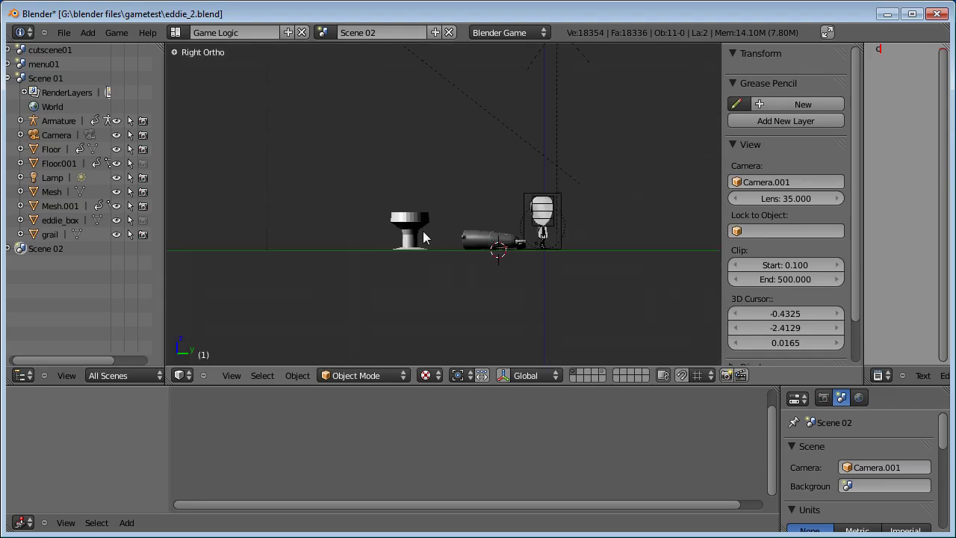
middle_click_drag(361, 243, 575, 179)
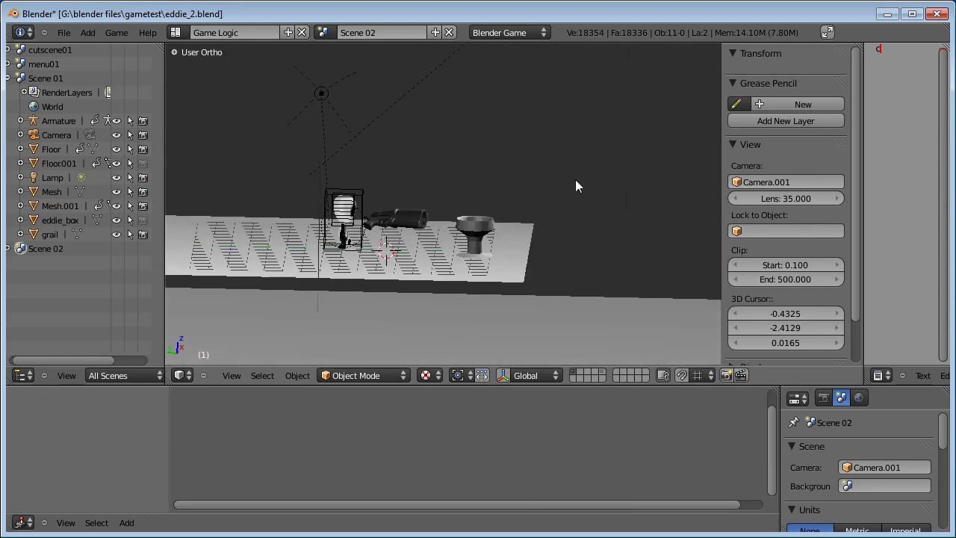
key("KP_3")
scroll(575, 179, "up", 6)
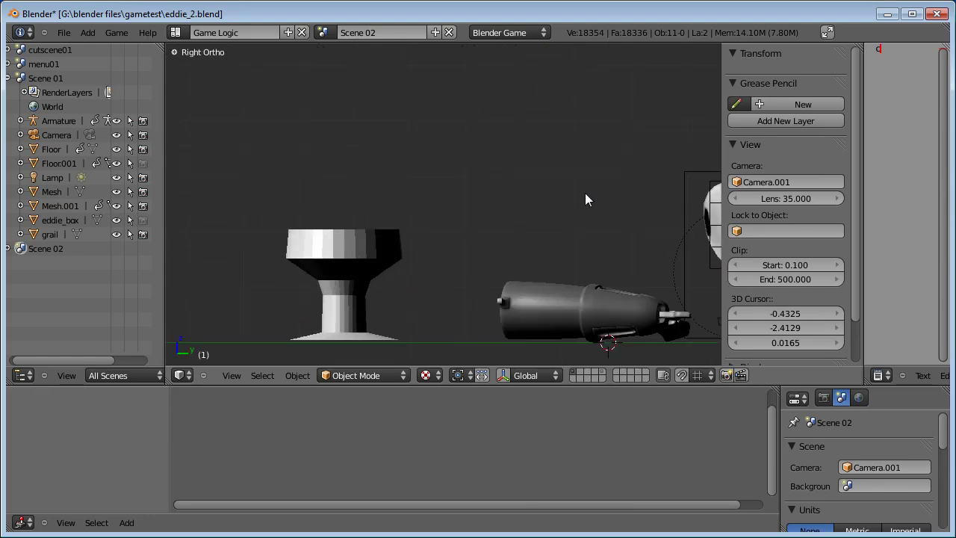
middle_click_drag(712, 285, 391, 249, "shift")
right_click(405, 259)
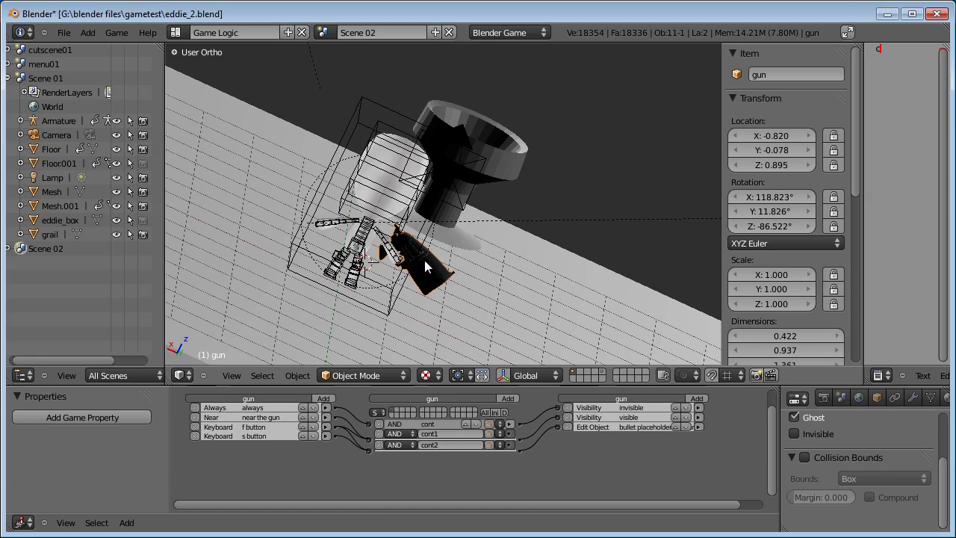
mouse_move(415, 244)
middle_mouse_down()
mouse_move(454, 229)
mouse_move(428, 256)
middle_mouse_up()
middle_click_drag(467, 111, 437, 154)
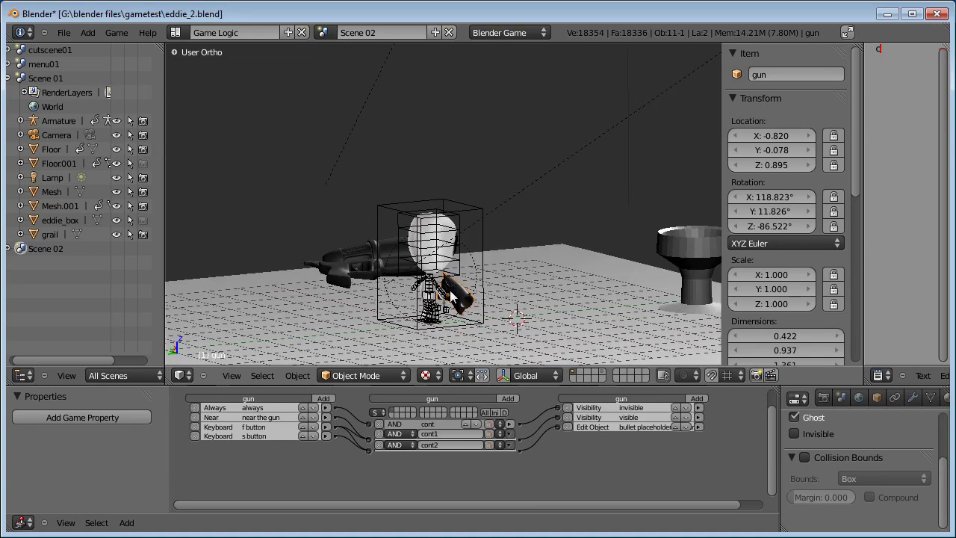
middle_click_drag(455, 263, 508, 271)
scroll(508, 270, "up", 8)
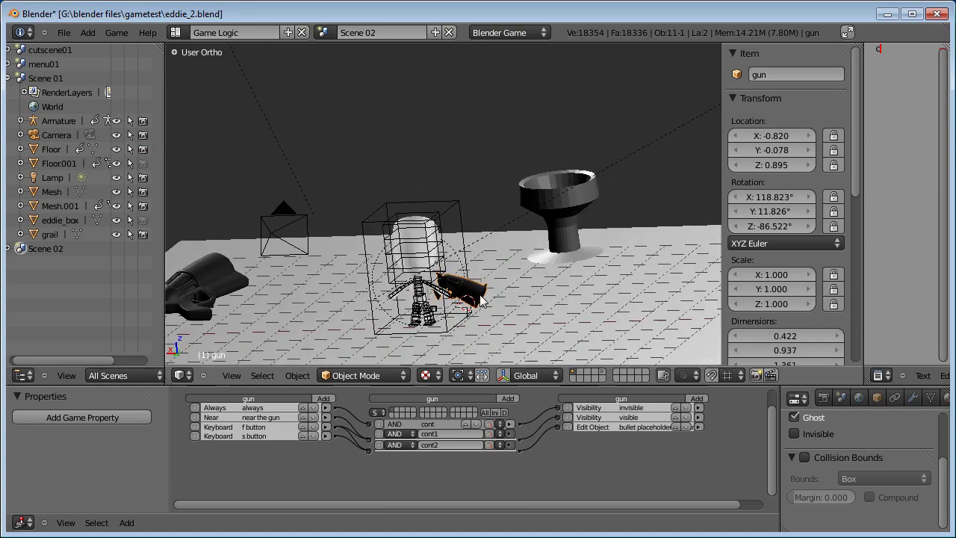
Step: In Edit Mode, select the gun's whole mesh and rotate it by -90 degrees
right_click(490, 259)
key("Tab")
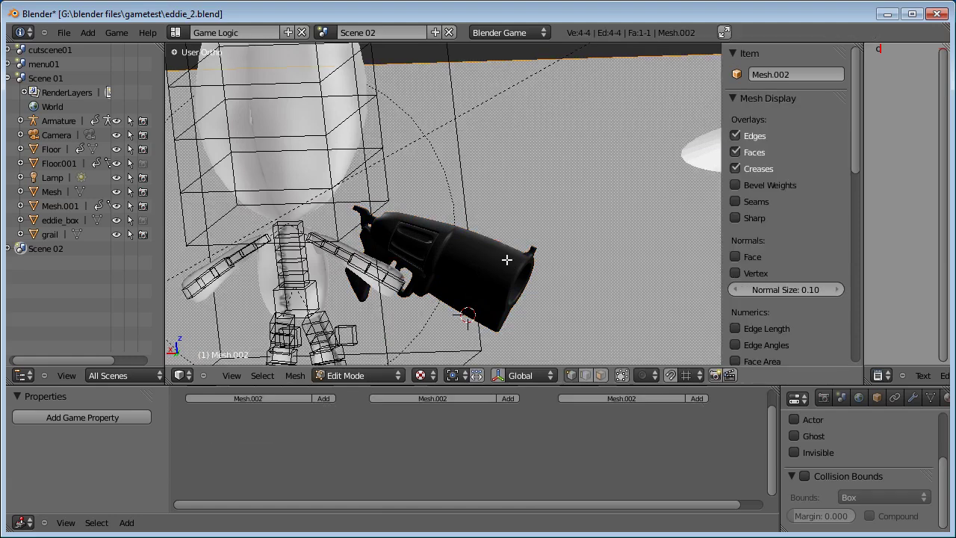
key("Tab")
right_click(493, 261)
key("Tab")
middle_click_drag(472, 267, 493, 229)
scroll(503, 232, "up", 3)
key("a")
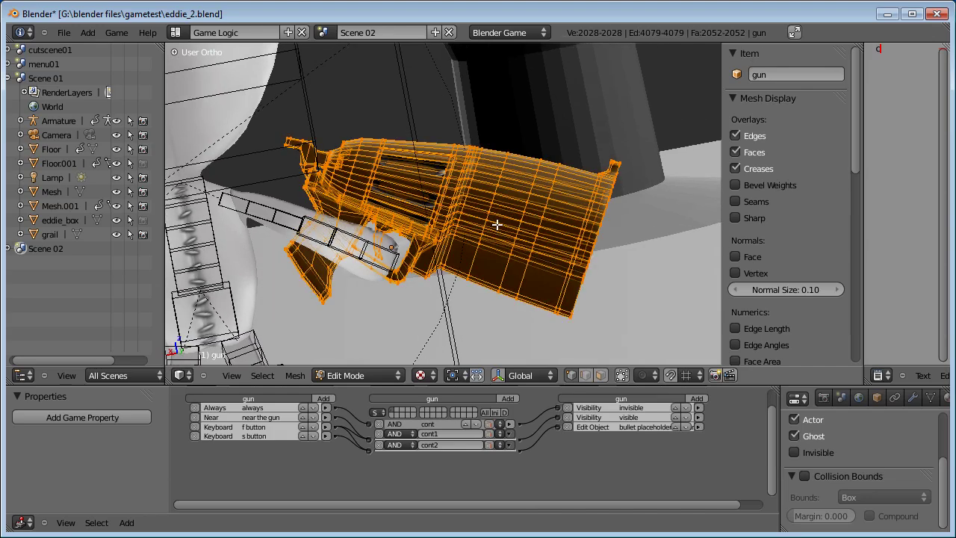
key("r")
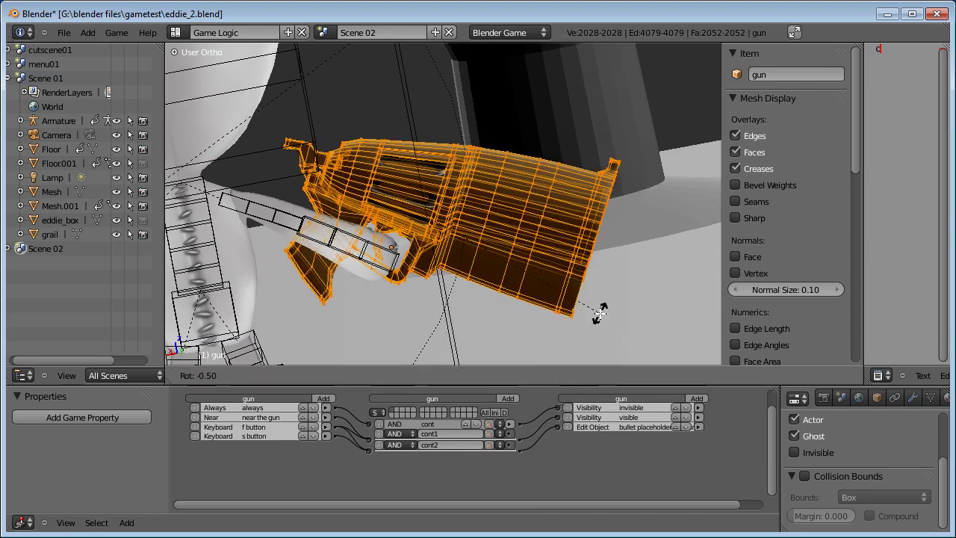
type("90")
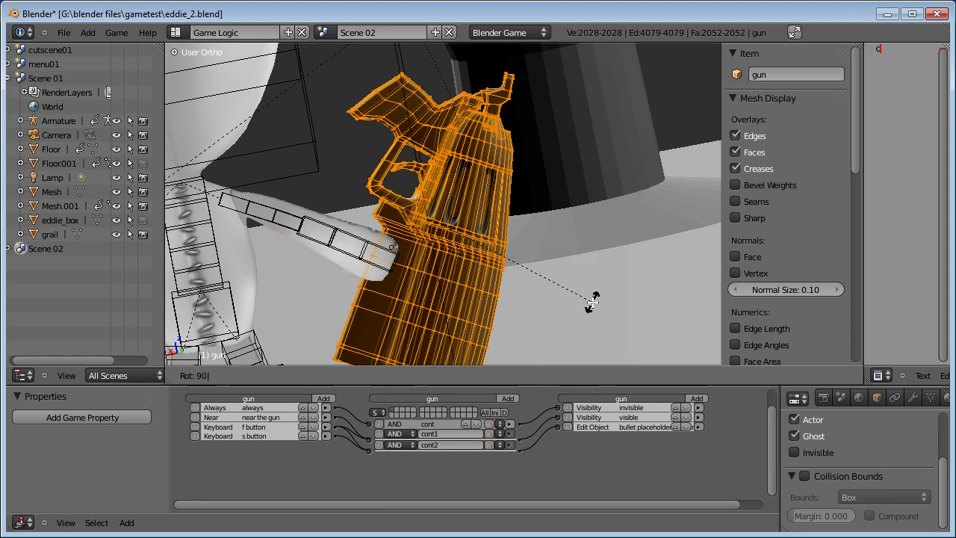
key("minus")
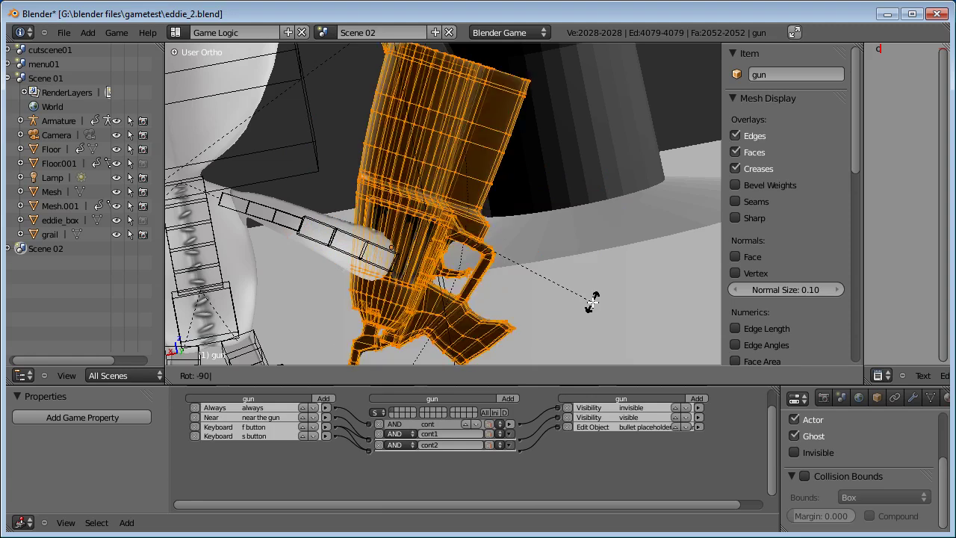
key("Return")
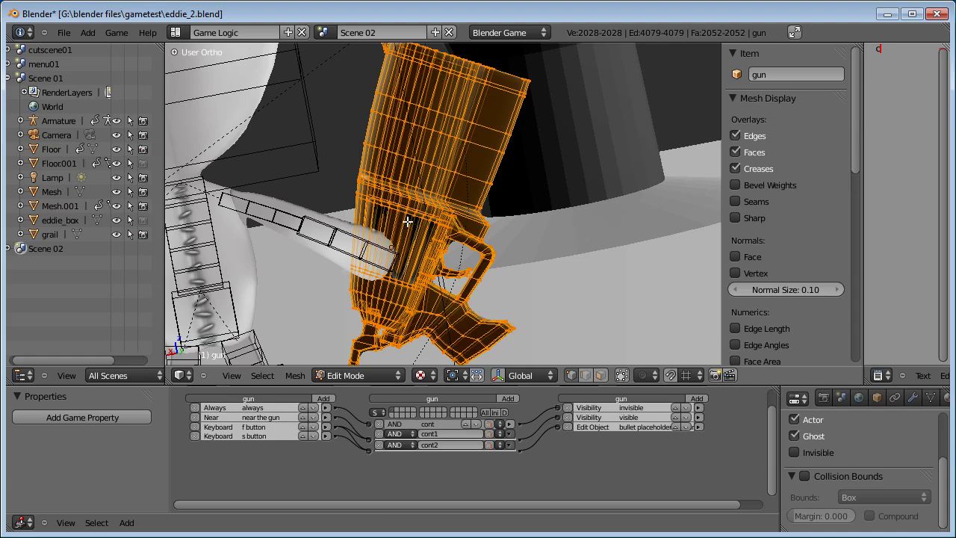
Step: Move the gun's mesh so that the object origin sits centred inside the barrel's muzzle
key("g")
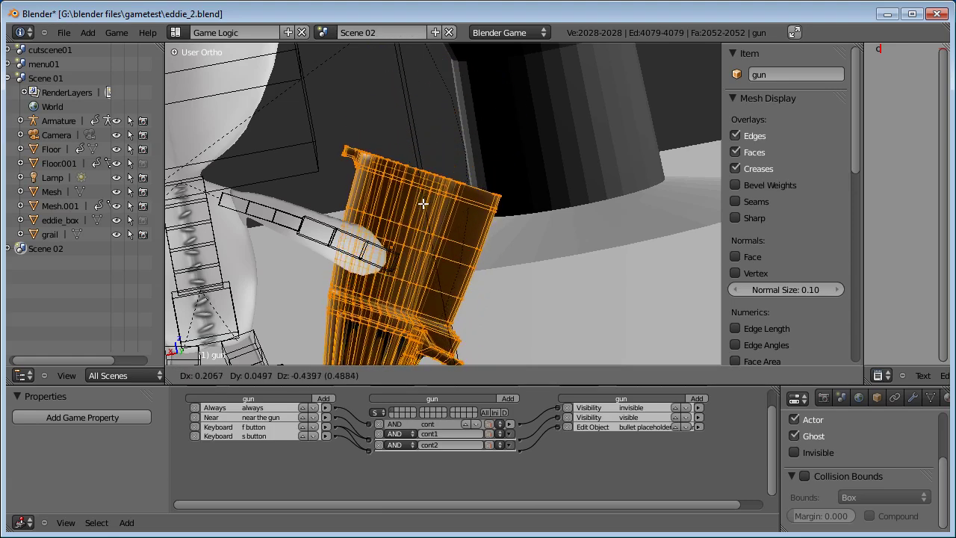
left_click(404, 269)
middle_click_drag(533, 188, 554, 161)
middle_click_drag(552, 164, 555, 164)
key("g")
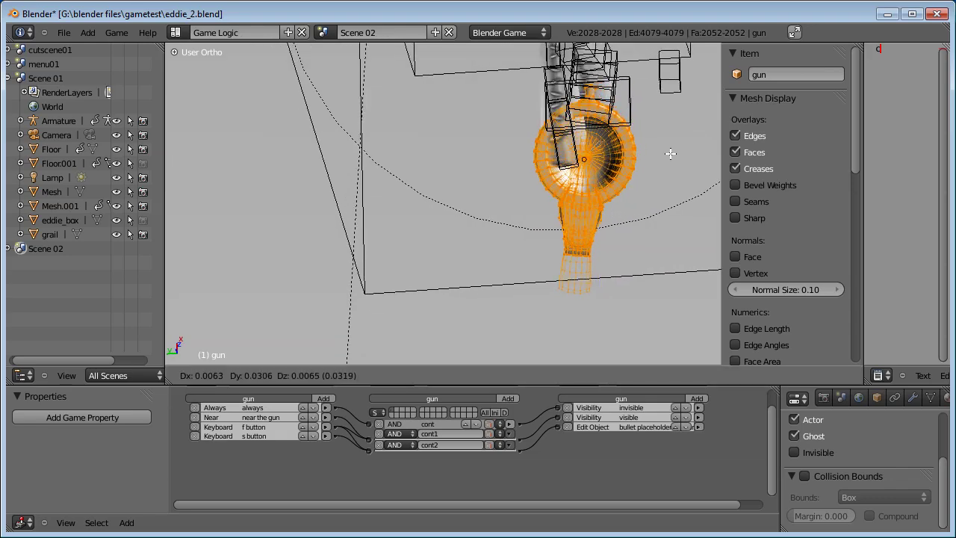
left_click(608, 155)
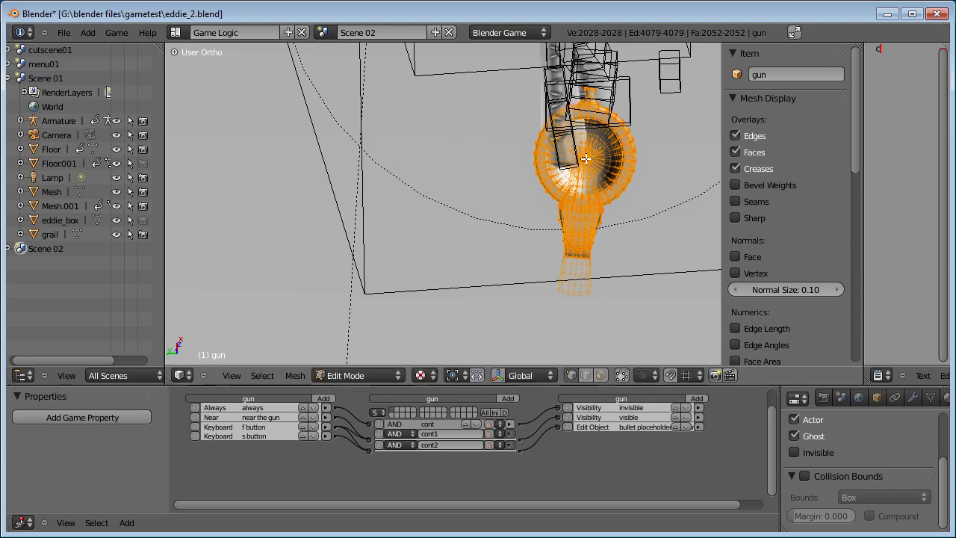
middle_click_drag(586, 158, 523, 170)
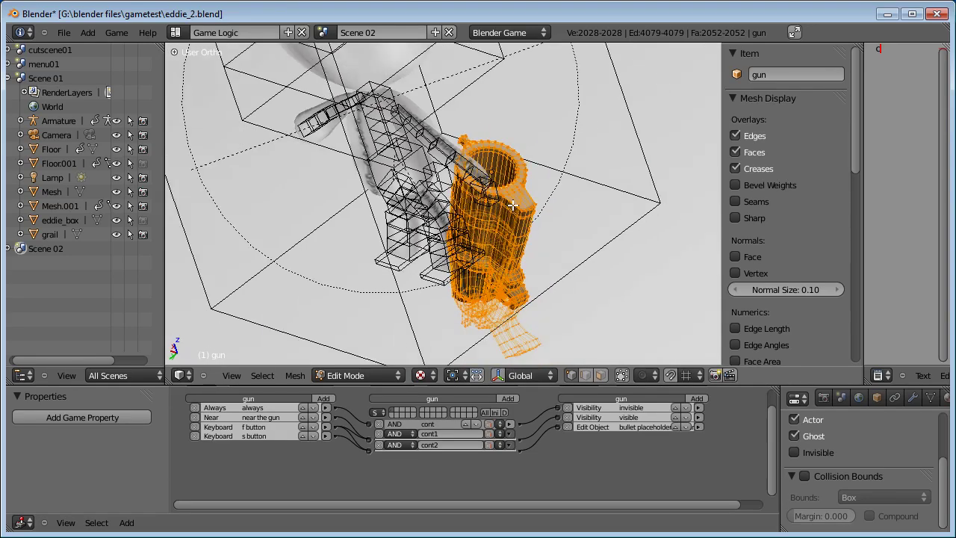
Step: Return to Object Mode, reselect the gun and rotate it freely so the barrel points forward again
key("Tab")
right_click(503, 211)
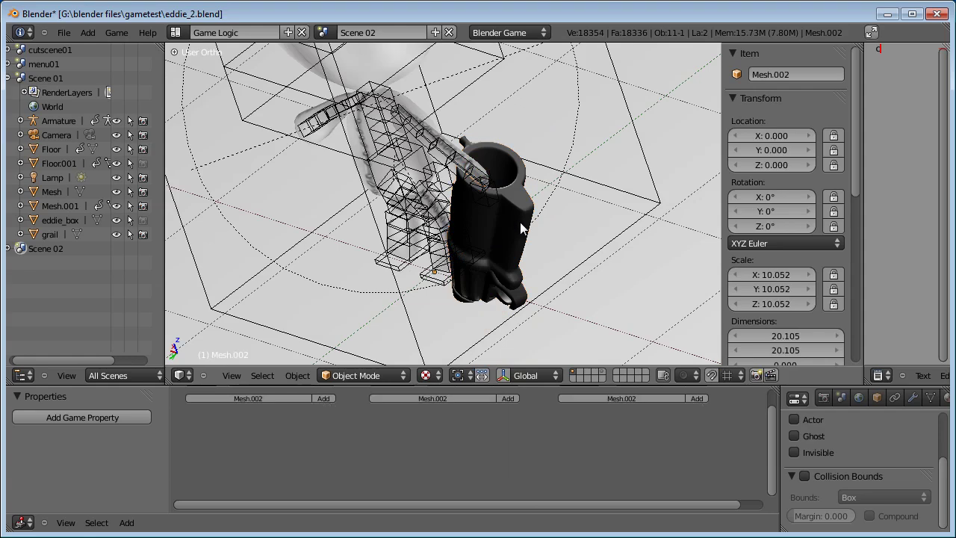
right_click(520, 222)
key("g")
key("r")
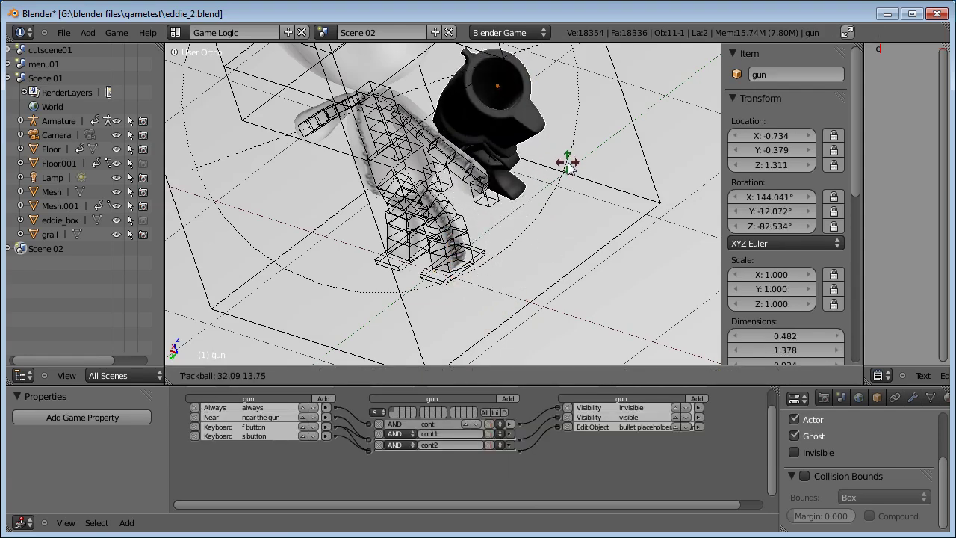
left_click(555, 74)
Step: Move the gun back into the character's hand at about X -1.595, Y -0.208, Z 0.952, adjusting from several angles
key("g")
left_click(606, 206)
middle_click_drag(606, 205, 520, 248)
key("g")
left_click(515, 155)
middle_click_drag(515, 154, 617, 255)
key("g")
left_click(421, 167)
key("g")
left_click(481, 212)
scroll(470, 214, "down", 3)
key("g")
left_click(614, 259)
Step: Fine-tune the gun's rotation to about X 197°, Y -7°, Z -79° and save over eddie_2.blend
key("r")
key("r")
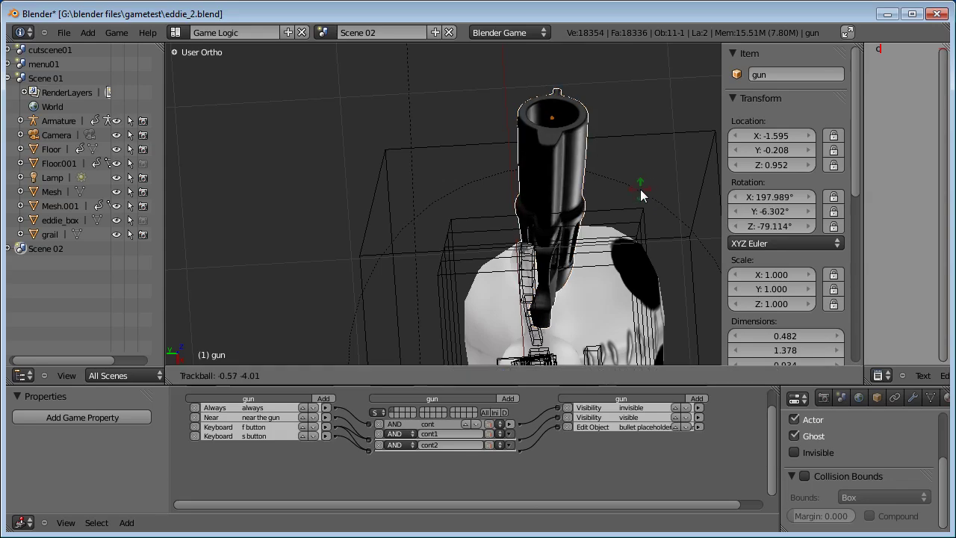
left_click(642, 189)
scroll(481, 220, "up", 2)
middle_click_drag(481, 220, 568, 171)
key("ctrl+s")
left_click(568, 170)
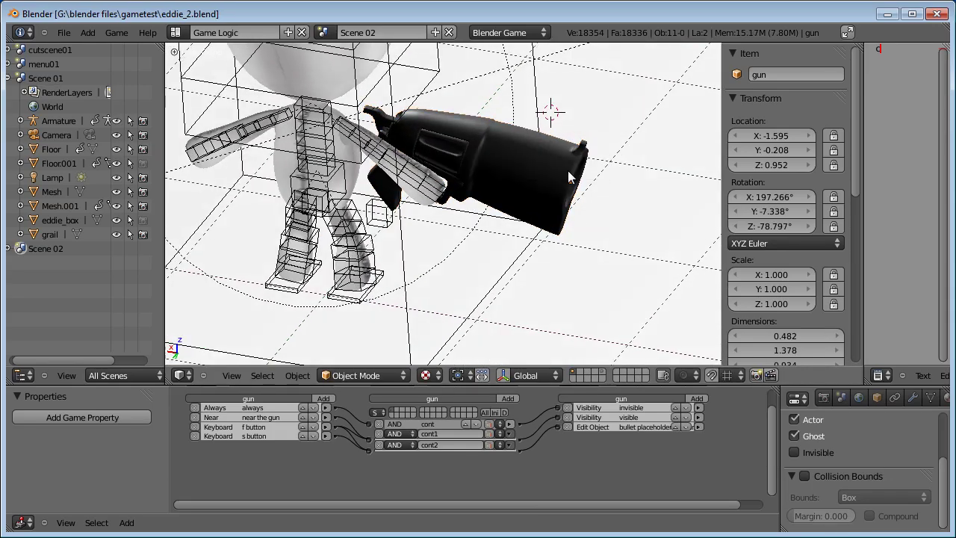
Step: Maximize the 3D view, run the game through the camera, and walk and turn the character to test picking up the gun
scroll(567, 170, "down", 3)
middle_click_drag(476, 171, 448, 240, "shift")
middle_click_drag(448, 241, 434, 233)
key("ctrl+Up")
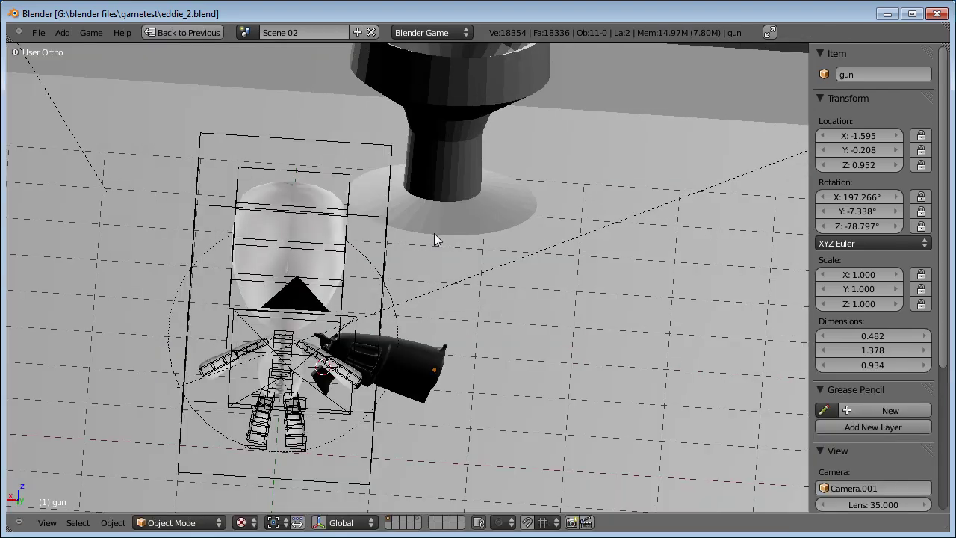
key("p")
key("Escape")
key("KP_0")
key("p")
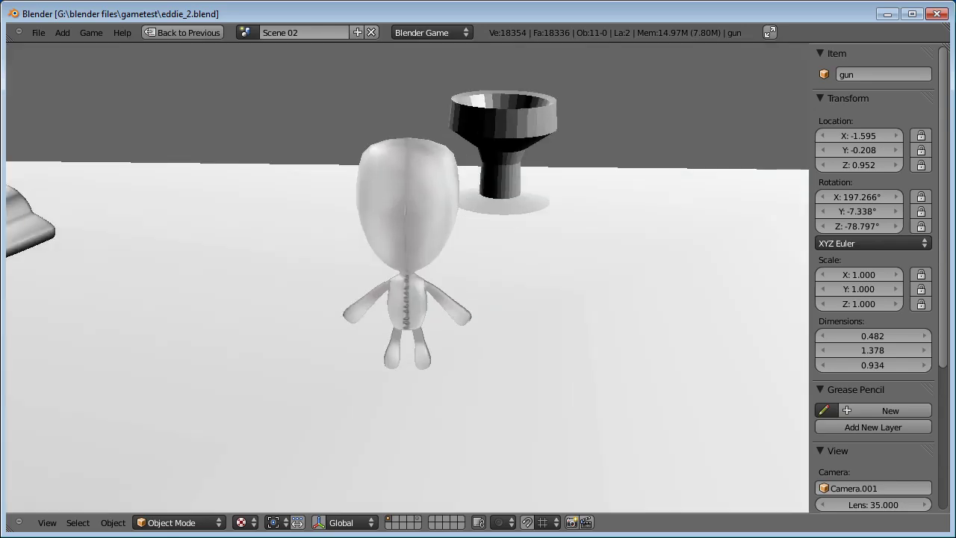
key("w")
key("a")
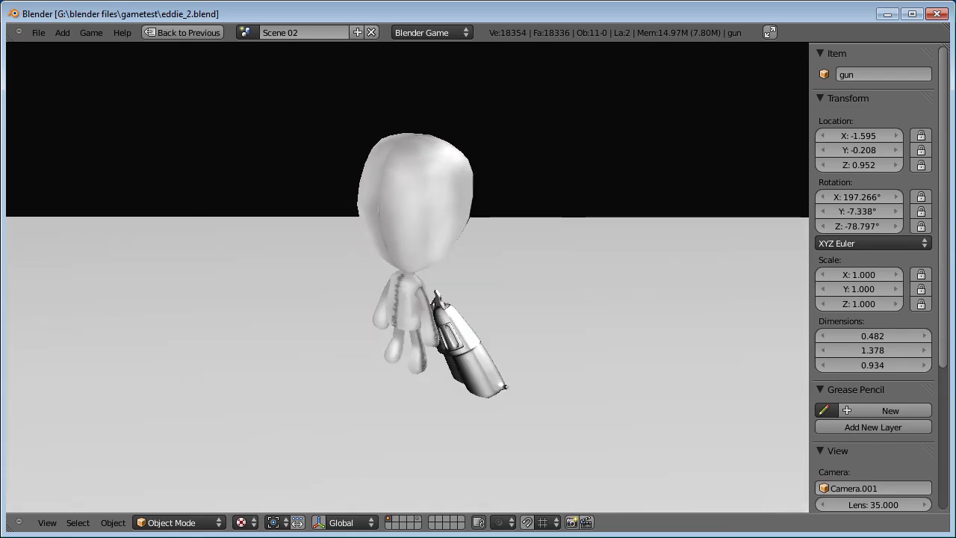
Step: Stop the running game and restore the maximized 3D view to the full Game Logic layout
key("Escape")
scroll(434, 234, "down", 2)
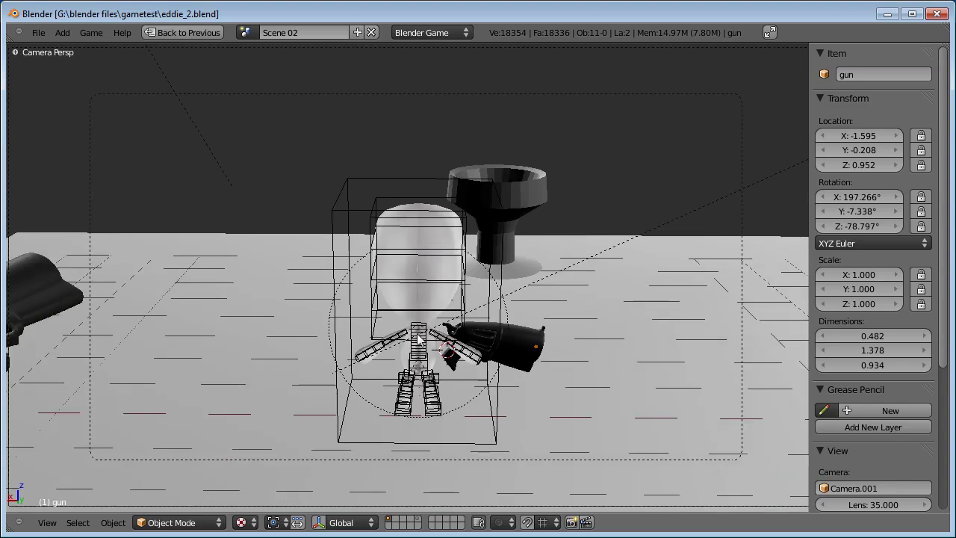
key("ctrl+Up")
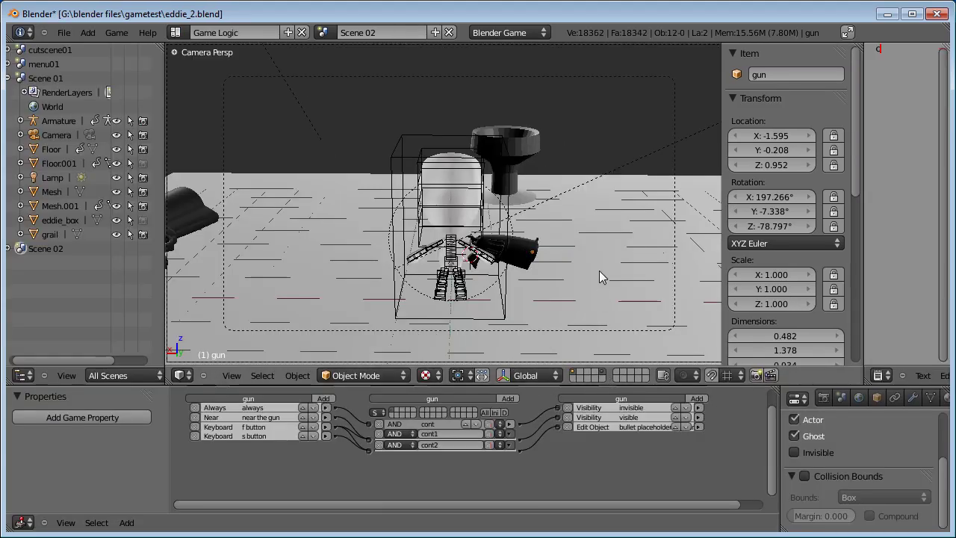
Step: Select the bullet_placeholder cube floating in front of the character and remove it from the visible layer
middle_click_drag(599, 271, 529, 221)
right_click(529, 221)
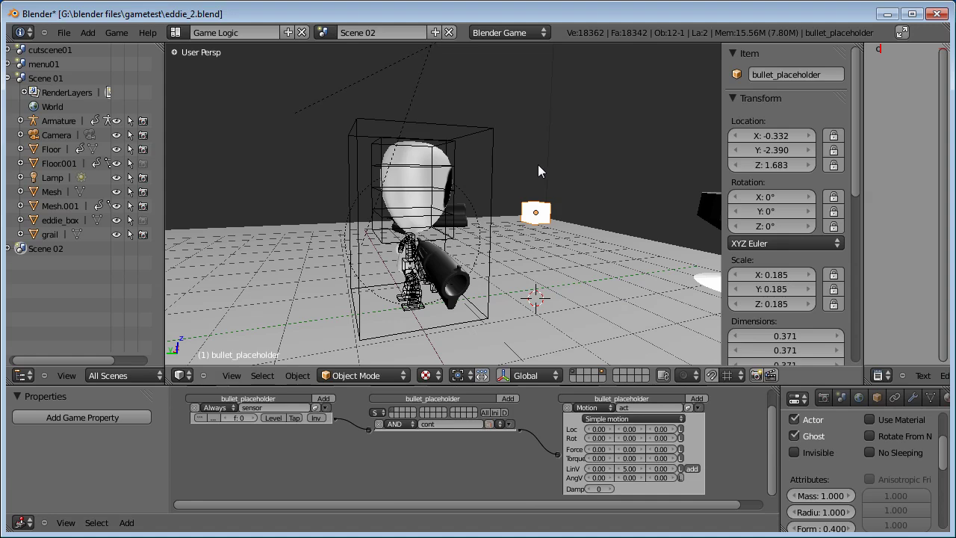
key("p")
key("Escape")
key("Delete")
Step: Run the game and test walking the character to the gun, picking it up and firing while turning
key("p")
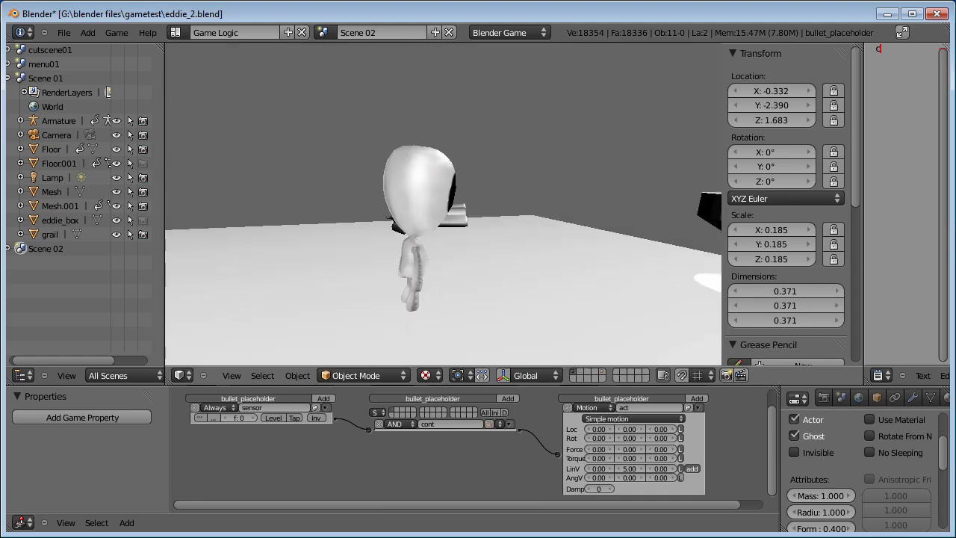
key("Up")
key("Left")
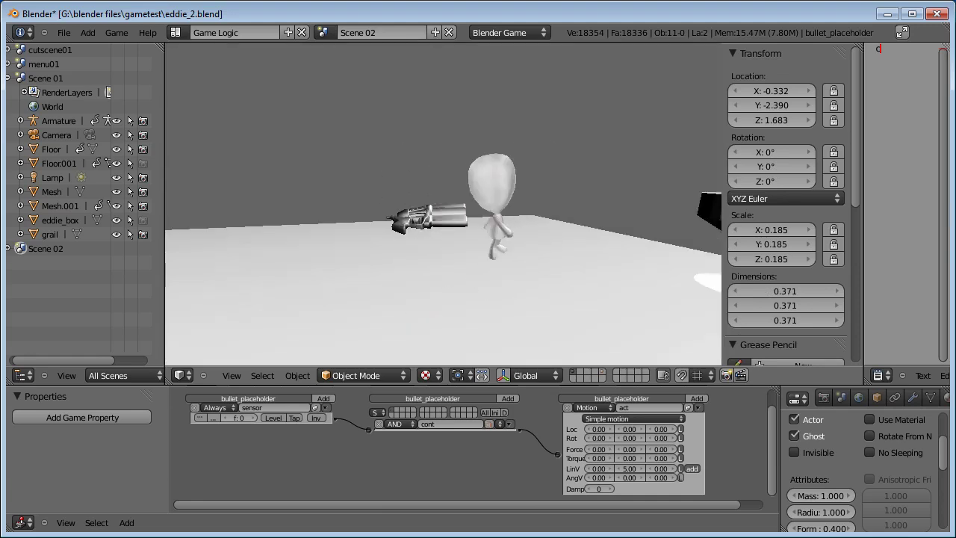
key("Up")
key("Right")
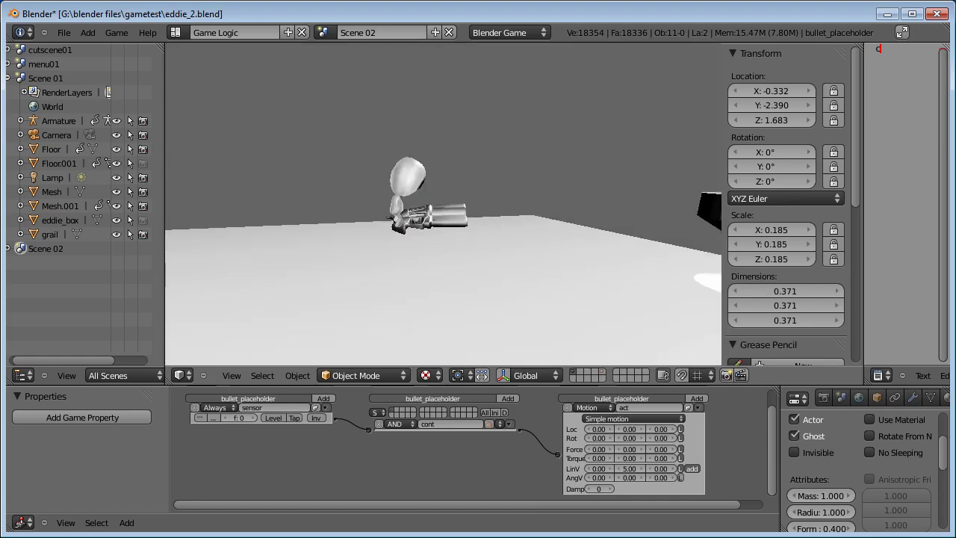
key("Right")
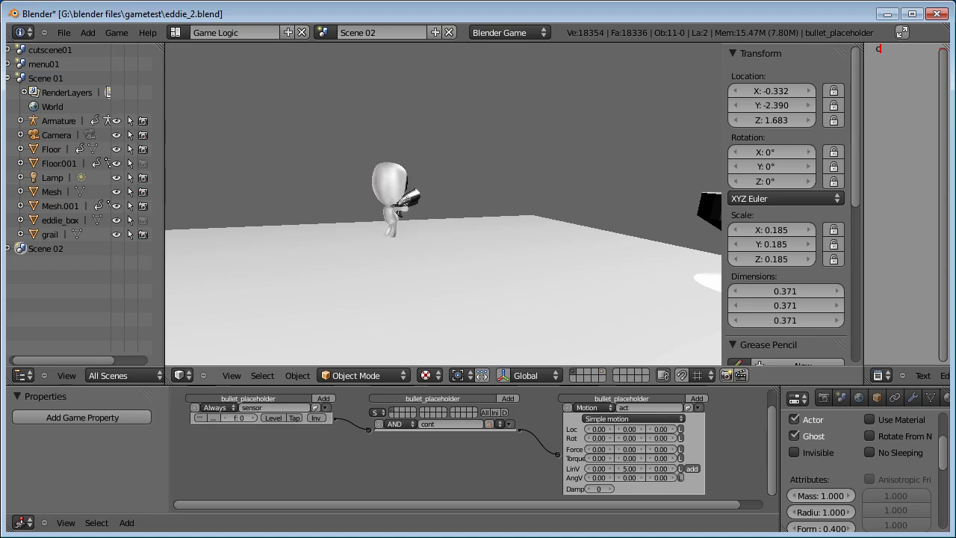
key("space")
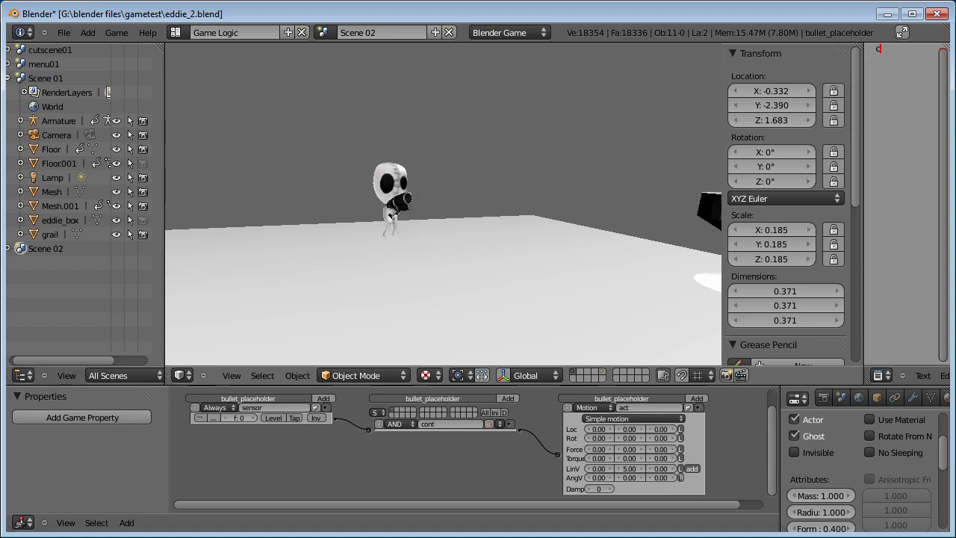
key("Left")
key("space")
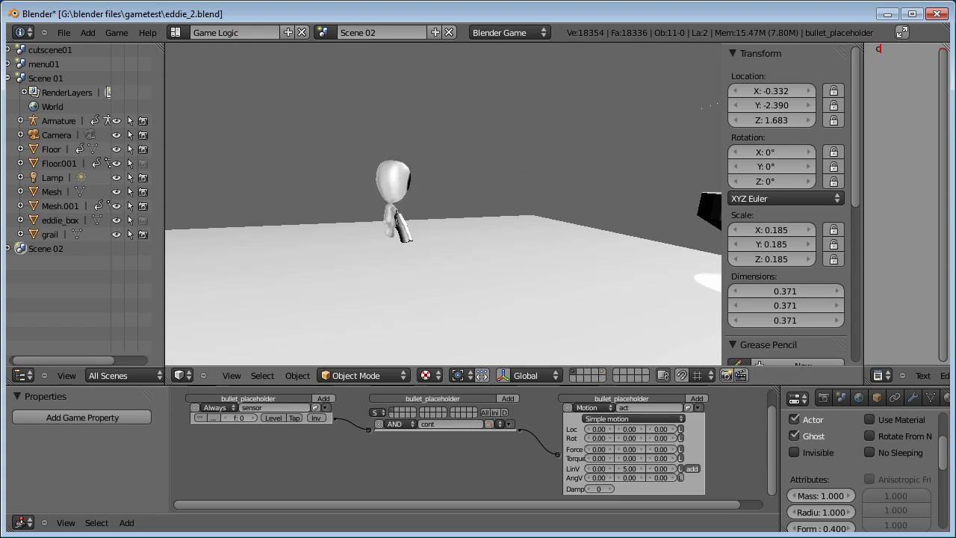
key("Escape")
Step: Add a tube mesh at the 3D cursor, working from the right orthographic view
key("KP_7")
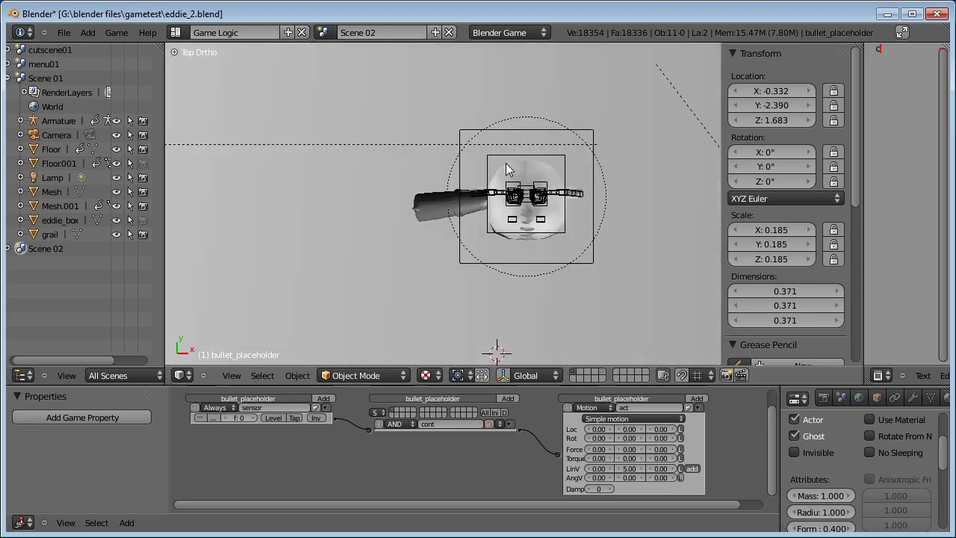
scroll(507, 168, "down", 6)
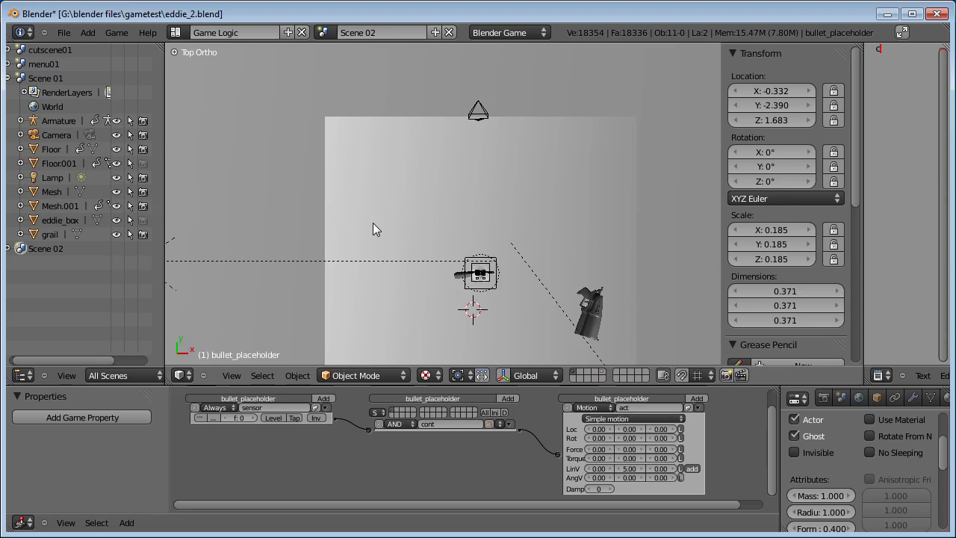
key("KP_3")
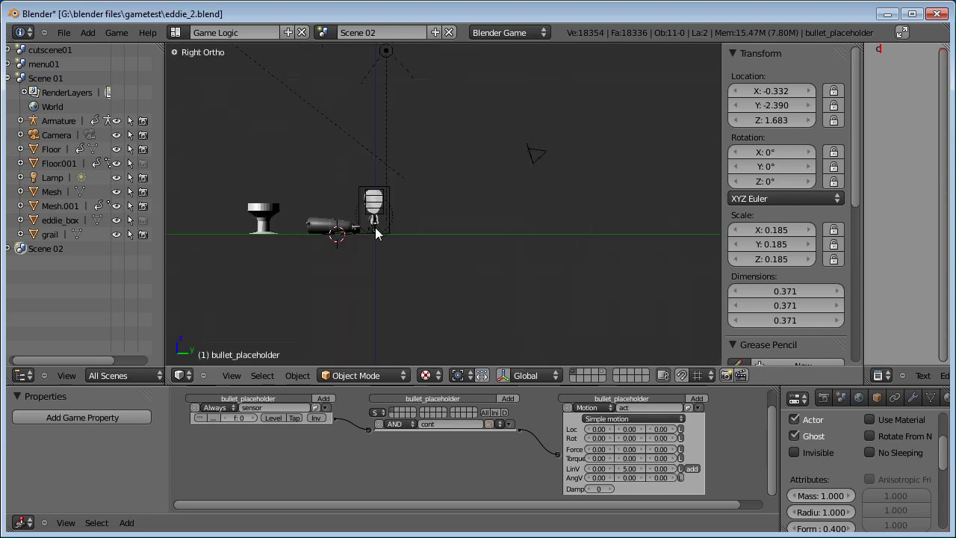
key("space")
key("shift+a")
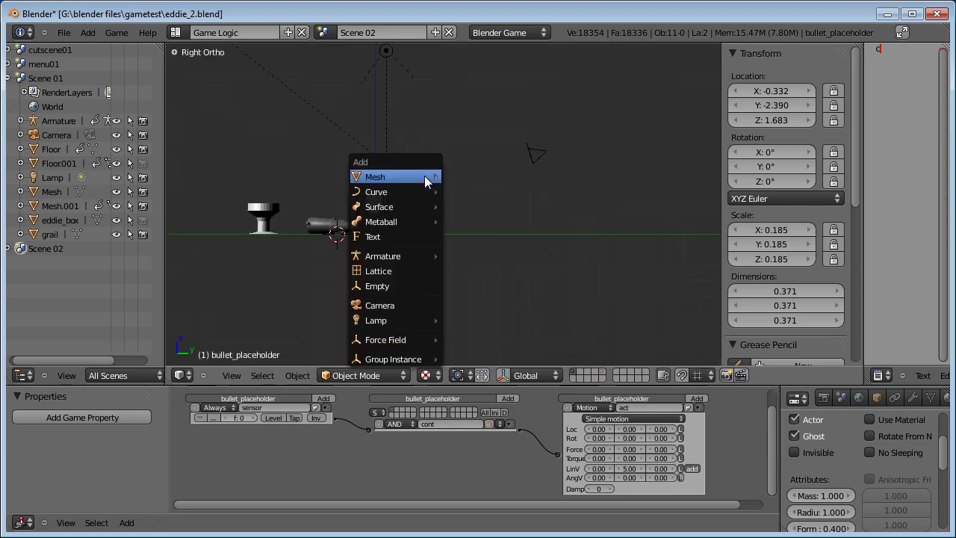
mouse_move(427, 179)
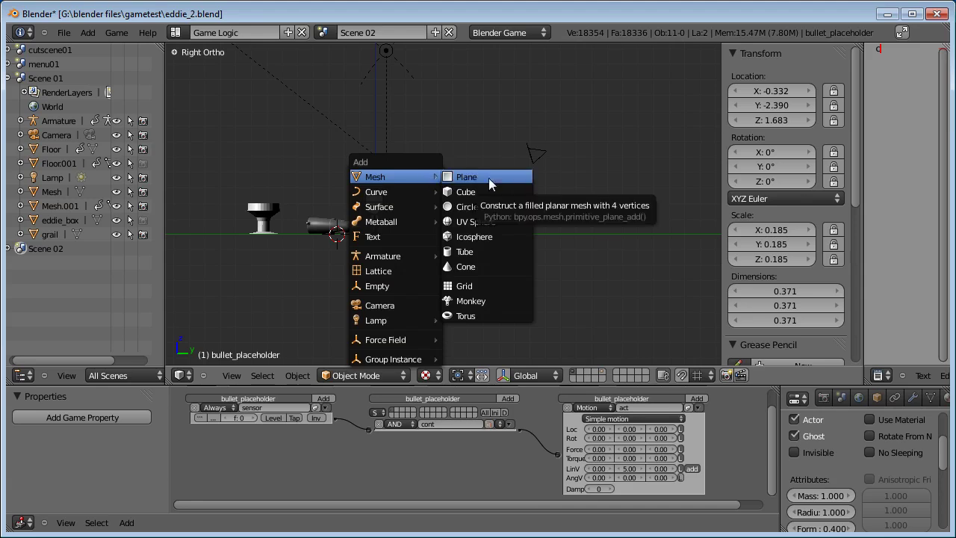
left_click(477, 251)
scroll(425, 243, "up", 3)
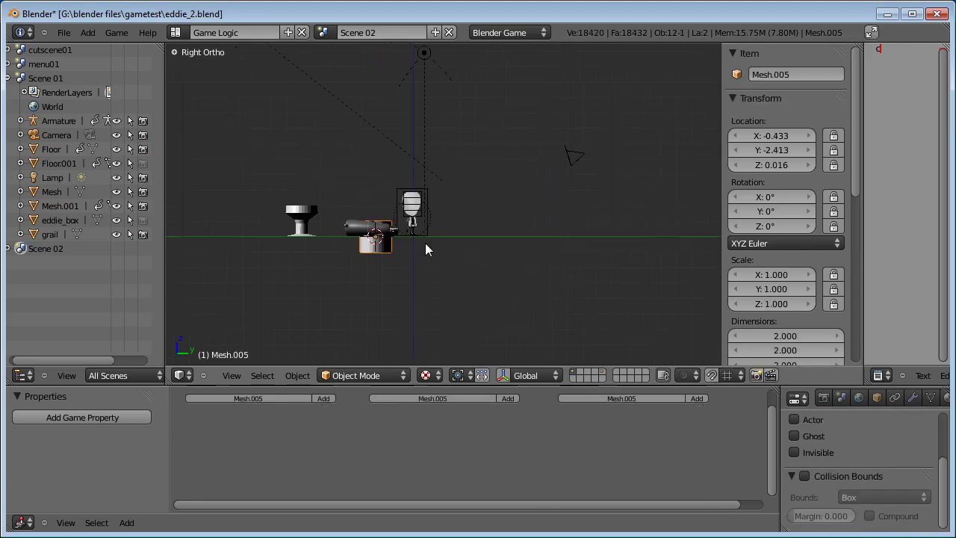
Step: Stretch the new tube along the Z axis to a scale of about 4.14
key("s")
key("z")
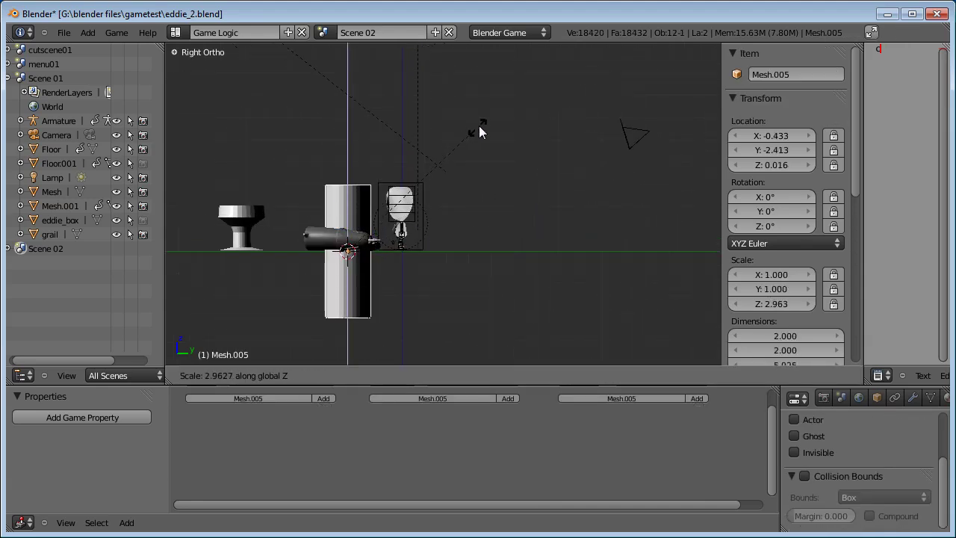
left_click(526, 103)
key("s")
right_click(433, 200)
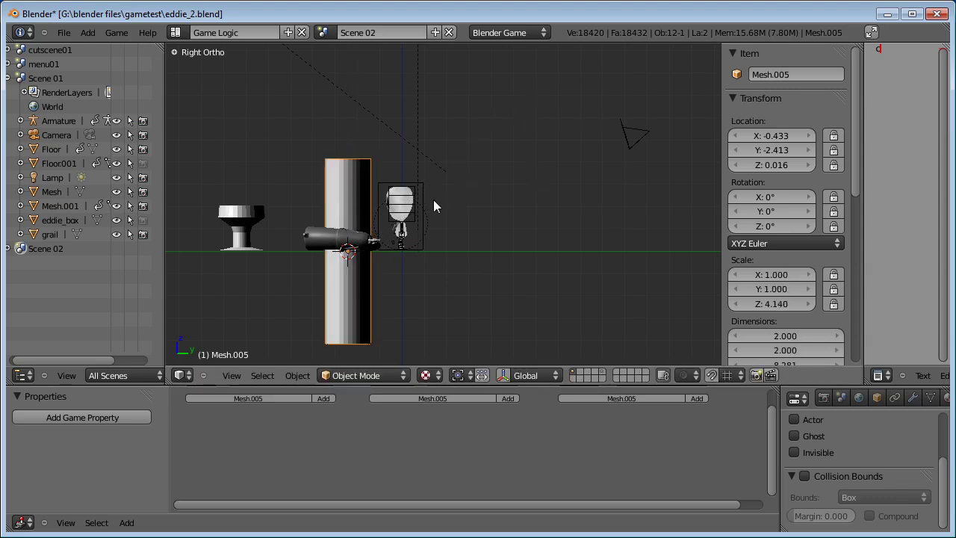
middle_click_drag(434, 199, 506, 209)
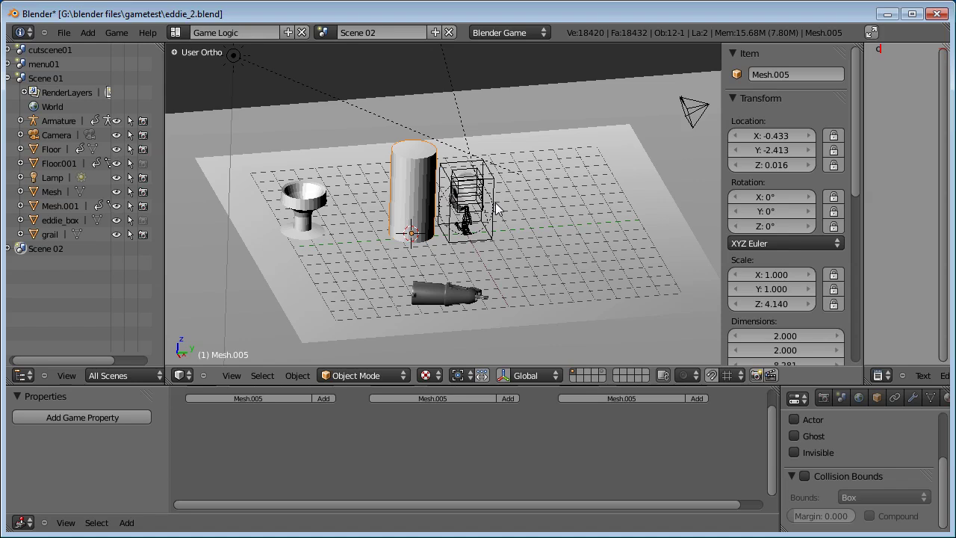
key("s")
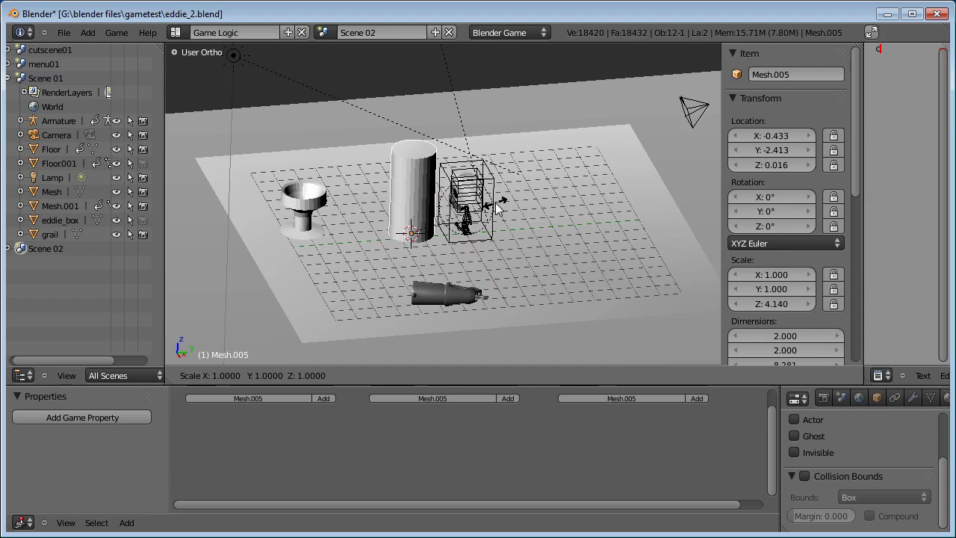
key("z")
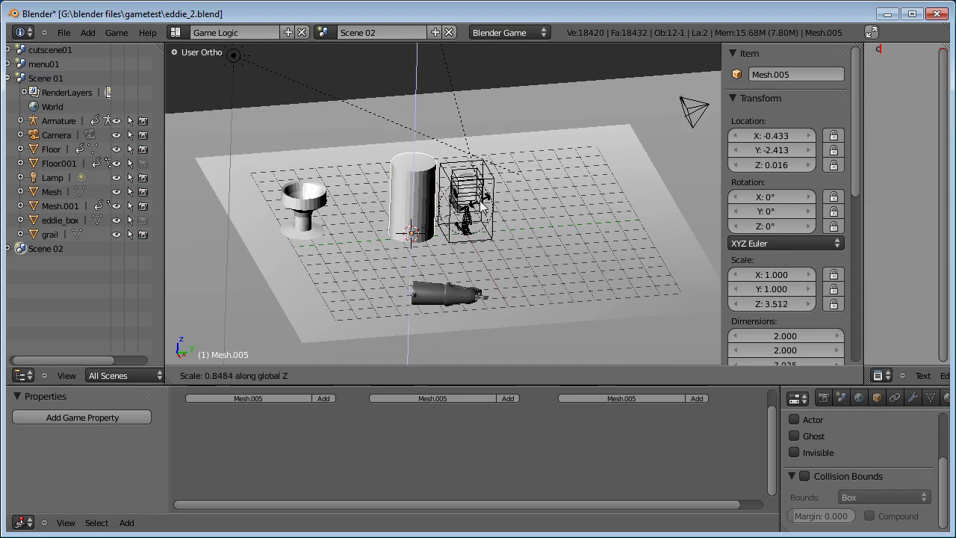
left_click(484, 140)
key("s")
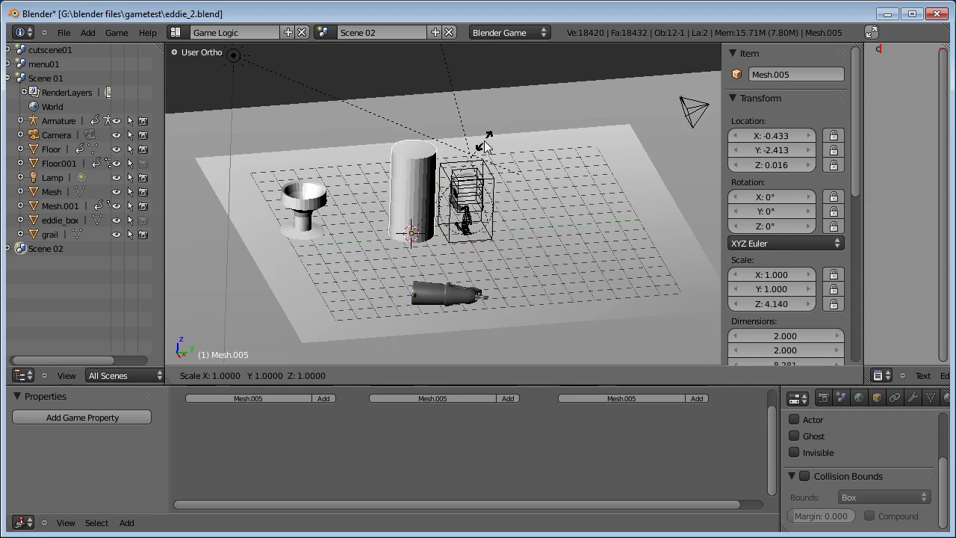
key("shift+z")
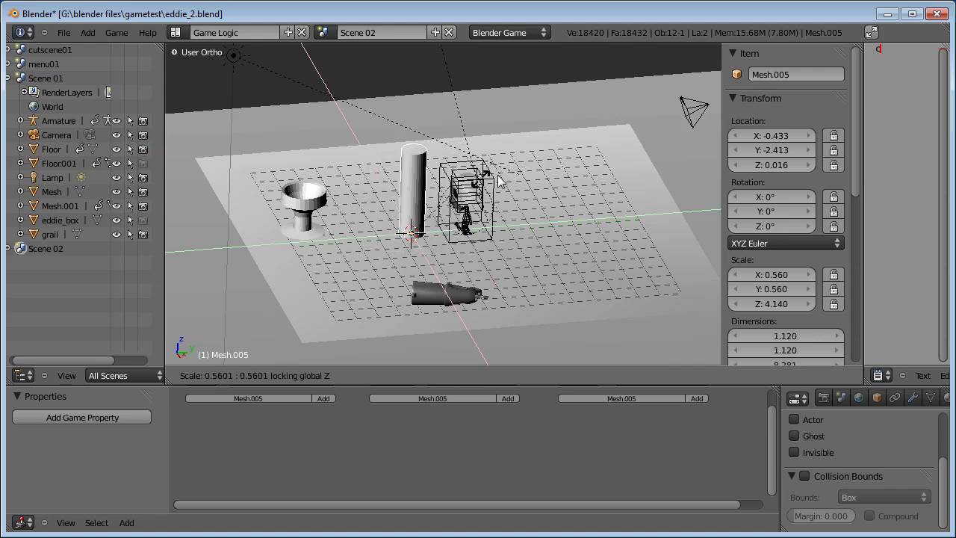
right_click(473, 195)
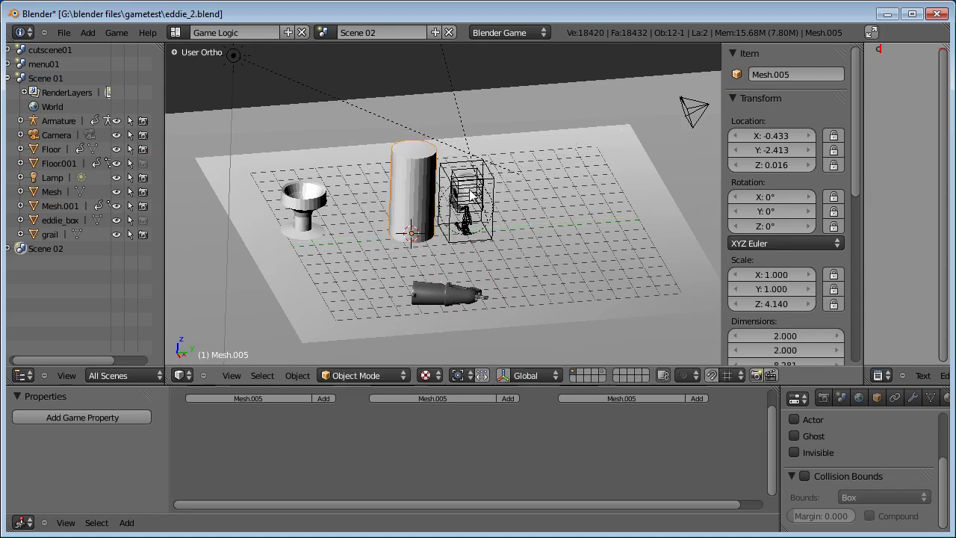
key("s")
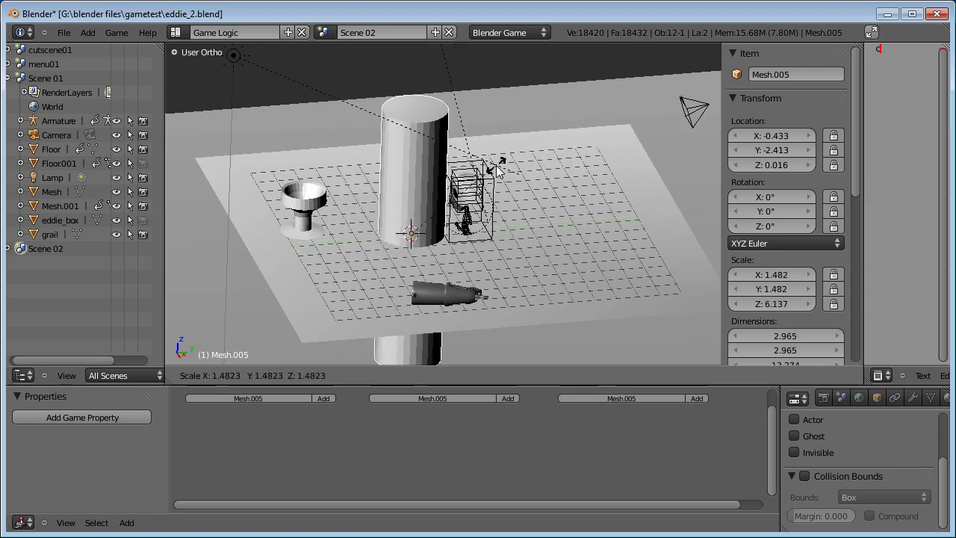
right_click(497, 172)
Step: Thin the tube by scaling it only in X and Y to about 0.435, keeping Z locked
key("s")
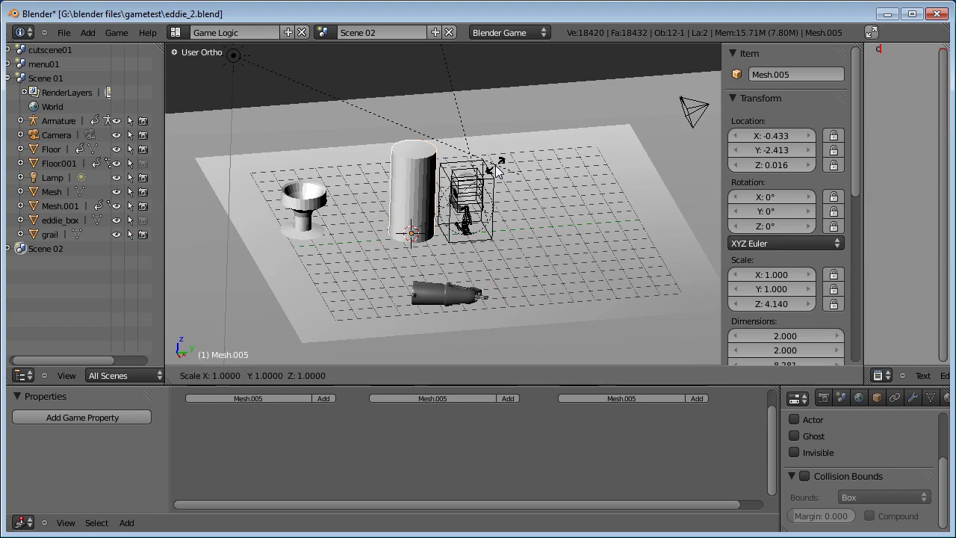
key("shift+z")
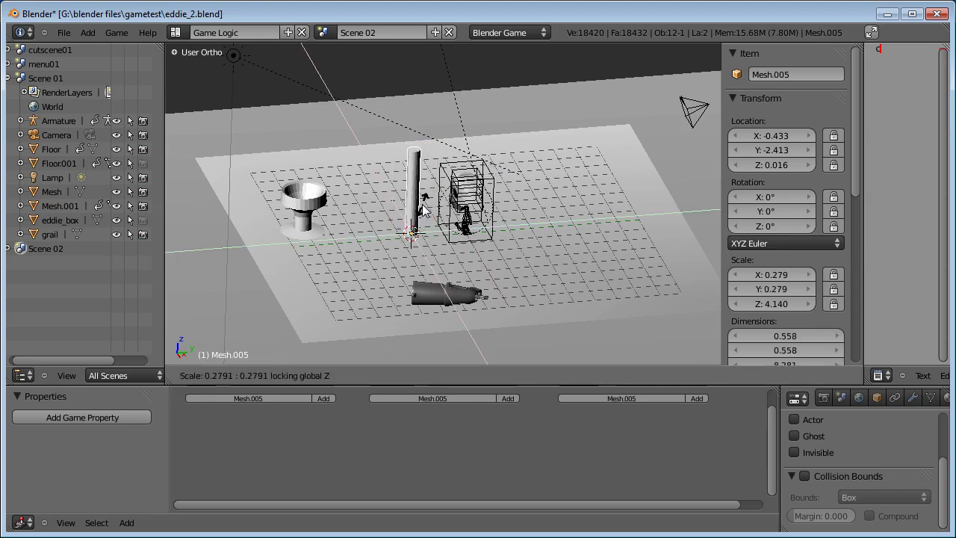
left_click(427, 200)
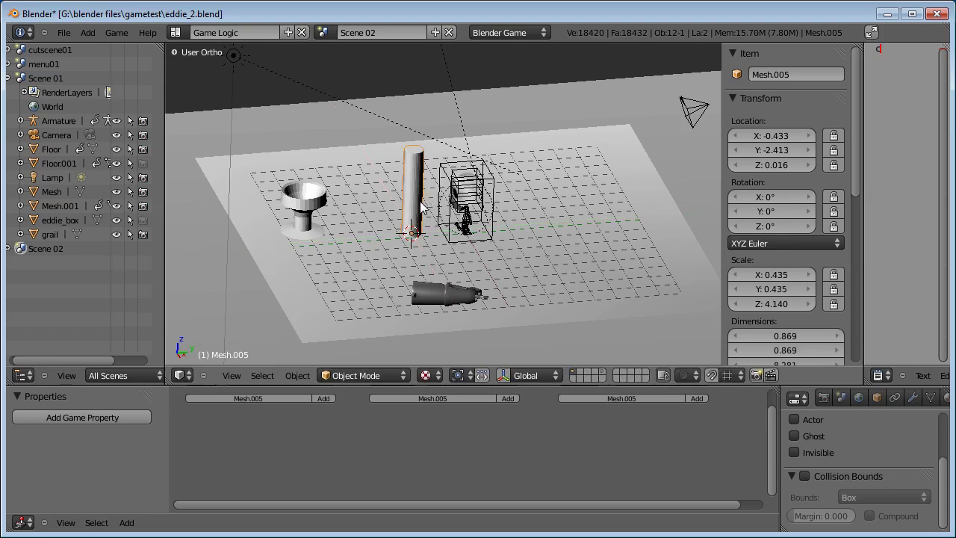
Step: Raise the tube along the Z axis to about 4.17 so its base rests on the floor
key("g")
key("z")
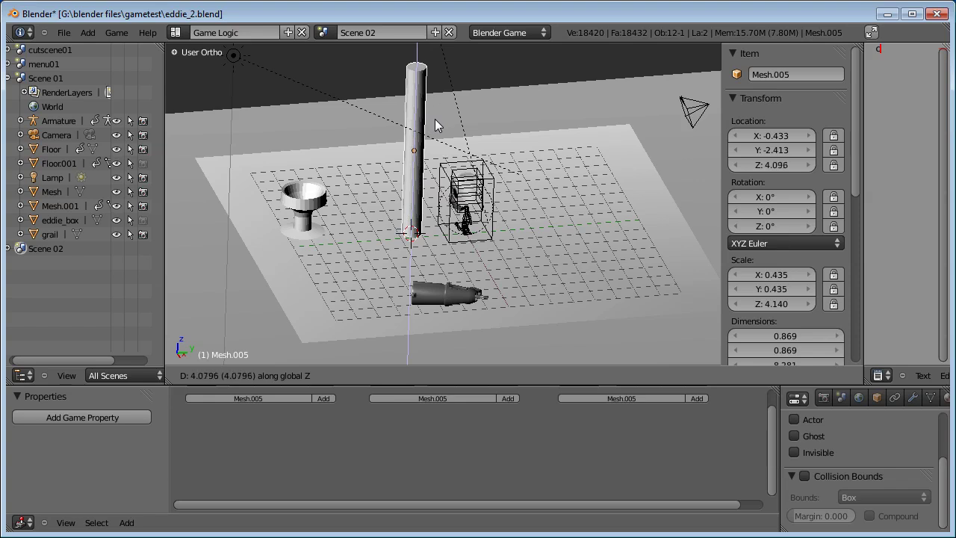
left_click(436, 118)
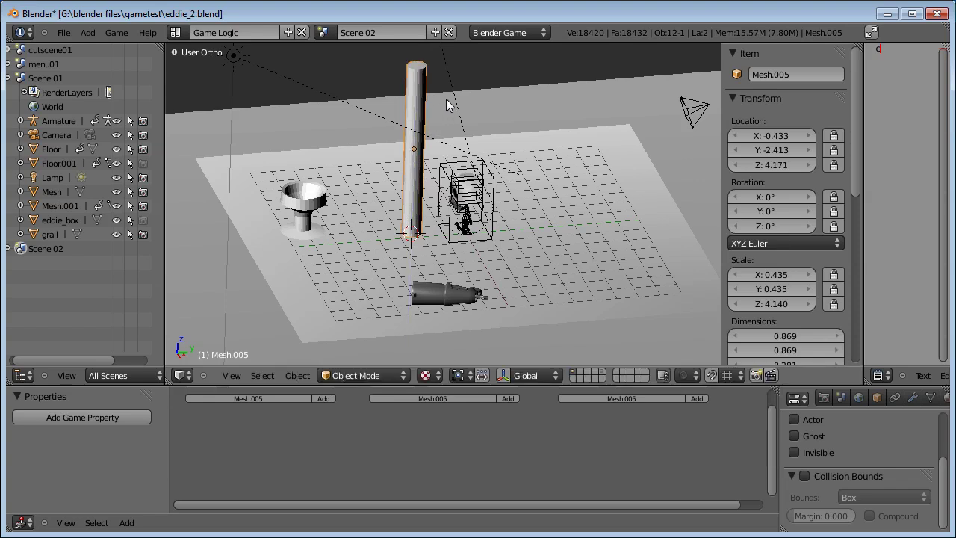
Step: Shorten the tube to a Z scale of about 1.977 and lower it onto the floor at Z about 1.993
key("s")
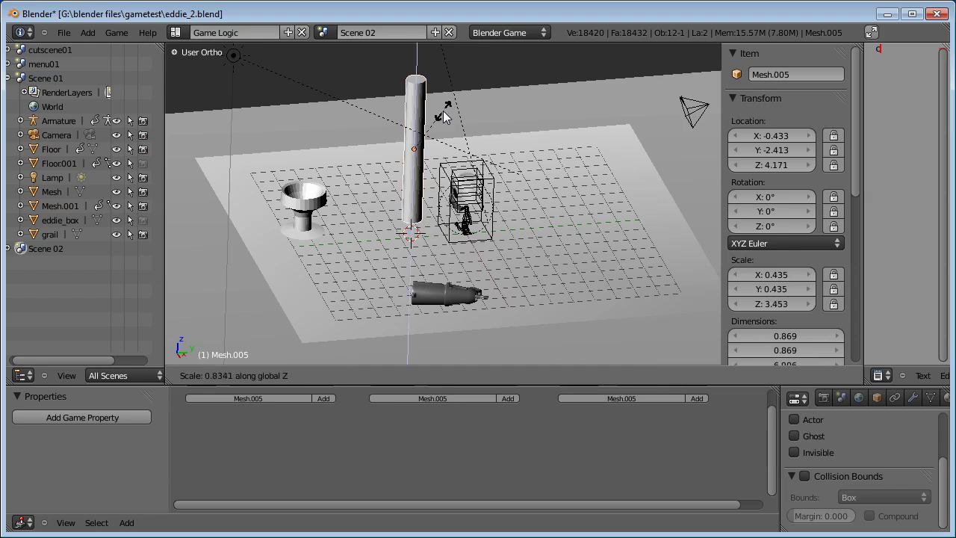
left_click(437, 132)
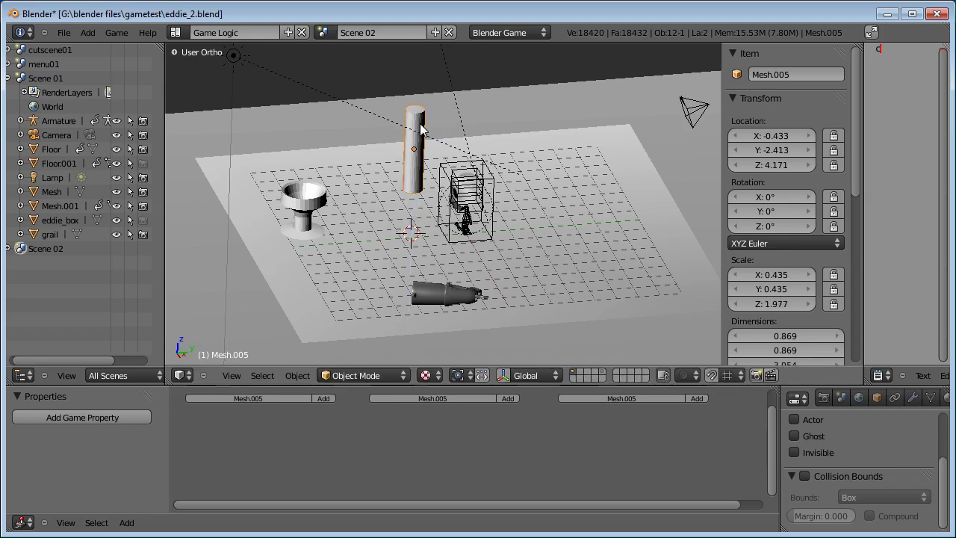
key("g")
key("z")
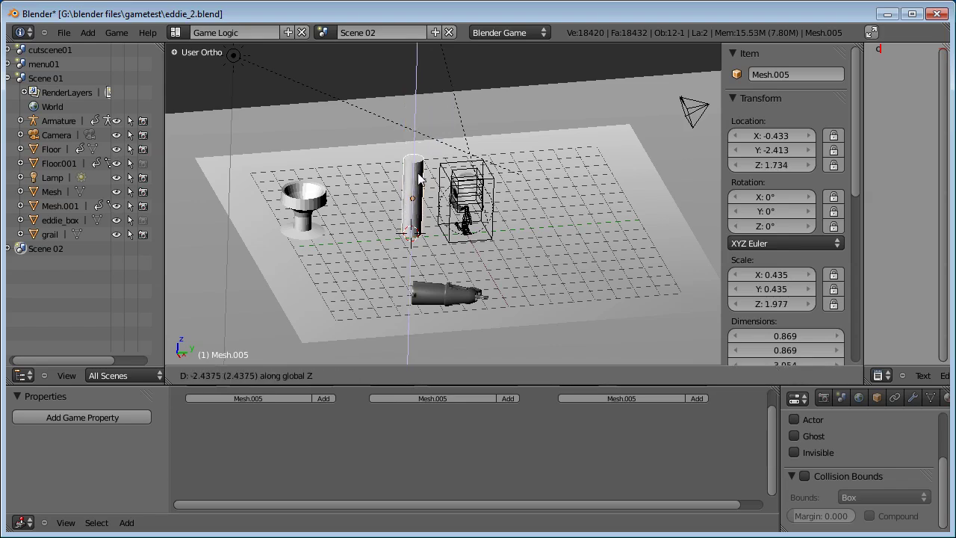
left_click(419, 169)
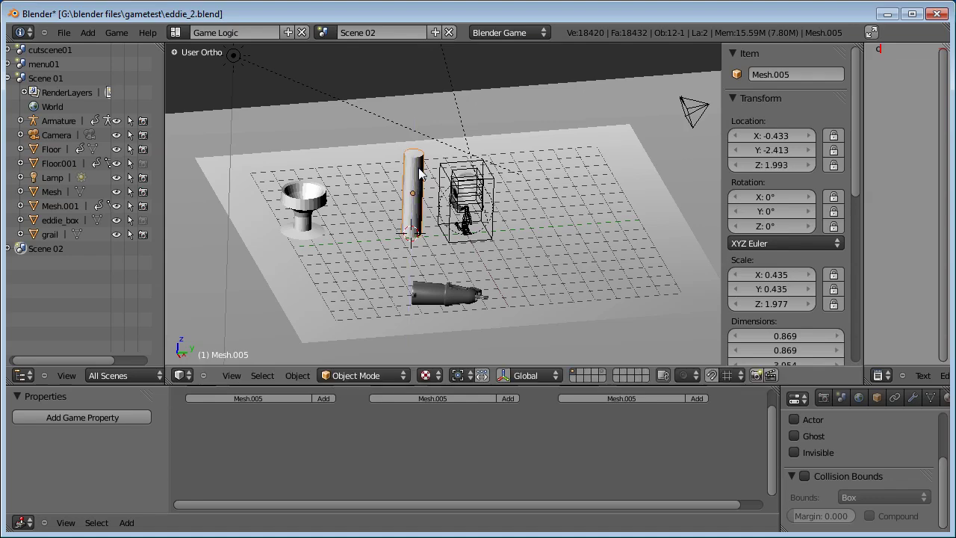
Step: Move the tube in top view onto the floor beside the grail, to X about 1.343 and Y about -8.277
middle_click_drag(388, 280, 496, 264)
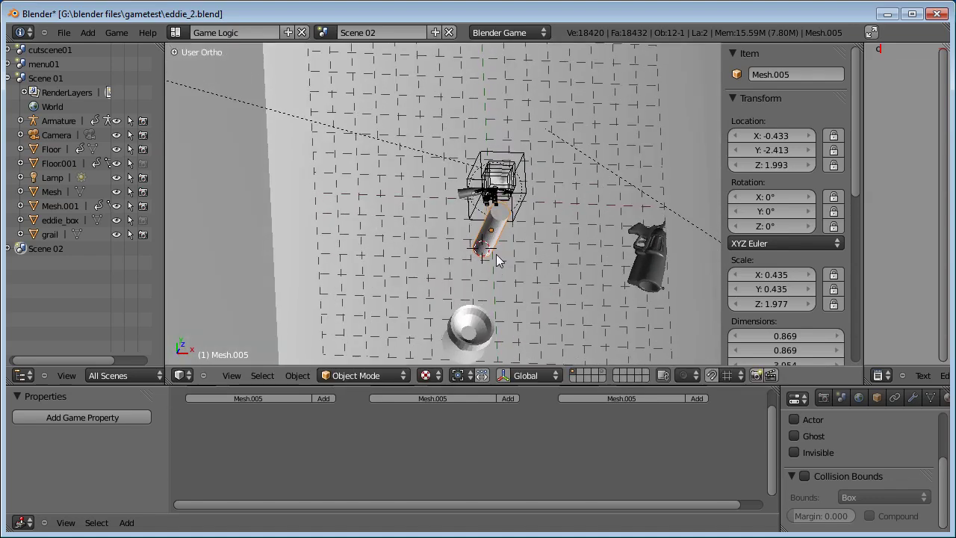
key("KP_7")
key("g")
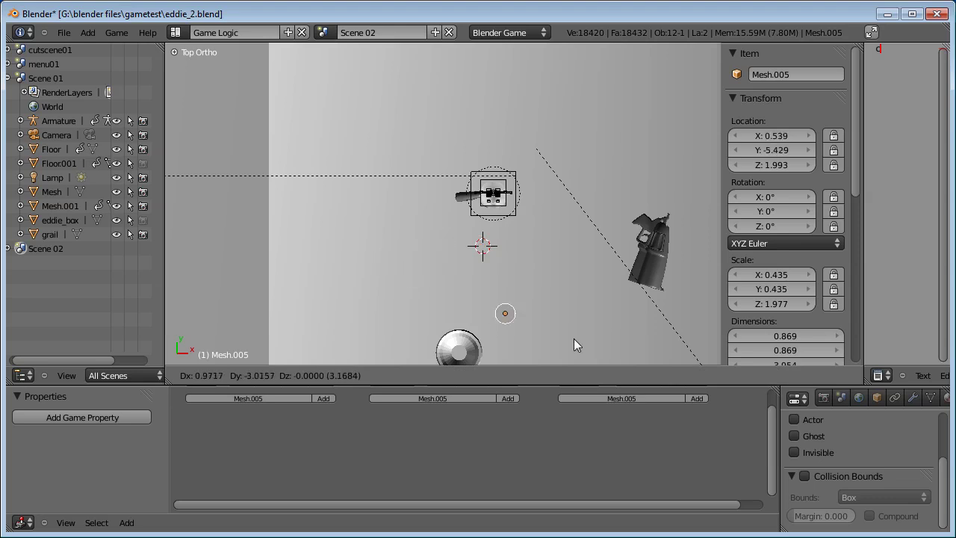
left_click(549, 357)
middle_click_drag(598, 331, 544, 267, "shift")
key("g")
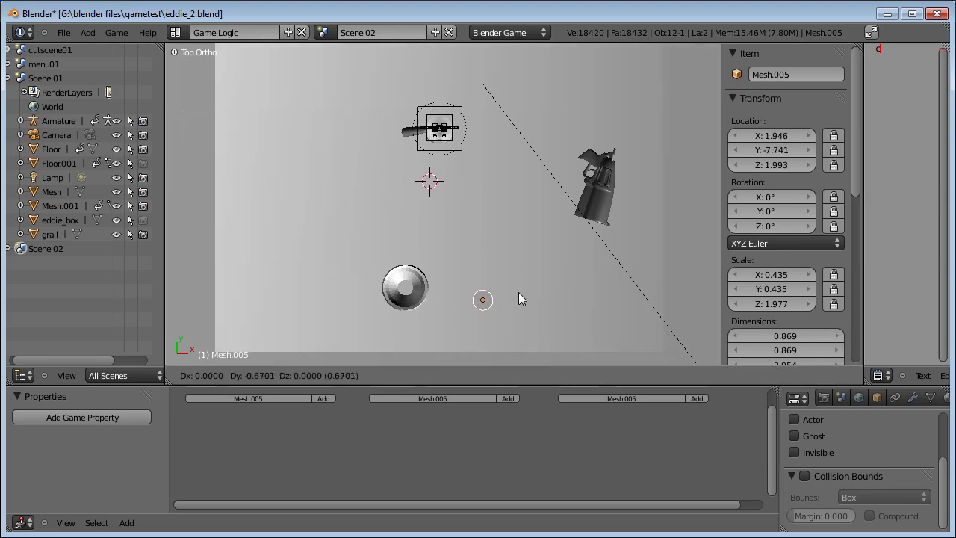
left_click(508, 300)
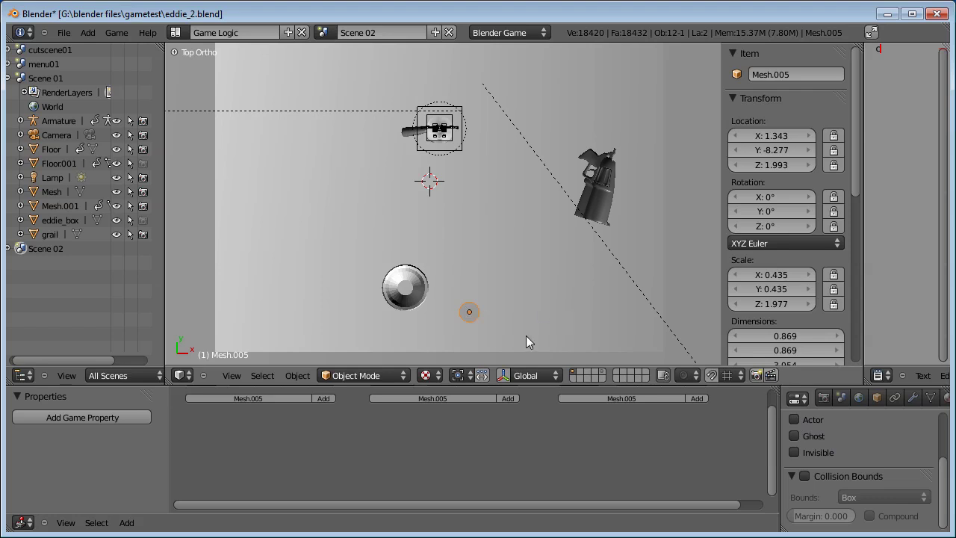
Step: Set the tube's physics type to Rigid Body and enable Cylinder collision bounds
scroll(875, 476, "up", 2)
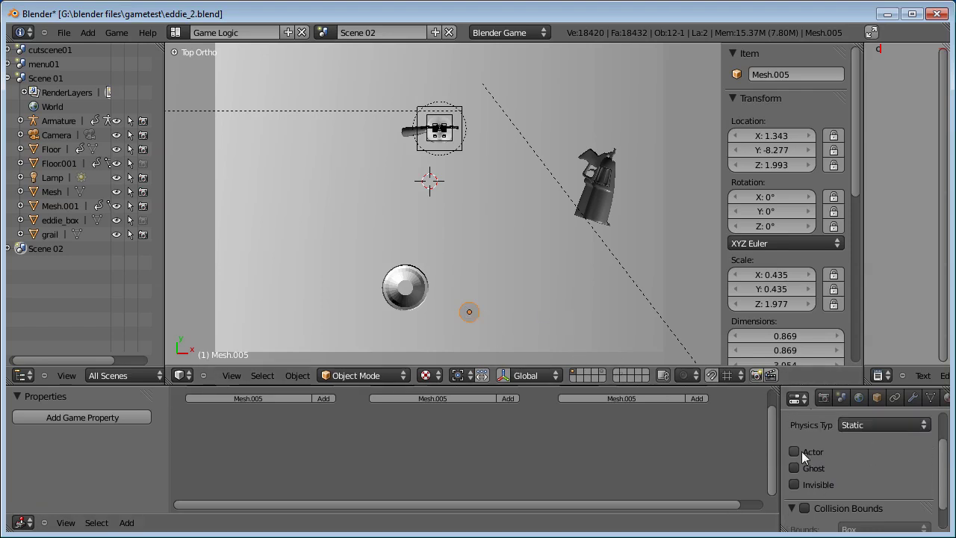
left_click(864, 422)
left_click(872, 365)
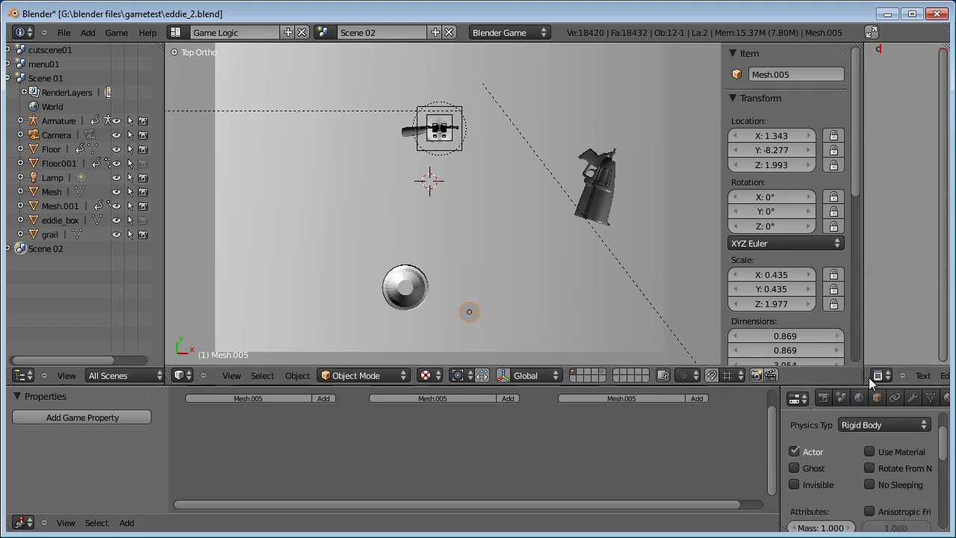
scroll(852, 461, "down", 3)
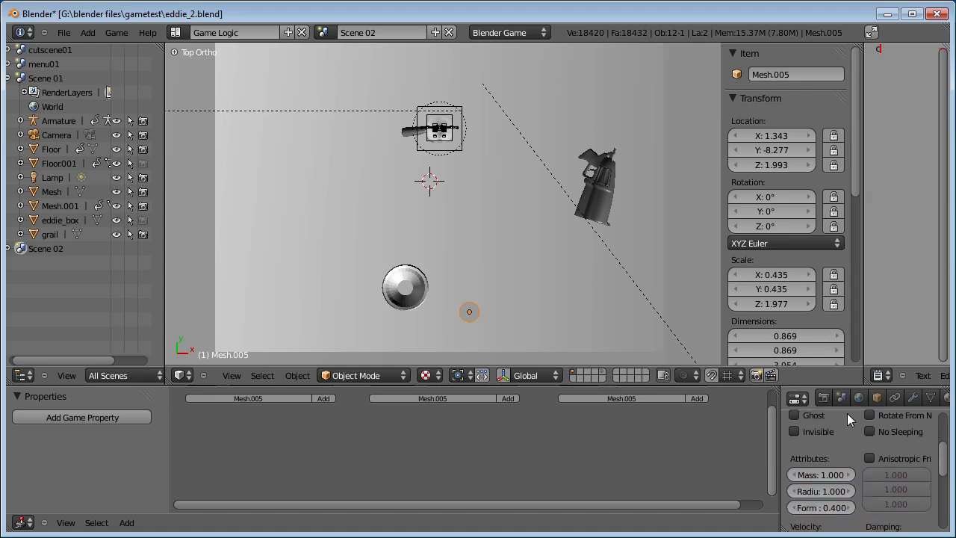
scroll(868, 470, "down", 6)
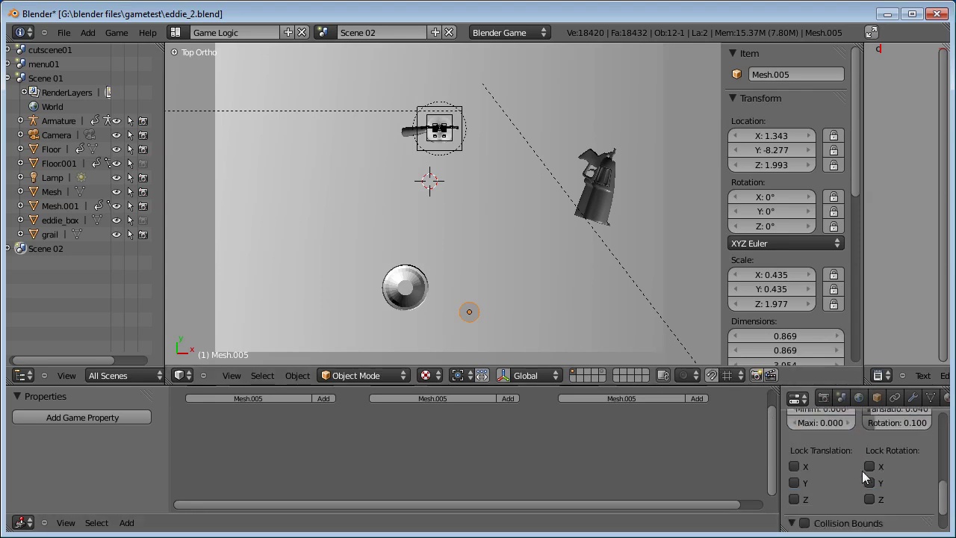
left_click(805, 476)
left_click(870, 495)
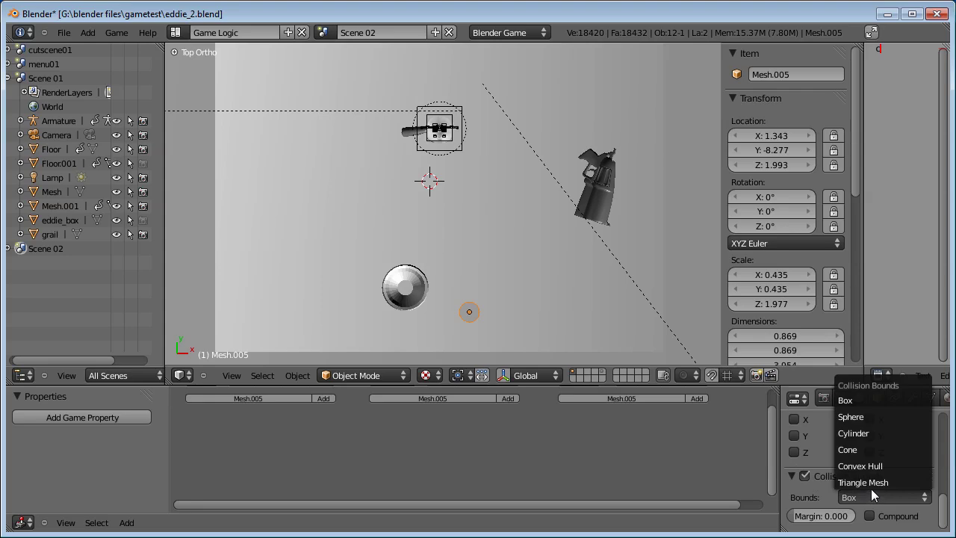
left_click(873, 438)
Step: Duplicate the tube three times in a row along the X axis, placing the last copy at X about 5.23
middle_click_drag(512, 307, 544, 271)
key("KP_7")
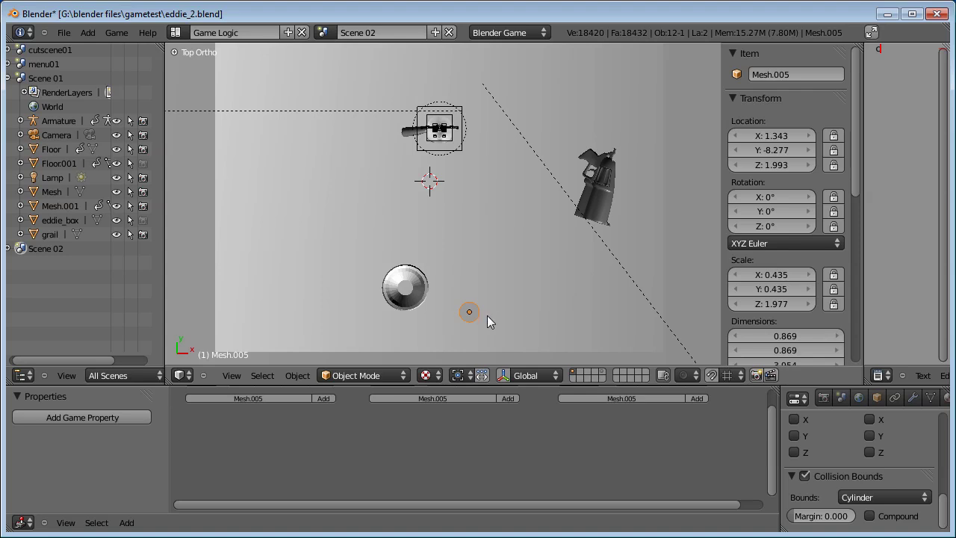
key("shift+d")
key("x")
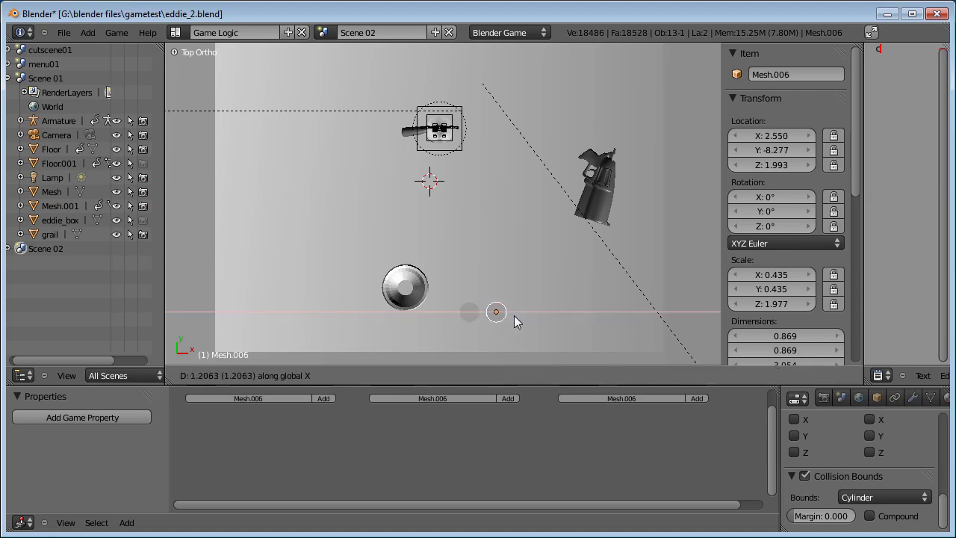
left_click(514, 315)
key("shift+d")
key("x")
left_click(543, 316)
key("shift+d")
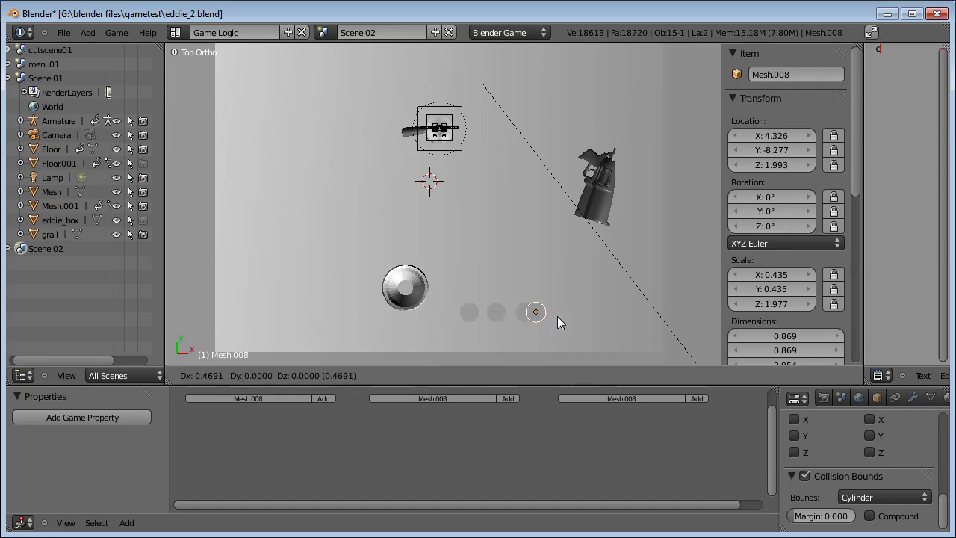
left_click(574, 316)
Step: Run the game from the camera view to check how the four pillars behave, and return to the editor
middle_click_drag(574, 316, 486, 236)
key("KP_0")
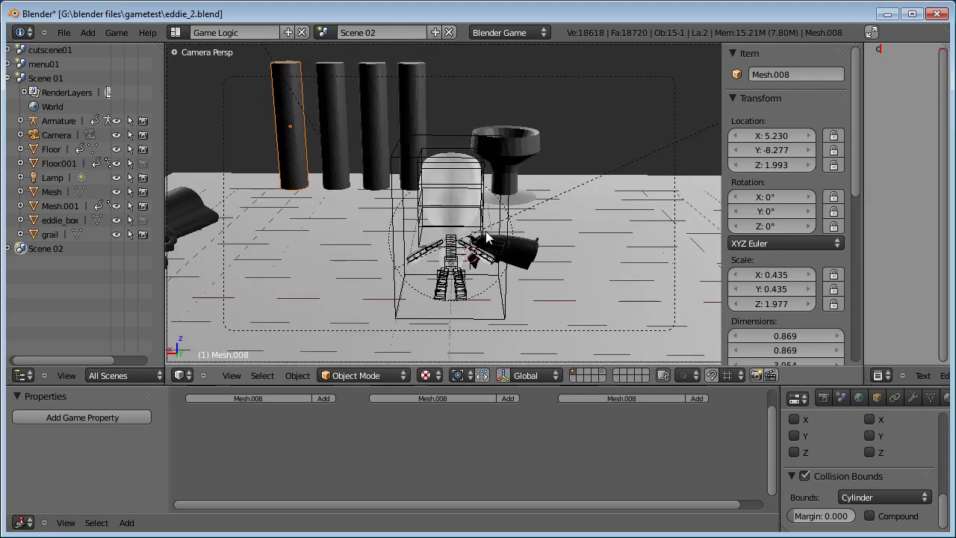
scroll(501, 237, "up", 2)
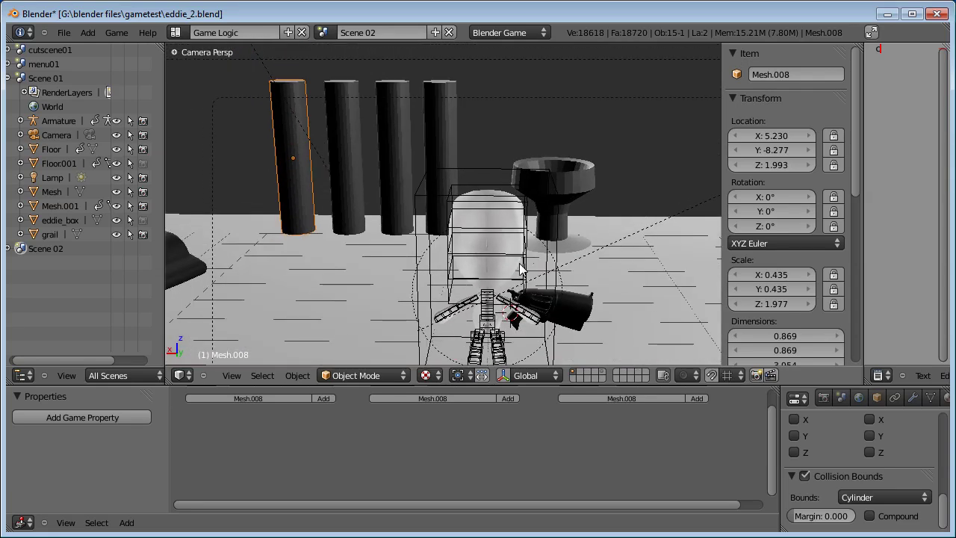
key("p")
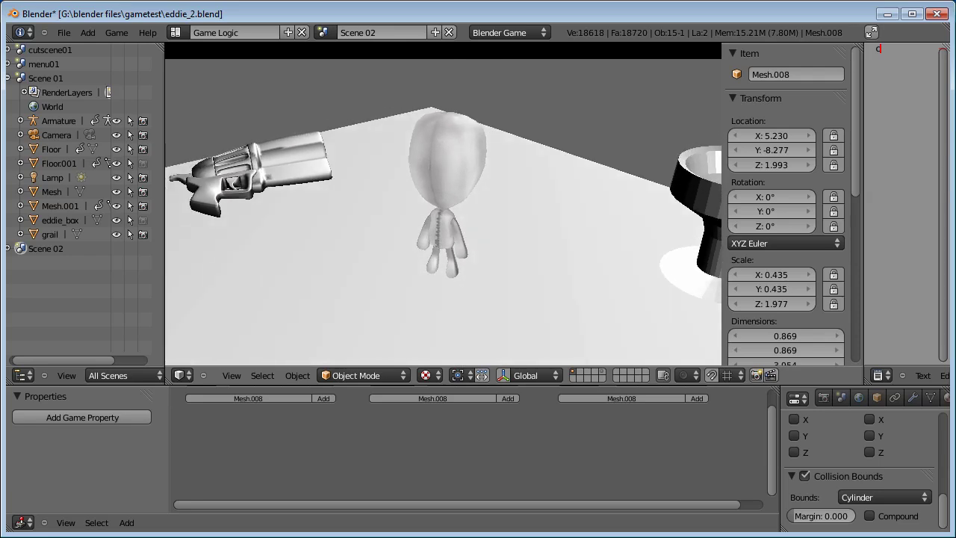
key("Escape")
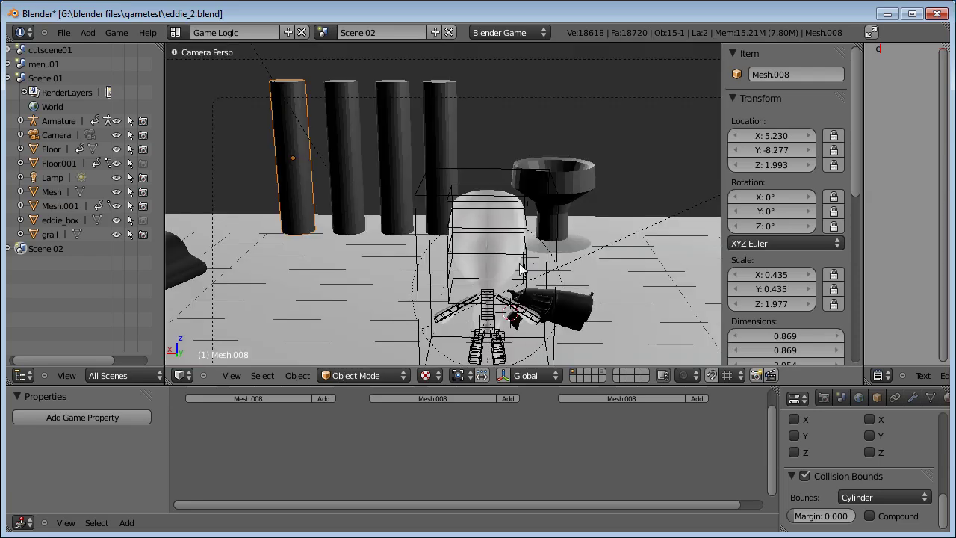
Step: Select all four pillars in the right side view and raise them slightly to Z about 2.058
key("KP_3")
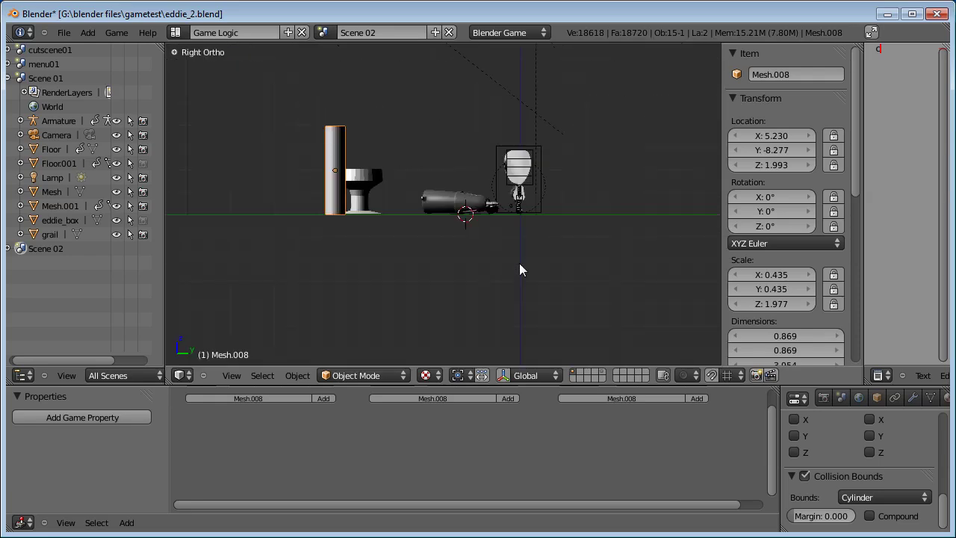
key("KP_Decimal")
key("a")
key("b")
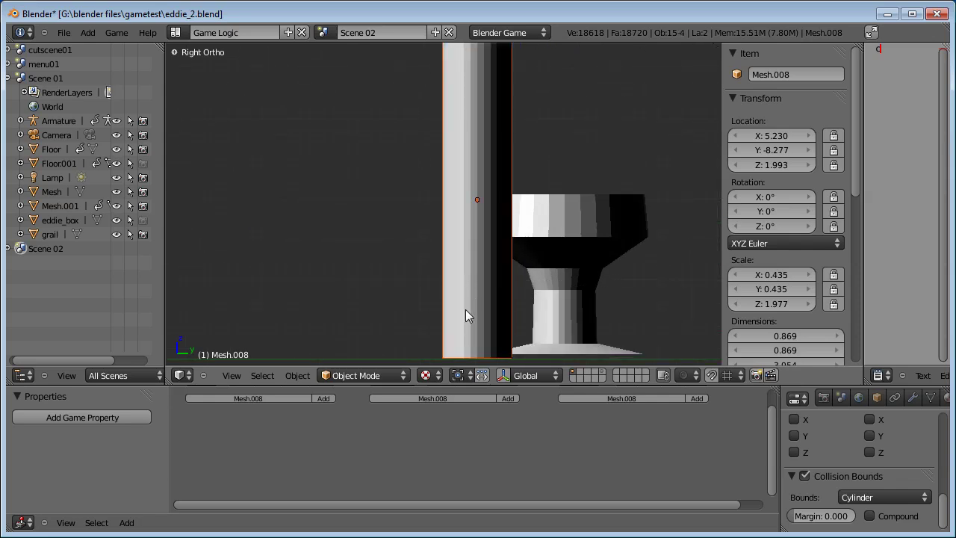
key("g")
left_click(466, 304)
middle_click_drag(466, 304, 489, 304)
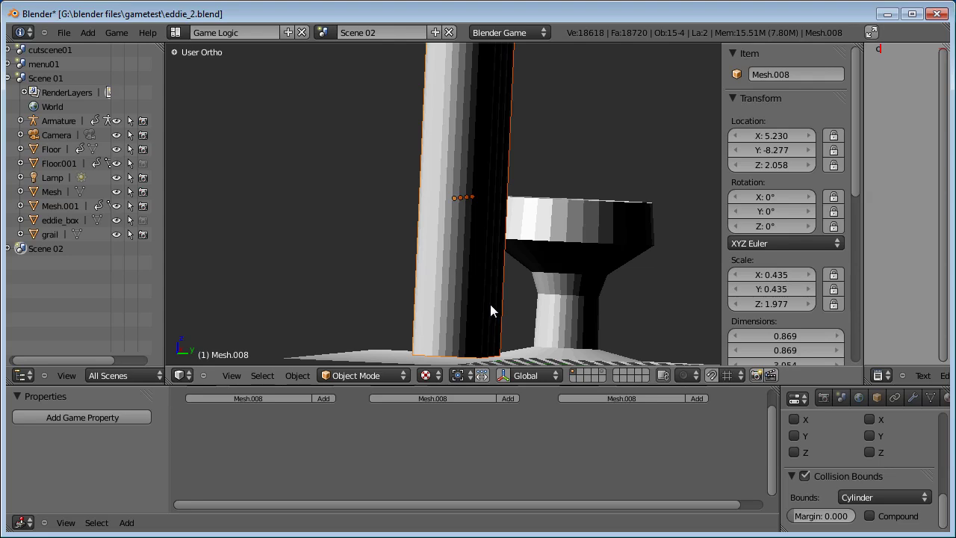
Step: Run the game again to check the raised pillars, and exit to a view of the whole row
key("p")
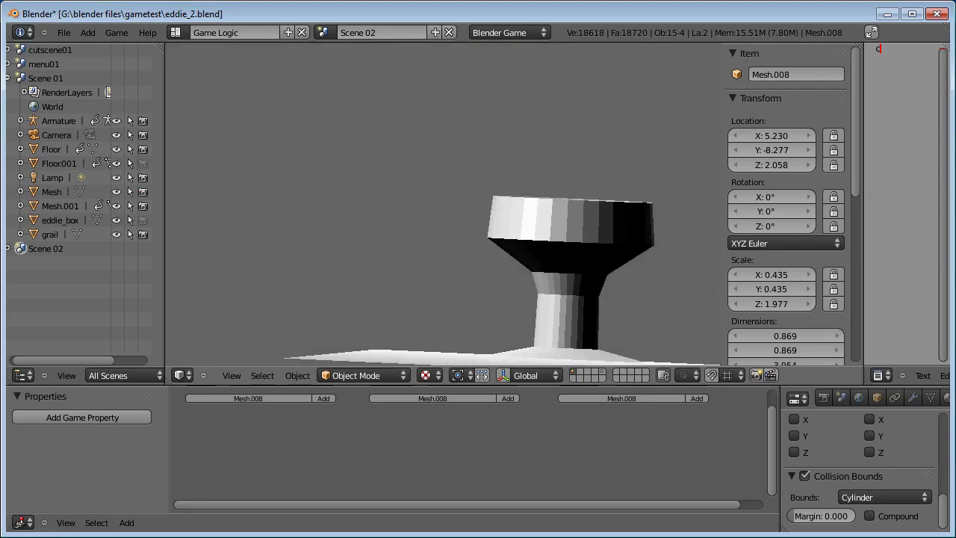
key("Escape")
middle_click_drag(459, 240, 464, 229)
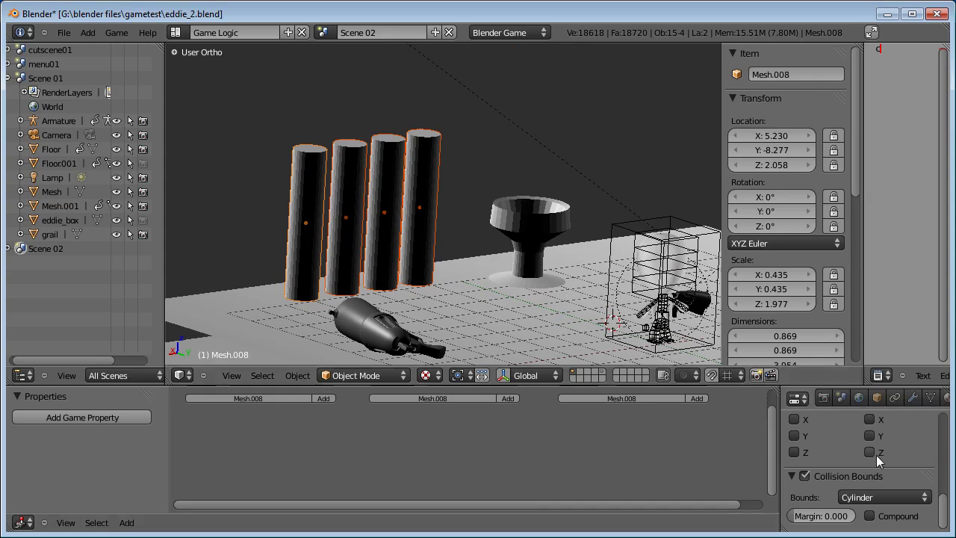
Step: Change the physics type of the active pillar to Dynamic
scroll(878, 460, "up", 5)
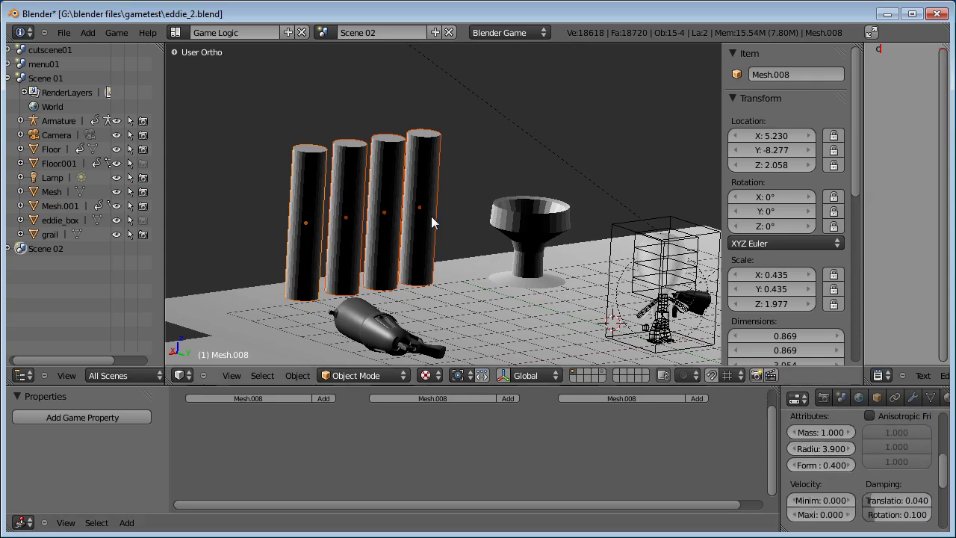
key("Tab")
key("Tab")
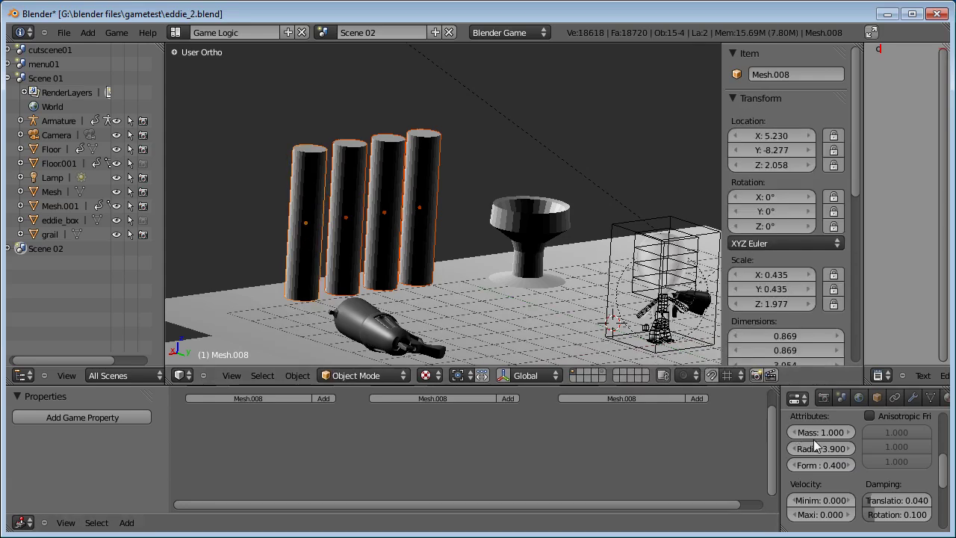
scroll(837, 448, "up", 5)
middle_click_drag(853, 457, 850, 476)
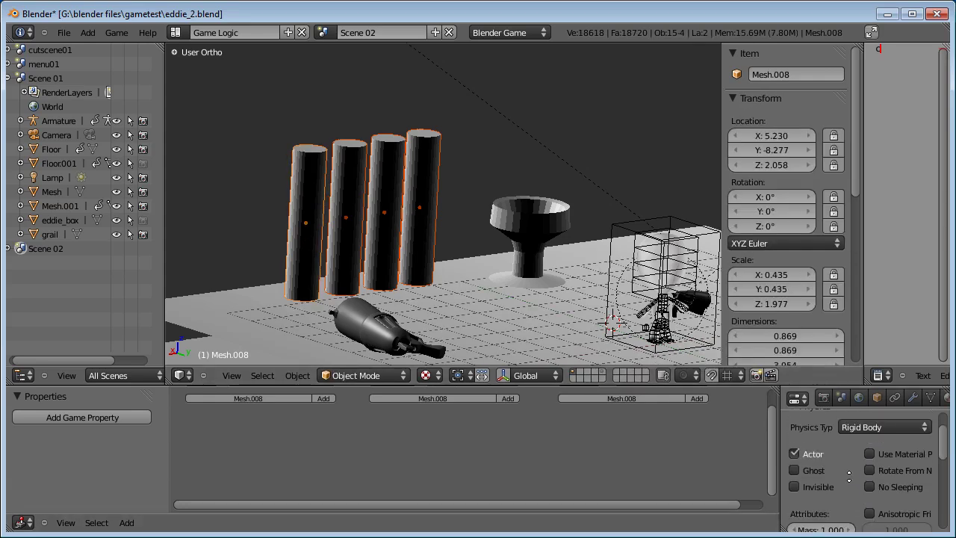
scroll(870, 448, "up", 1)
left_click(871, 445)
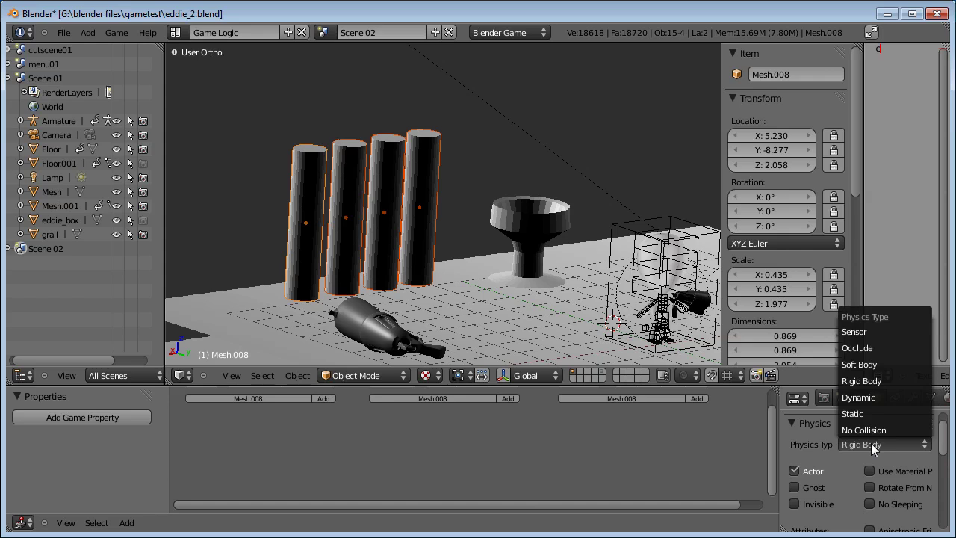
left_click(858, 397)
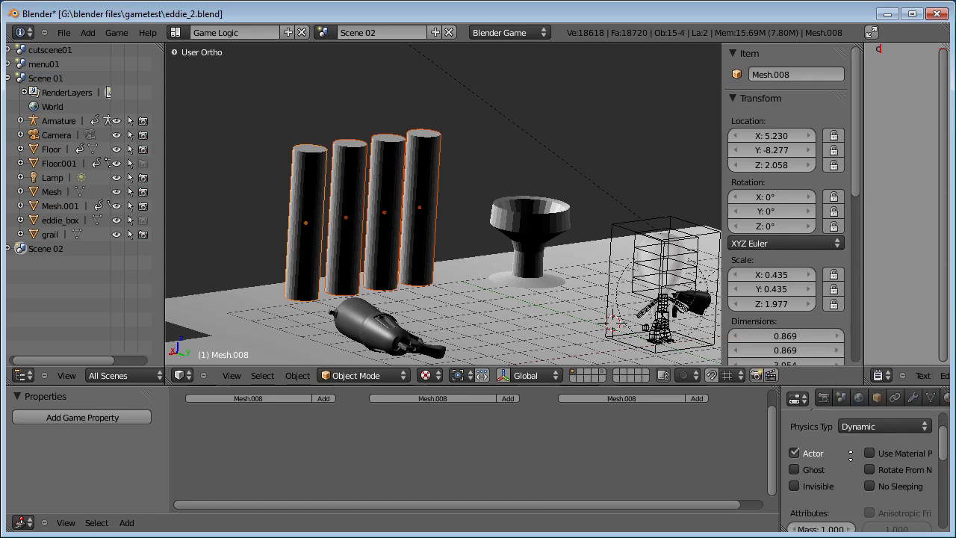
Step: Run the game to check the pillars with the Dynamic setting, and exit the test
scroll(866, 448, "down", 1)
key("p")
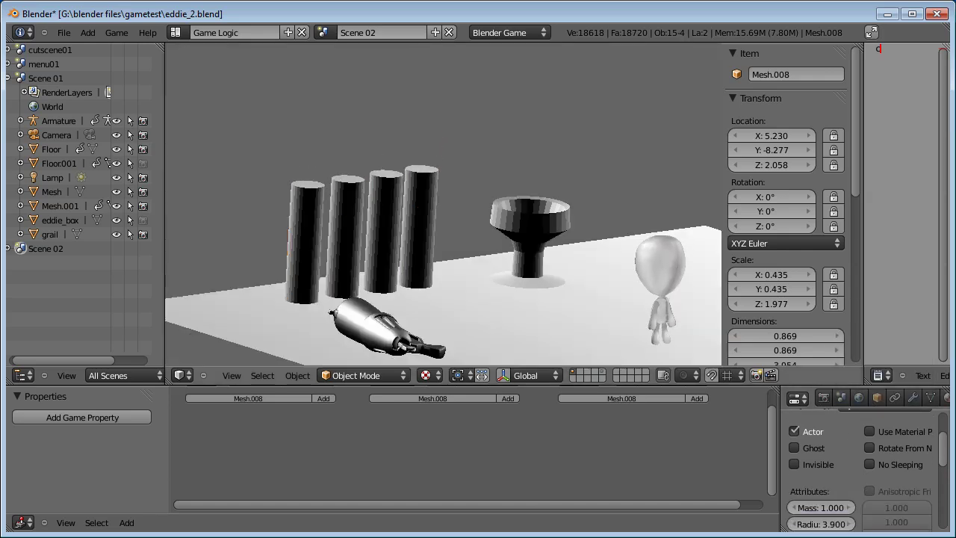
key("Escape")
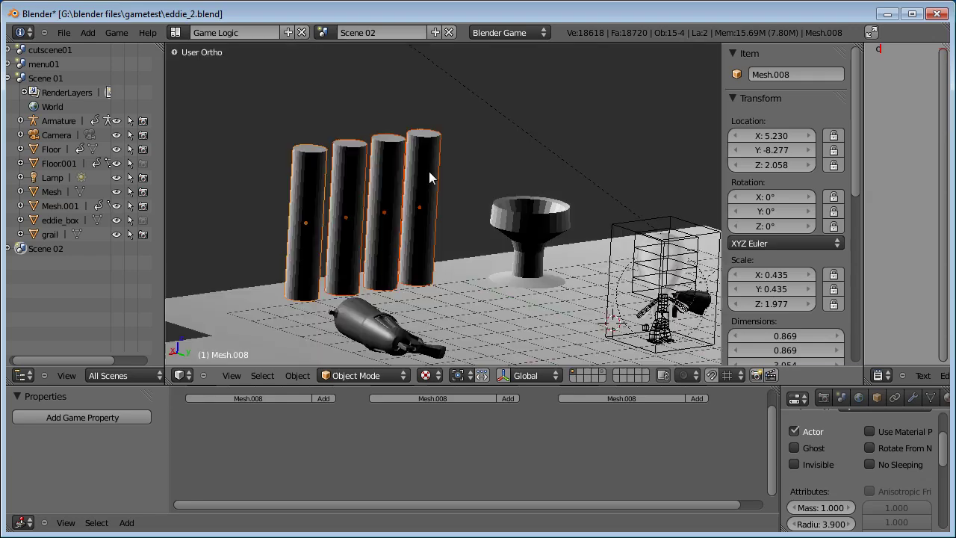
Step: Box-select the four pillars and delete them from the scene
scroll(395, 189, "up", 3)
key("a")
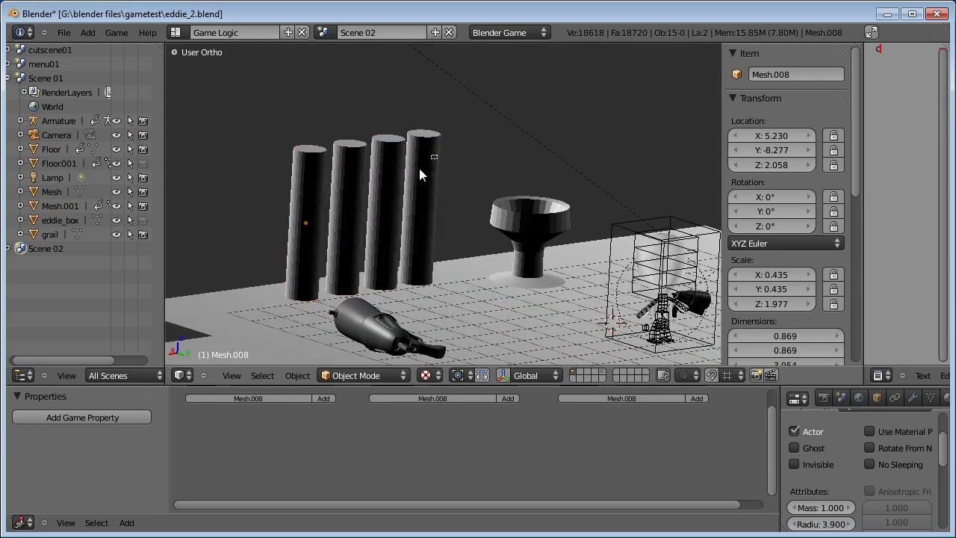
key("b")
left_click_drag(419, 169, 293, 222)
key("x")
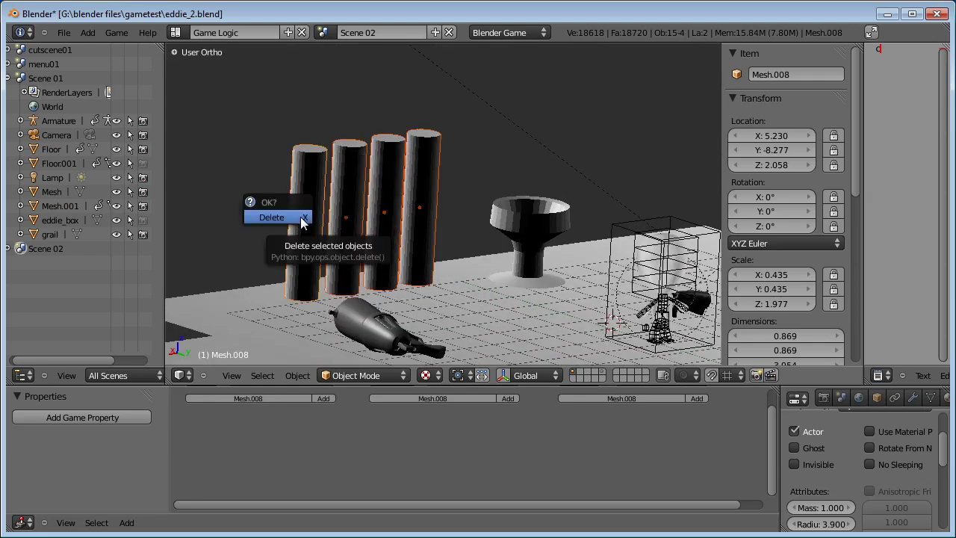
left_click(299, 216)
Step: Place the 3D cursor in top view on the floor beside the grail, at about X 1.98, Y -8.04
key("KP_7")
scroll(345, 194, "down", 4)
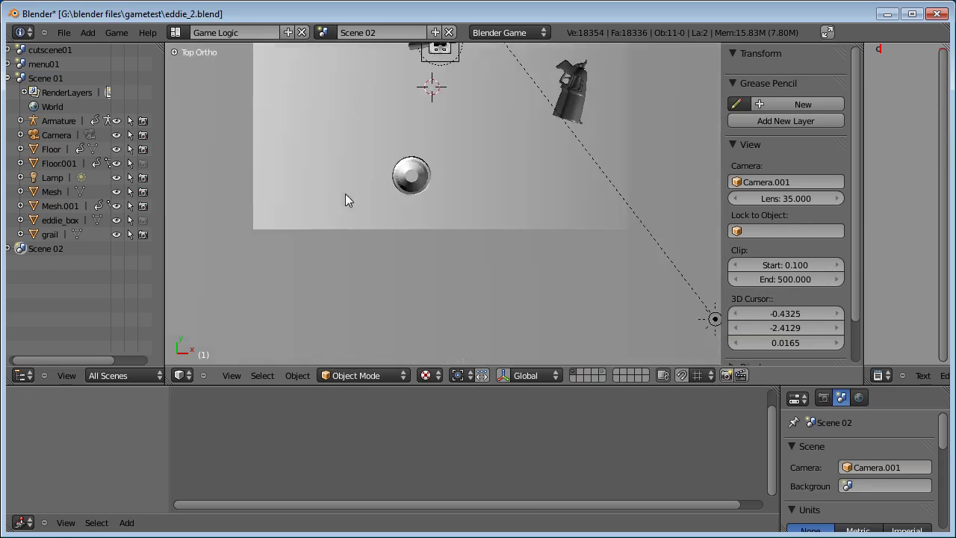
middle_click_drag(442, 163, 396, 227, "shift")
key("space")
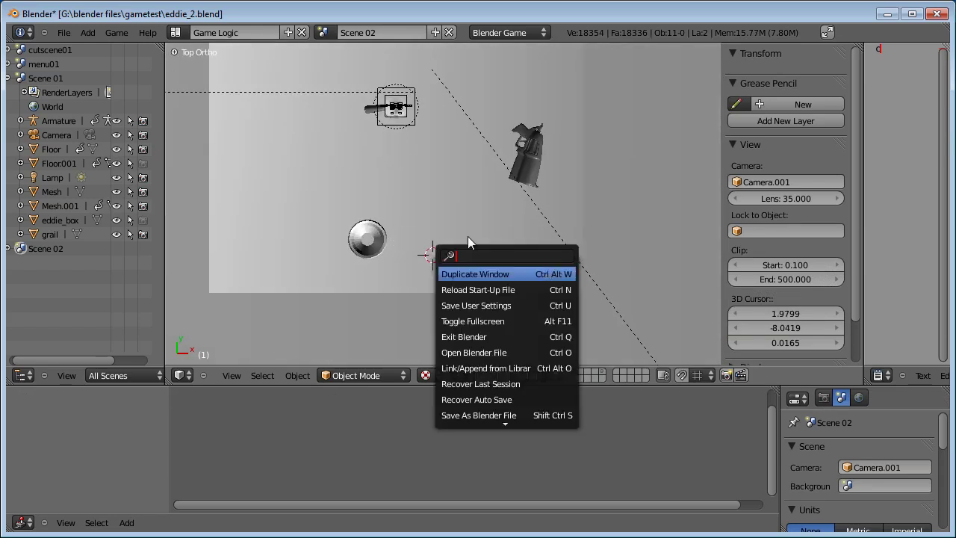
key("Escape")
key("shift+s")
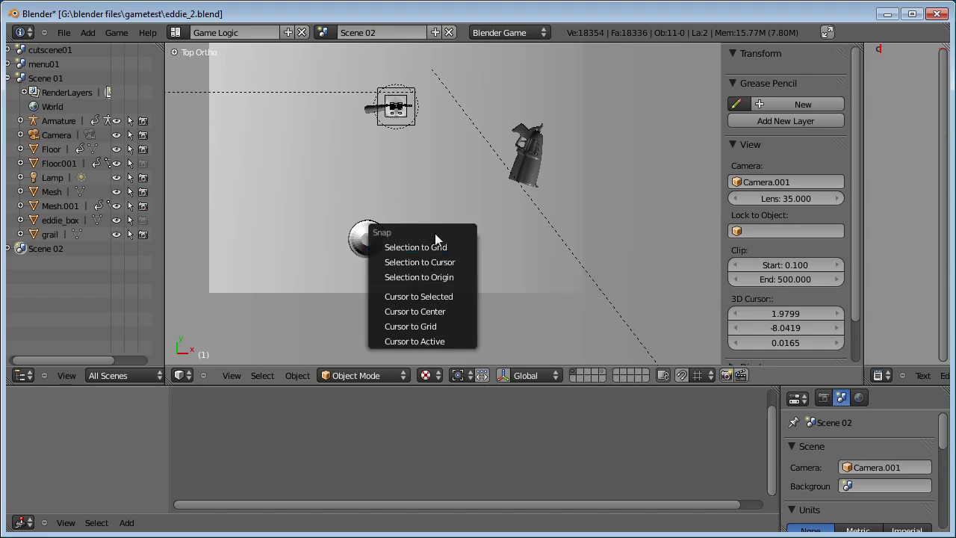
left_click(435, 245)
key("shift+s")
left_click(401, 221)
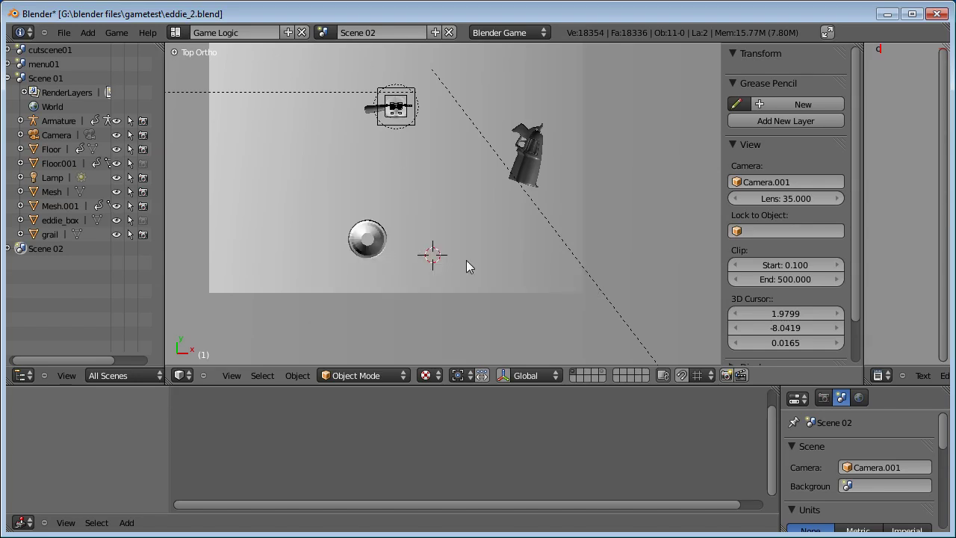
Step: Add a plane mesh at the 3D cursor
key("shift+a")
mouse_move(451, 248)
left_click(501, 243)
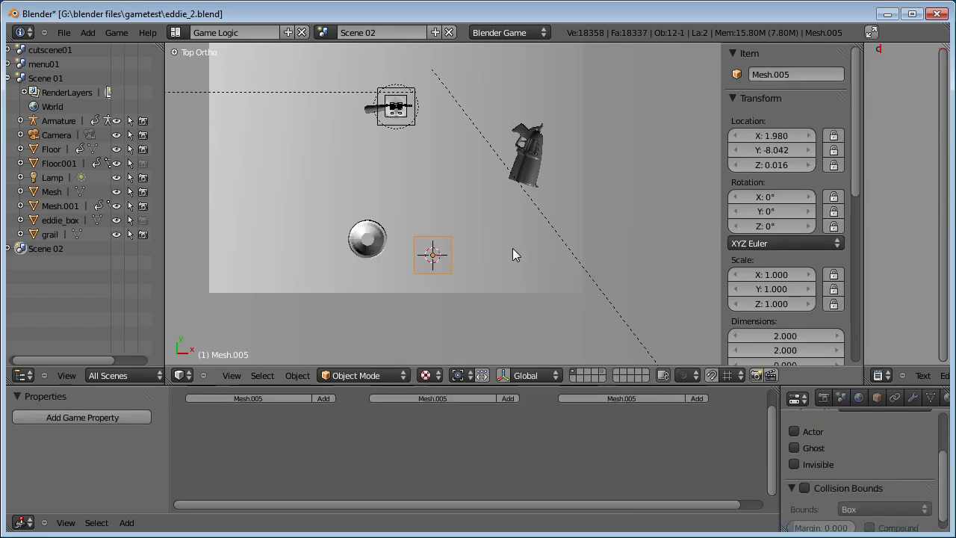
Step: Delete the plane and add a cube mesh at the 3D cursor in its place
key("x")
left_click(525, 273)
key("shift+a")
mouse_move(407, 237)
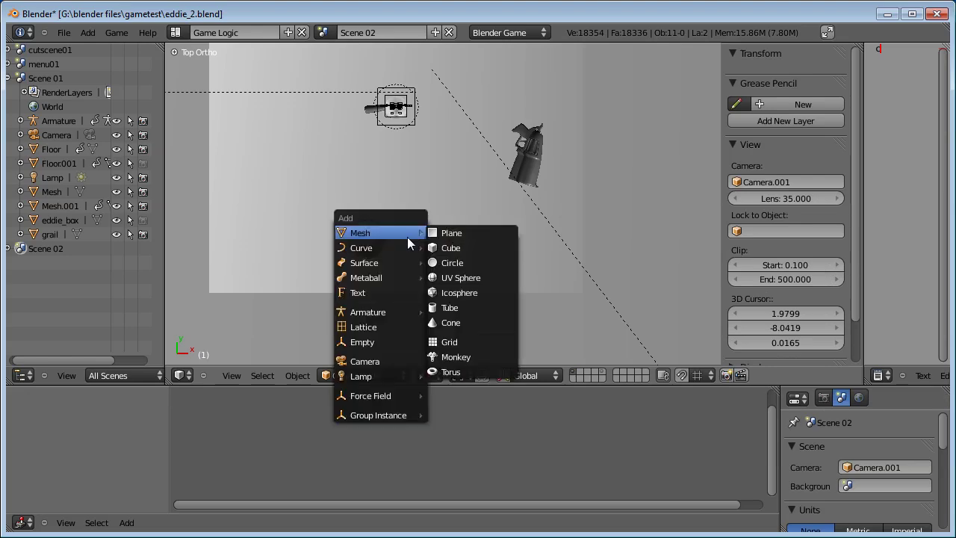
left_click(451, 248)
Step: Raise the cube along Z in right view to about Z 1.08 so it sits on the floor
middle_click_drag(451, 248, 459, 180)
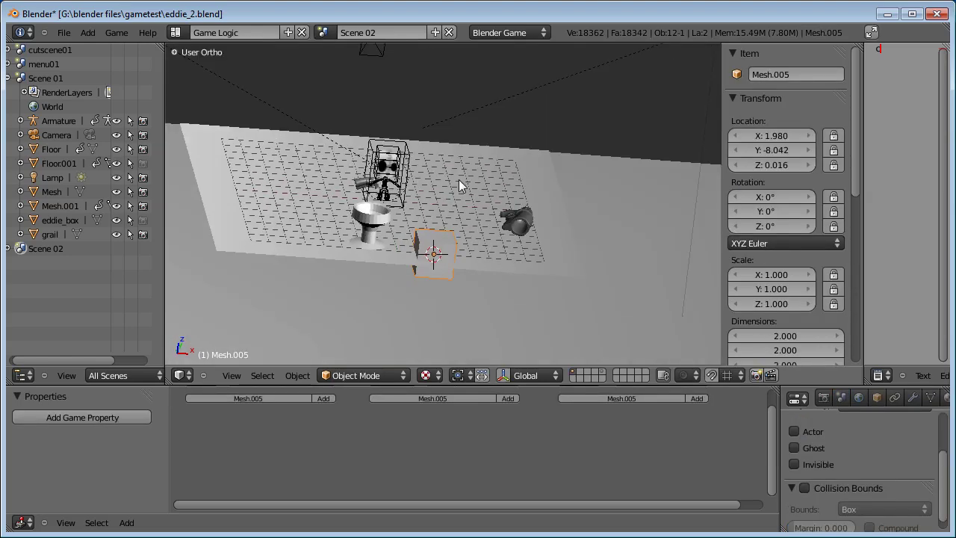
key("KP_3")
scroll(459, 179, "up", 4)
key("g")
key("z")
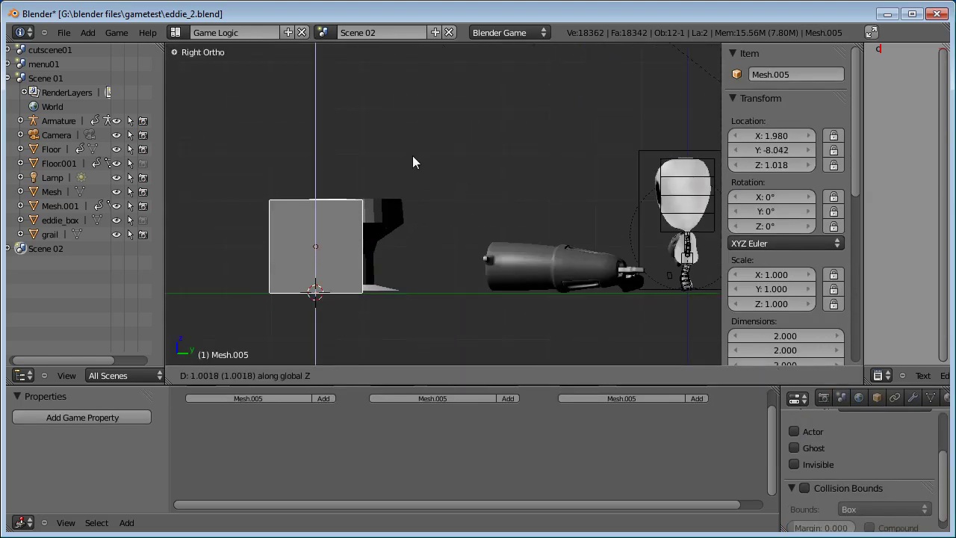
left_click(413, 155)
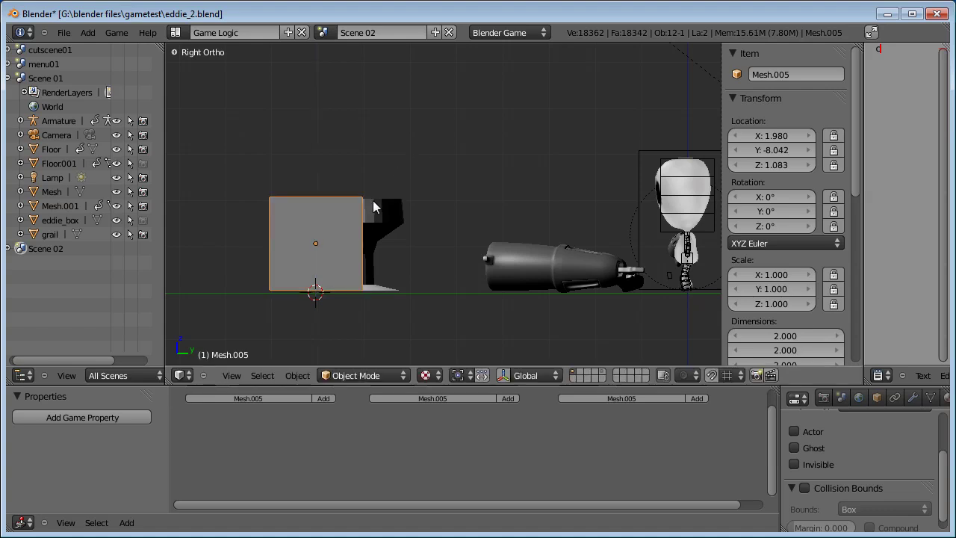
Step: Duplicate the cube on top of the first at about Y -7.54, Z 3.10, and rotate the copy about 19.25° around Z
key("shift+d")
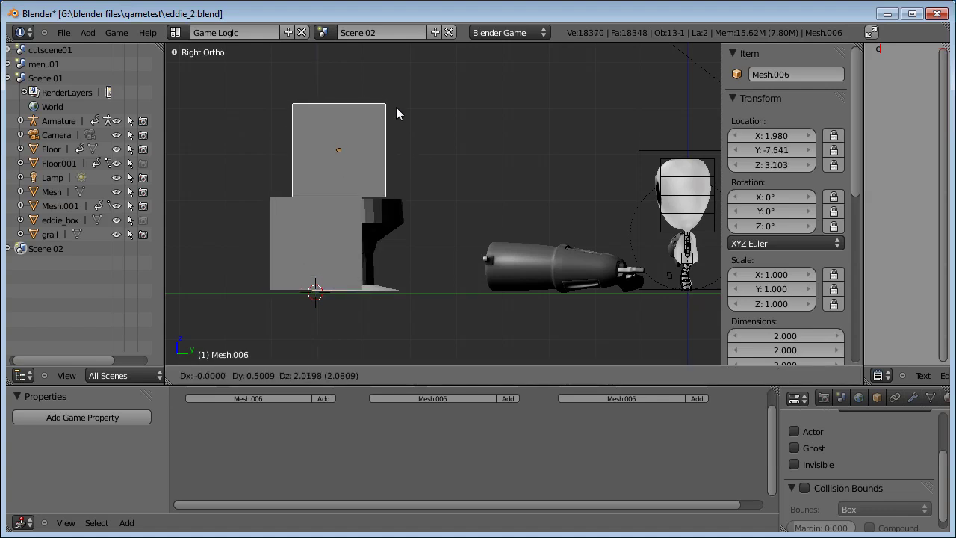
left_click(396, 113)
middle_click_drag(373, 231, 384, 224)
key("r")
key("z")
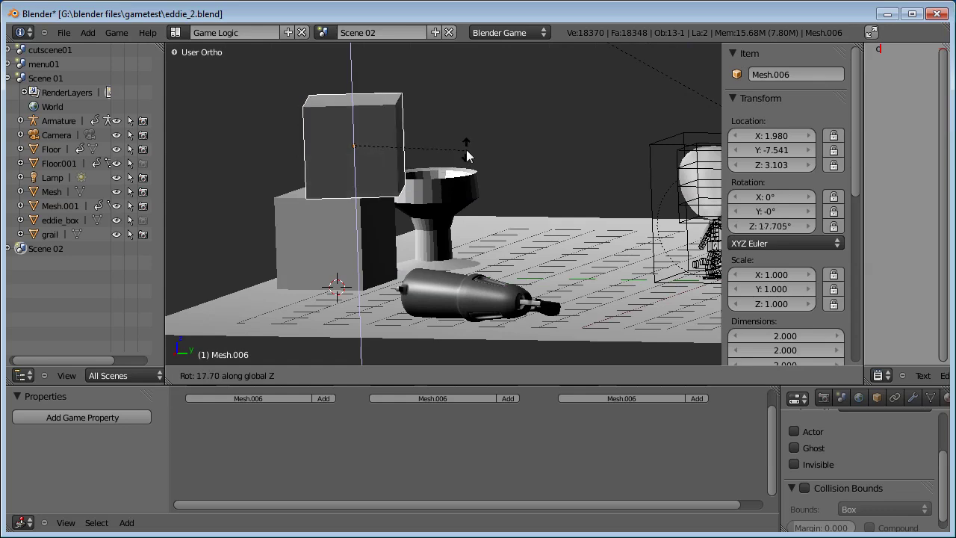
left_click(465, 153)
Step: Set the physics type of both the lower and upper cubes to Rigid Body
middle_click_drag(464, 154, 423, 214)
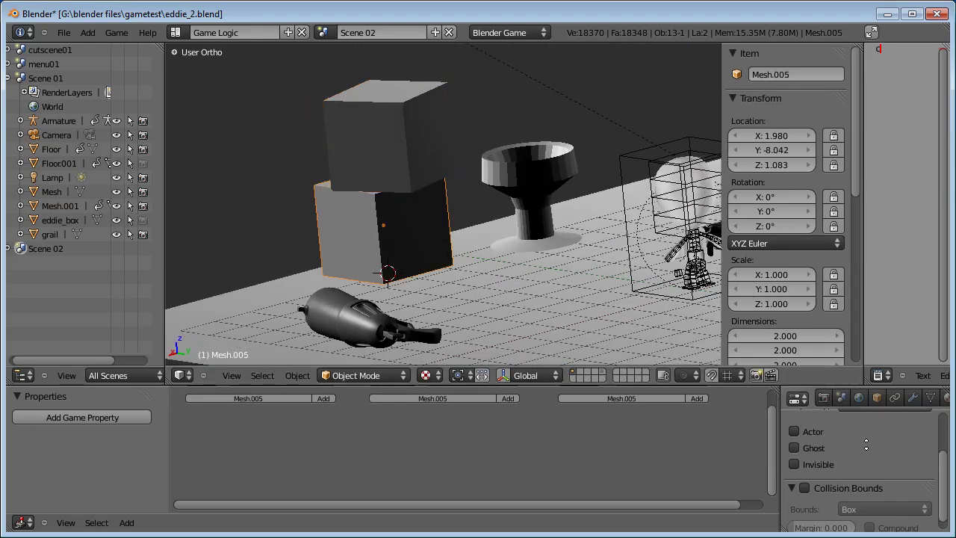
scroll(862, 440, "up", 1)
left_click(879, 418)
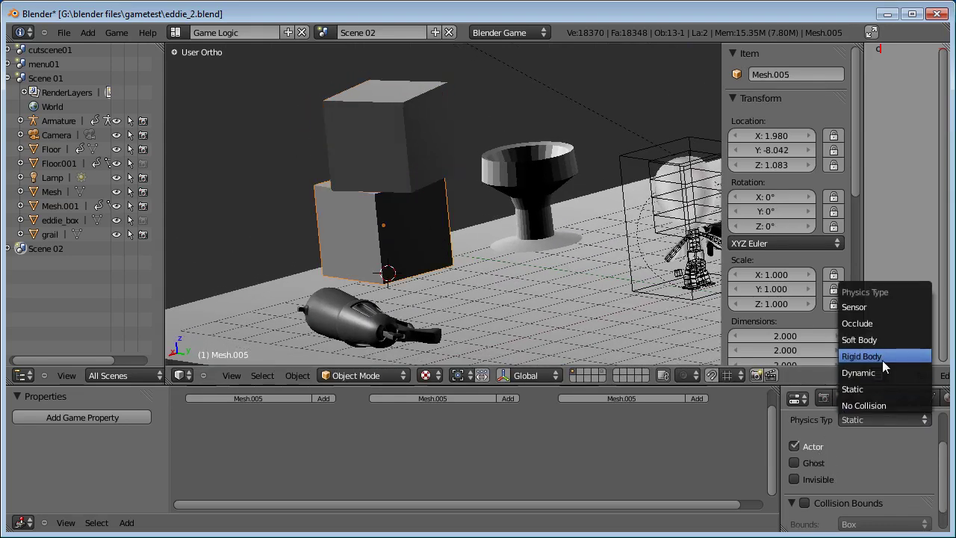
left_click(882, 360)
right_click(429, 176)
left_click(876, 419)
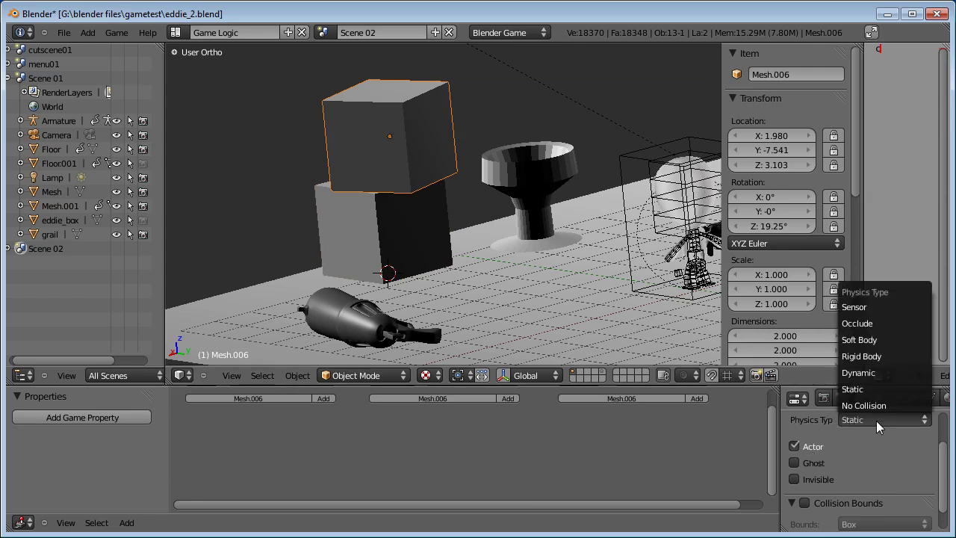
left_click(875, 358)
Step: Examine in wireframe how the upper cube's physics radius fits its outline
scroll(866, 485, "down", 2)
scroll(865, 489, "down", 1)
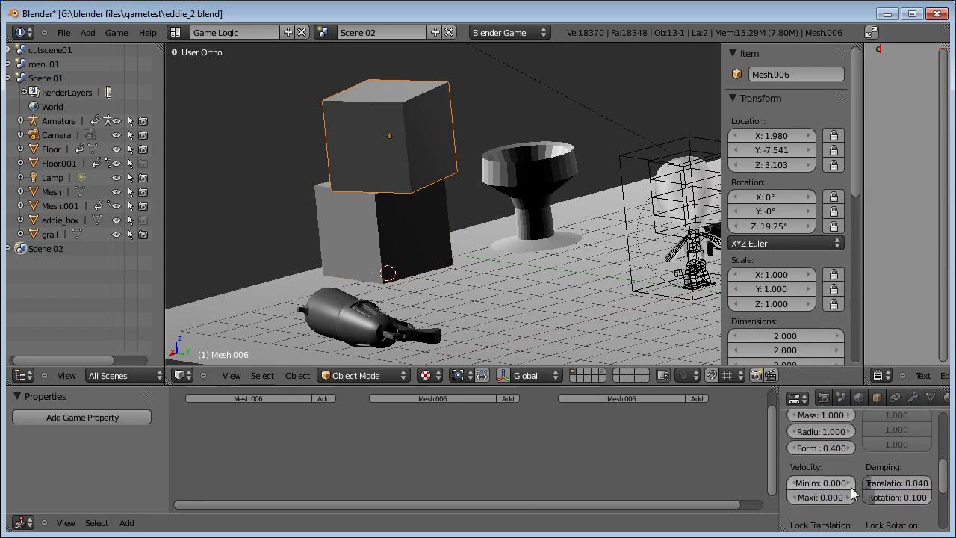
key("z")
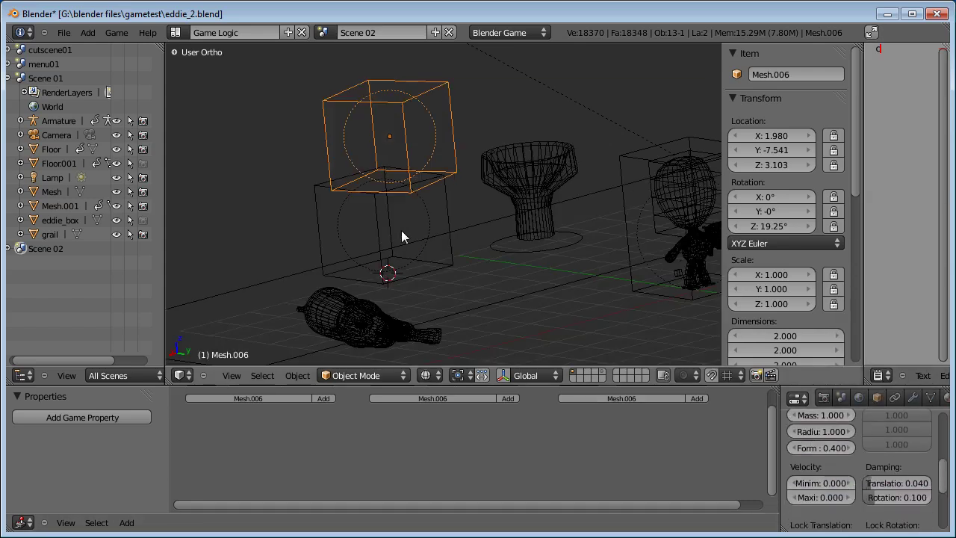
scroll(492, 252, "up", 2, "shift")
key("KP_3")
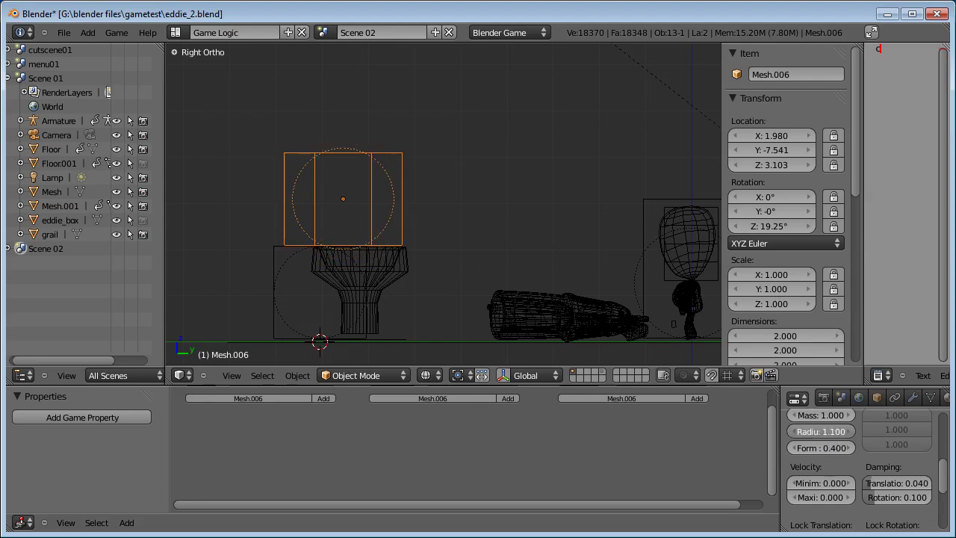
middle_click_drag(478, 179, 420, 186)
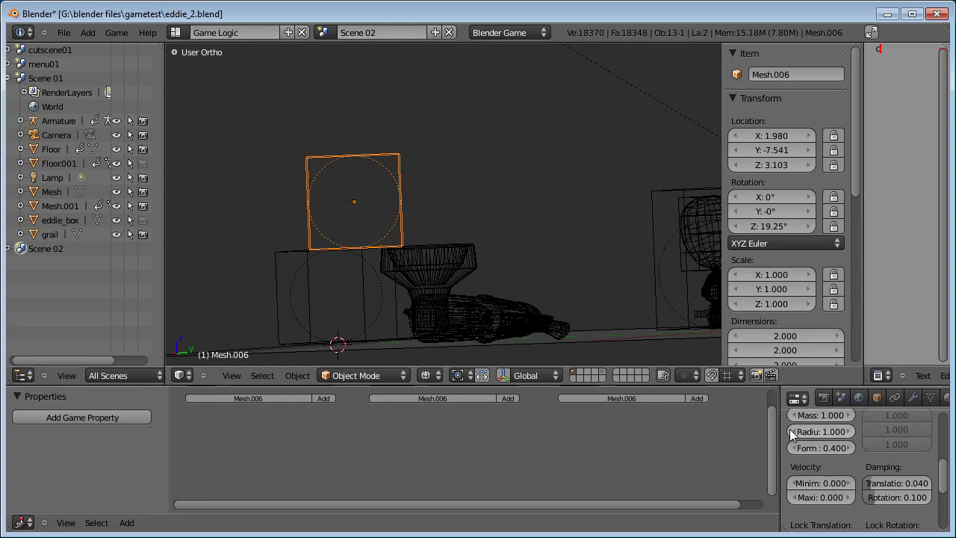
middle_click_drag(351, 183, 467, 234)
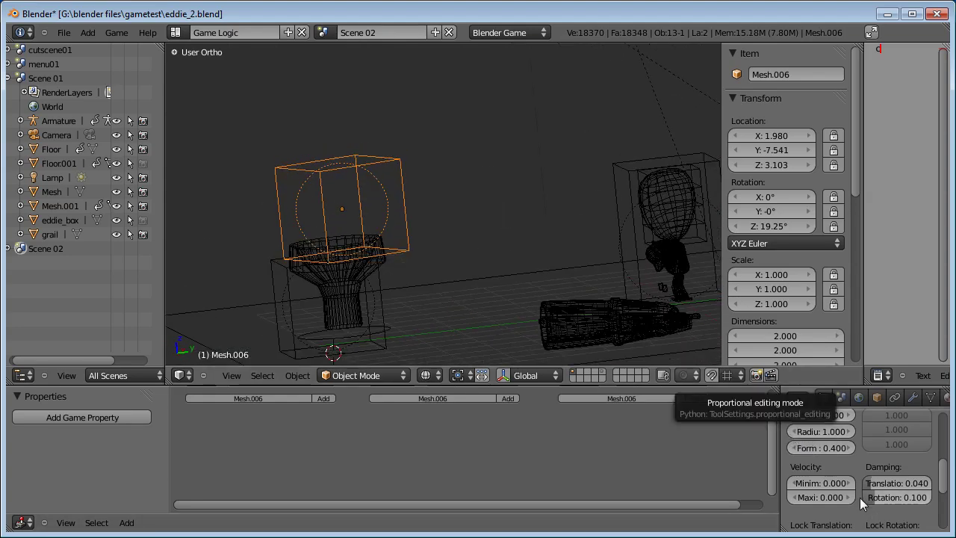
Step: Enable Collision Bounds with Box bounds on the upper cube, and check the lower cube's physics settings
scroll(863, 504, "down", 5)
left_click(804, 476)
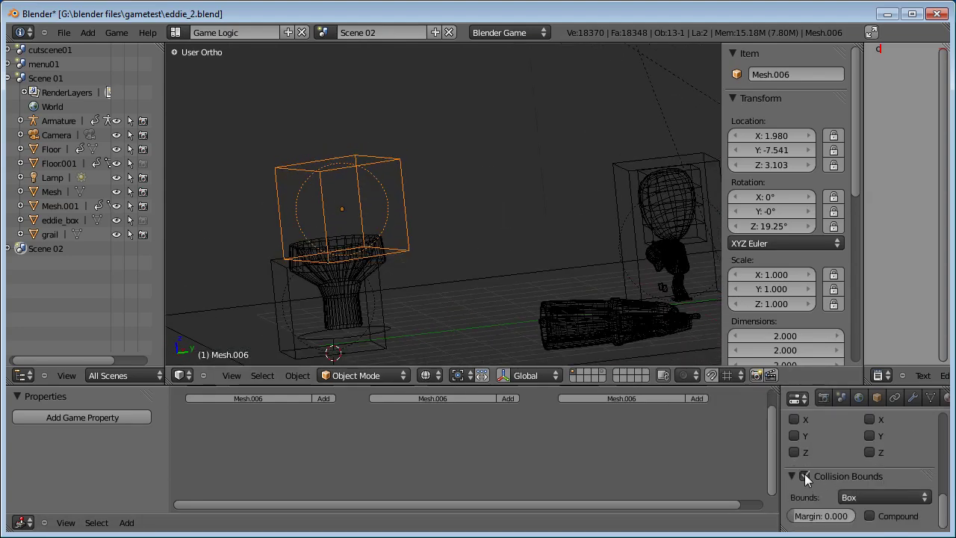
right_click(378, 294)
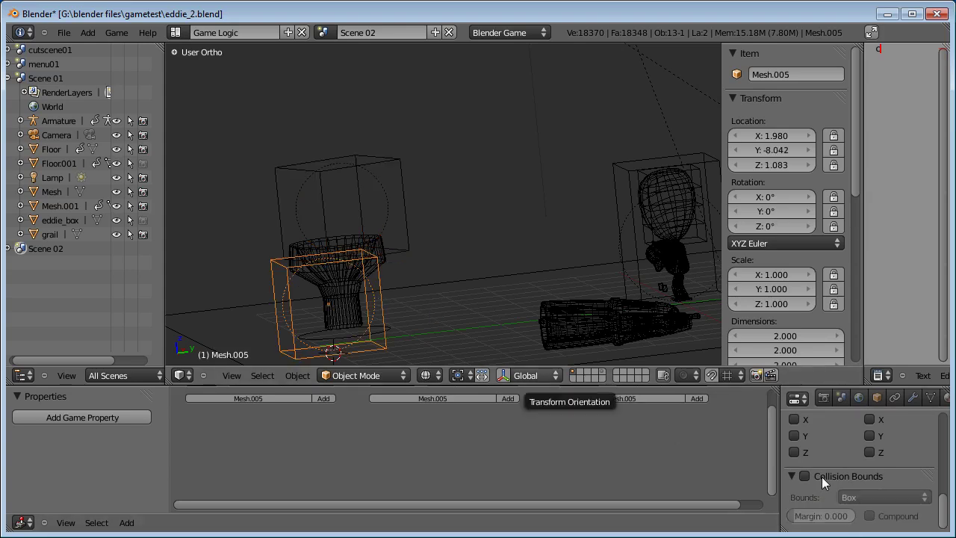
scroll(824, 461, "up", 5)
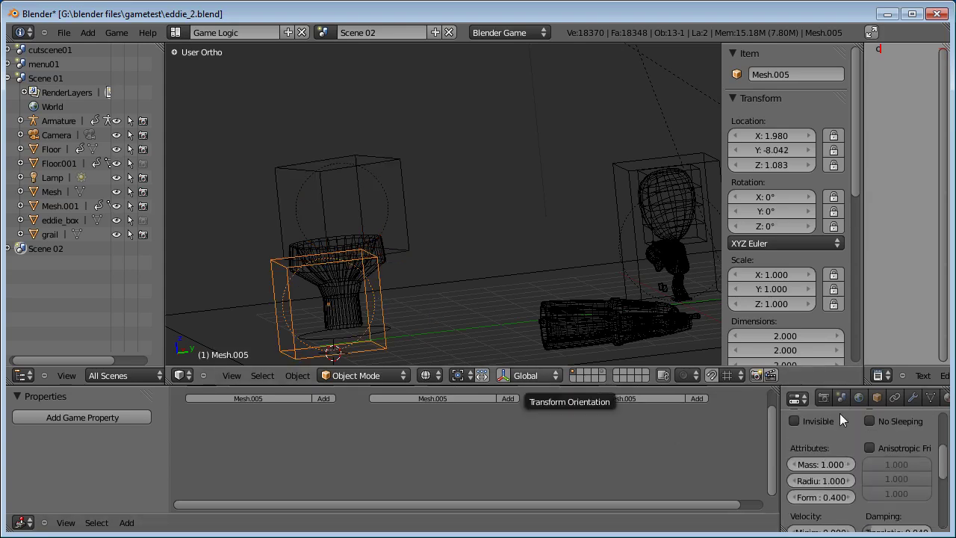
scroll(832, 456, "up", 2)
right_click(411, 222)
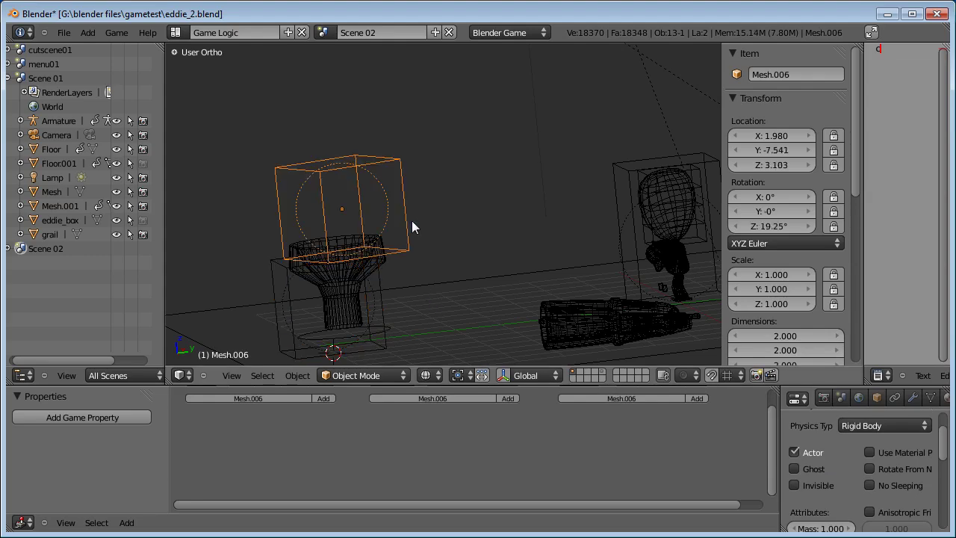
Step: Run the game twice from the textured camera view to test the cubes' collisions and the gun pickup, exiting each time
middle_click_drag(597, 280, 450, 255)
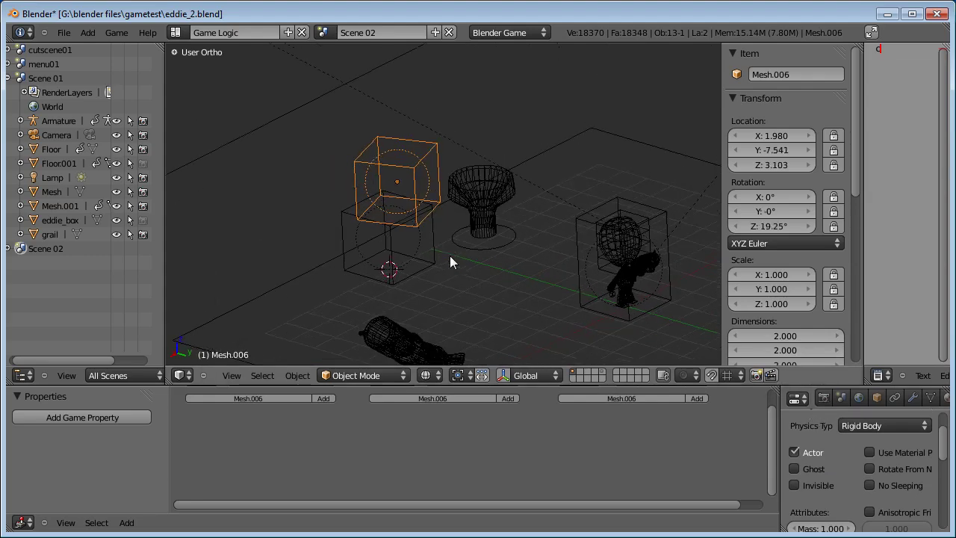
key("KP_0")
key("z")
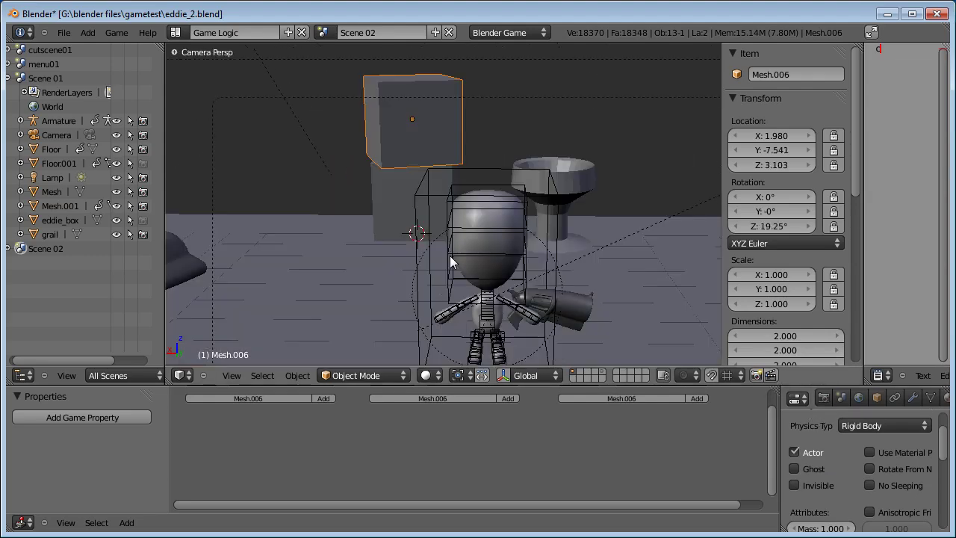
key("alt+z")
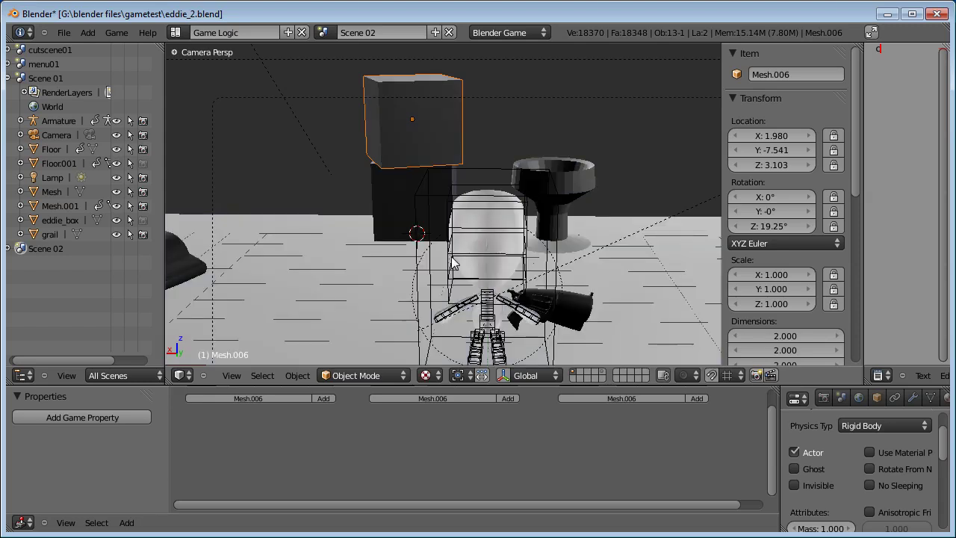
key("p")
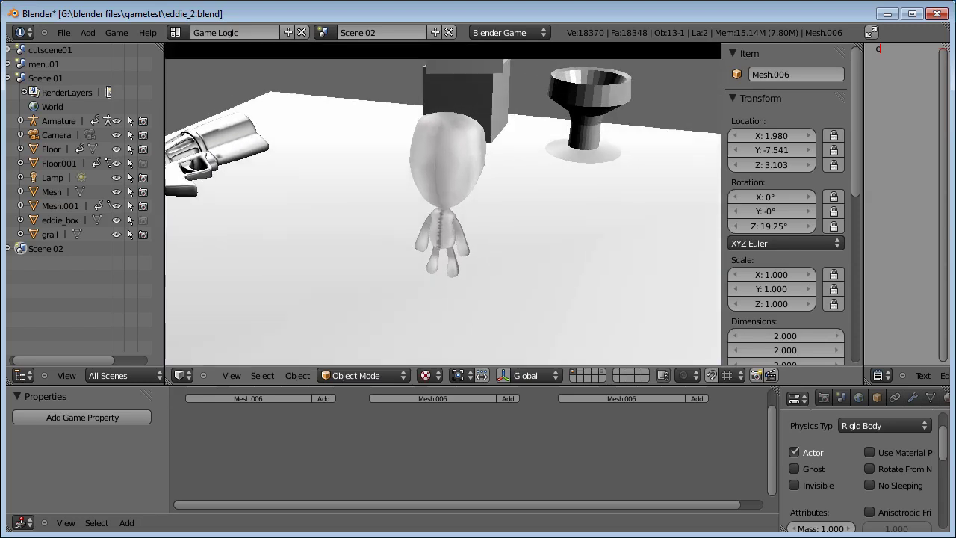
key("w")
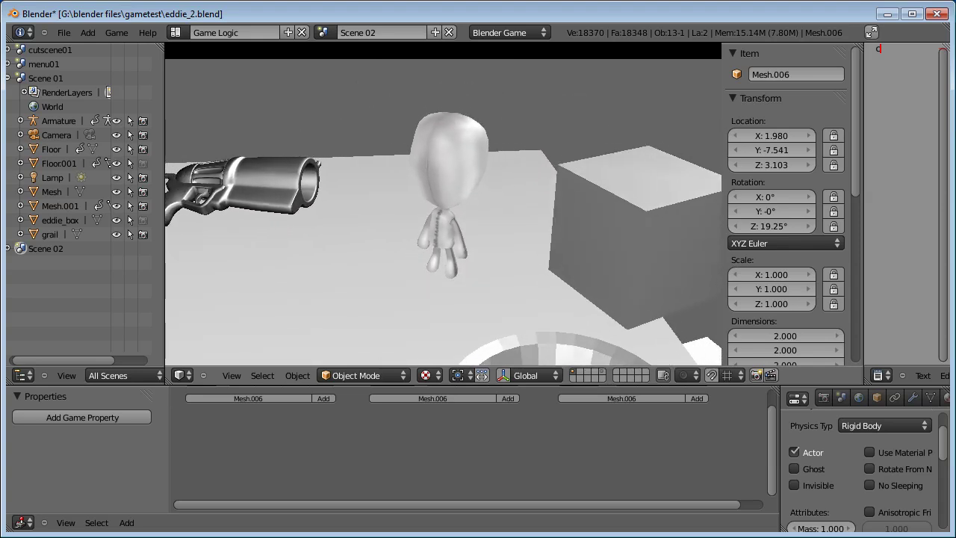
key("Escape")
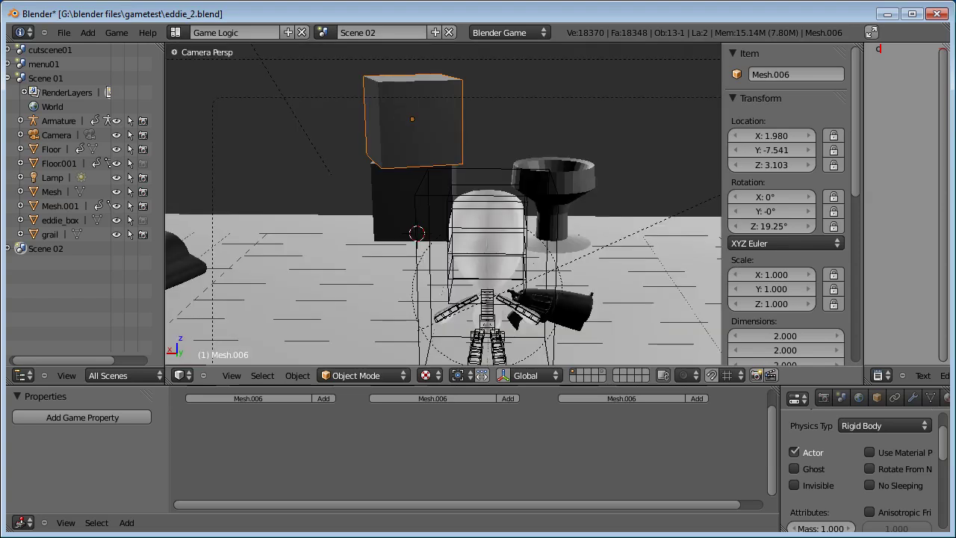
key("p")
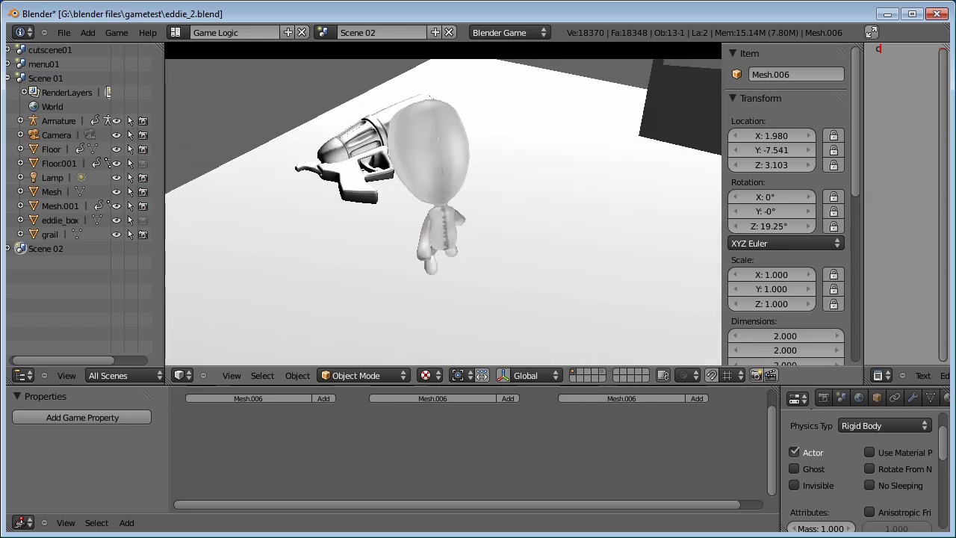
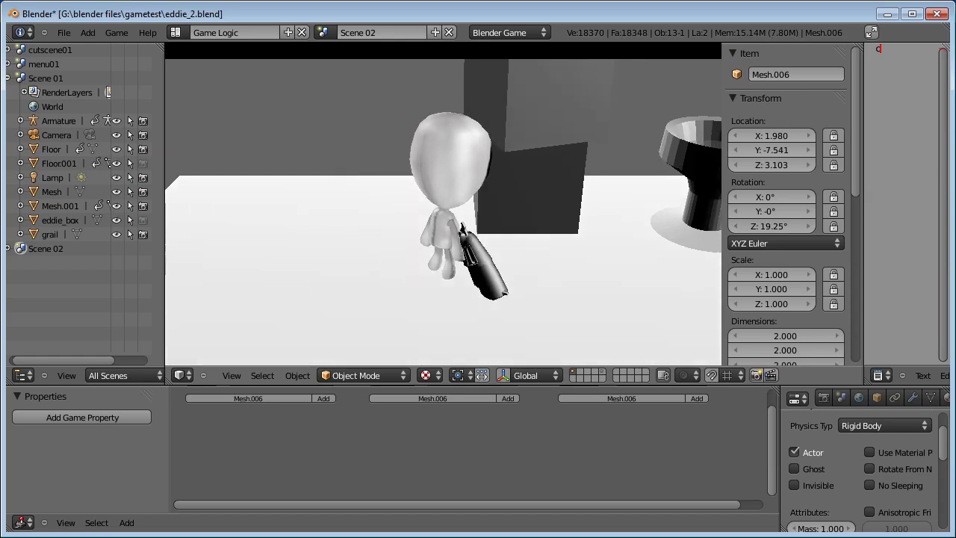
key("Escape")
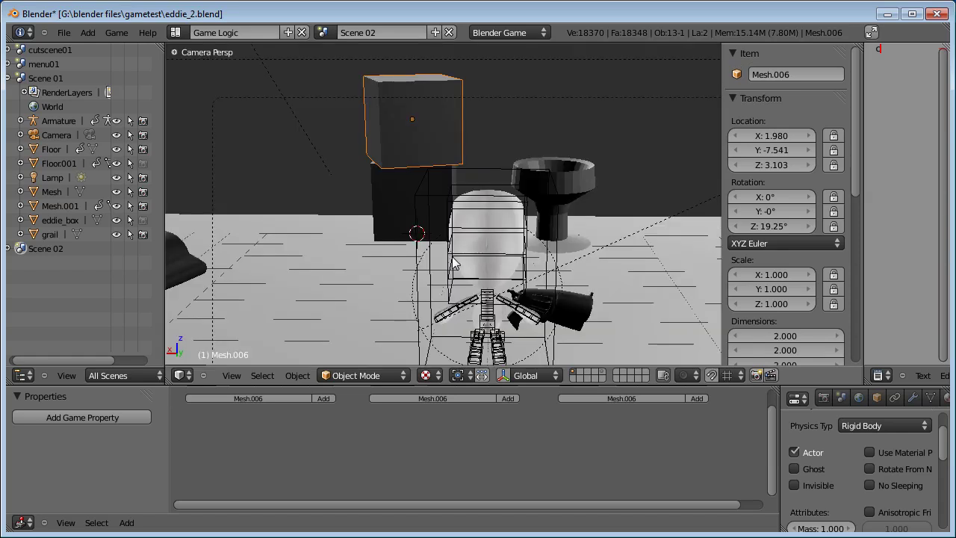
Step: Show the layer holding the bullet placeholder and select the placeholder in left view
key("KP_3")
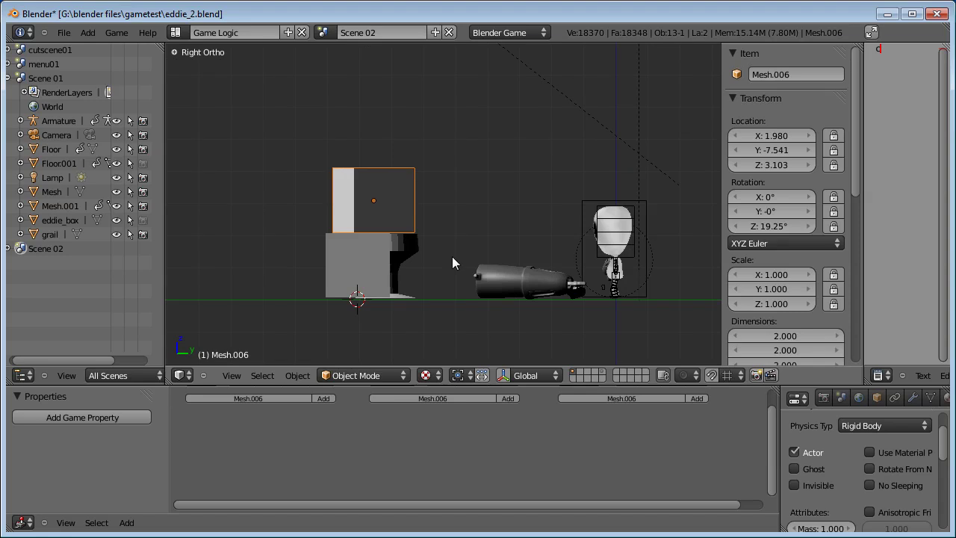
key("KP_7")
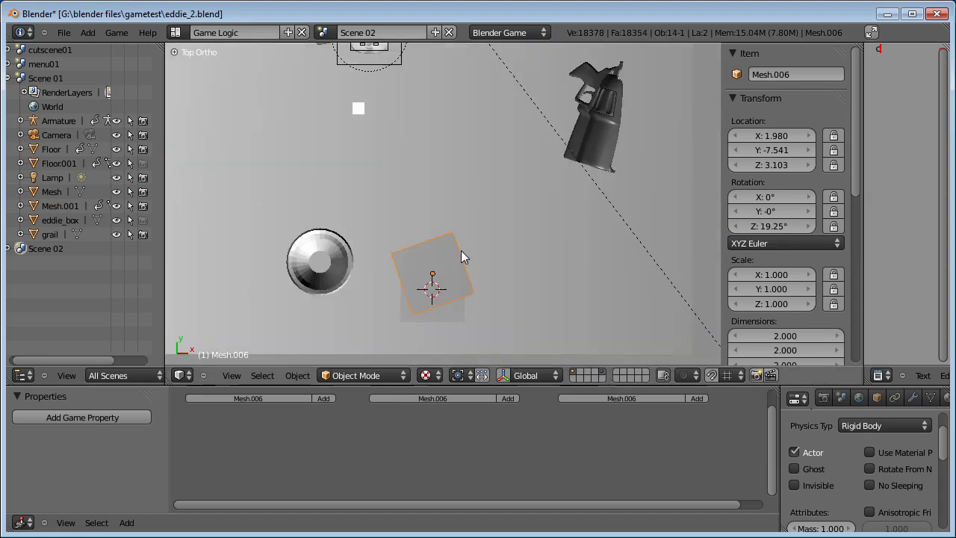
key("KP_3")
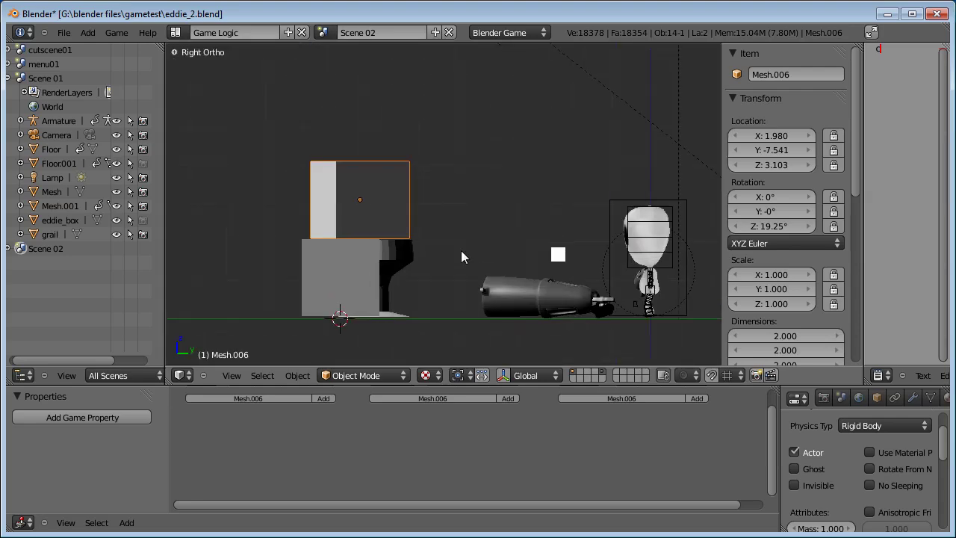
middle_click_drag(461, 250, 550, 229)
key("ctrl+KP_3")
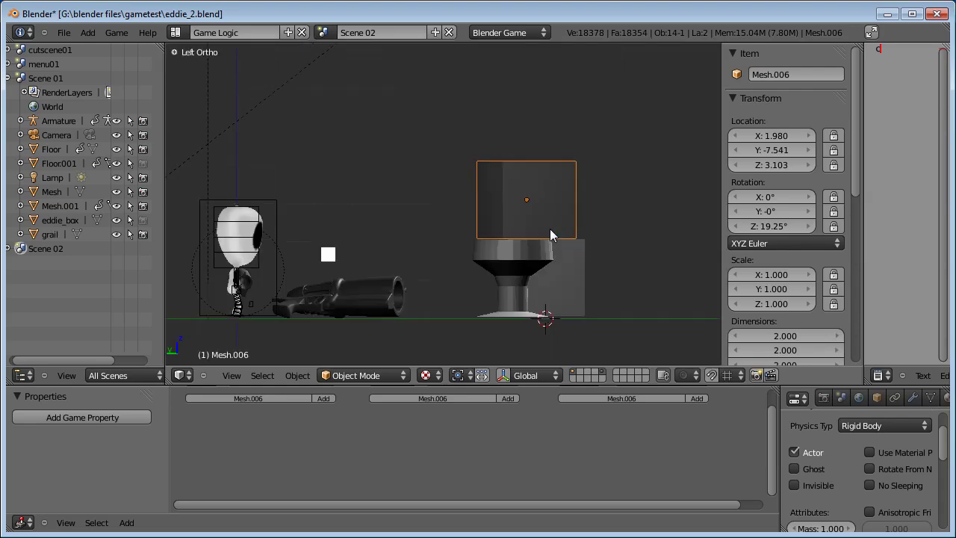
scroll(550, 229, "up", 2)
middle_click_drag(415, 237, 605, 211, "shift")
scroll(504, 260, "up", 4)
right_click(505, 294)
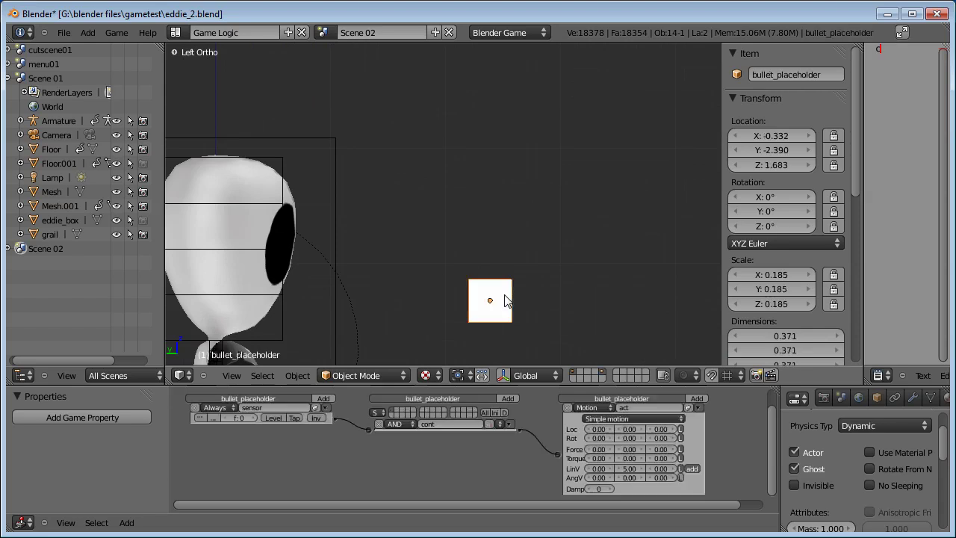
Step: Add a cone mesh at the 3D cursor near the bullet placeholder from top view
key("KP_7")
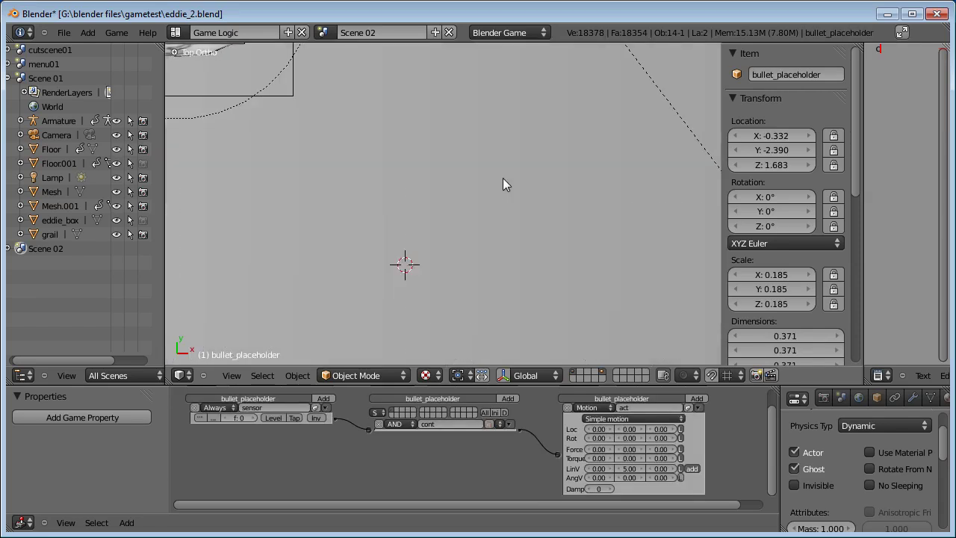
scroll(503, 178, "down", 5)
middle_click_drag(485, 201, 586, 184, "shift")
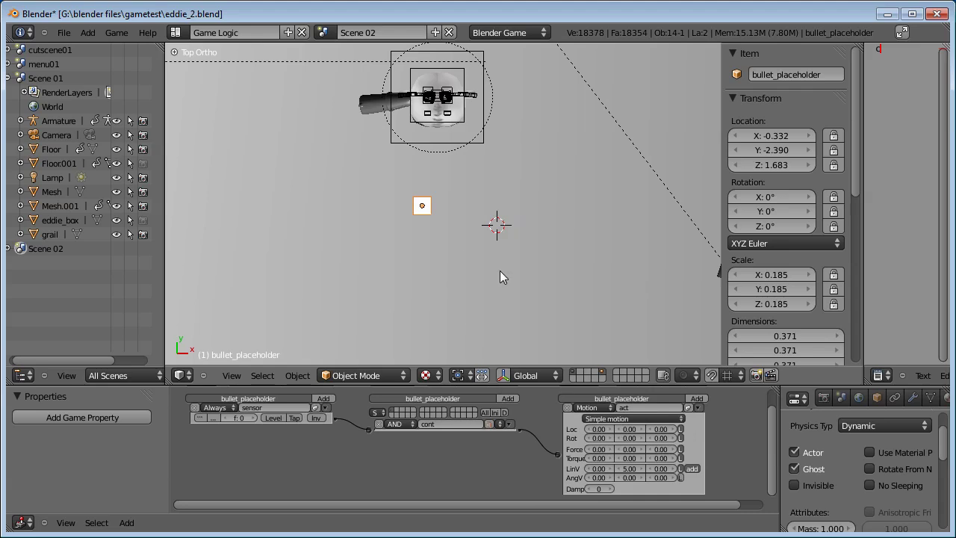
key("shift+a")
mouse_move(501, 272)
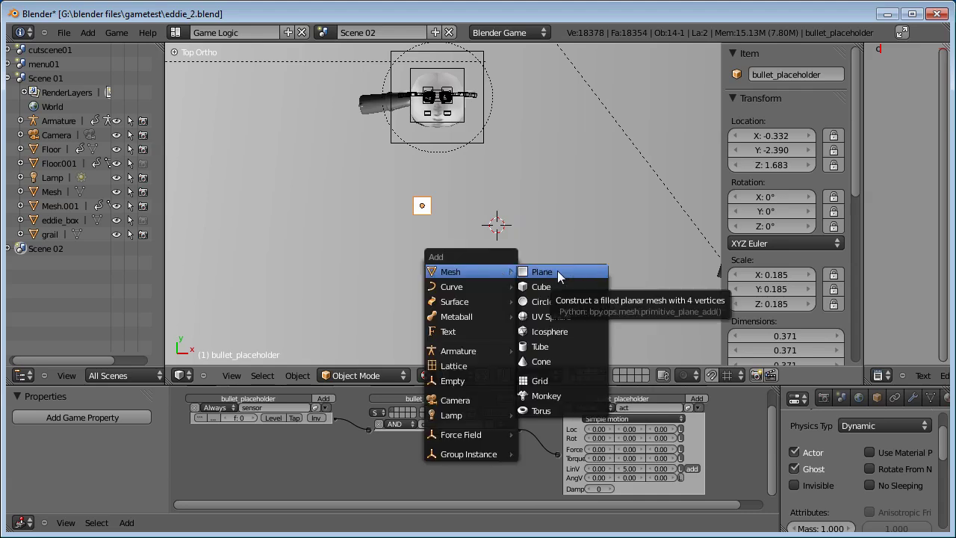
left_click(562, 363)
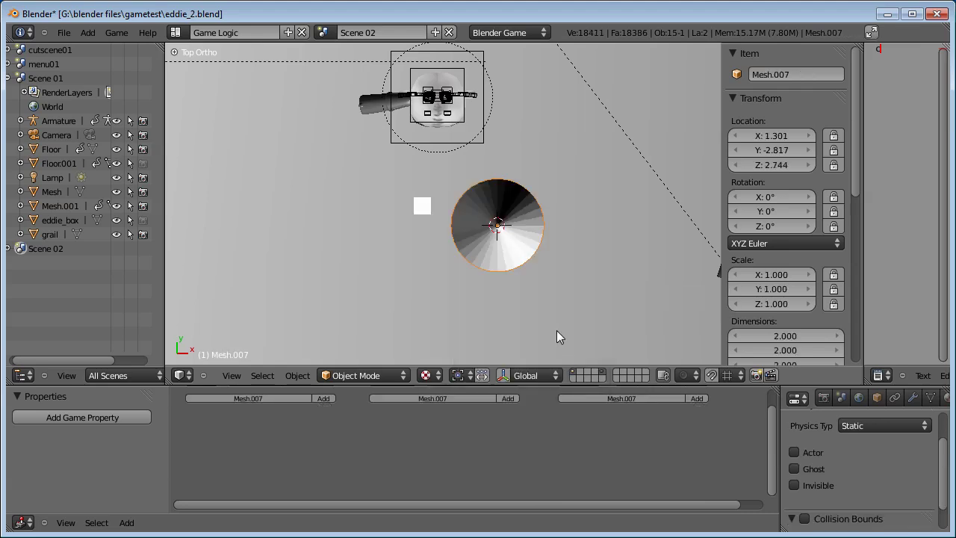
scroll(533, 294, "up", 2)
middle_click_drag(533, 294, 535, 194)
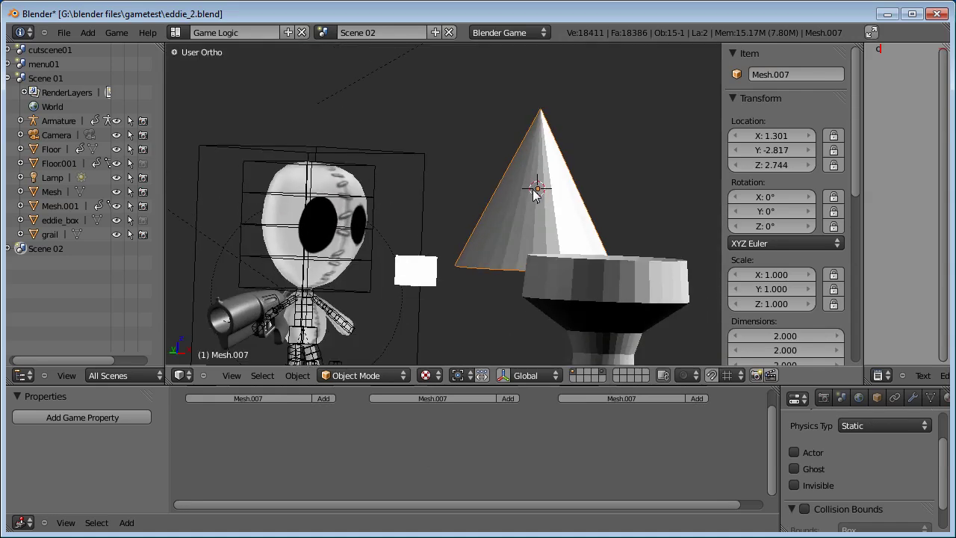
Step: Enter Edit Mode on the cone, deselect its mesh and inspect its underside
key("KP_1")
key("ctrl+KP_3")
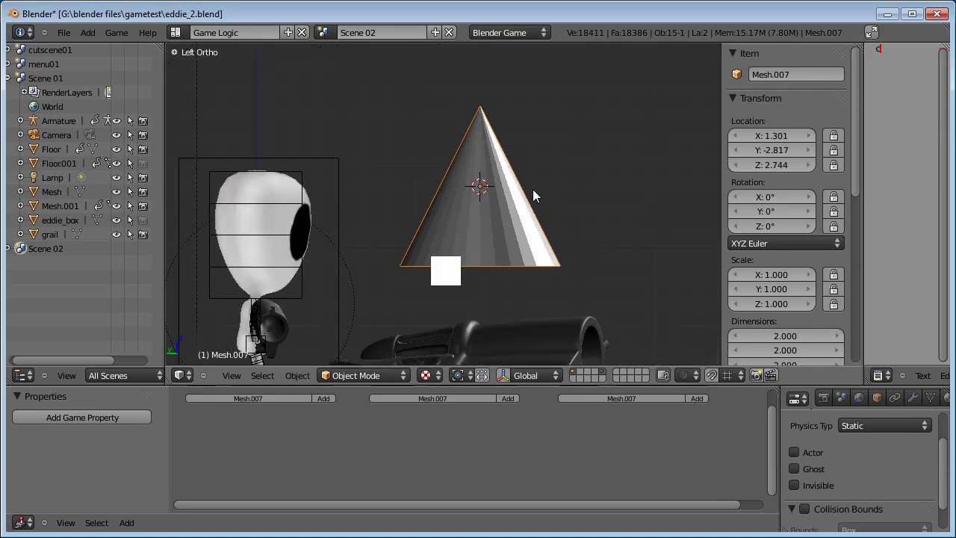
key("Tab")
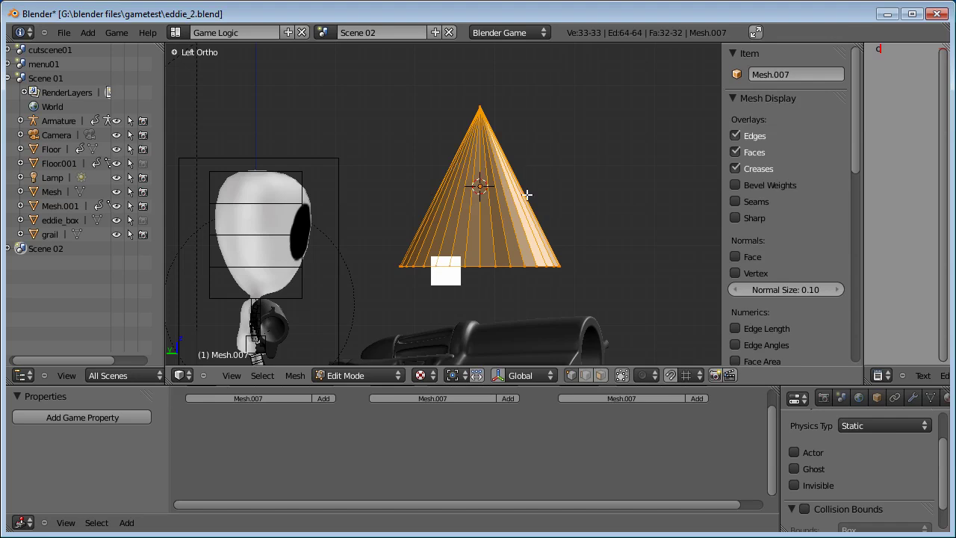
left_click(585, 375)
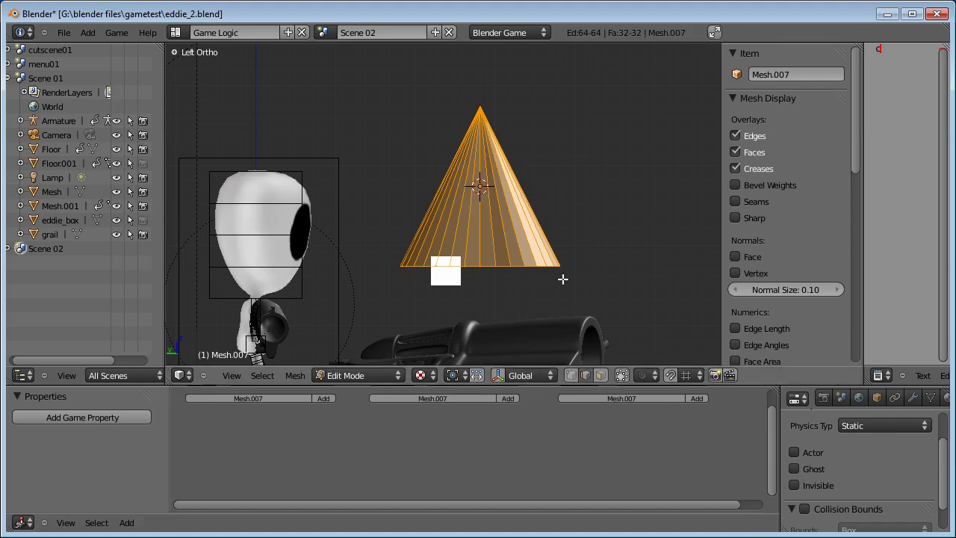
key("a")
left_click_drag(593, 166, 404, 199)
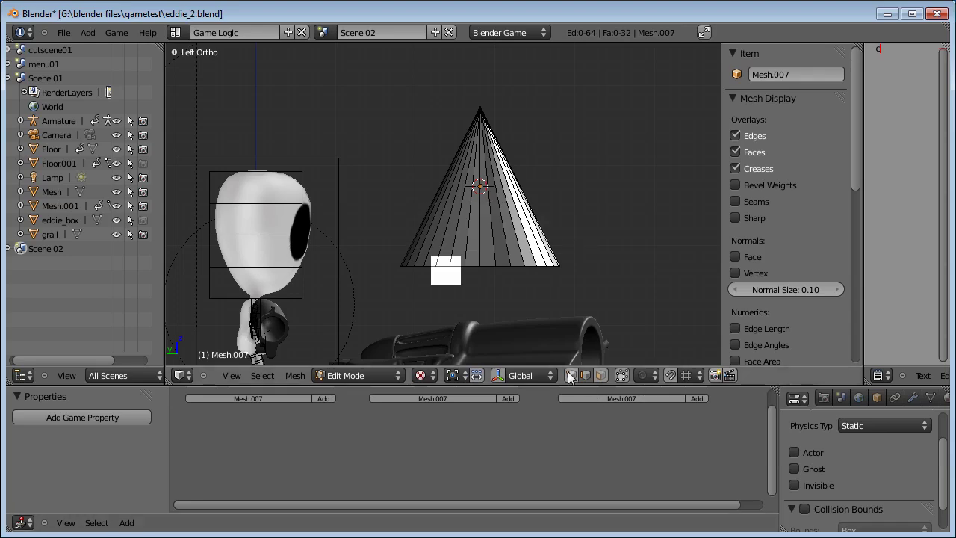
middle_click_drag(488, 235, 461, 121)
middle_click_drag(514, 225, 516, 287)
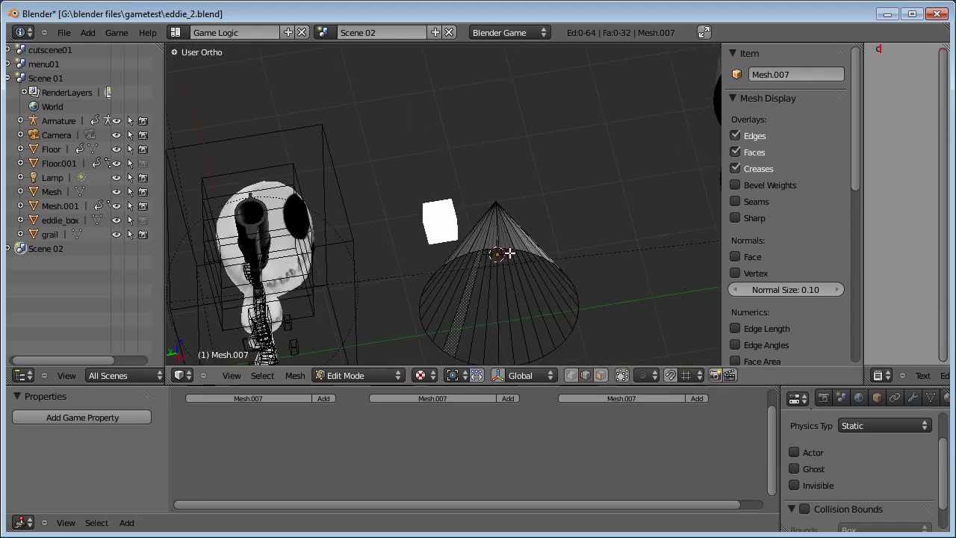
Step: Leave Edit Mode and delete the cone
key("Tab")
key("x")
left_click(523, 255)
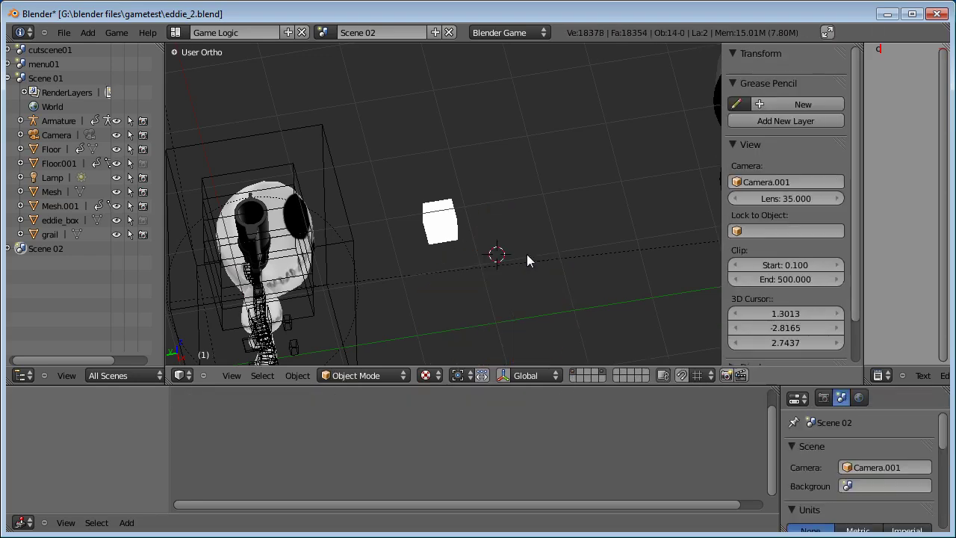
Step: Add a new cone mesh at the 3D cursor from the right view
key("space")
key("KP_3")
key("shift+a")
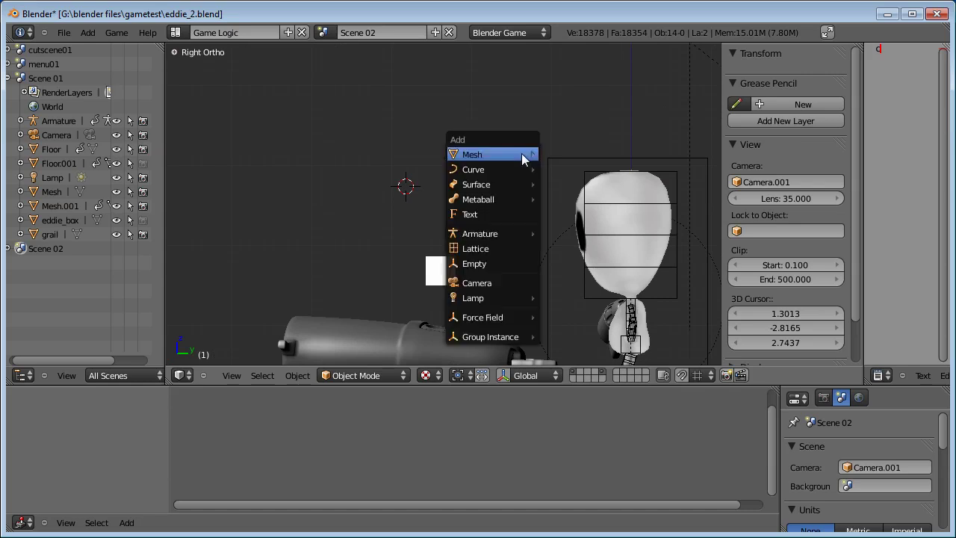
mouse_move(523, 158)
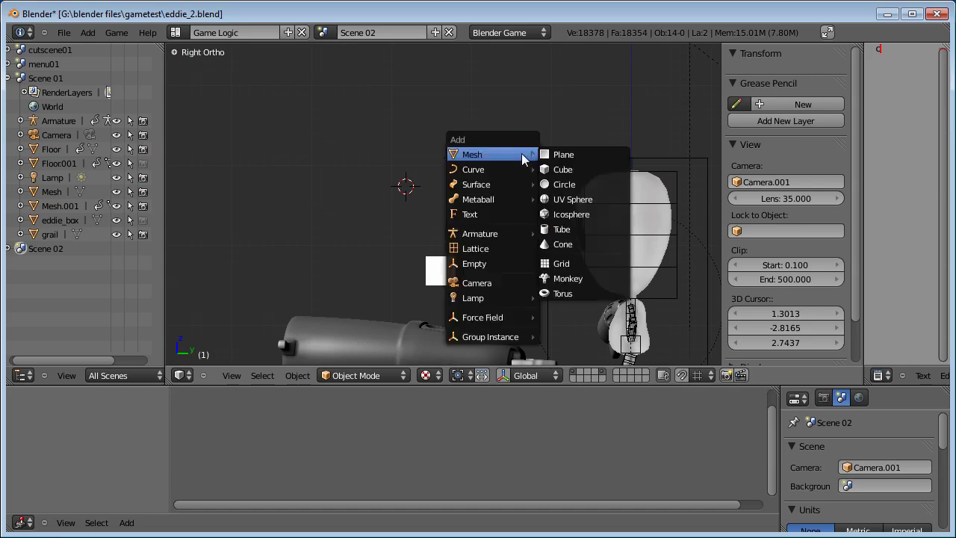
left_click(567, 244)
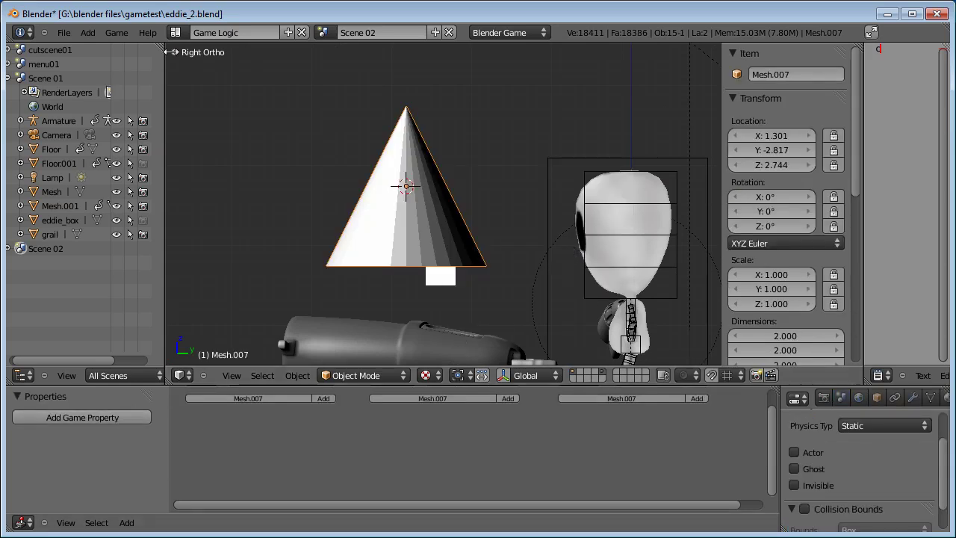
Step: Switch to the Default screen layout and enable Cap End for the new cone
left_click(178, 33)
left_click(193, 83)
scroll(308, 262, "down", 6)
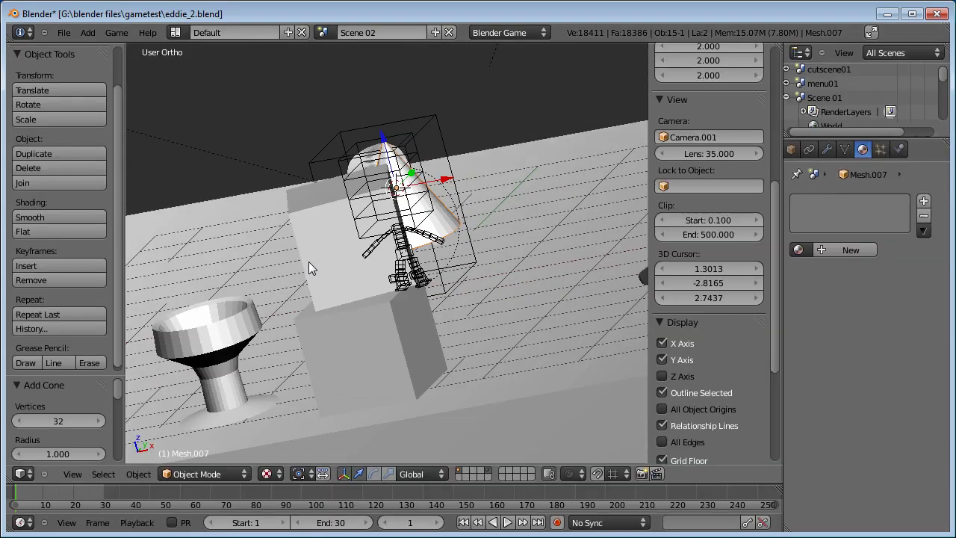
middle_click_drag(336, 246, 193, 291)
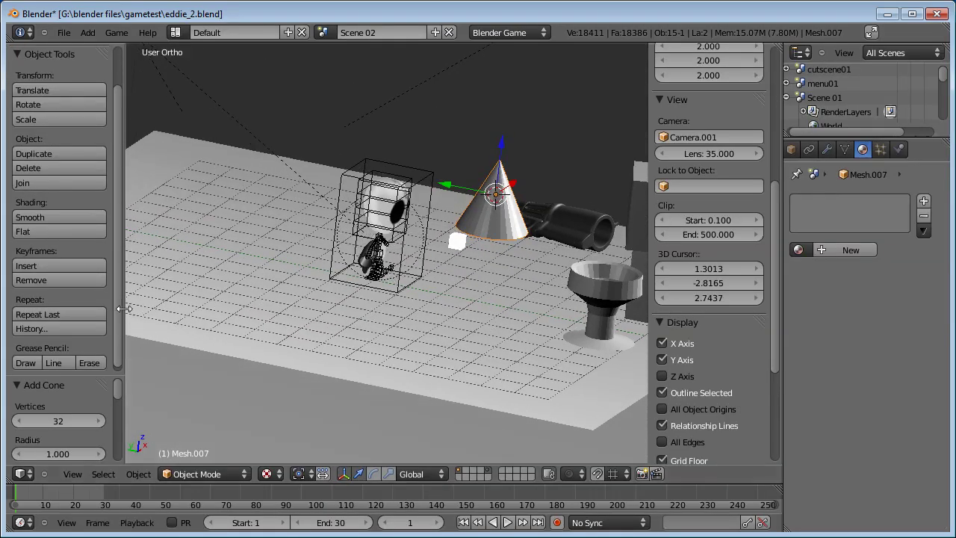
left_click_drag(118, 325, 118, 340)
scroll(117, 389, "down", 5)
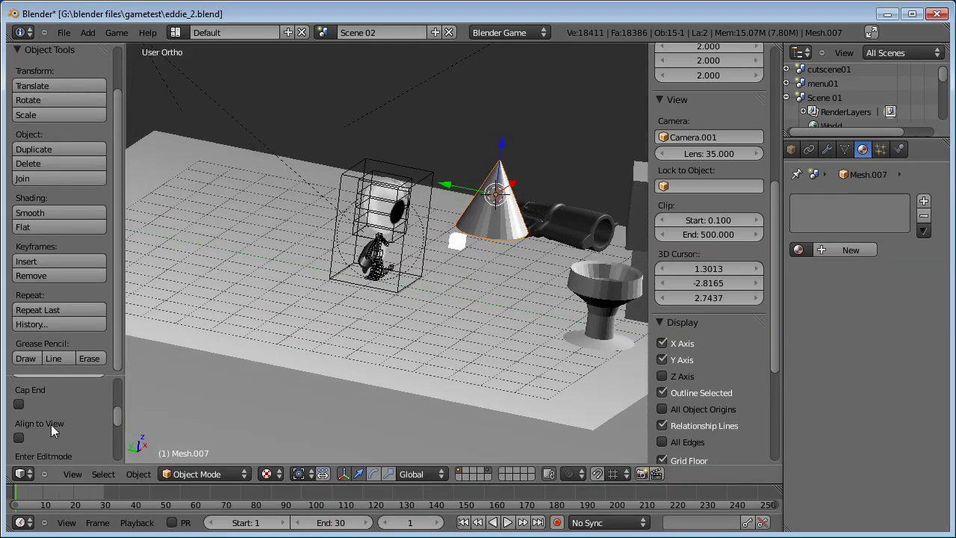
left_click(19, 405)
Step: Set the new cone's vertex count to 16
scroll(423, 305, "up", 3)
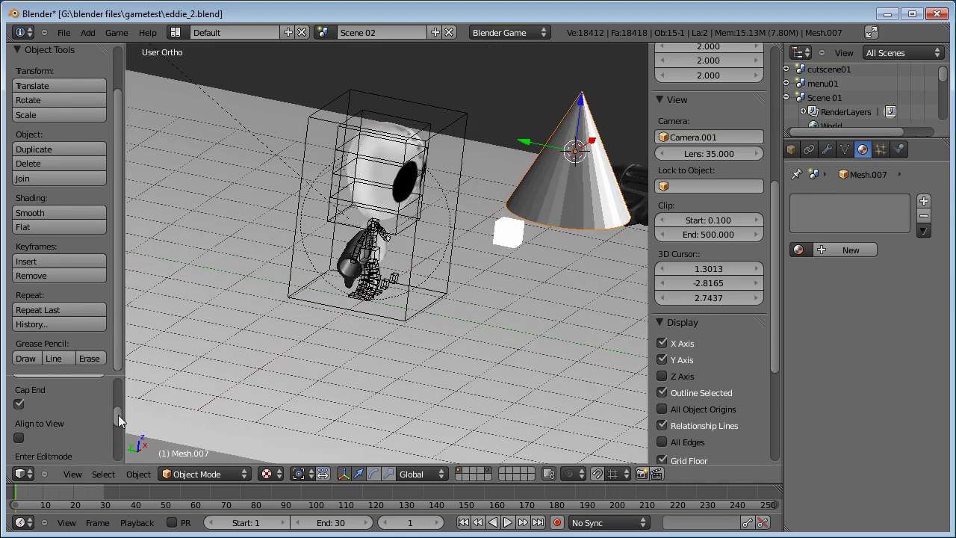
left_click_drag(119, 419, 121, 389)
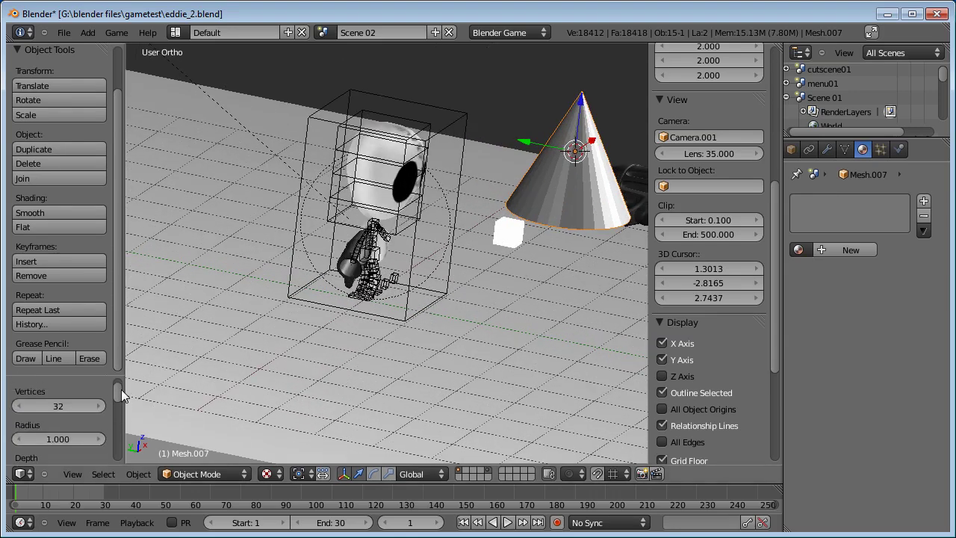
left_click(75, 407)
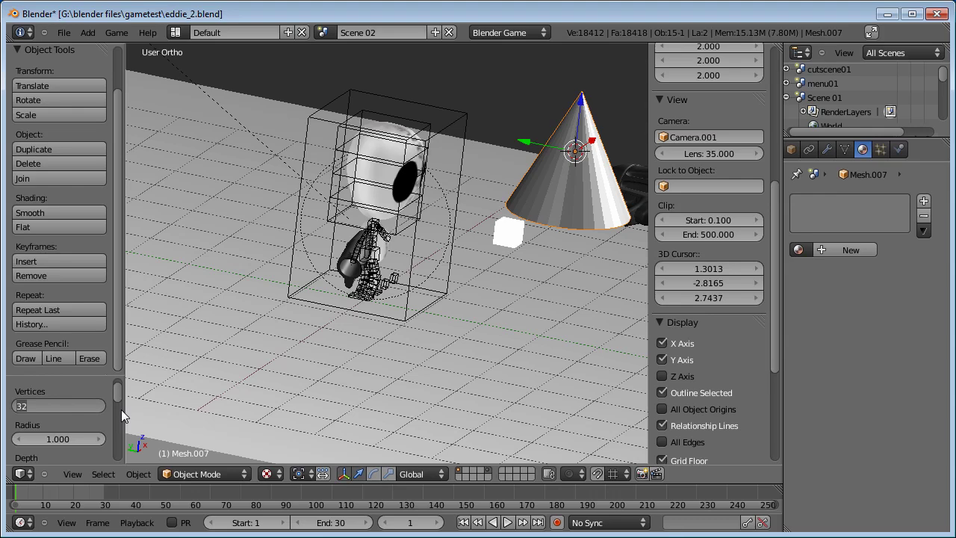
type("16")
key("Return")
Step: Enter Edit Mode on the cone with vertex selection active and bring its capped base into view
key("KP_1")
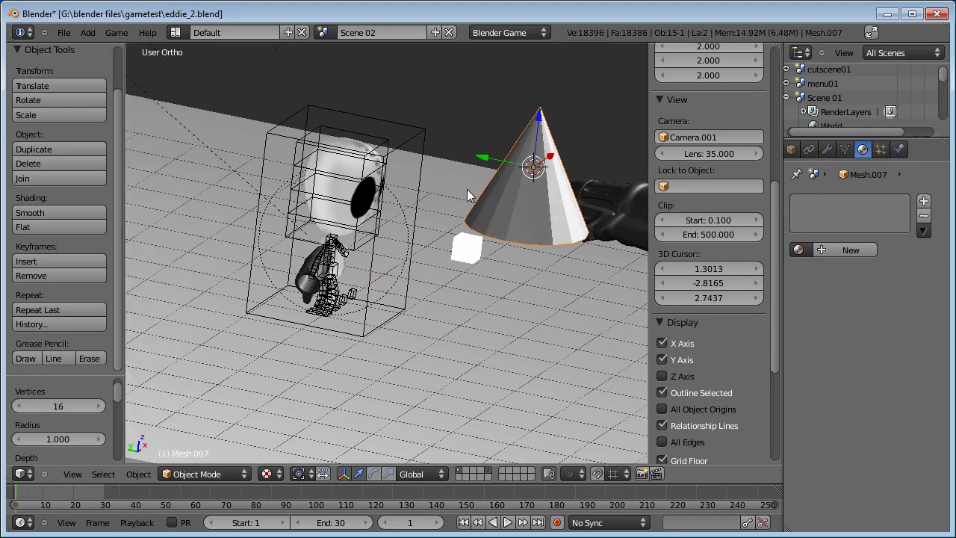
key("ctrl+KP_3")
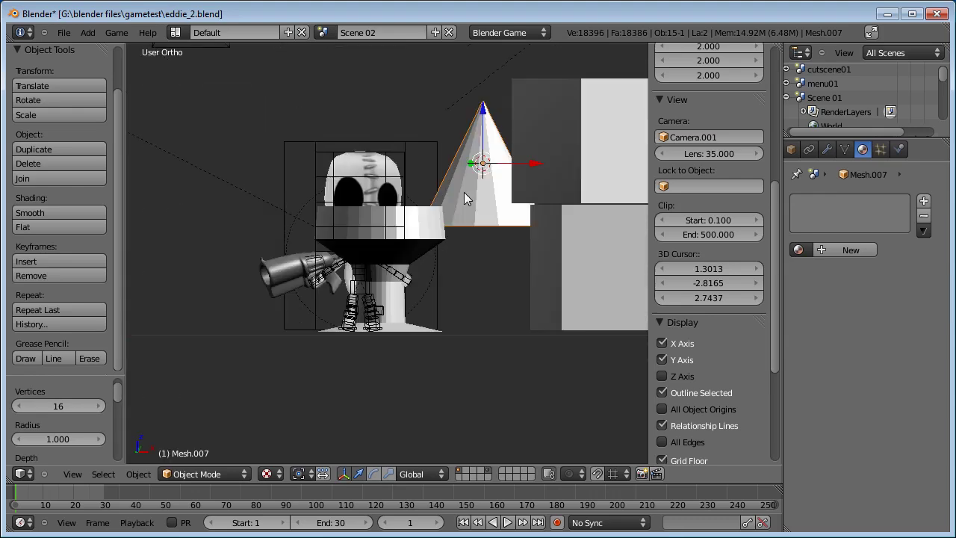
key("Tab")
scroll(464, 192, "up", 3)
middle_click_drag(464, 192, 368, 311, "shift")
scroll(389, 311, "up", 2)
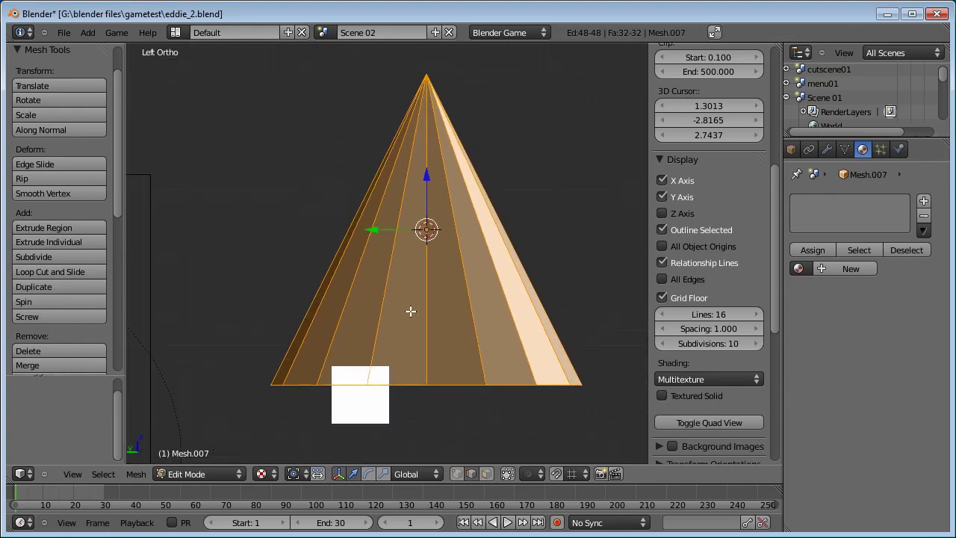
left_click(457, 473)
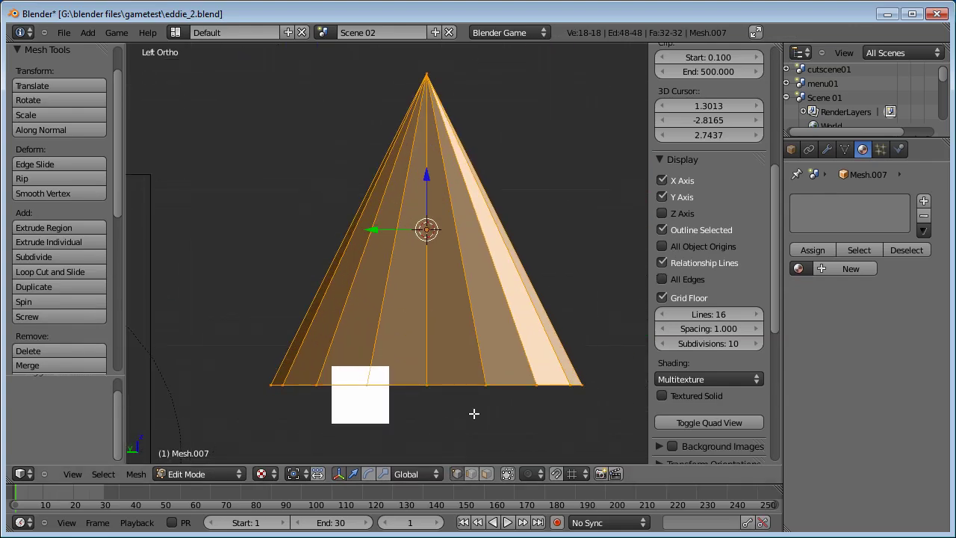
middle_click_drag(474, 412, 418, 264)
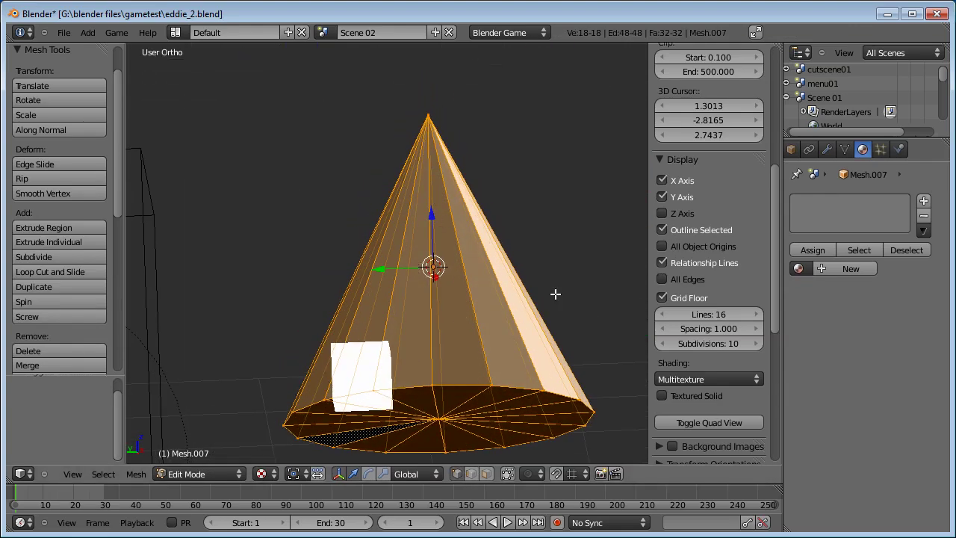
Step: Select only the cone's side edges running from the base rim to the tip, using edge selection
key("a")
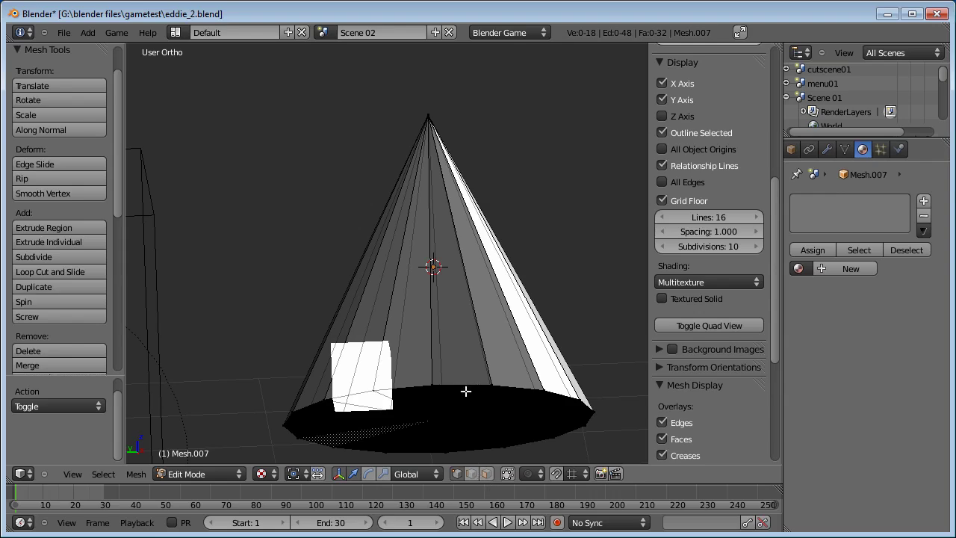
right_click(464, 414, "alt")
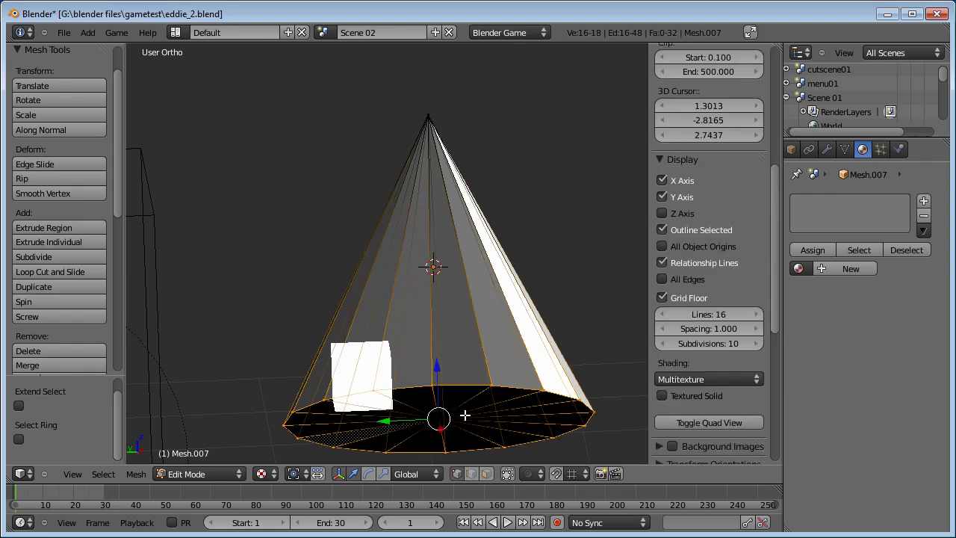
middle_click_drag(513, 397, 454, 386)
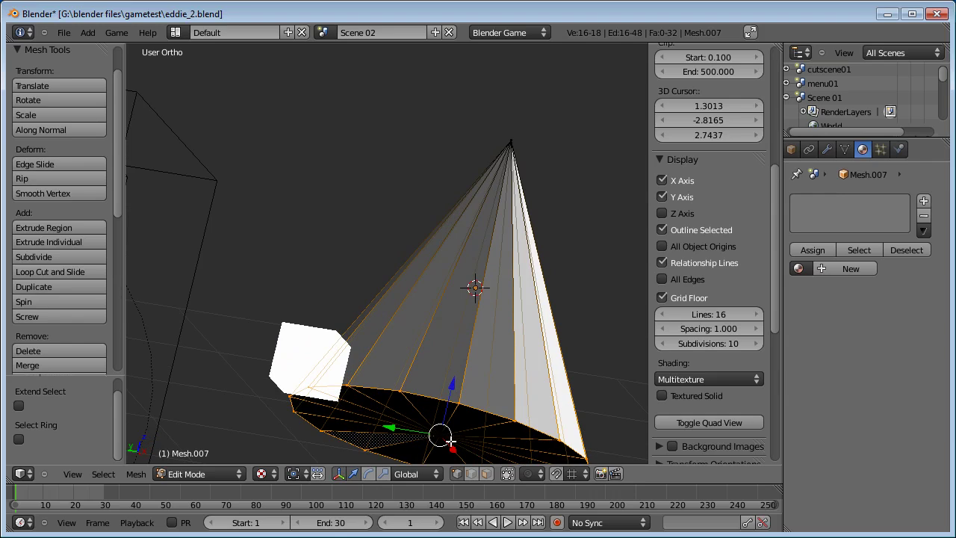
right_click(515, 139, "shift")
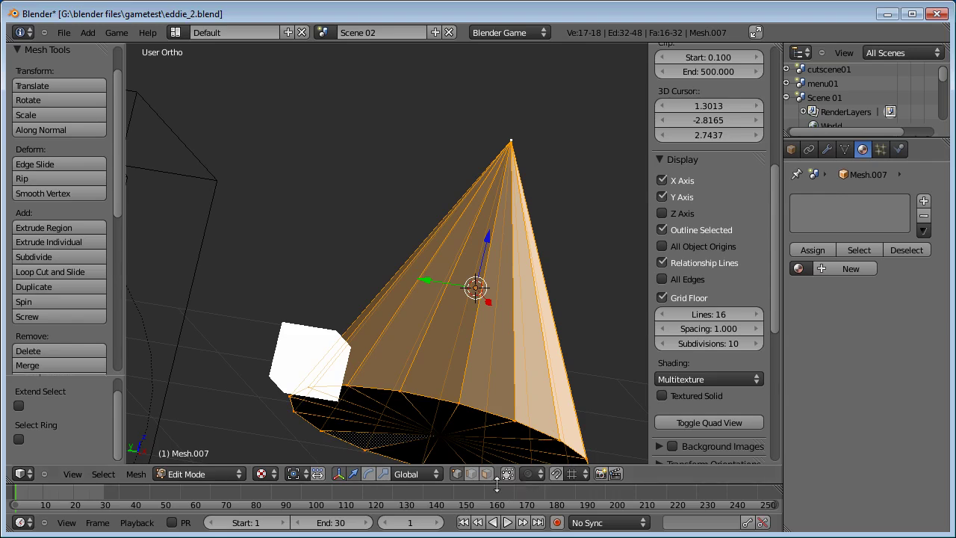
left_click(471, 474)
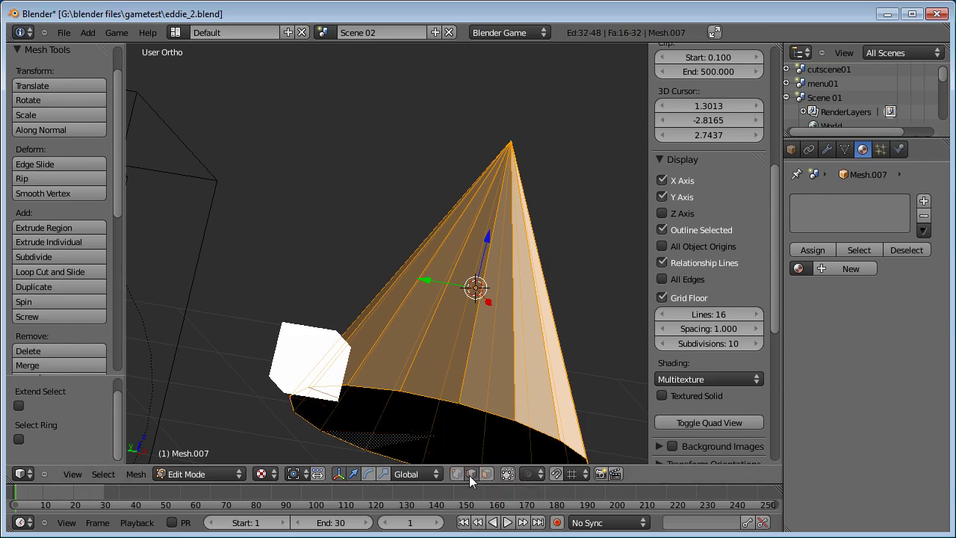
right_click(421, 396, "alt+shift")
mouse_move(412, 295)
middle_mouse_down()
mouse_move(440, 363)
mouse_move(406, 262)
mouse_move(415, 292)
middle_mouse_up()
Step: Subdivide the cone's selected side edges with 3 cuts
key("w")
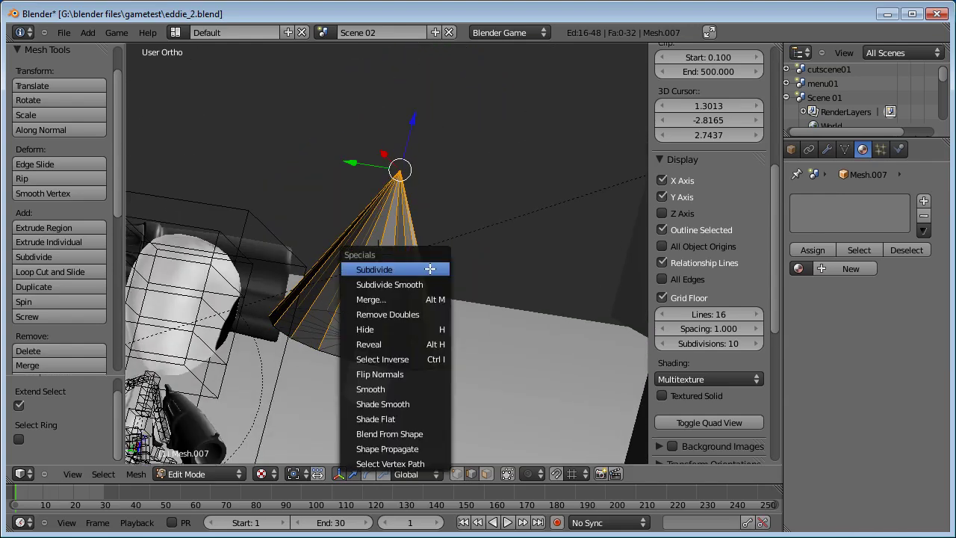
left_click(430, 269)
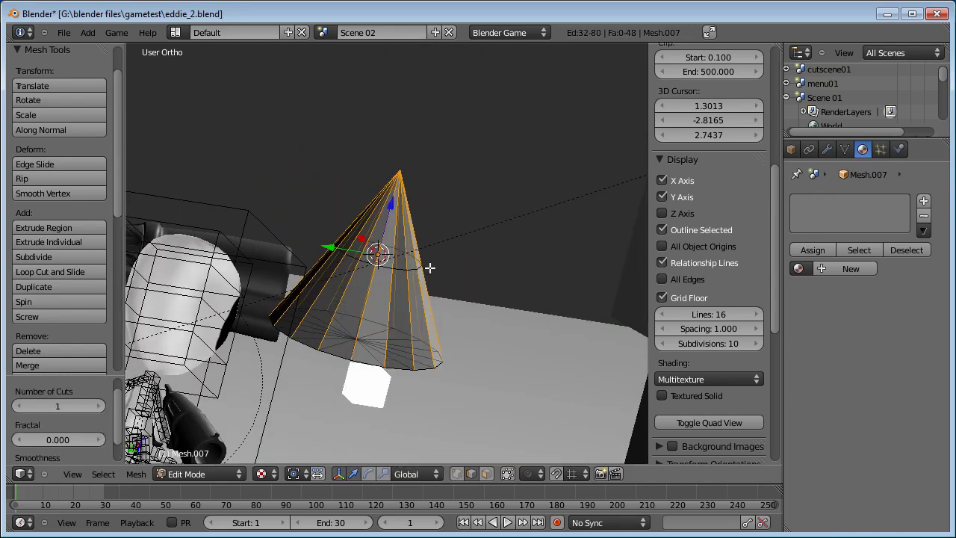
left_click(99, 406)
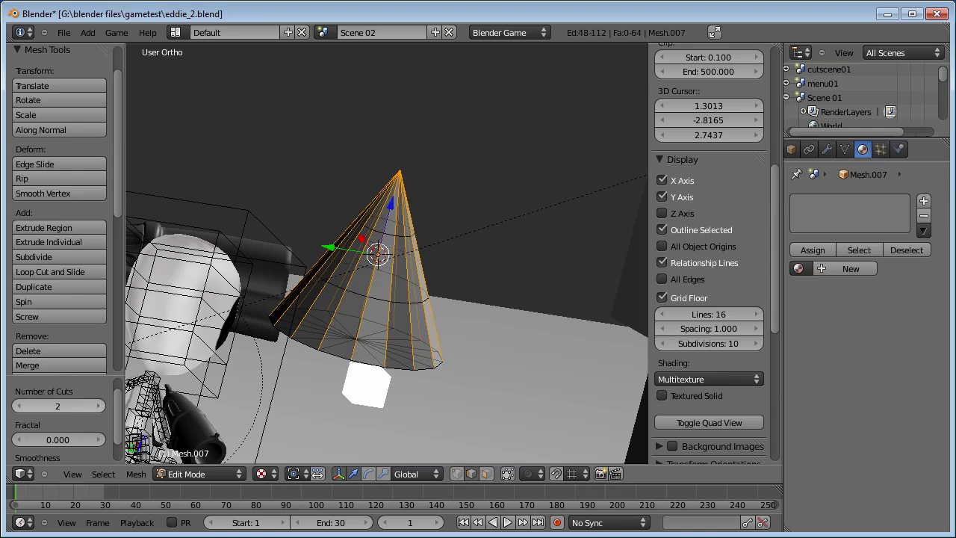
left_click(100, 406)
Step: Select only the cone's bottom vertex ring in right view and scale it to about 0.676
key("KP_3")
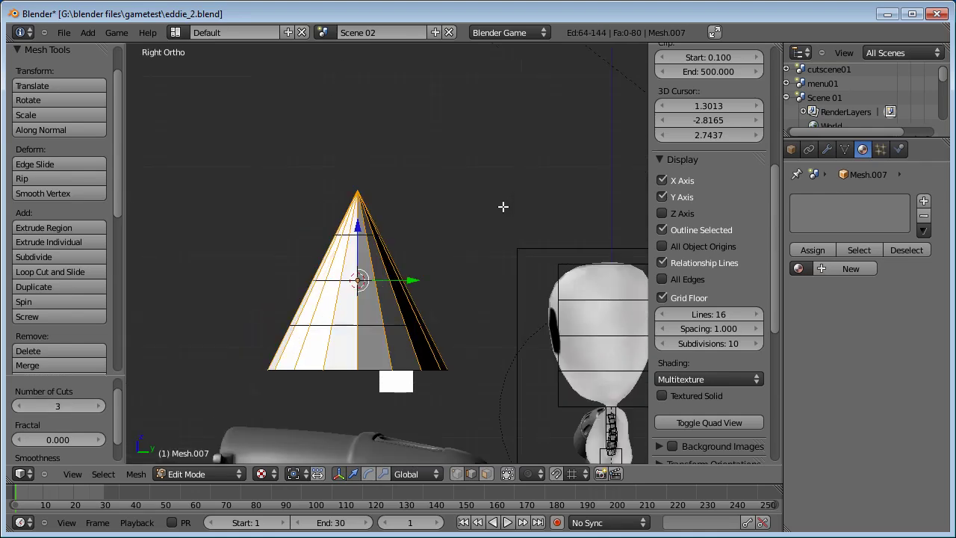
left_click(458, 474)
key("a")
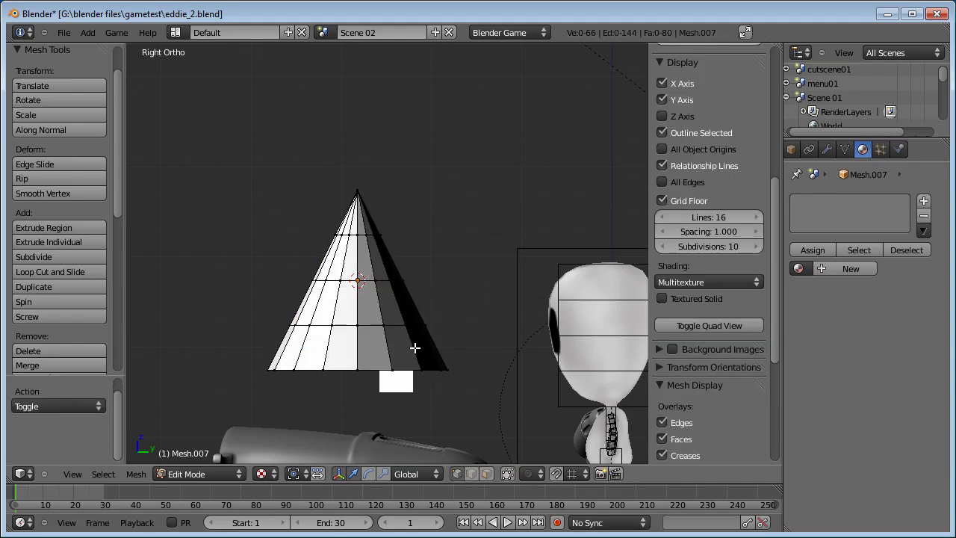
key("b")
left_click_drag(454, 347, 201, 388)
key("s")
left_click(438, 345)
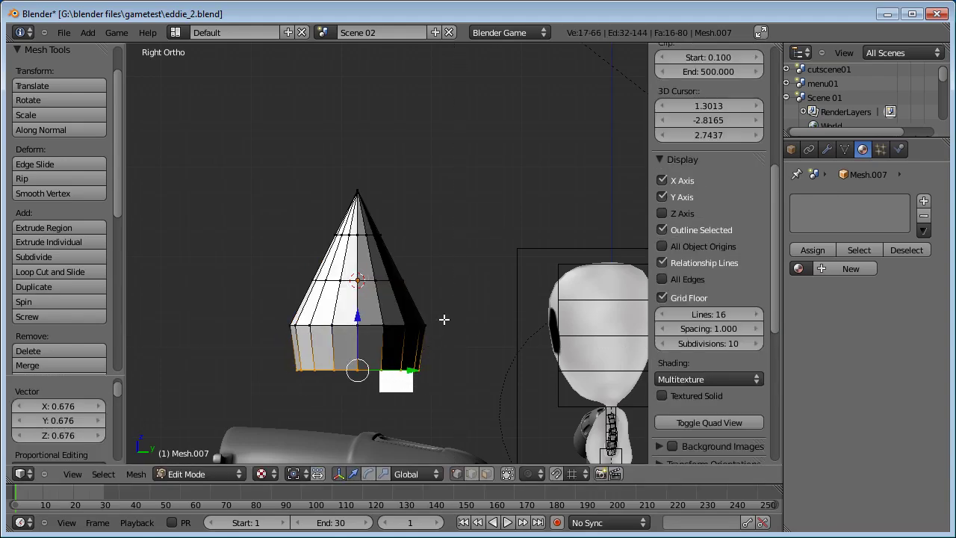
Step: Select the cone's two lowest vertex rings and scale them together to about 0.805
key("a")
left_click(452, 310)
key("b")
left_click_drag(456, 309, 255, 400)
key("s")
left_click(436, 327)
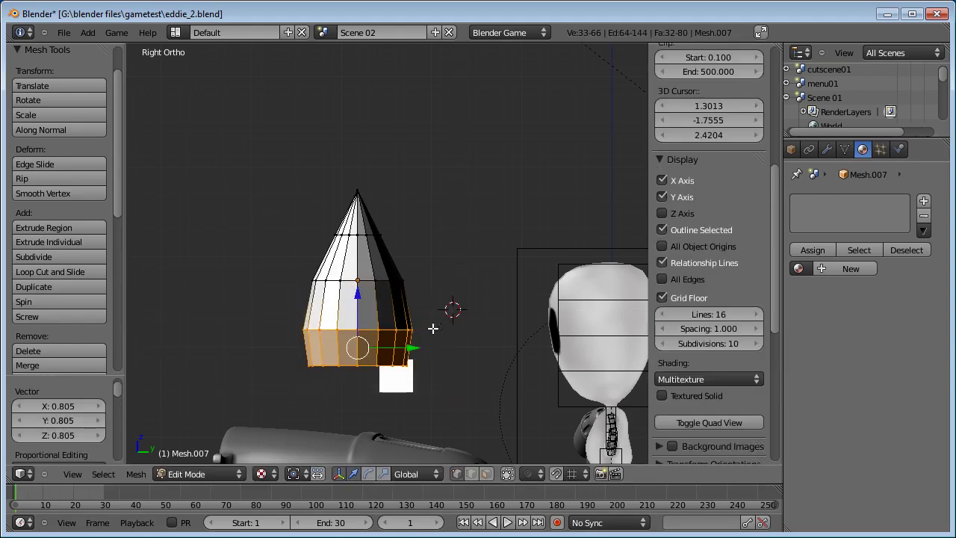
Step: Select the cone's middle vertex ring and scale it slightly outward to round the bullet's side profile
key("a")
key("b")
left_click_drag(431, 254, 295, 290)
key("s")
left_click(463, 278)
key("a")
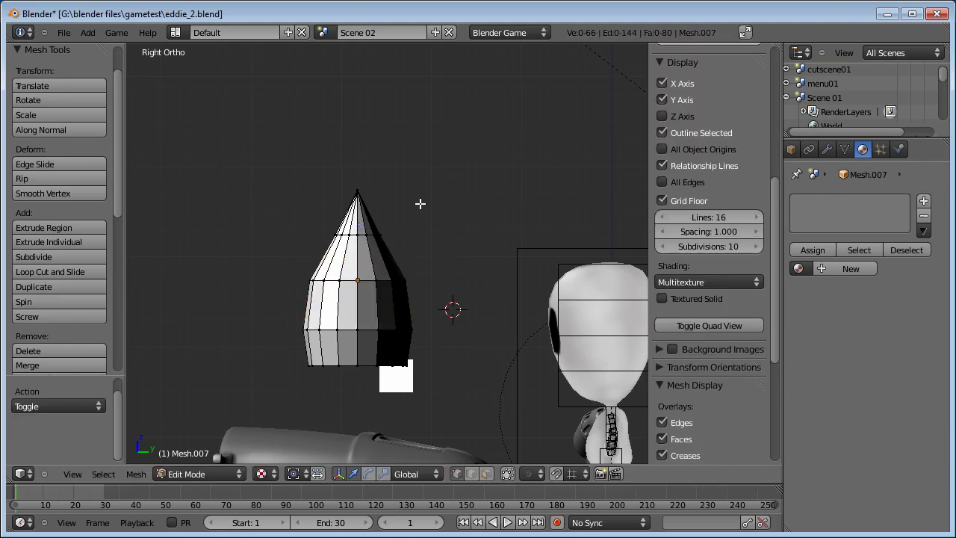
Step: Lower the bullet's tip vertex and the vertex ring just below it along Z to blunt the nose
left_click(406, 166)
key("b")
left_click_drag(404, 167, 335, 203)
left_click_drag(357, 145, 354, 165)
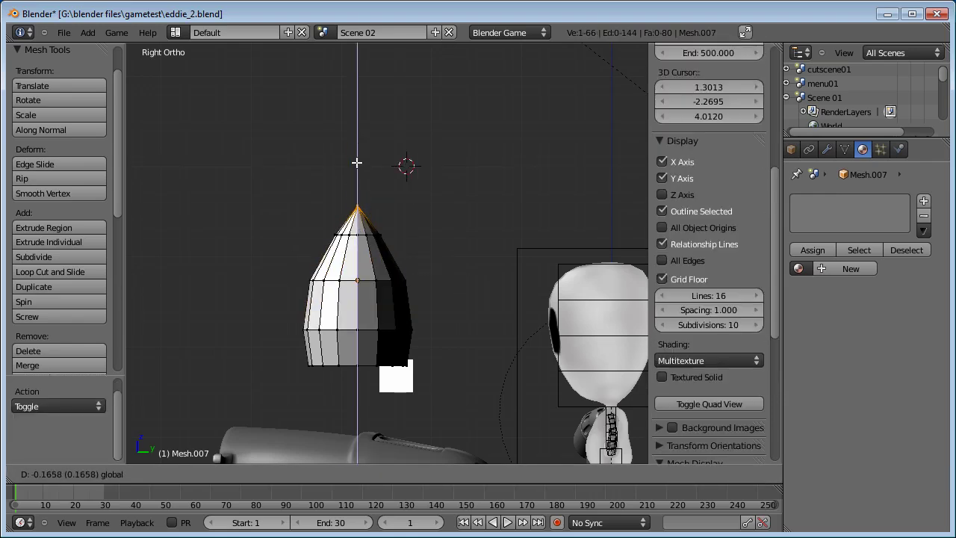
key("a")
left_click_drag(392, 207, 291, 251)
left_click_drag(358, 172, 361, 187)
key("a")
scroll(358, 247, "down", 2)
key("Tab")
Step: Scale the whole bullet mesh down to about 0.130 in Edit Mode while comparing it with the gun
middle_click_drag(324, 278, 500, 279)
key("KP_1")
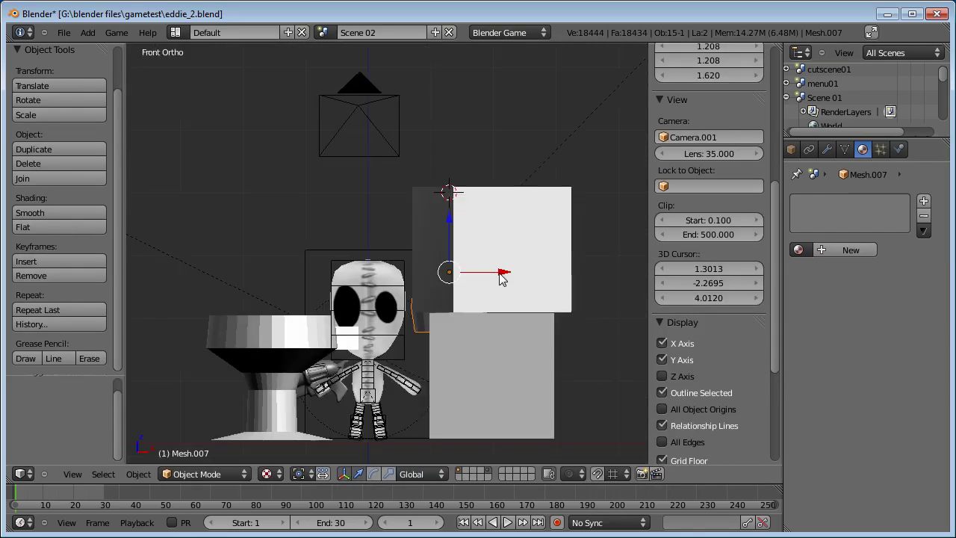
key("ctrl+KP_3")
key("Tab")
key("a")
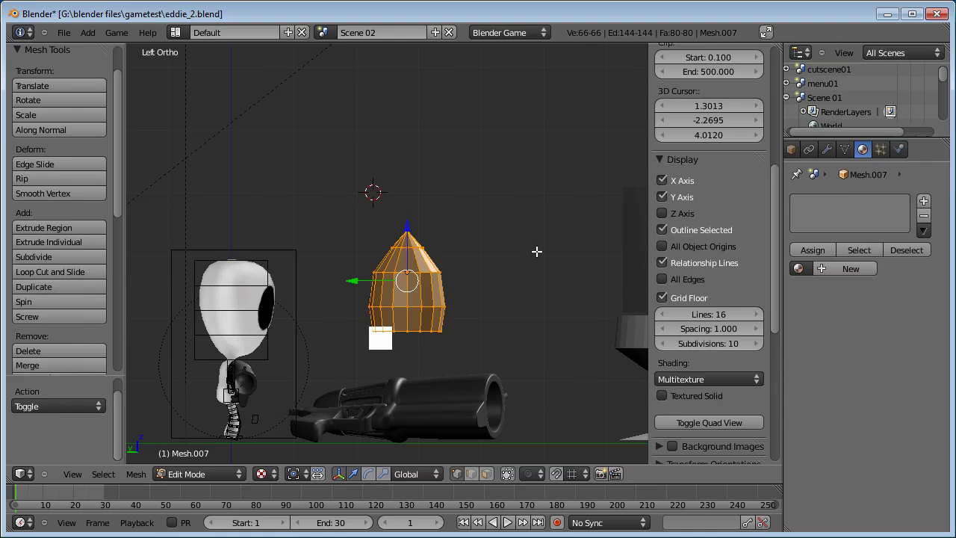
key("s")
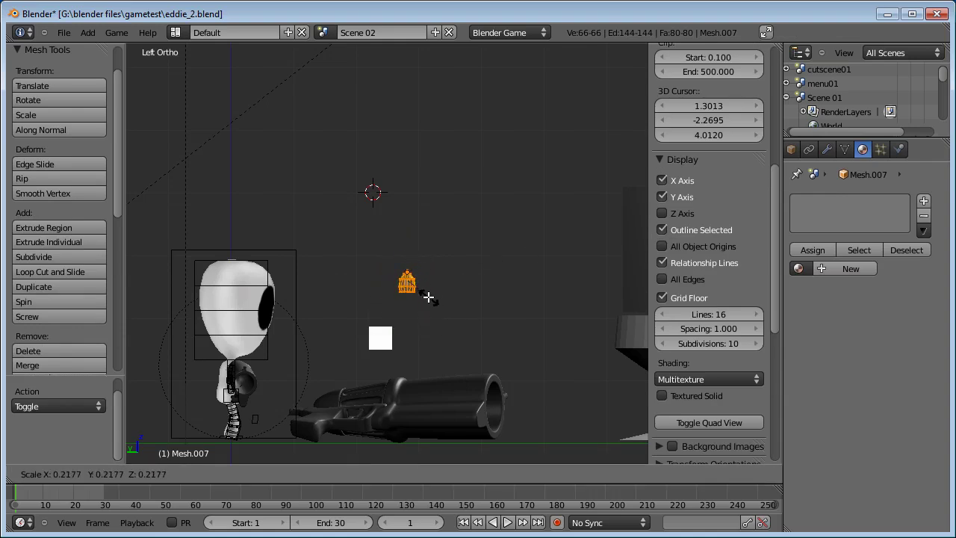
left_click(418, 291)
Step: Move the whole bullet mesh up about 0.176 along Z so it is centred on its origin
key("KP_Decimal")
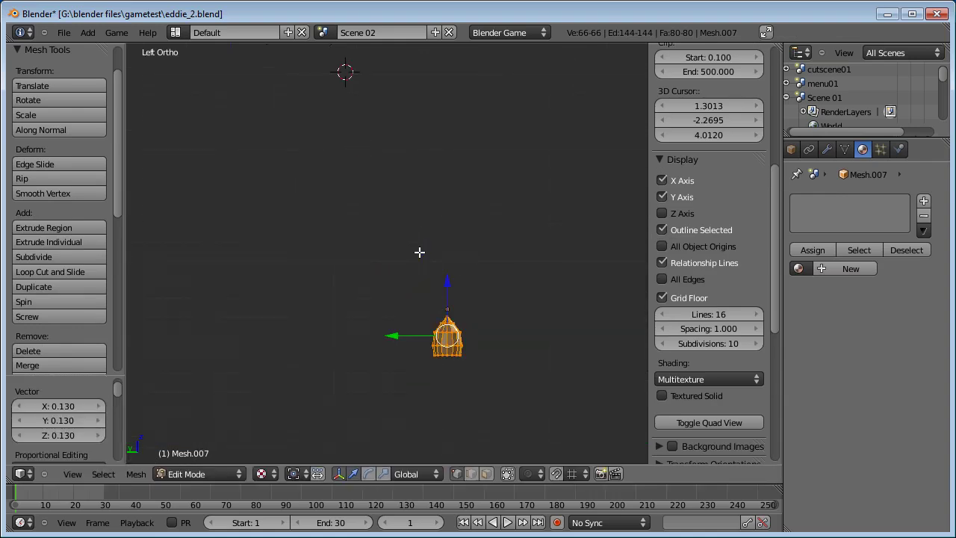
key("g")
key("z")
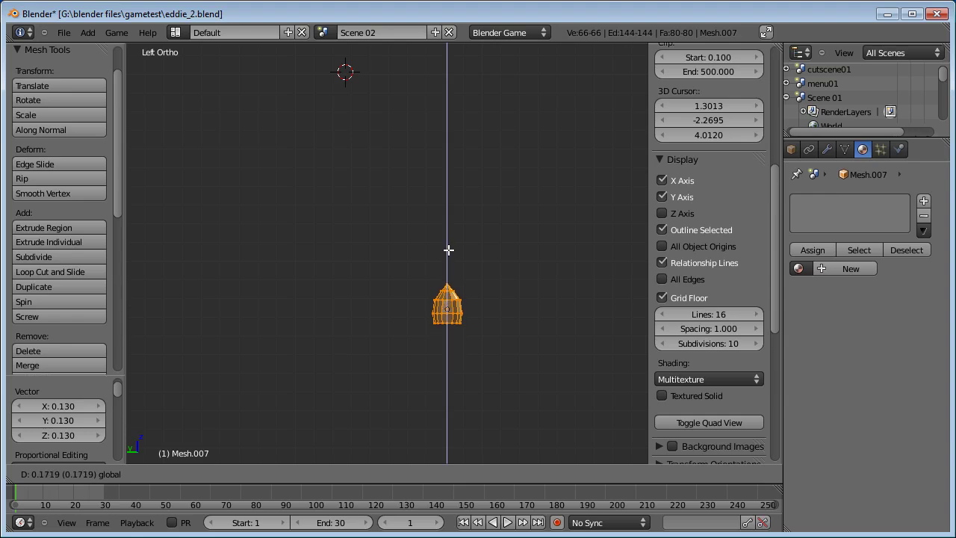
left_click(448, 248)
scroll(452, 321, "up", 4)
middle_click_drag(532, 314, 441, 243, "shift")
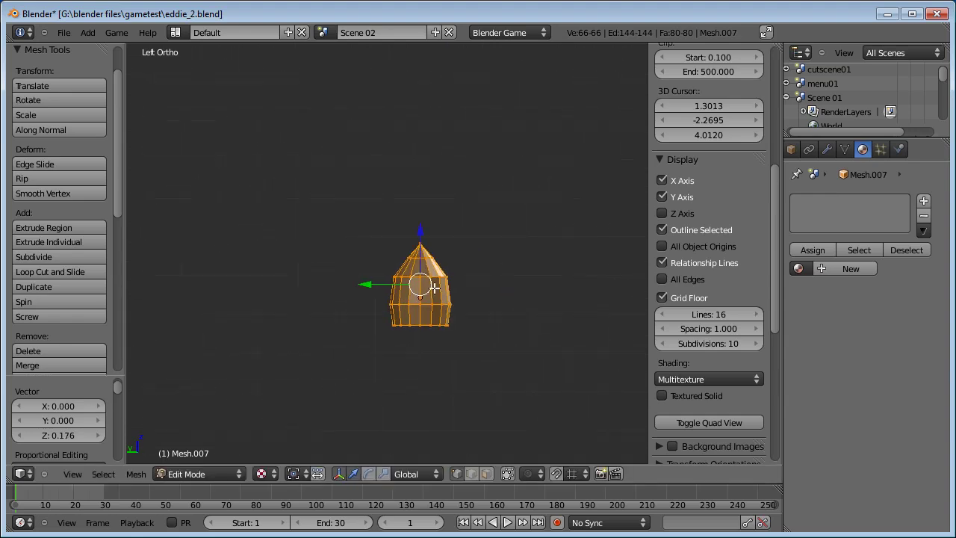
scroll(430, 305, "down", 2)
middle_click_drag(426, 306, 334, 283)
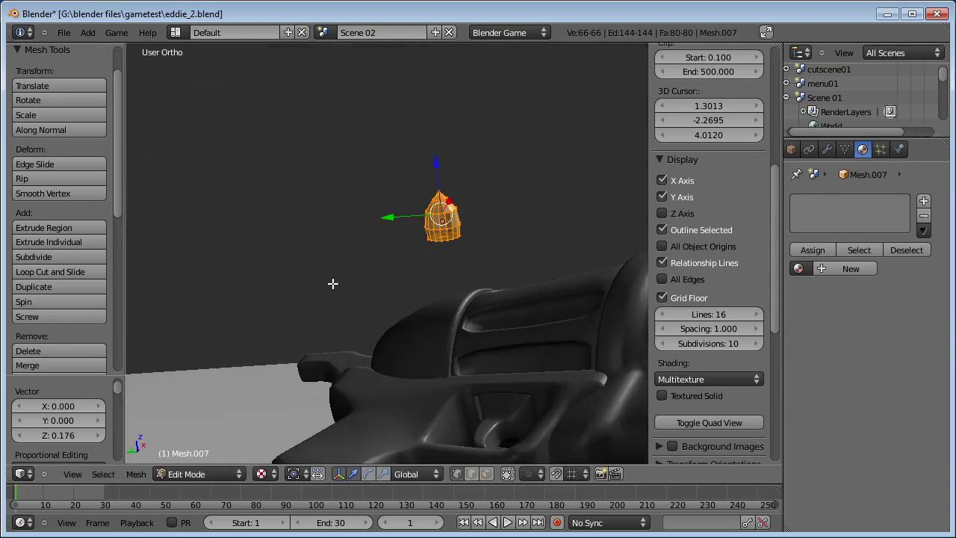
Step: Return to Object Mode and rename the new mesh object as bullet
key("Tab")
key("KP_3")
scroll(701, 183, "up", 10)
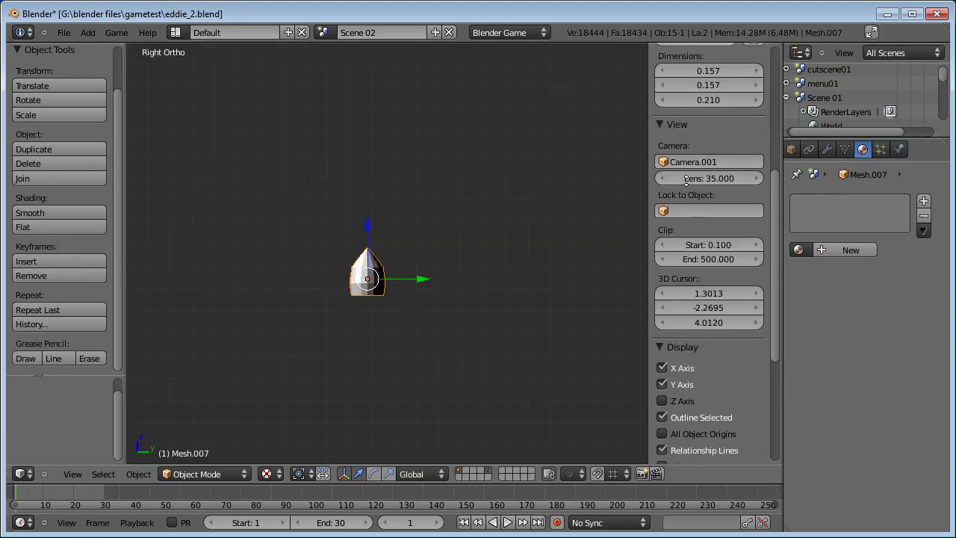
type("bullet")
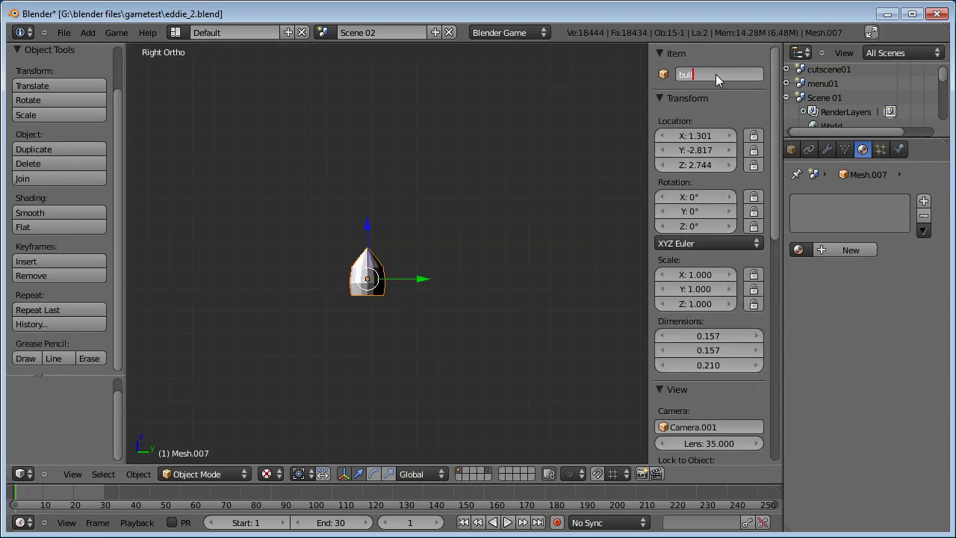
key("Return")
scroll(468, 251, "down", 3)
middle_click_drag(468, 252, 447, 264, "shift")
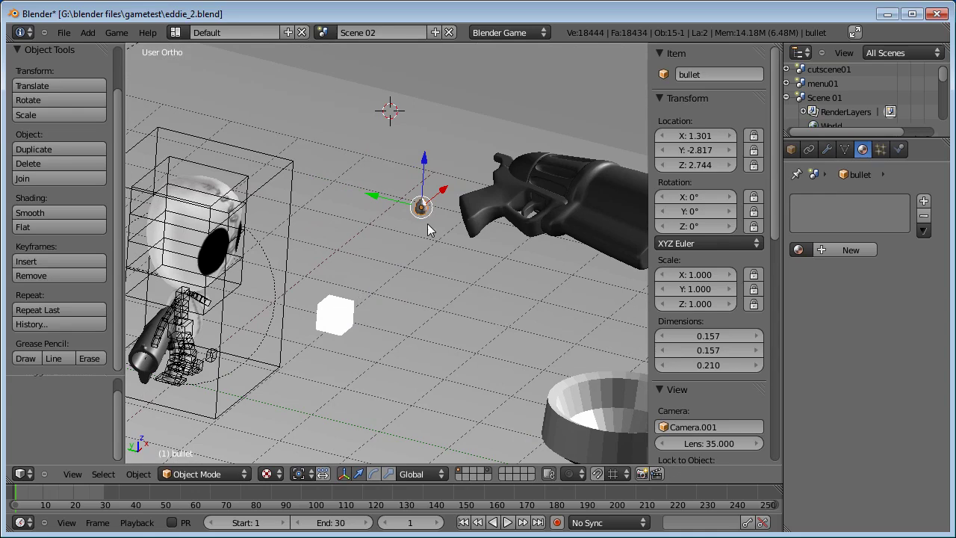
Step: Move the bullet object to layer 4 and show that layer together with layer 1
key("m")
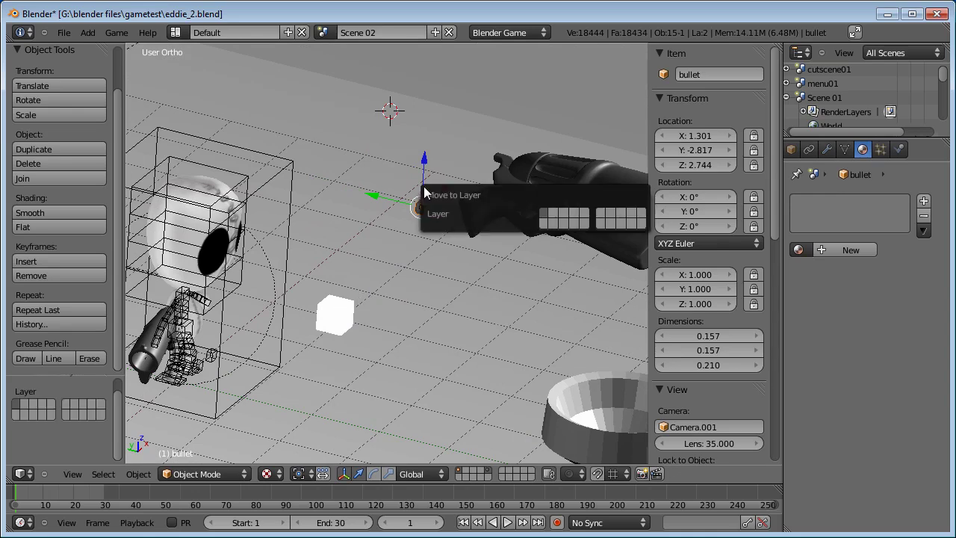
left_click(576, 213)
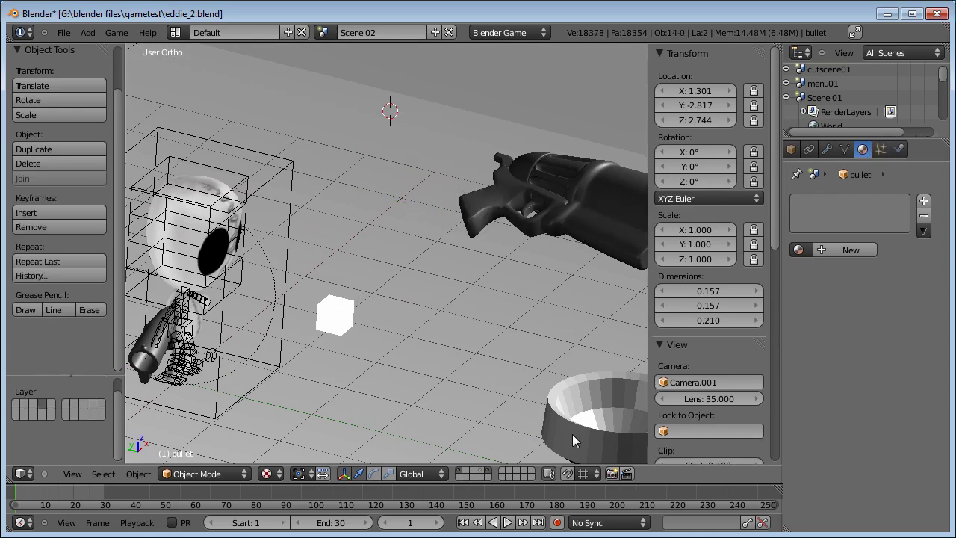
left_click(481, 474)
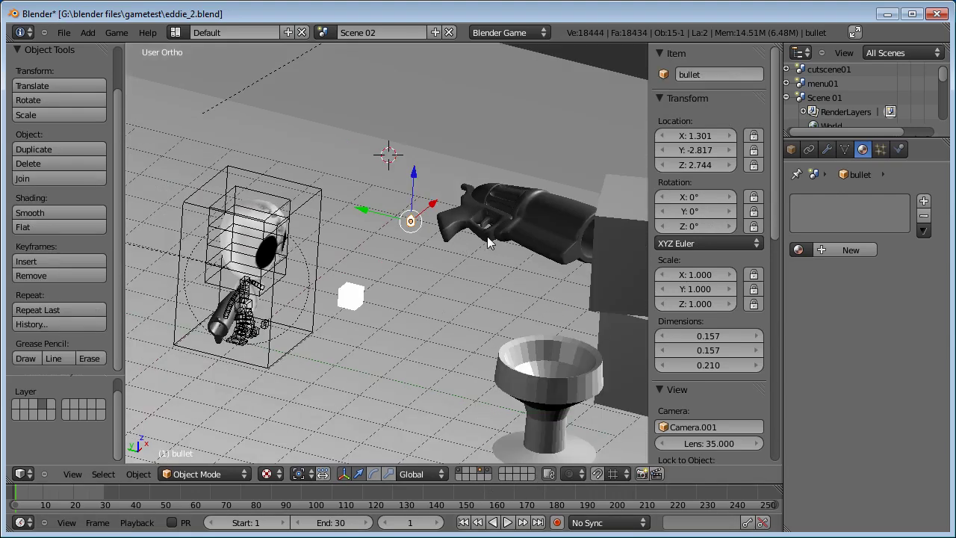
Step: Switch to the Game Logic screen layout and select the bullet_placeholder cube
left_click(178, 33)
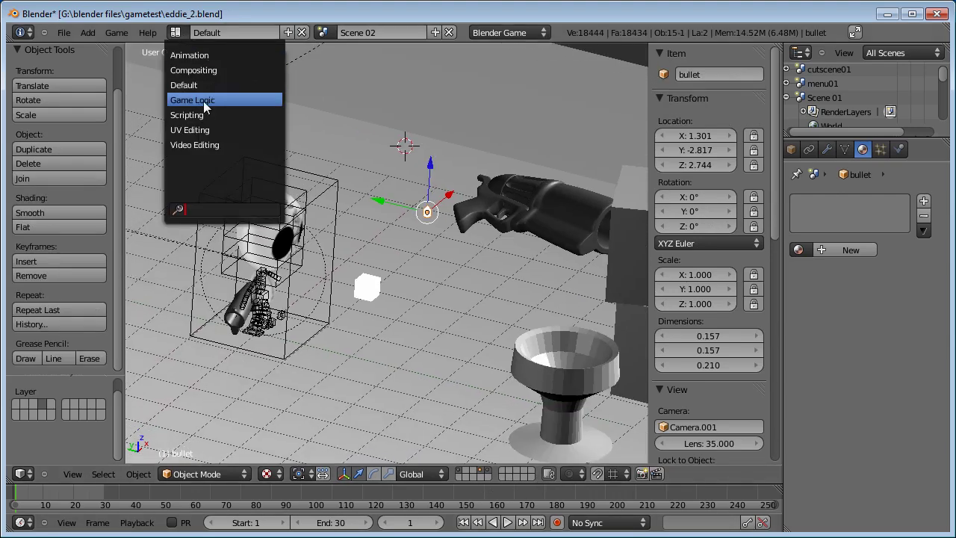
left_click(203, 98)
right_click(452, 278)
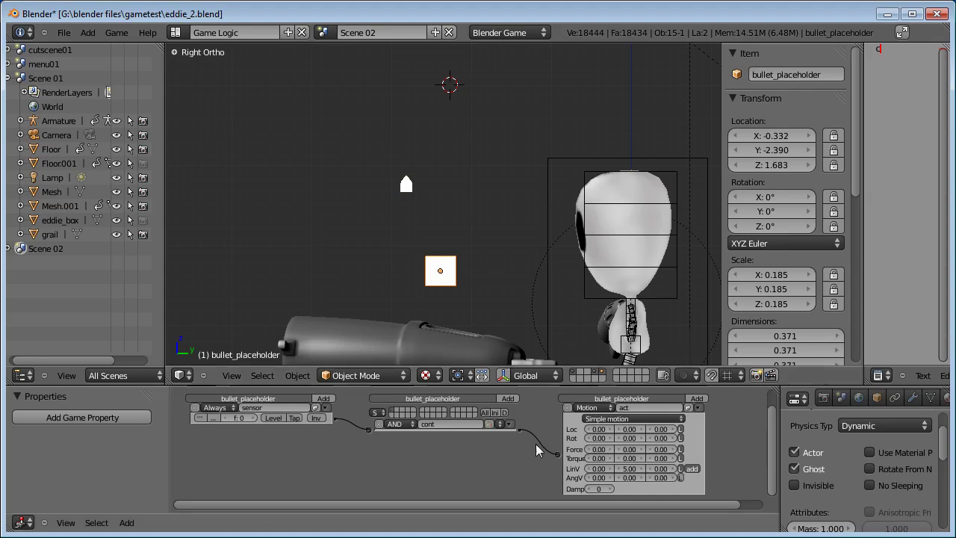
Step: Rename the placeholder's sensor as always and its Motion actuator as forward motion, collapsing its controller and actuator
left_click(698, 408)
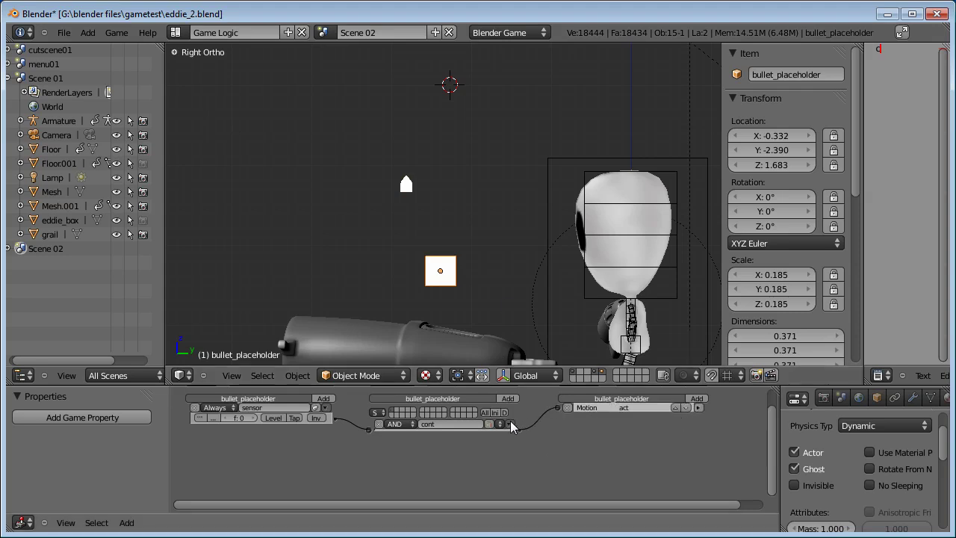
left_click(285, 409)
type("alway")
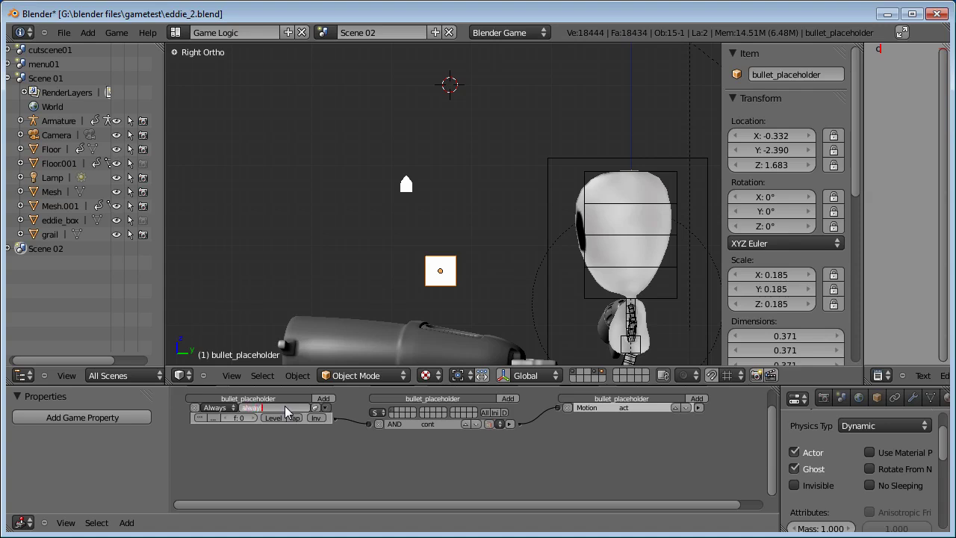
type("s")
key("Return")
left_click(698, 408)
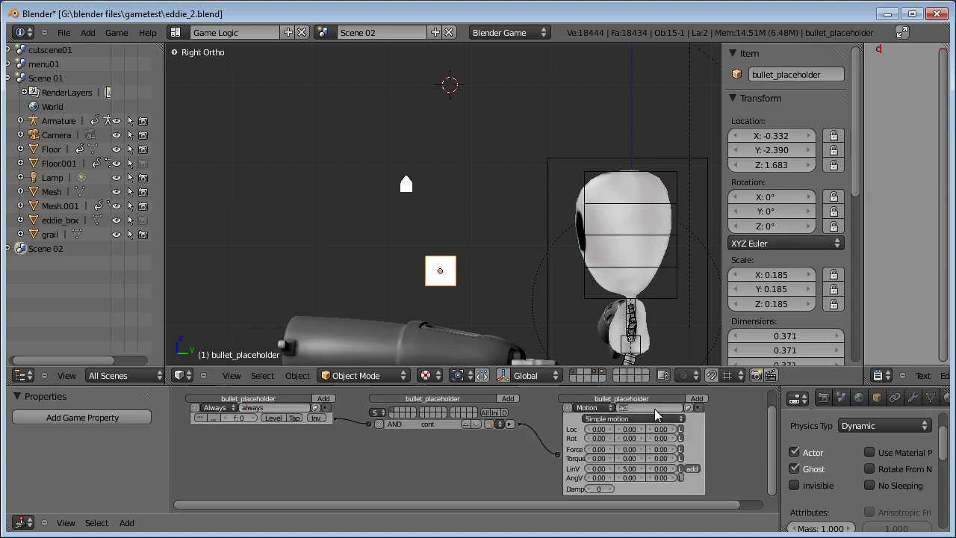
type("bul")
key("Return")
left_click(697, 408)
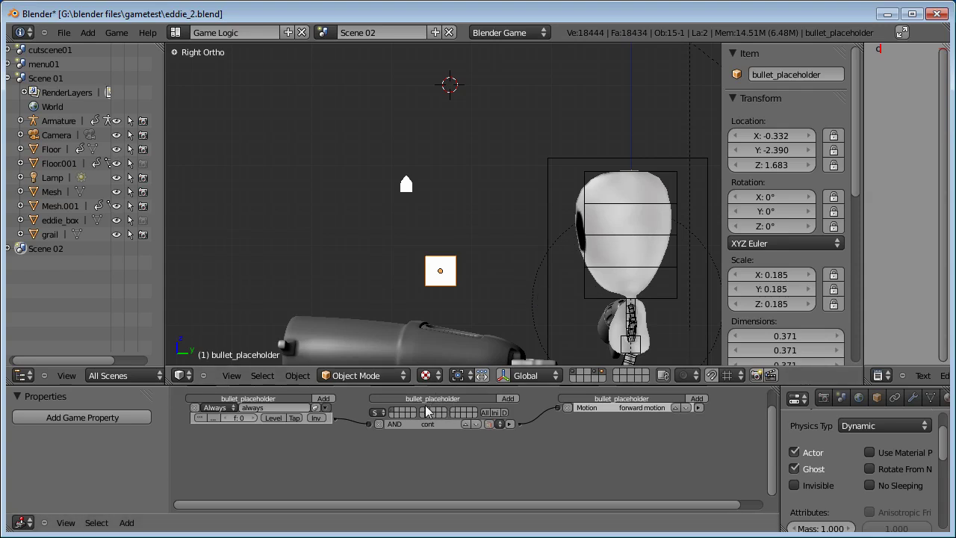
Step: Add a second Always sensor, AND controller and actuator to bullet_placeholder and link the three together
middle_click_drag(320, 452, 310, 449)
left_click(314, 394)
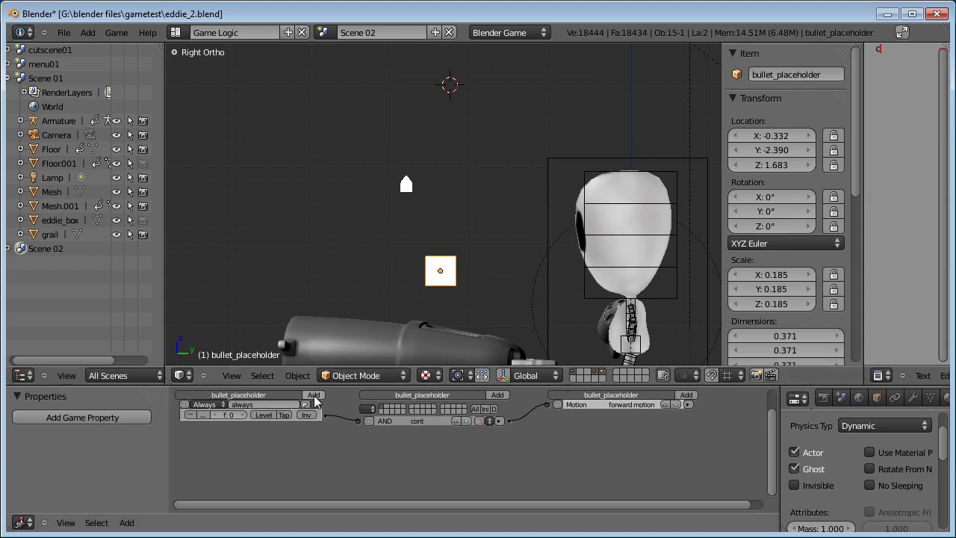
left_click(514, 401)
left_click(686, 394)
left_click(670, 409)
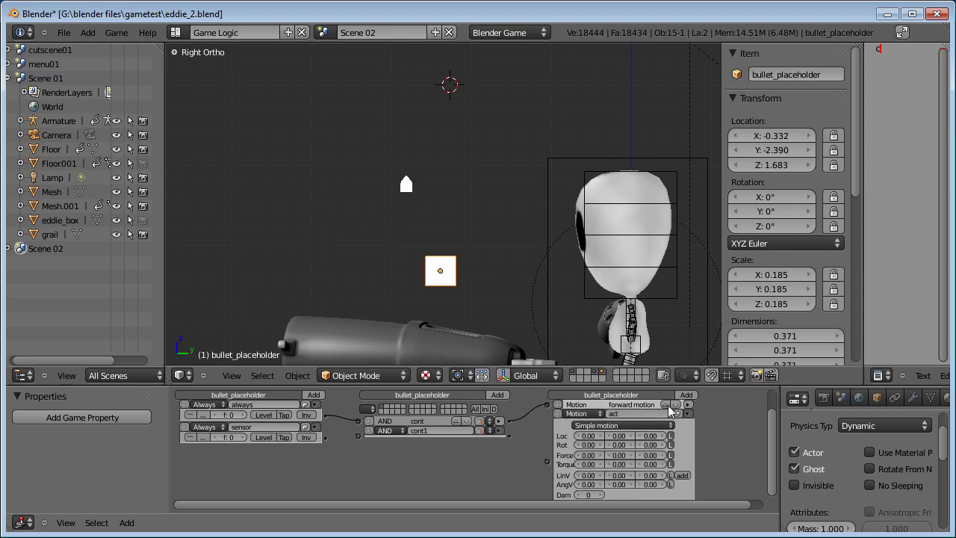
left_click_drag(326, 437, 359, 435)
middle_click_drag(534, 461, 519, 462)
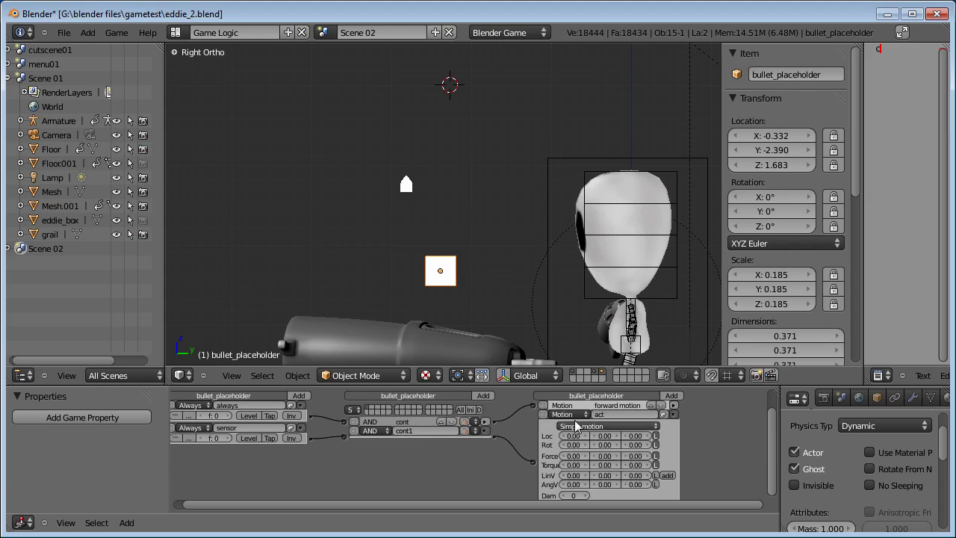
Step: Change the new actuator to Edit Object with Add Object and set its object to bullet
left_click(580, 416)
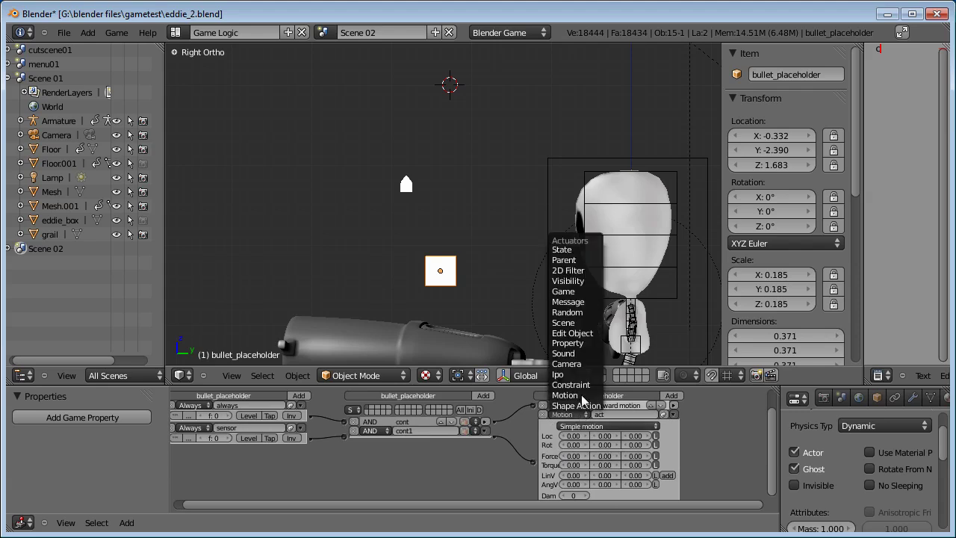
left_click(578, 342)
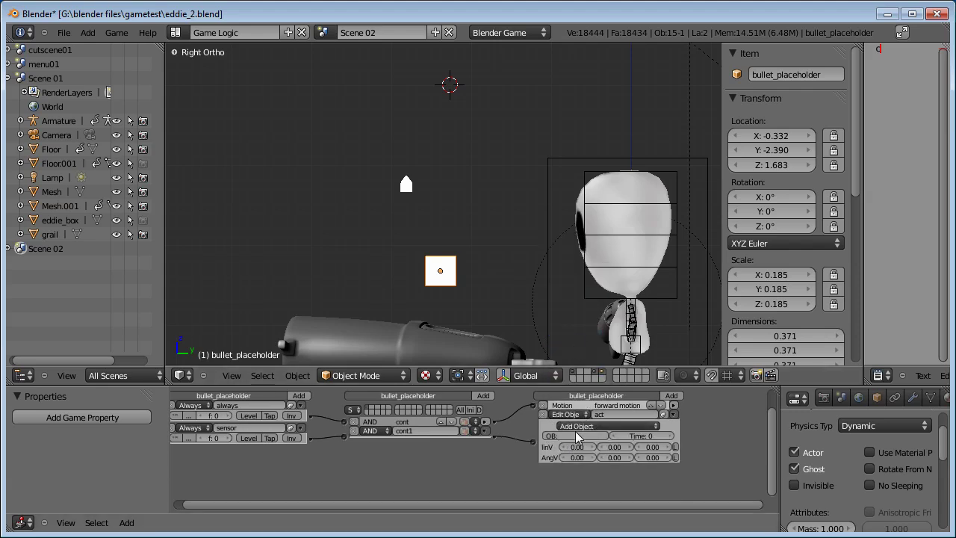
left_click(579, 439)
type("bullet")
key("Return")
scroll(521, 279, "down", 1)
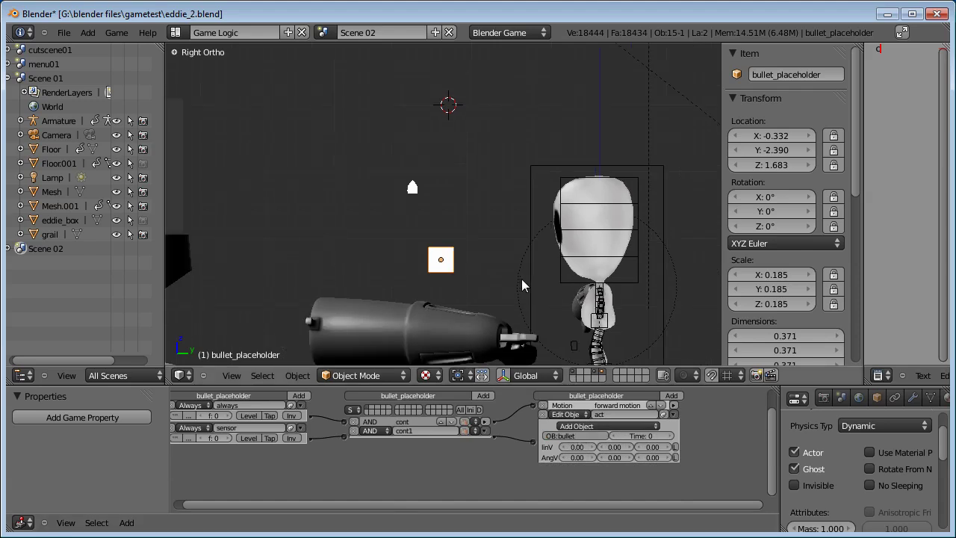
middle_click_drag(551, 281, 555, 256, "shift")
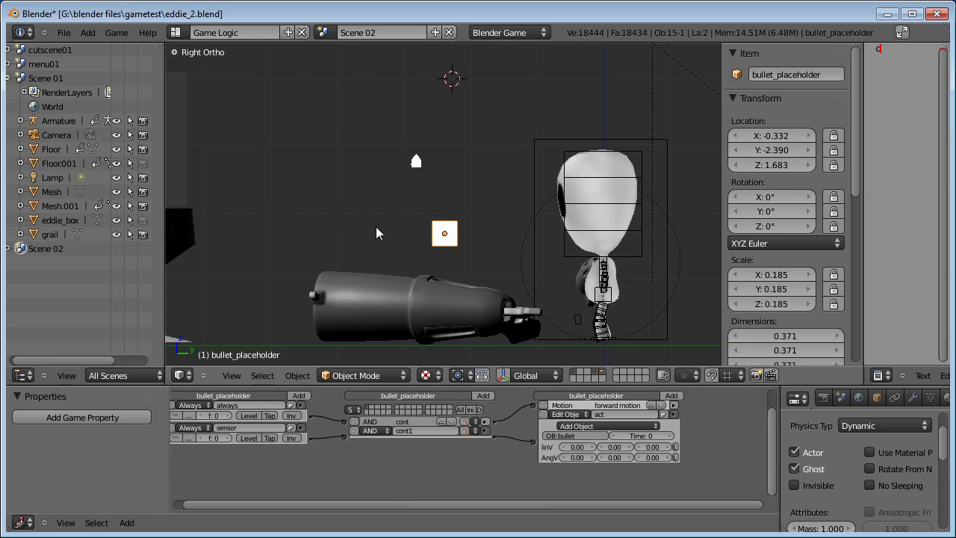
scroll(441, 203, "down", 2)
scroll(441, 203, "up", 3)
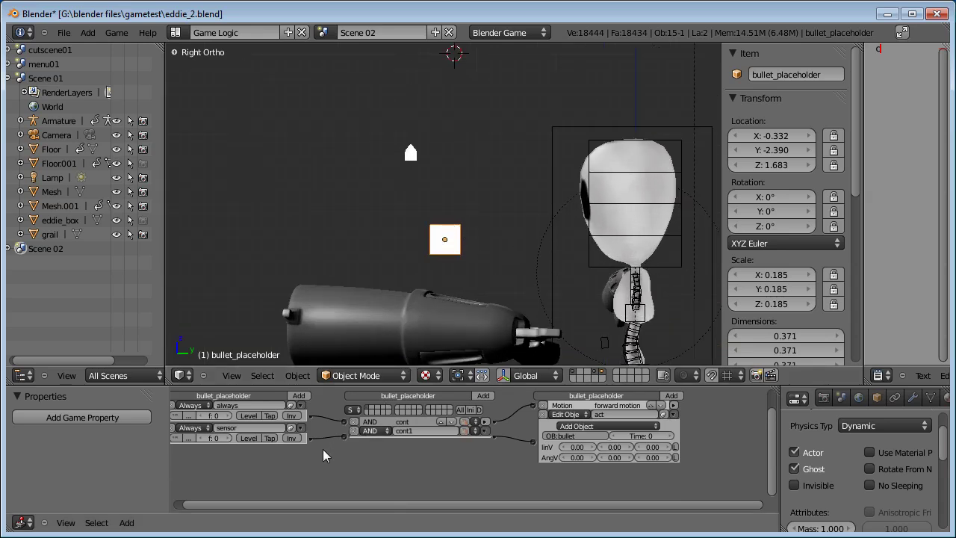
middle_click_drag(475, 277, 548, 280, "shift")
middle_click_drag(326, 476, 421, 471)
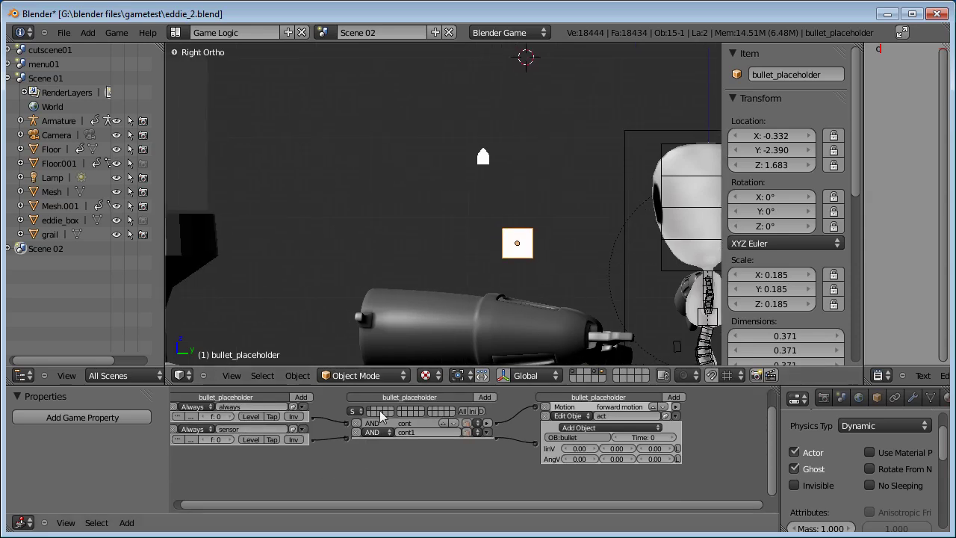
middle_click_drag(293, 457, 310, 482)
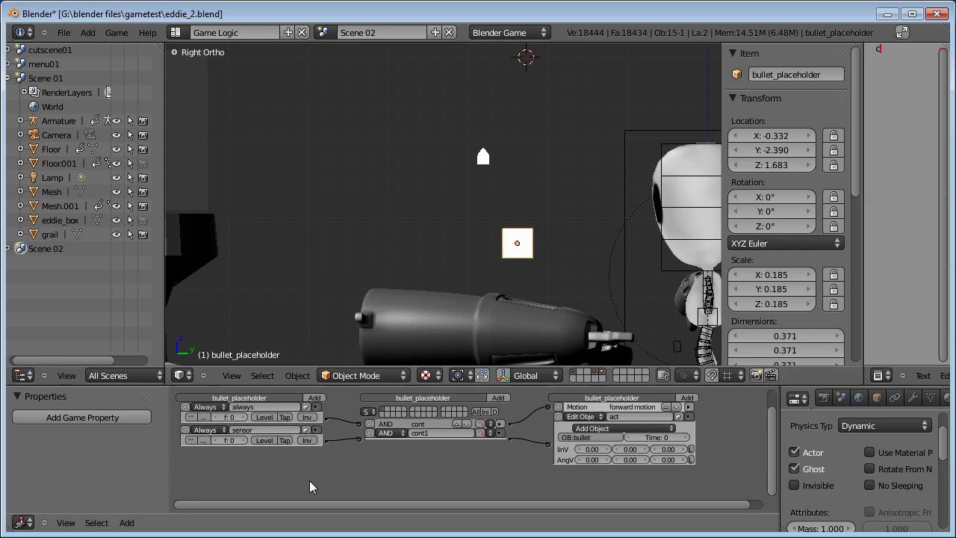
Step: Change bullet_placeholder's second sensor to a Near sensor with distance 2 and reset distance 3
left_click(206, 430)
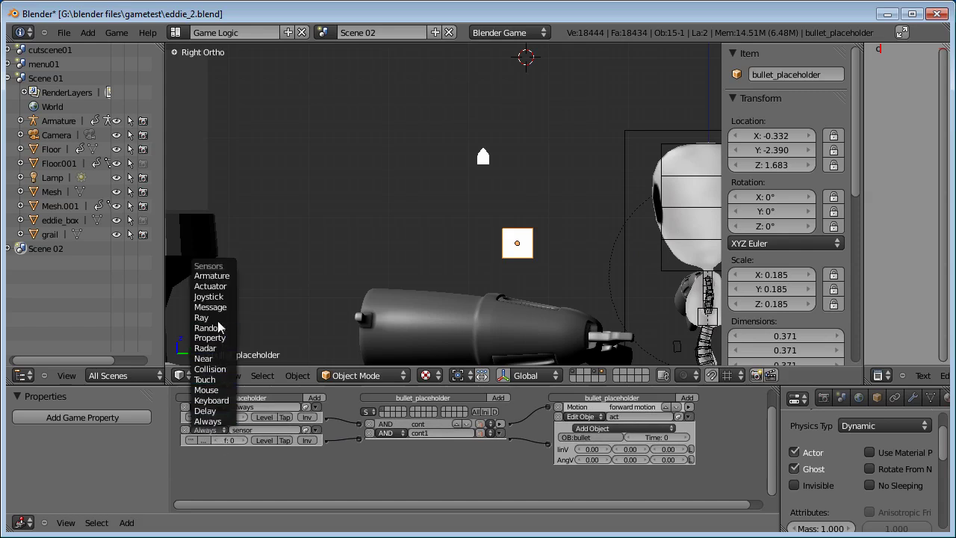
left_click(214, 359)
type("2")
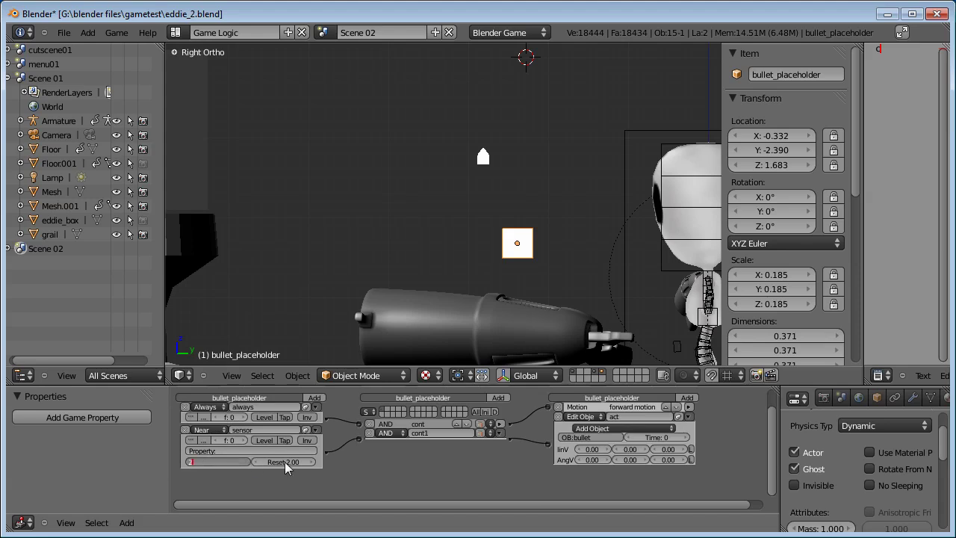
left_click(284, 462)
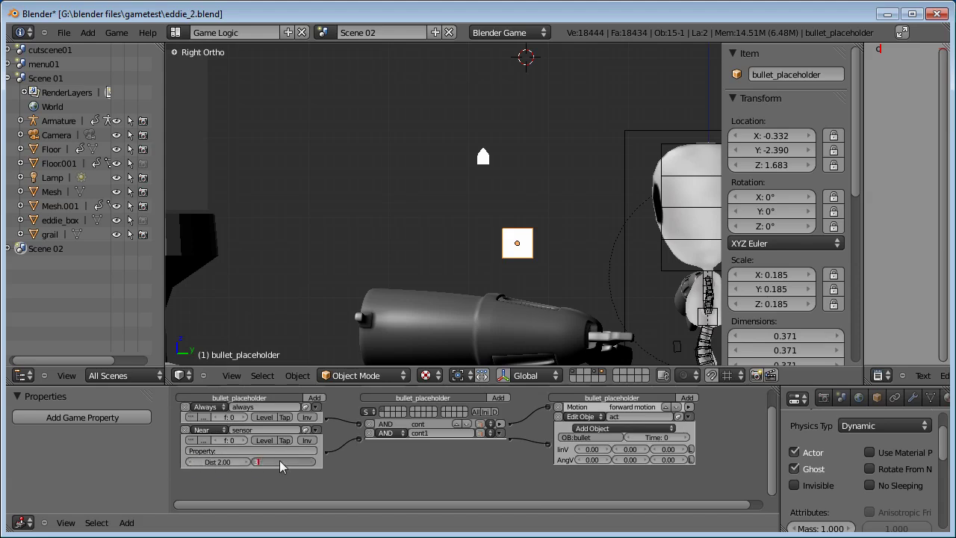
left_click(390, 472)
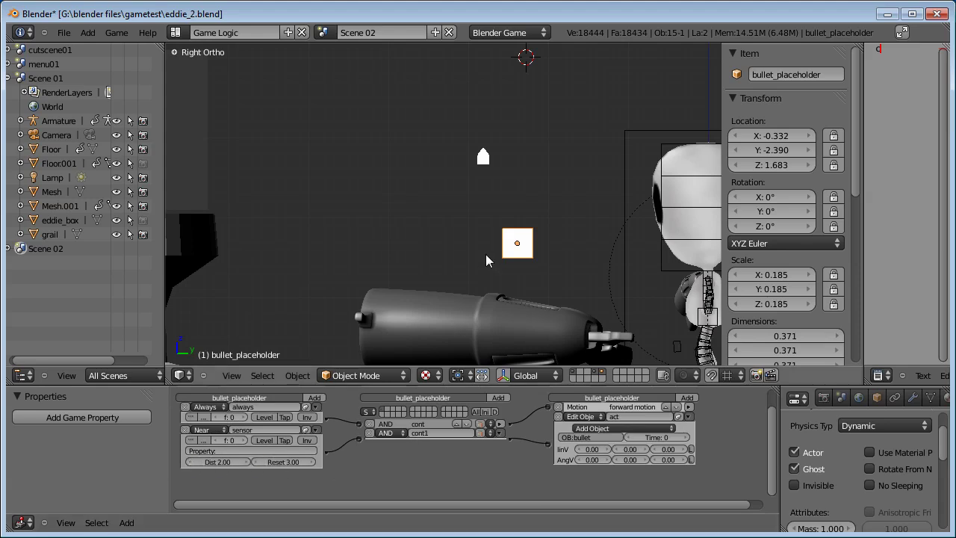
Step: Select the bullet mesh, enable Actor in its physics settings and set its physics type to Dynamic
scroll(551, 234, "down", 2)
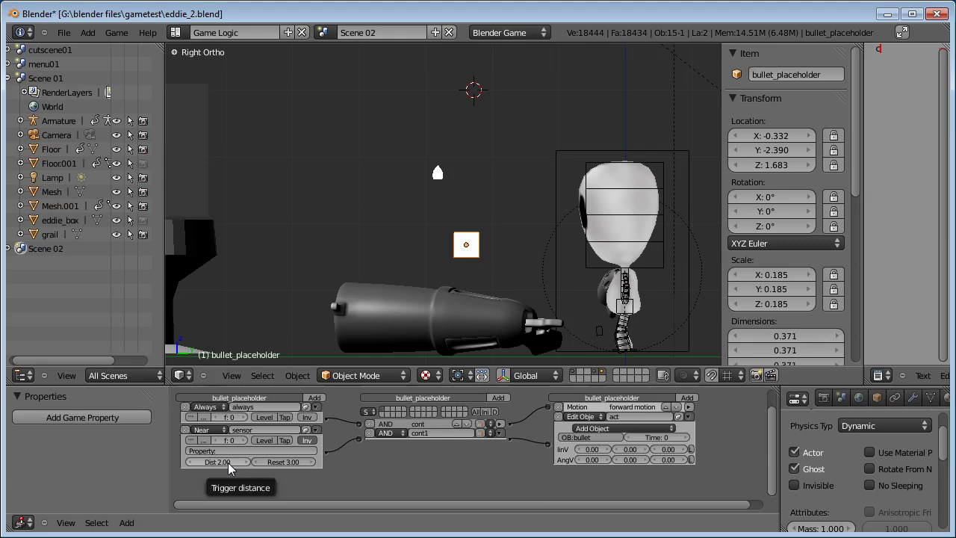
right_click(438, 173)
scroll(848, 446, "up", 1)
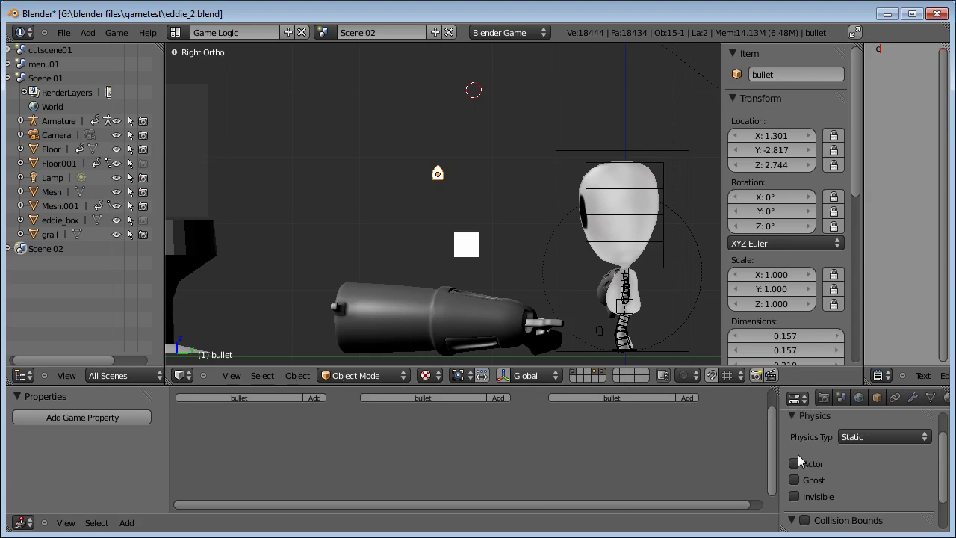
scroll(868, 466, "down", 1)
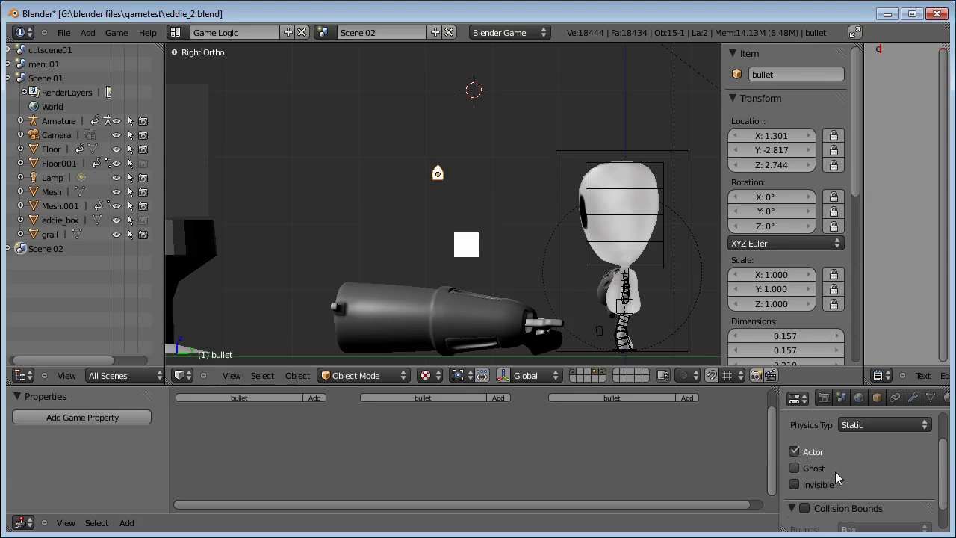
left_click(859, 426)
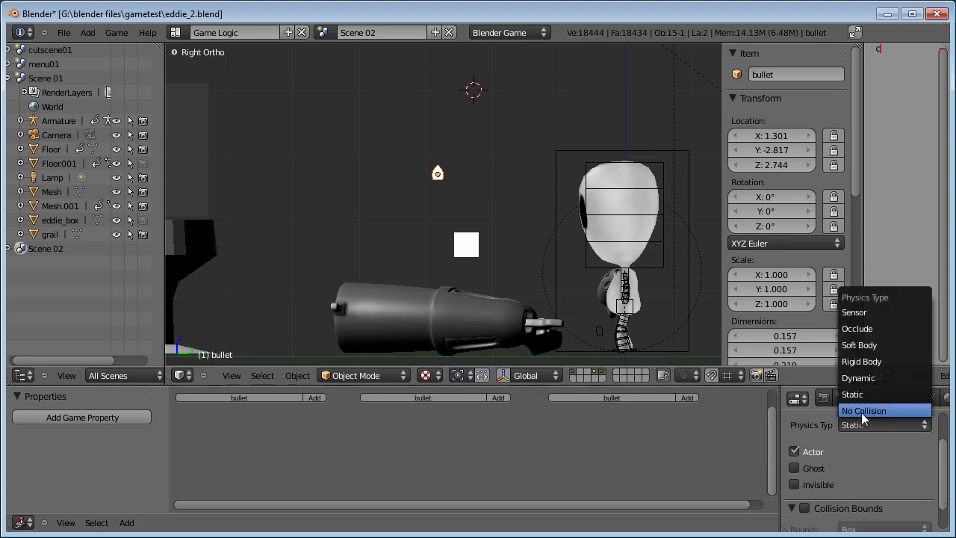
left_click(868, 384)
scroll(851, 460, "up", 1)
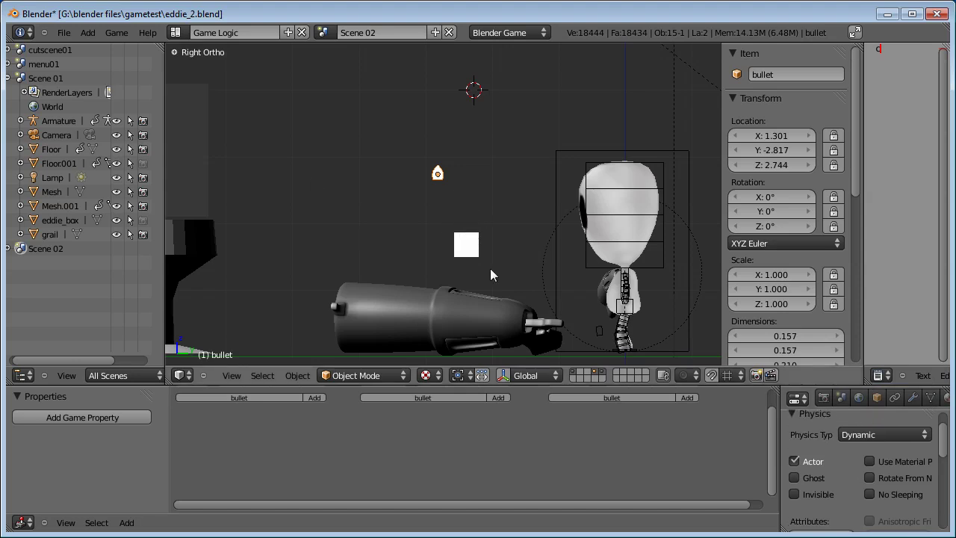
scroll(550, 433, "up", 2)
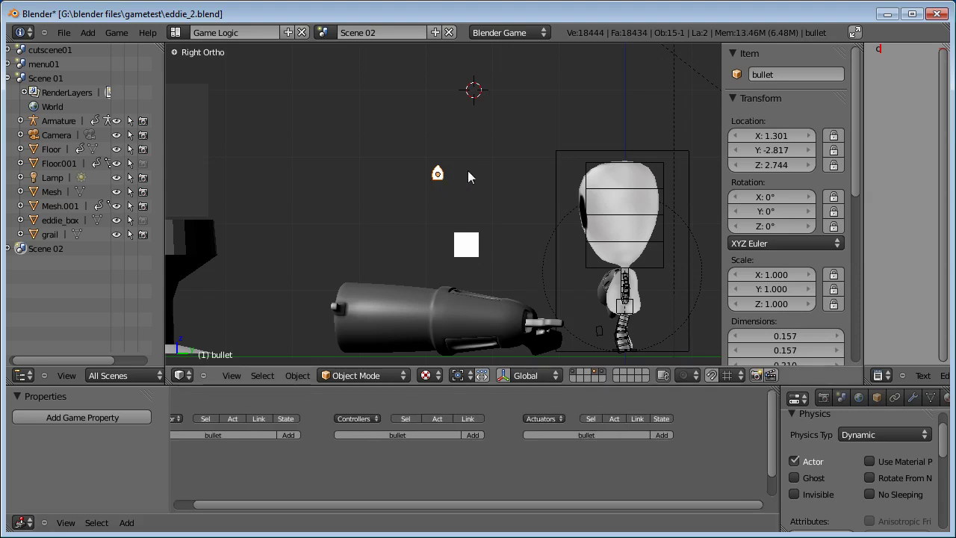
Step: In Edit Mode, rotate the bullet's mesh -90° in the side view so its tip faces away from the character and recentre it on its origin
key("Tab")
middle_click_drag(463, 147, 481, 221, "shift")
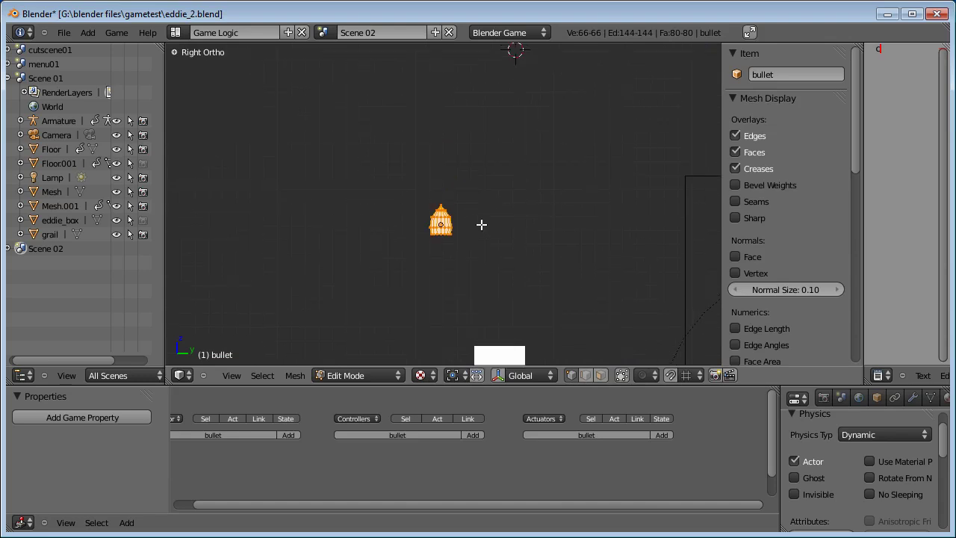
key("r")
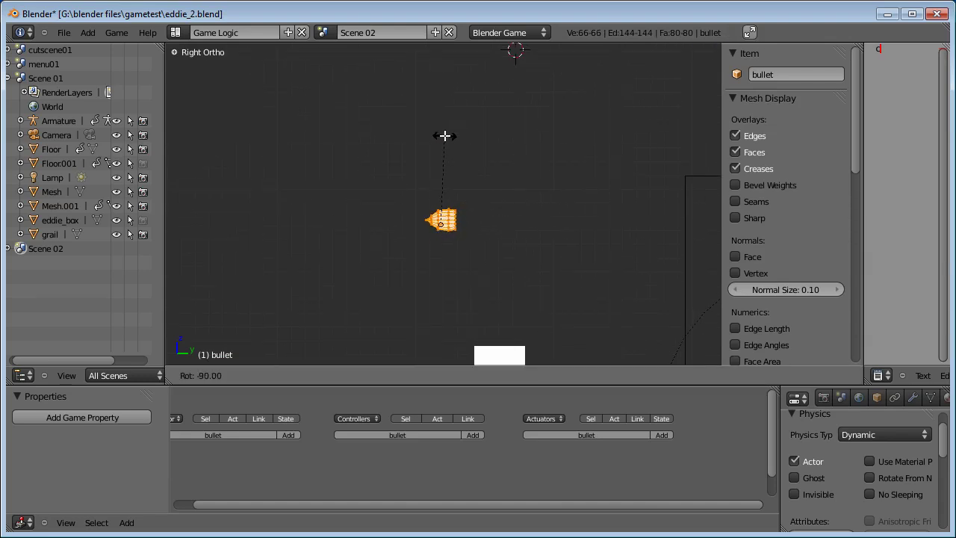
left_click(445, 136)
key("g")
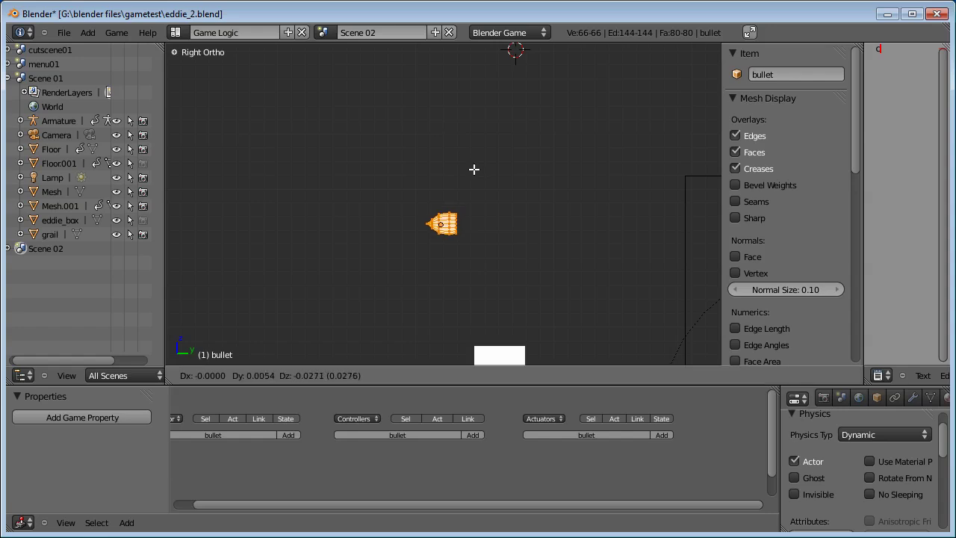
left_click(474, 169)
key("Tab")
Step: Hide the layers holding the bullet and the placeholder cube, leaving the rest of the scene visible
scroll(473, 257, "down", 5)
scroll(474, 259, "down", 3)
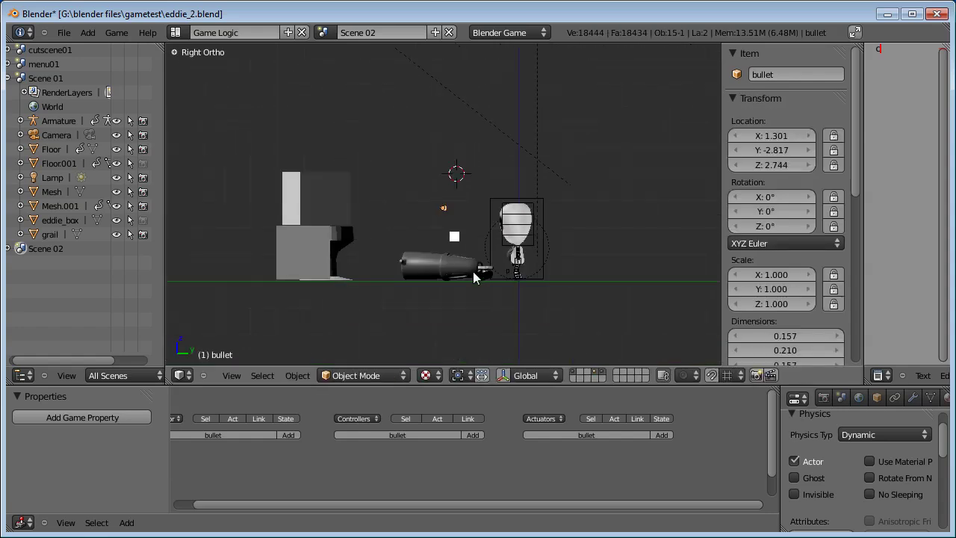
middle_click_drag(473, 272, 440, 268, "shift")
scroll(439, 268, "up", 3)
left_click(593, 372, "shift")
left_click(595, 371)
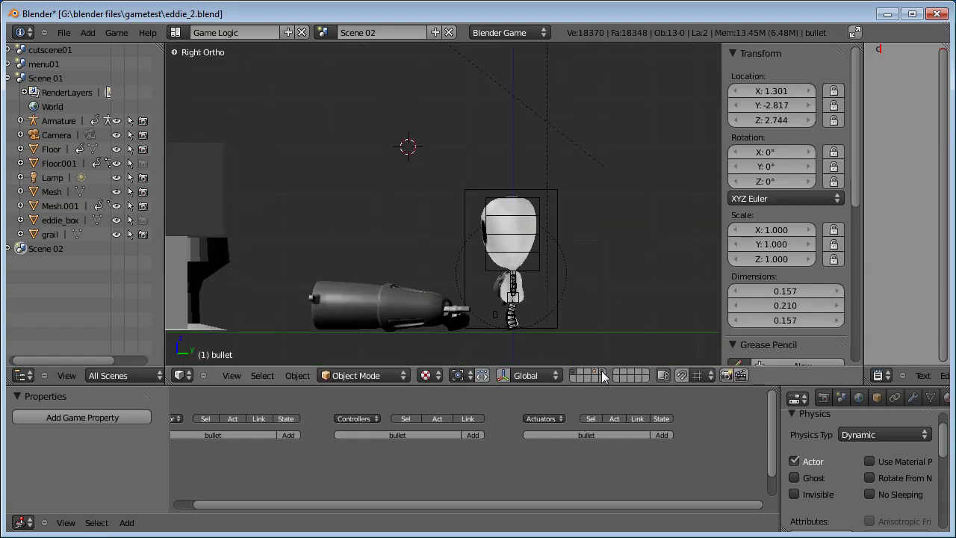
Step: Run the game from the side view and steer the character to the gun to test firing, then exit
key("p")
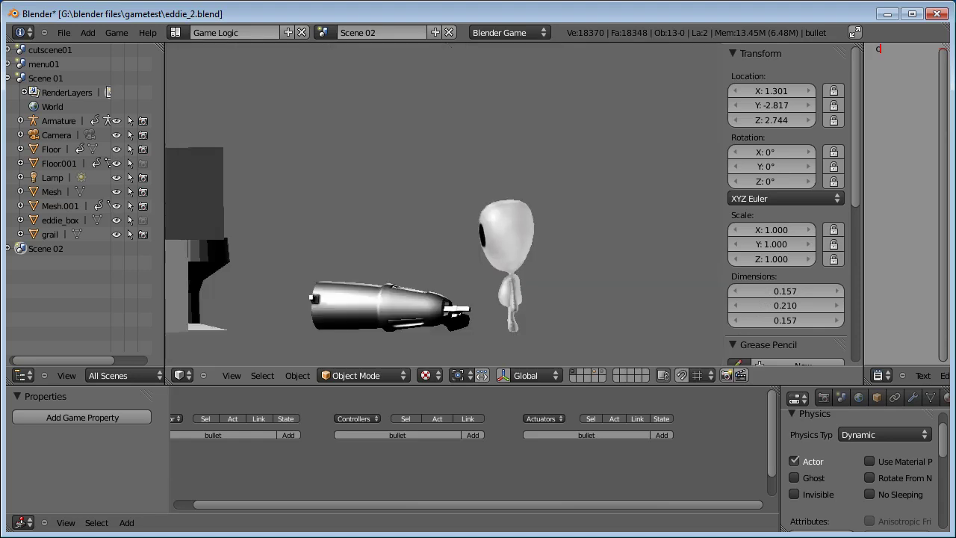
key("Left")
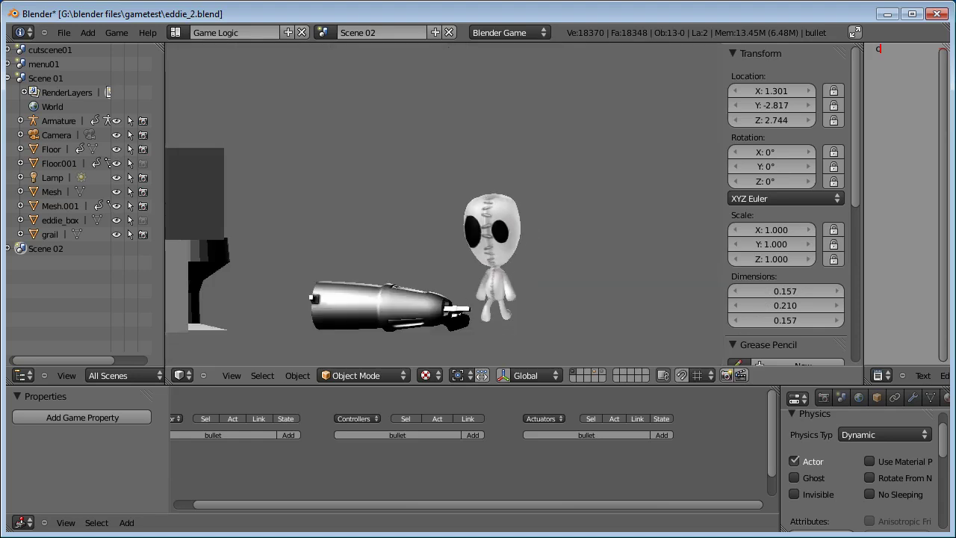
key("space")
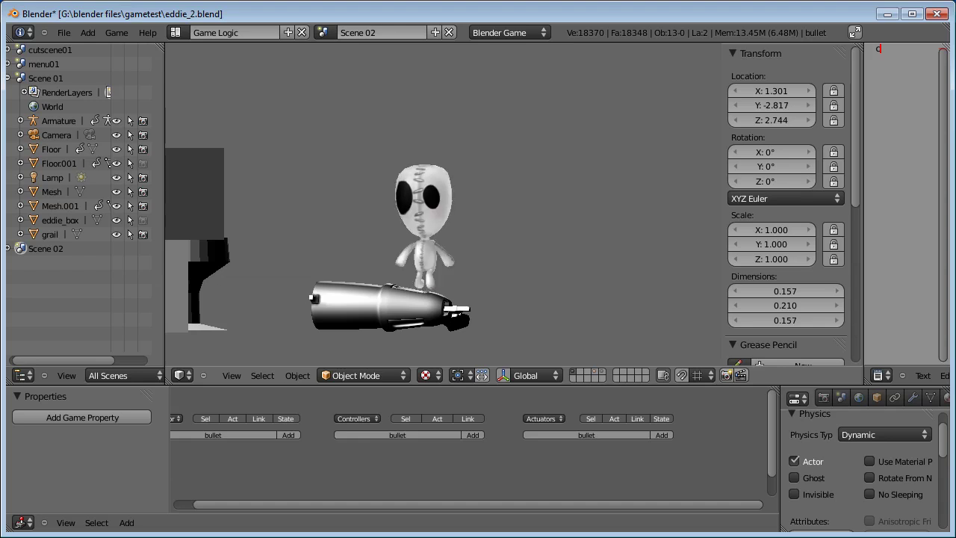
key("Right")
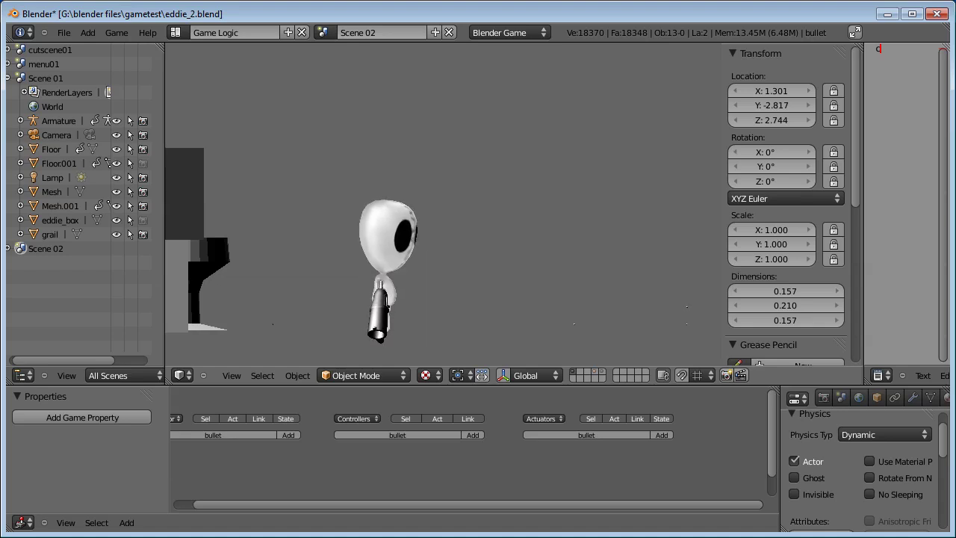
key("Escape")
Step: Show the bullet's layer and scale its mesh up in Edit Mode to about 0.404 × 0.542 × 0.404
key("KP_0")
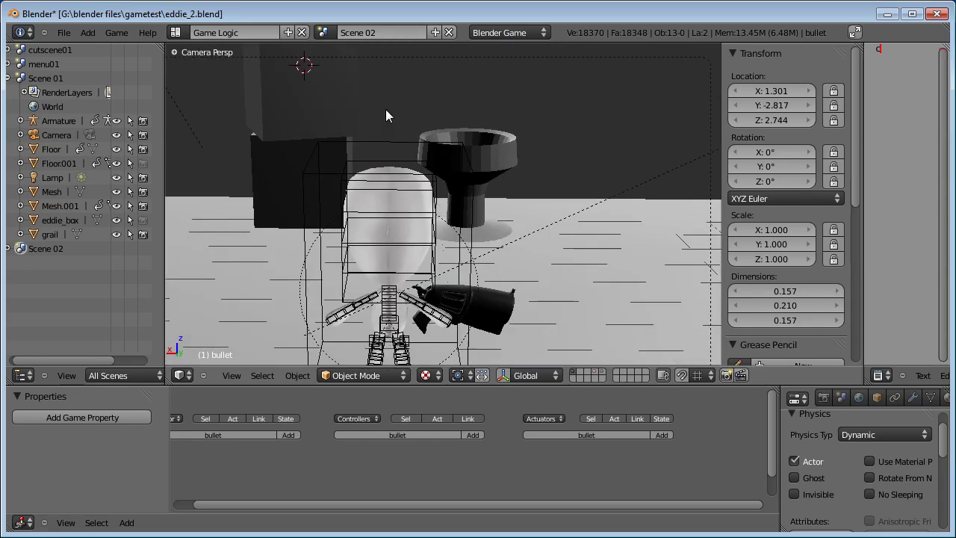
middle_click_drag(386, 113, 437, 243)
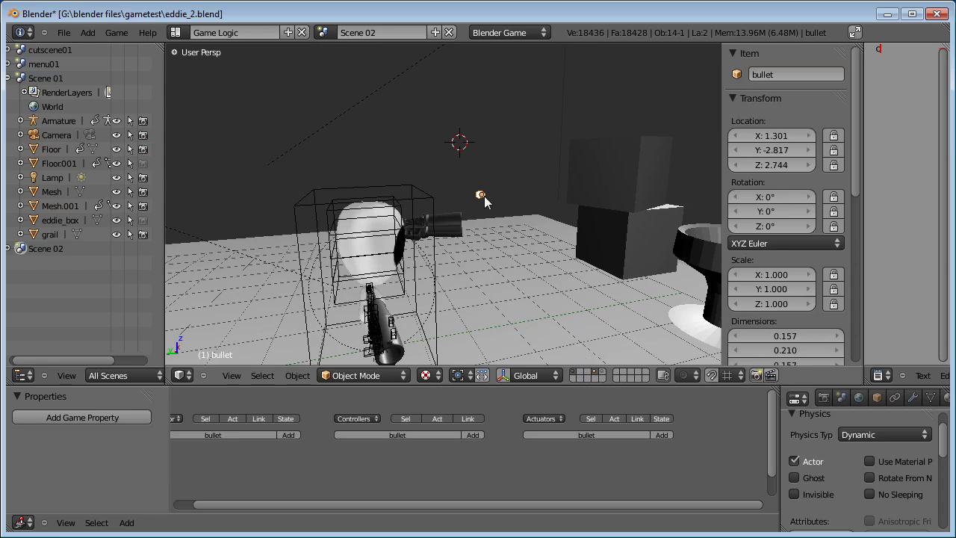
key("Tab")
key("Tab")
key("s")
key("Escape")
key("Tab")
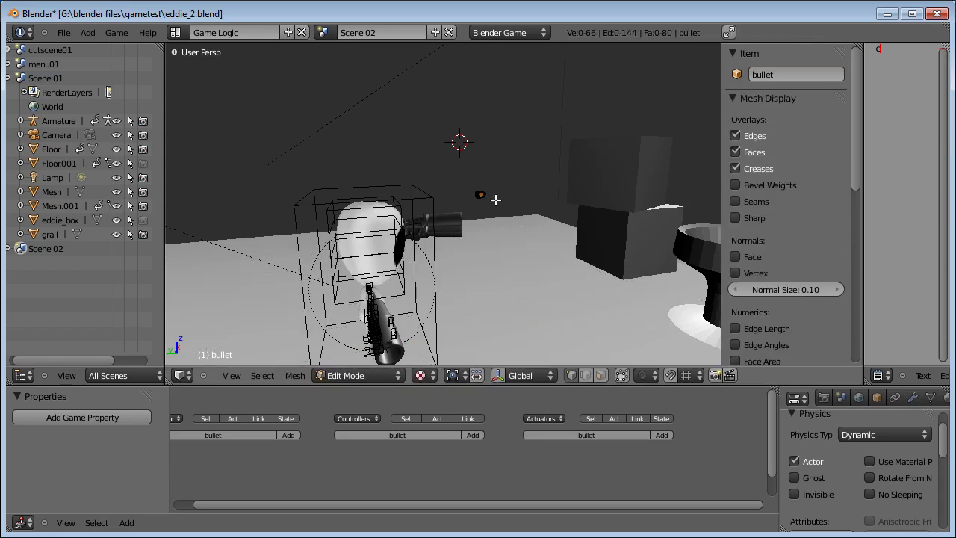
key("s")
key("Escape")
key("Tab")
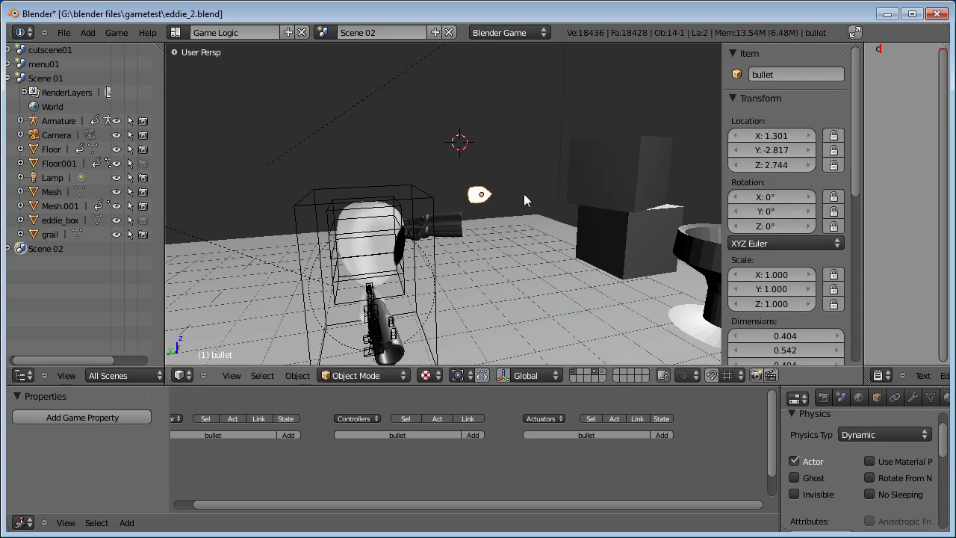
Step: Hide the bullet's layer and playtest the game, walking the character to the gun and firing the enlarged bullets
scroll(522, 195, "down", 3)
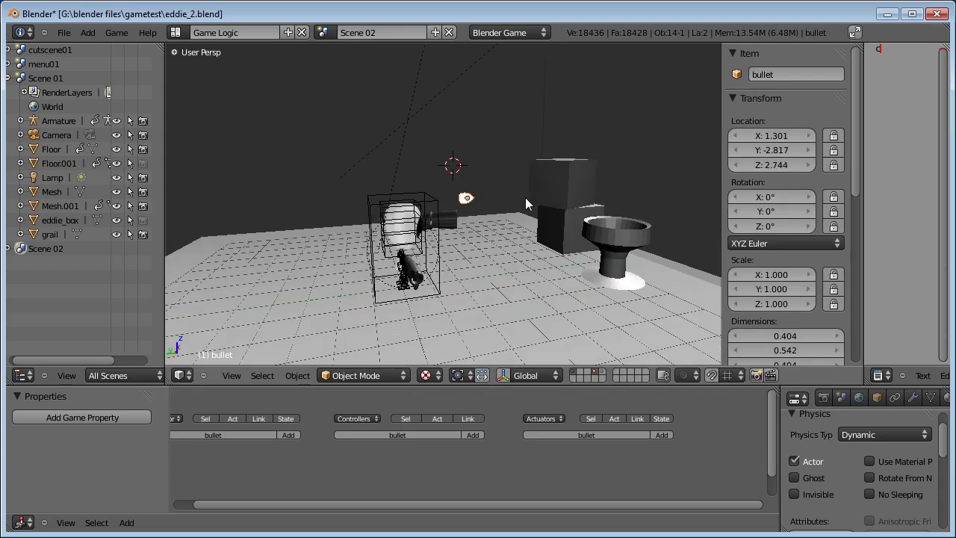
key("Delete")
key("p")
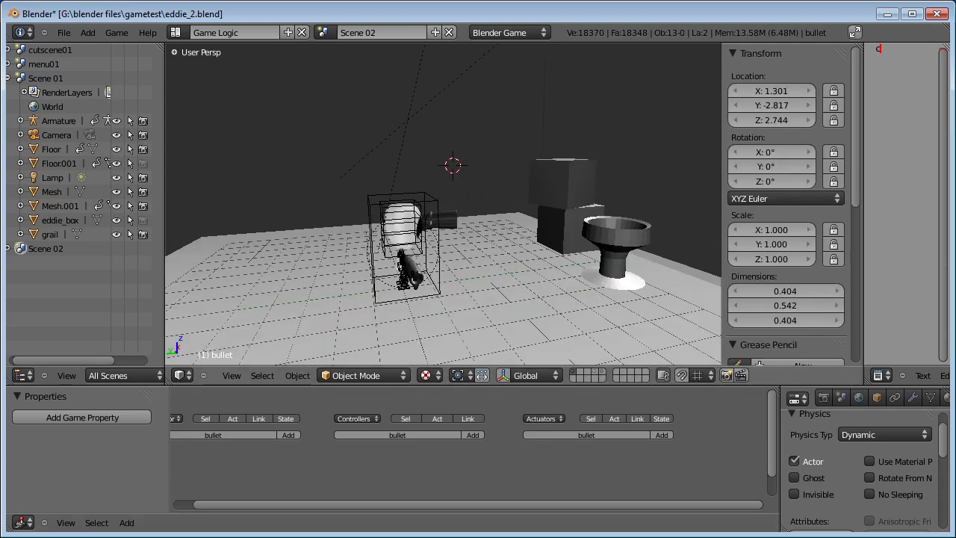
key("Up")
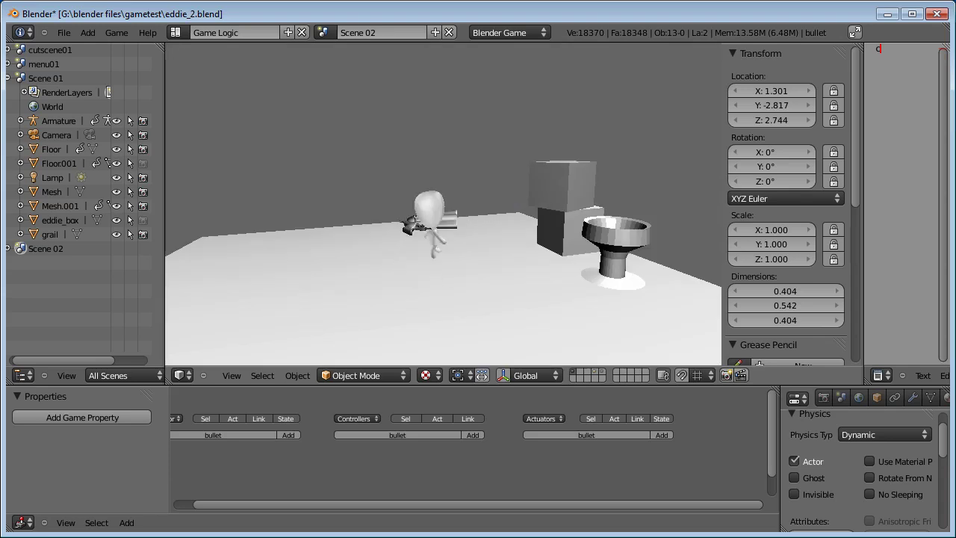
key("Right")
key("Right")
key("Right")
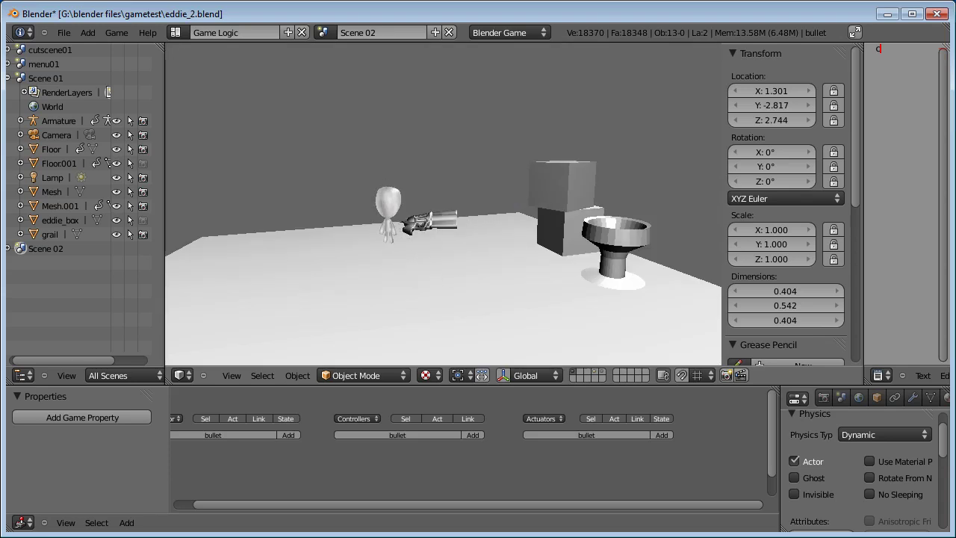
key("Down")
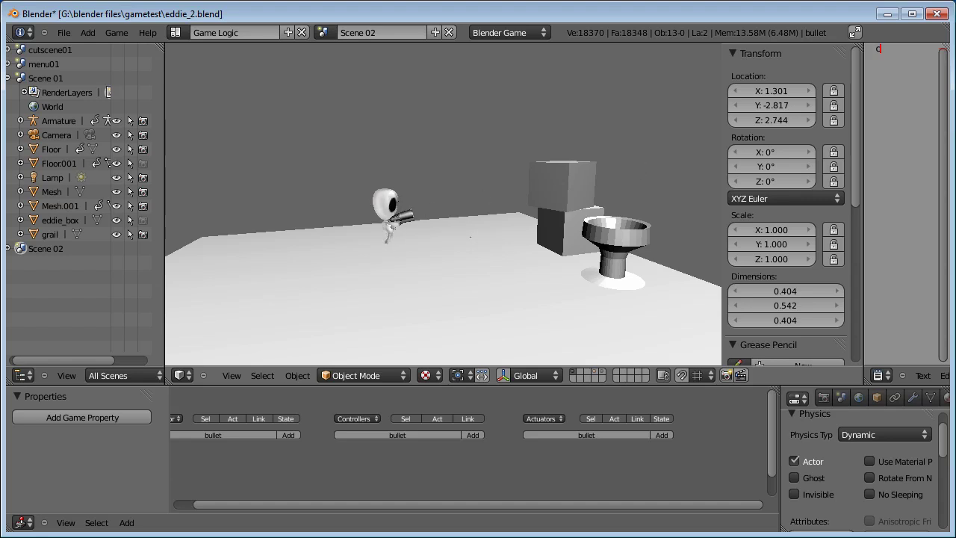
key("space")
key("Down")
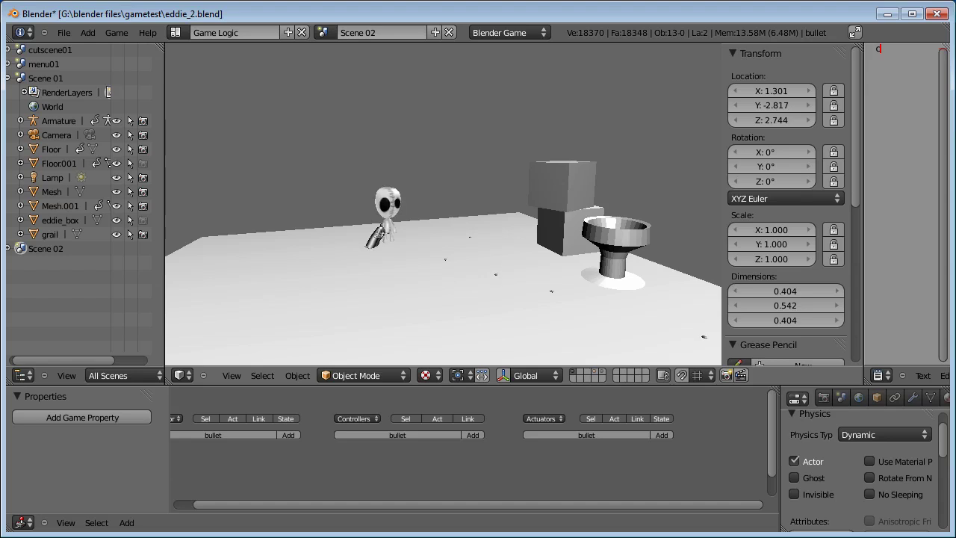
key("Escape")
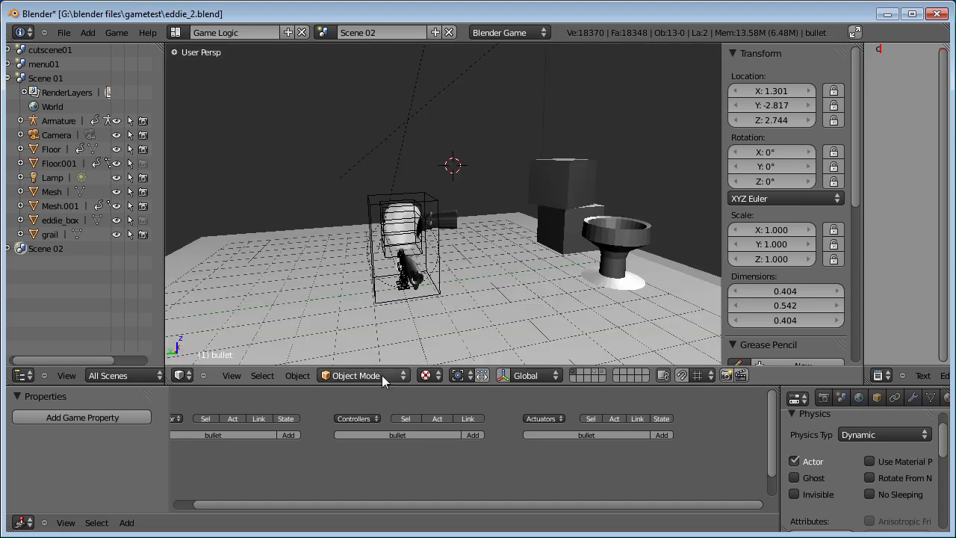
Step: Make the main scene, bullet and placeholder layers all visible together
left_click(599, 376)
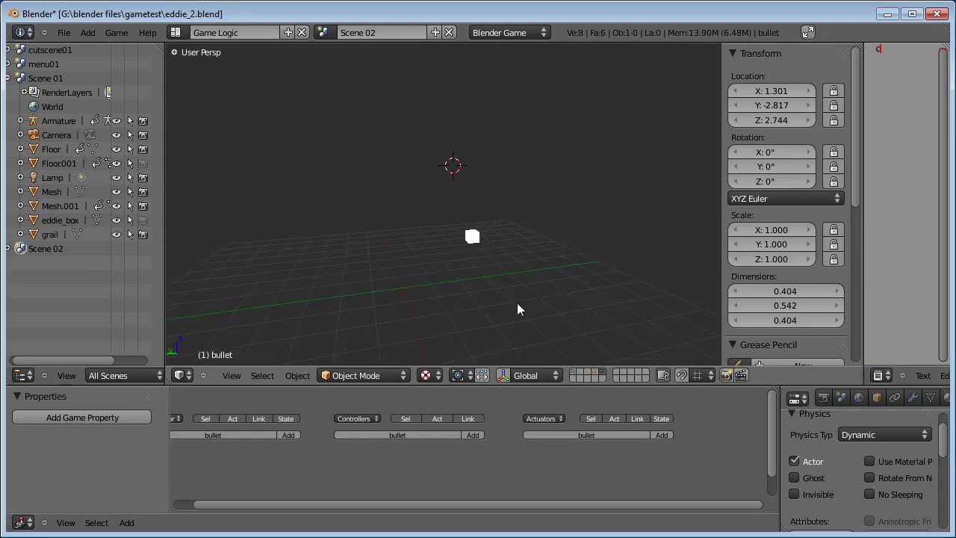
left_click(574, 372, "shift")
left_click(603, 372, "shift")
left_click(596, 372, "shift")
scroll(469, 214, "up", 3)
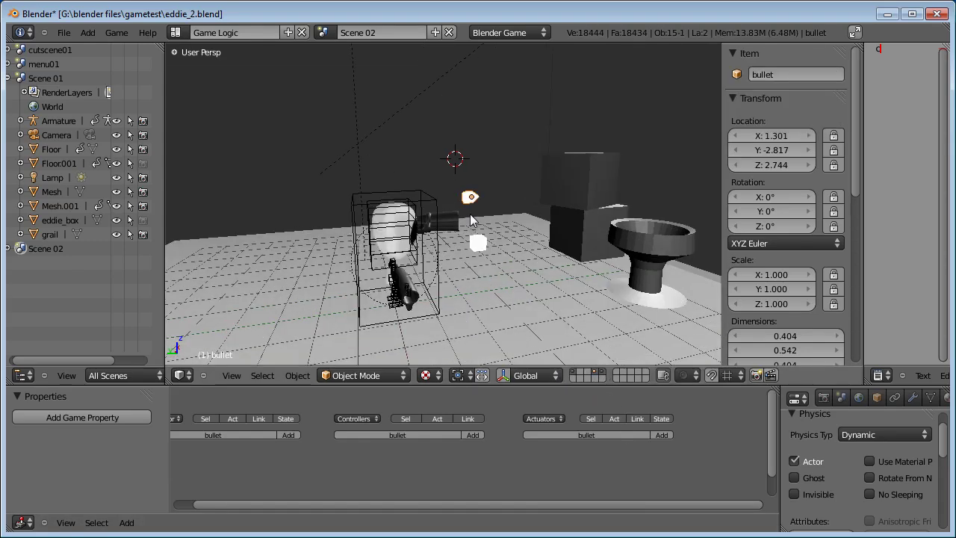
Step: Select bullet_placeholder and set its Near sensor to distance 1 and reset distance 2
right_click(495, 260)
middle_click_drag(506, 432, 545, 456)
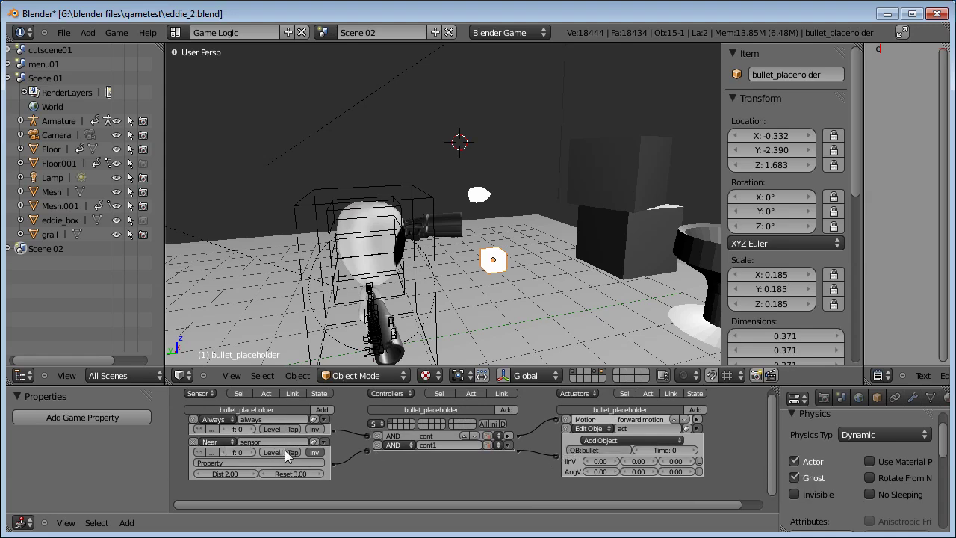
left_click(236, 473)
type("1")
left_click(299, 475)
type("2")
key("Return")
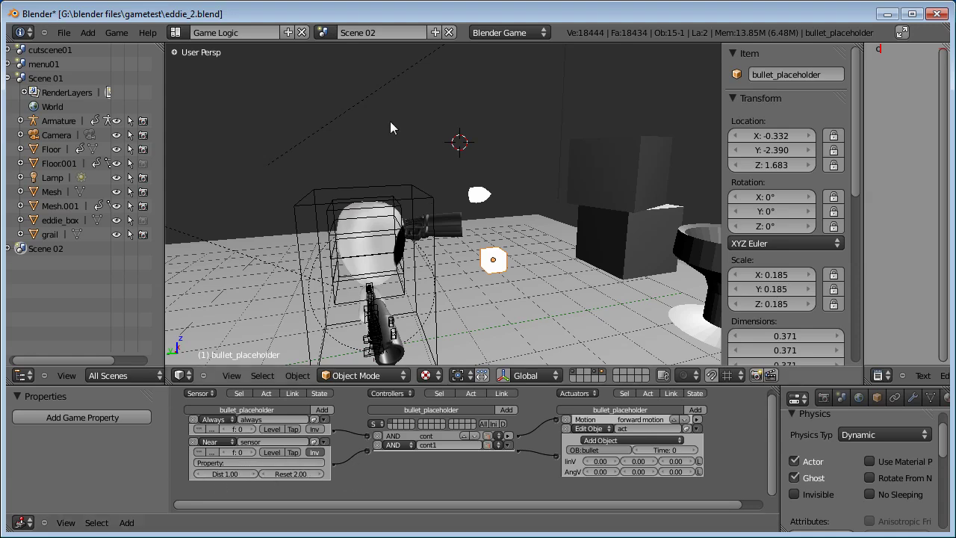
Step: Playtest the game briefly with the bullet and placeholder layers visible
key("p")
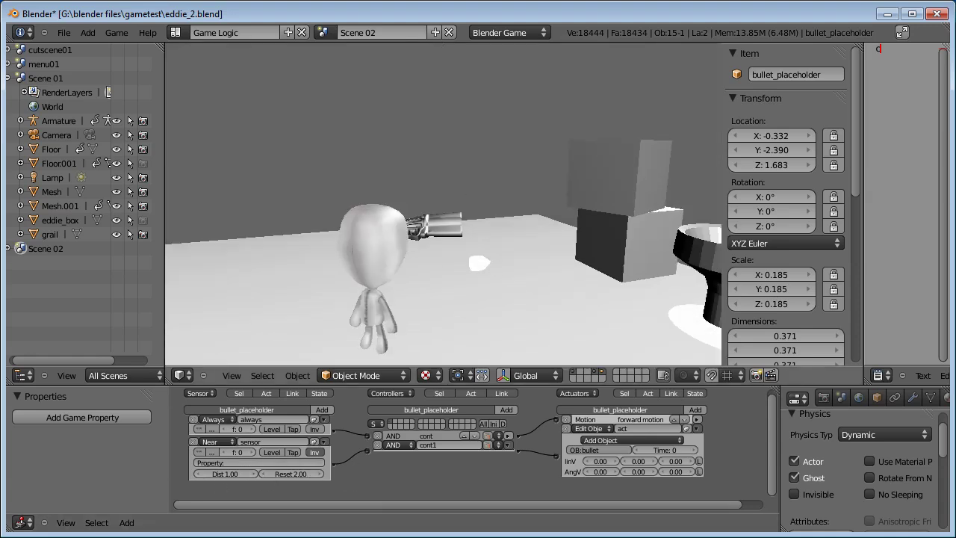
key("Escape")
key("p")
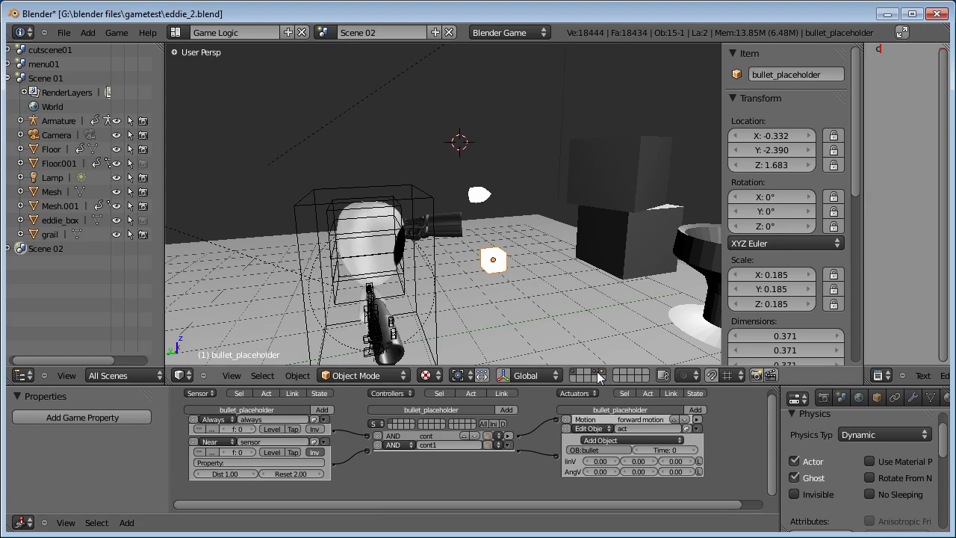
key("Escape")
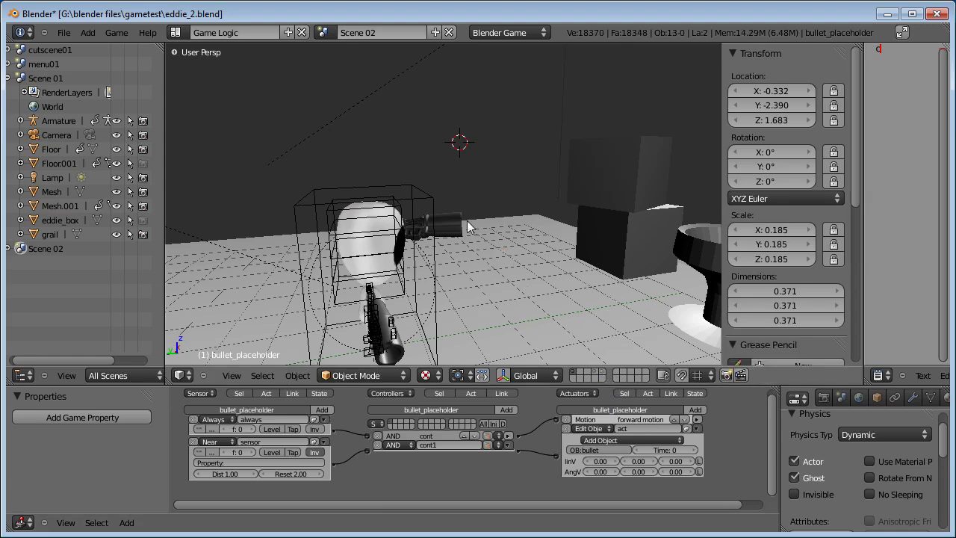
Step: Playtest with the bullet and placeholder layers hidden, walking the character to the gun and firing in several directions
key("p")
key("Up")
key("Left")
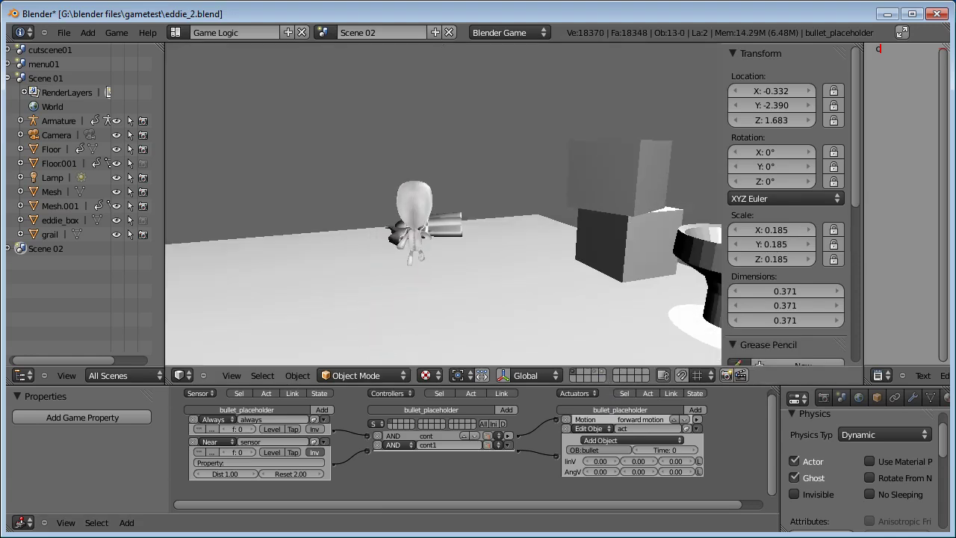
key("Right")
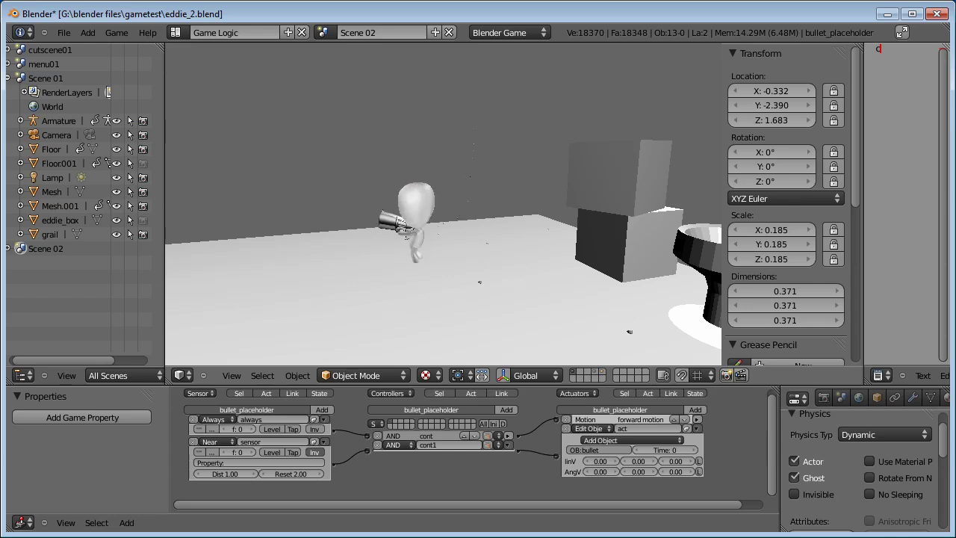
key("Left")
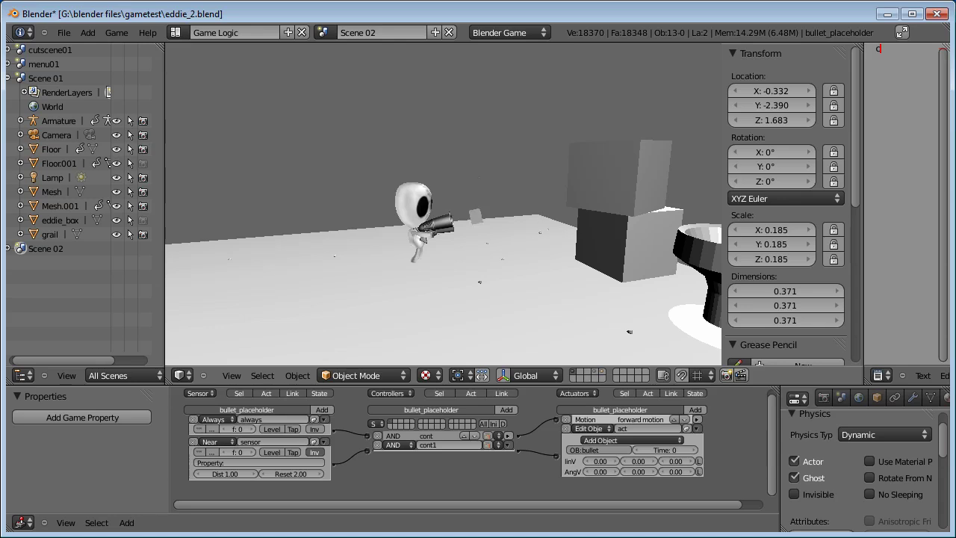
key("Escape")
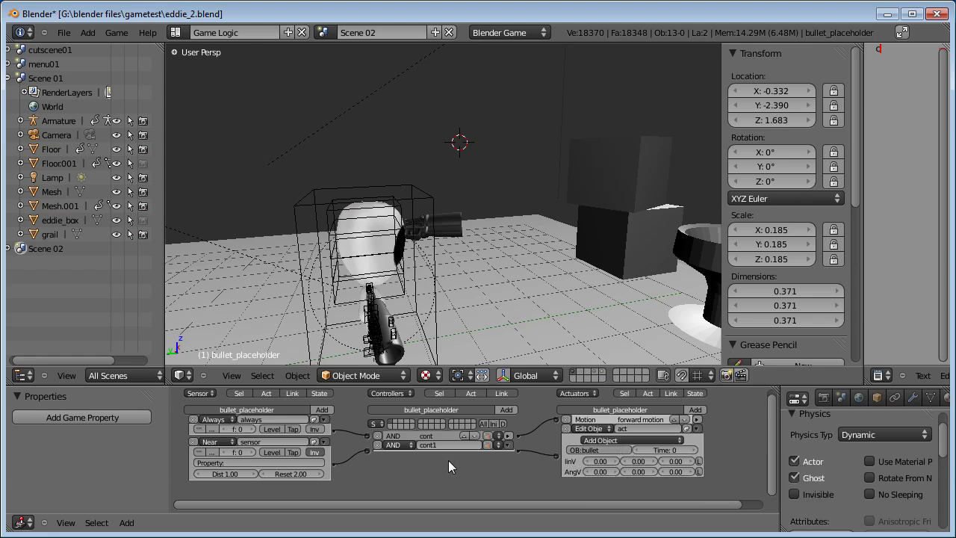
Step: Change bullet_placeholder's Near sensor to a Delay sensor with a delay of 10
left_click(221, 442)
left_click(222, 441)
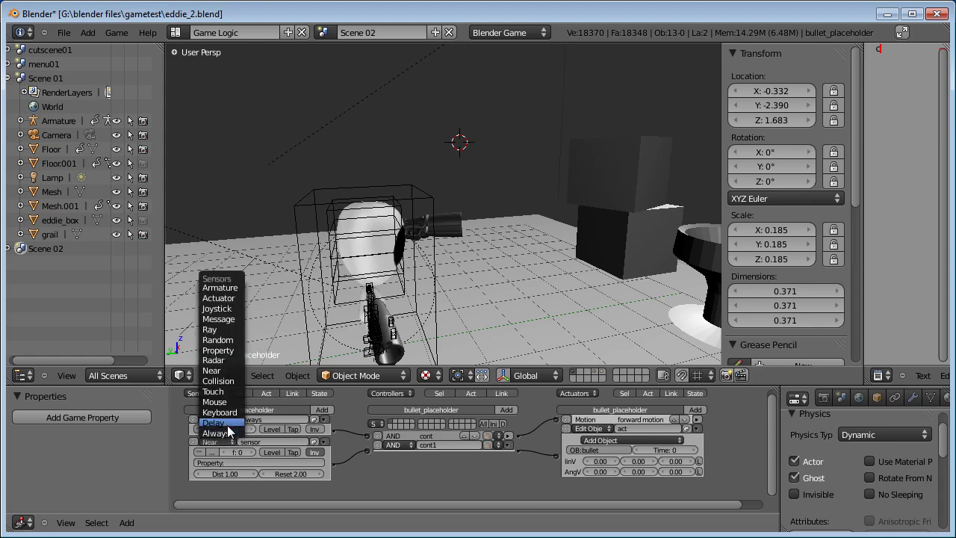
left_click(226, 424)
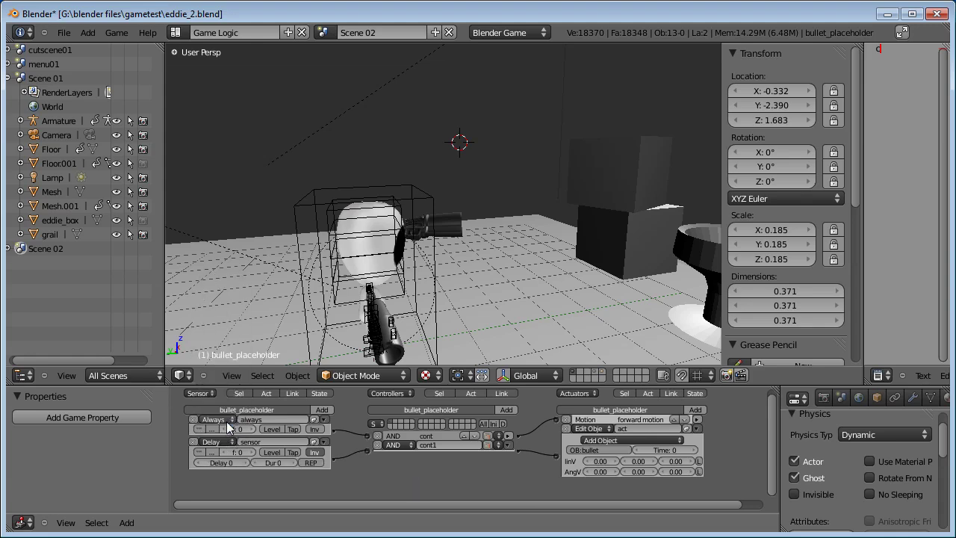
left_click(227, 463)
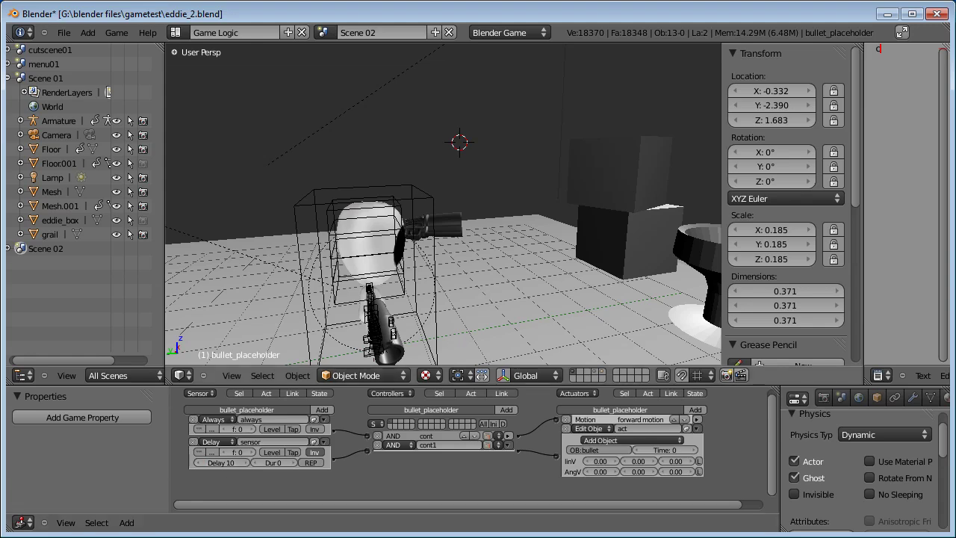
Step: Playtest the gun with the delayed bullet spawn and set the Delay sensor's delay to 30
key("p")
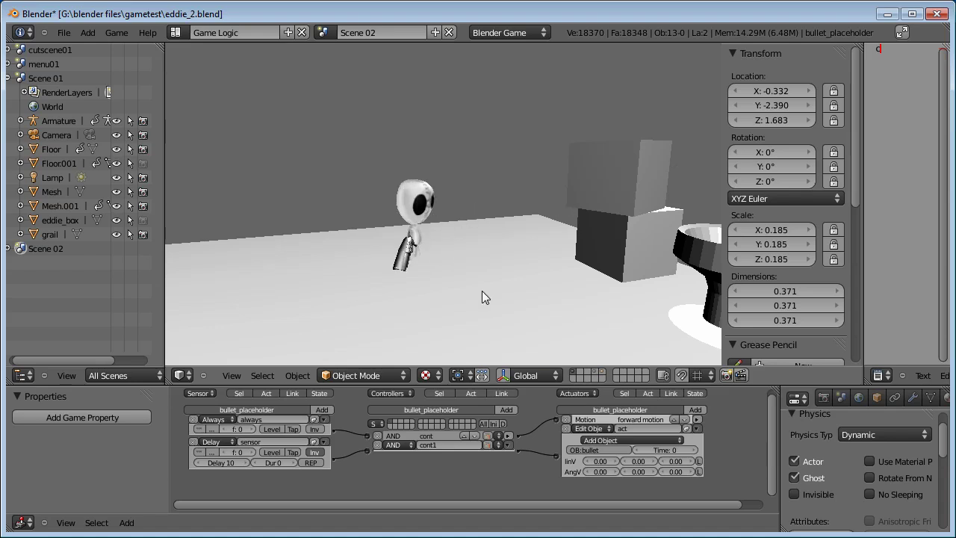
key("Escape")
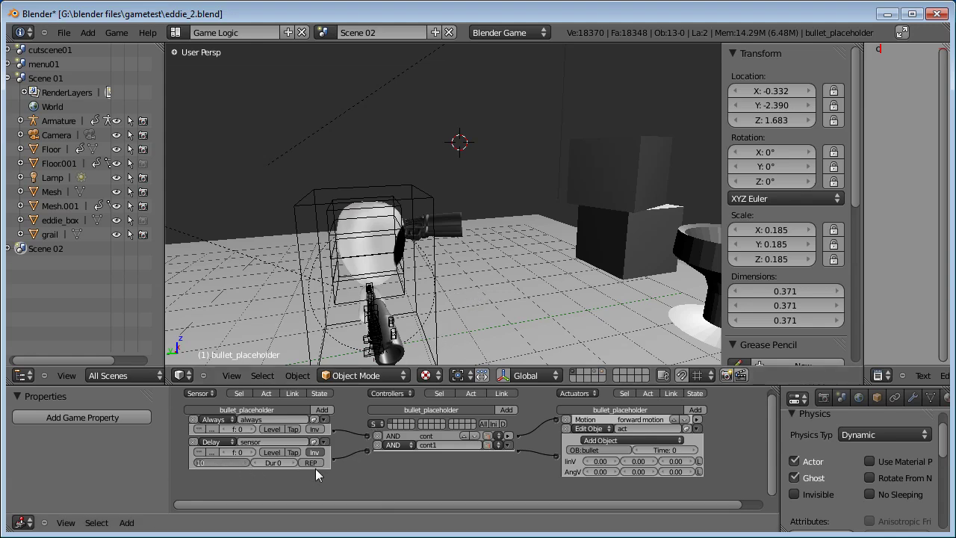
type("30")
key("Return")
Step: Show the placeholder layer, select bullet_placeholder and set its forward motion actuator's Y linear velocity to 2.50
left_click(602, 372, "shift")
right_click(501, 258)
right_click(501, 258)
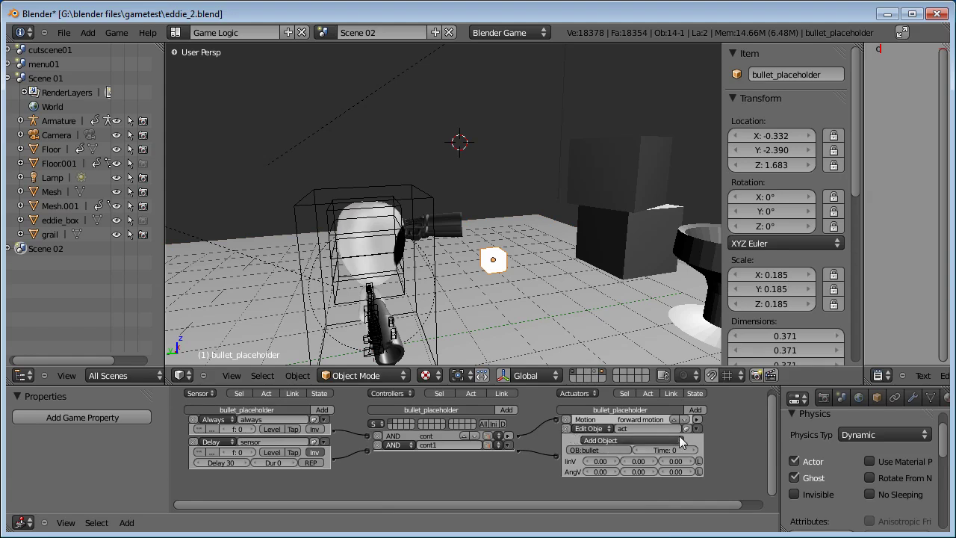
left_click(696, 429)
left_click(696, 420)
left_click(637, 481)
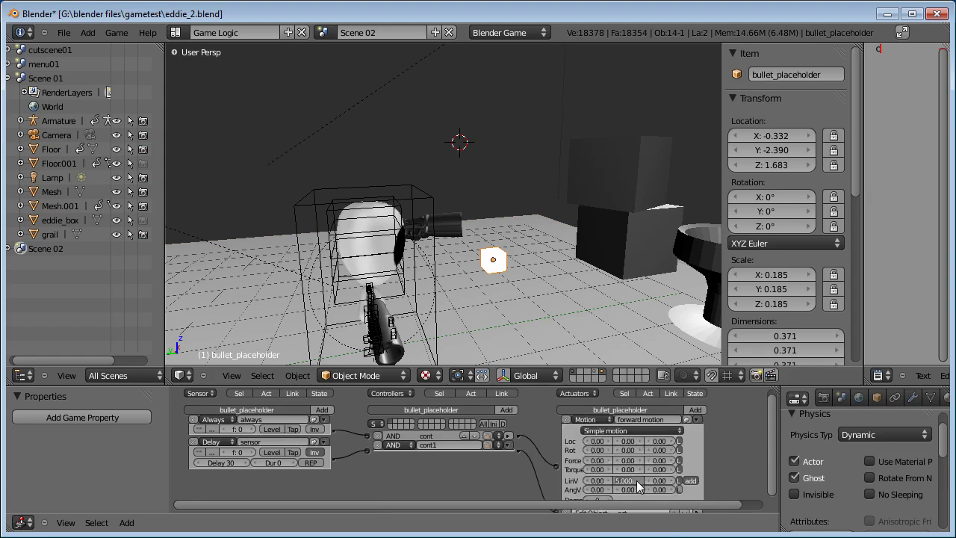
left_click(637, 482)
type("1")
type(".5")
key("Return")
Step: Playtest the slower placeholder with its layer shown and again with it hidden, picking up the gun, turning and firing
key("p")
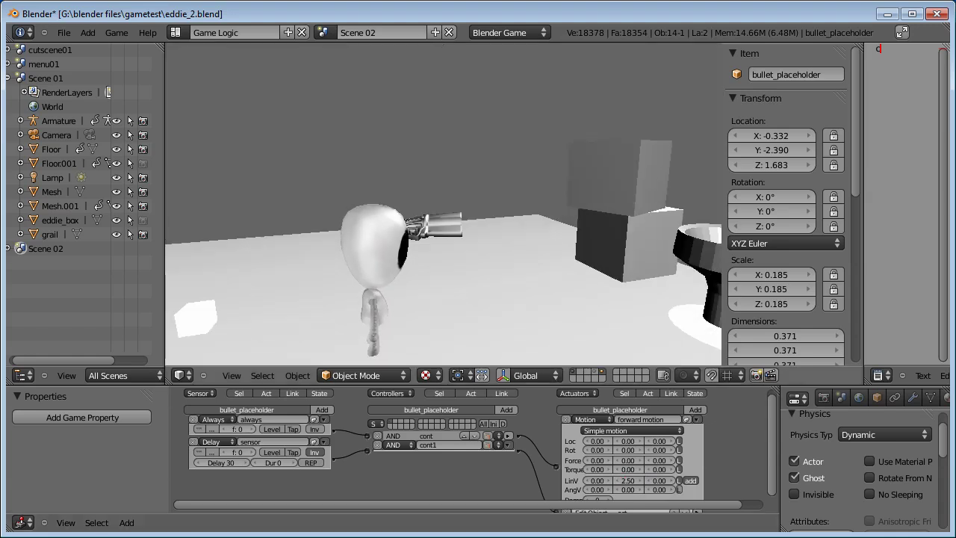
key("Escape")
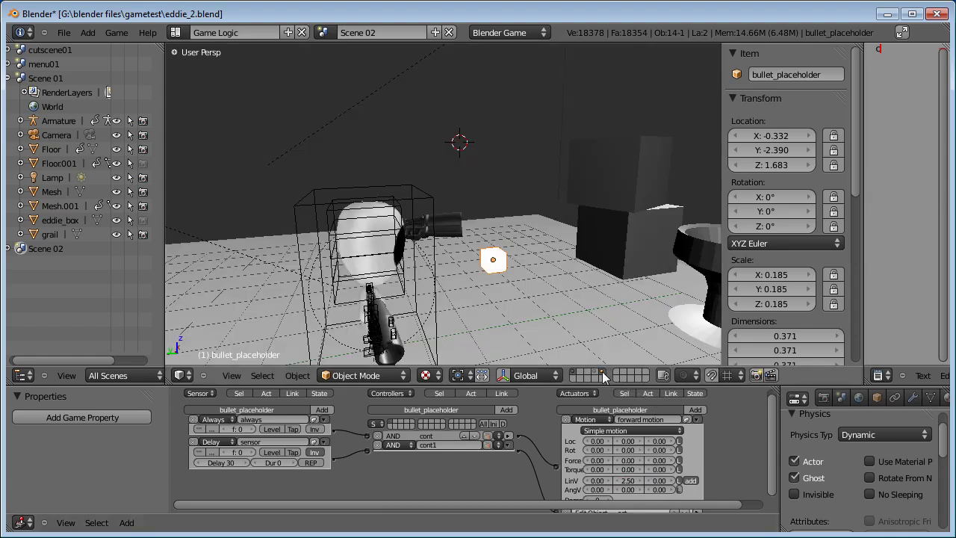
scroll(785, 224, "down", 2)
key("p")
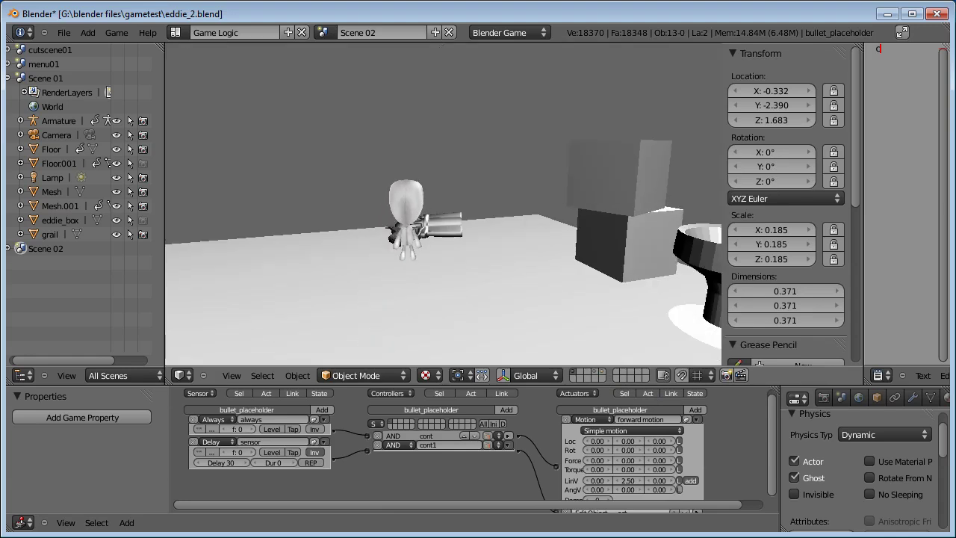
key("Right")
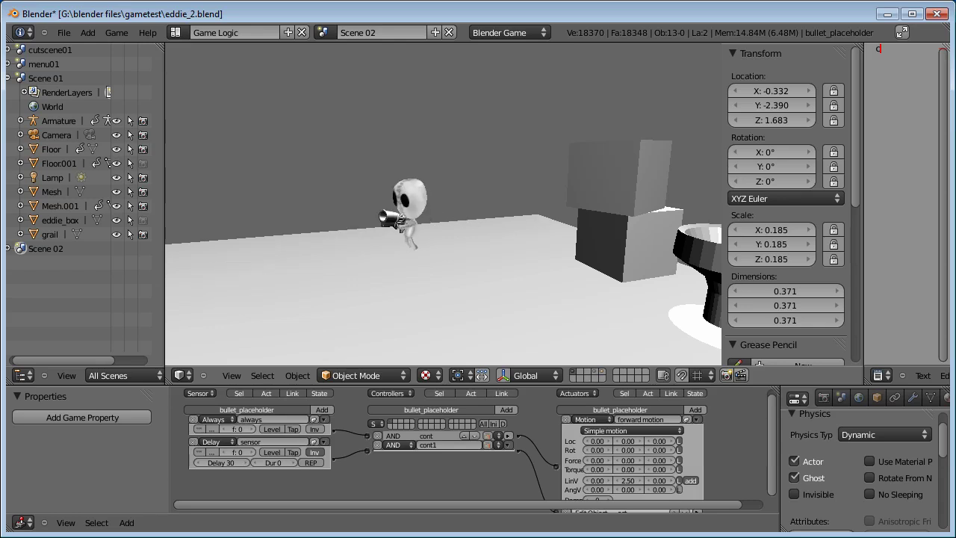
key("Right")
key("space")
key("Right")
key("space")
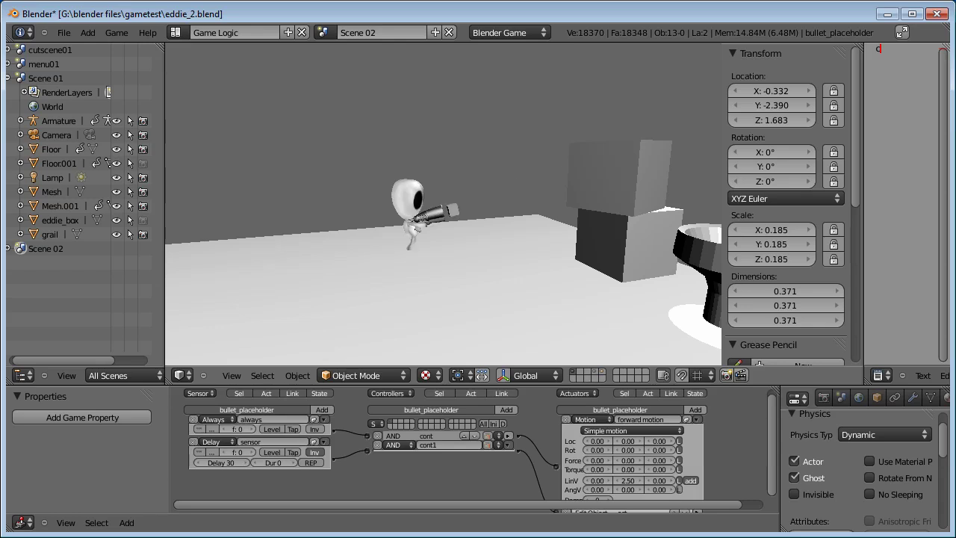
key("Right")
key("Escape")
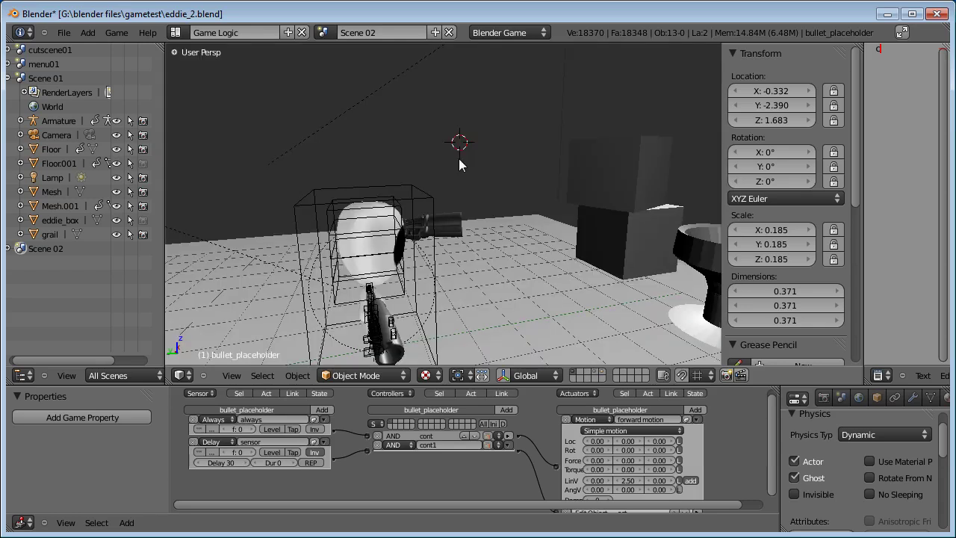
Step: Switch bullet_placeholder's Delay sensor back to Near and set its property to eddie
left_click(213, 442)
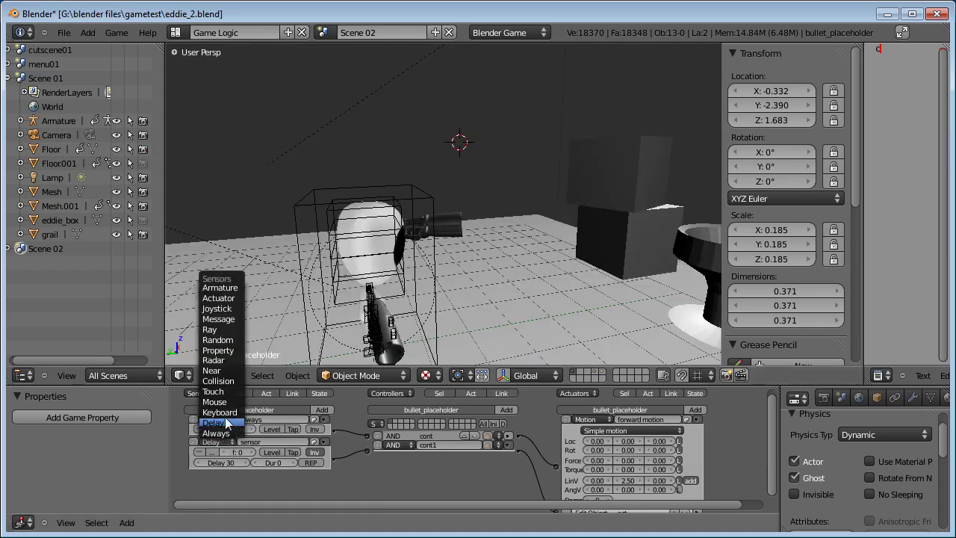
left_click(226, 370)
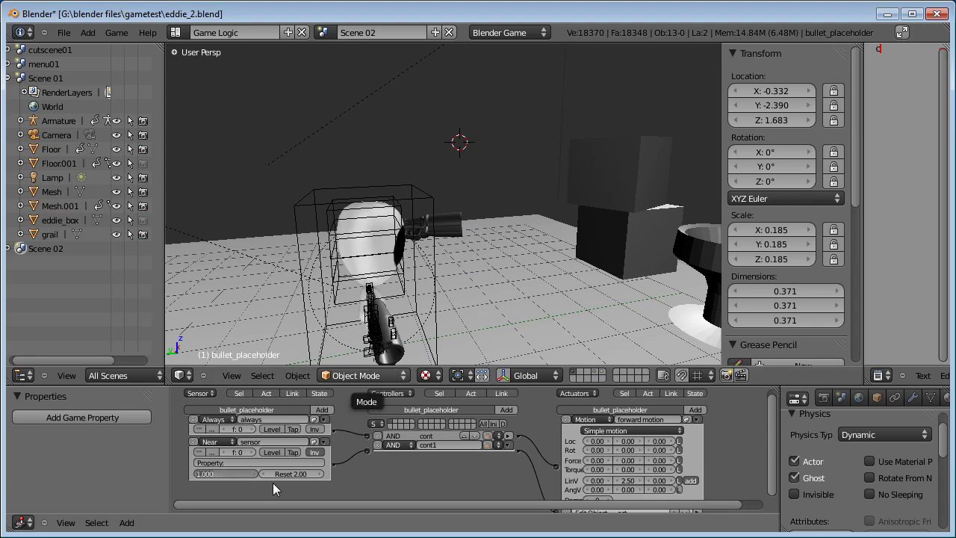
left_click(369, 491)
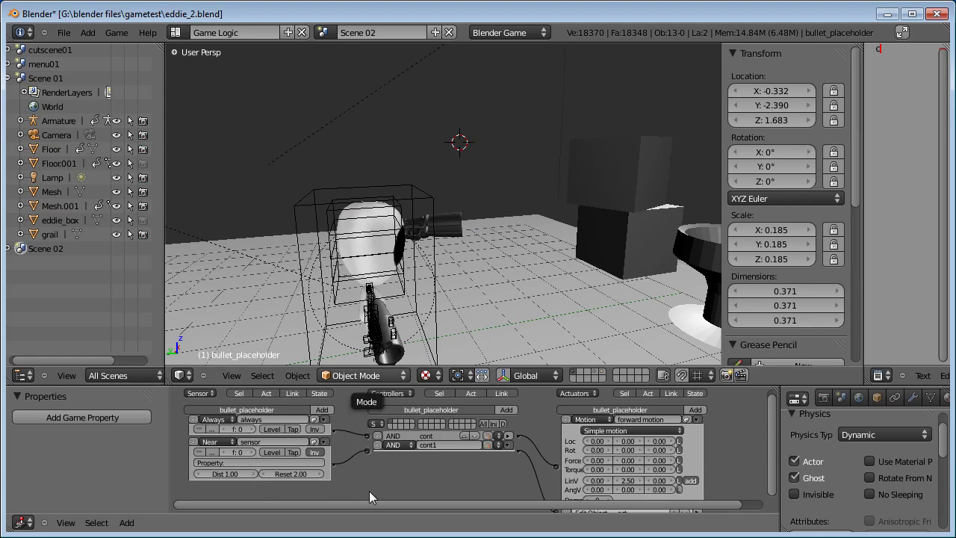
left_click(263, 463)
key("Return")
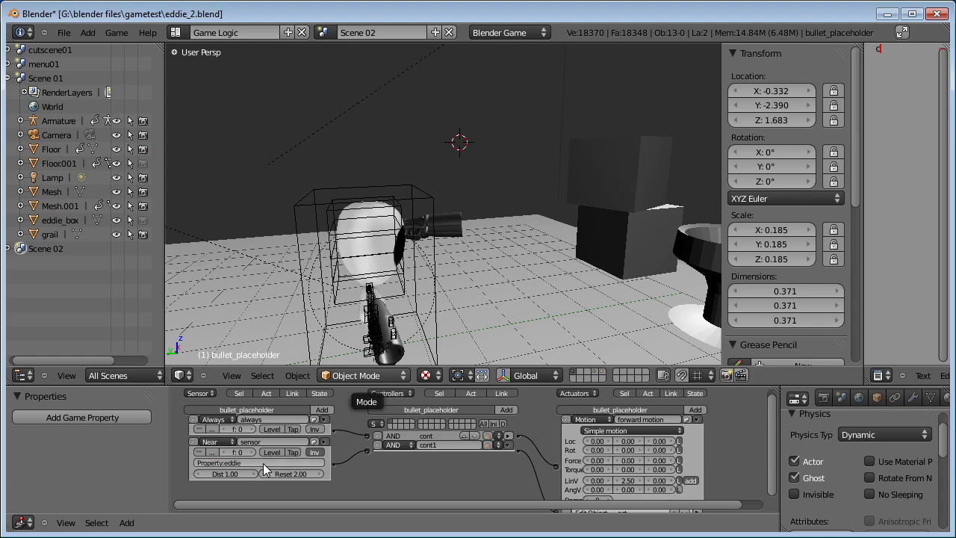
Step: Select eddie_box to check its game property, and reselect bullet_placeholder with its layer shown
right_click(437, 311)
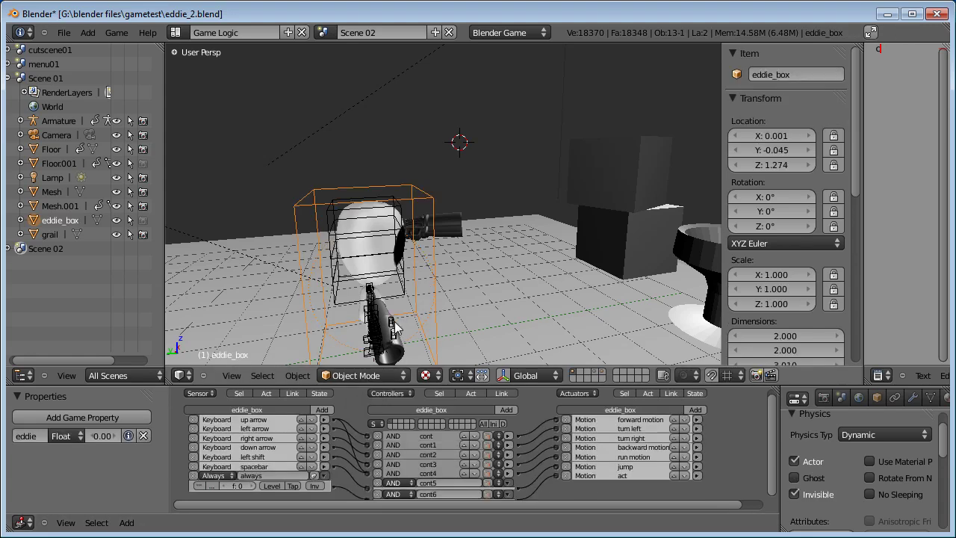
middle_click_drag(437, 313, 443, 260)
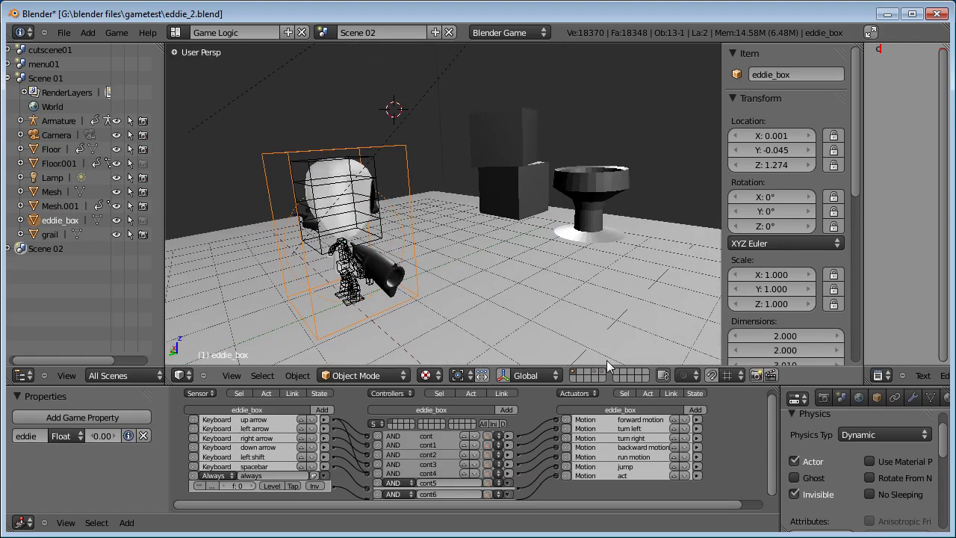
right_click(443, 203)
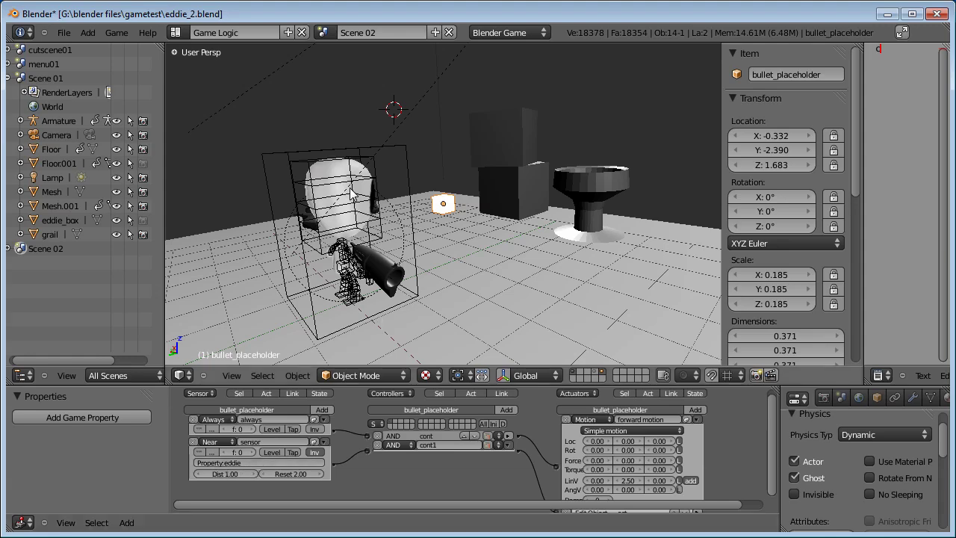
Step: Playtest the Near sensor with the eddie property, hiding the placeholder layer, walking the character to the gun and firing
key("p")
key("Escape")
left_click(608, 378)
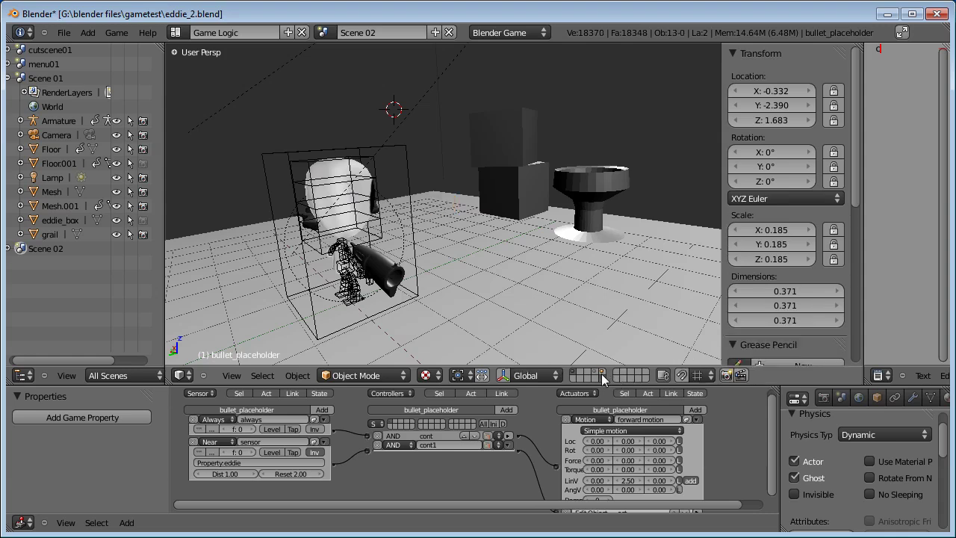
key("p")
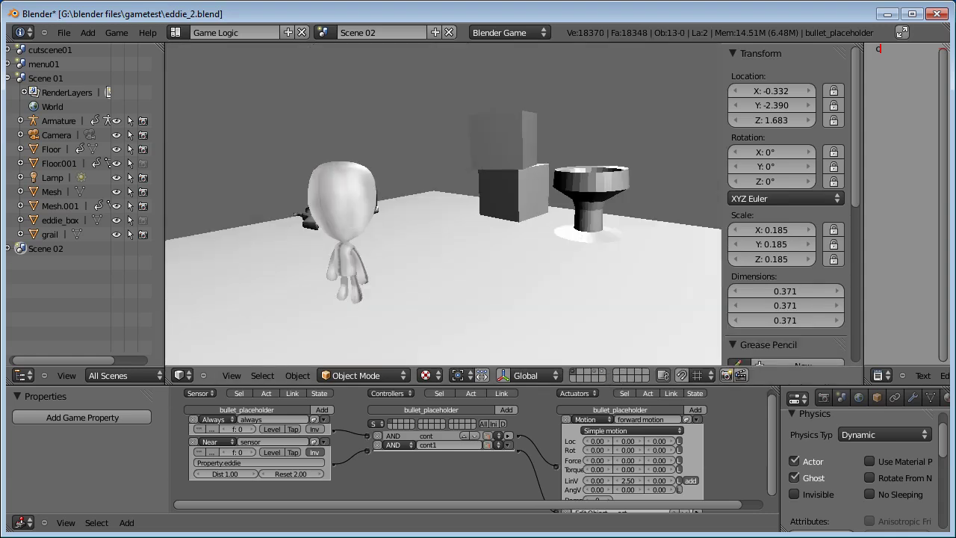
key("Up")
key("Right")
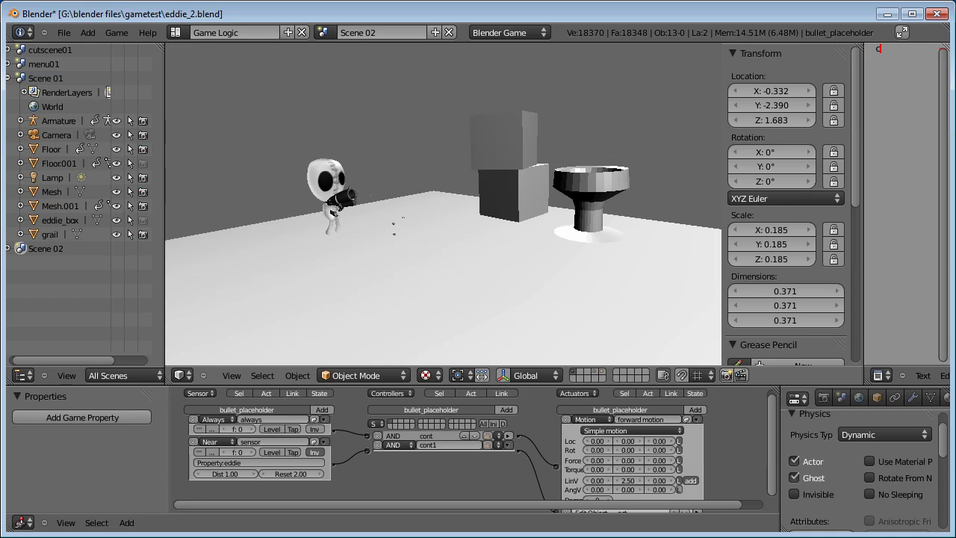
key("Escape")
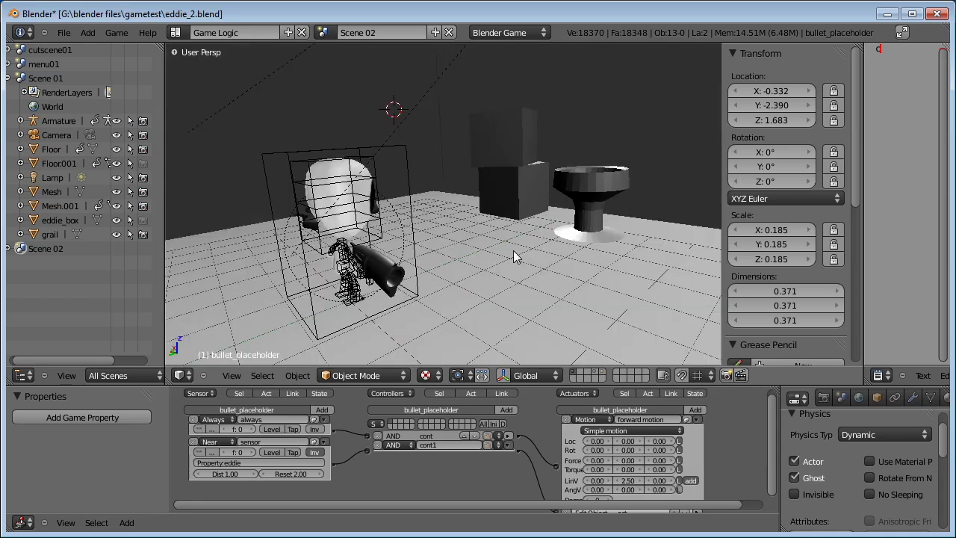
Step: Show the bullet and placeholder layers, review bullet_placeholder's motion actuator and select the bullet
left_click(597, 372)
left_click(598, 370, "shift")
mouse_move(453, 207)
middle_mouse_down()
mouse_move(440, 217)
mouse_move(448, 207)
middle_mouse_up()
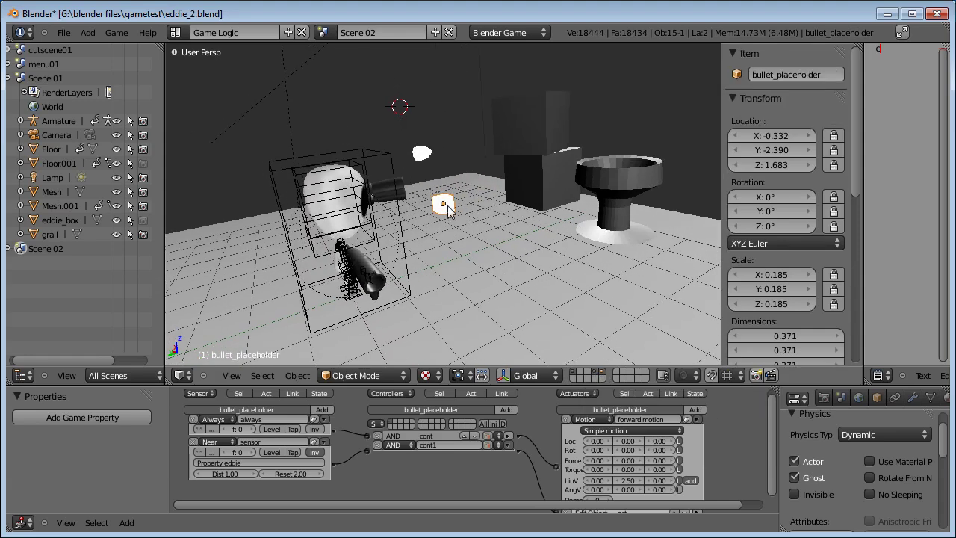
right_click(444, 208)
right_click(444, 207)
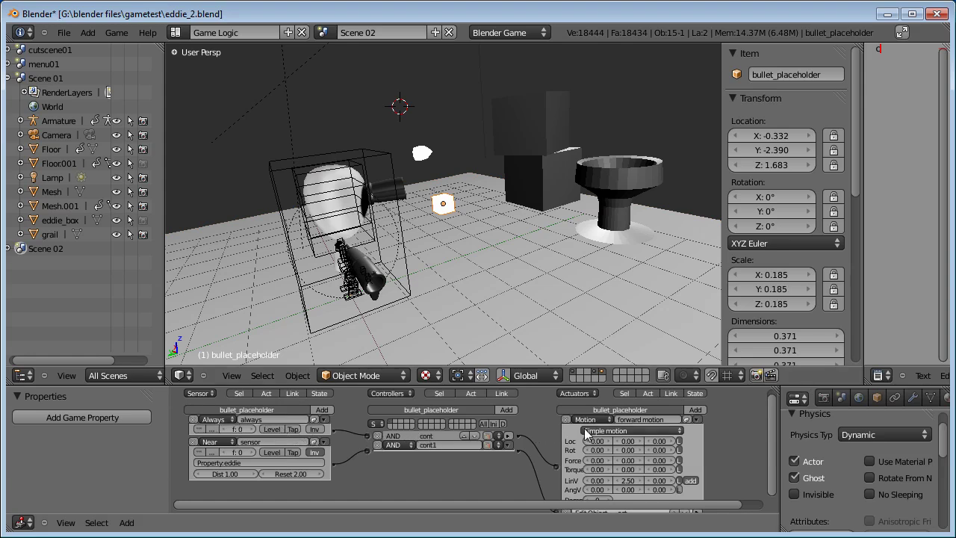
scroll(712, 462, "down", 1)
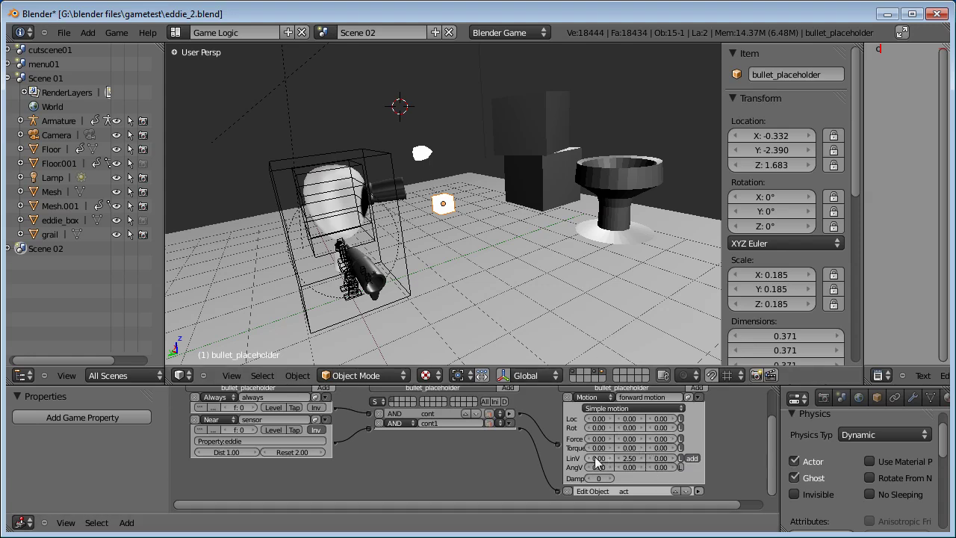
right_click(412, 150)
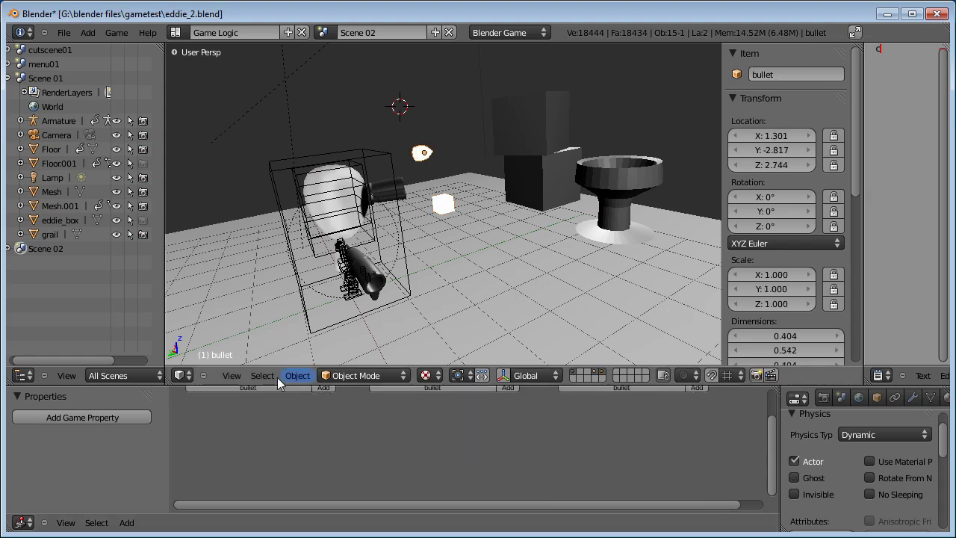
Step: Connect the bullet's AND controller to its motion actuator and set the actuator's Y linear velocity to -5.00
left_click(582, 407)
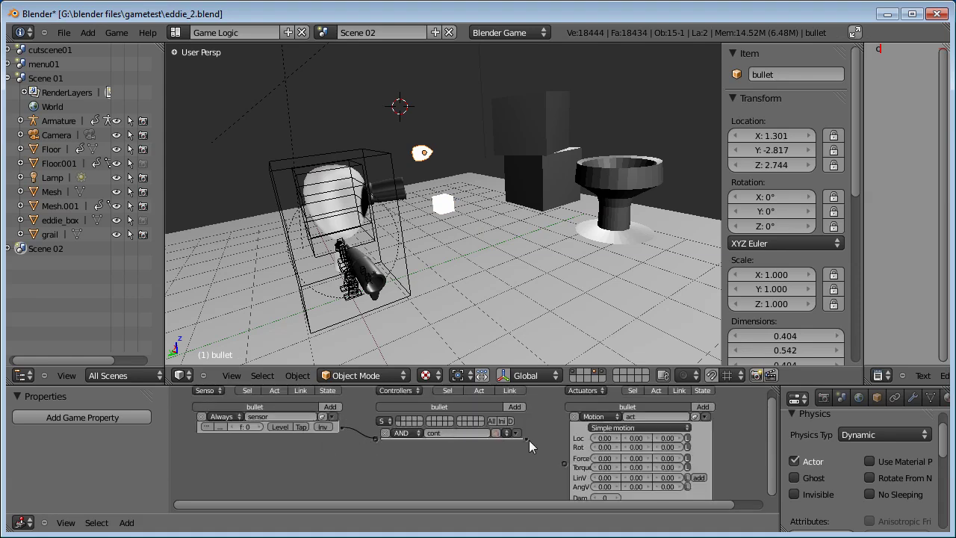
left_click_drag(526, 439, 564, 463)
middle_click_drag(527, 455, 480, 451)
middle_click_drag(641, 474, 641, 462)
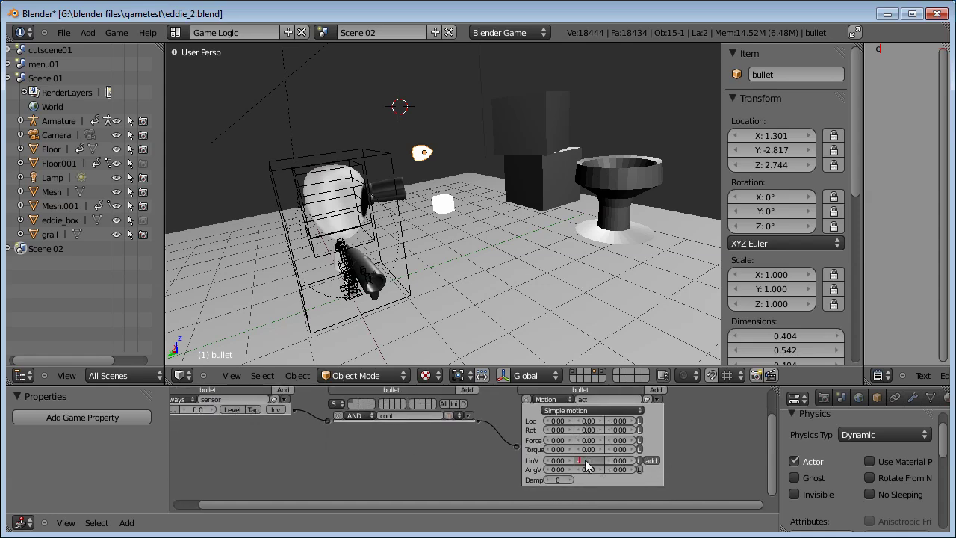
key("Return")
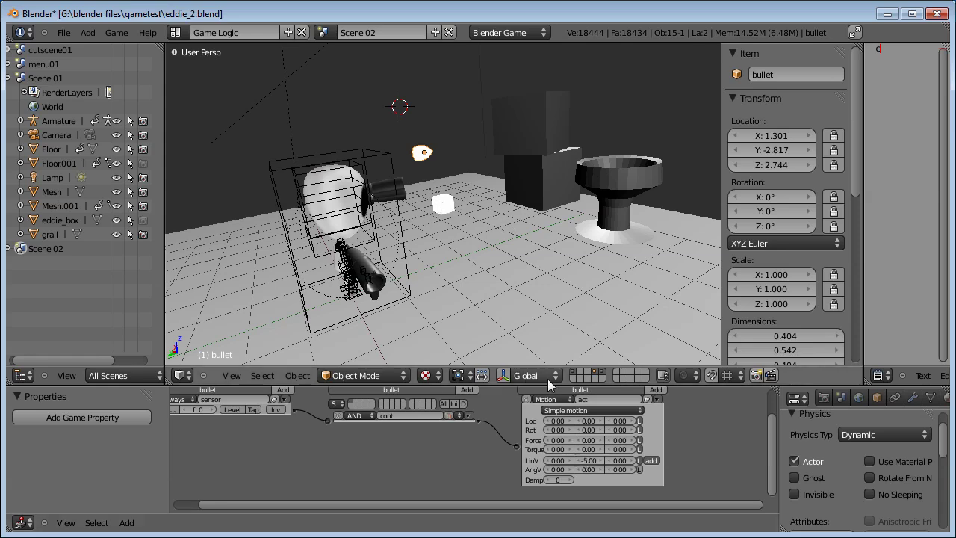
Step: Hide the bullet and placeholder layers and playtest the bullet's negative Y velocity
left_click(595, 372)
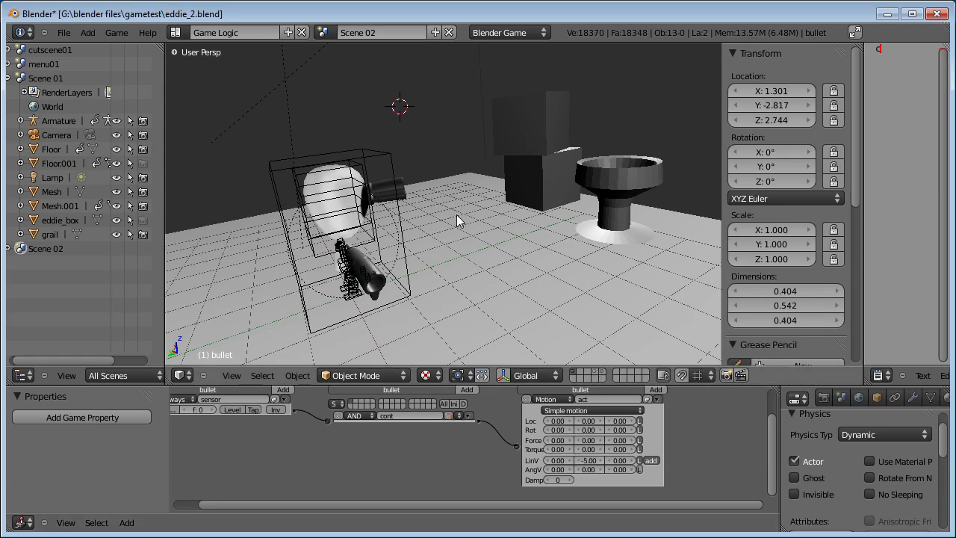
key("p")
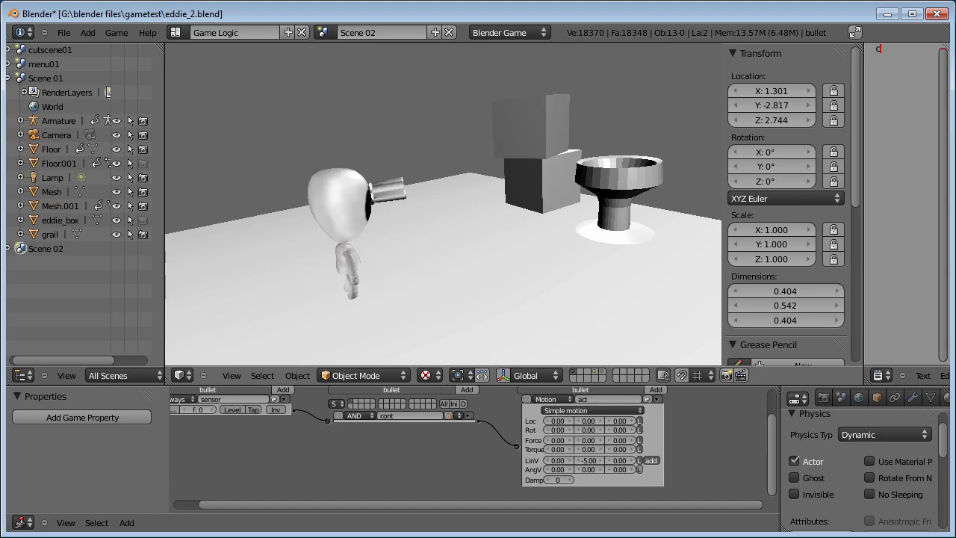
key("Escape")
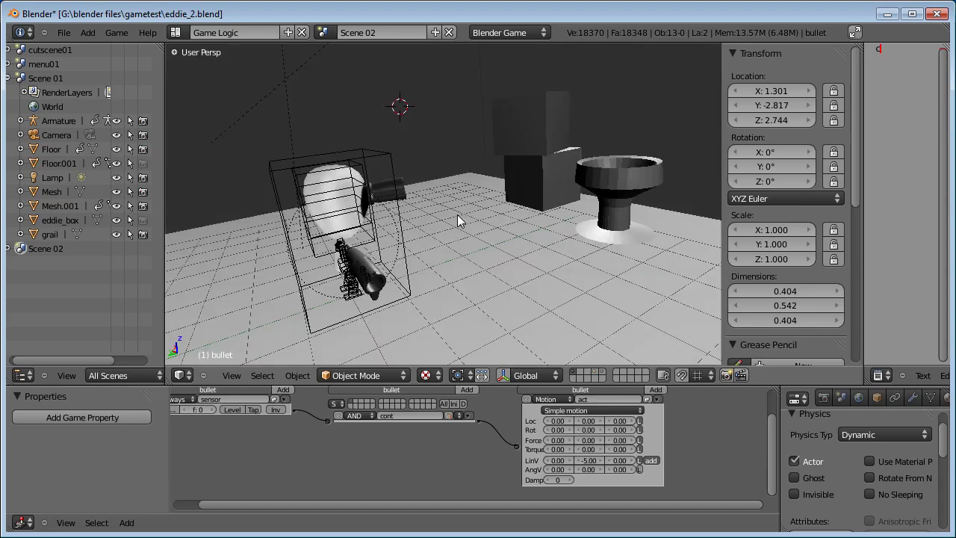
Step: Show the bullet's layer and set its motion actuator's Y linear velocity to 5.00
middle_click_drag(363, 267, 476, 319)
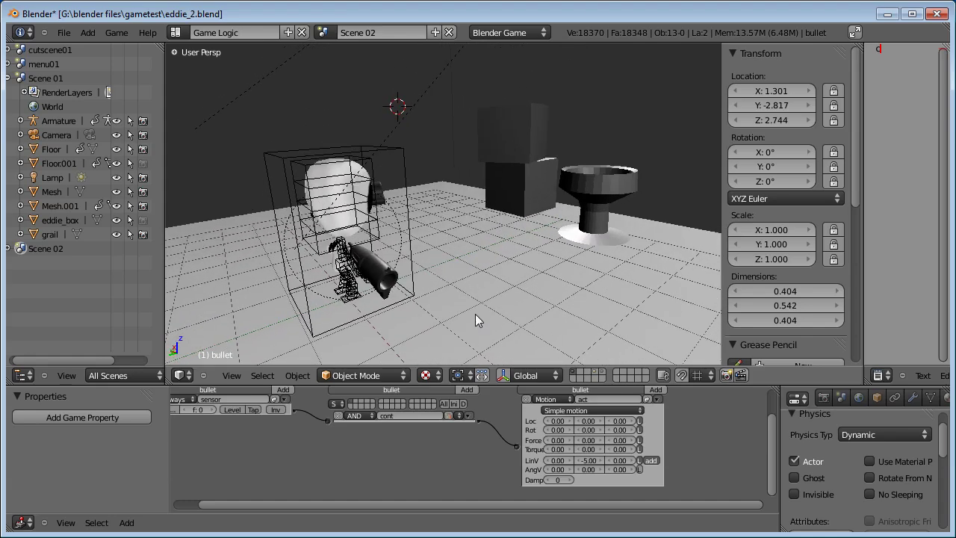
left_click(601, 371, "shift")
left_click(601, 372)
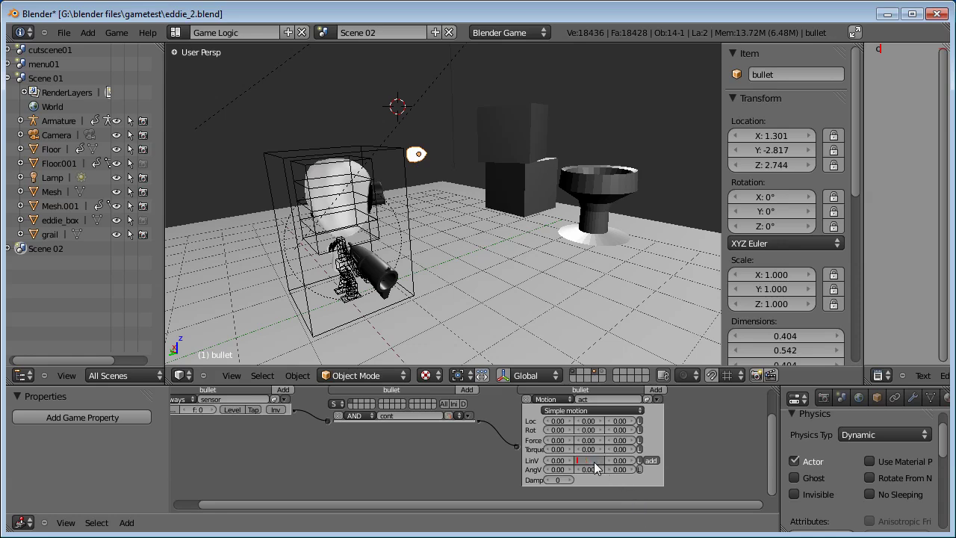
type("5")
key("Return")
Step: Hide the bullet's layer and playtest the shot with the positive Y velocity
left_click(595, 371, "shift")
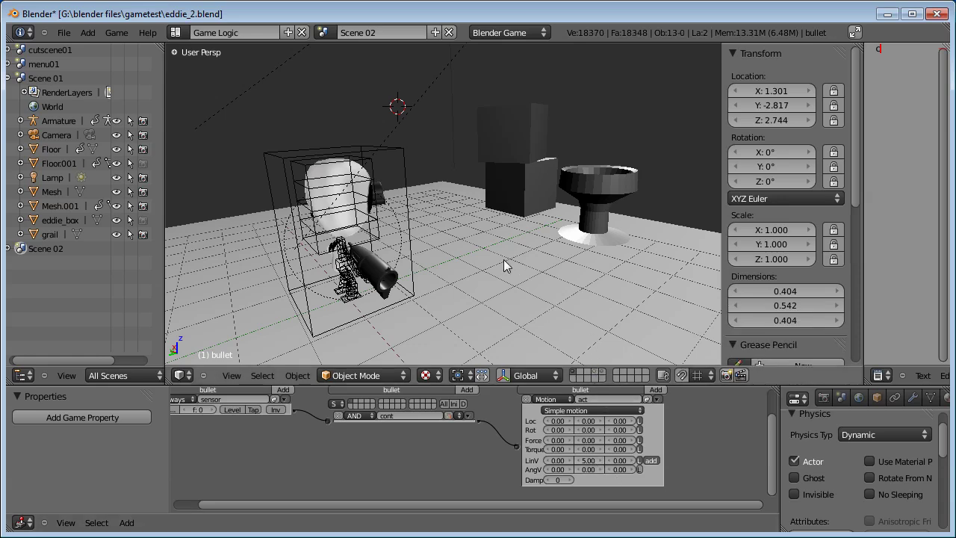
key("p")
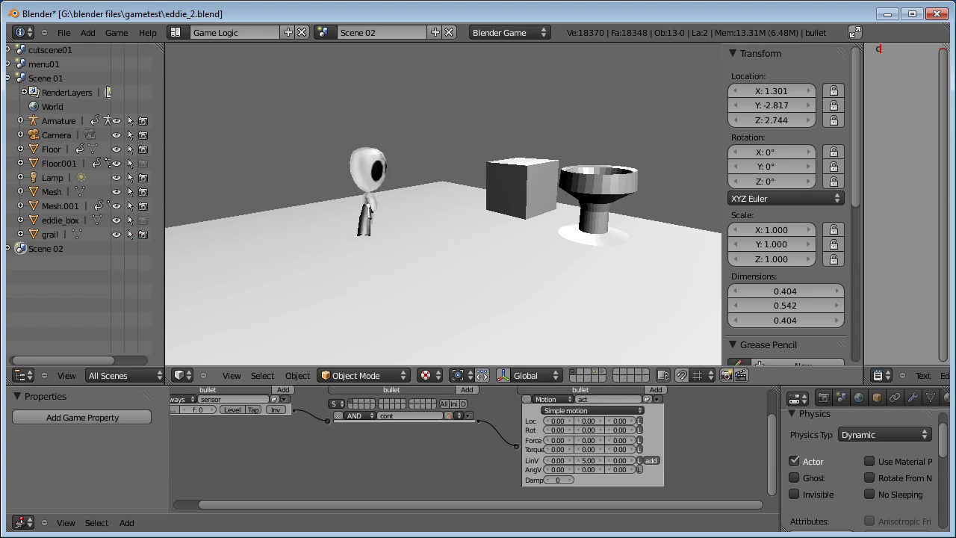
key("Escape")
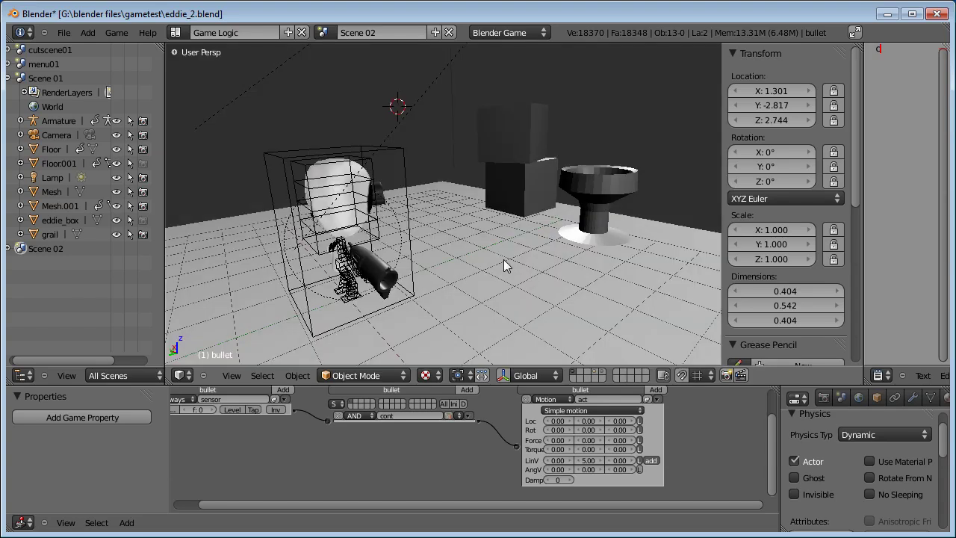
Step: Show the hidden layers, make bullet_placeholder Invisible in its physics settings, and hide the layers again
left_click(596, 371, "shift")
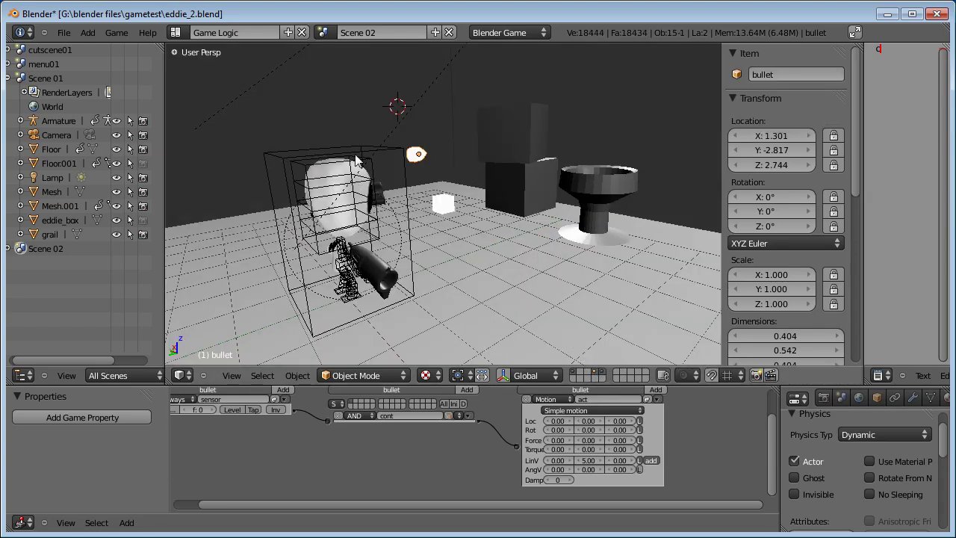
right_click(444, 207)
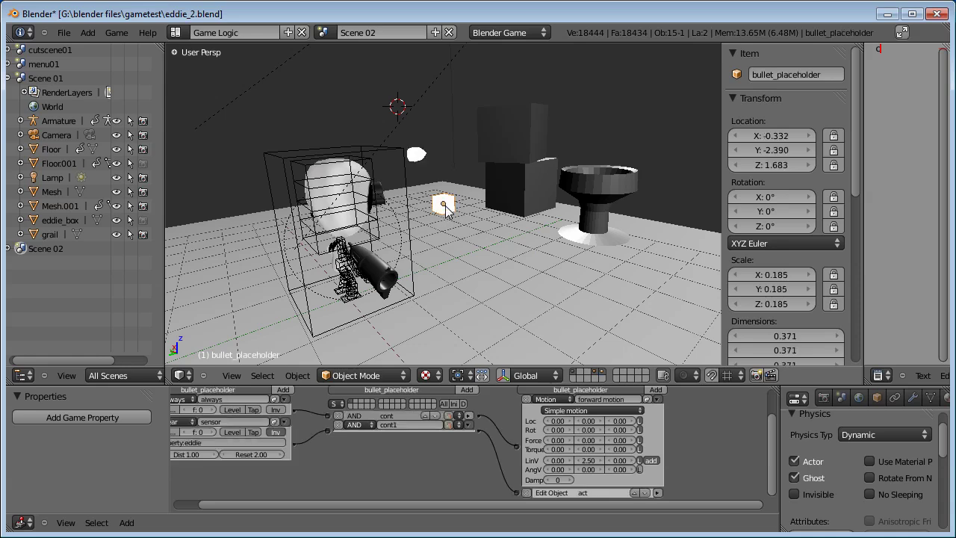
left_click(795, 494)
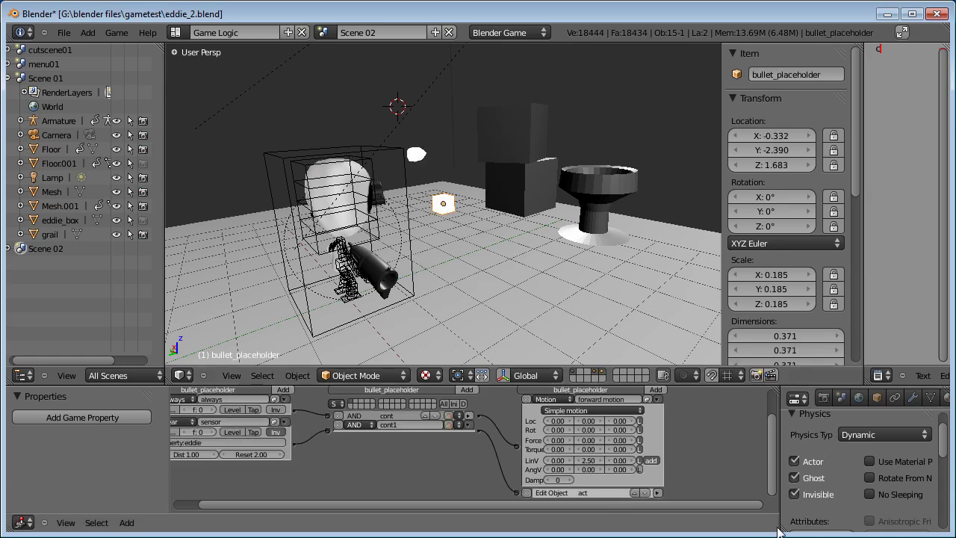
left_click(597, 371, "shift")
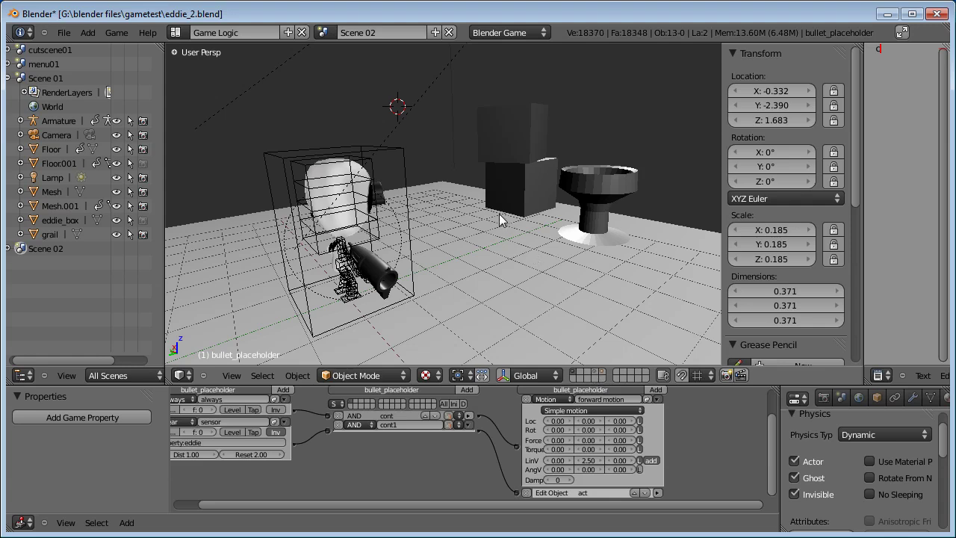
Step: Playtest the invisible placeholder by walking the character to the gun, turning and firing in several directions
key("p")
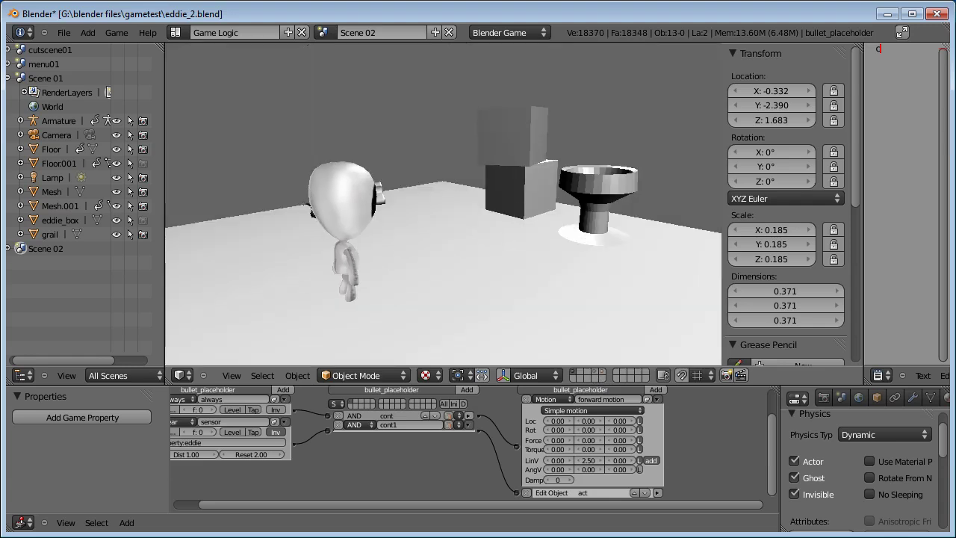
key("Up")
key("Right")
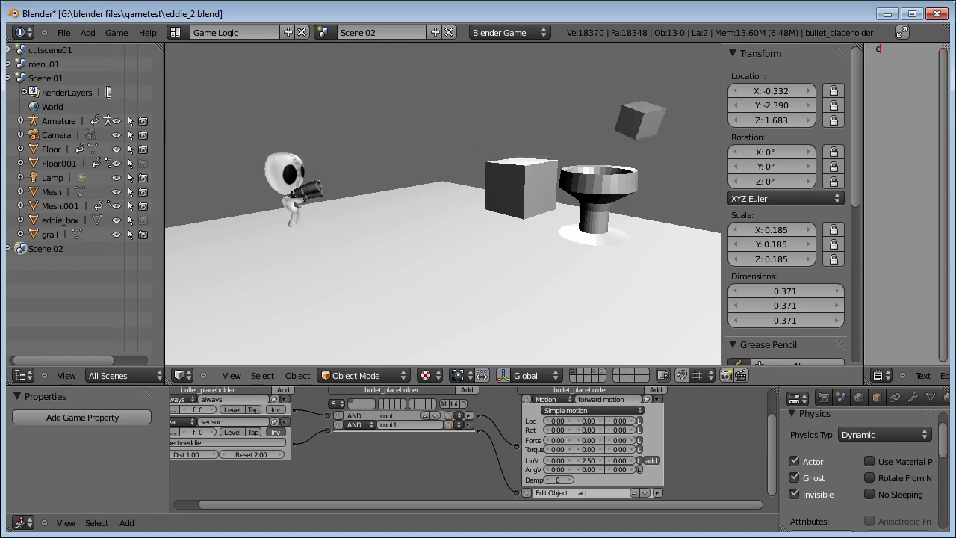
key("Up")
key("Left")
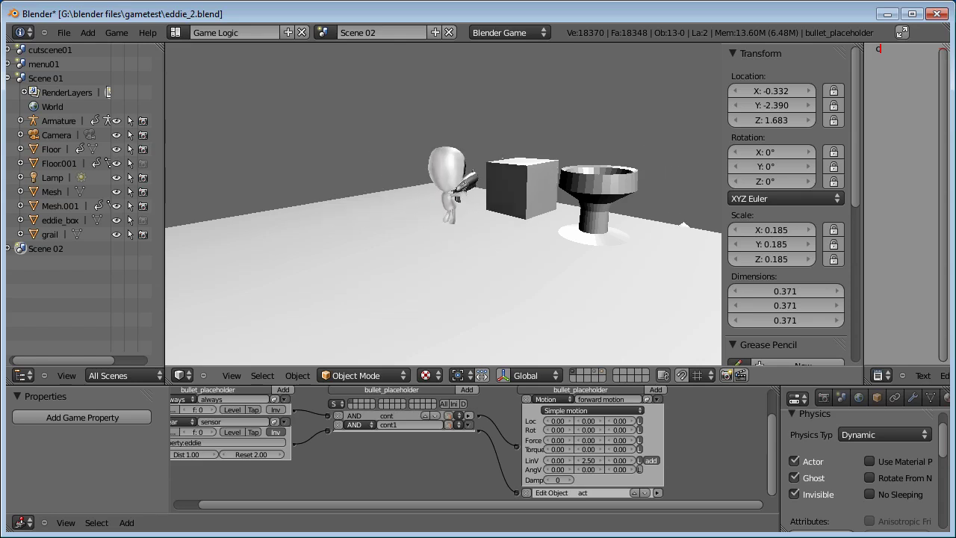
key("Right")
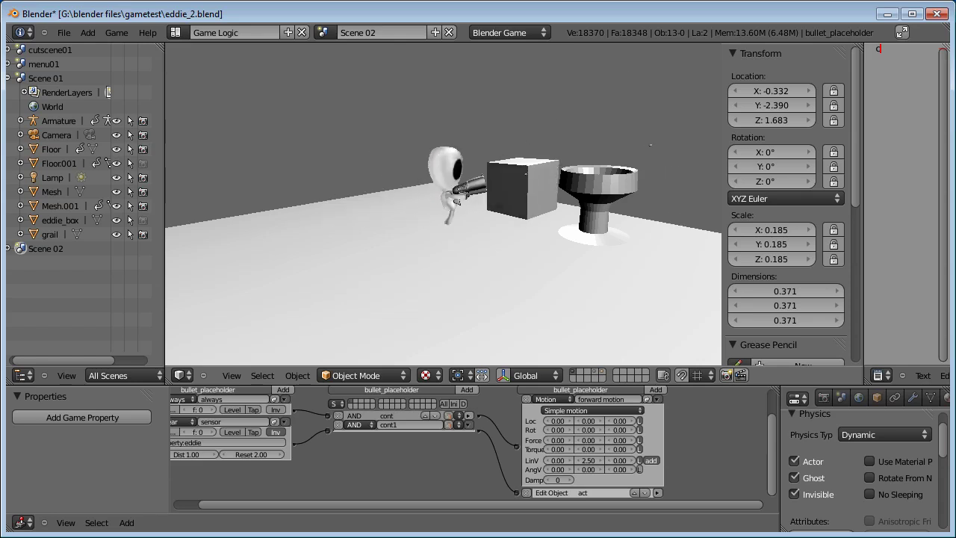
key("Left")
key("Right")
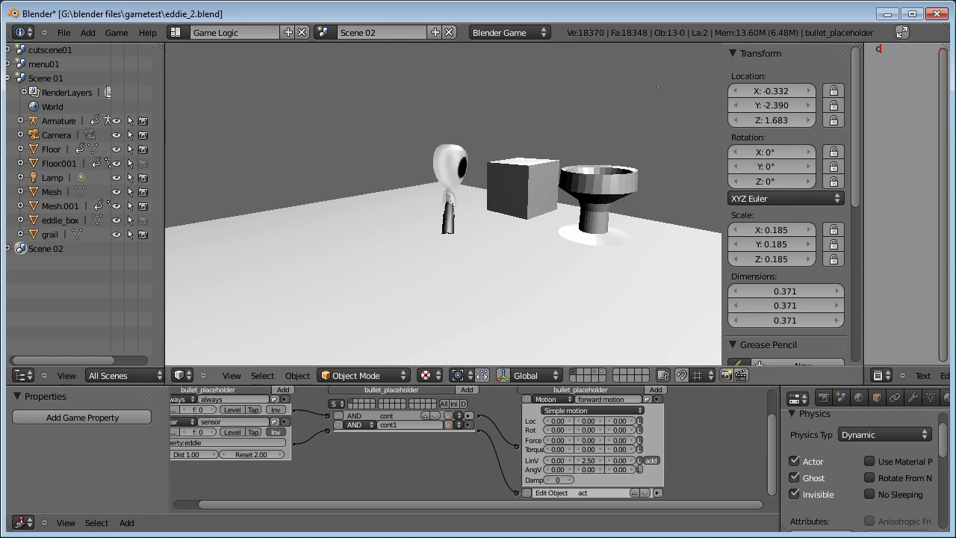
key("Up")
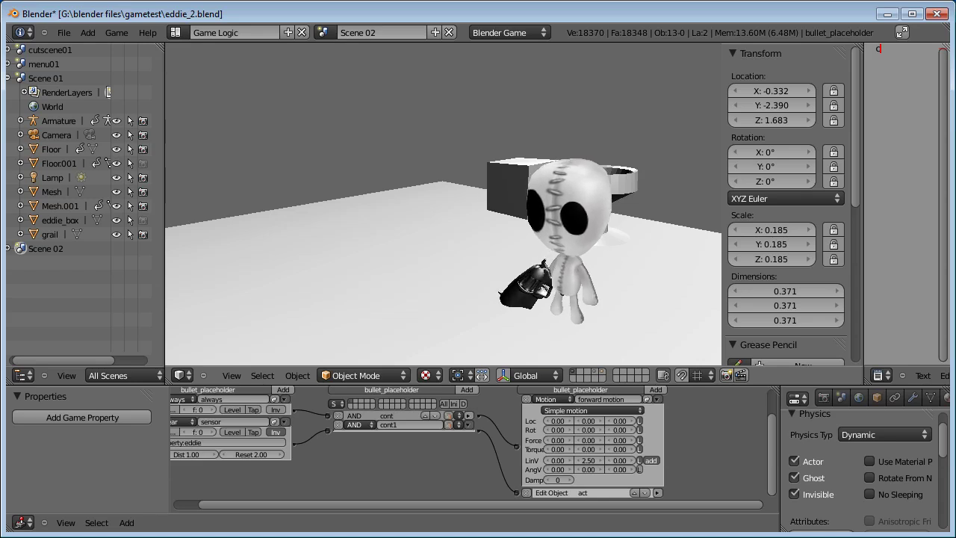
Step: End the playtest and save the scene over eddie_2.blend
key("Escape")
key("ctrl+s")
left_click(453, 169)
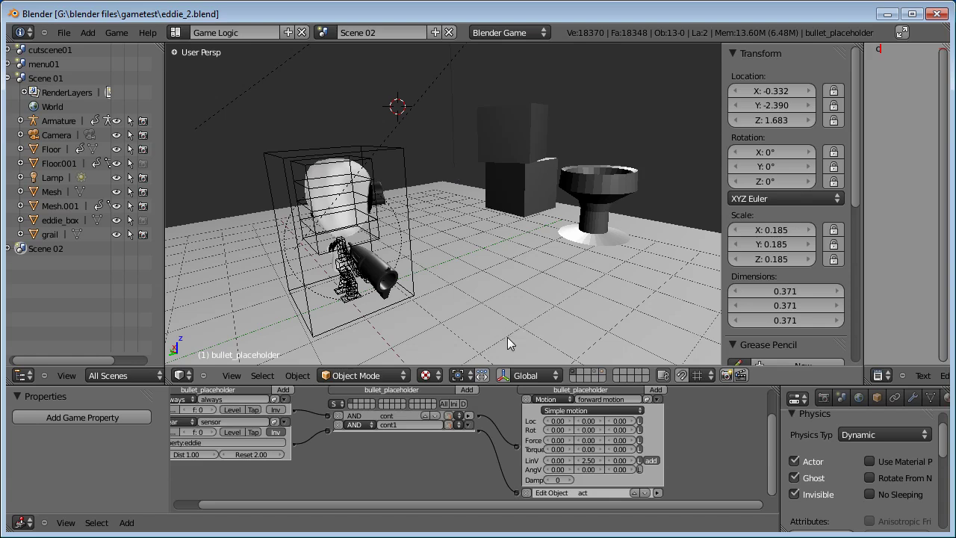
Step: Switch to Adobe Audition and create a new 44100 Hz, stereo, 16-bit waveform
key("alt+Tab")
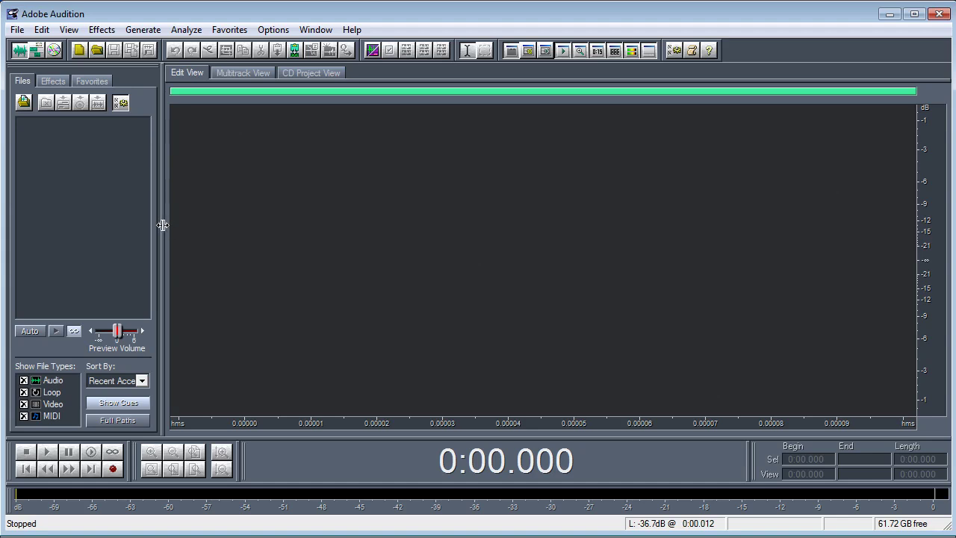
left_click_drag(166, 224, 168, 225)
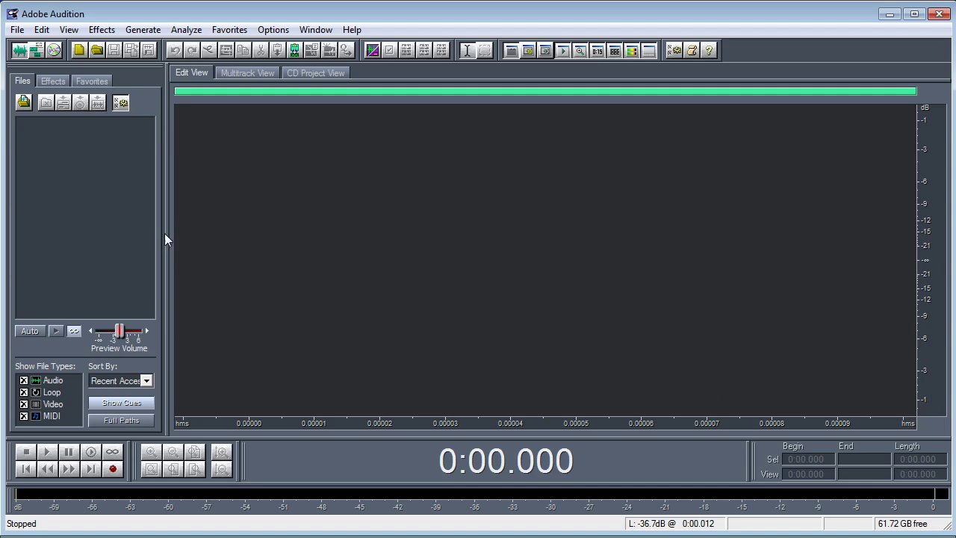
left_click(79, 50)
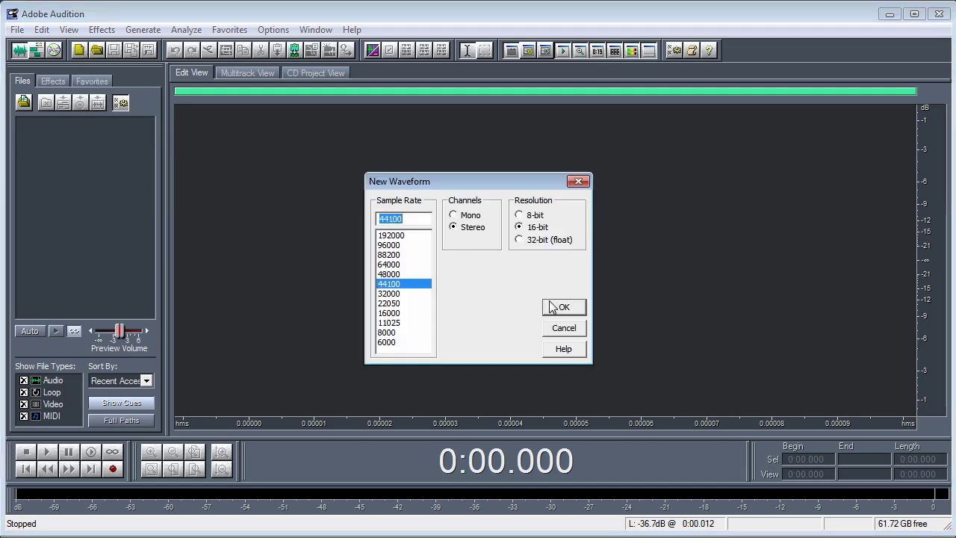
left_click(553, 307)
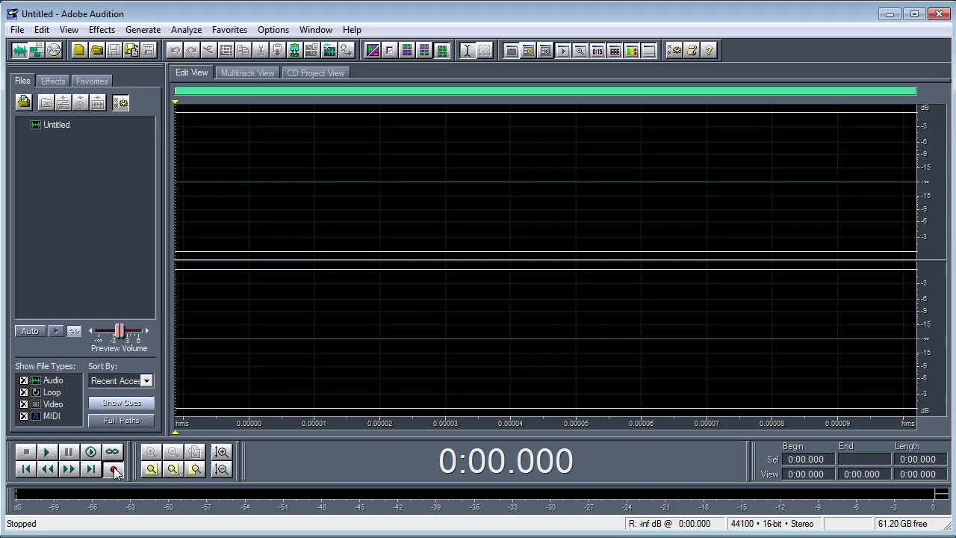
Step: Record about 6.7 seconds of audio and select the sound from about 0:03.529 to 0:04.000
left_click(113, 469)
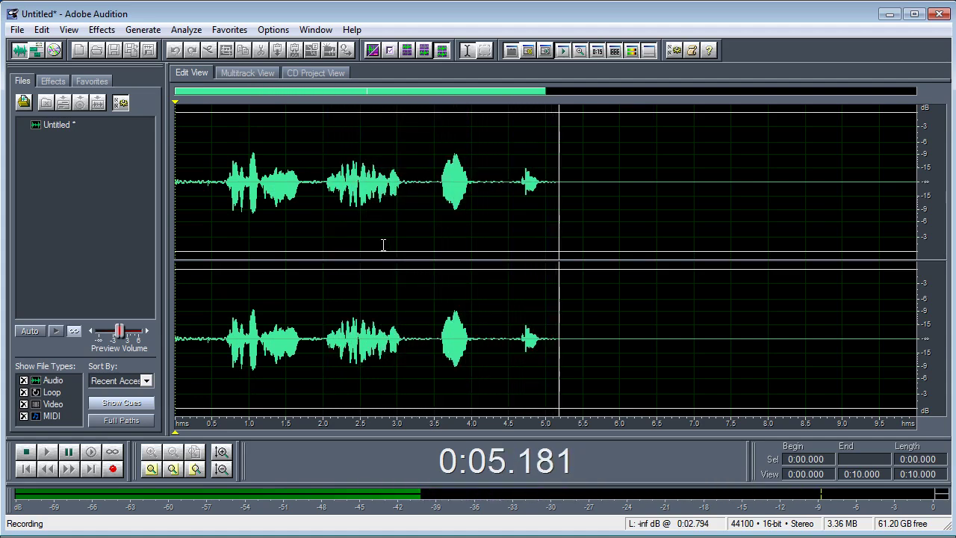
key("space")
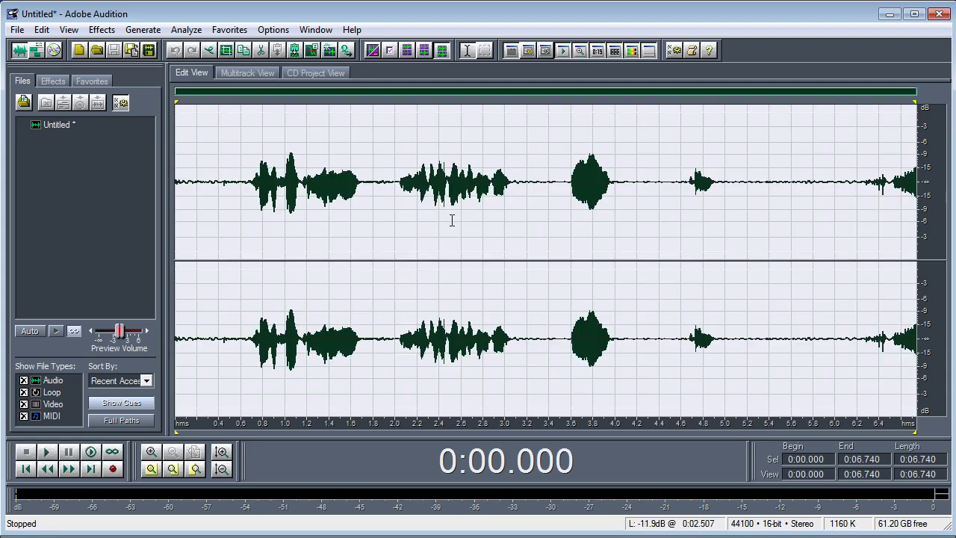
left_click(570, 214)
left_click_drag(570, 215, 615, 214)
left_click(564, 214)
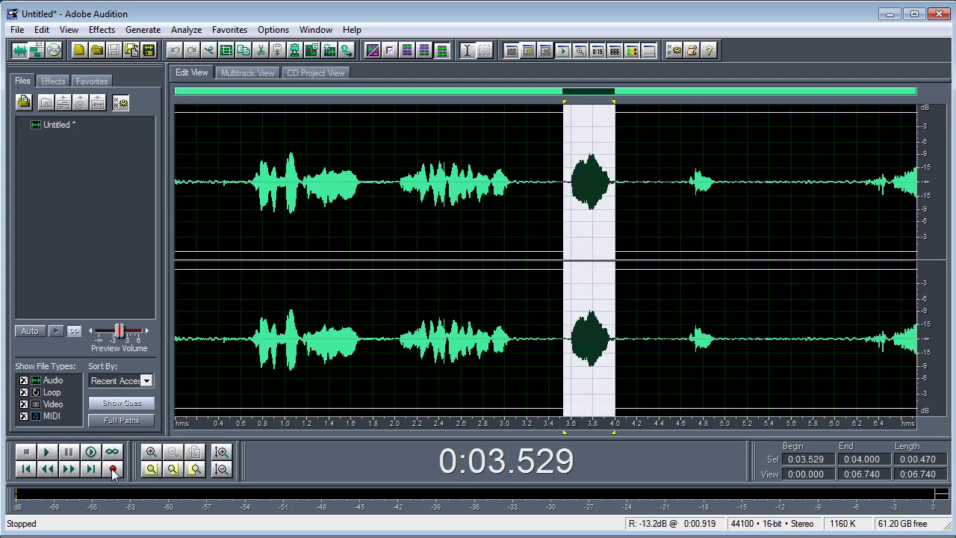
Step: Play the selected sound, copy it to a new file and play the copy
left_click(49, 454)
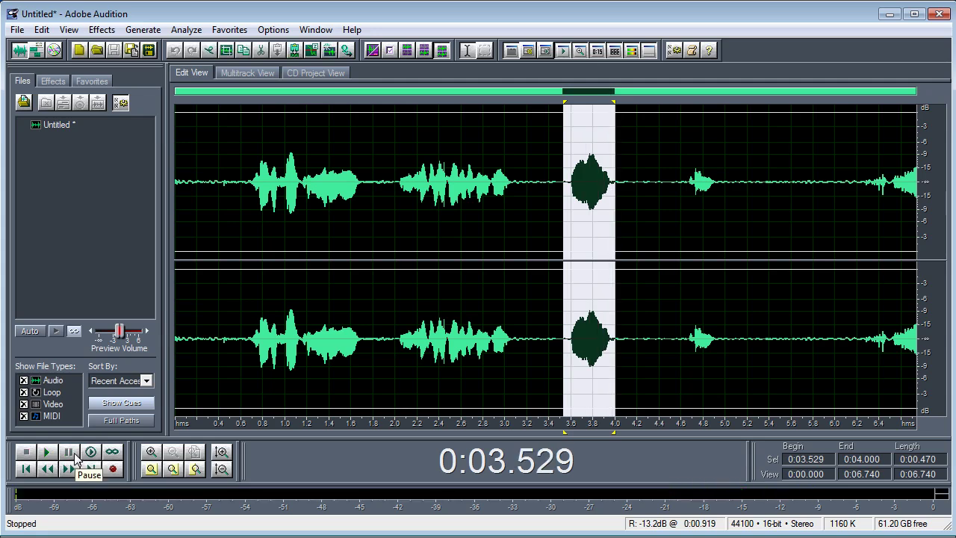
left_click(49, 454)
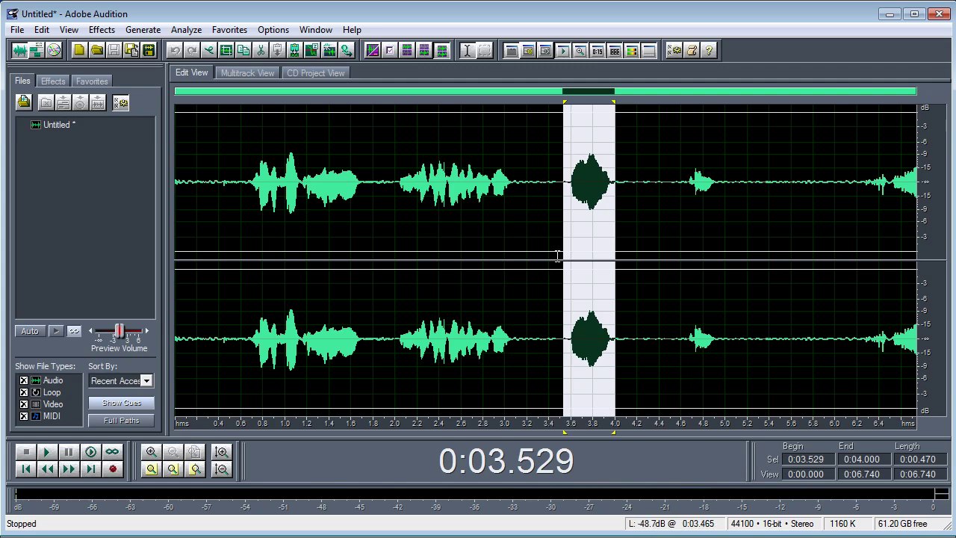
left_click(43, 31)
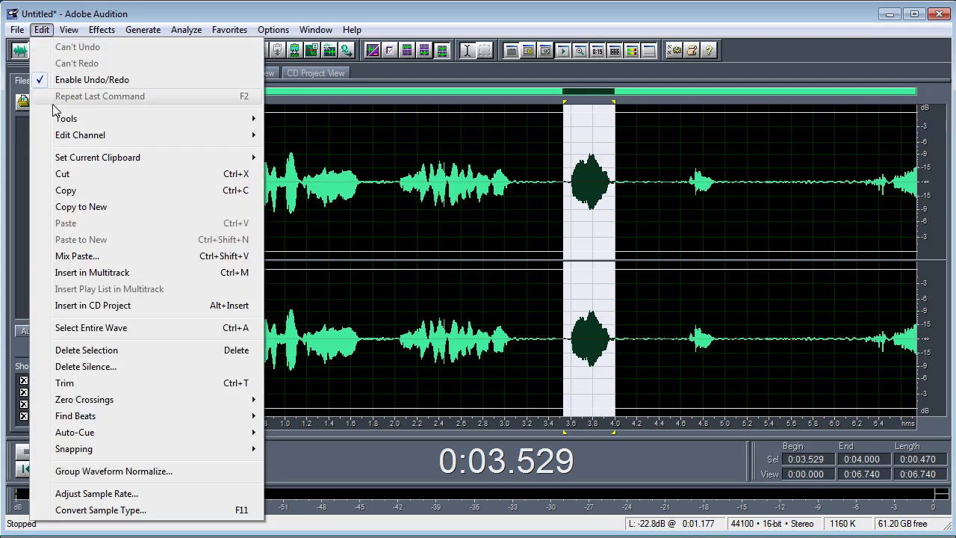
left_click(56, 208)
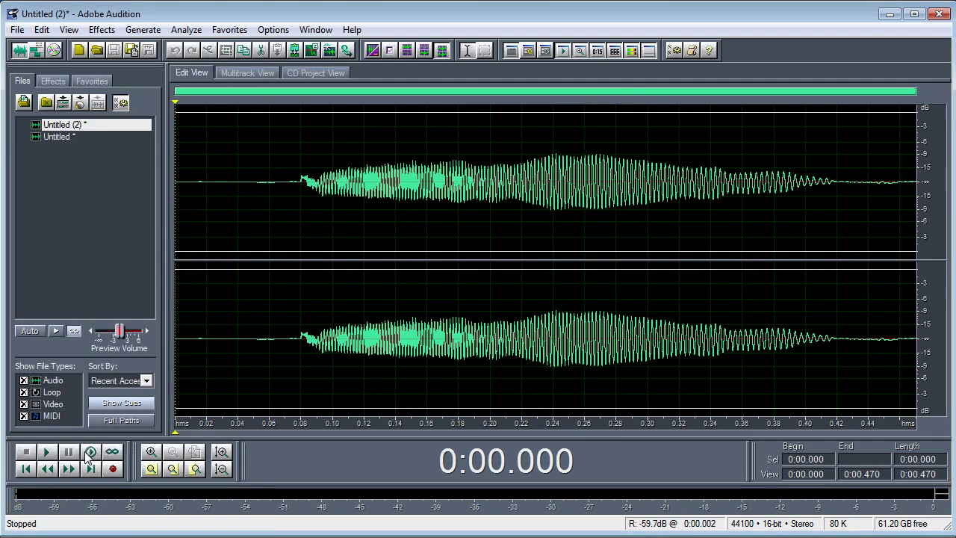
left_click(50, 450)
Step: Save the copied sound clip as pew.wav in the gametest sounds folder
left_click(16, 30)
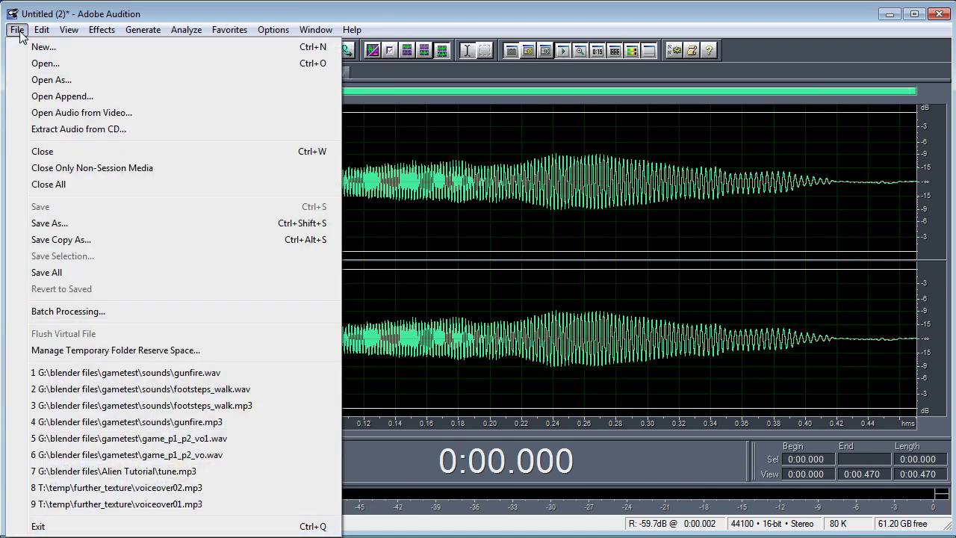
left_click(68, 222)
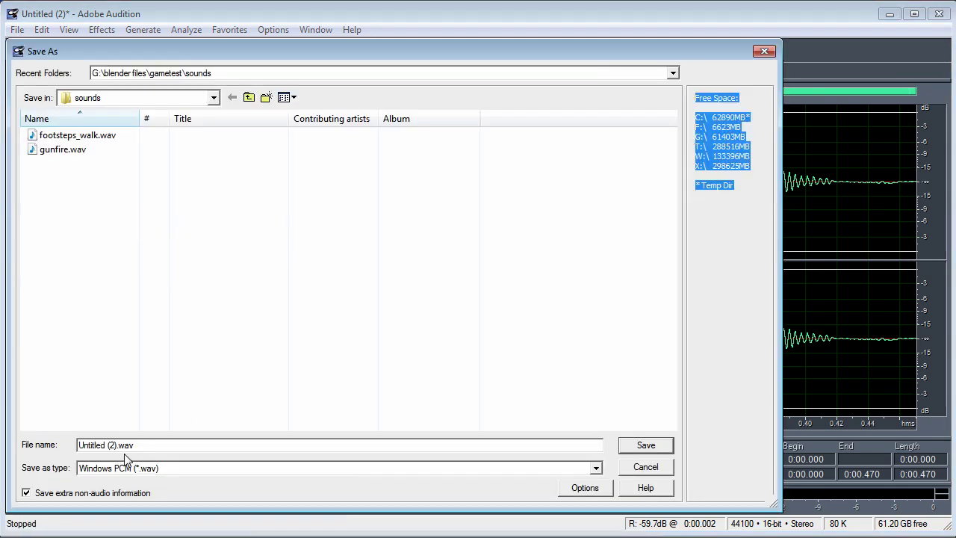
left_click(106, 443)
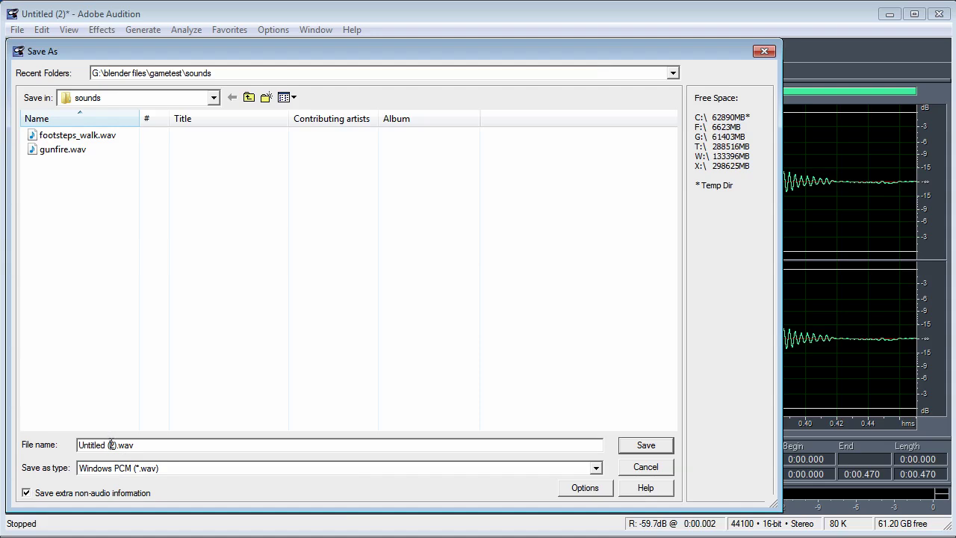
left_click_drag(116, 444, 39, 447)
key("BackSpace")
type("pew")
left_click(634, 446)
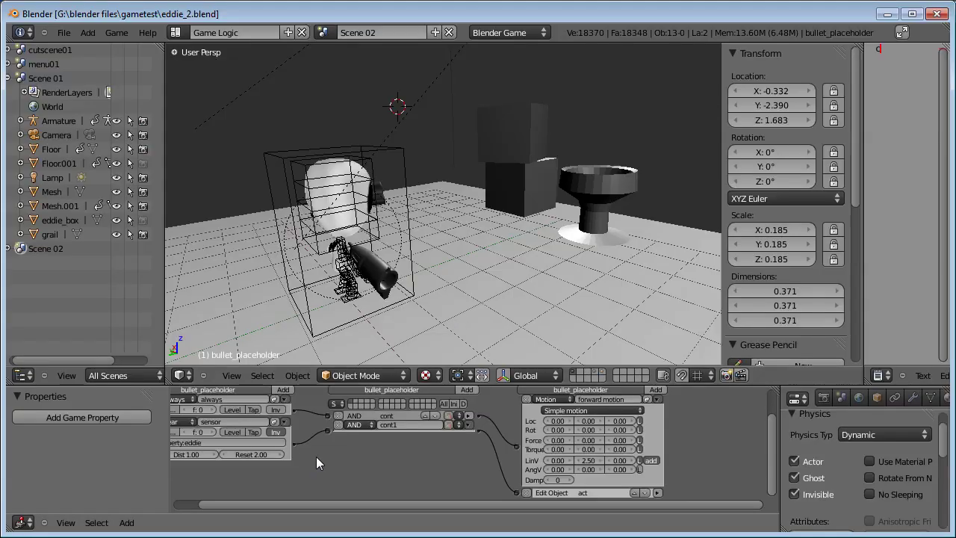
Step: Switch to Blender, select the gun and add a Sound actuator to its game logic
middle_click_drag(307, 461, 351, 465)
right_click(388, 278)
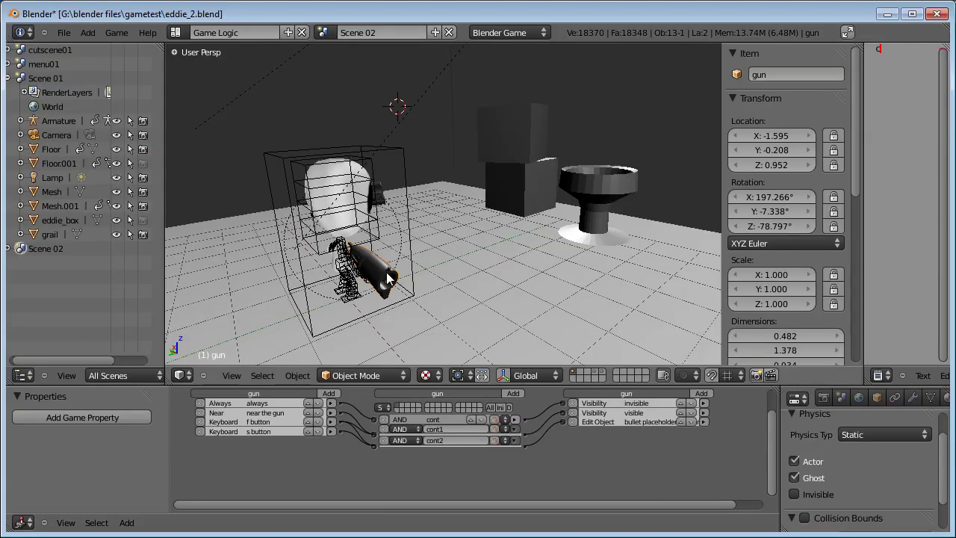
right_click(351, 267)
right_click(366, 266)
middle_click_drag(294, 446, 292, 450)
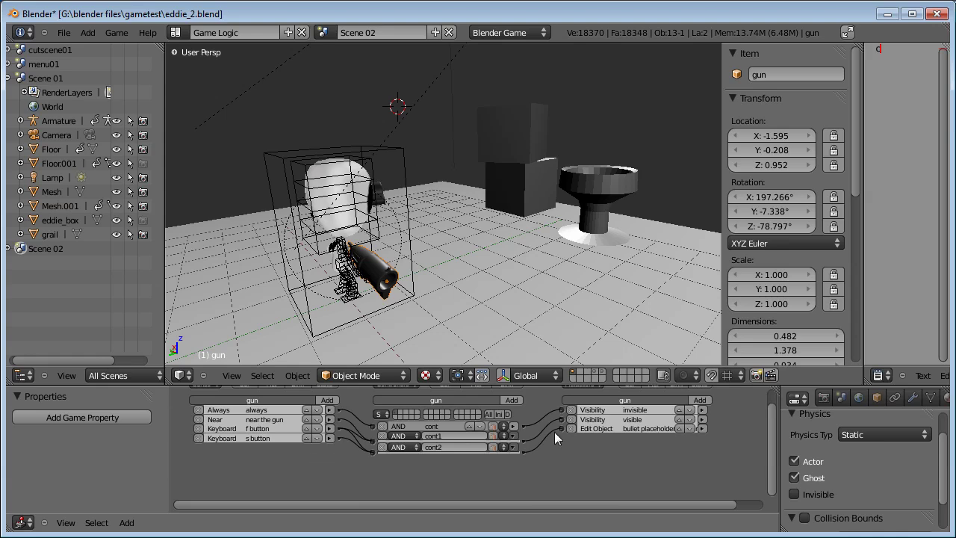
middle_click_drag(579, 455, 562, 458)
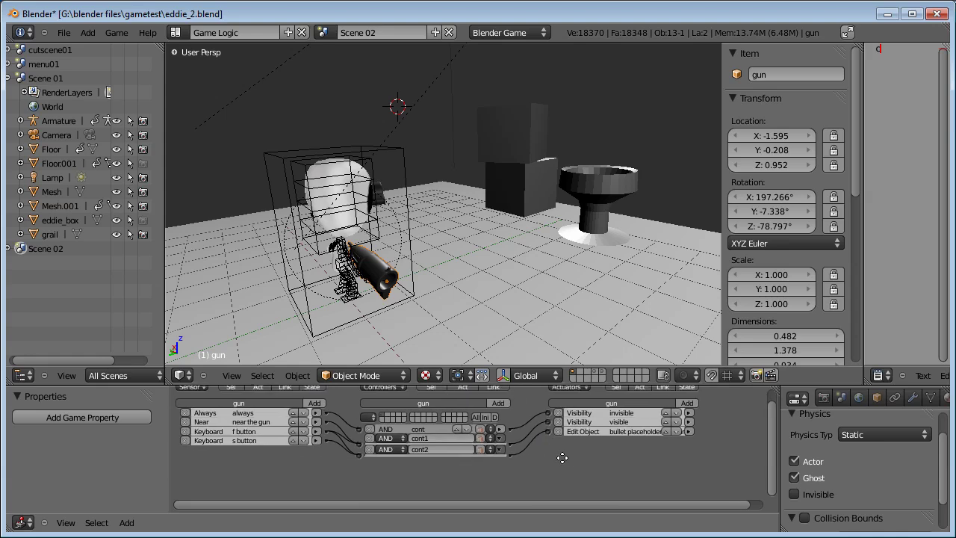
left_click(690, 404)
left_click(690, 403)
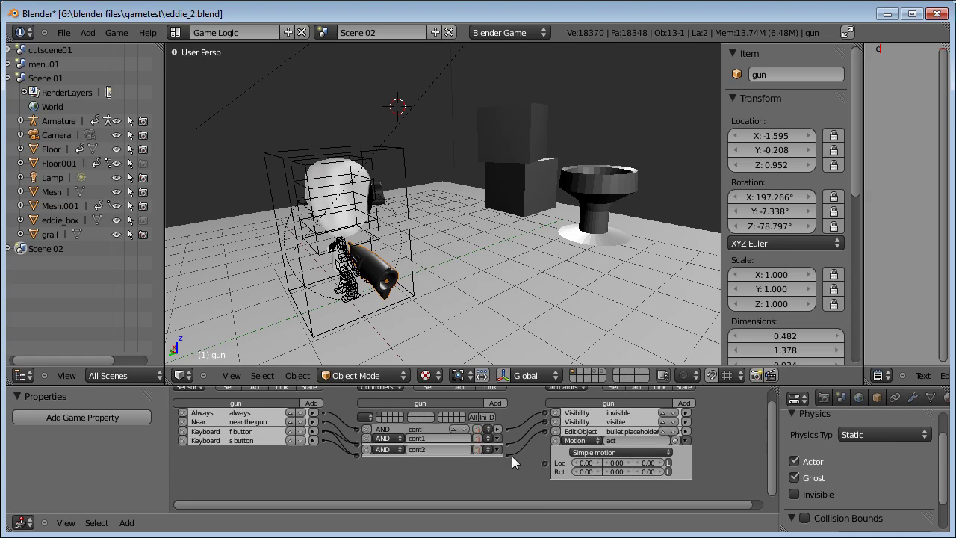
scroll(523, 465, "down", 1)
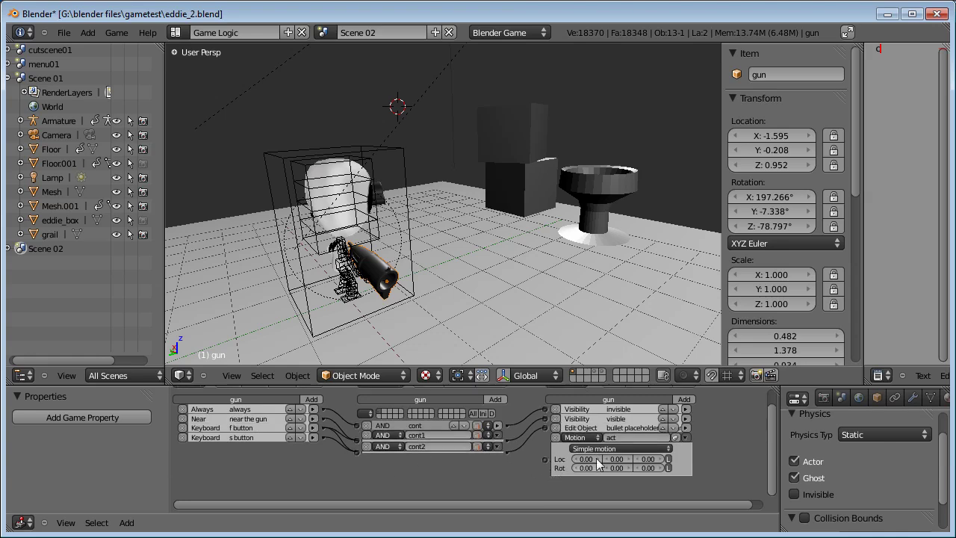
left_click(596, 440)
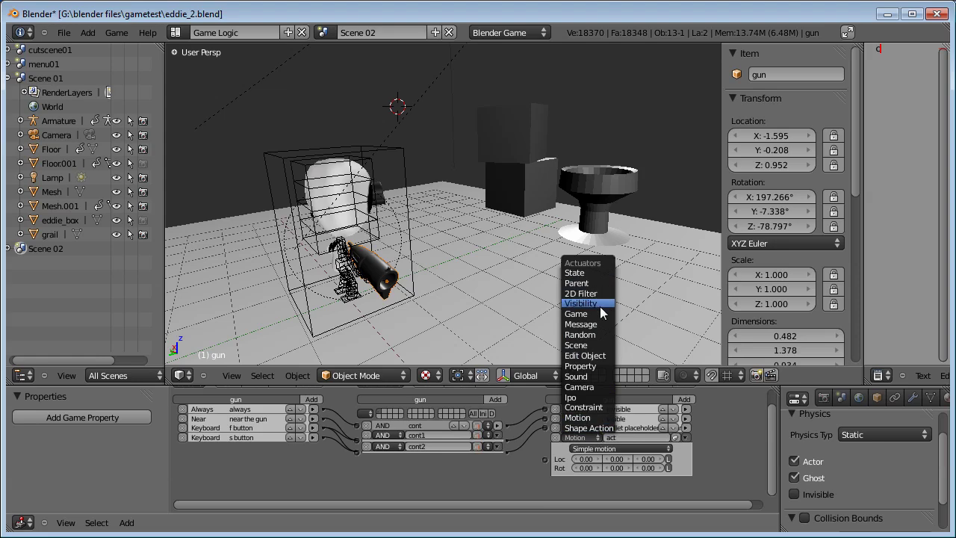
left_click(596, 376)
Step: Load pew.wav from the sounds folder and assign it to the gun's Sound actuator
left_click(633, 449)
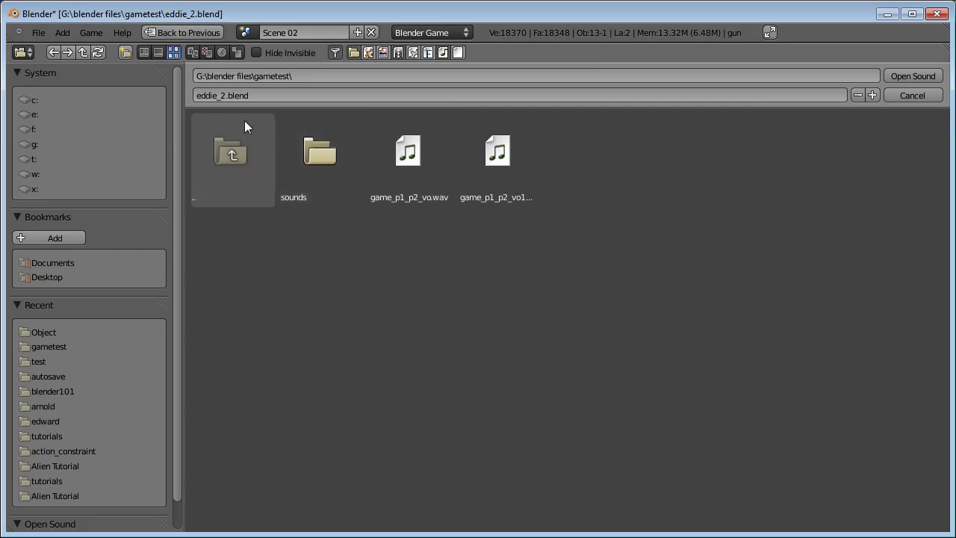
left_click(321, 157)
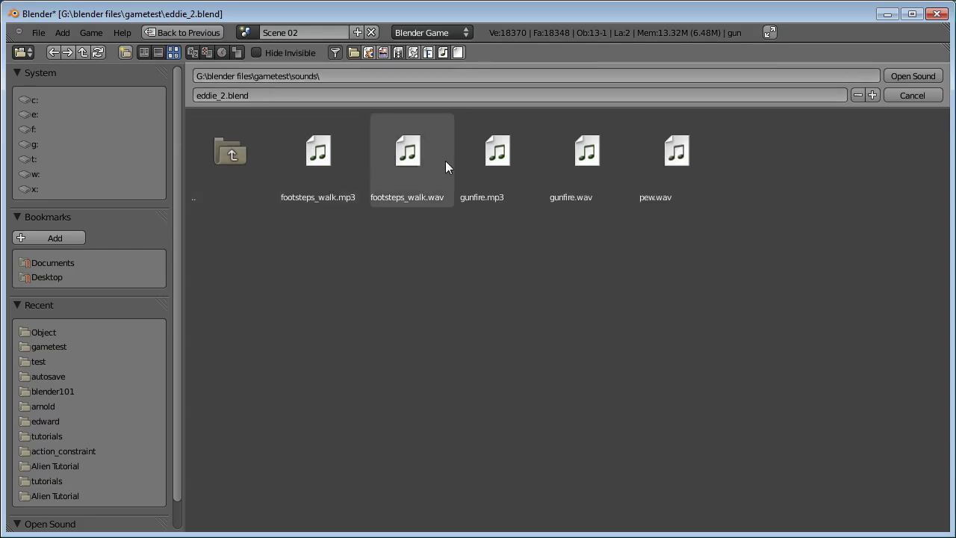
left_click(653, 171)
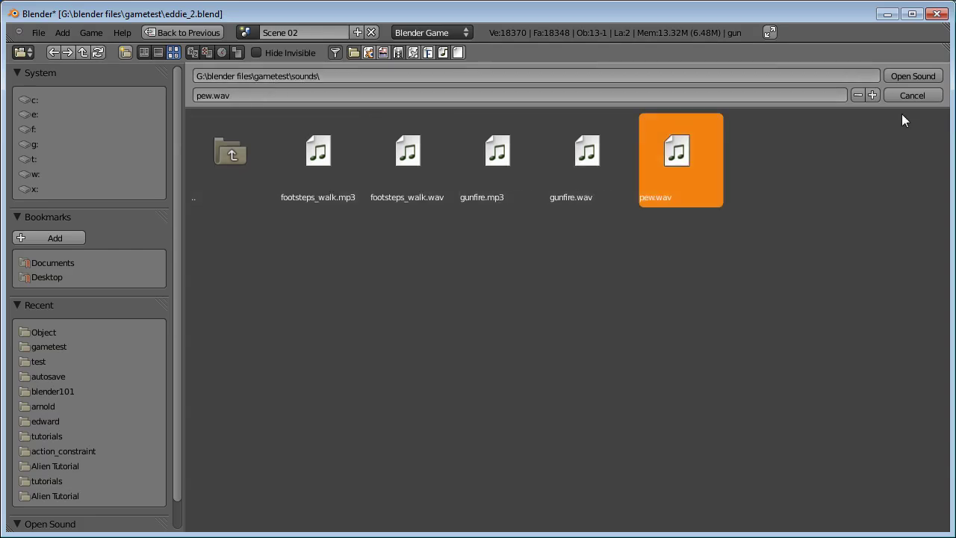
left_click(905, 75)
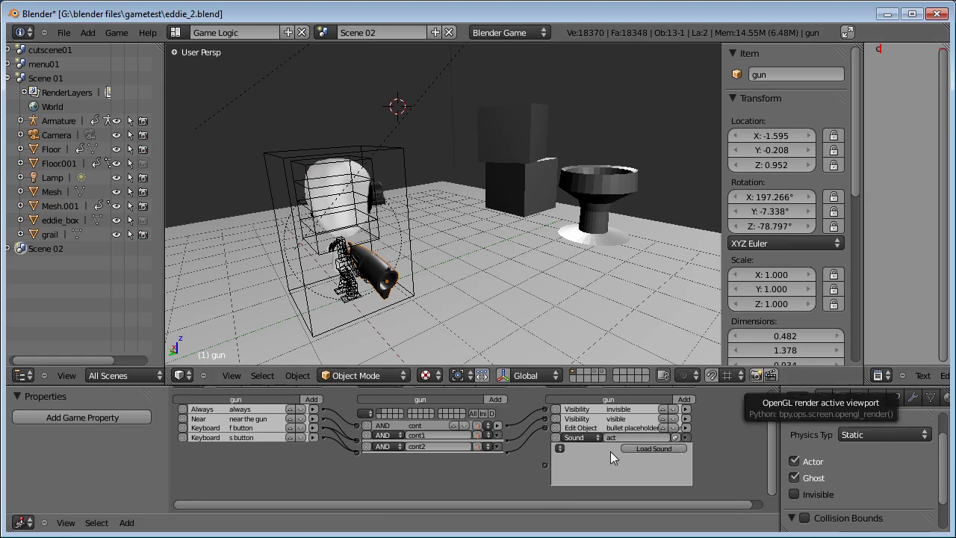
left_click(560, 448)
left_click(570, 440)
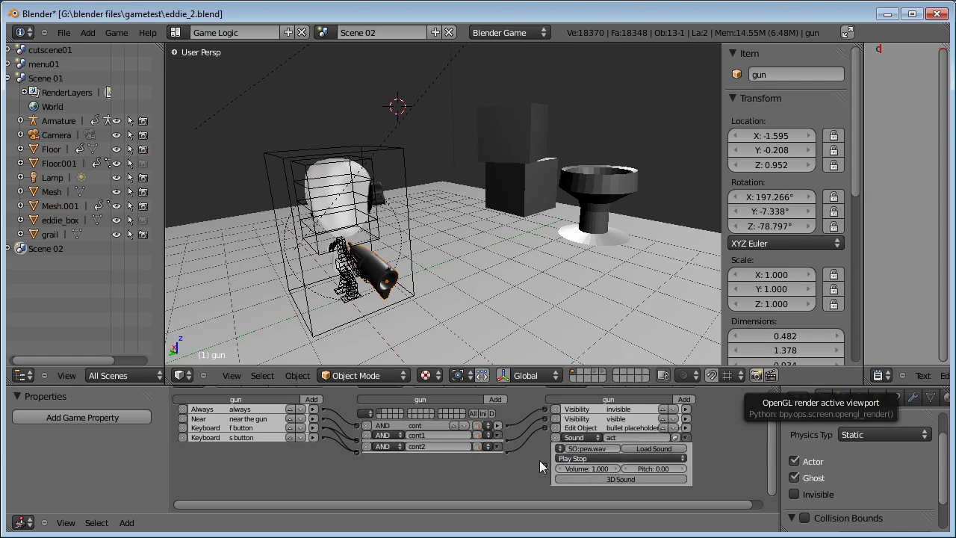
Step: Set the gun's sound mode to Loop Stop and link the cont2 controller to the Sound actuator
left_click(575, 459)
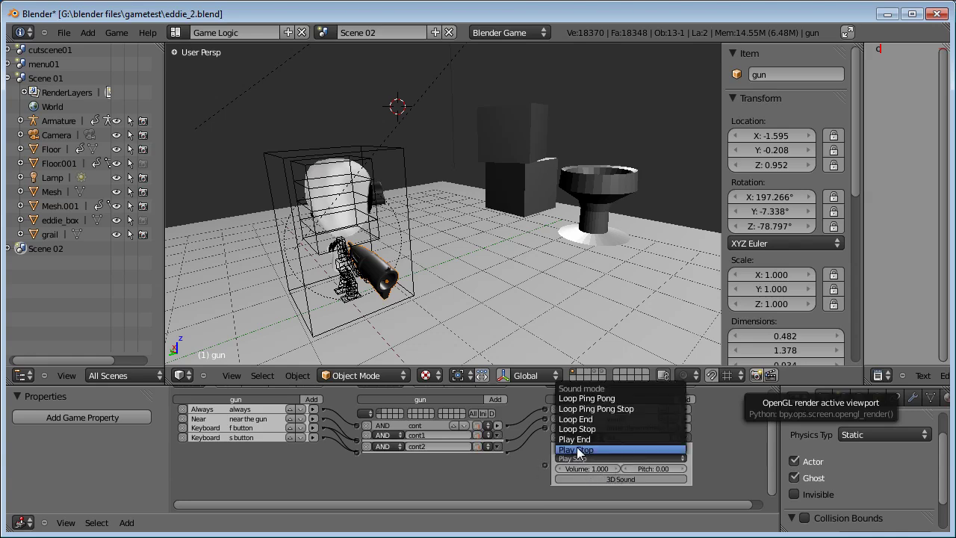
left_click(584, 429)
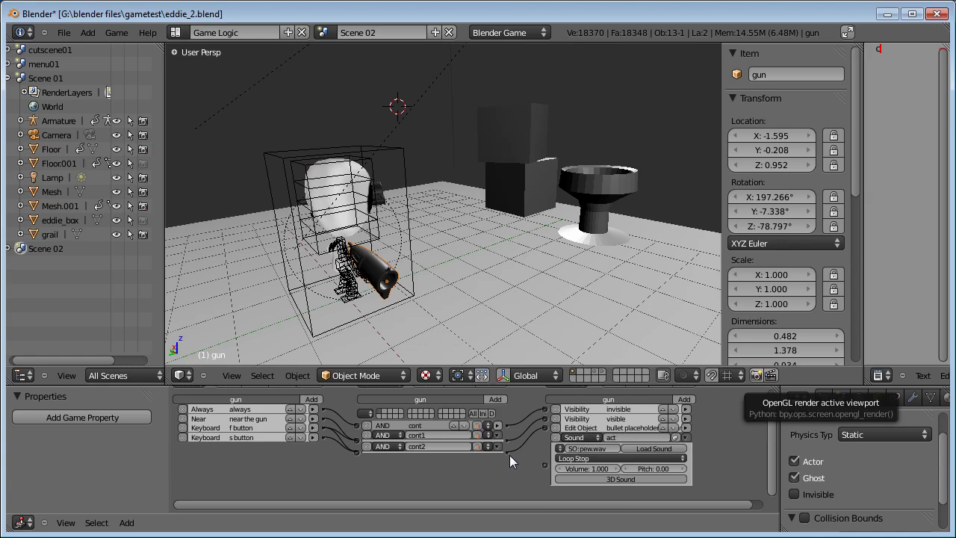
left_click_drag(538, 463, 545, 465)
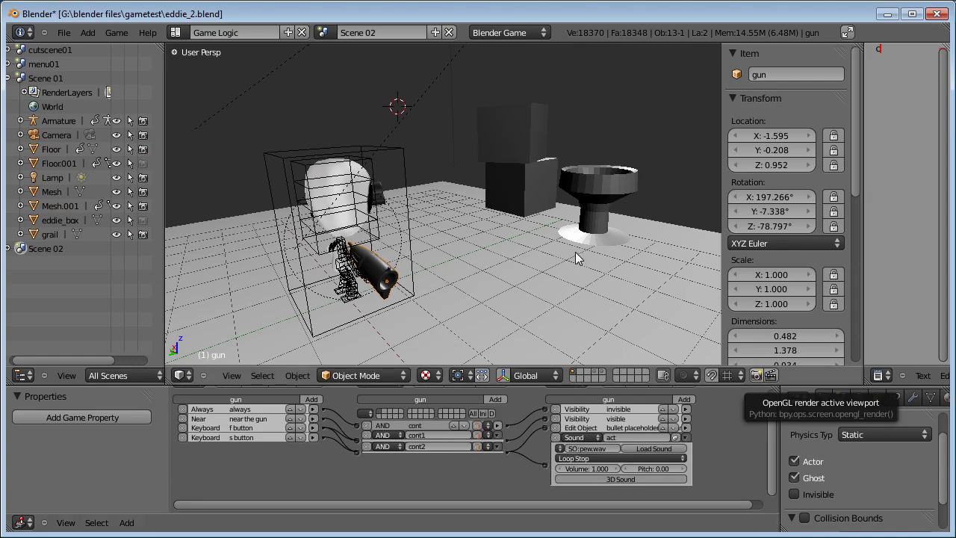
Step: Playtest the game by picking up the gun, aiming at the boxes and firing, then end the playtest
key("p")
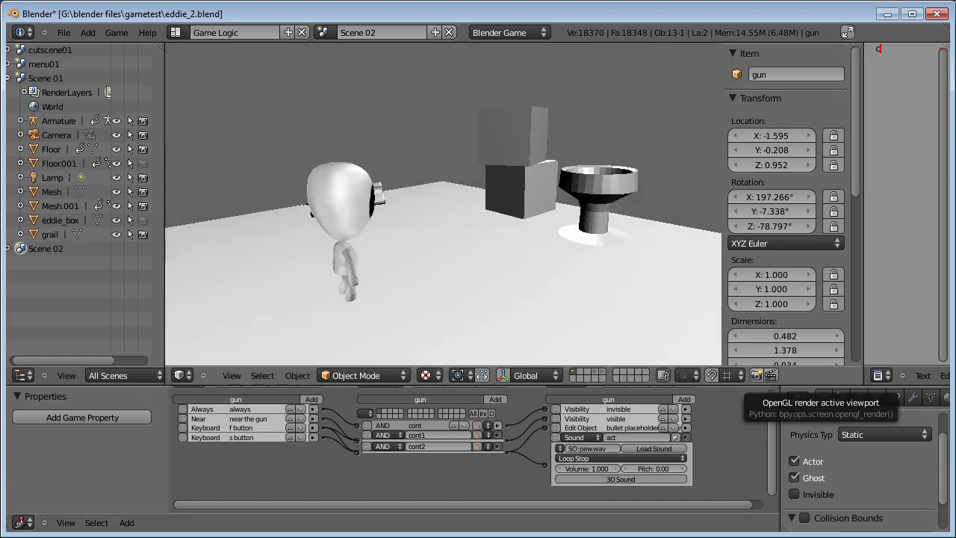
key("Up")
key("Left")
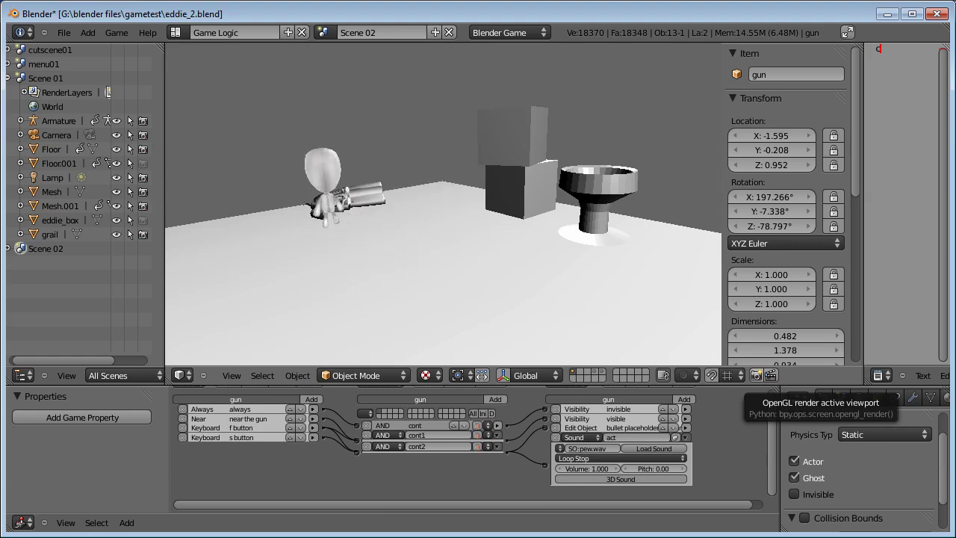
key("f")
key("Right")
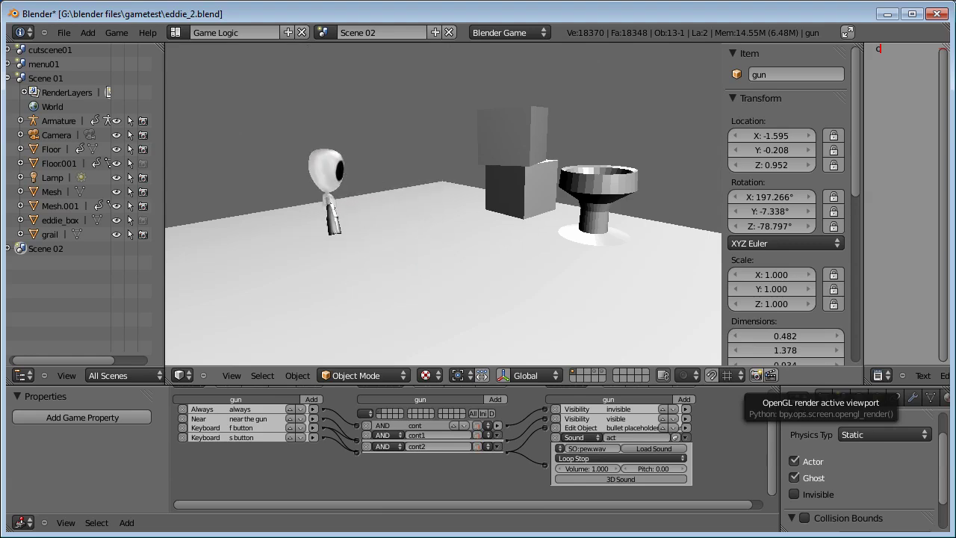
key("Up")
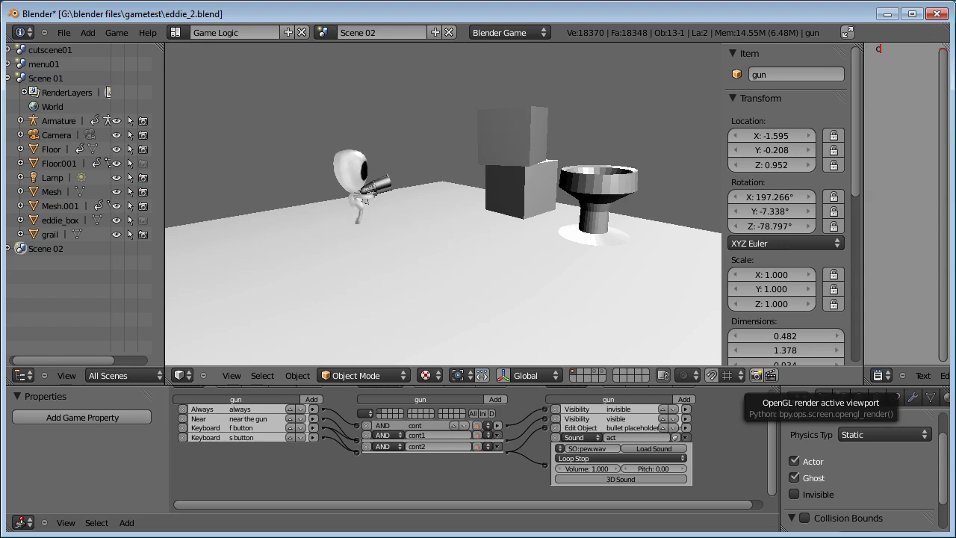
key("Right")
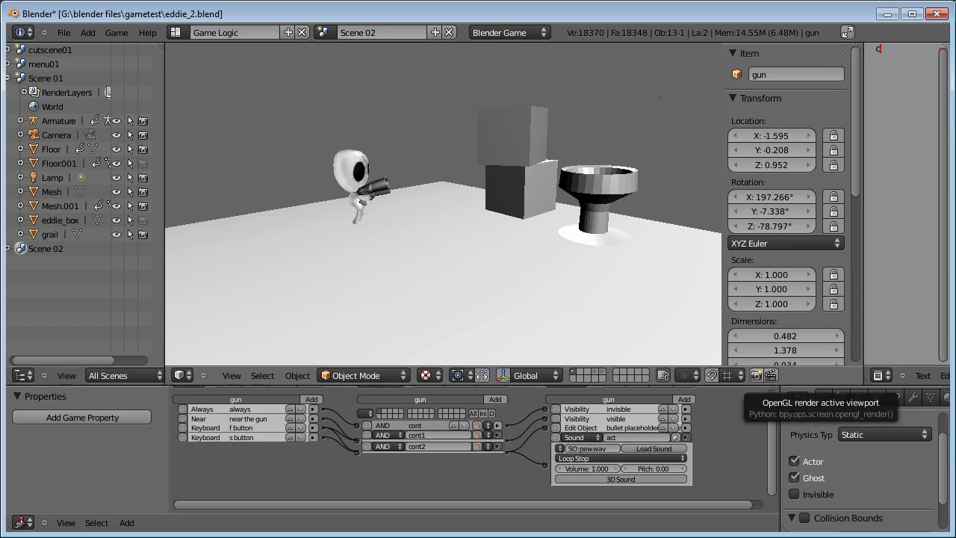
key("s")
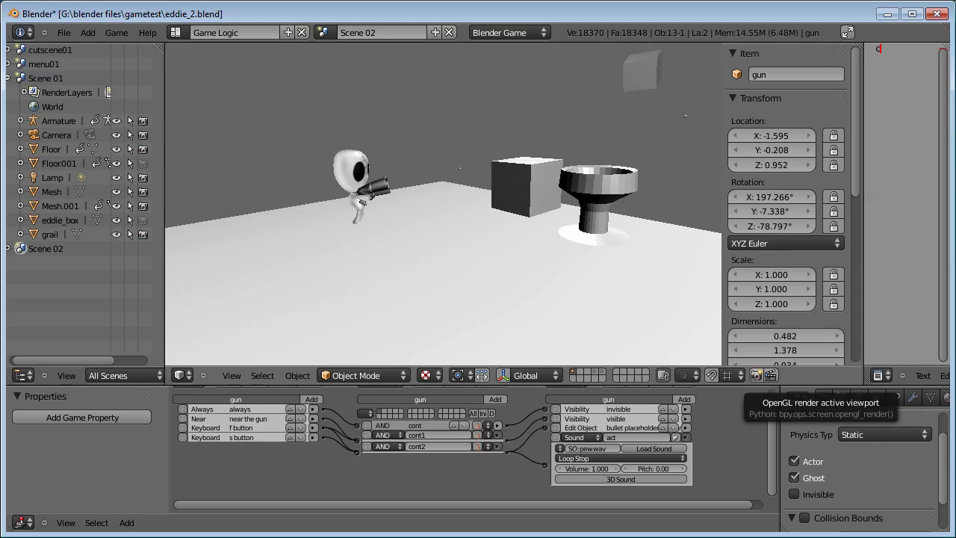
key("Right")
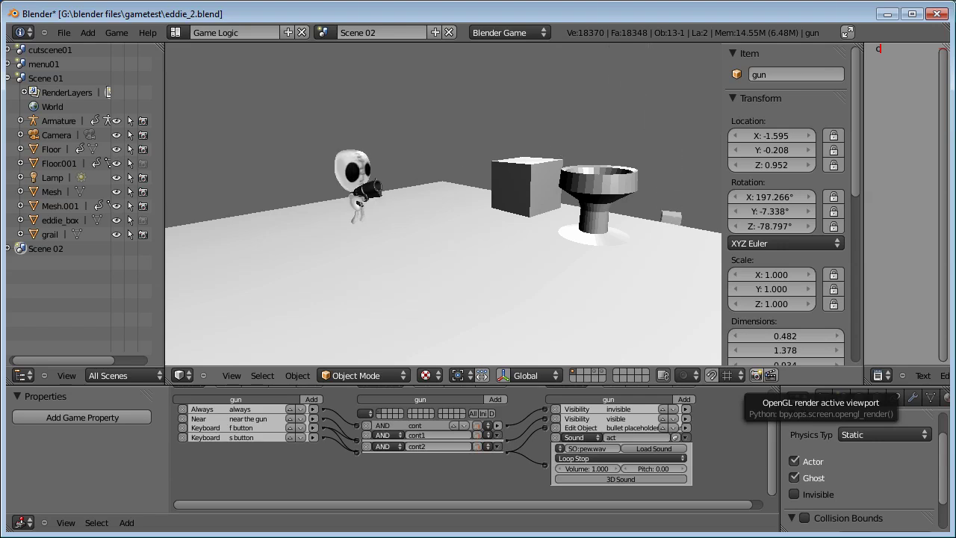
key("Escape")
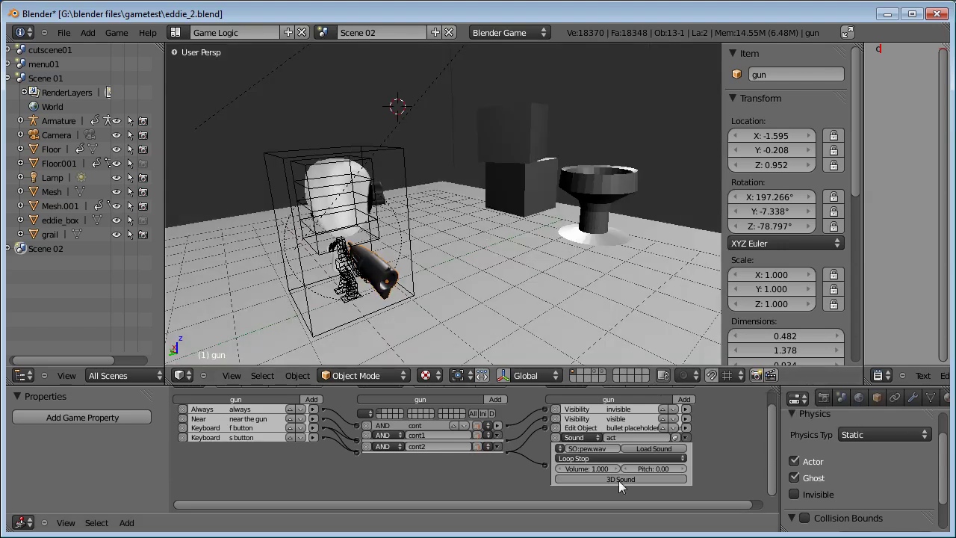
Step: Set the gun's sound mode to Play Stop and playtest picking up and firing the gun
left_click(595, 458)
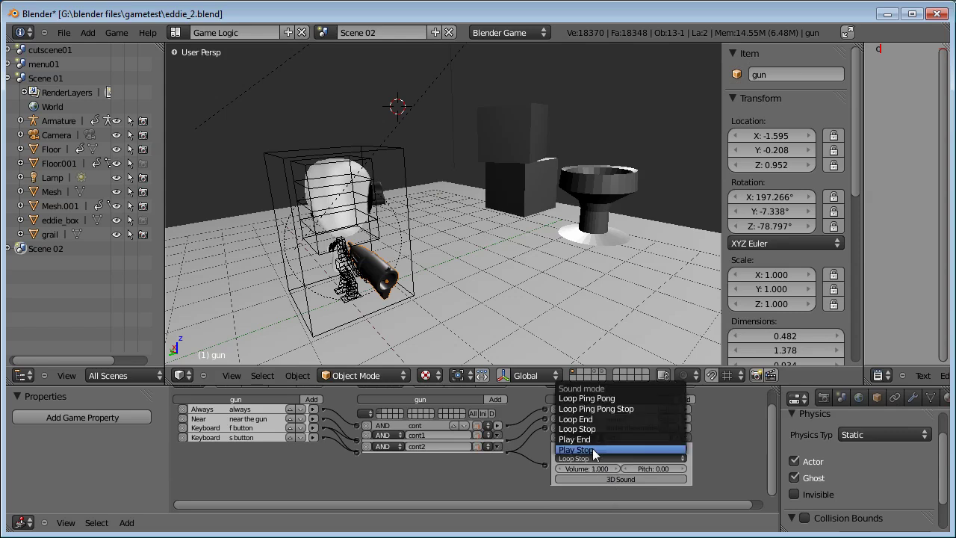
left_click(595, 450)
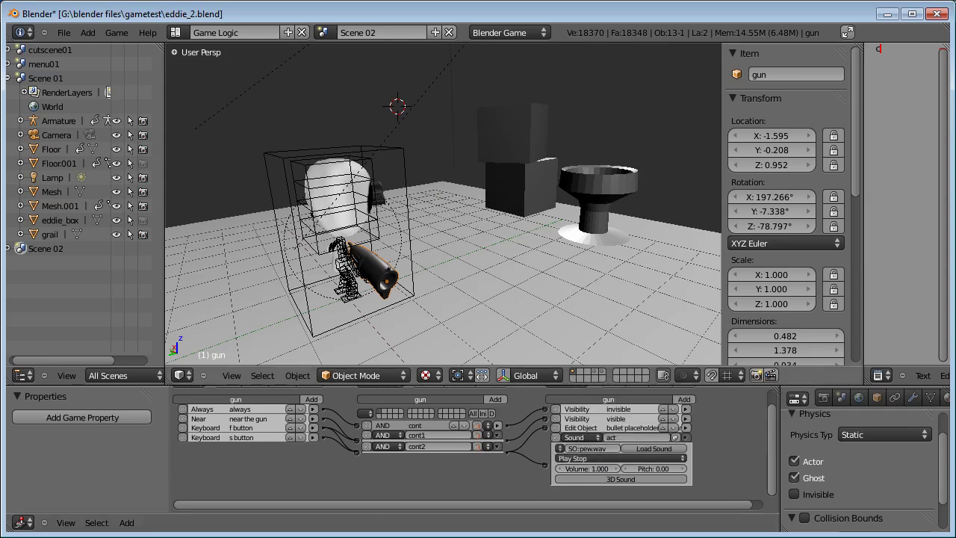
key("p")
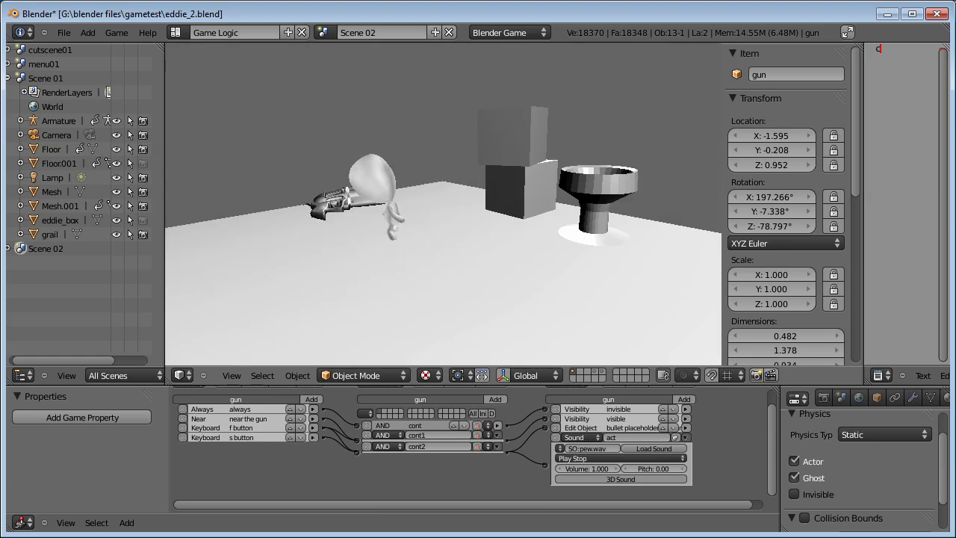
key("Up")
key("f")
key("Left")
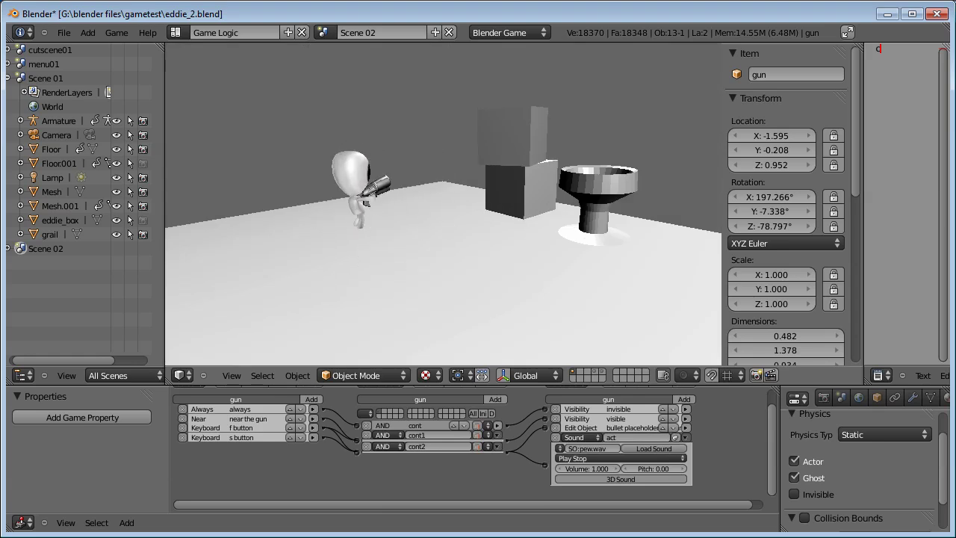
key("Right")
key("s")
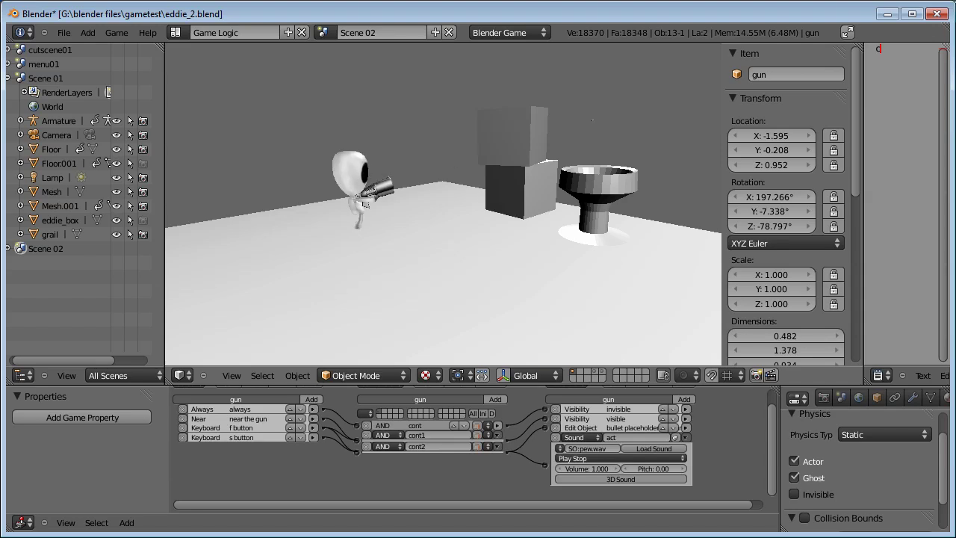
key("Escape")
Step: Set the gun's sound mode to Play End, start a playtest and have the character pick up the gun
left_click(617, 457)
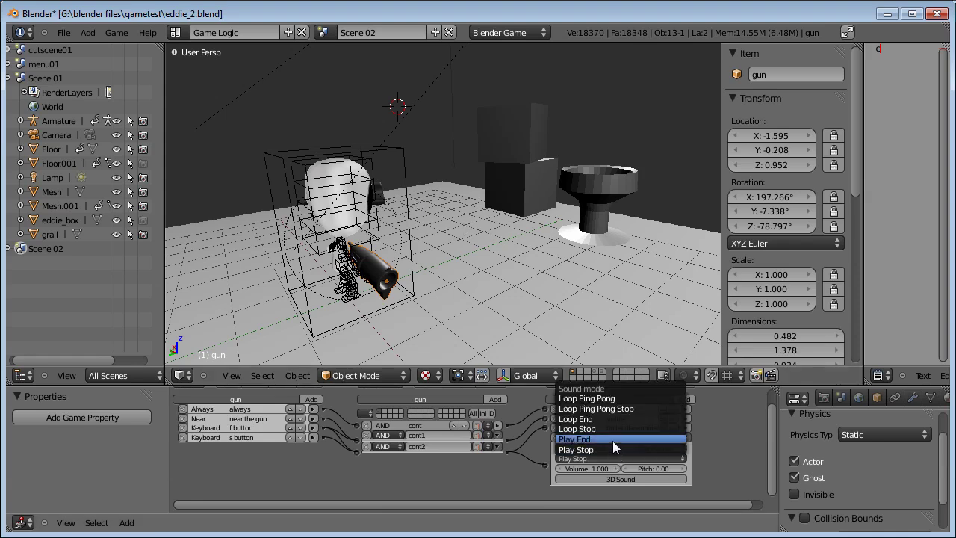
left_click(612, 440)
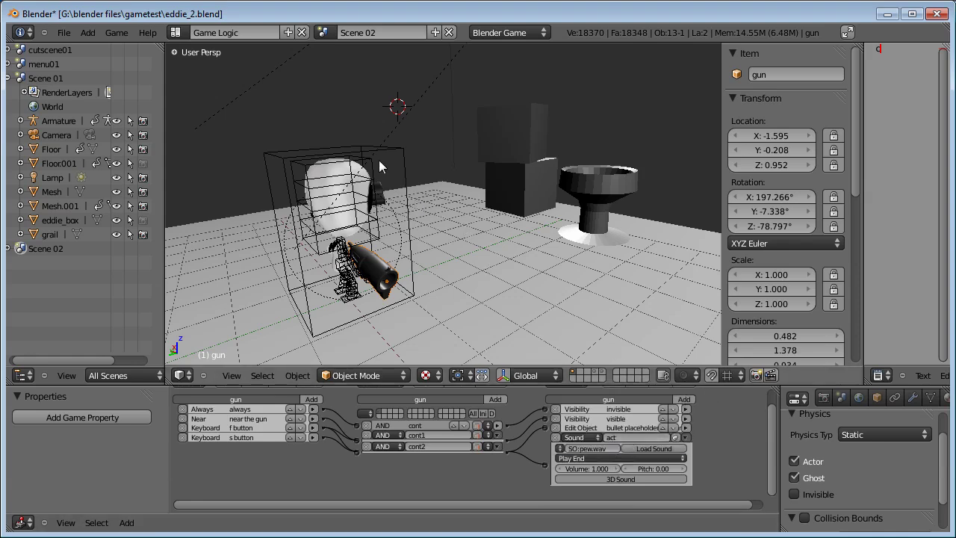
key("p")
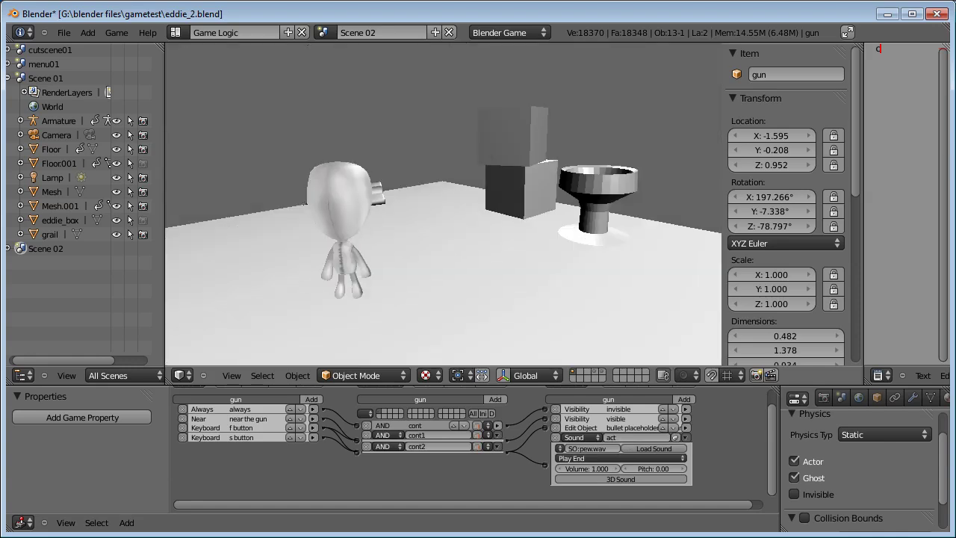
key("f")
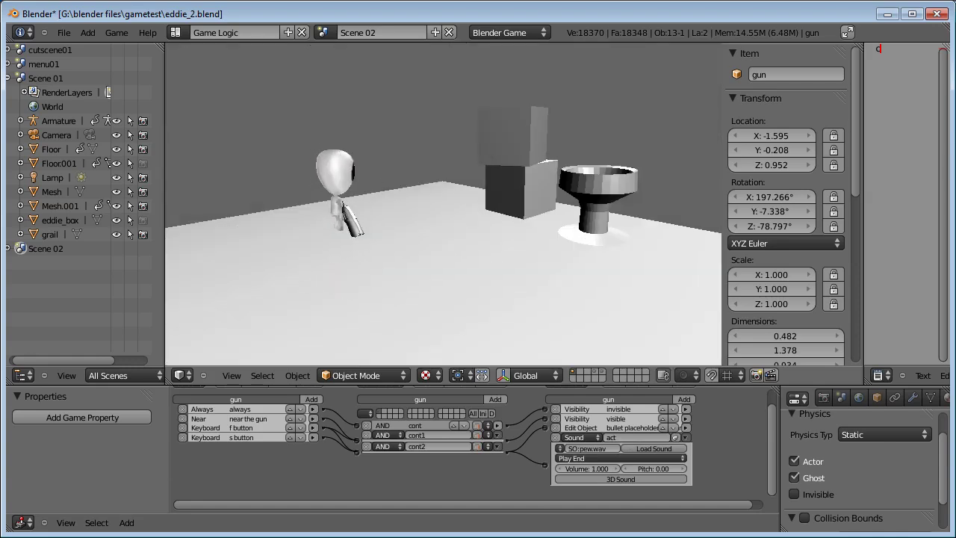
Step: Fire the gun several times towards the boxes while walking the character around the floor, and end the playtest
key("Left")
key("Up")
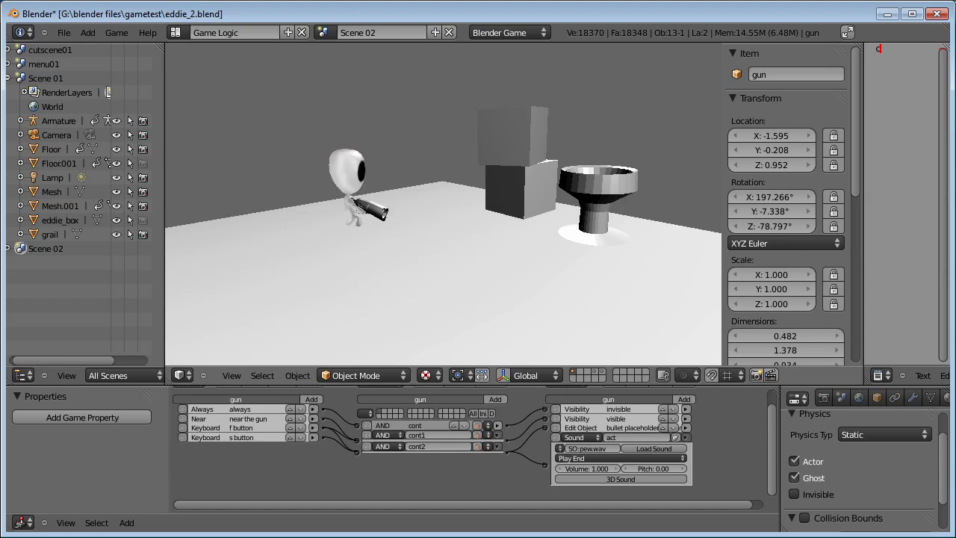
key("s")
key("s")
key("Right")
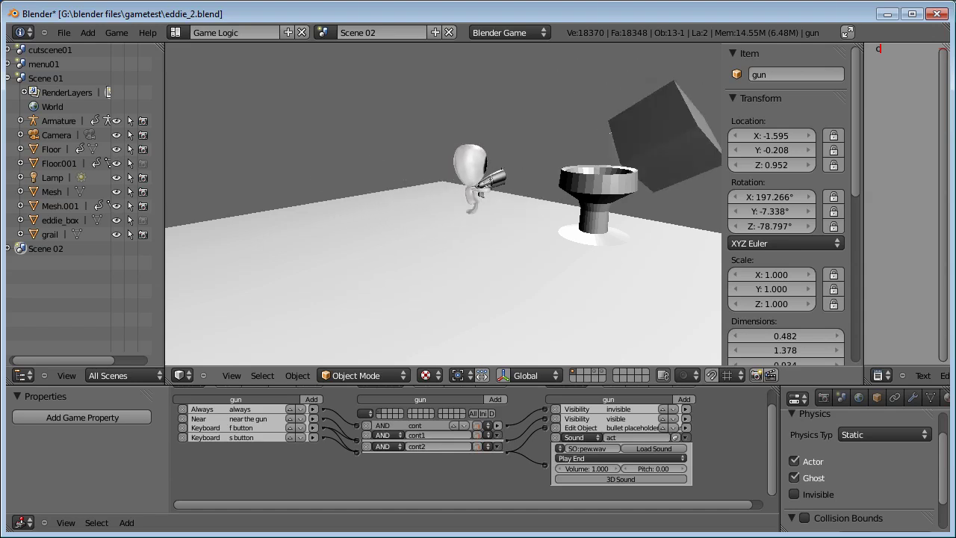
key("s")
key("Up")
key("Right")
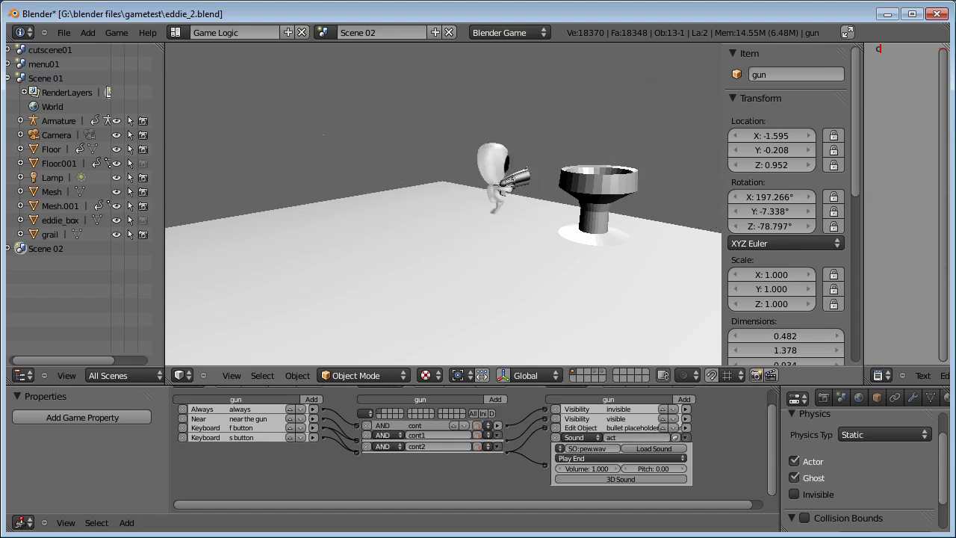
key("Up")
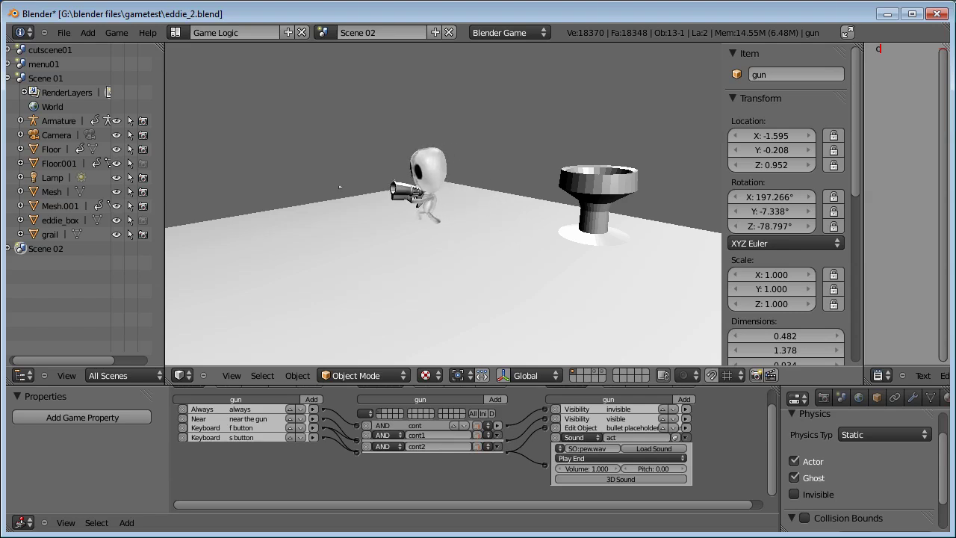
key("Left")
key("Up")
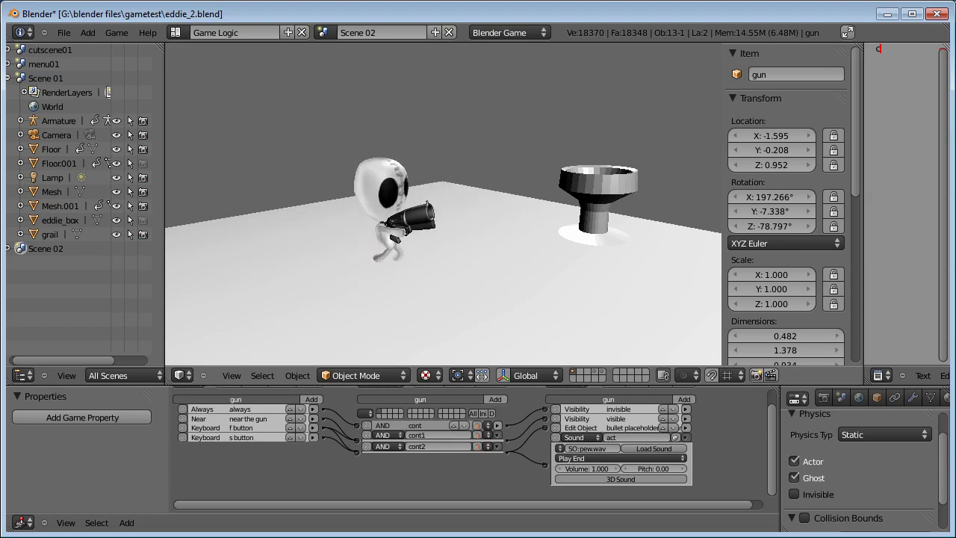
key("Right")
key("Down")
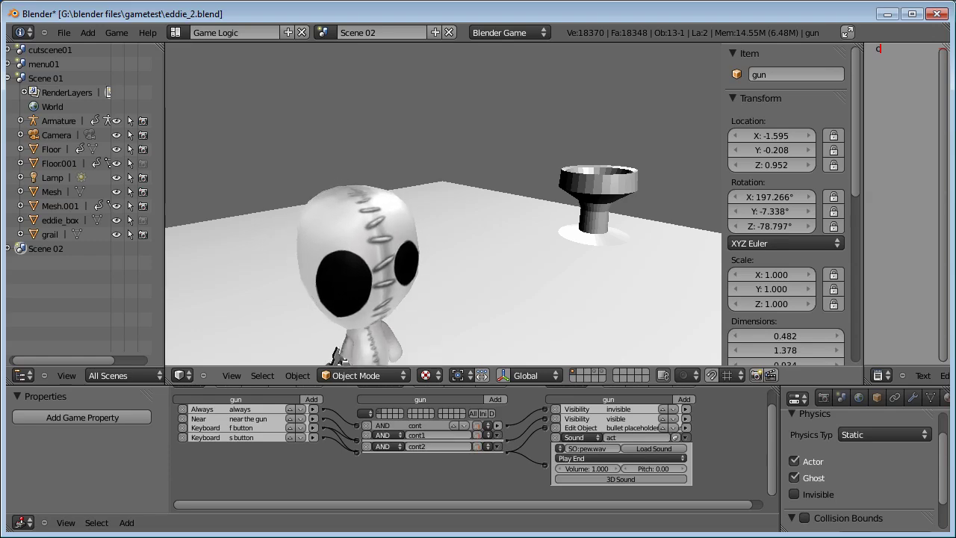
key("Escape")
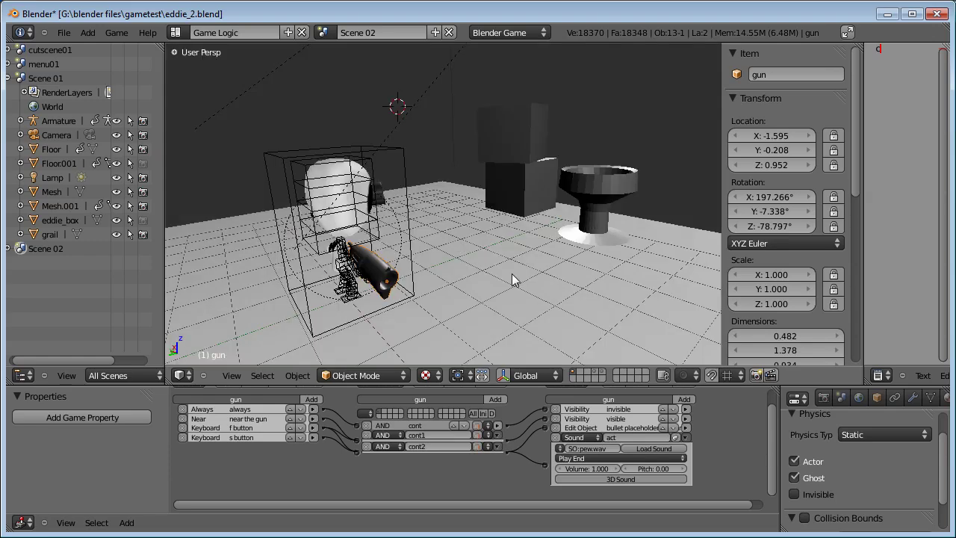
Step: Save the game file eddie_2.blend under its existing name
middle_click_drag(382, 179, 600, 192)
left_click(65, 33)
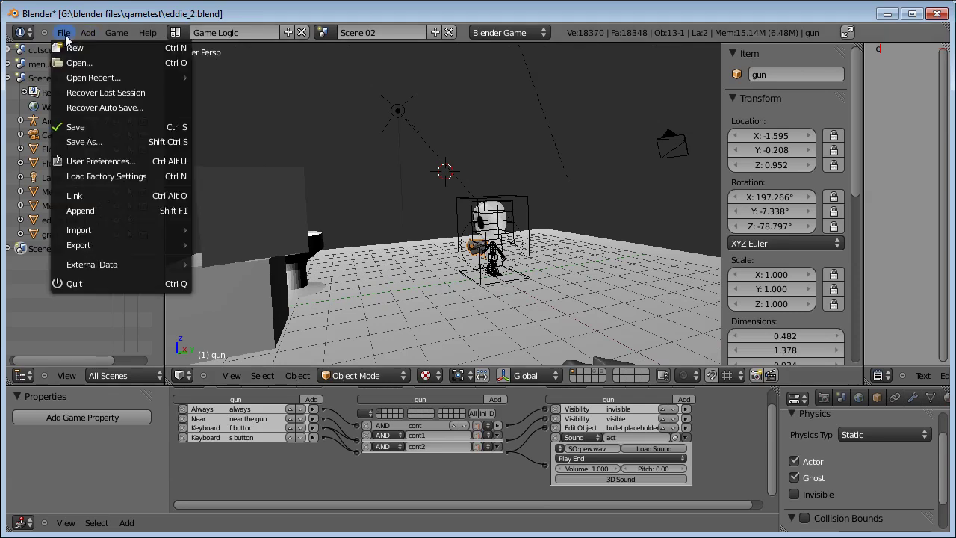
left_click(109, 131)
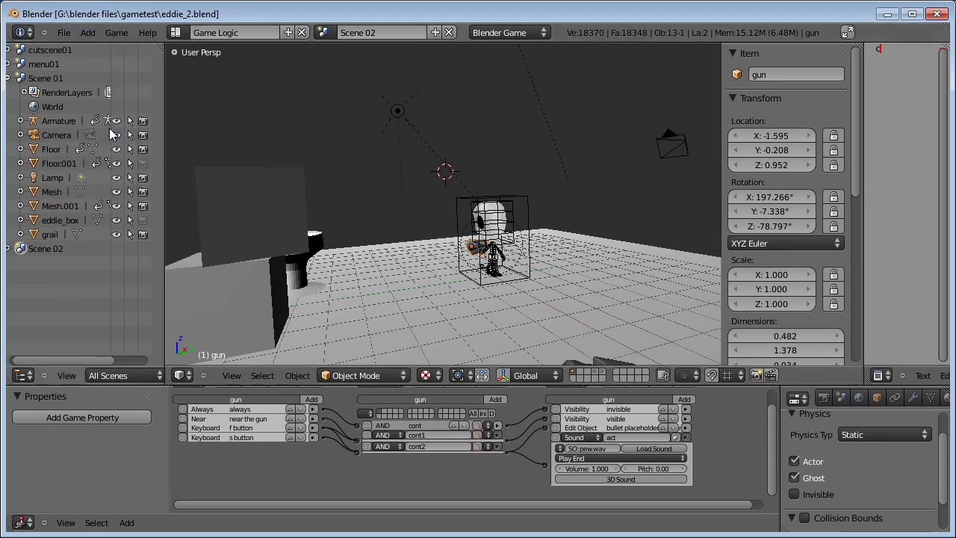